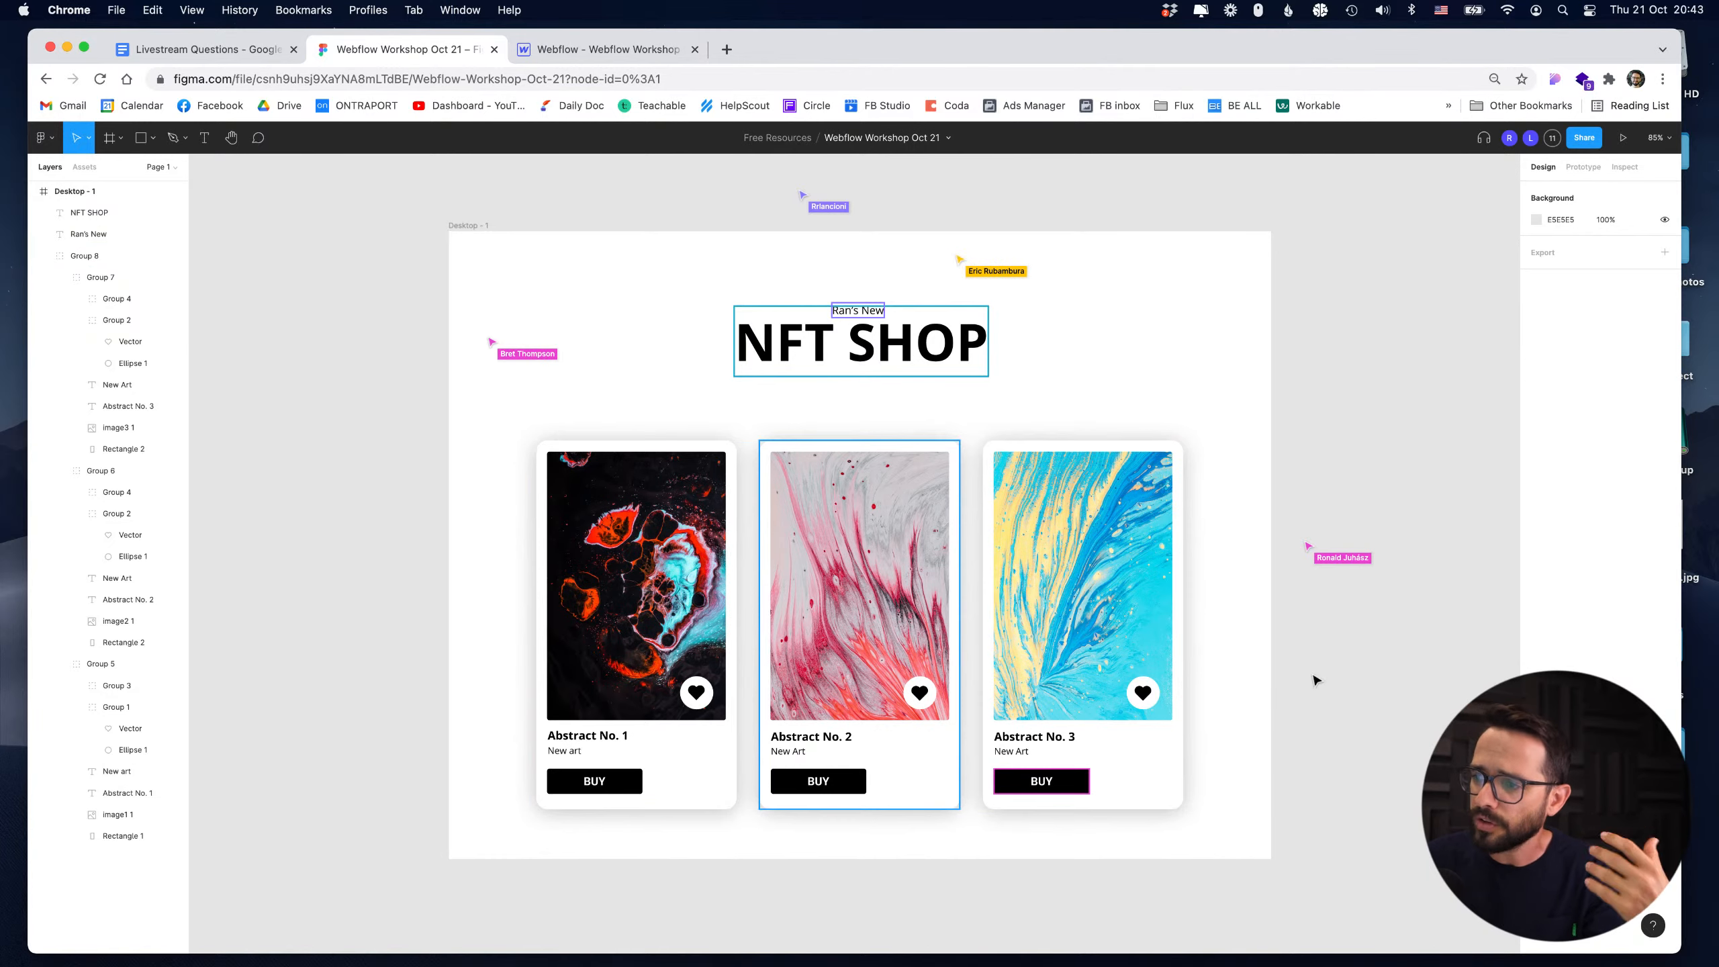
Switch from the Figma design to the Webflow project and add a Div Block to the empty page body.
click(652, 51)
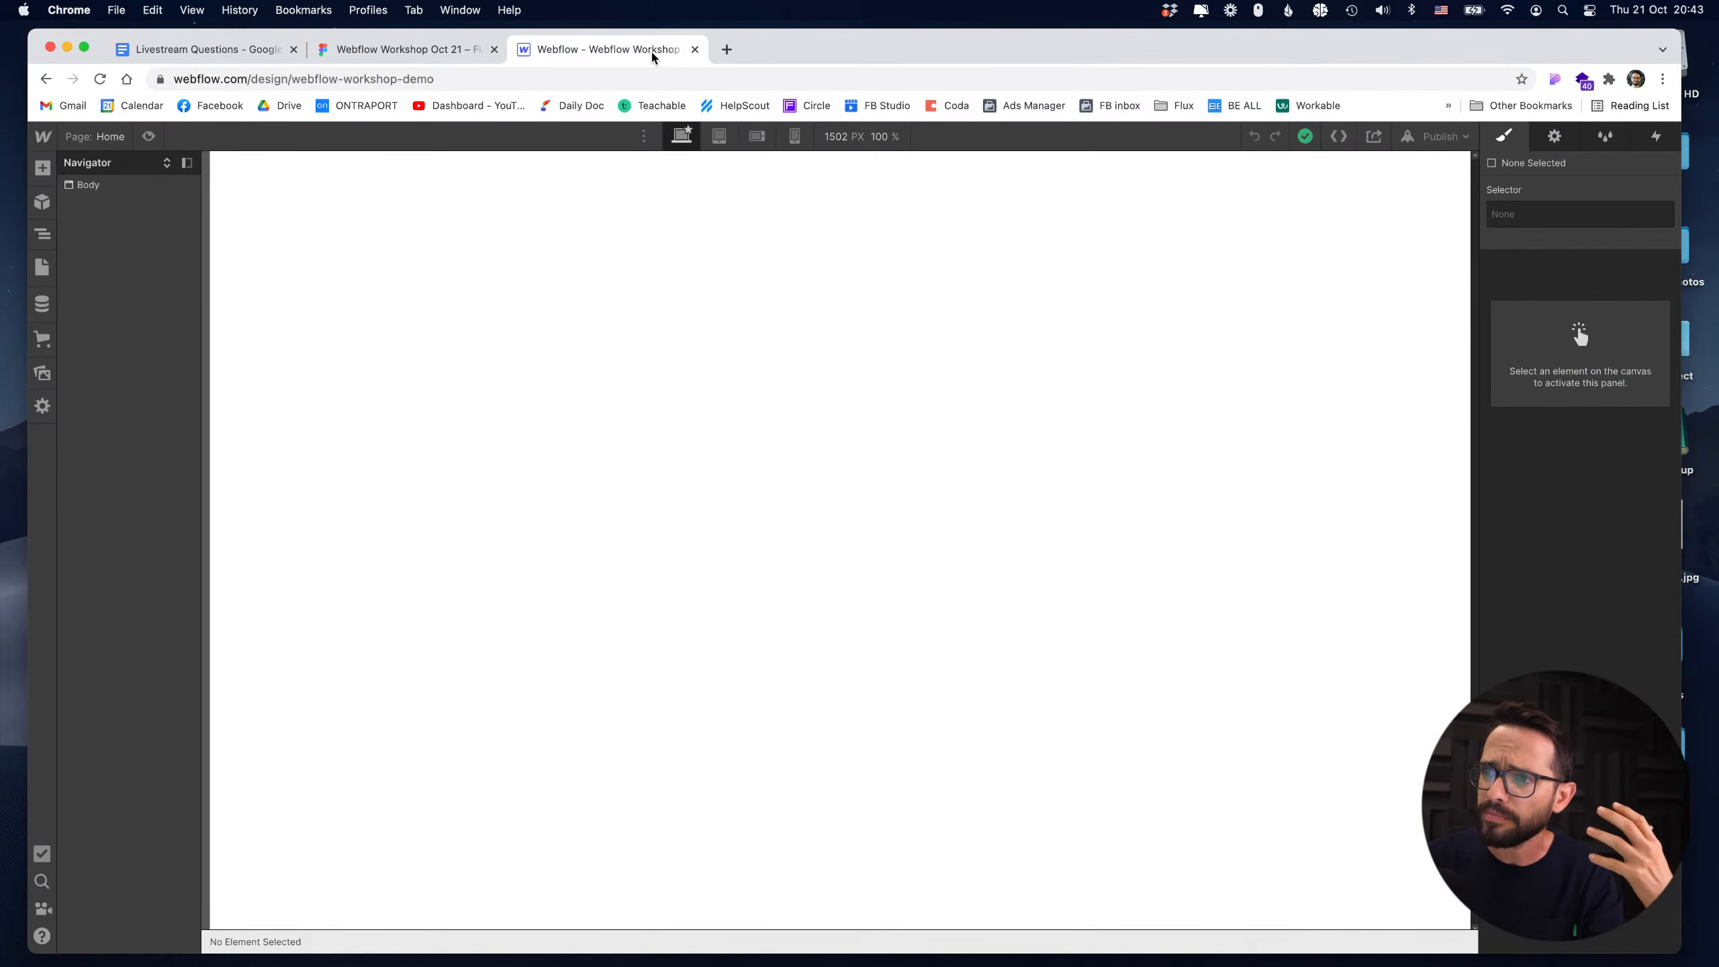
click(409, 49)
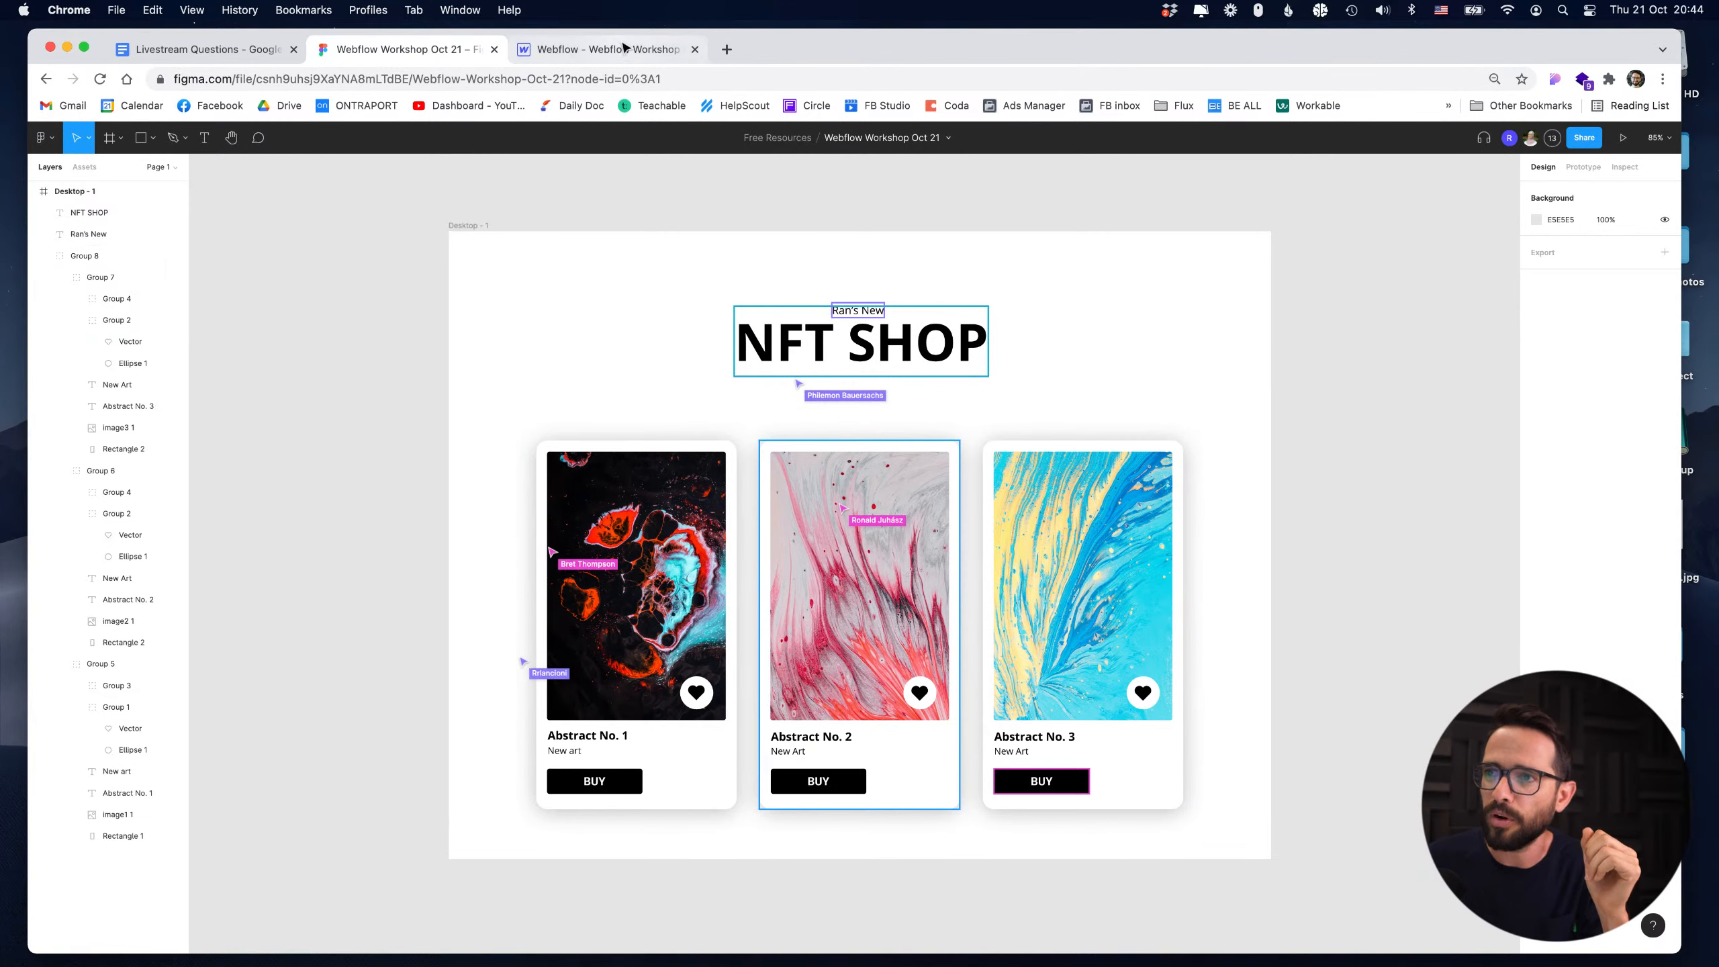
click(602, 49)
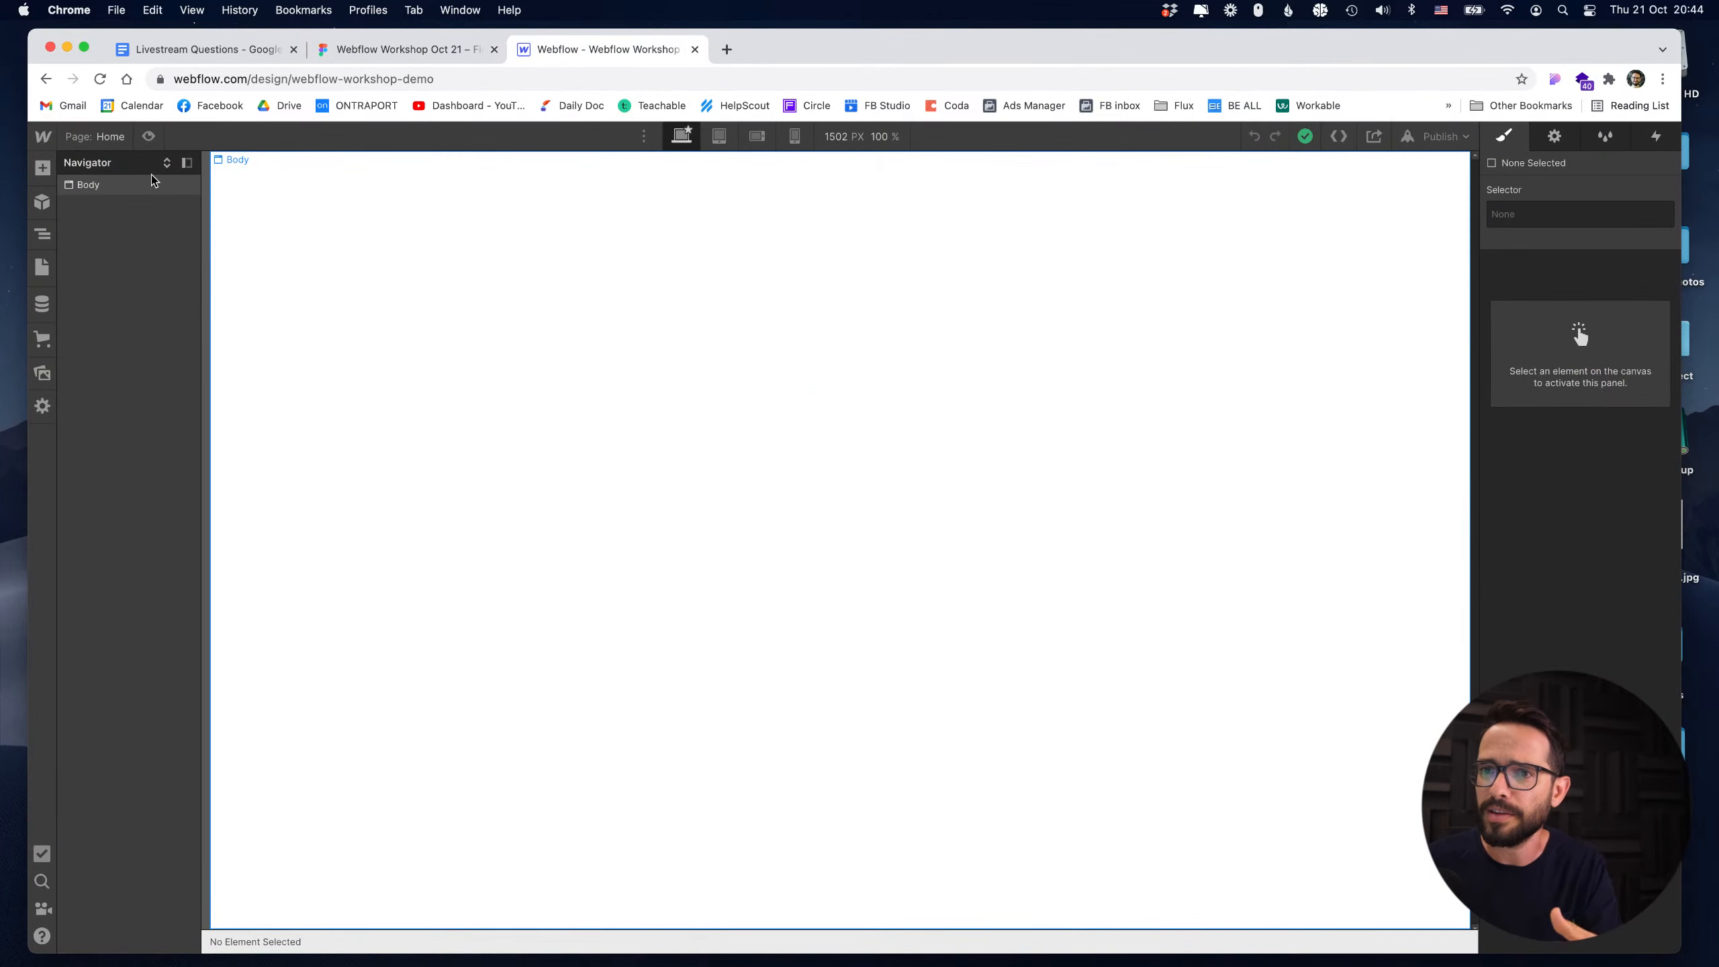
click(42, 168)
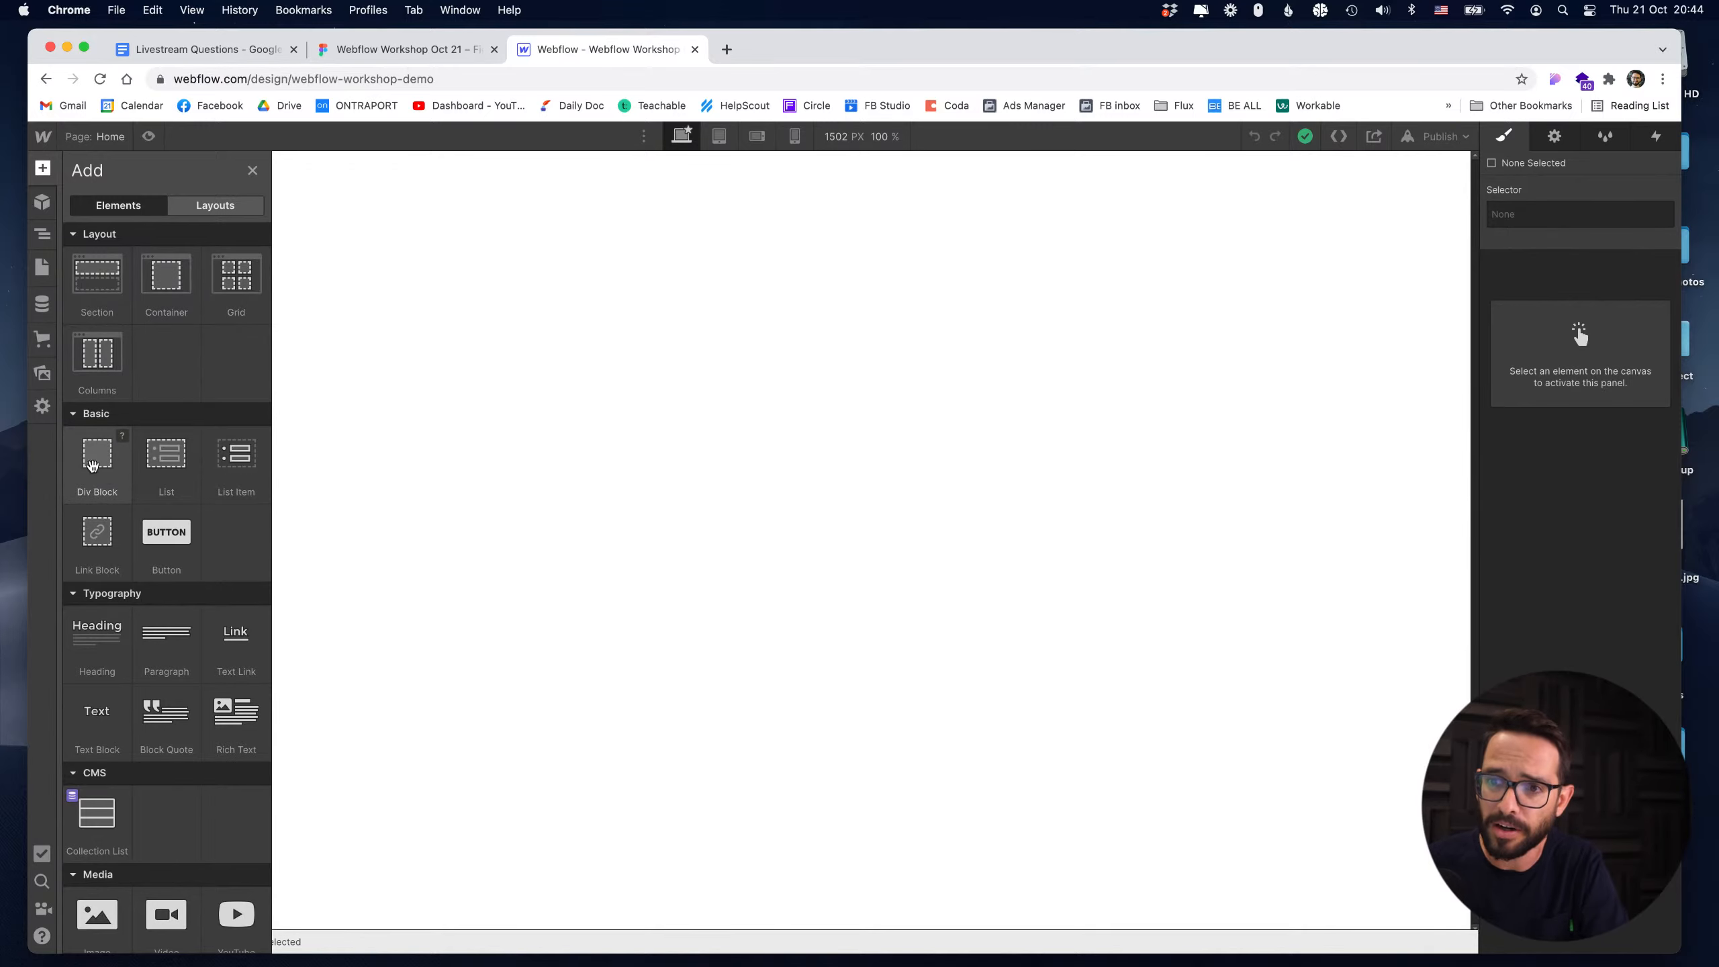
drag(90, 459, 448, 214)
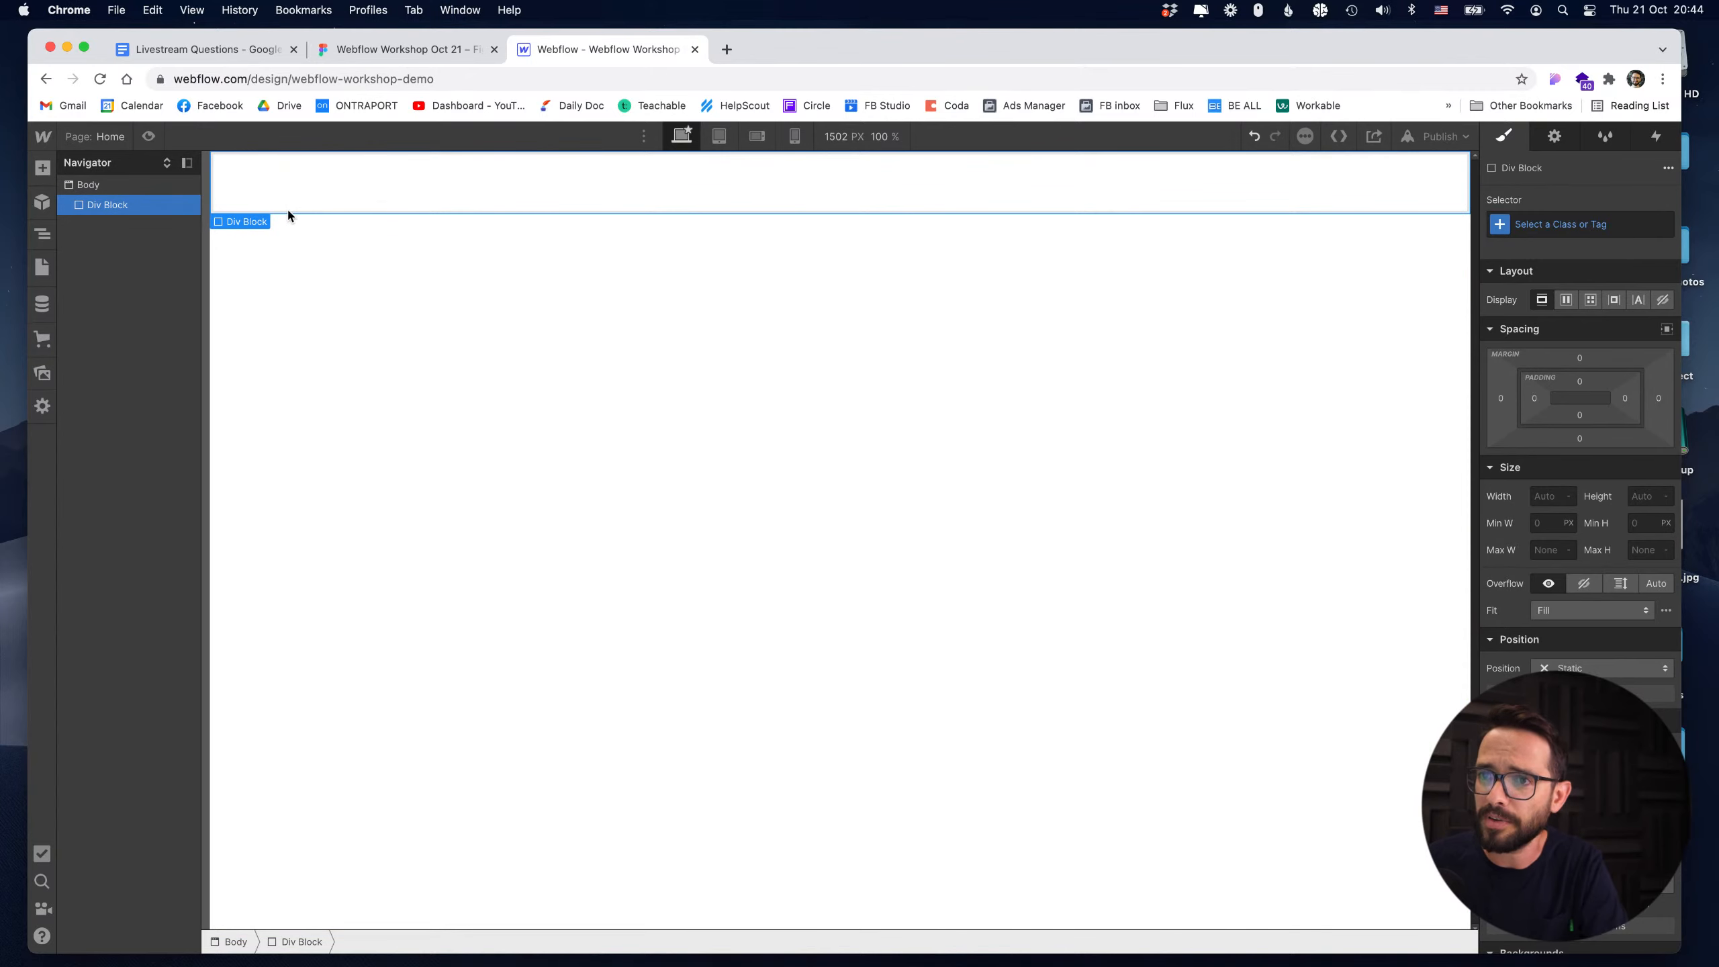
Check the card design in Figma, then upload 8996-heart.json, 211755_heart_icon.svg, image1.jpeg, image2.jpeg and image3.jpeg to the Webflow assets.
click(448, 51)
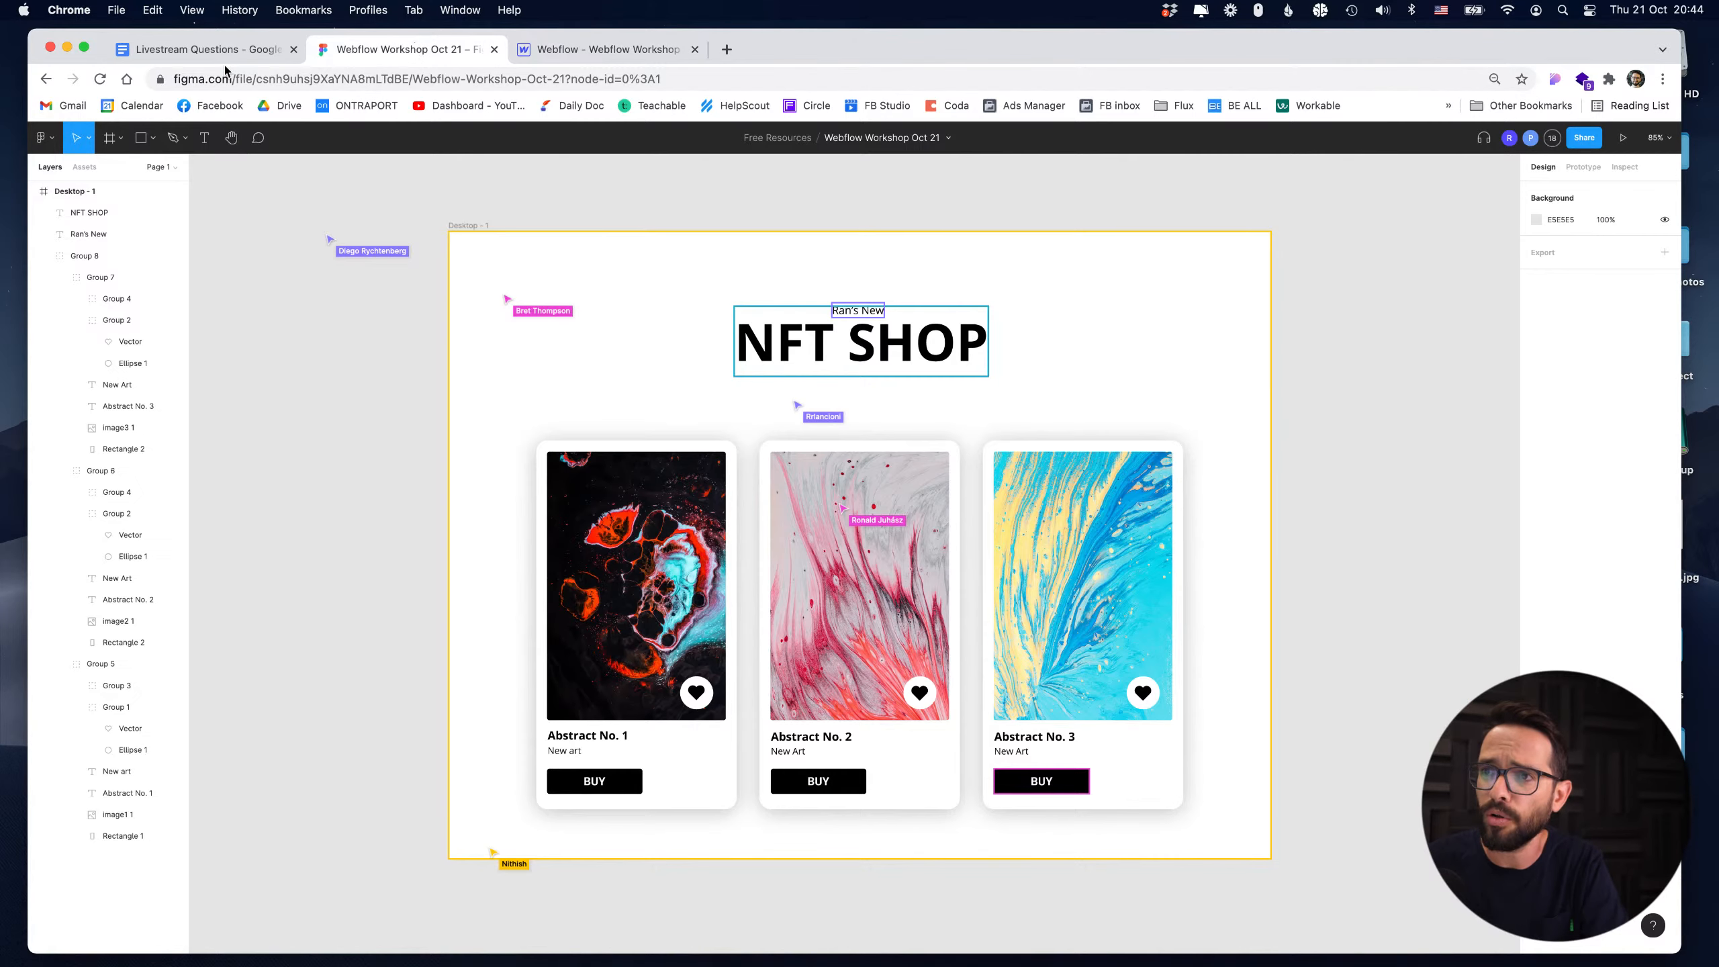
click(577, 545)
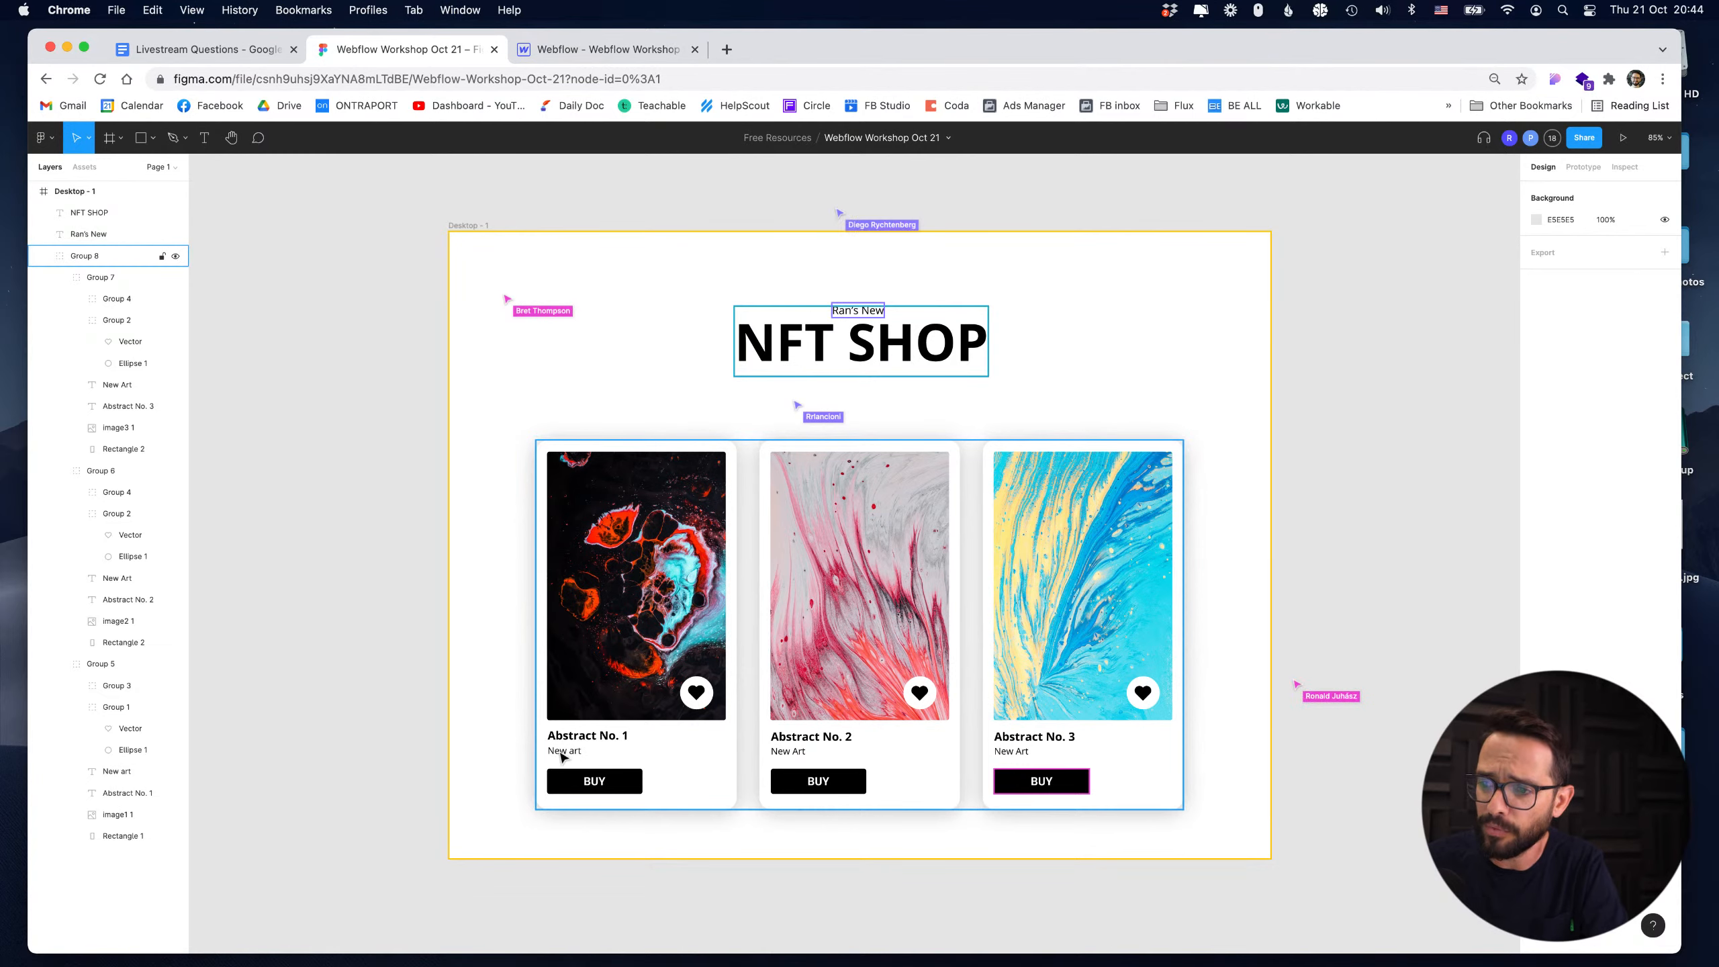
click(518, 510)
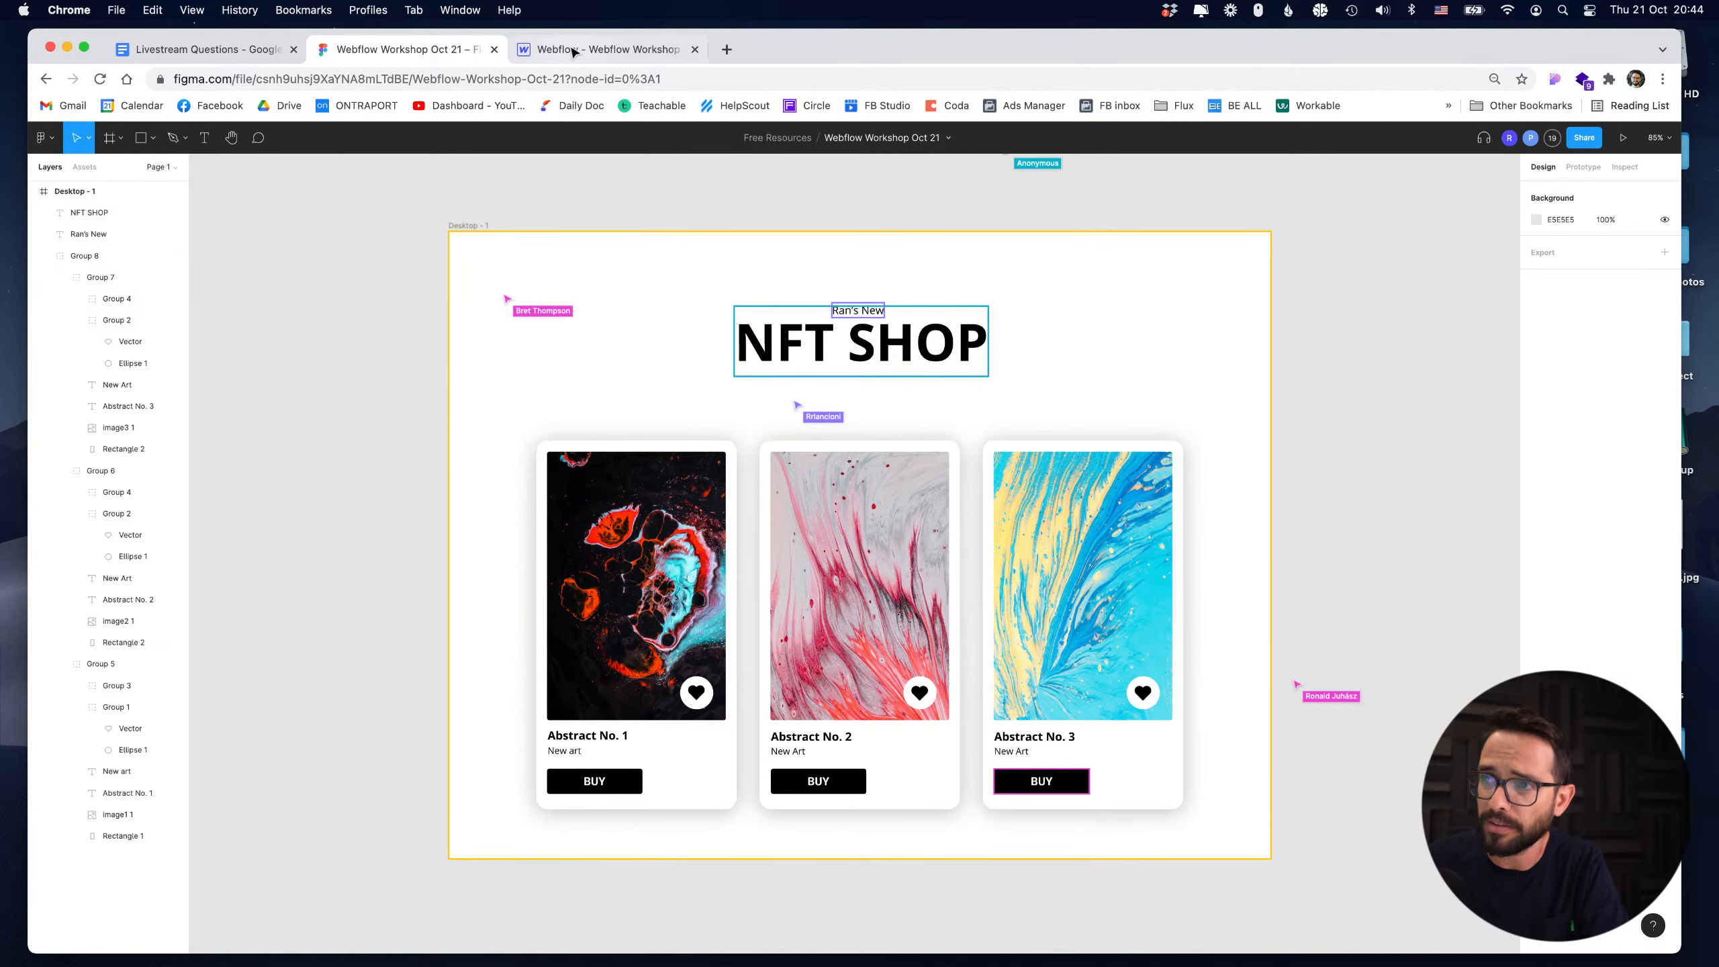
click(602, 49)
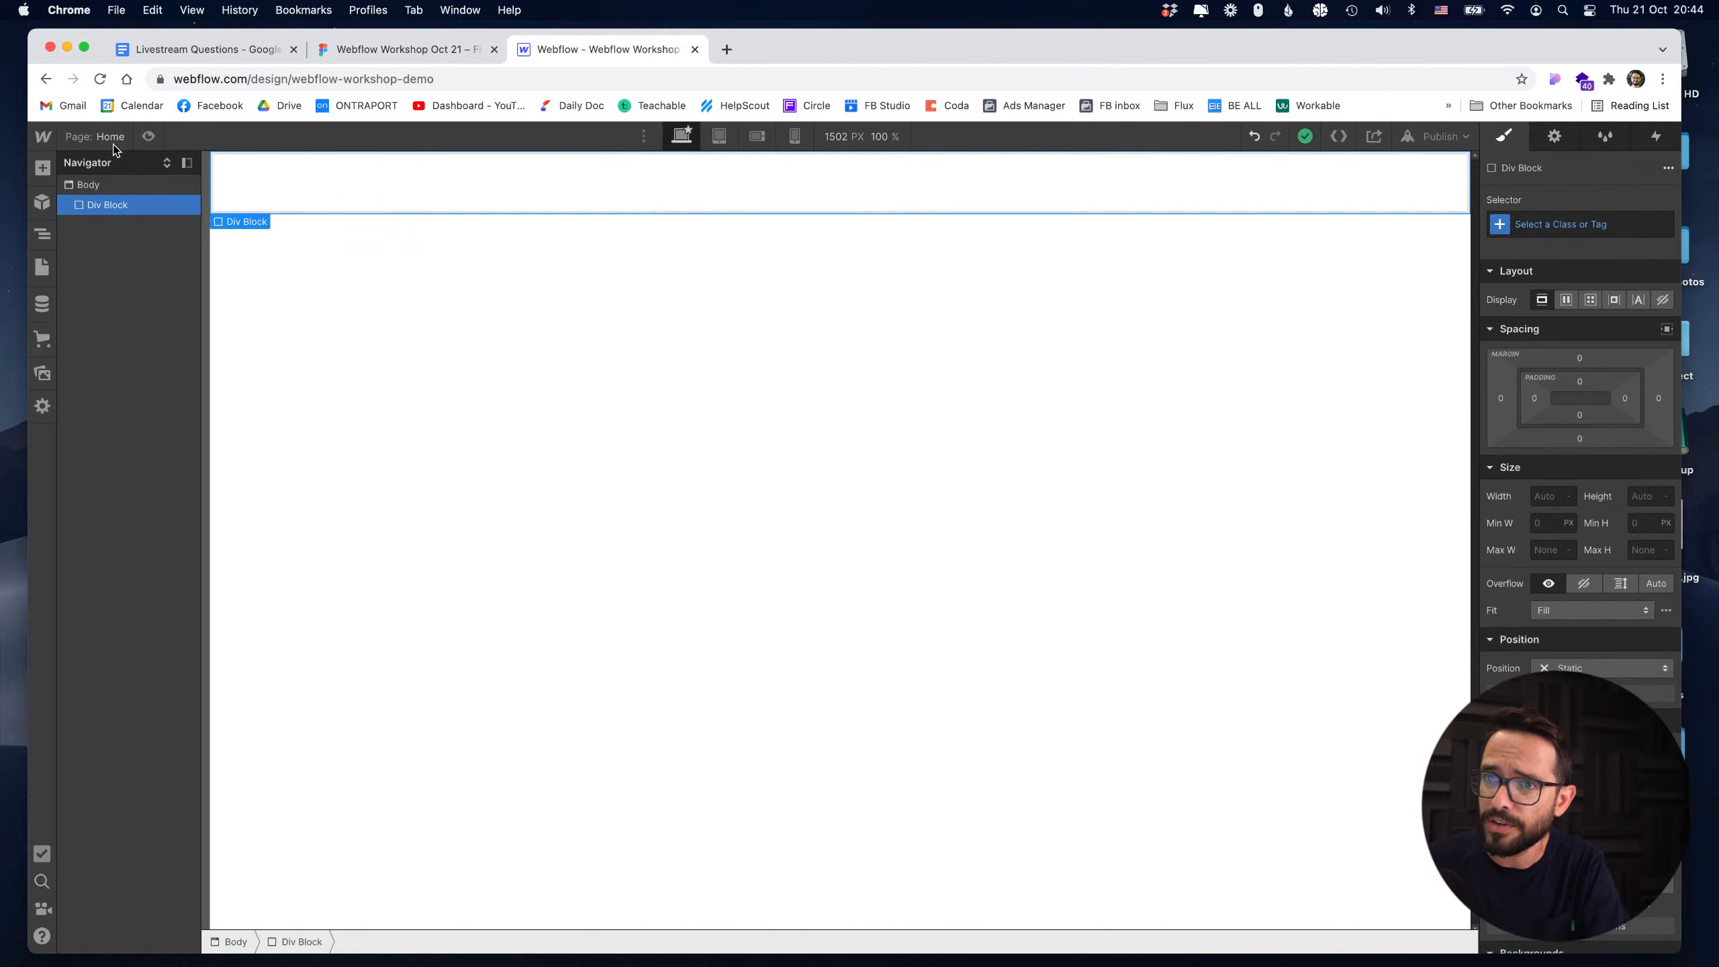
click(41, 378)
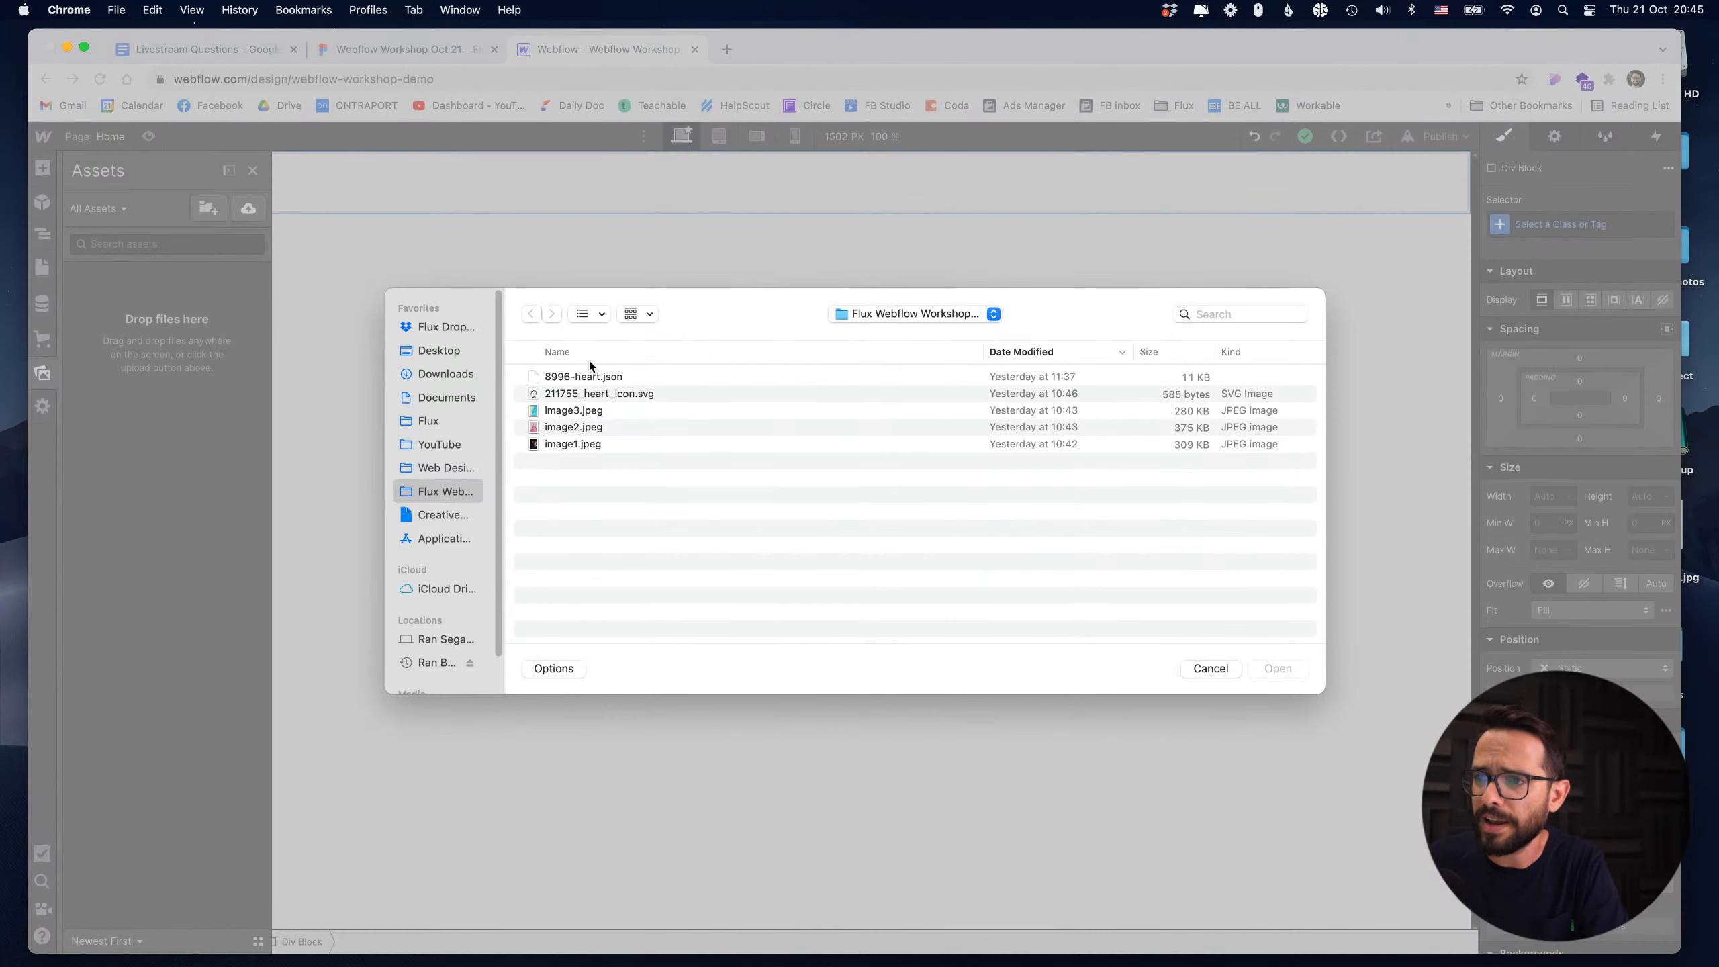
click(586, 377)
shift+click(568, 441)
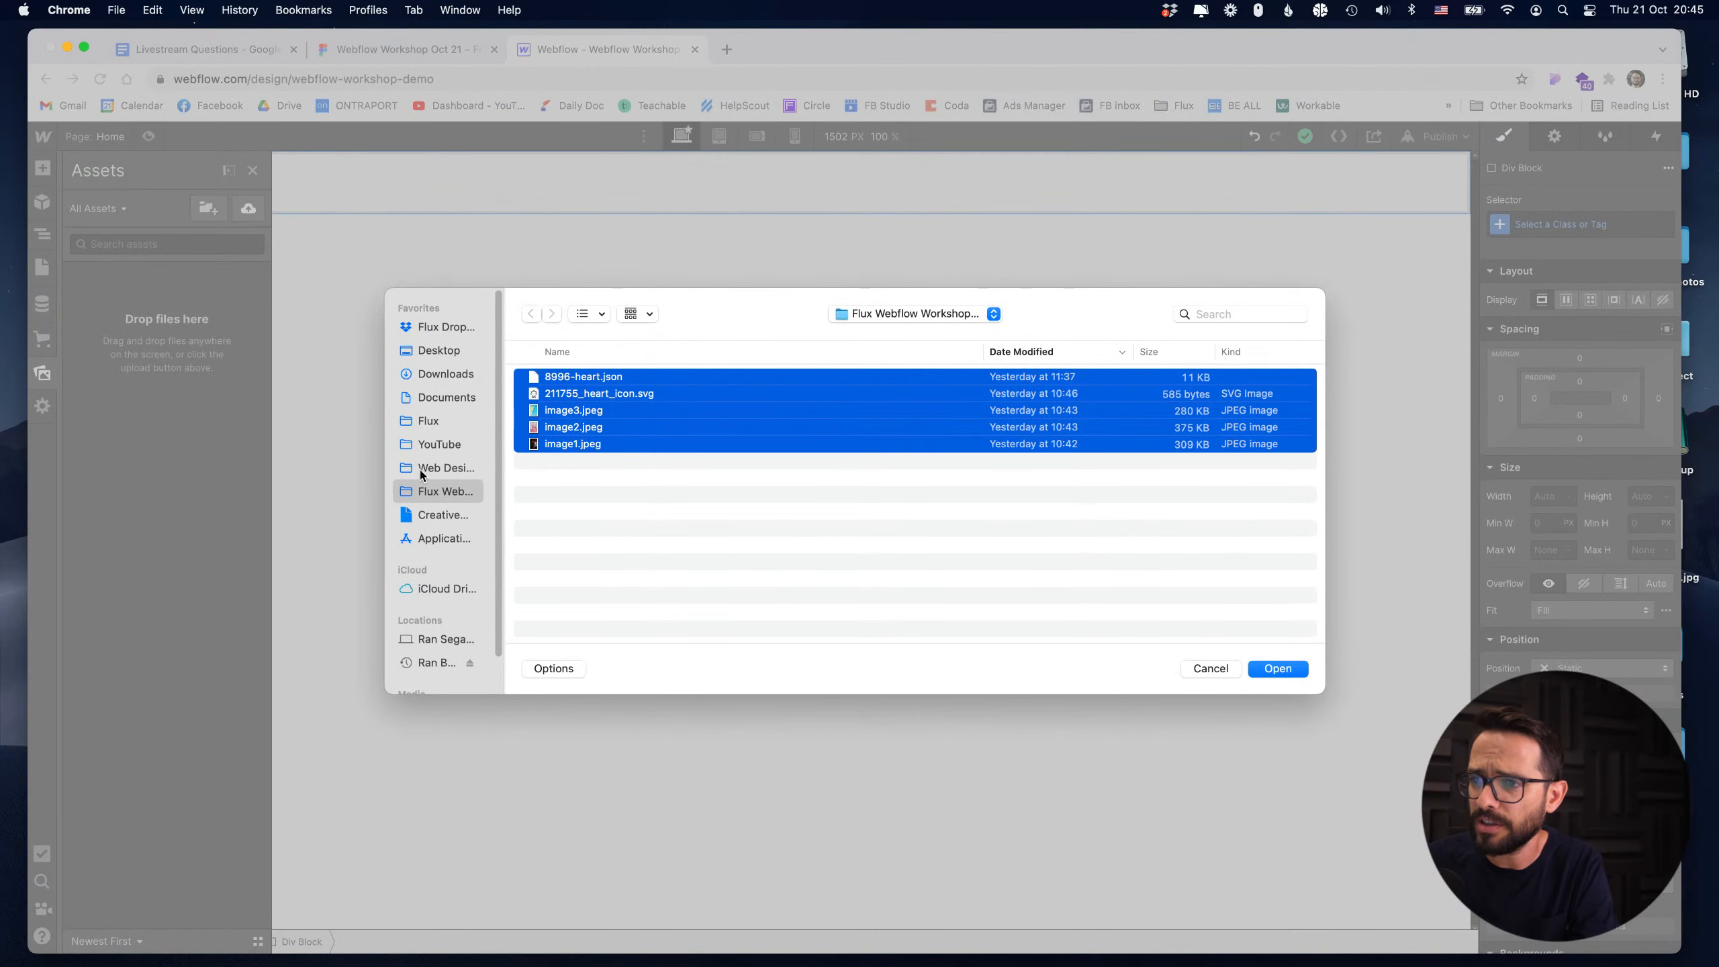
click(1277, 668)
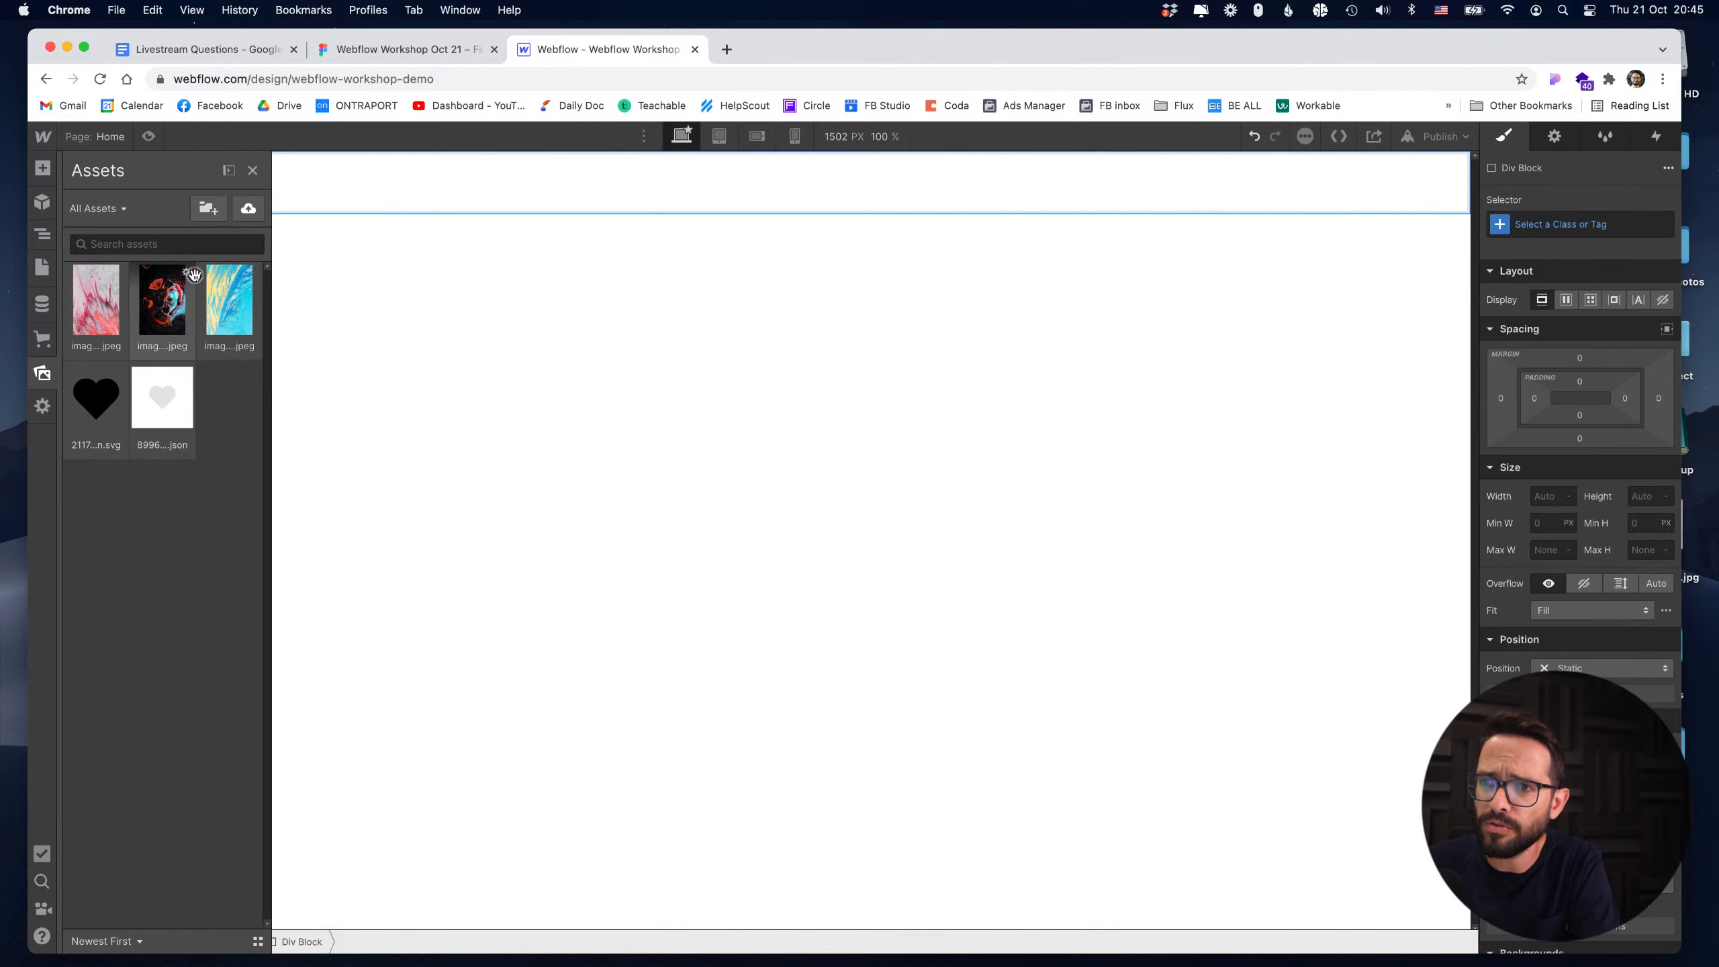
Place image1.jpeg inside the Div Block, keeping its default image settings, and check its nesting in the element tree.
drag(161, 300, 323, 185)
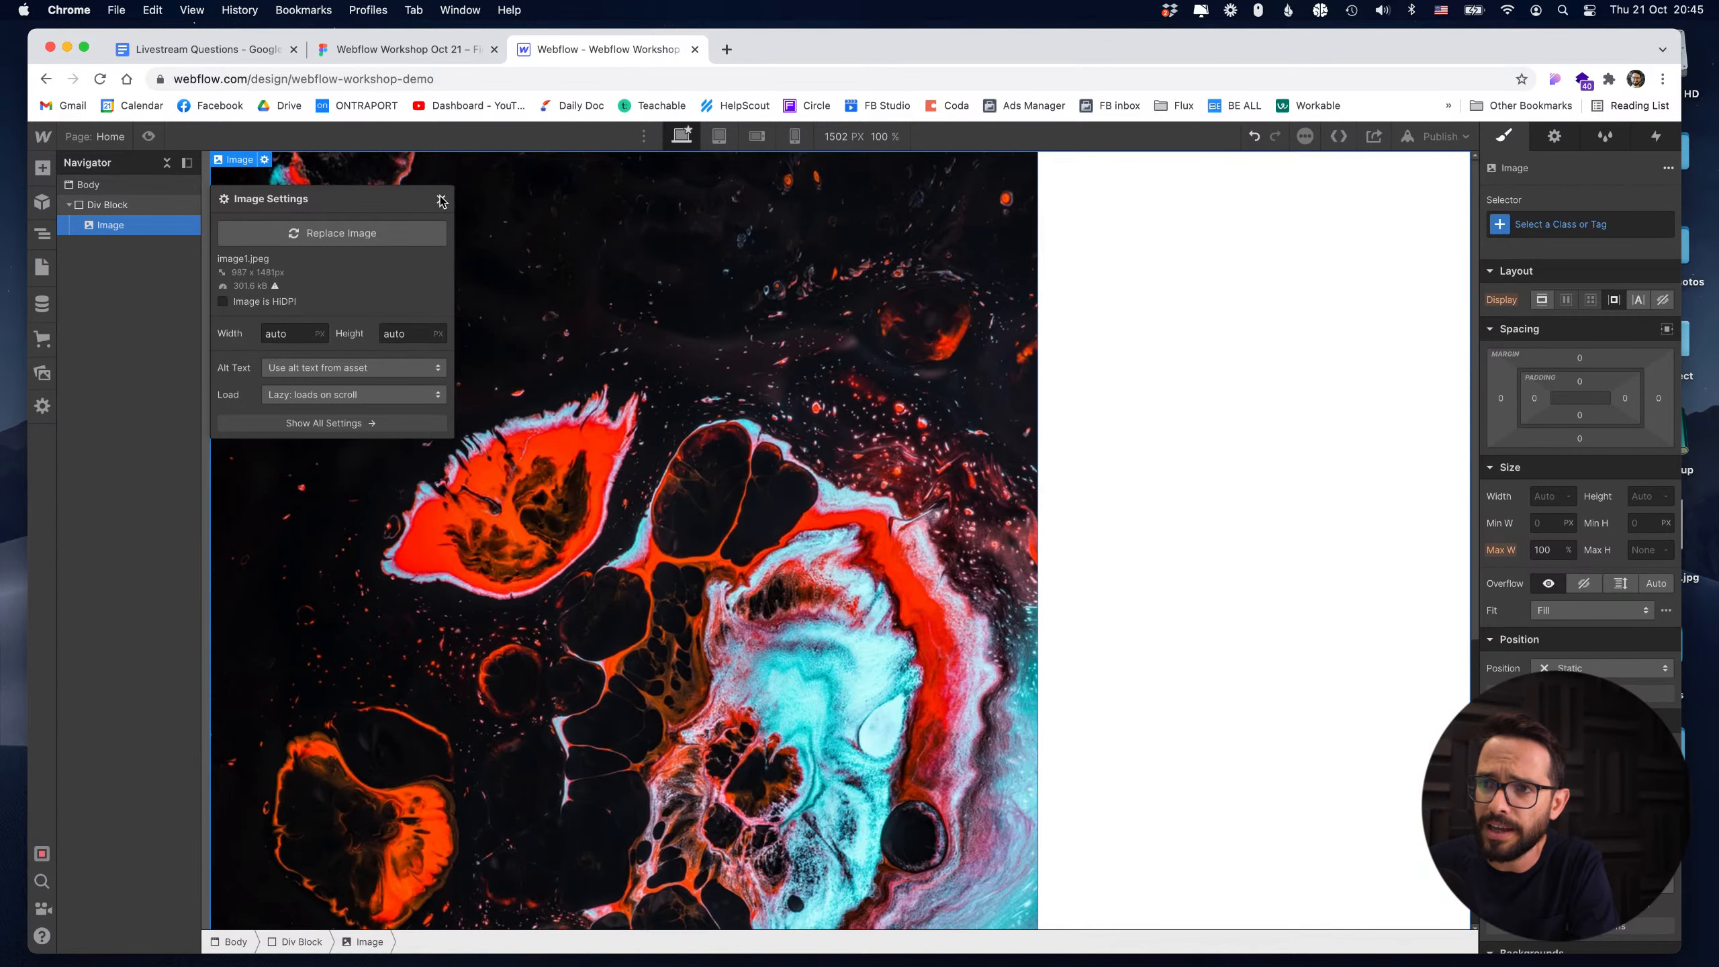
click(440, 199)
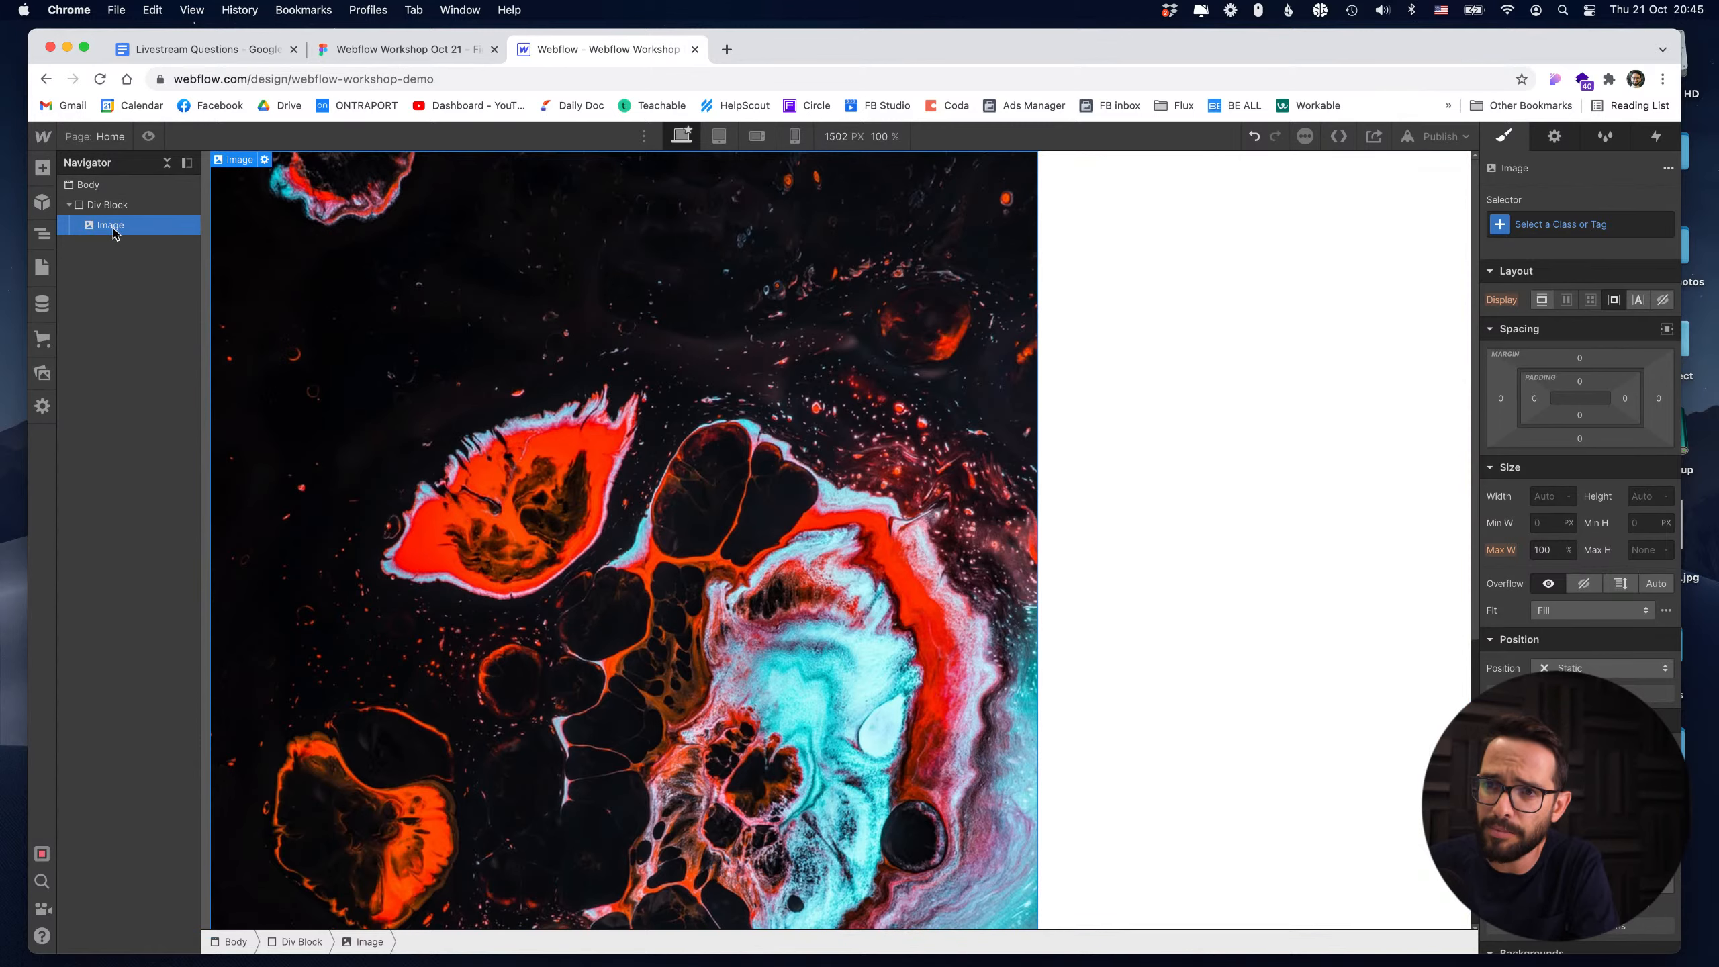
click(69, 206)
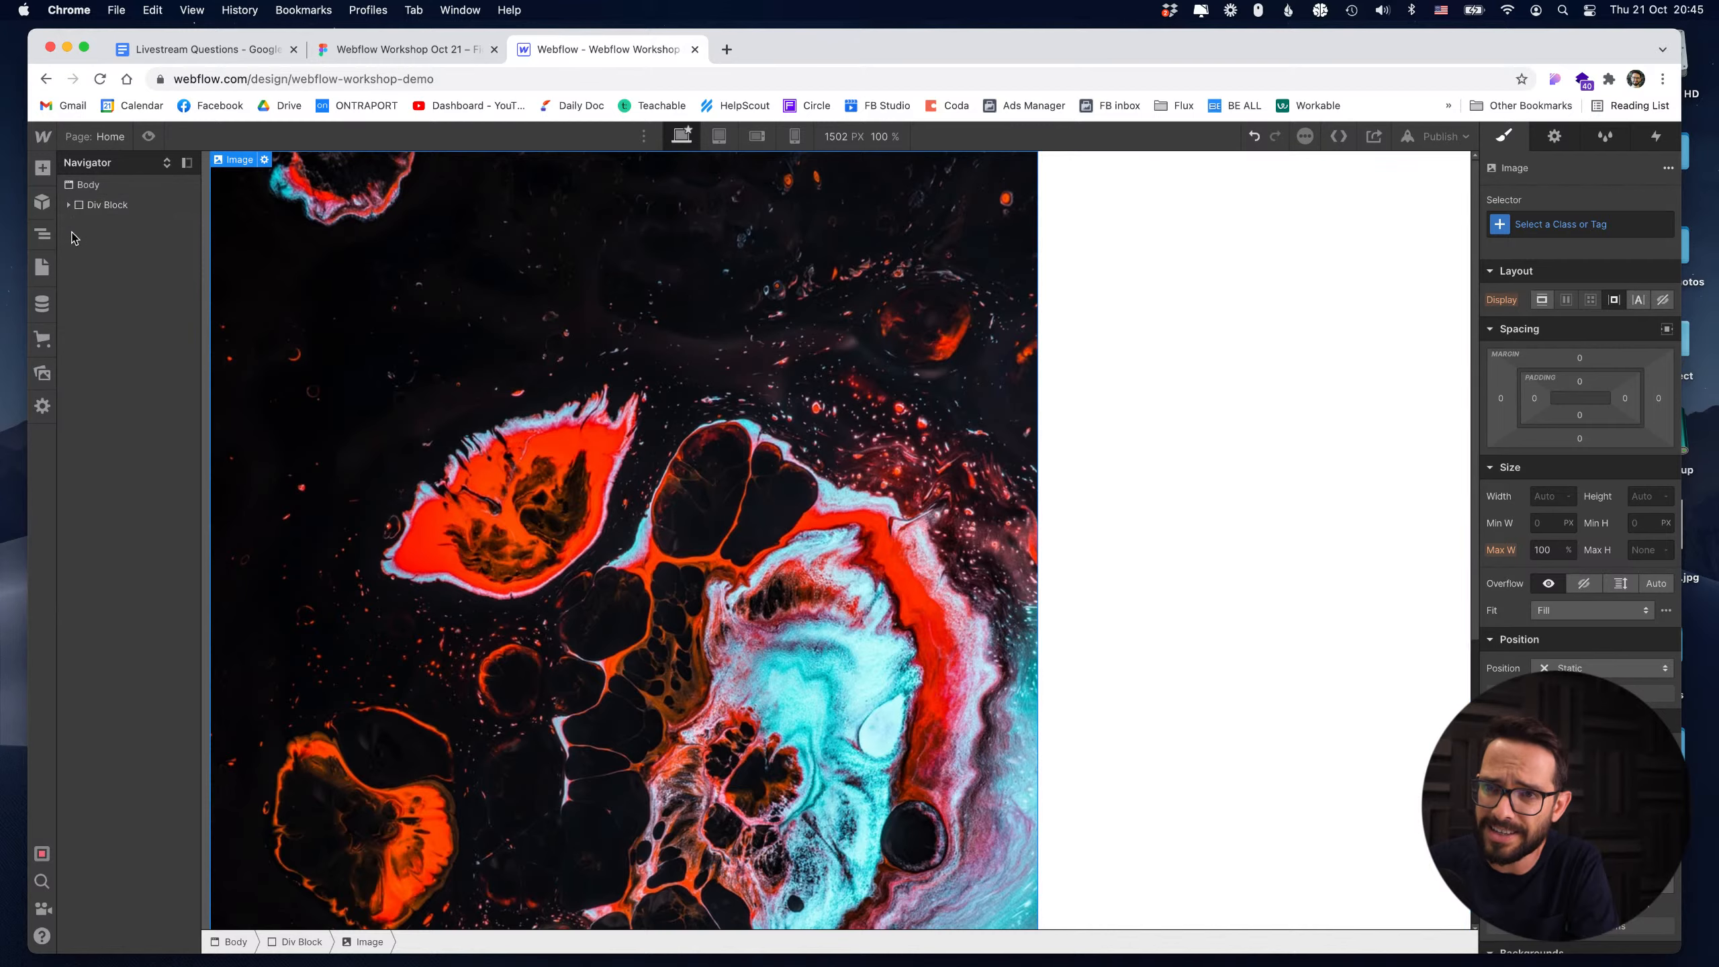
click(68, 206)
mouse_move(89, 225)
mouse_down()
mouse_move(59, 245)
mouse_move(107, 222)
mouse_up()
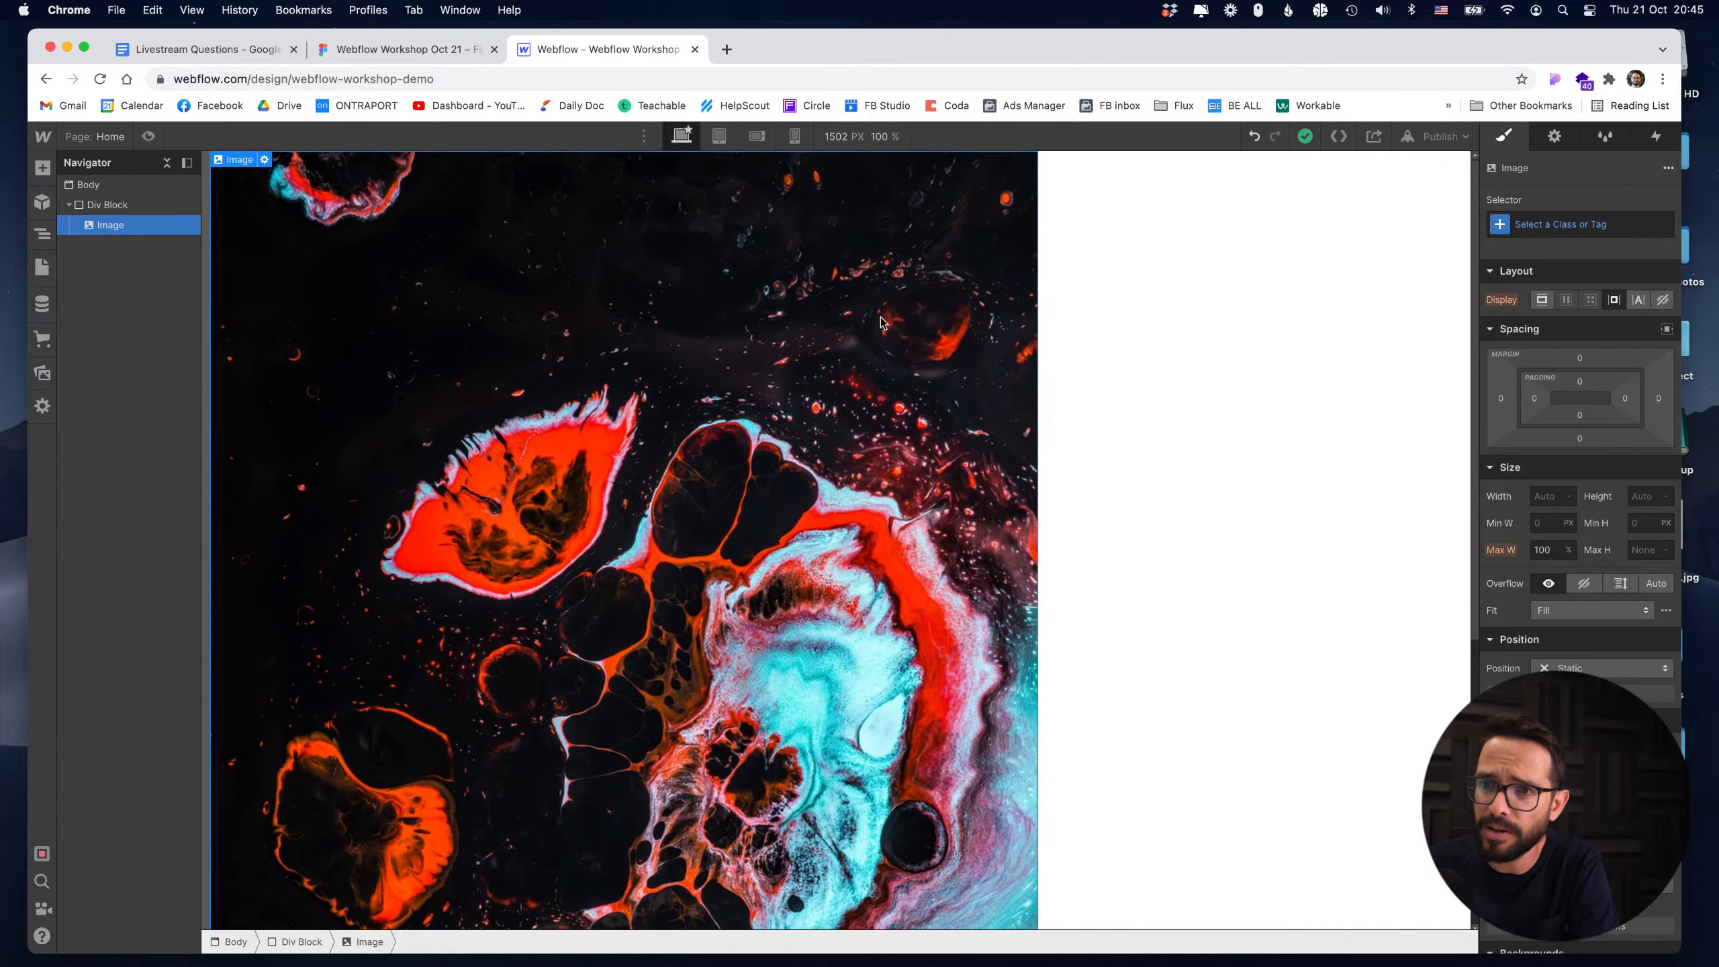
scroll(709, 498, down, 7)
scroll(710, 498, up, 7)
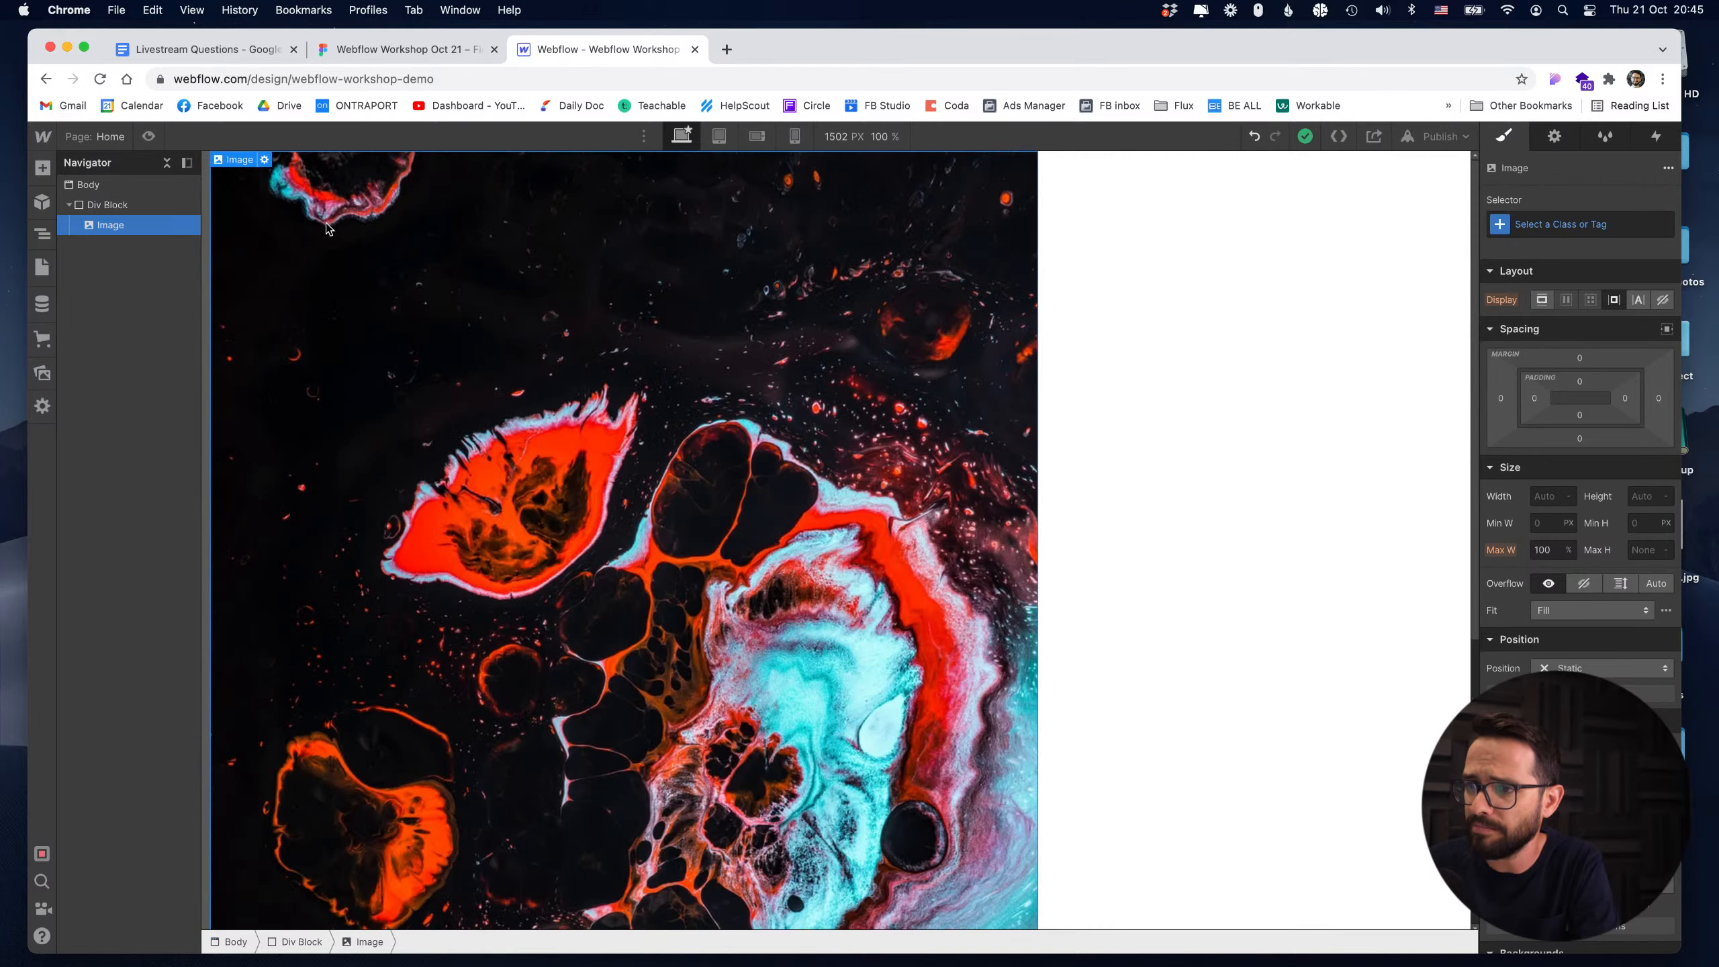
Add a Text Block below the image inside the Div Block and set its text to "Abstract No. 1".
click(44, 170)
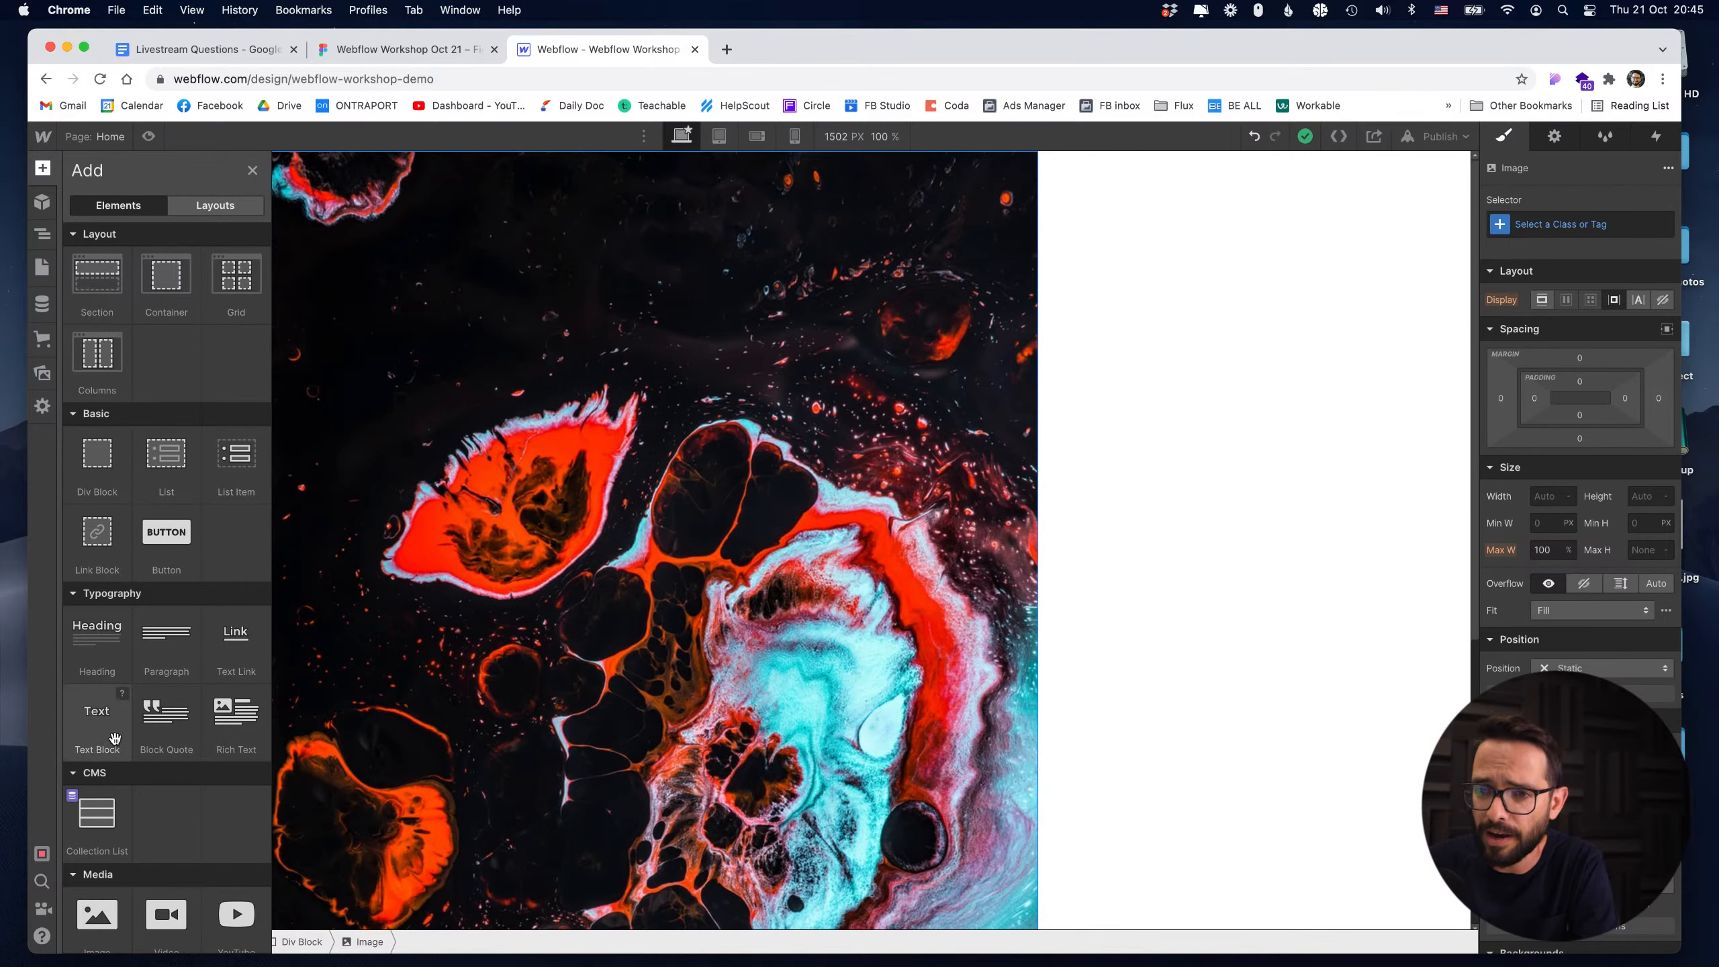
drag(108, 731, 129, 247)
scroll(446, 571, down, 7)
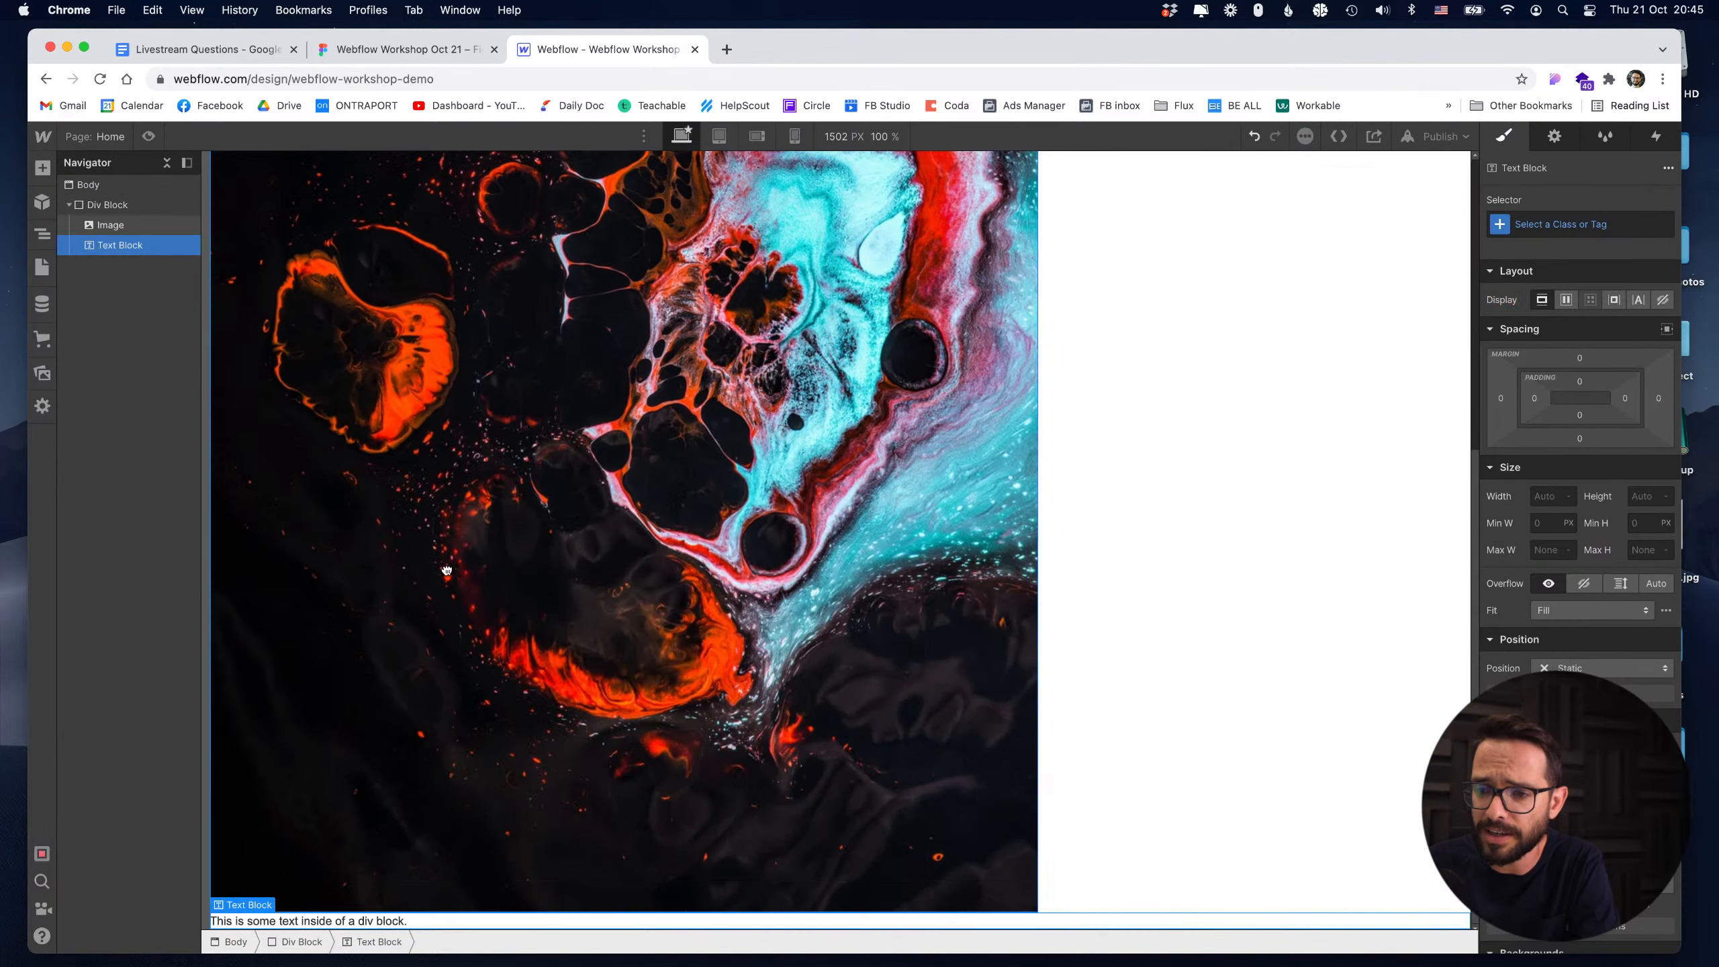
click(349, 51)
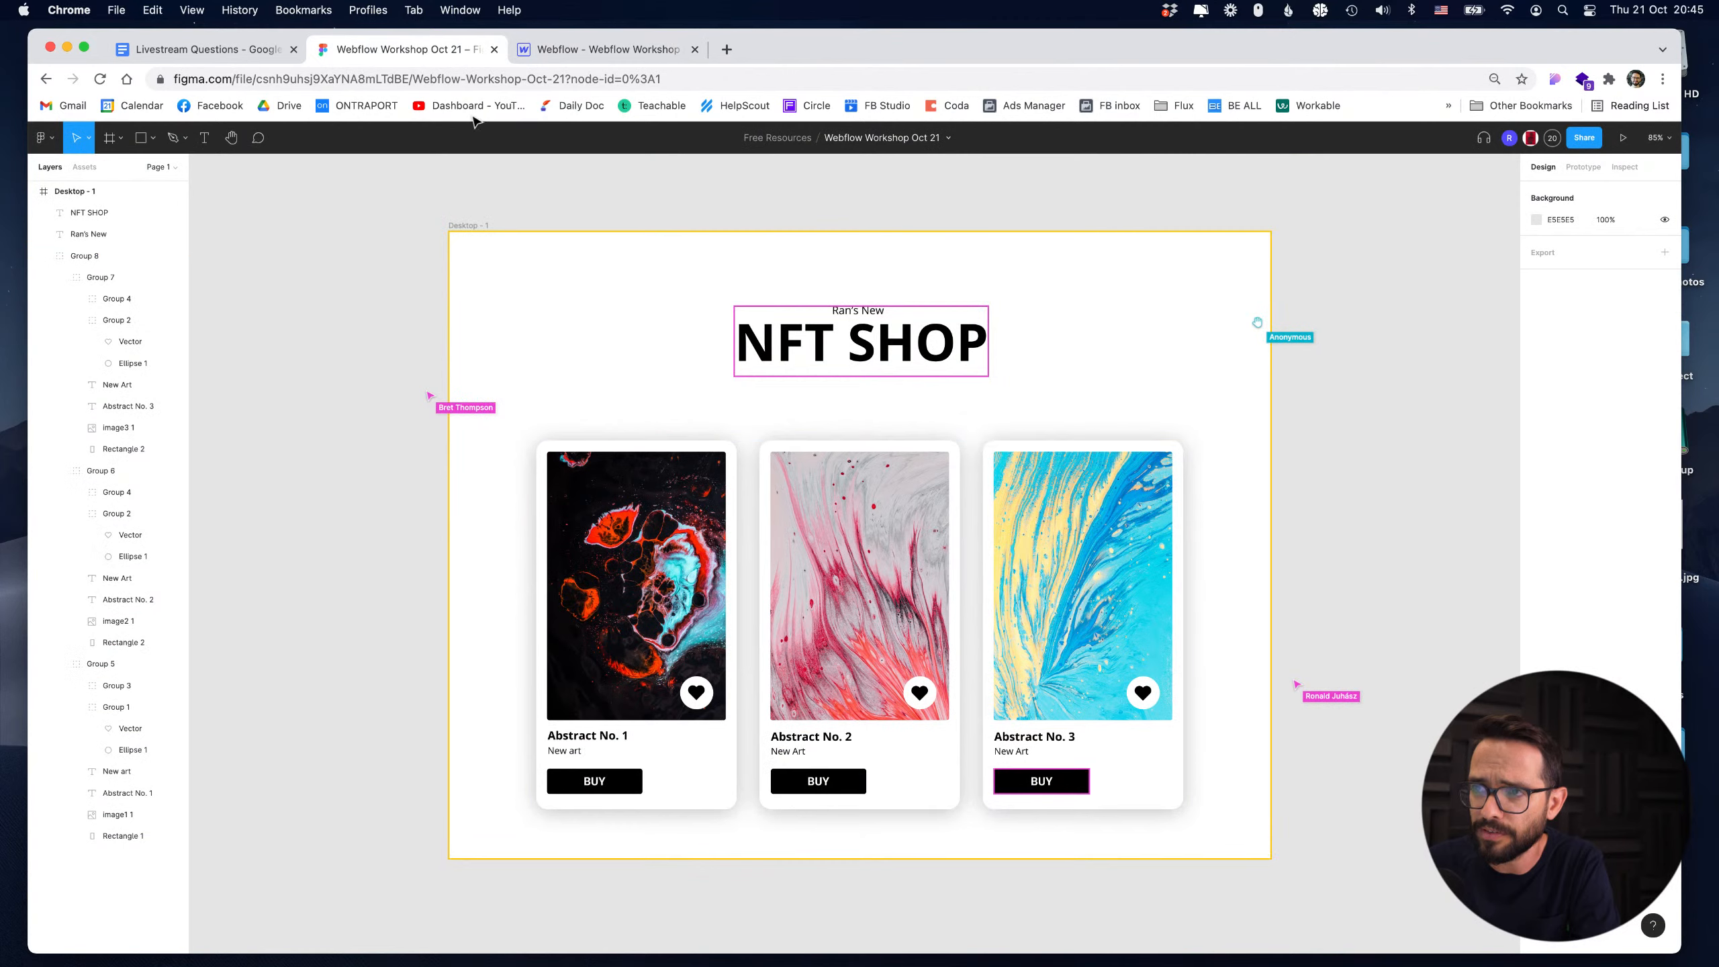
click(551, 49)
double_click(279, 919)
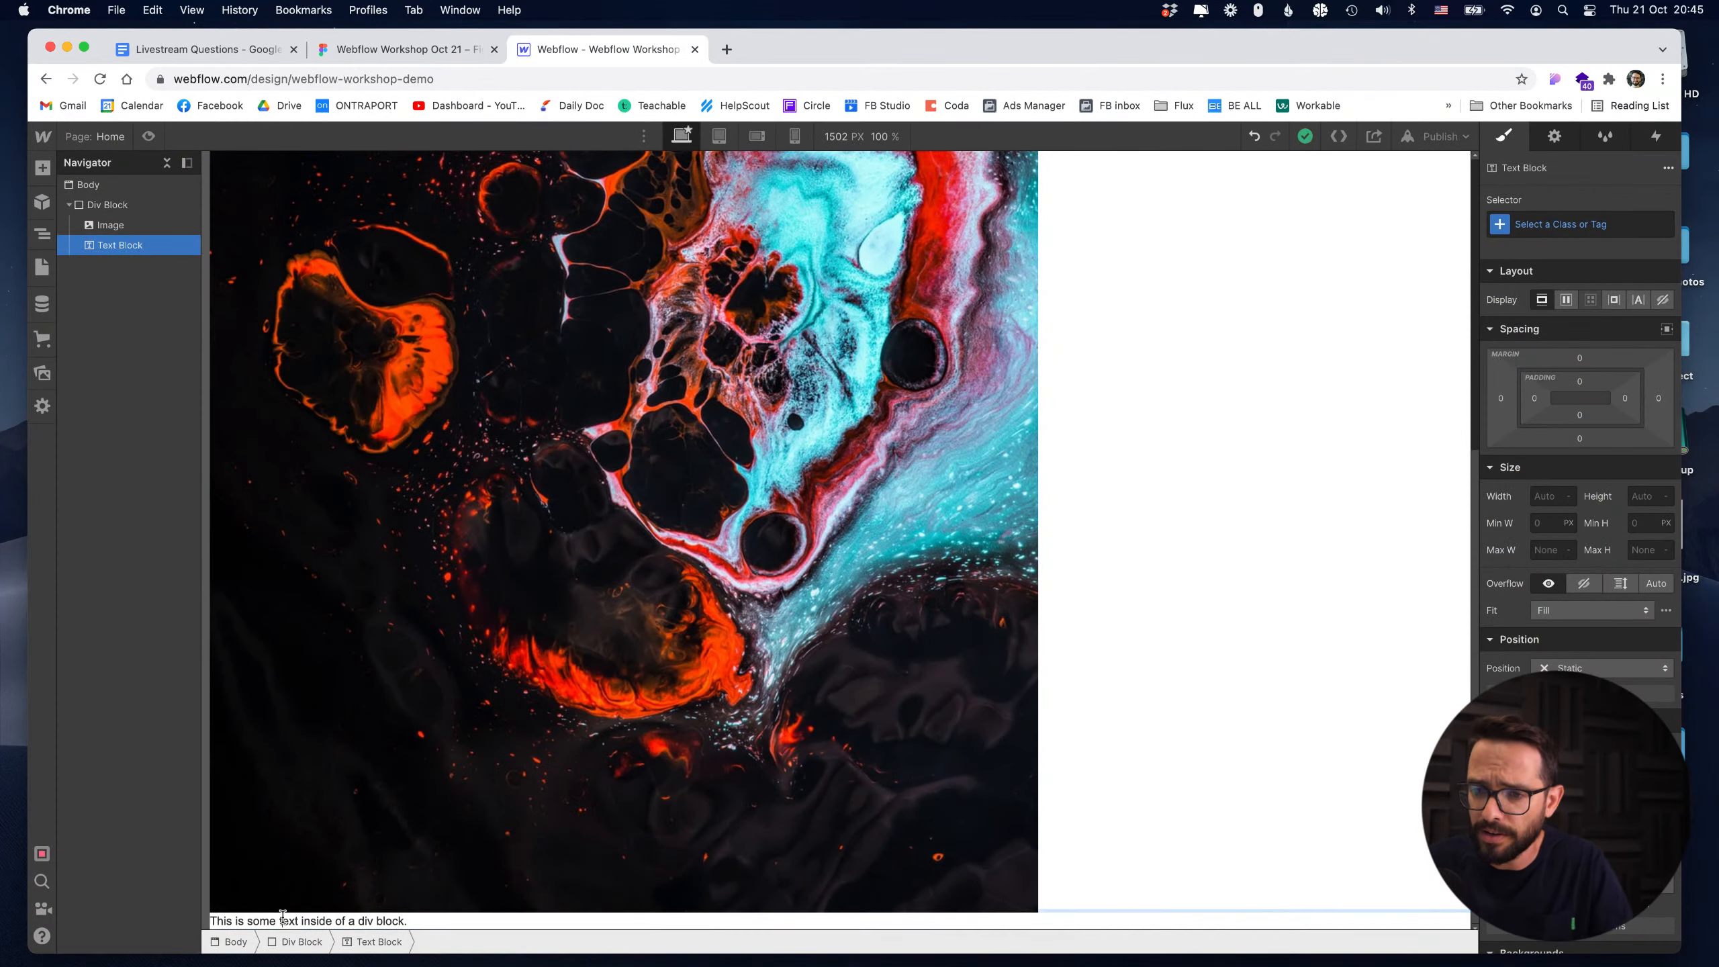
triple_click(280, 919)
text(Abstract)
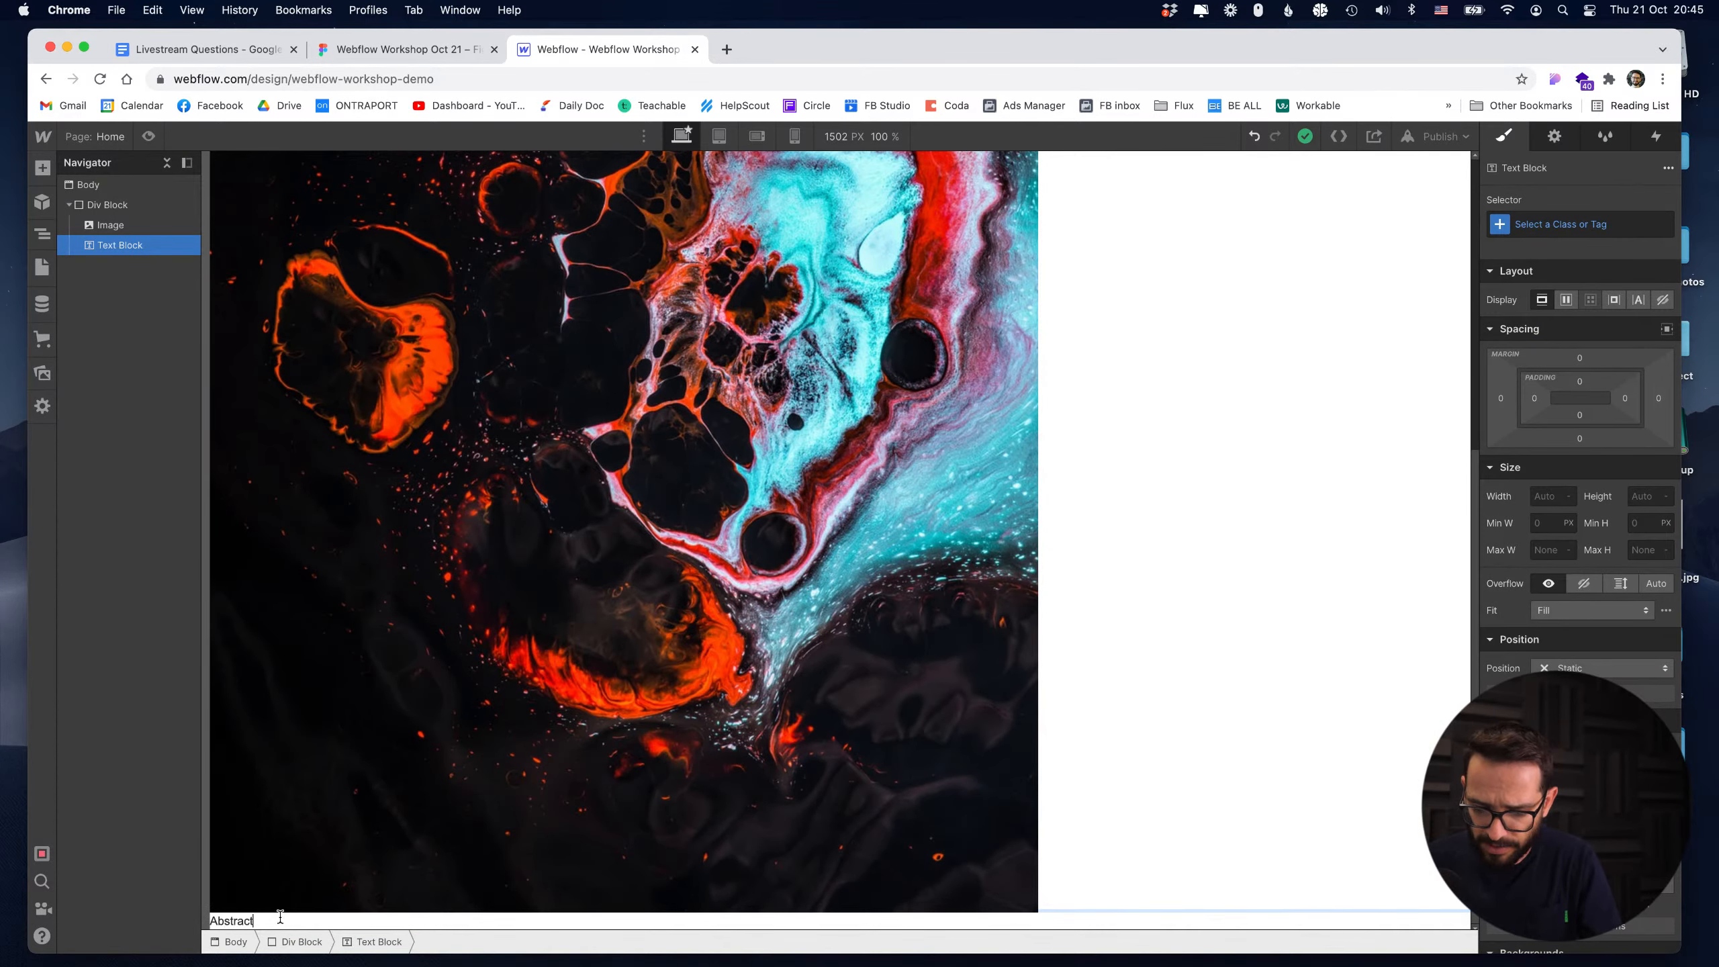
text( No. 1)
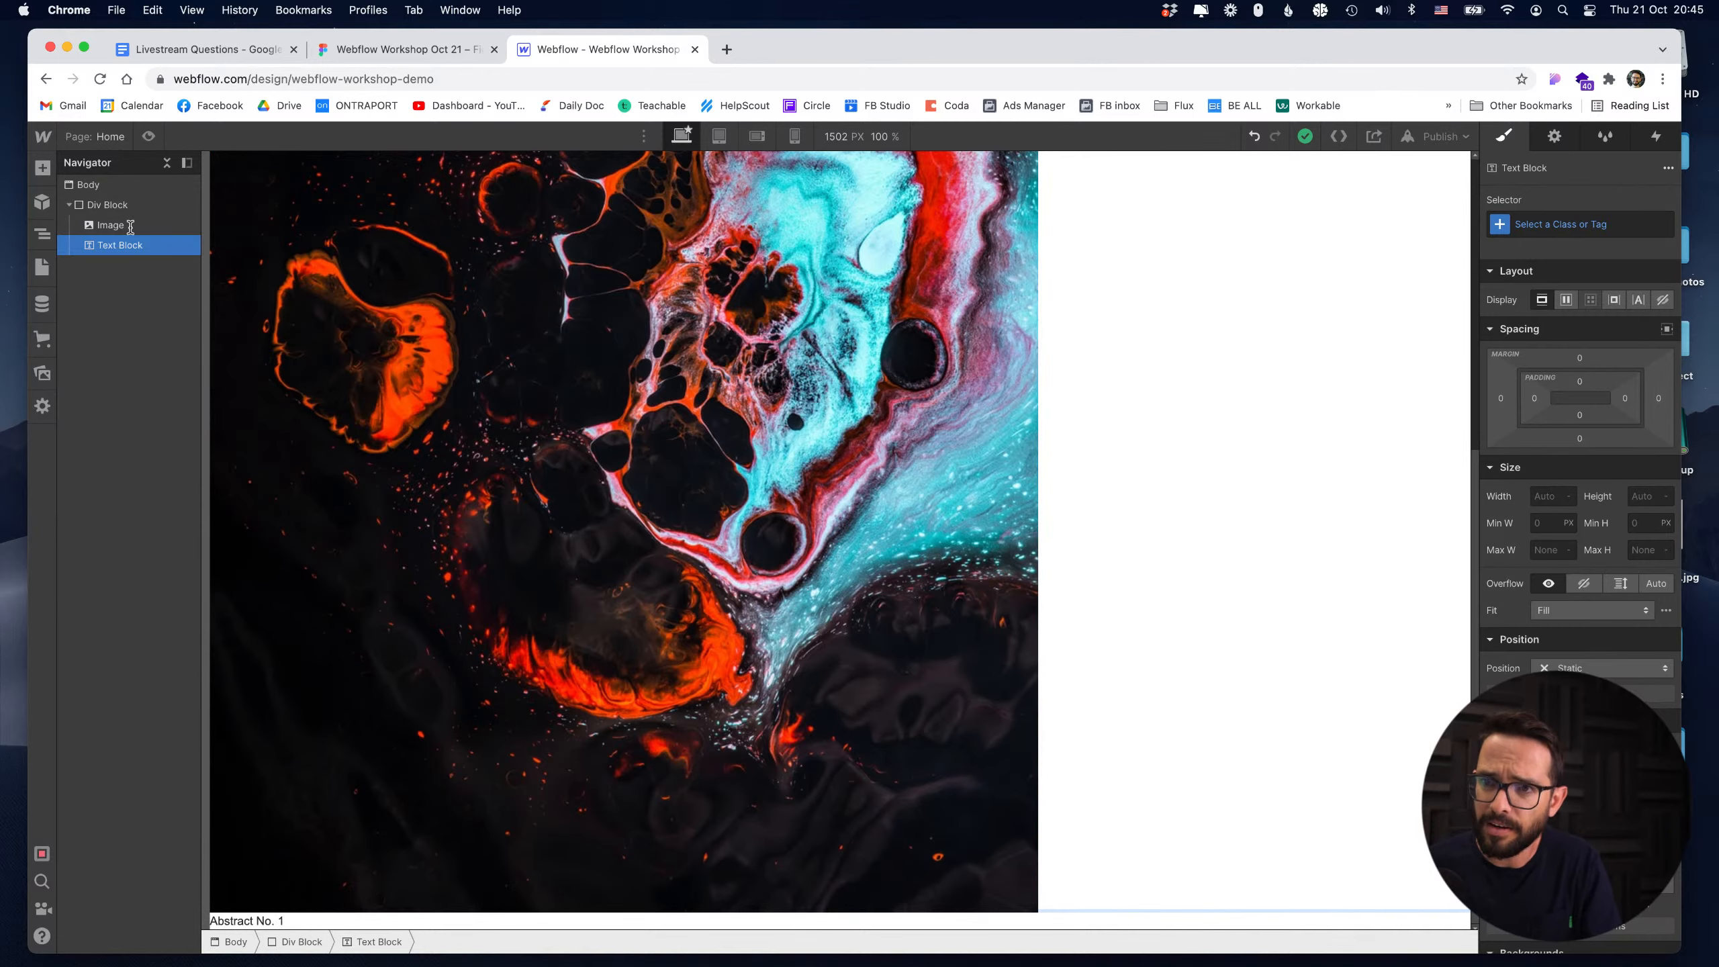
key(Escape)
Duplicate the title Text Block and change the lower copy's text to "New Art", following the Figma card.
key(super+v)
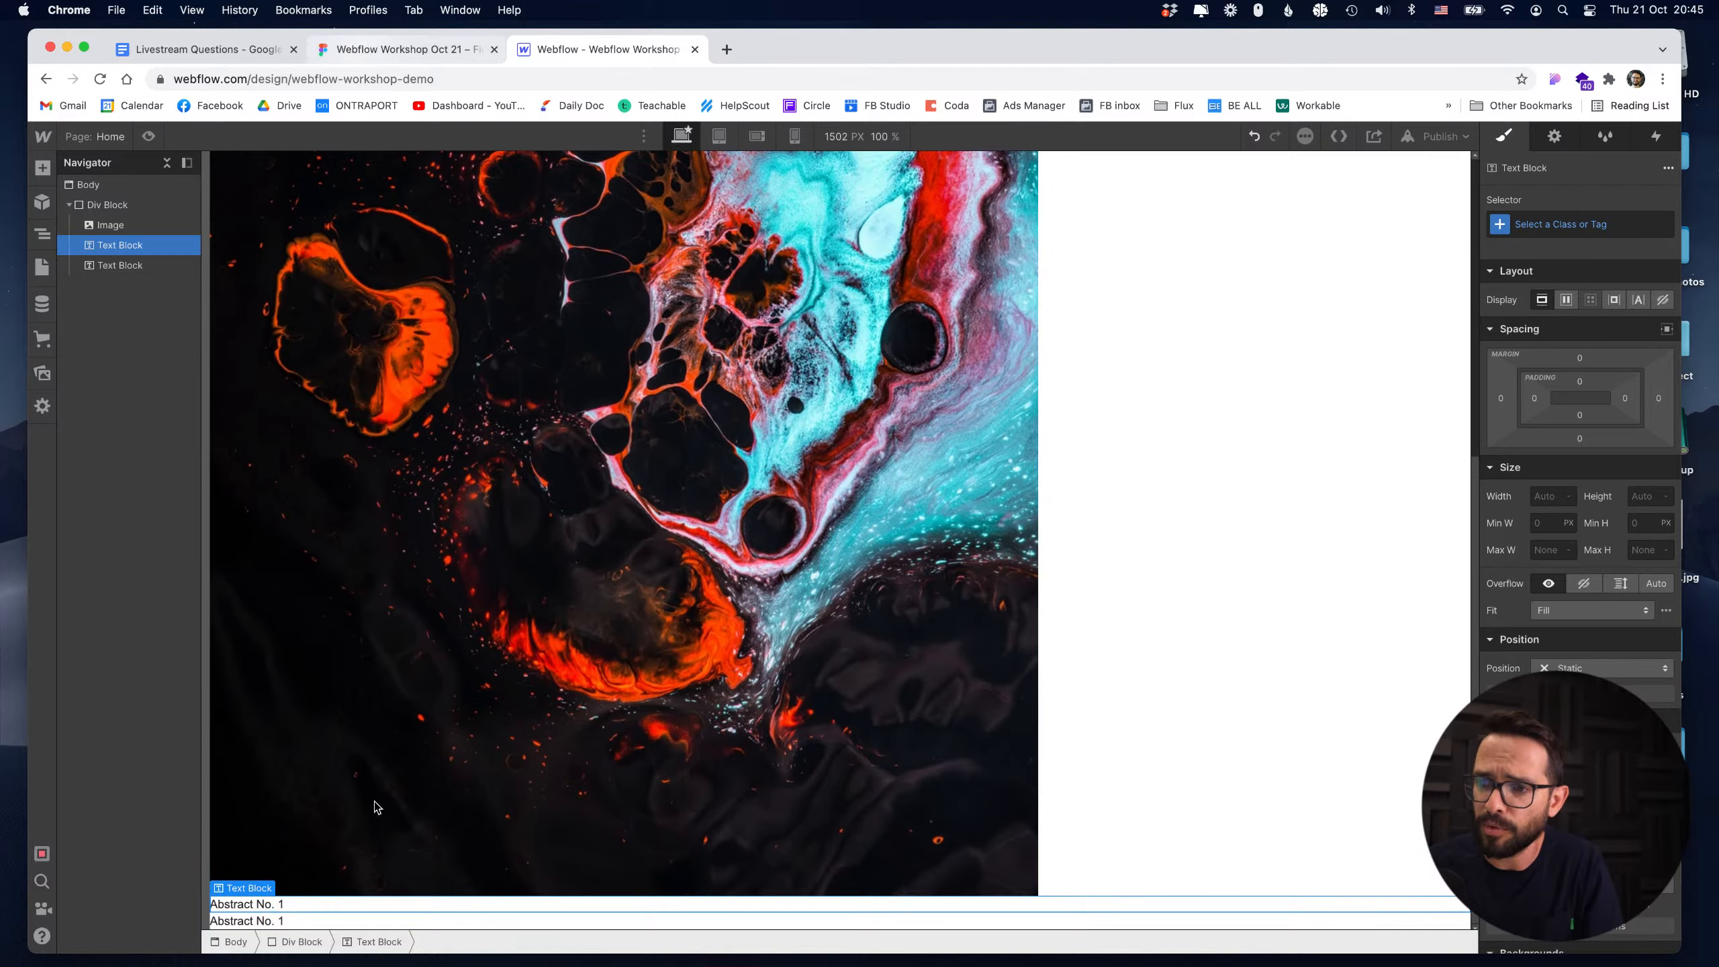
click(366, 49)
click(602, 49)
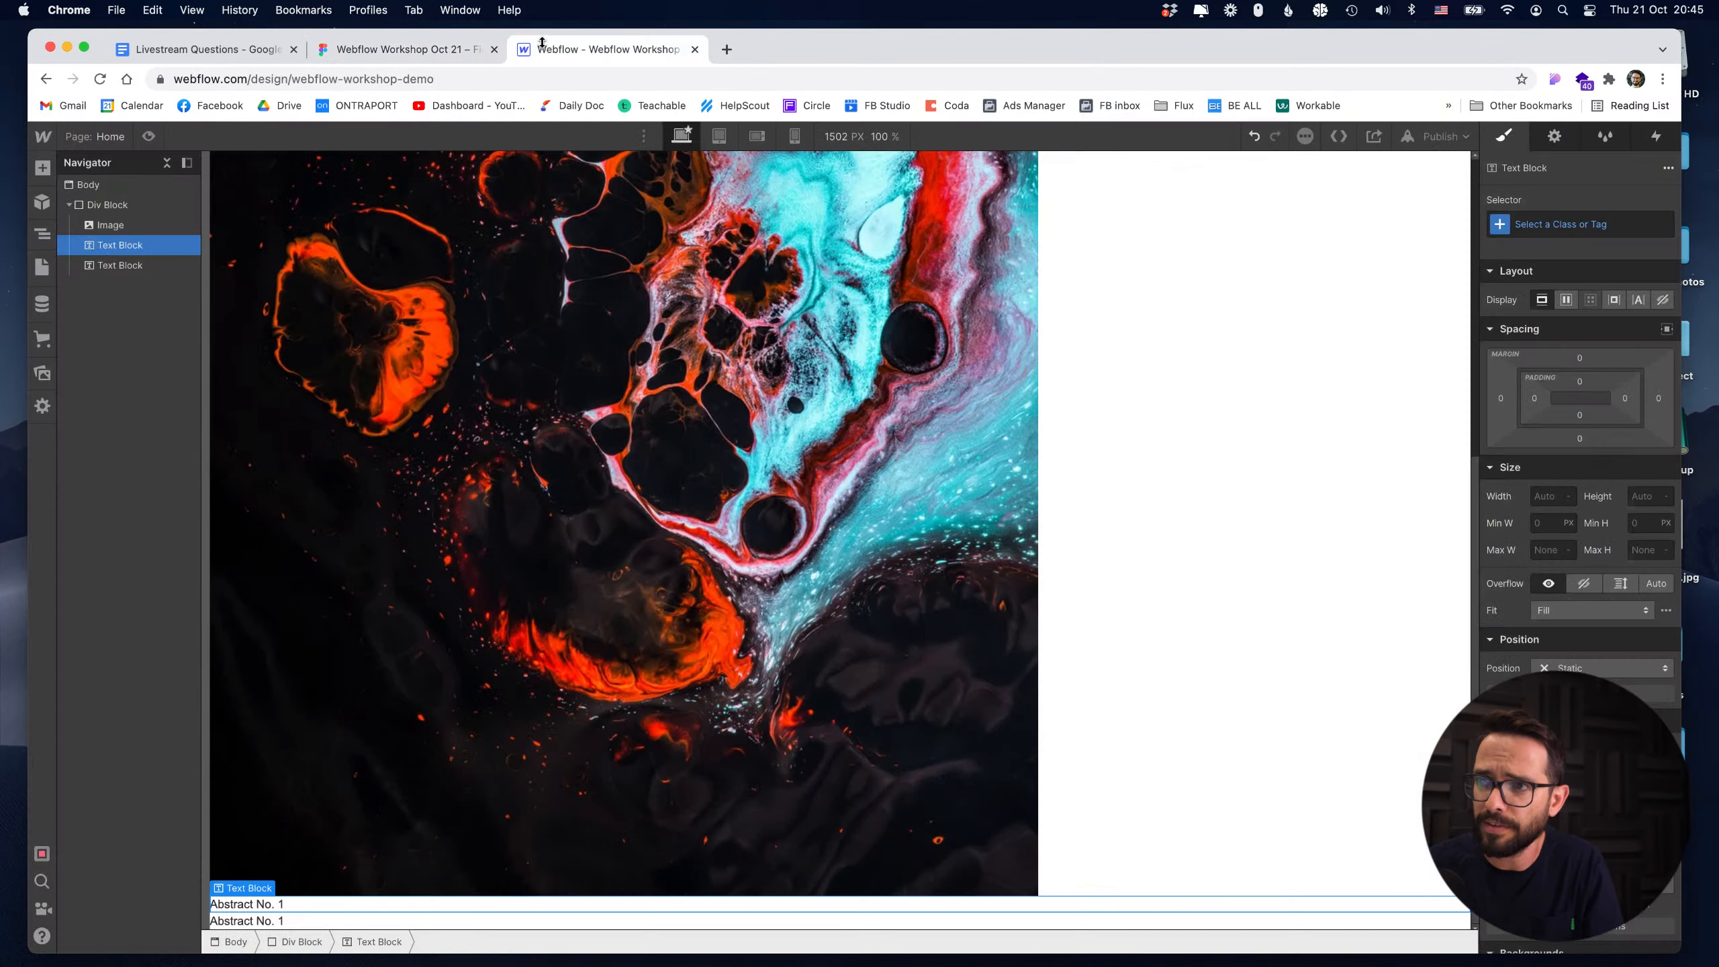
double_click(242, 922)
key(super+a)
text(New A)
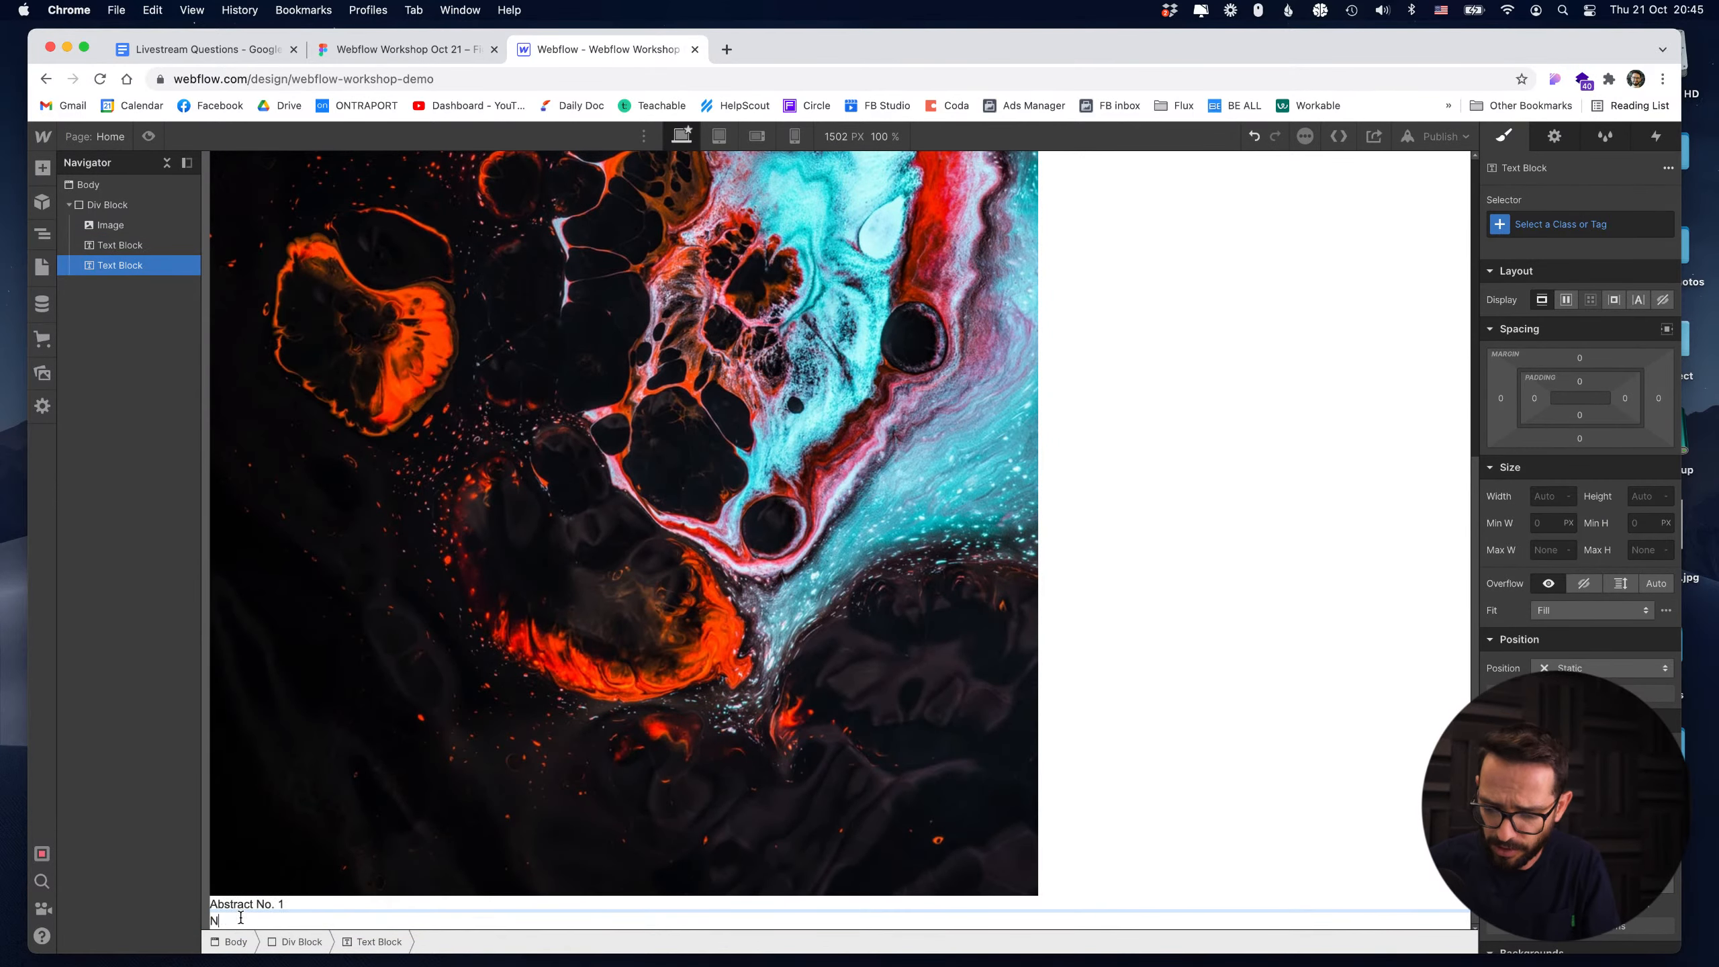
click(384, 809)
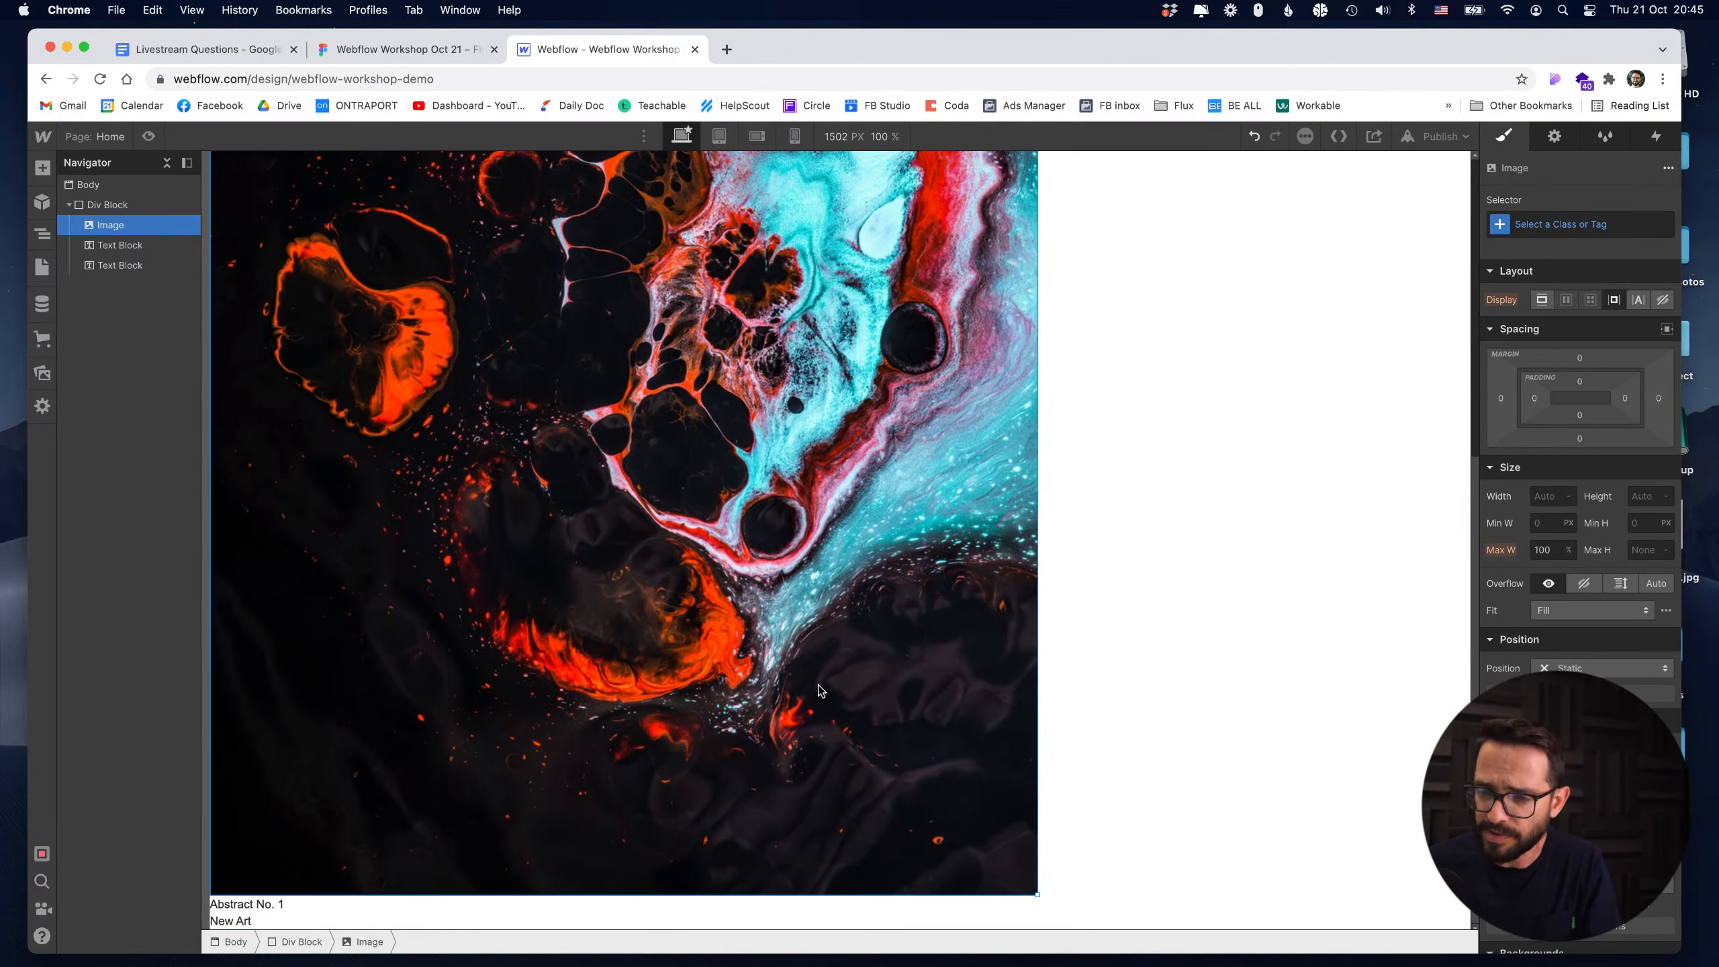
Check the card's button in Figma and add a Button below the "New Art" text in the Webflow Div Block, keeping its default link settings.
click(399, 49)
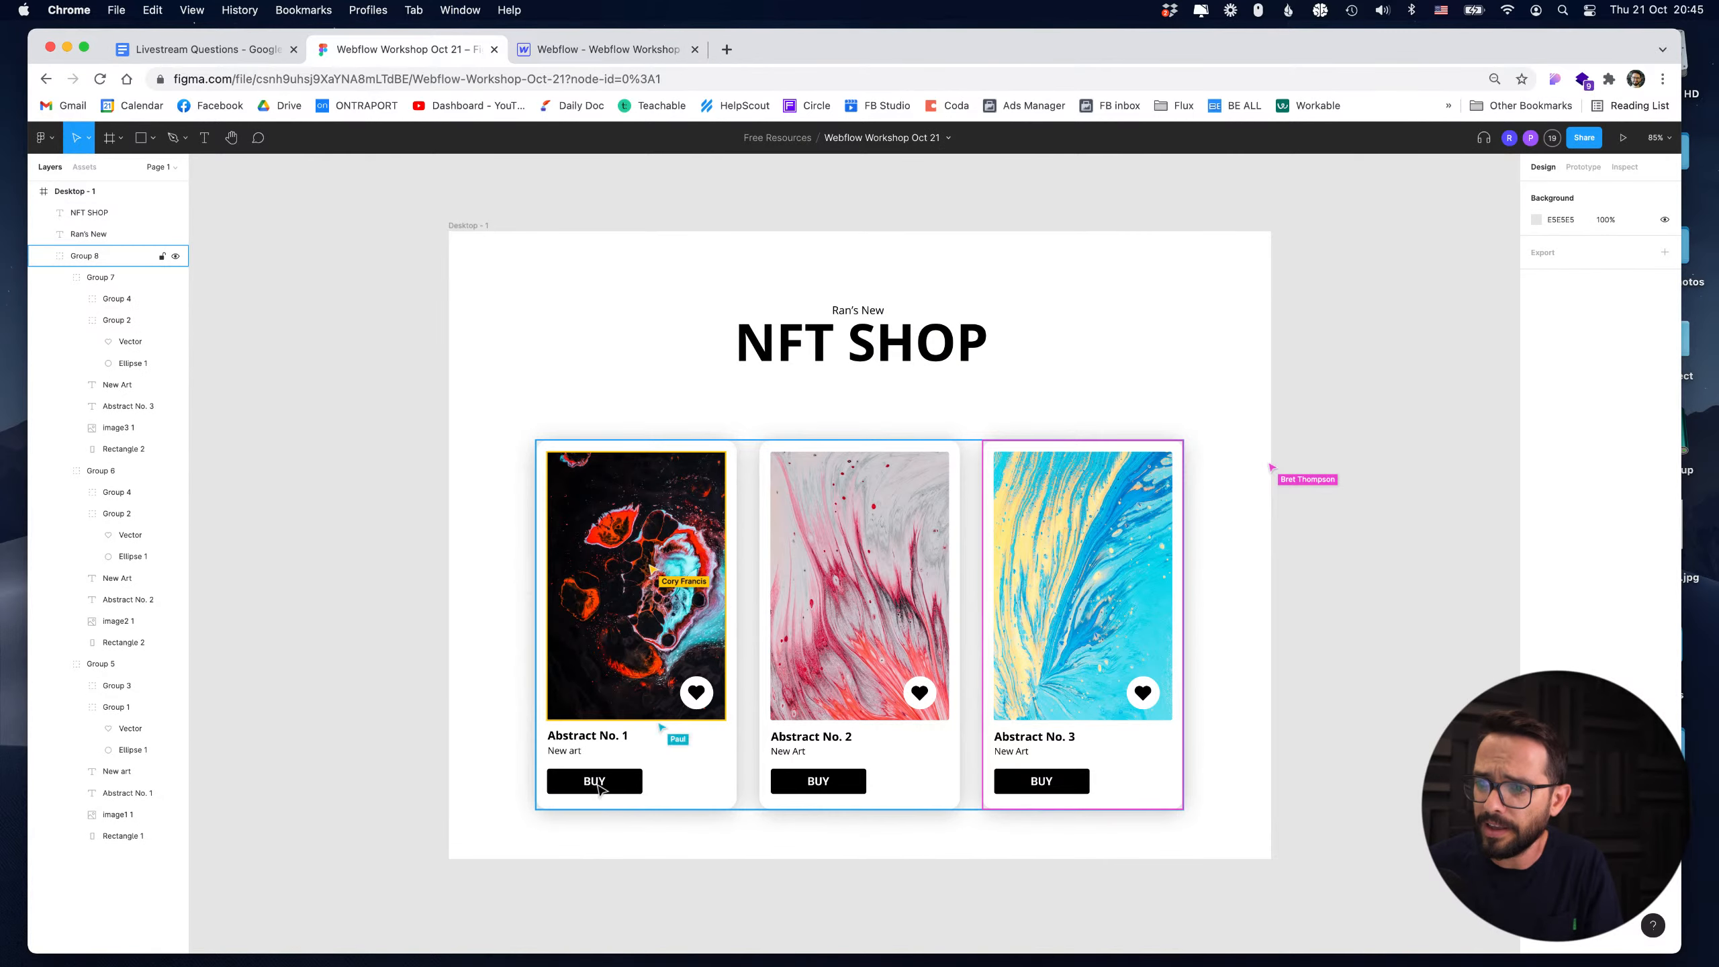
click(586, 49)
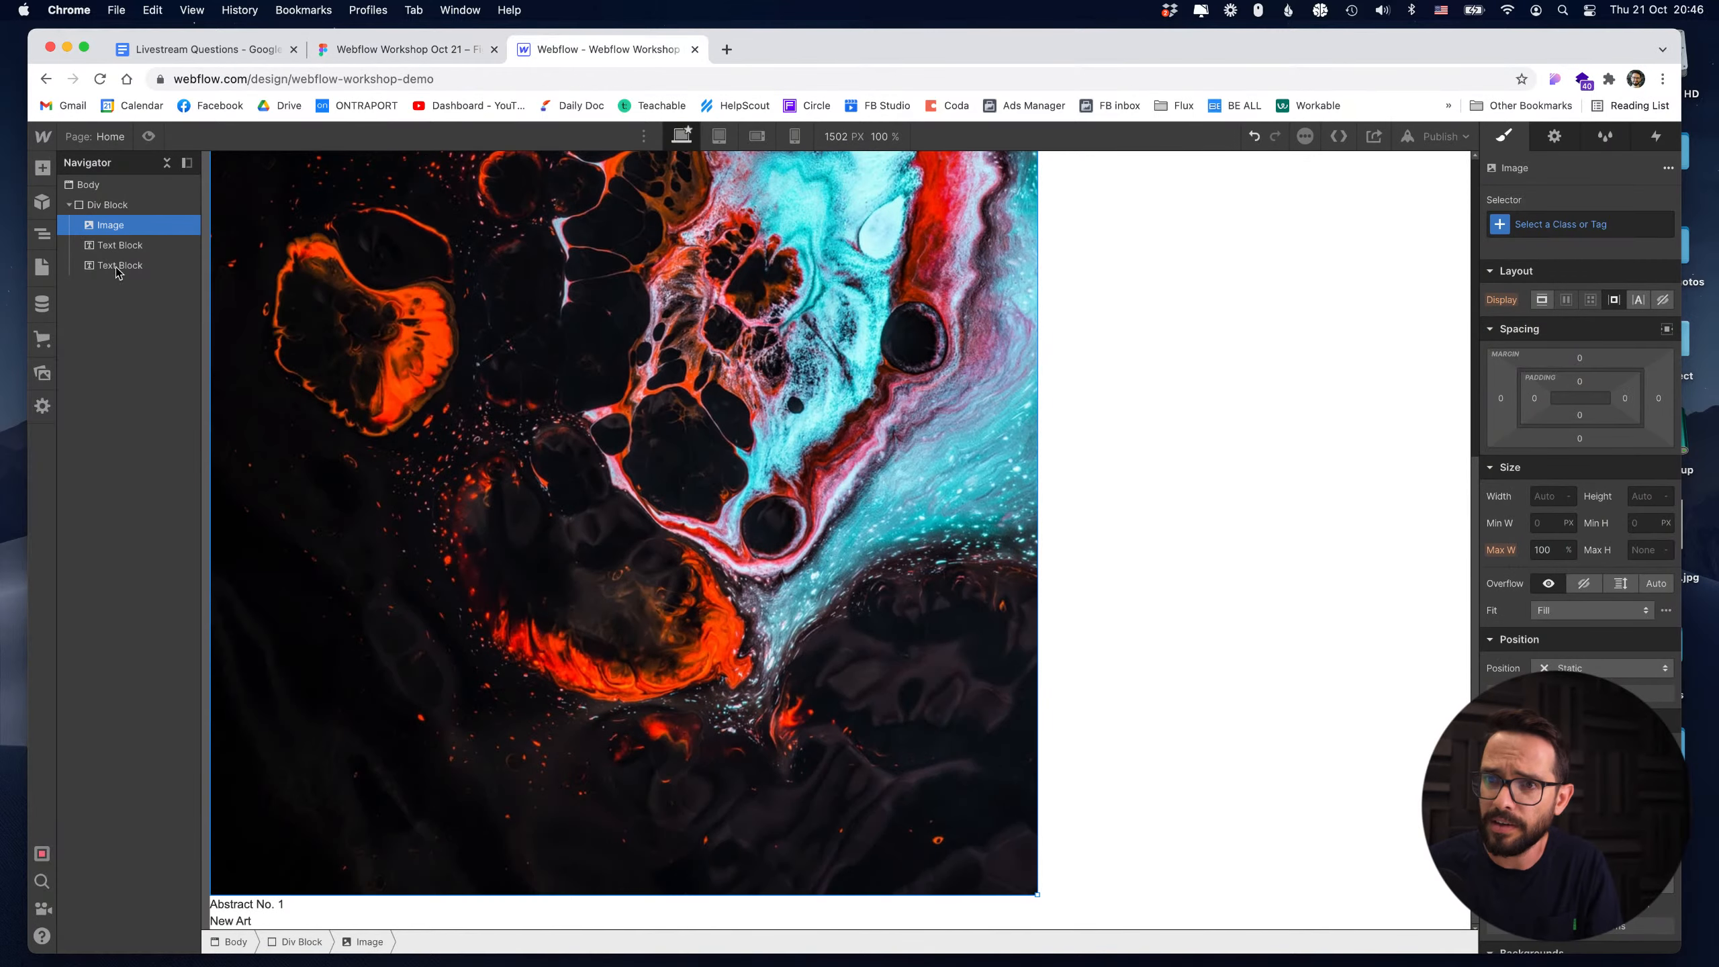
click(40, 172)
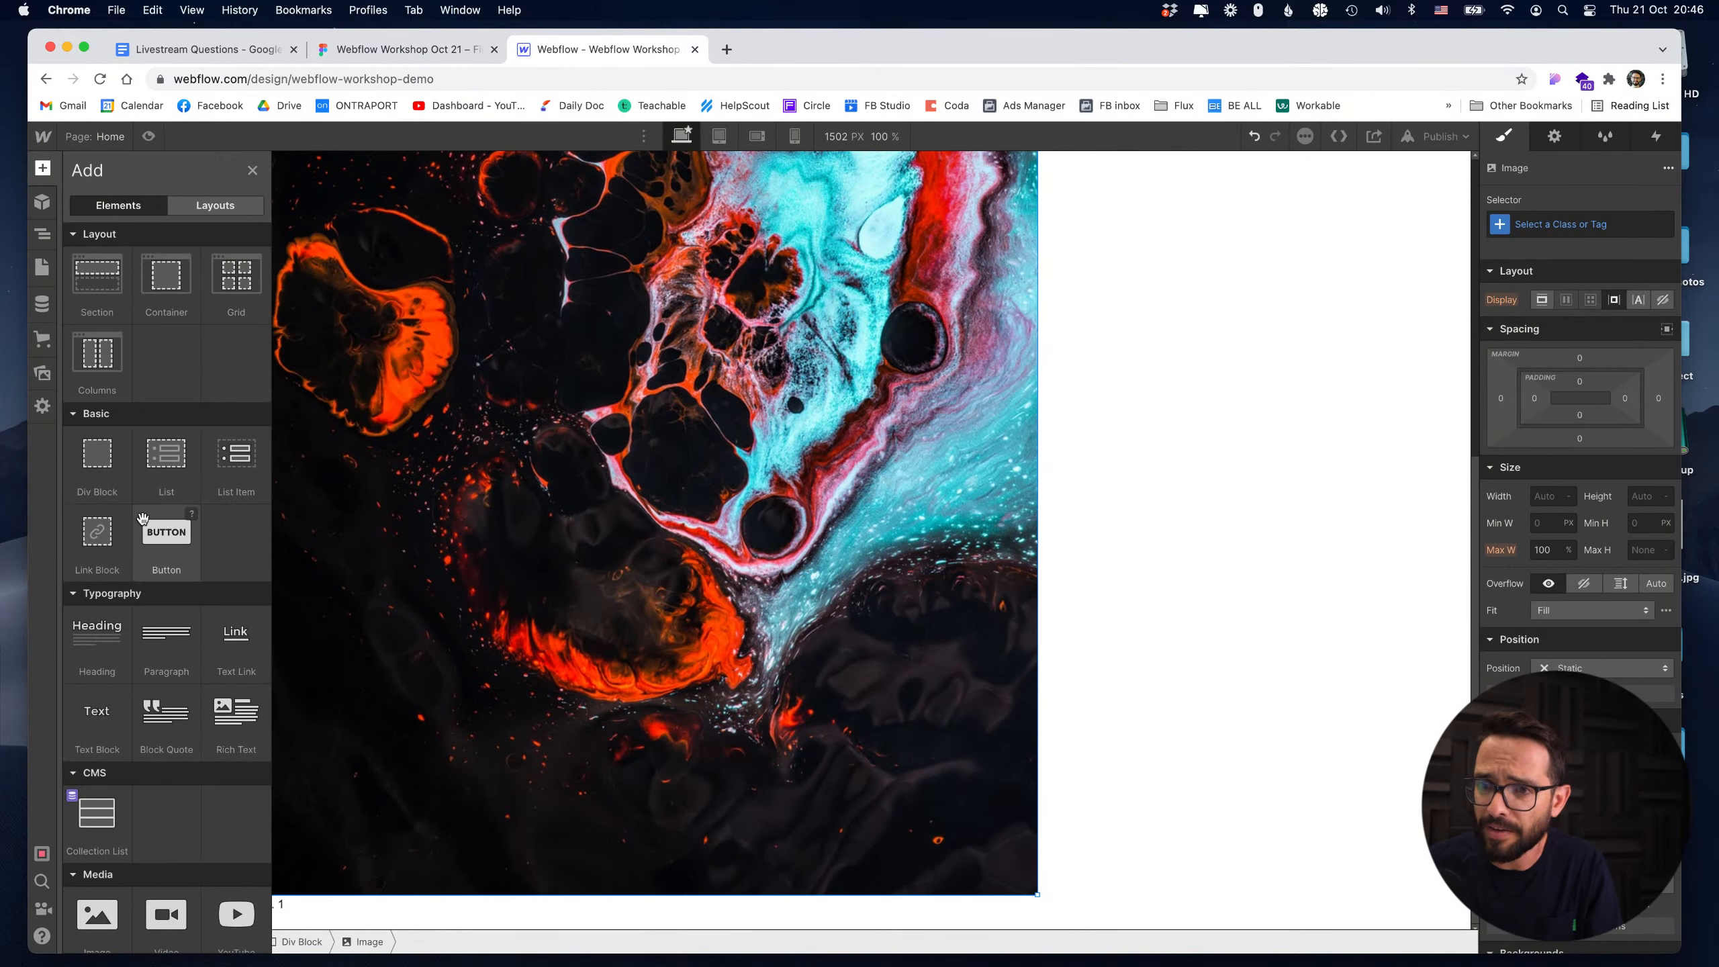
drag(168, 535, 272, 542)
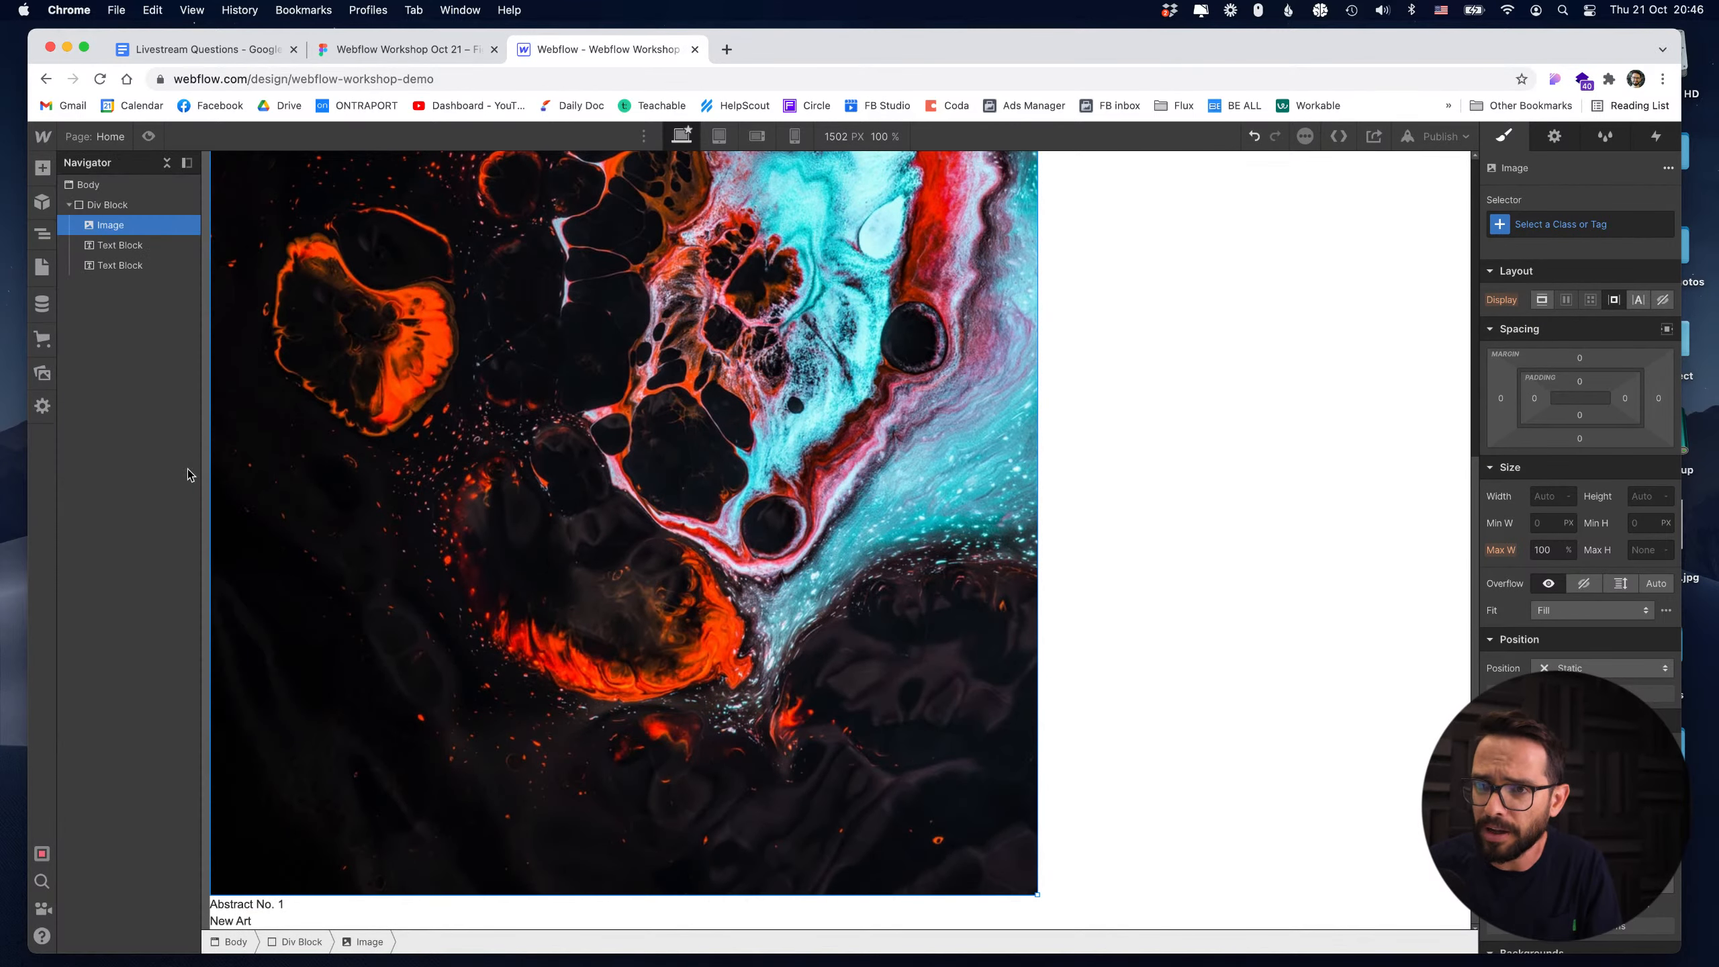
click(41, 137)
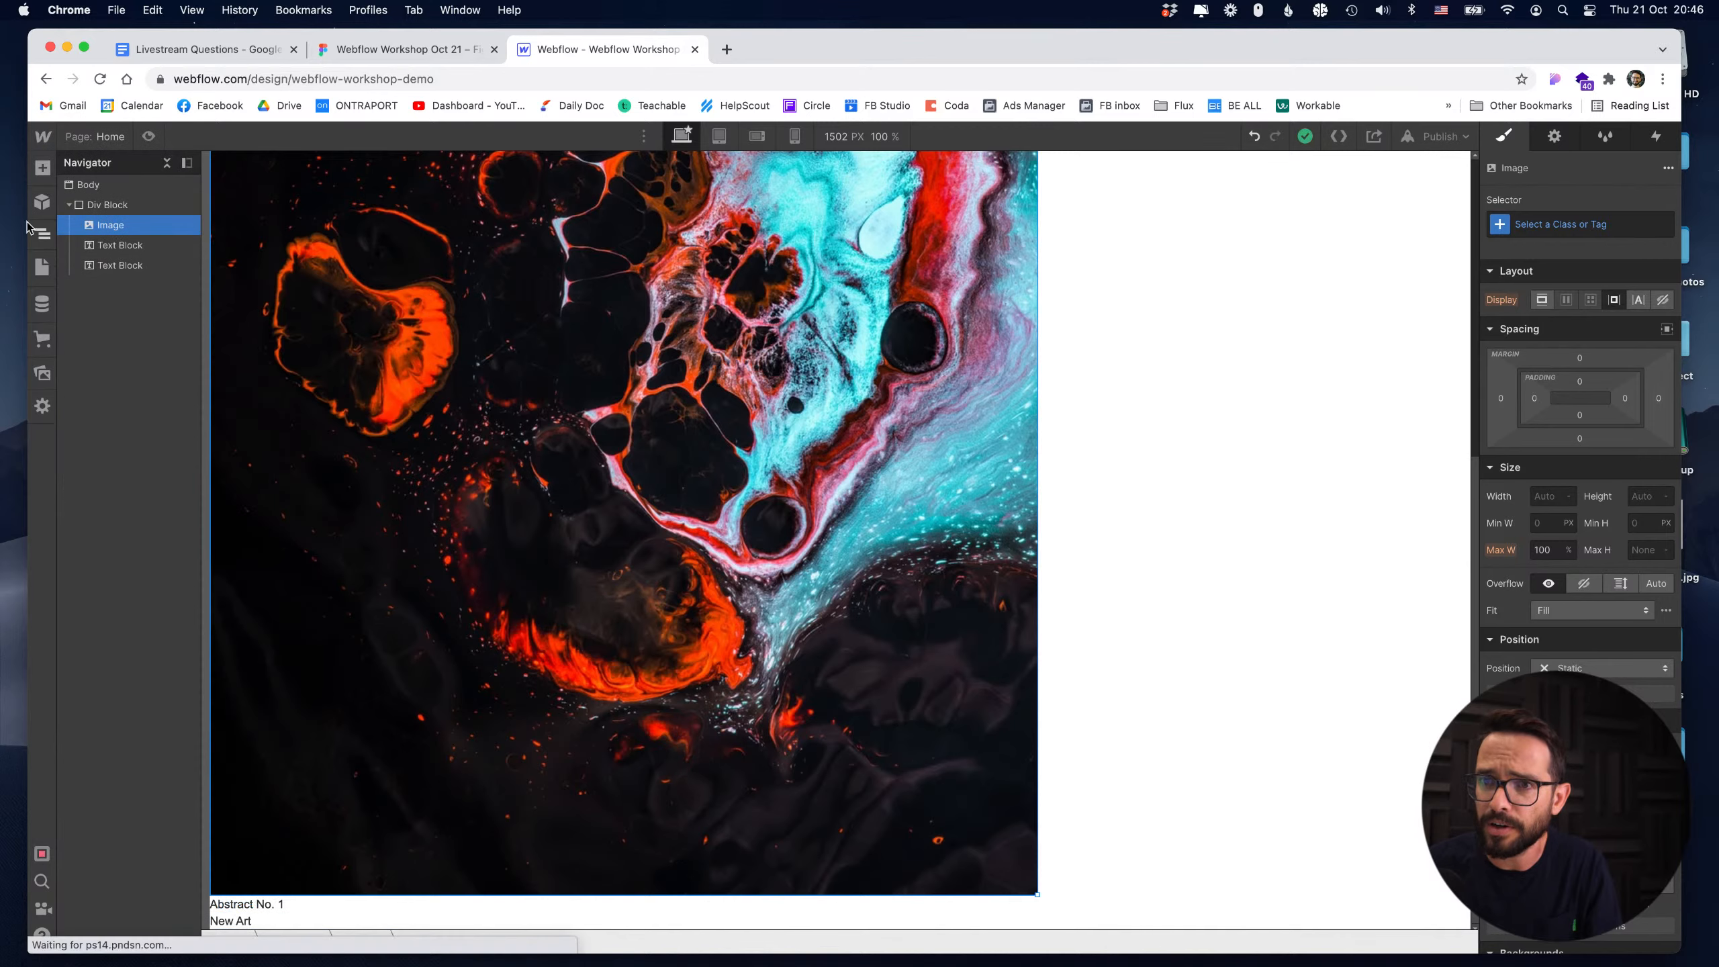
click(42, 168)
drag(144, 523, 331, 923)
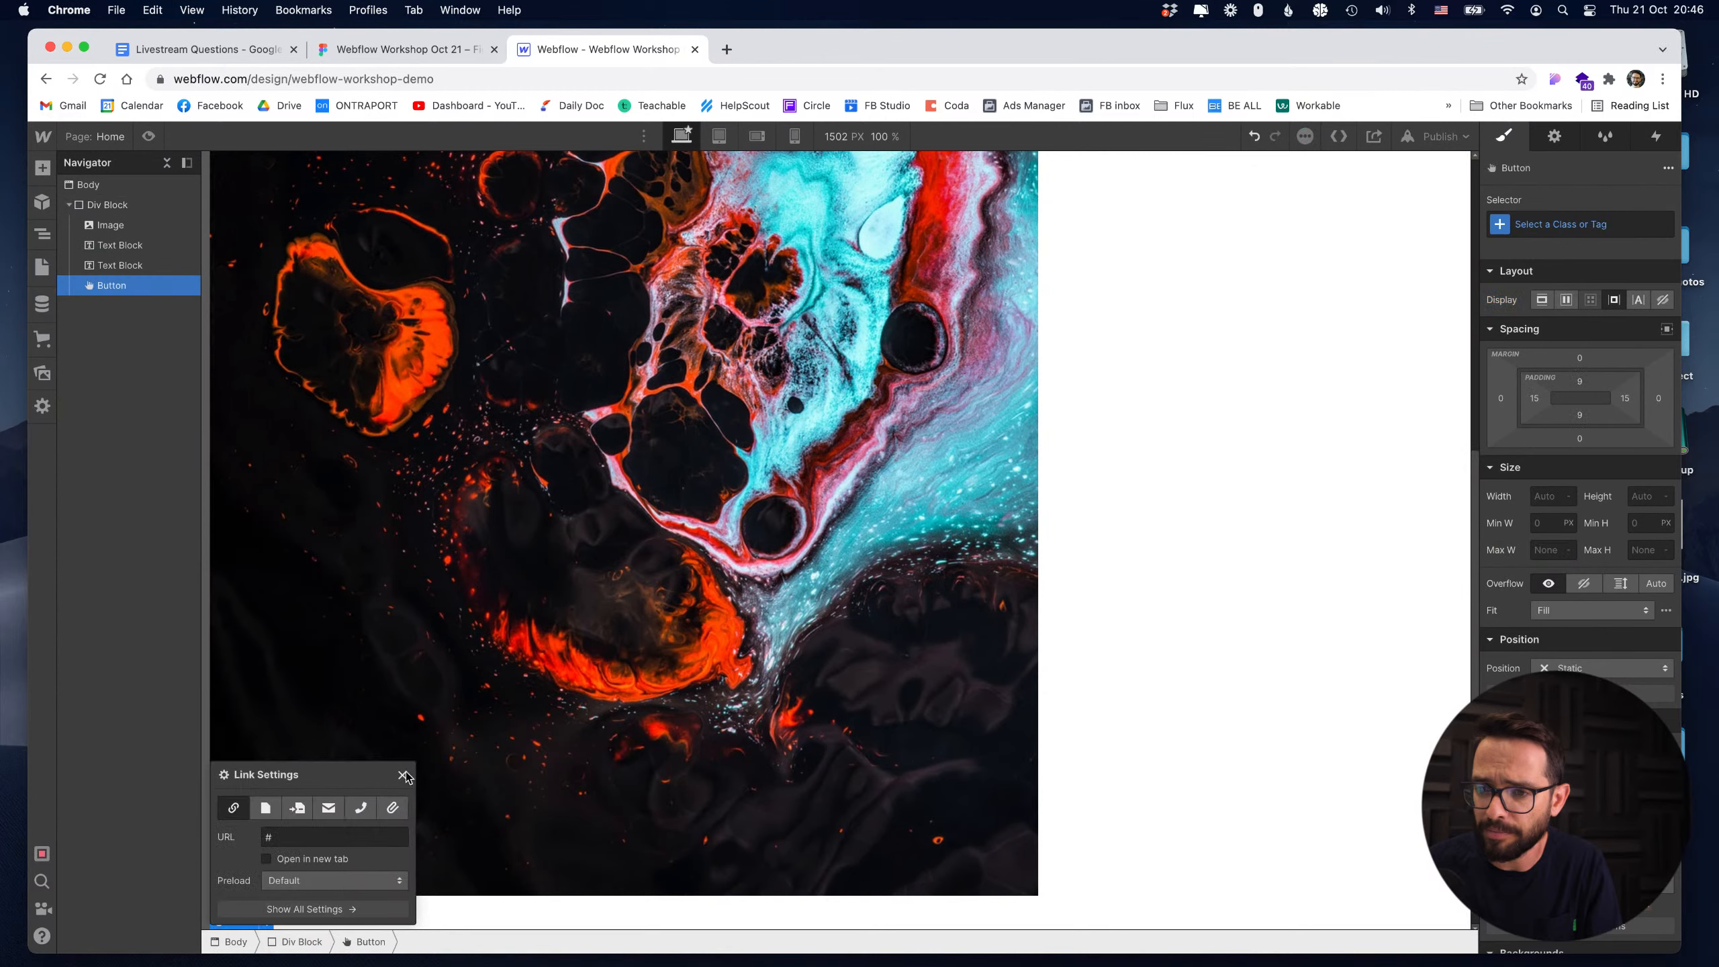
click(403, 774)
scroll(284, 880, down, 1)
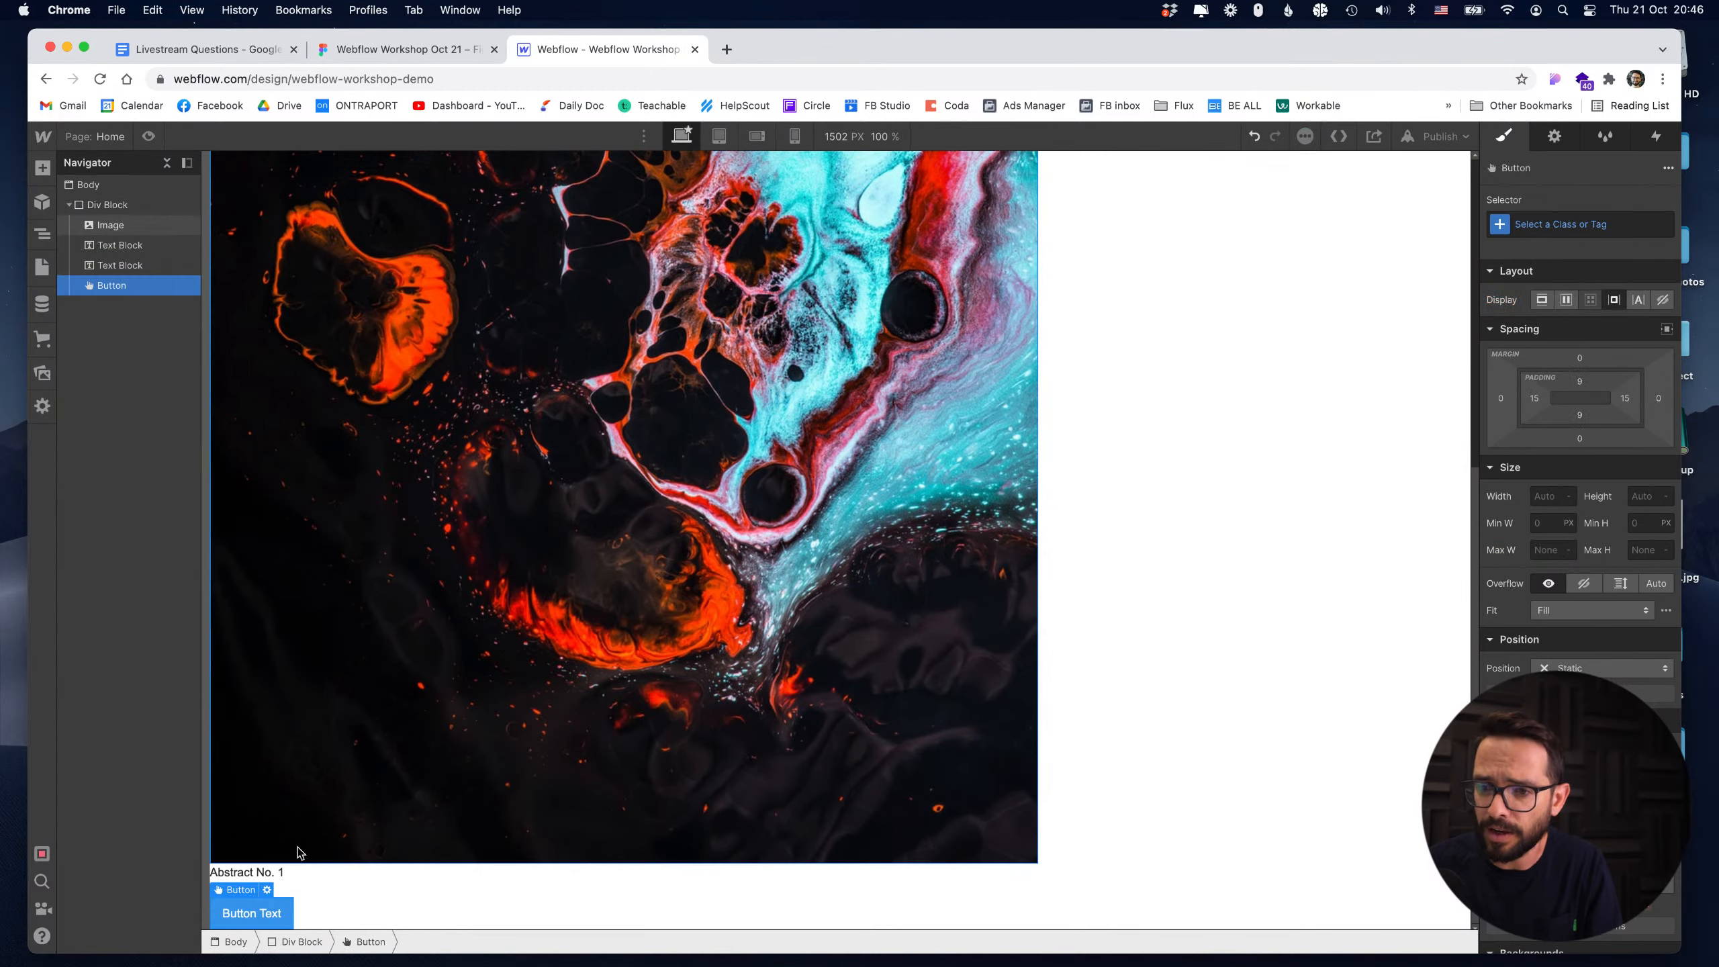
Change the button's text to "Buy".
double_click(272, 921)
key(super+a)
text(Nuy)
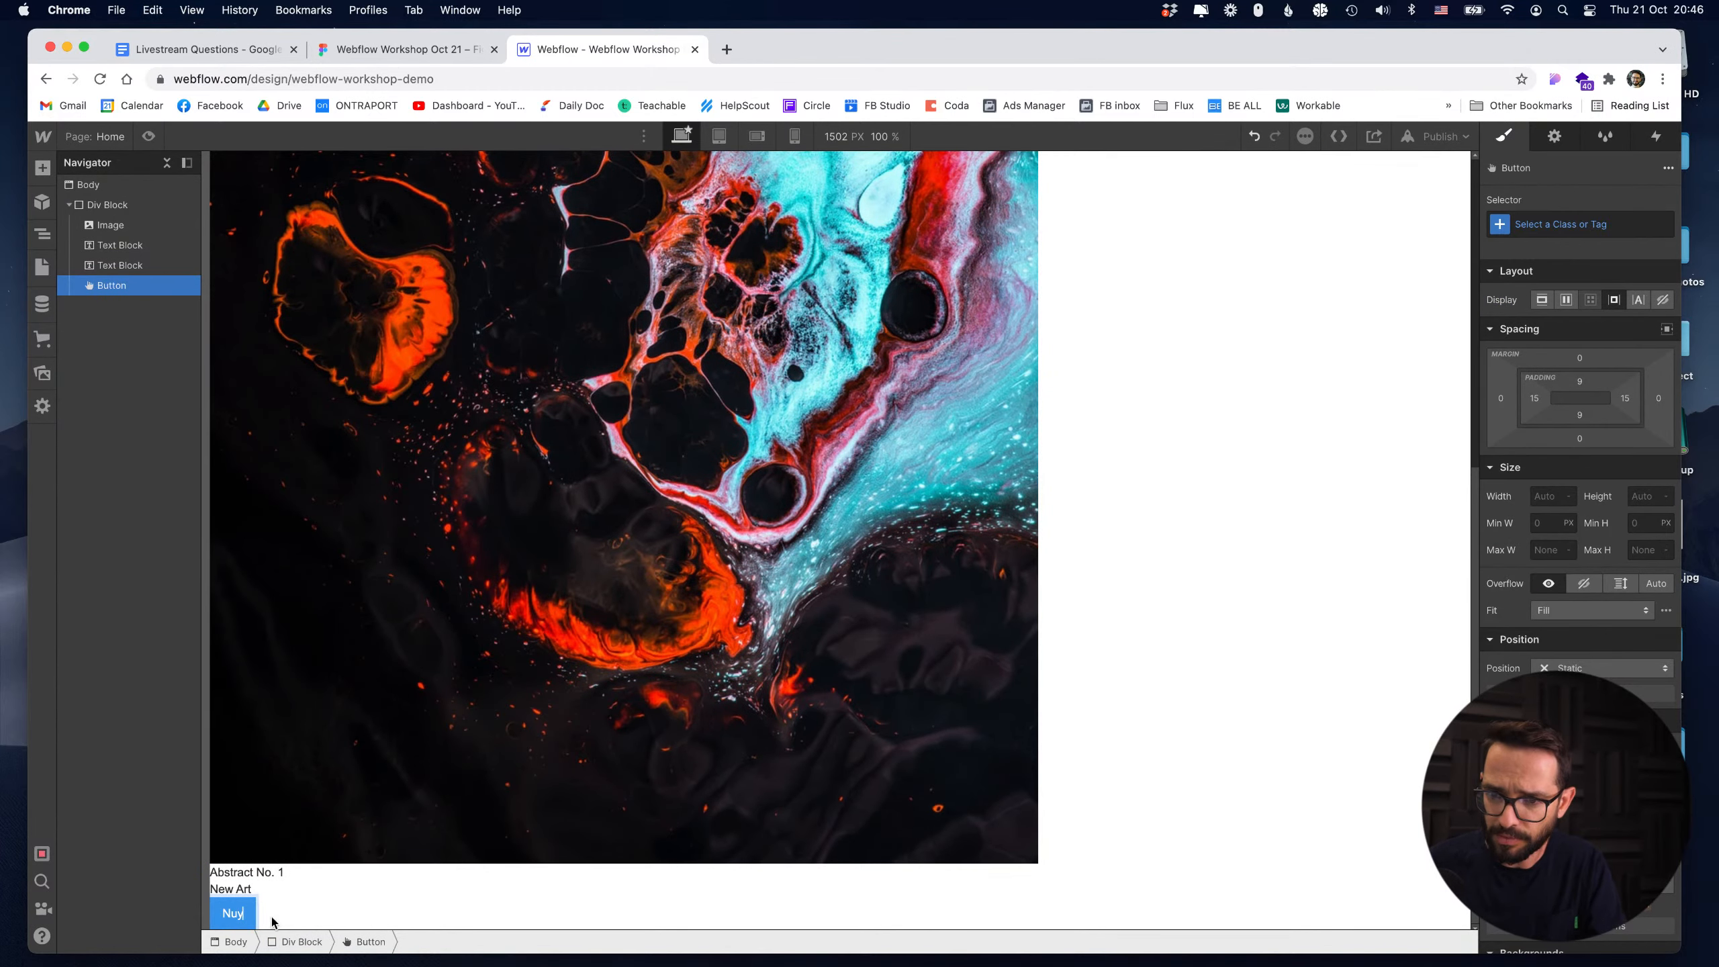
key(super+a)
text(Buy)
click(390, 789)
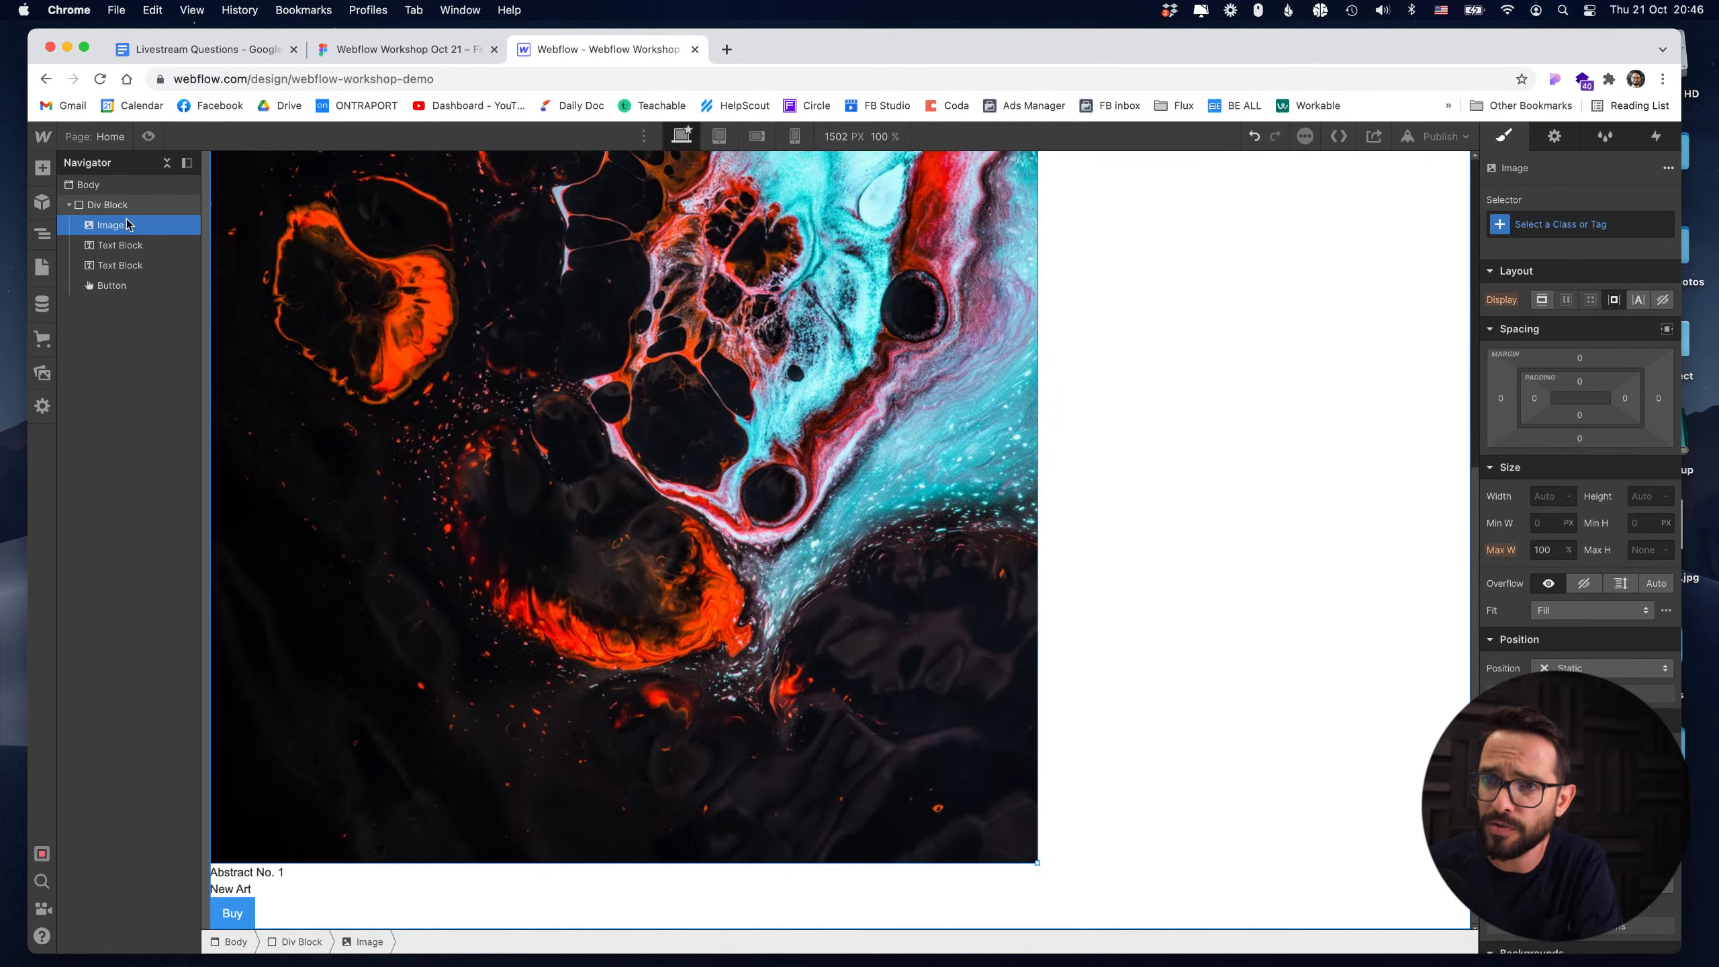
Give the Div Block that wraps the card a new class named "Item-Box".
scroll(776, 391, up, 8)
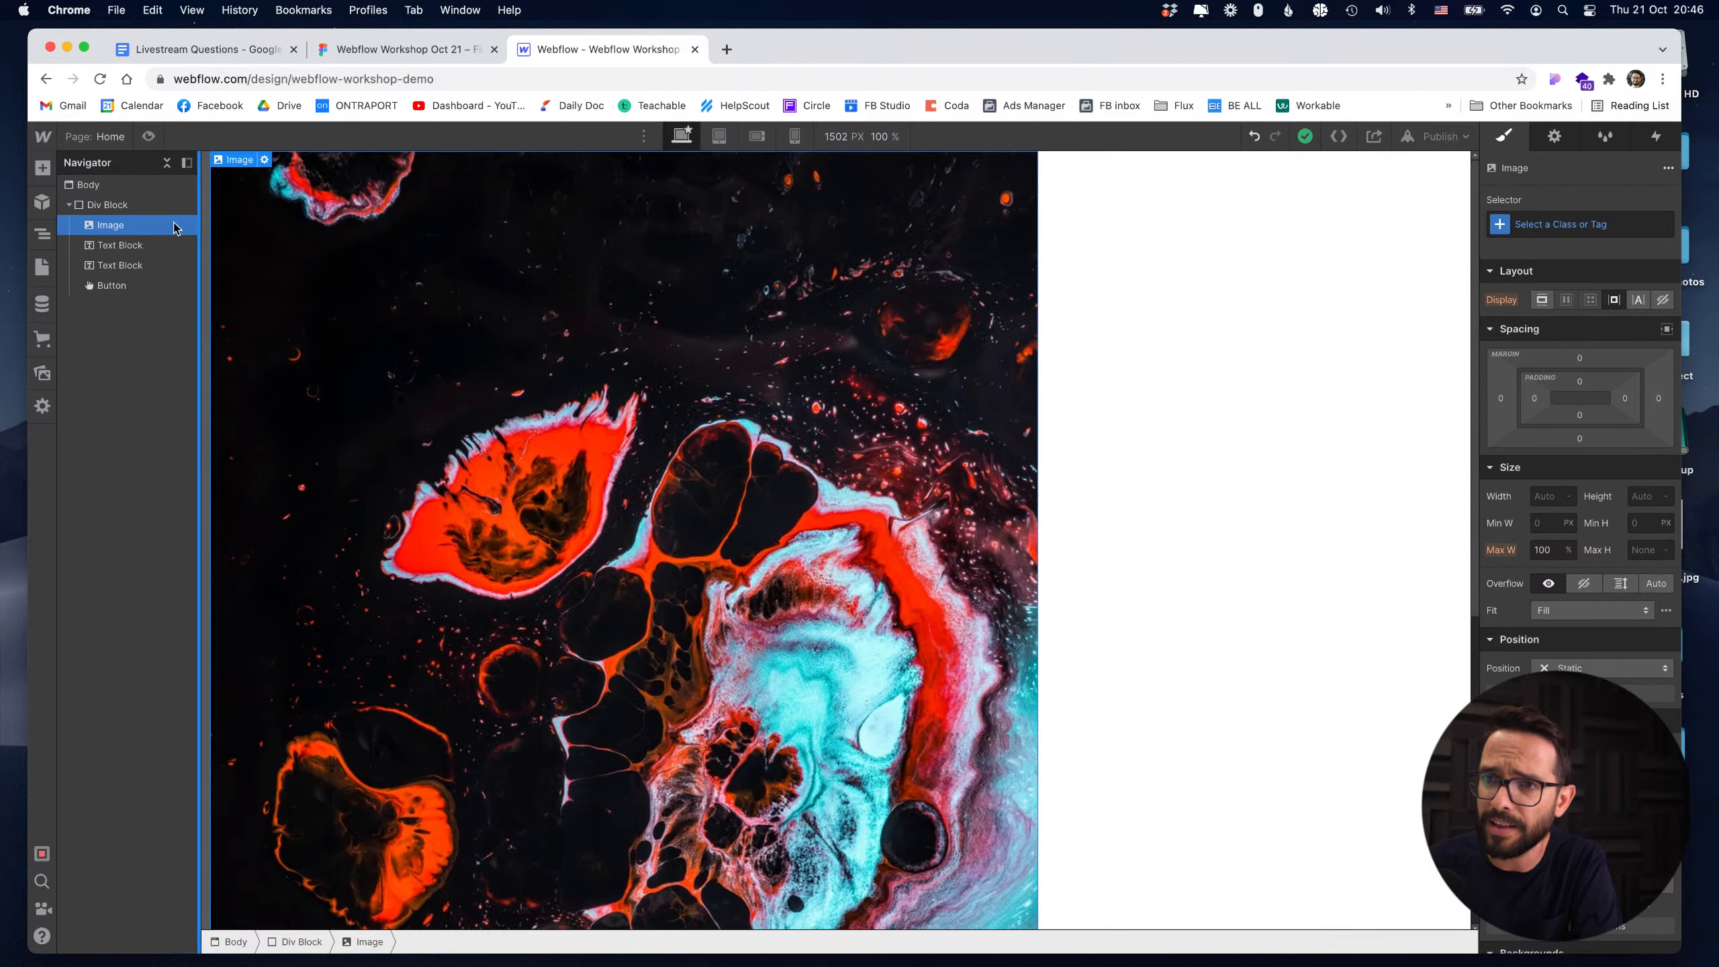
click(99, 204)
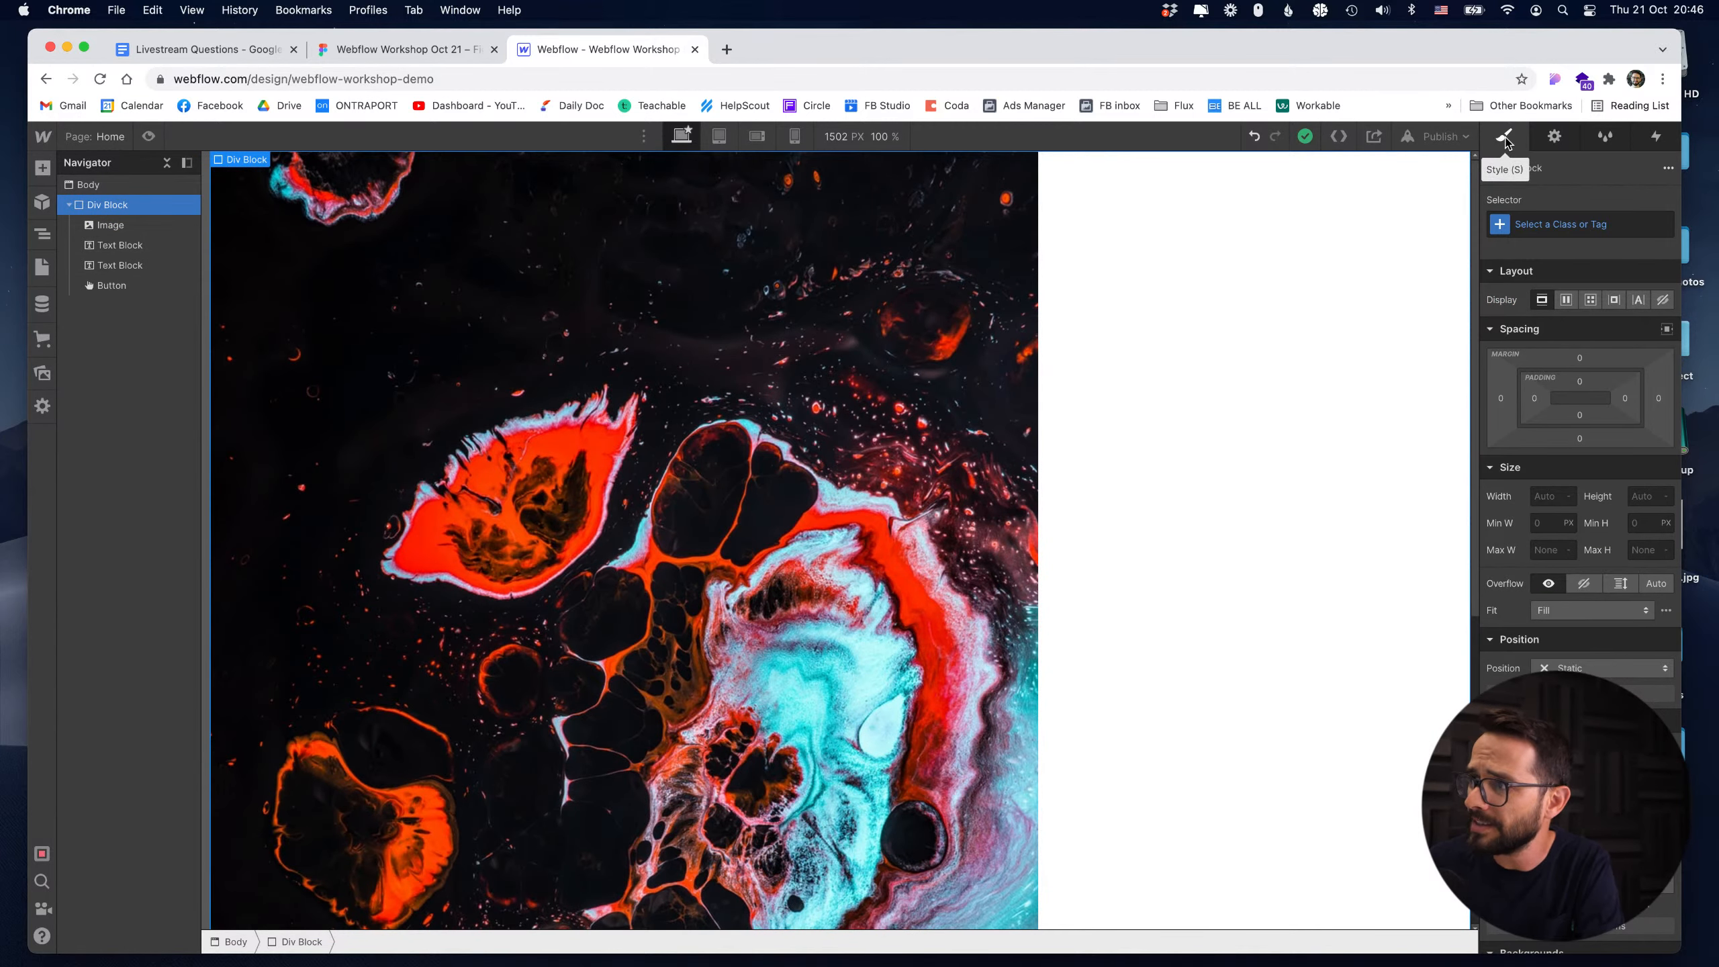
click(1571, 224)
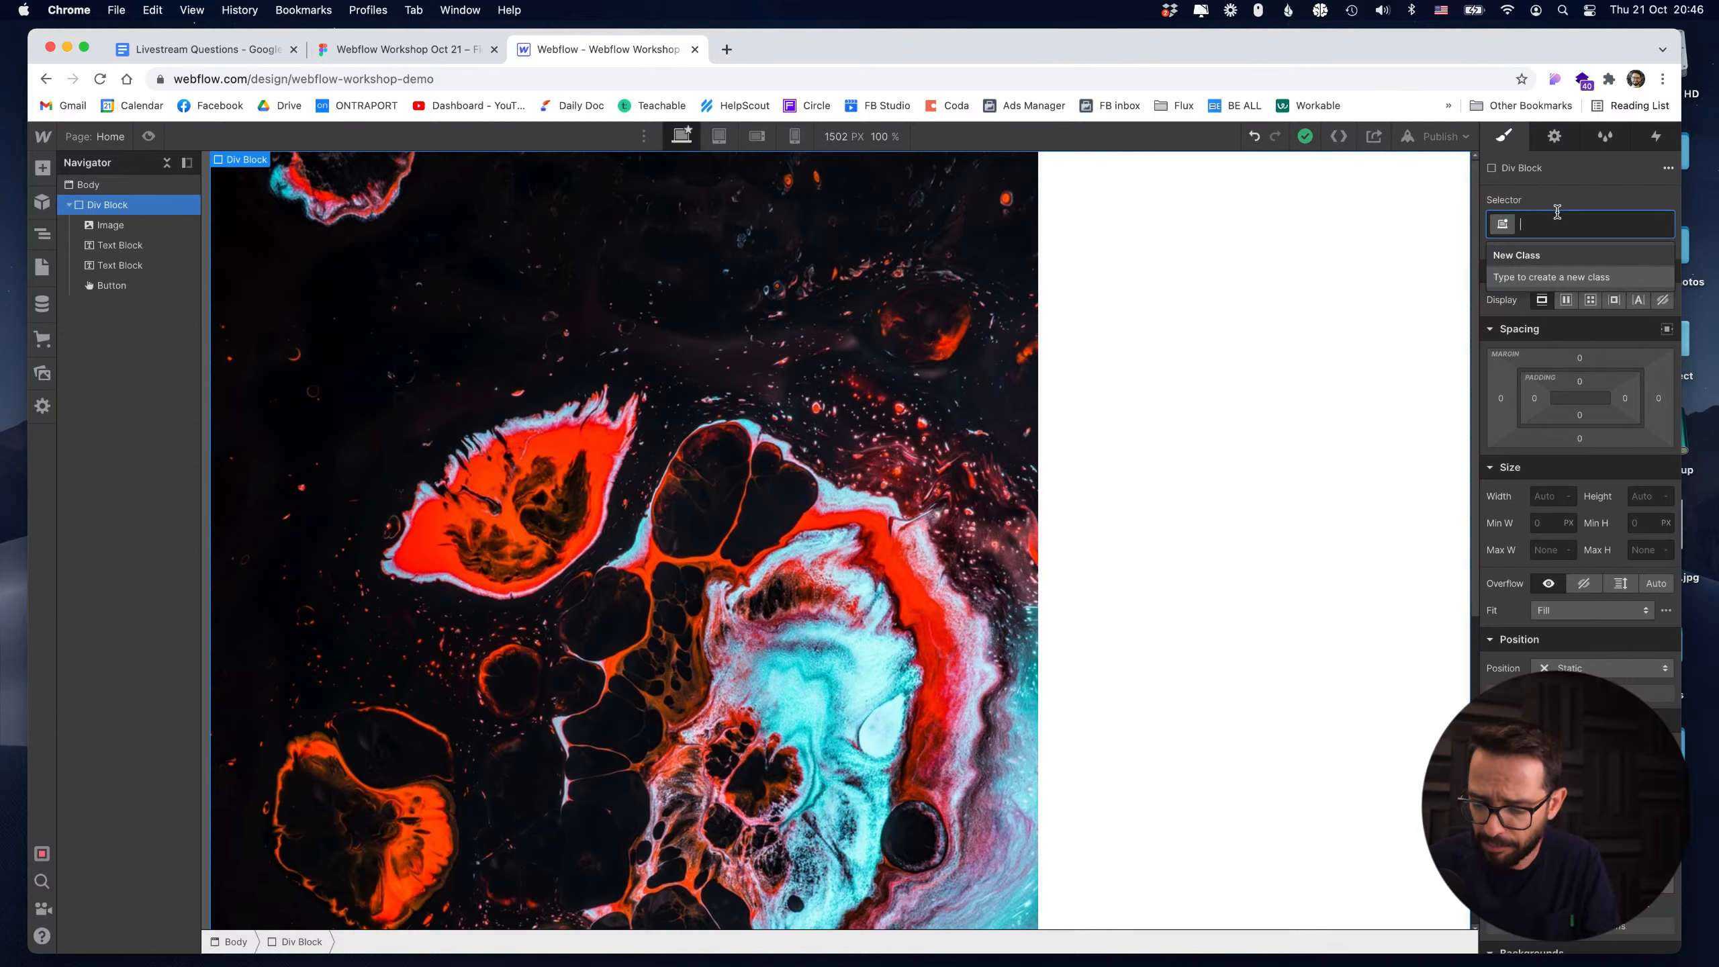
text(l)
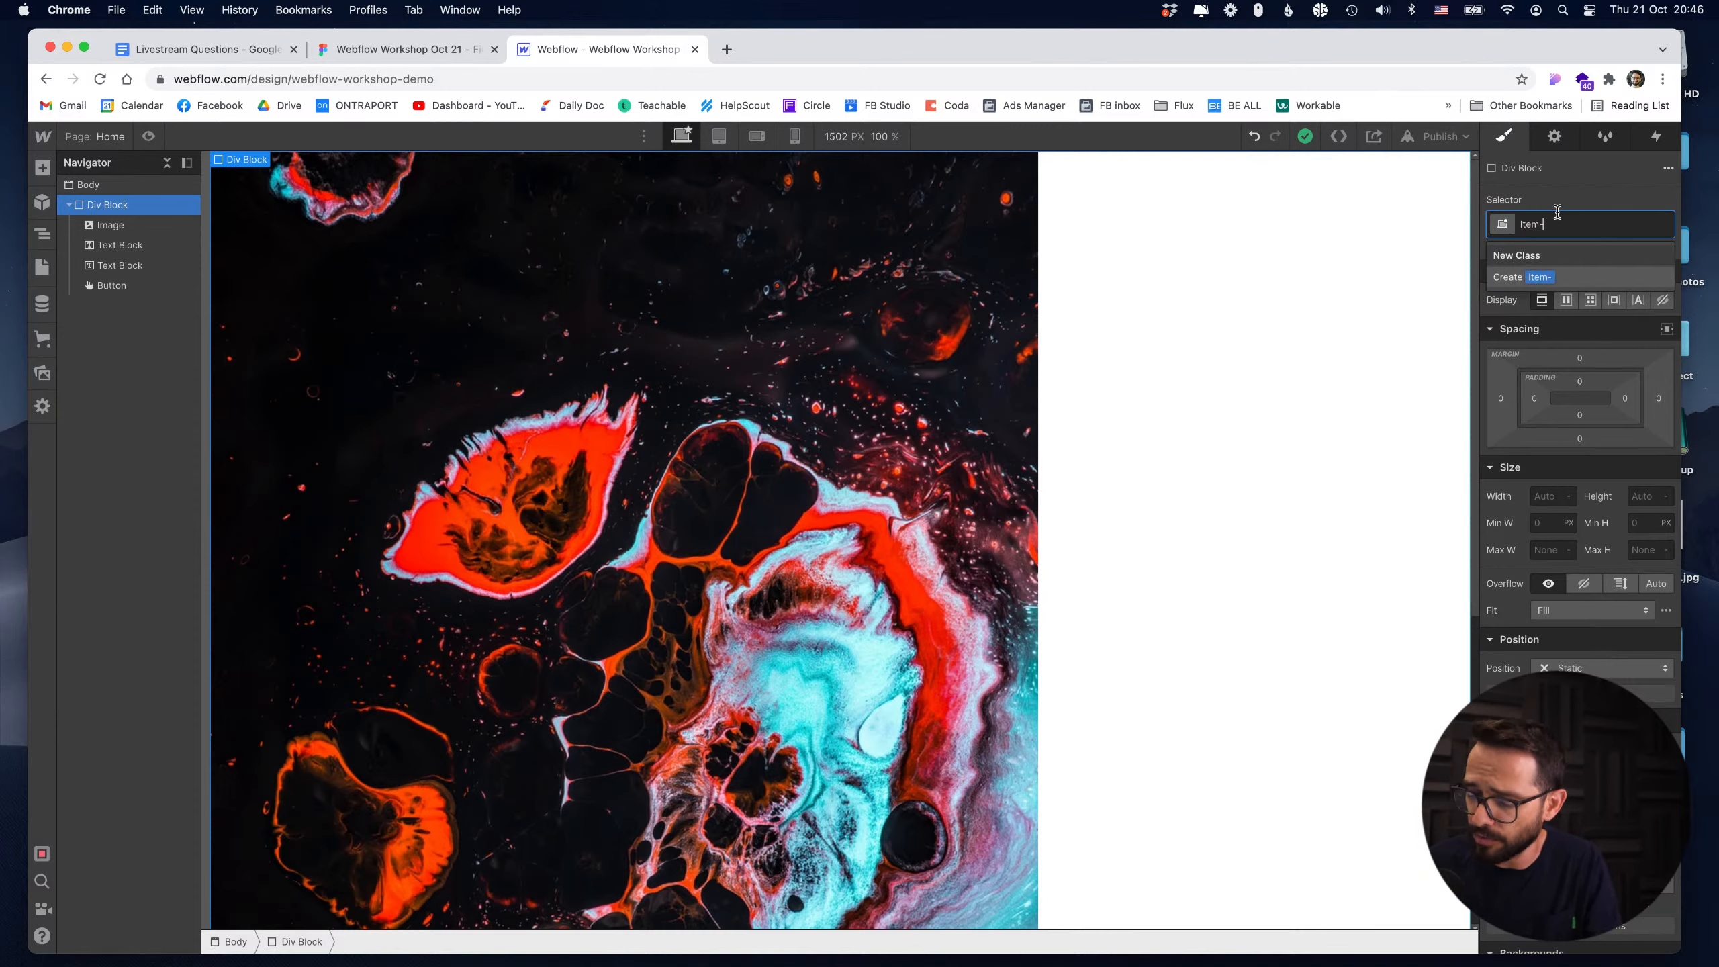
key(Return)
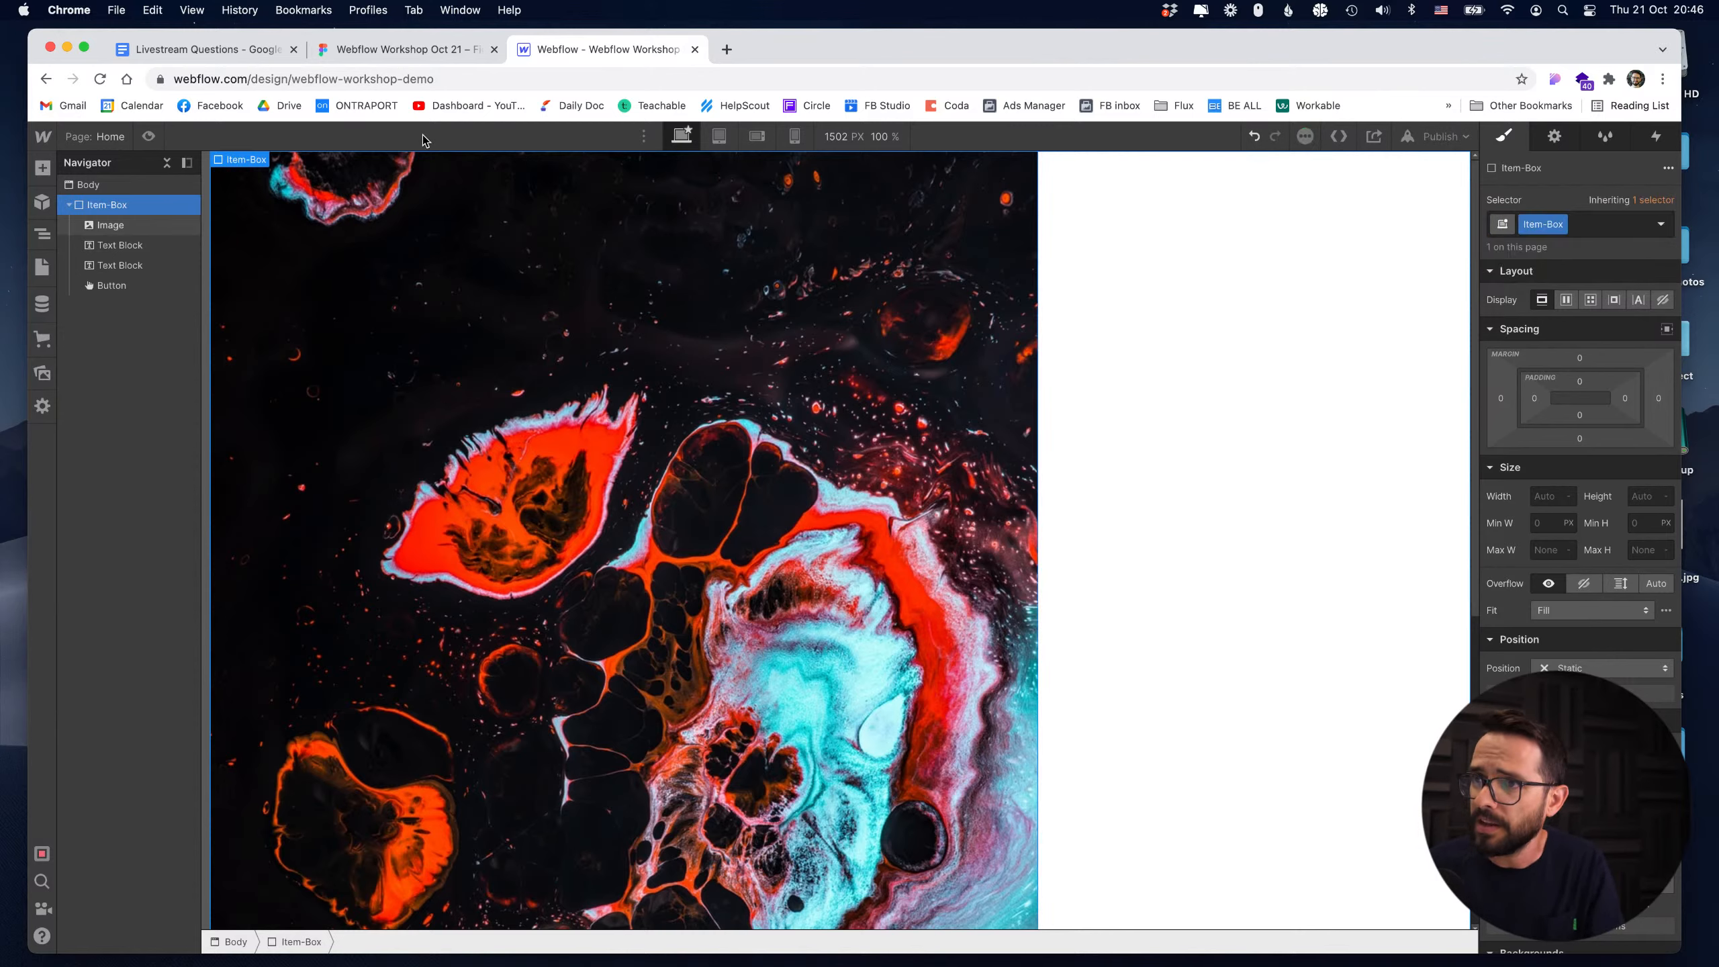
Check the first card's background rectangle size in Figma and set the Item-Box width to 350 px in Webflow.
click(406, 49)
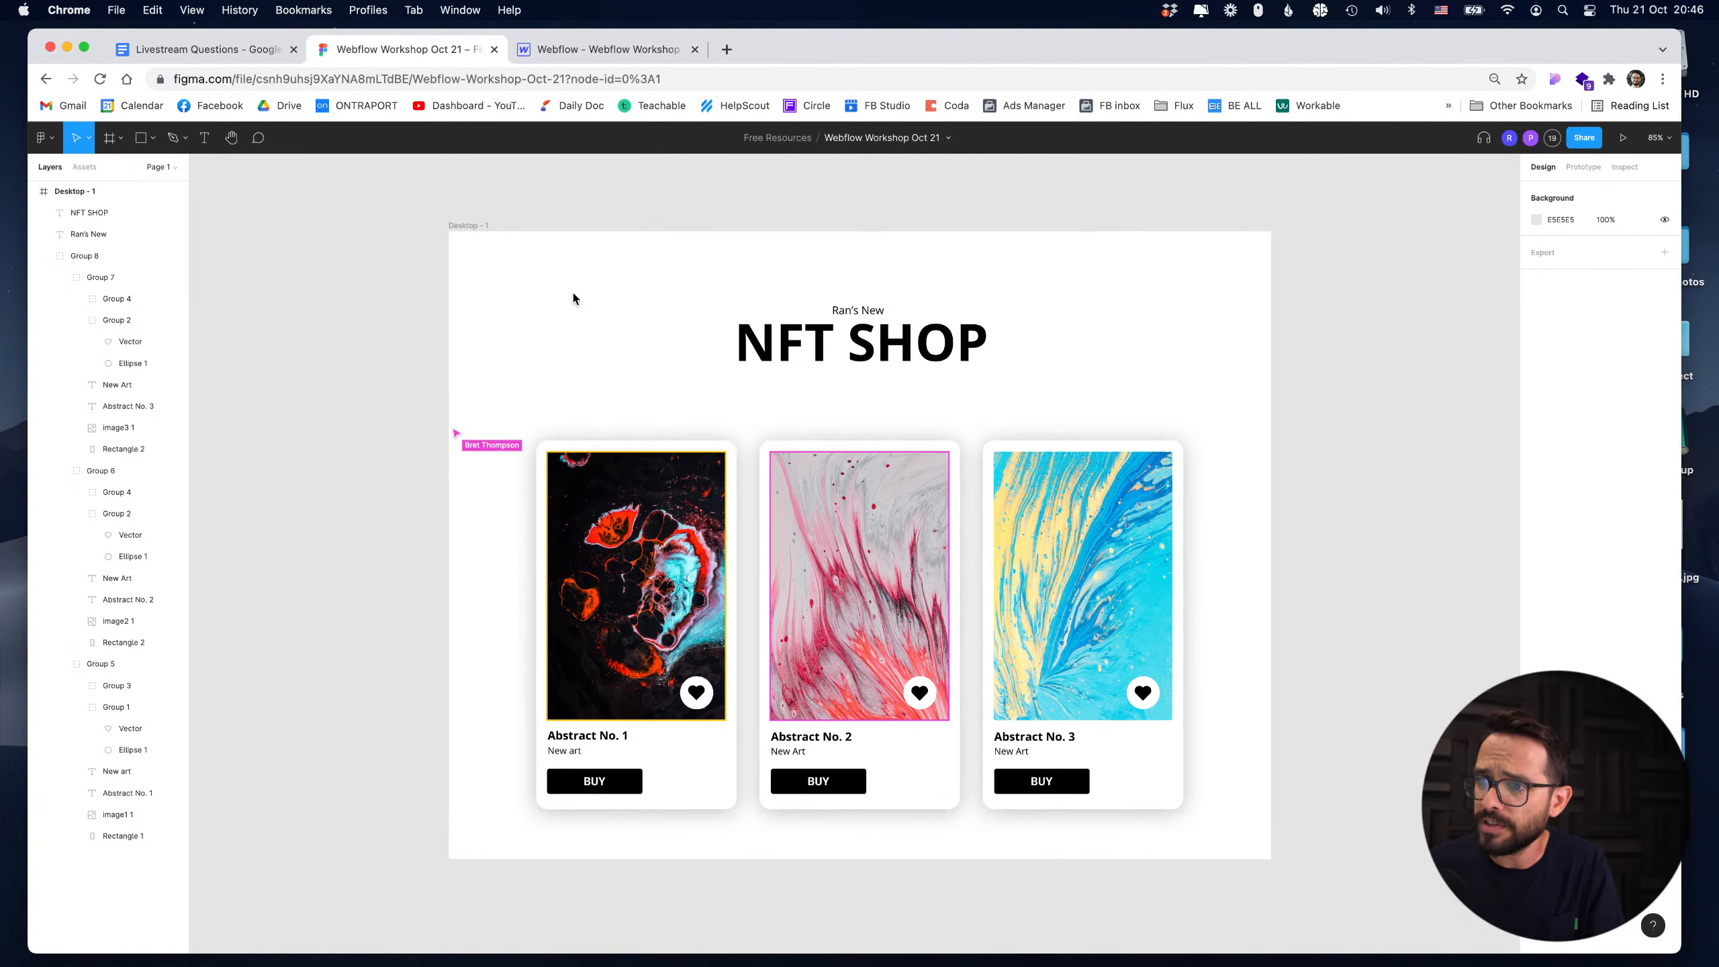
super+click(680, 448)
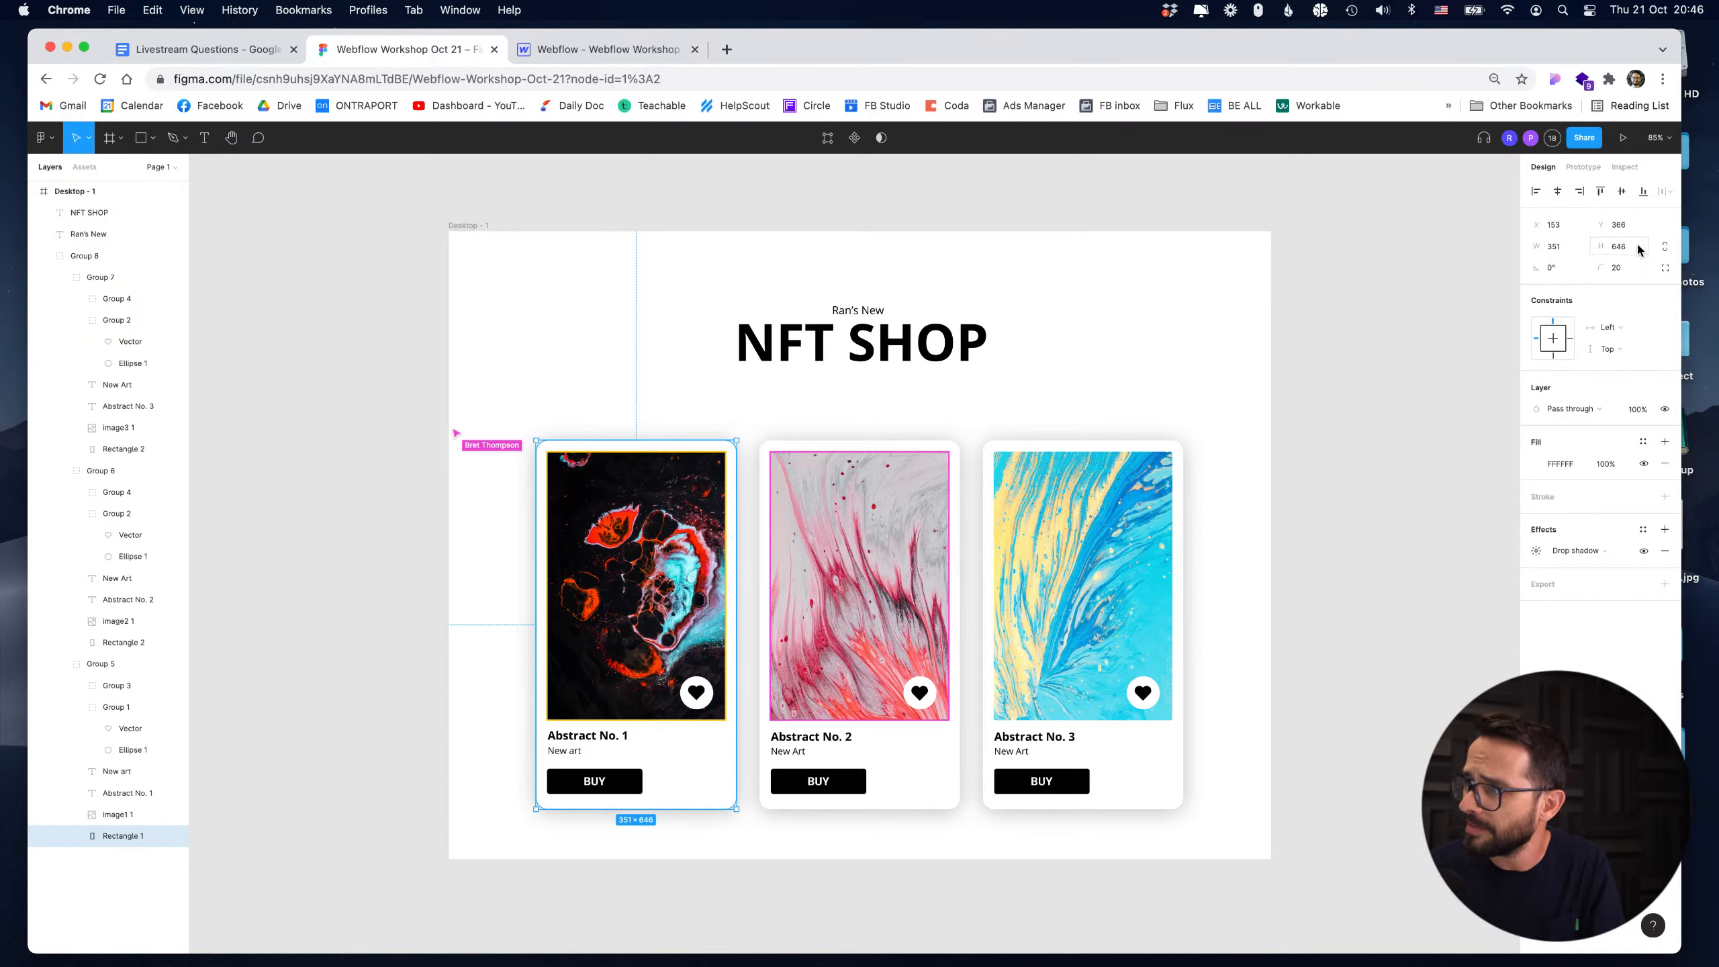
click(609, 49)
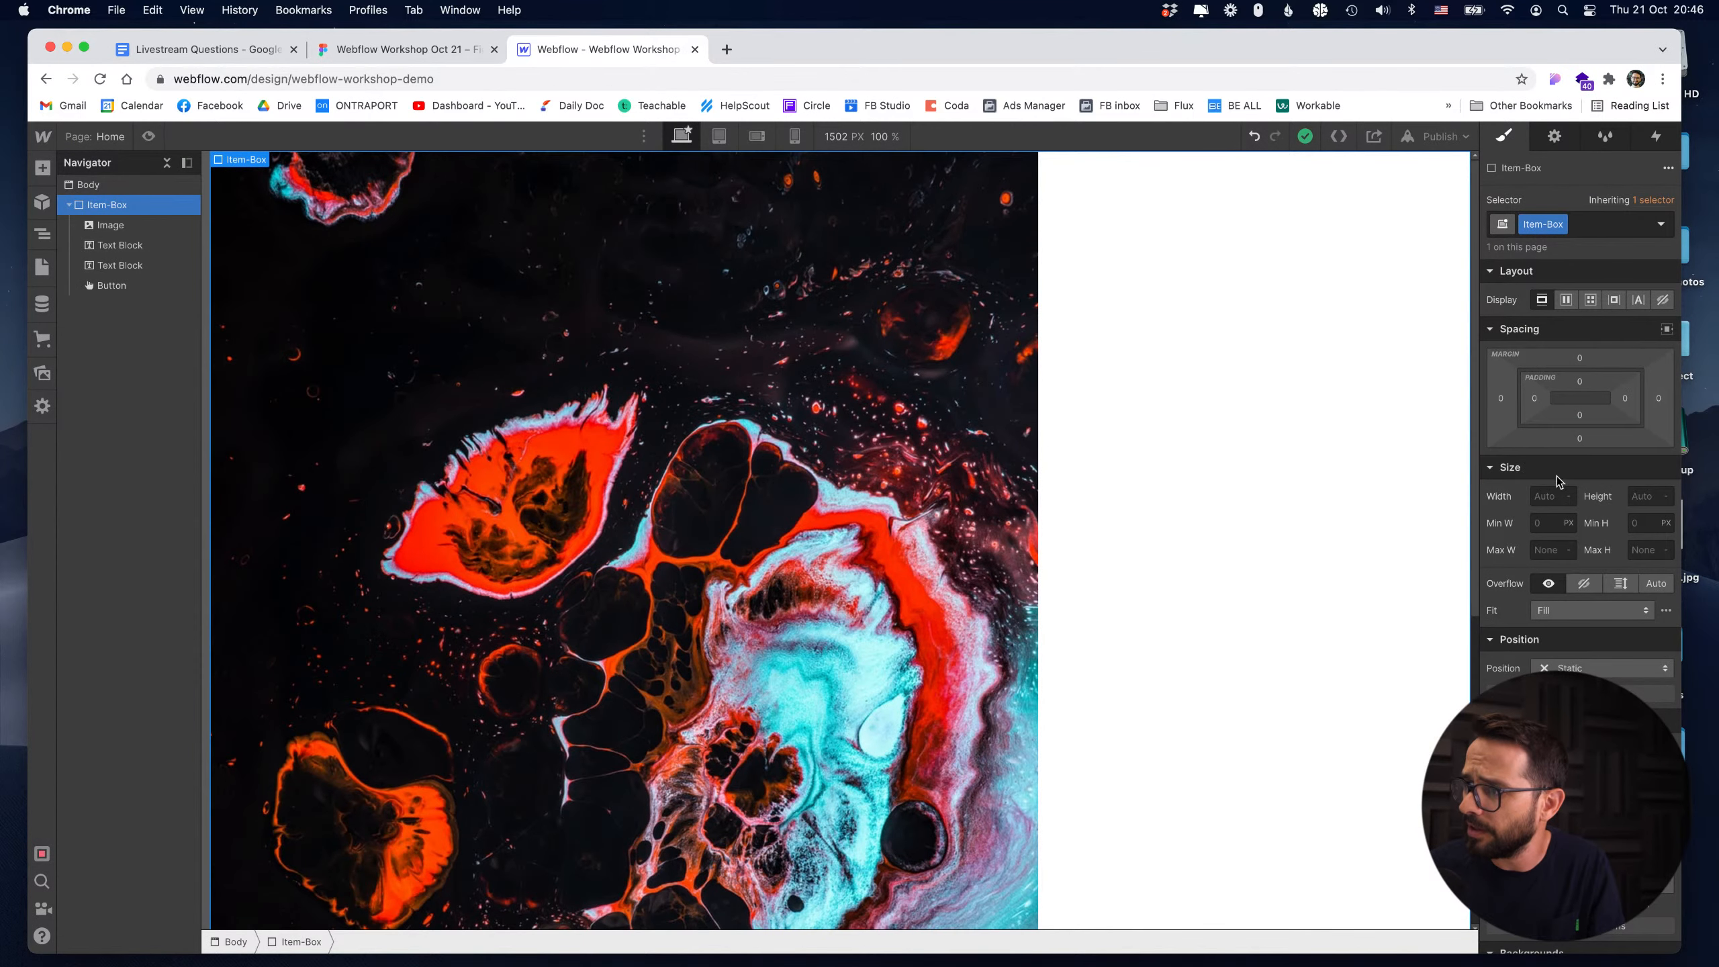
click(1540, 498)
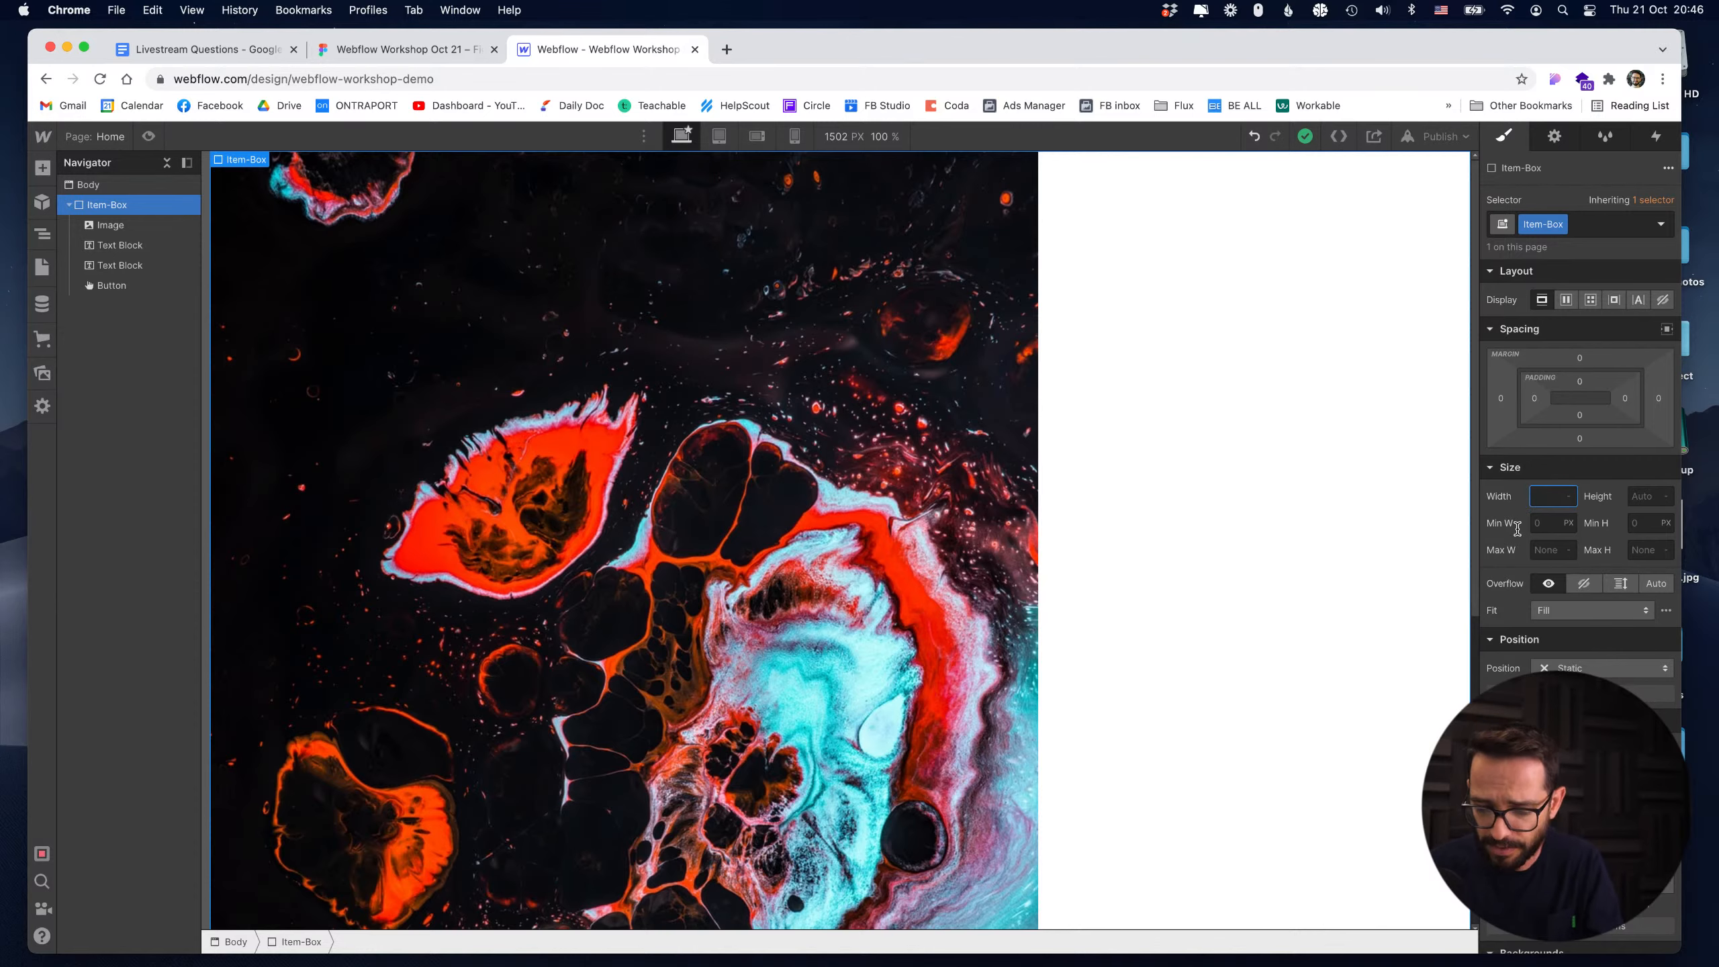
key(Return)
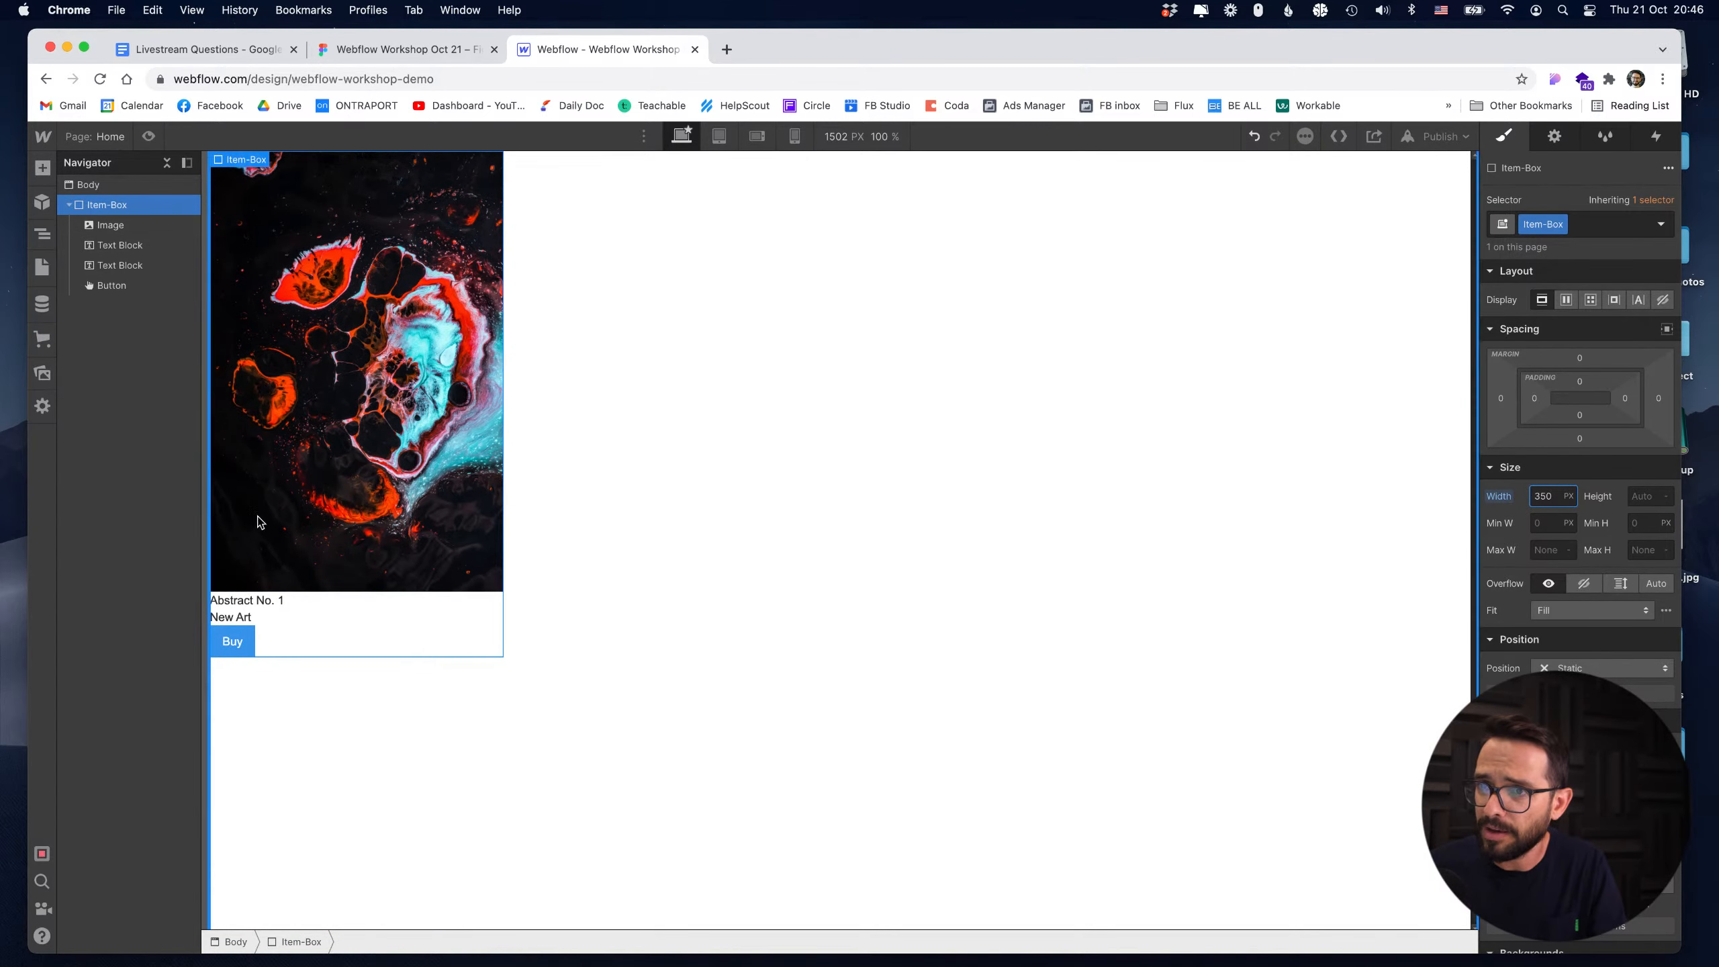
Compare the card spacing in Figma and set the Item-Box margin and padding to 20 px on all sides in Webflow.
click(440, 51)
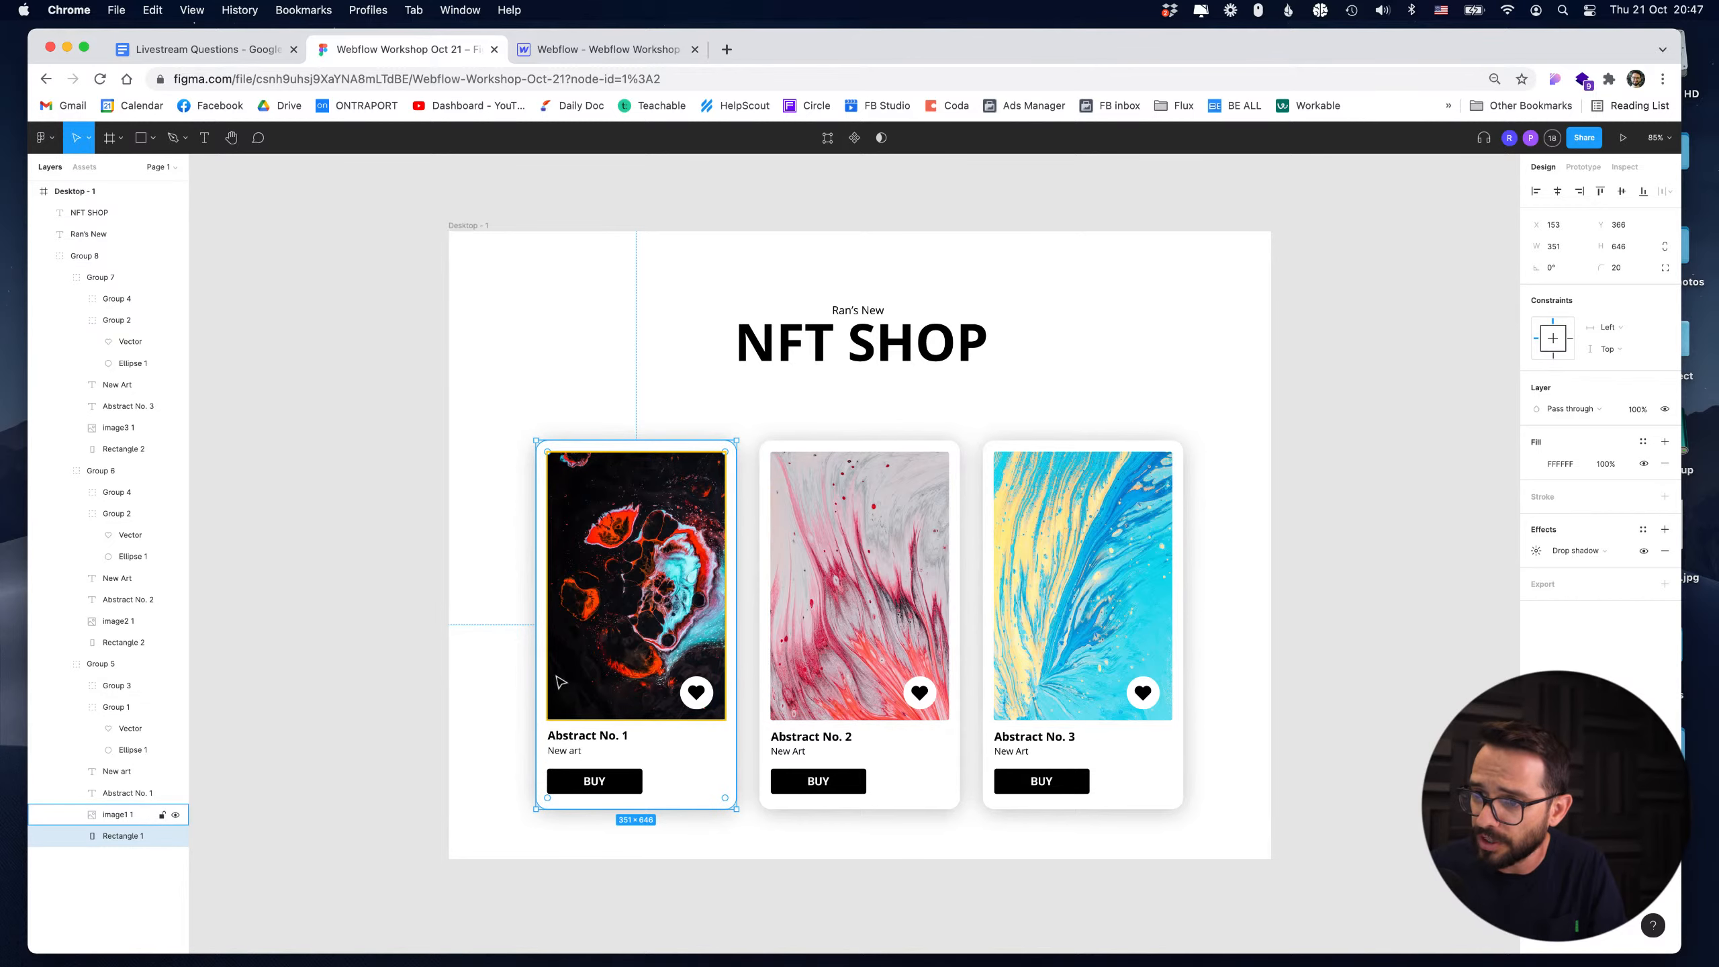
click(606, 50)
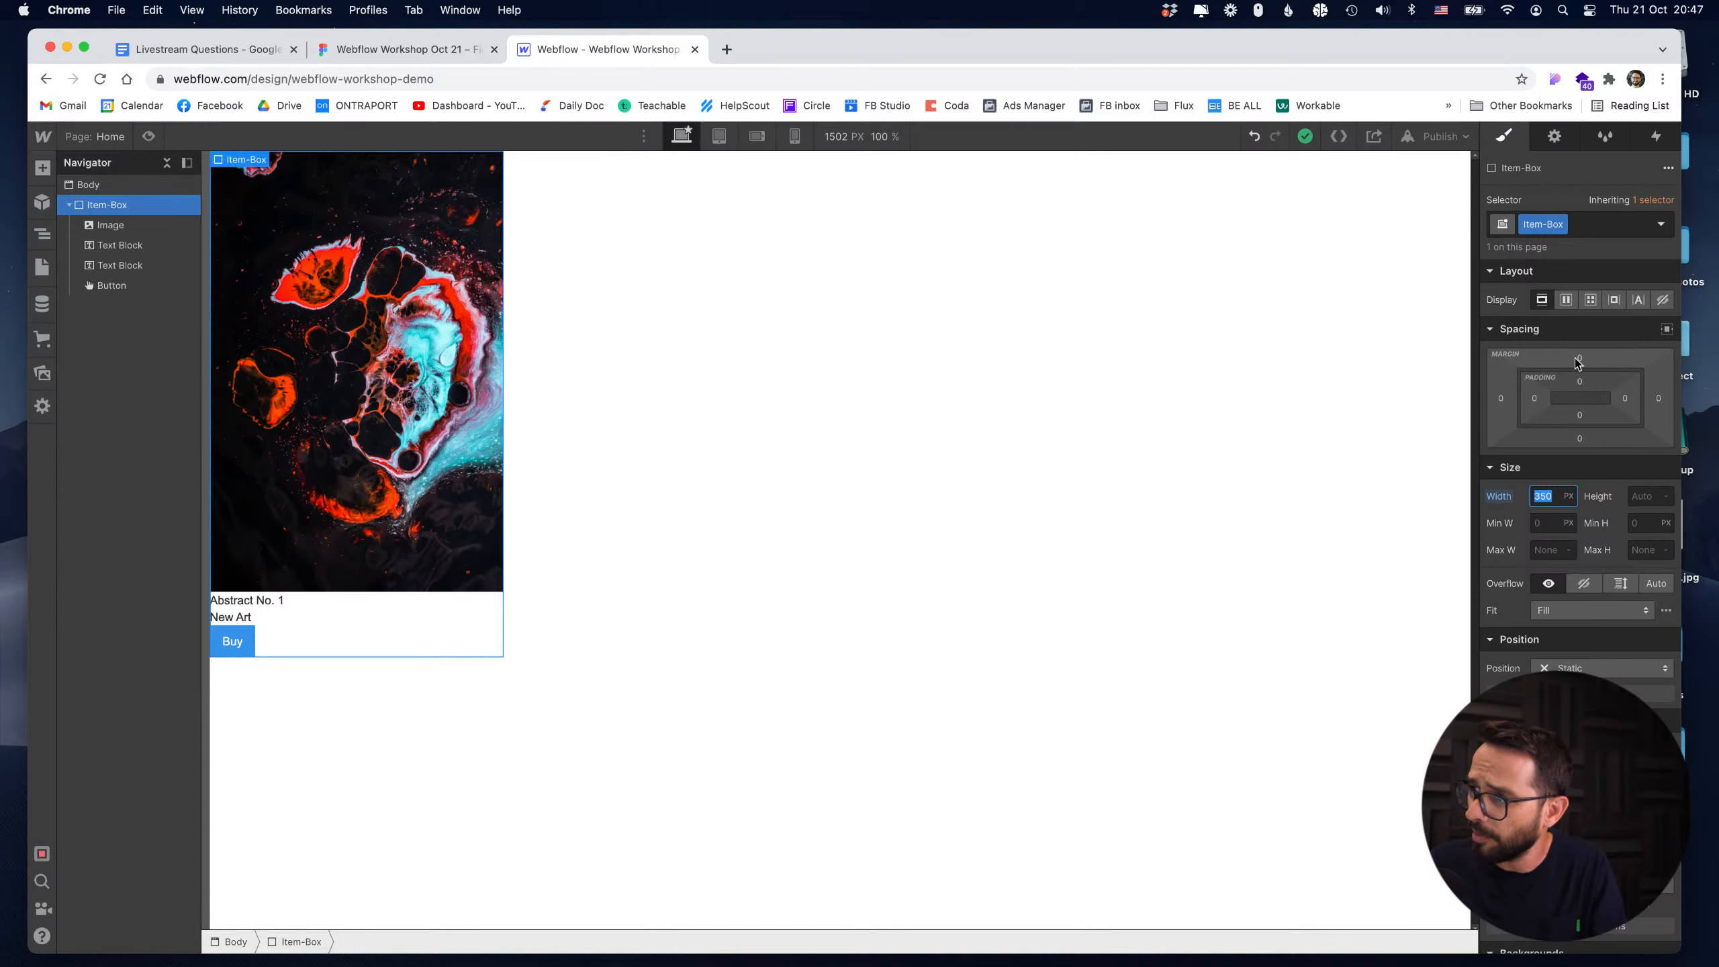
mouse_move(1579, 360)
mouse_down()
mouse_move(1584, 324)
mouse_move(1584, 349)
mouse_up()
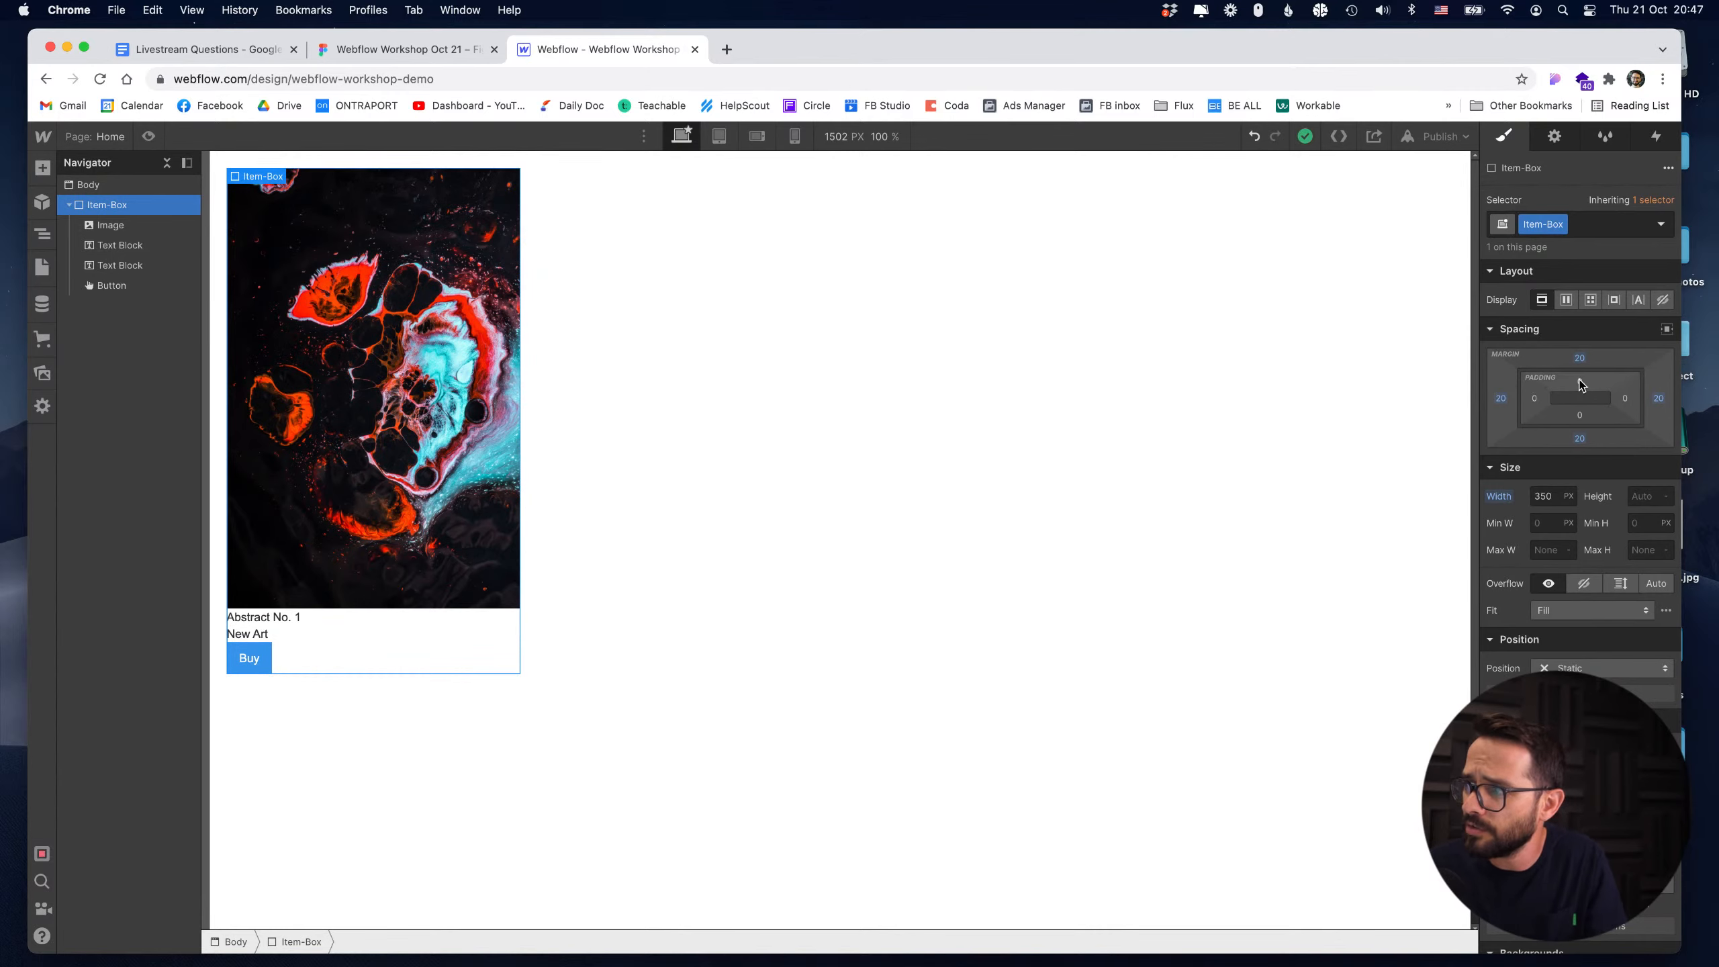
drag(1579, 385, 1579, 396)
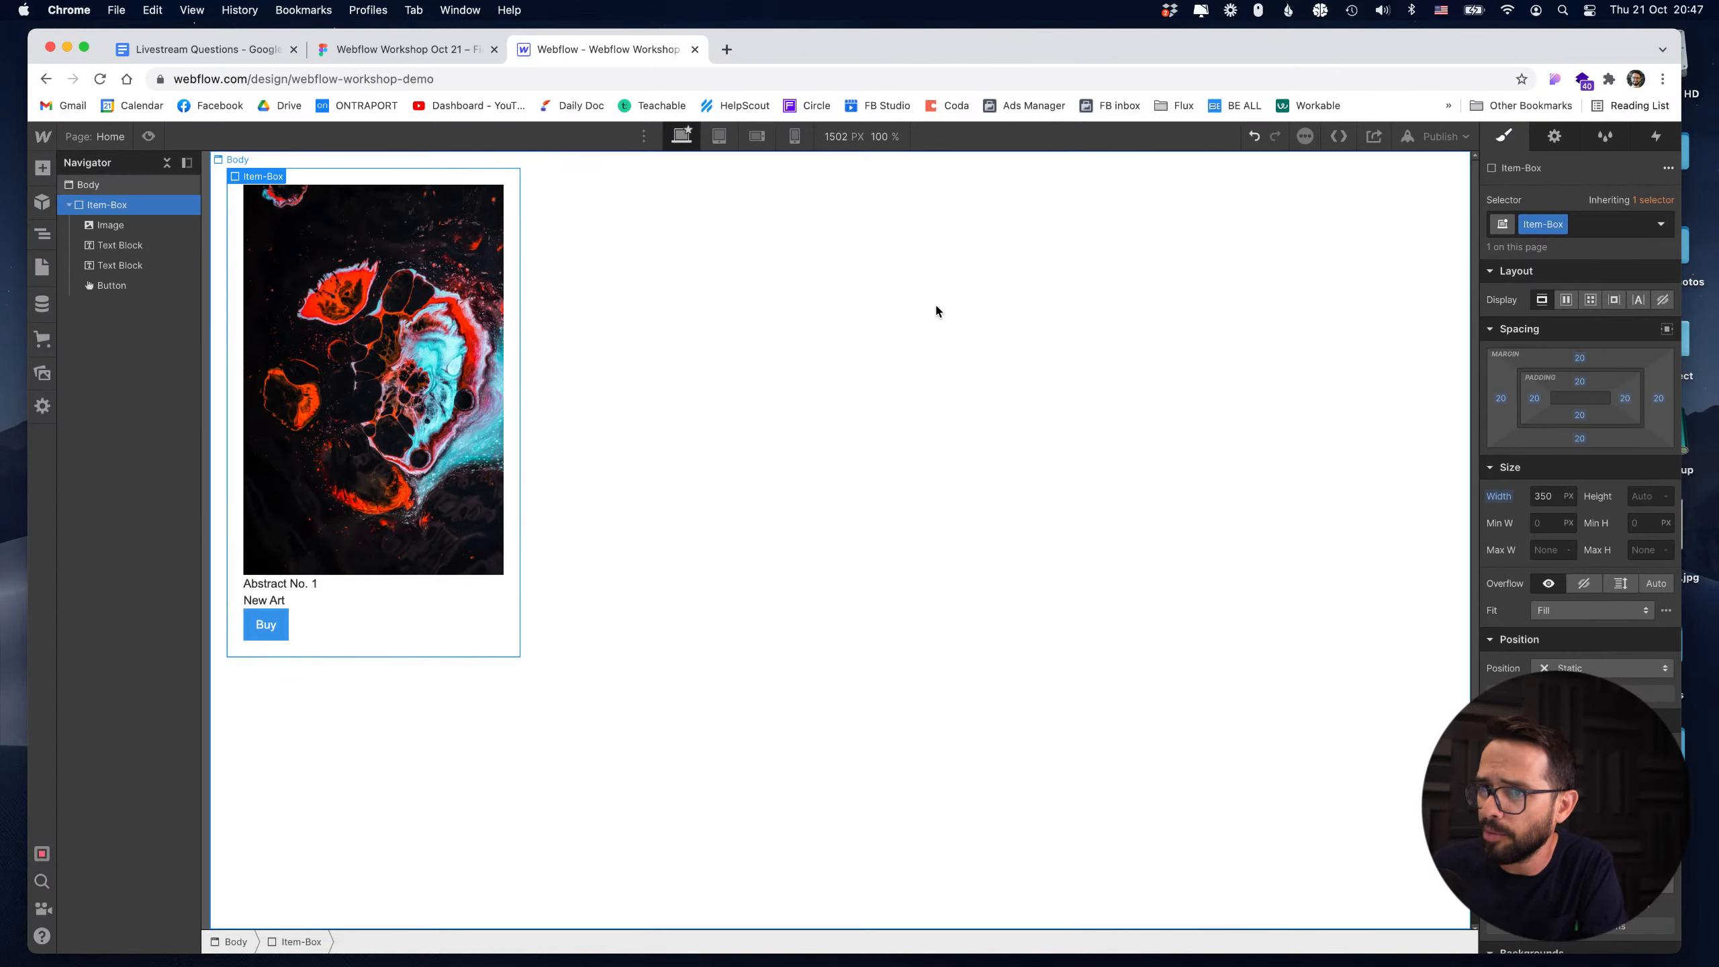
Following the Figma card, add an outside box shadow to the Item-Box with increased blur and black at about 39% opacity.
click(400, 49)
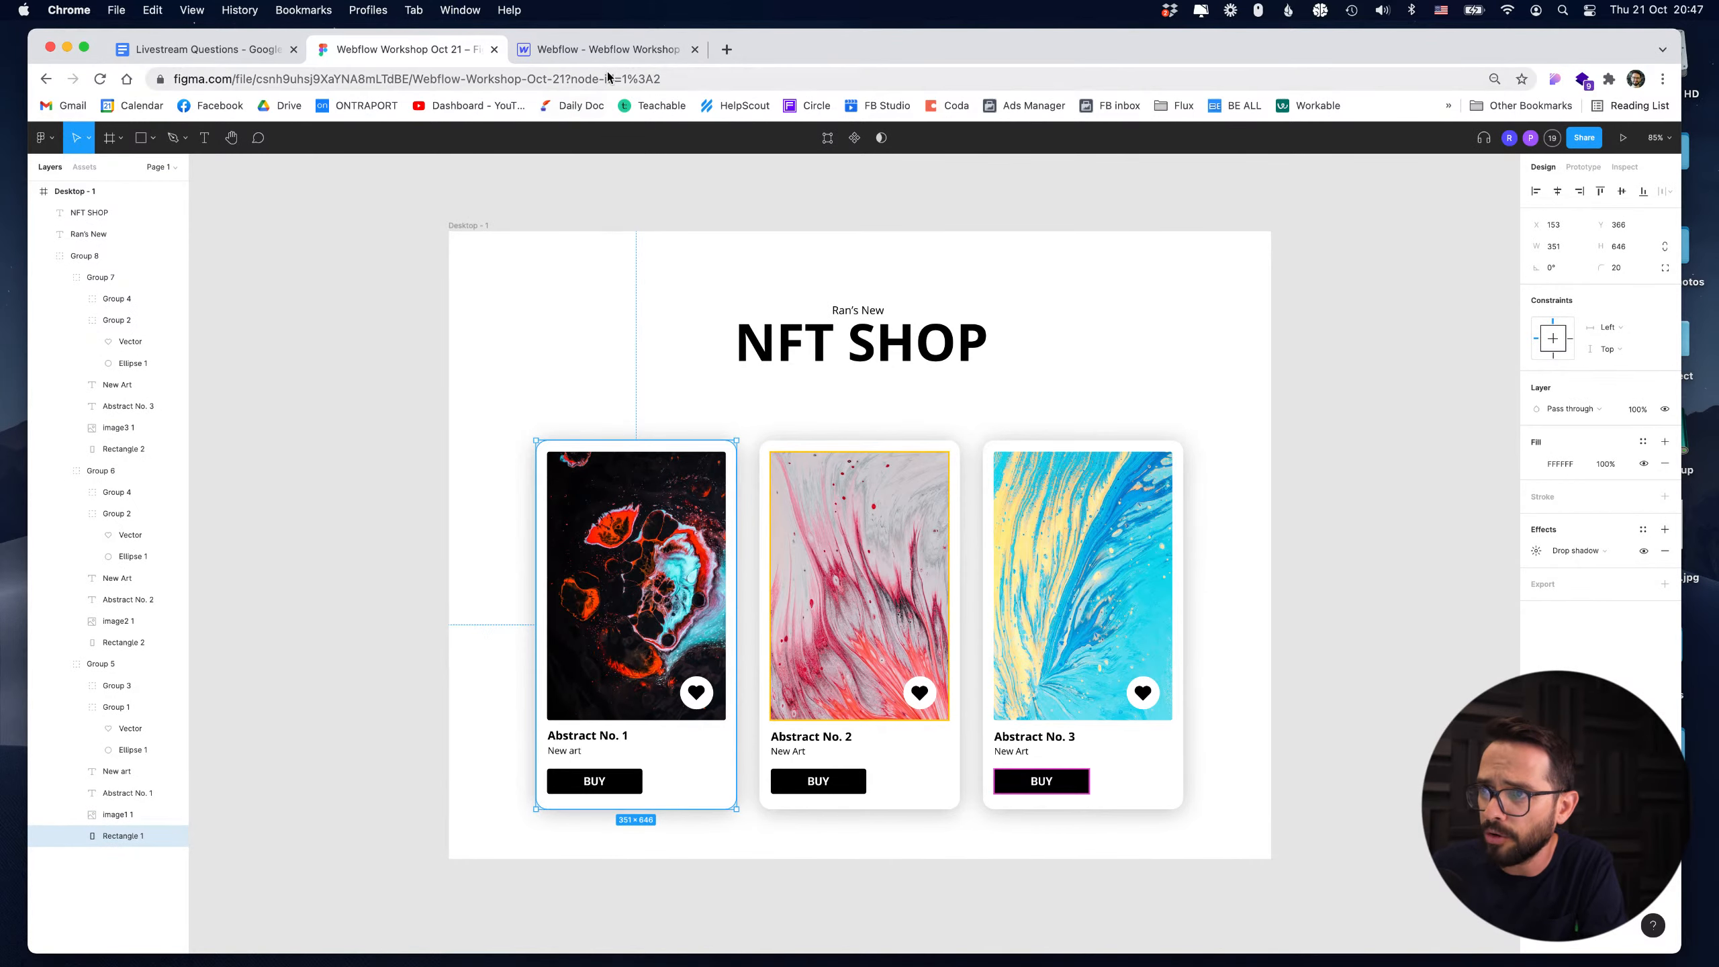
click(604, 49)
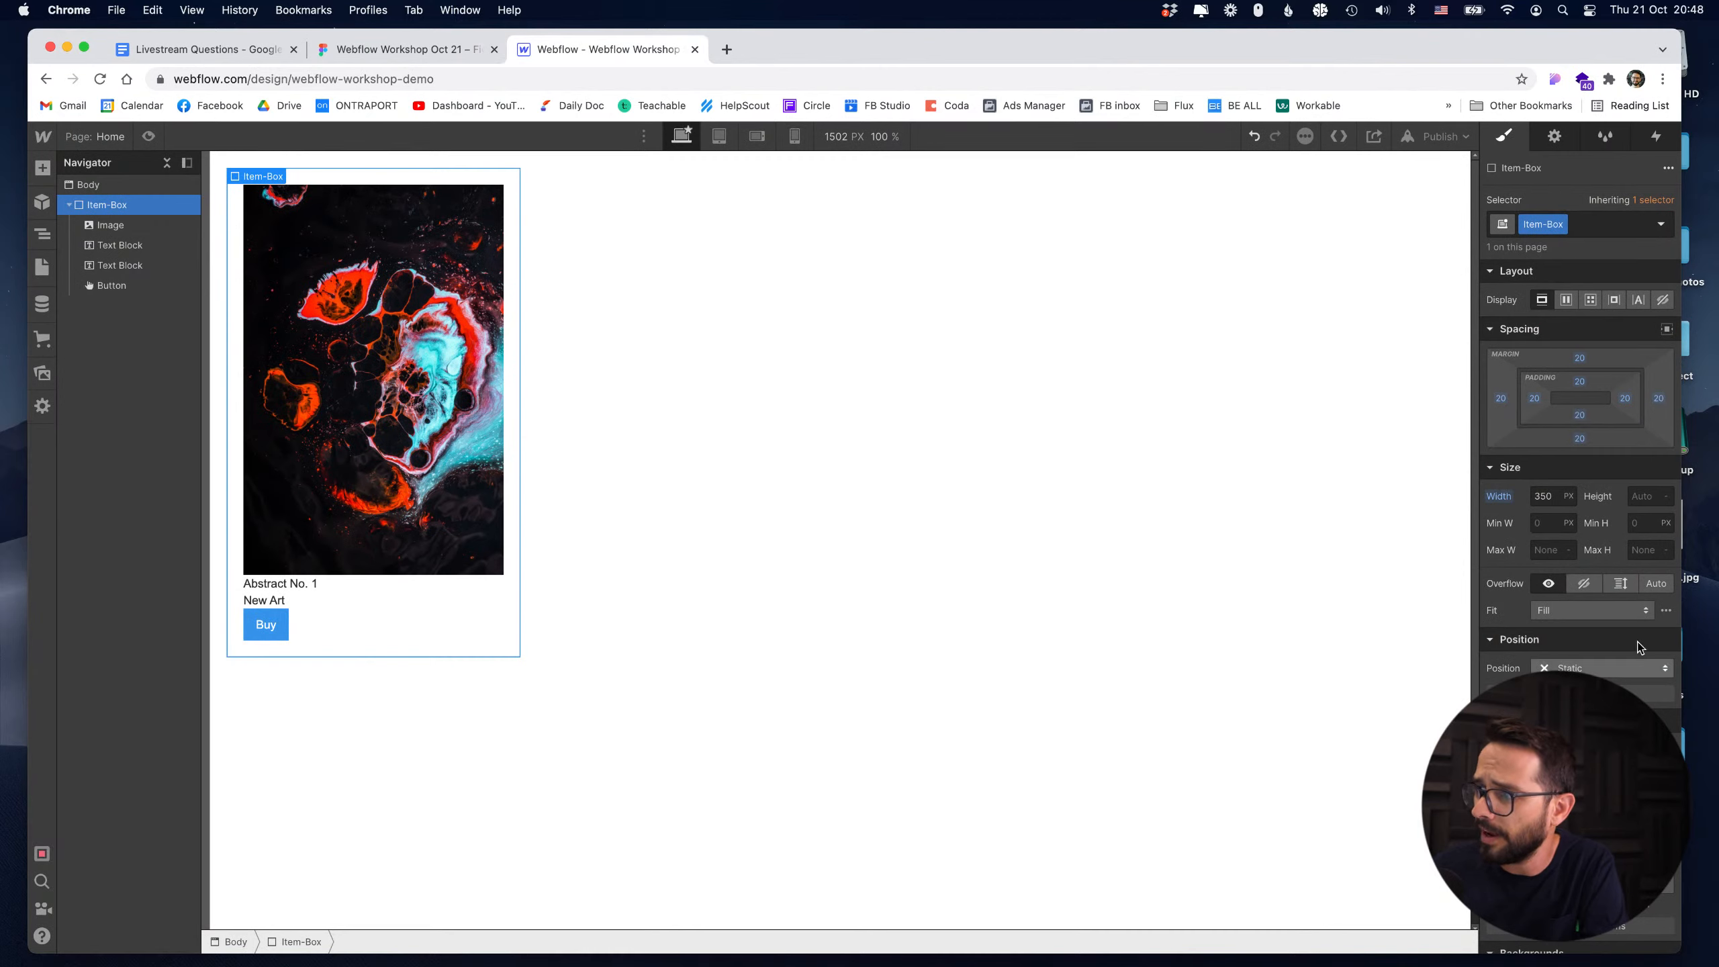
scroll(1571, 518, down, 10)
scroll(840, 540, down, 1)
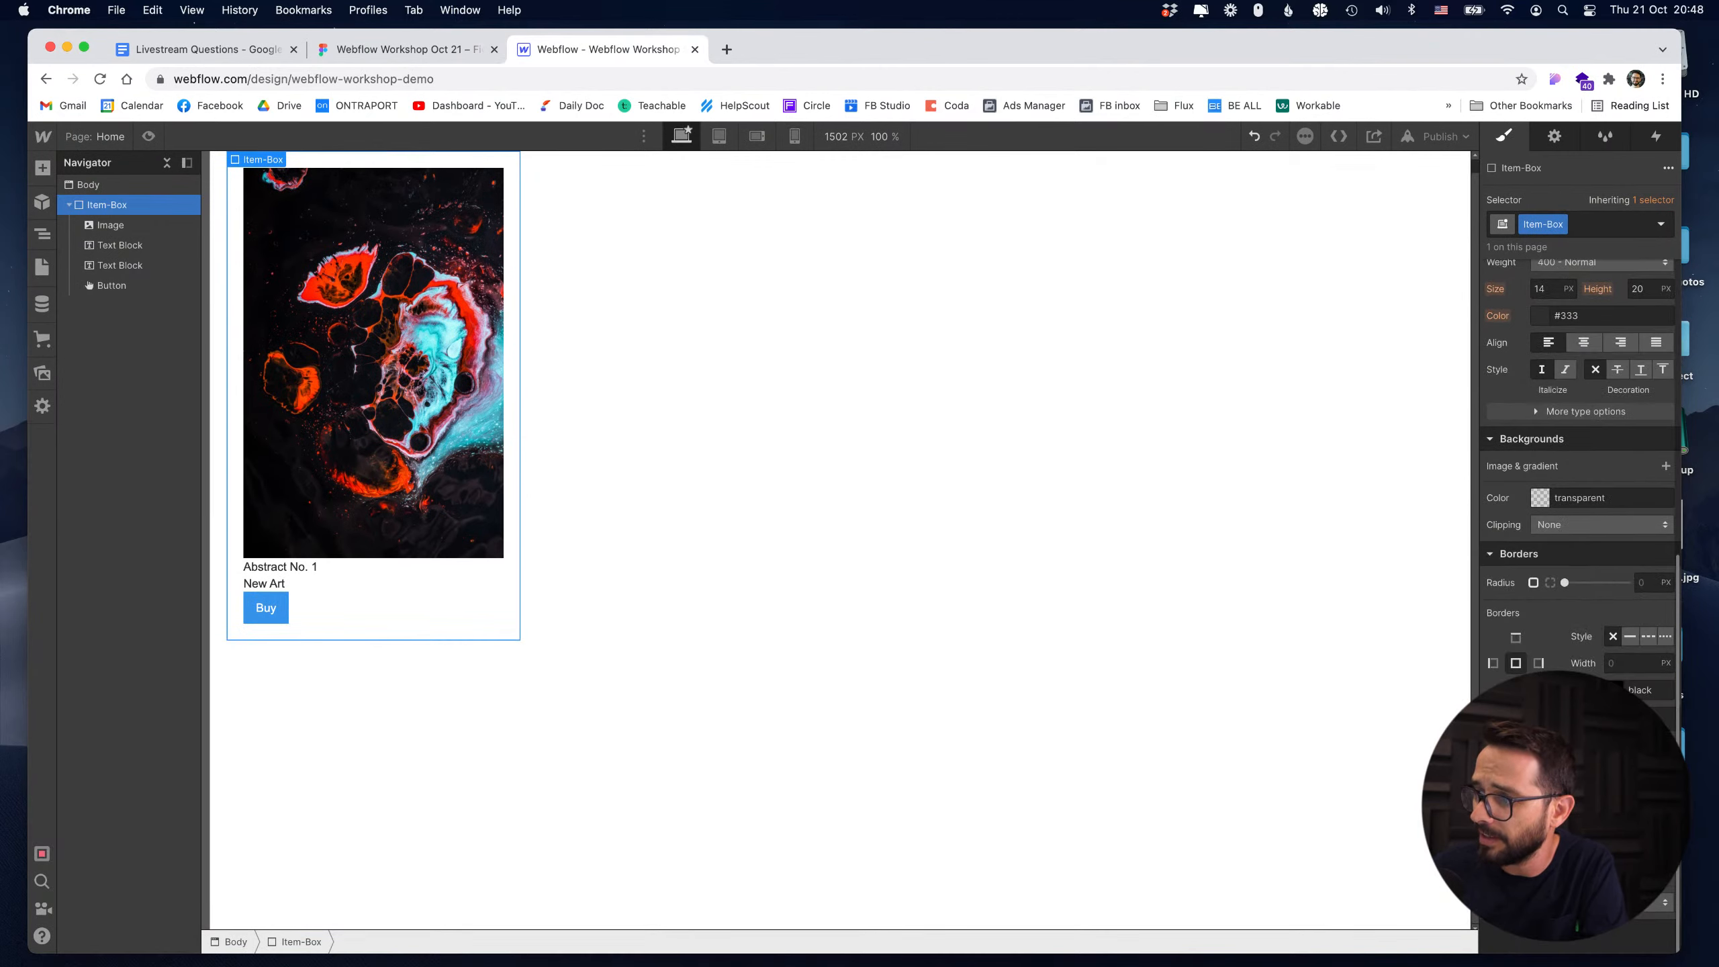
click(1664, 775)
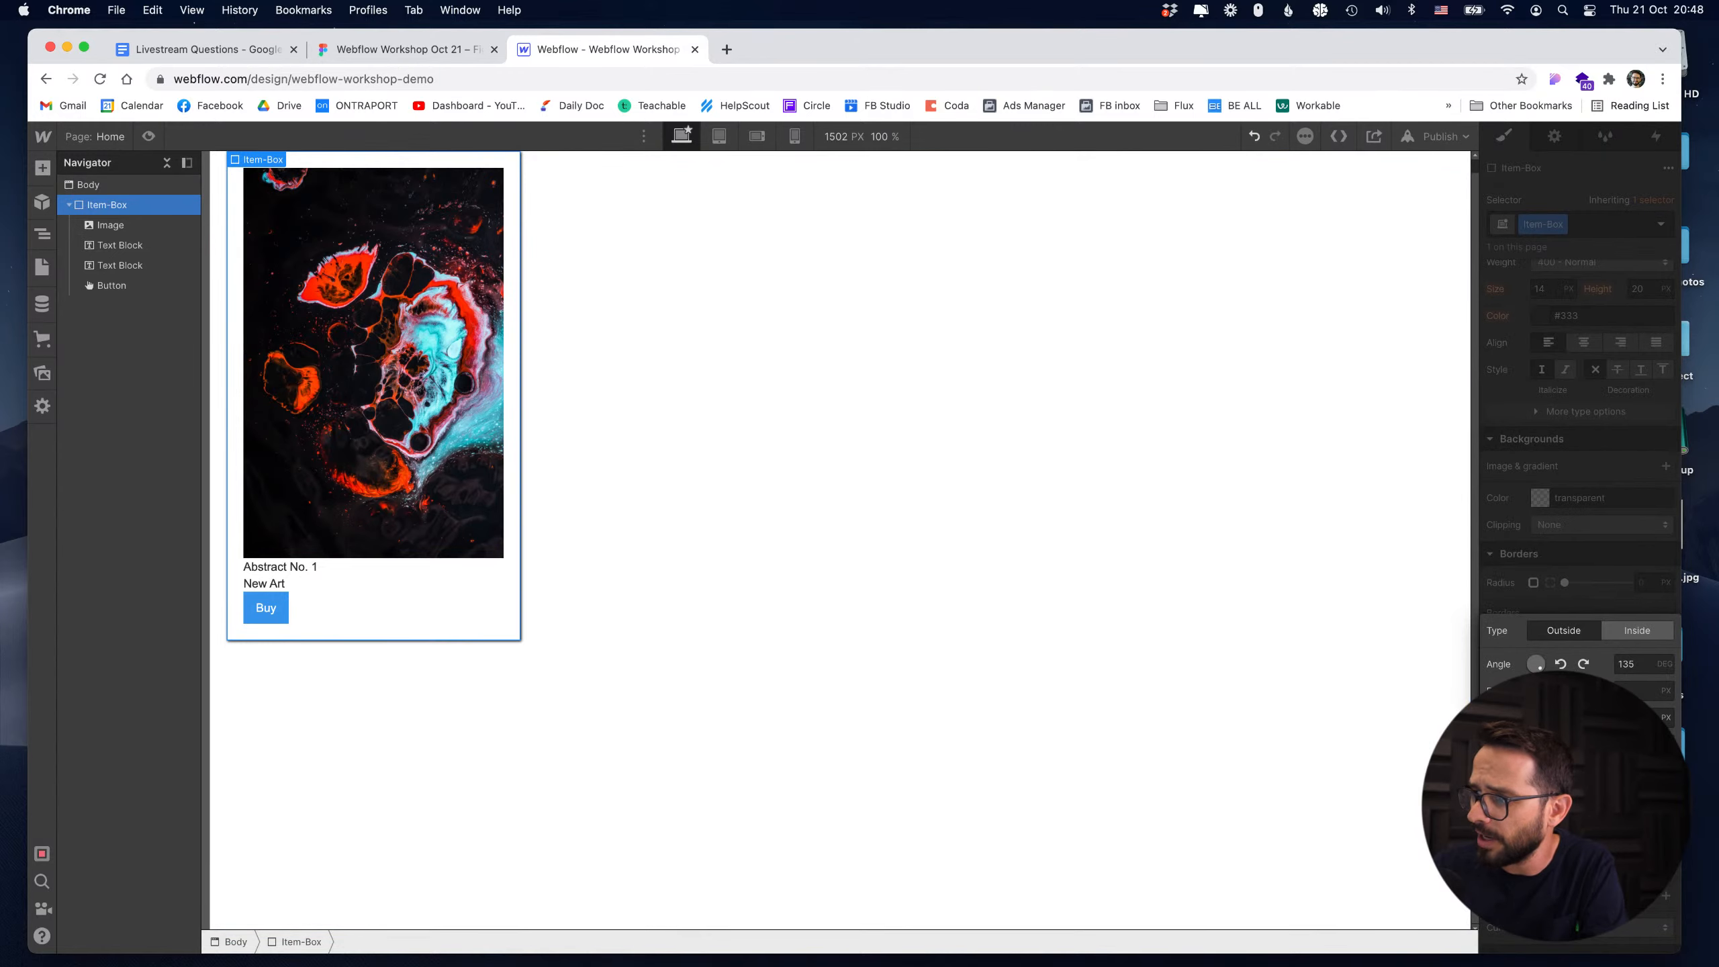
drag(1540, 717, 1565, 717)
click(1540, 771)
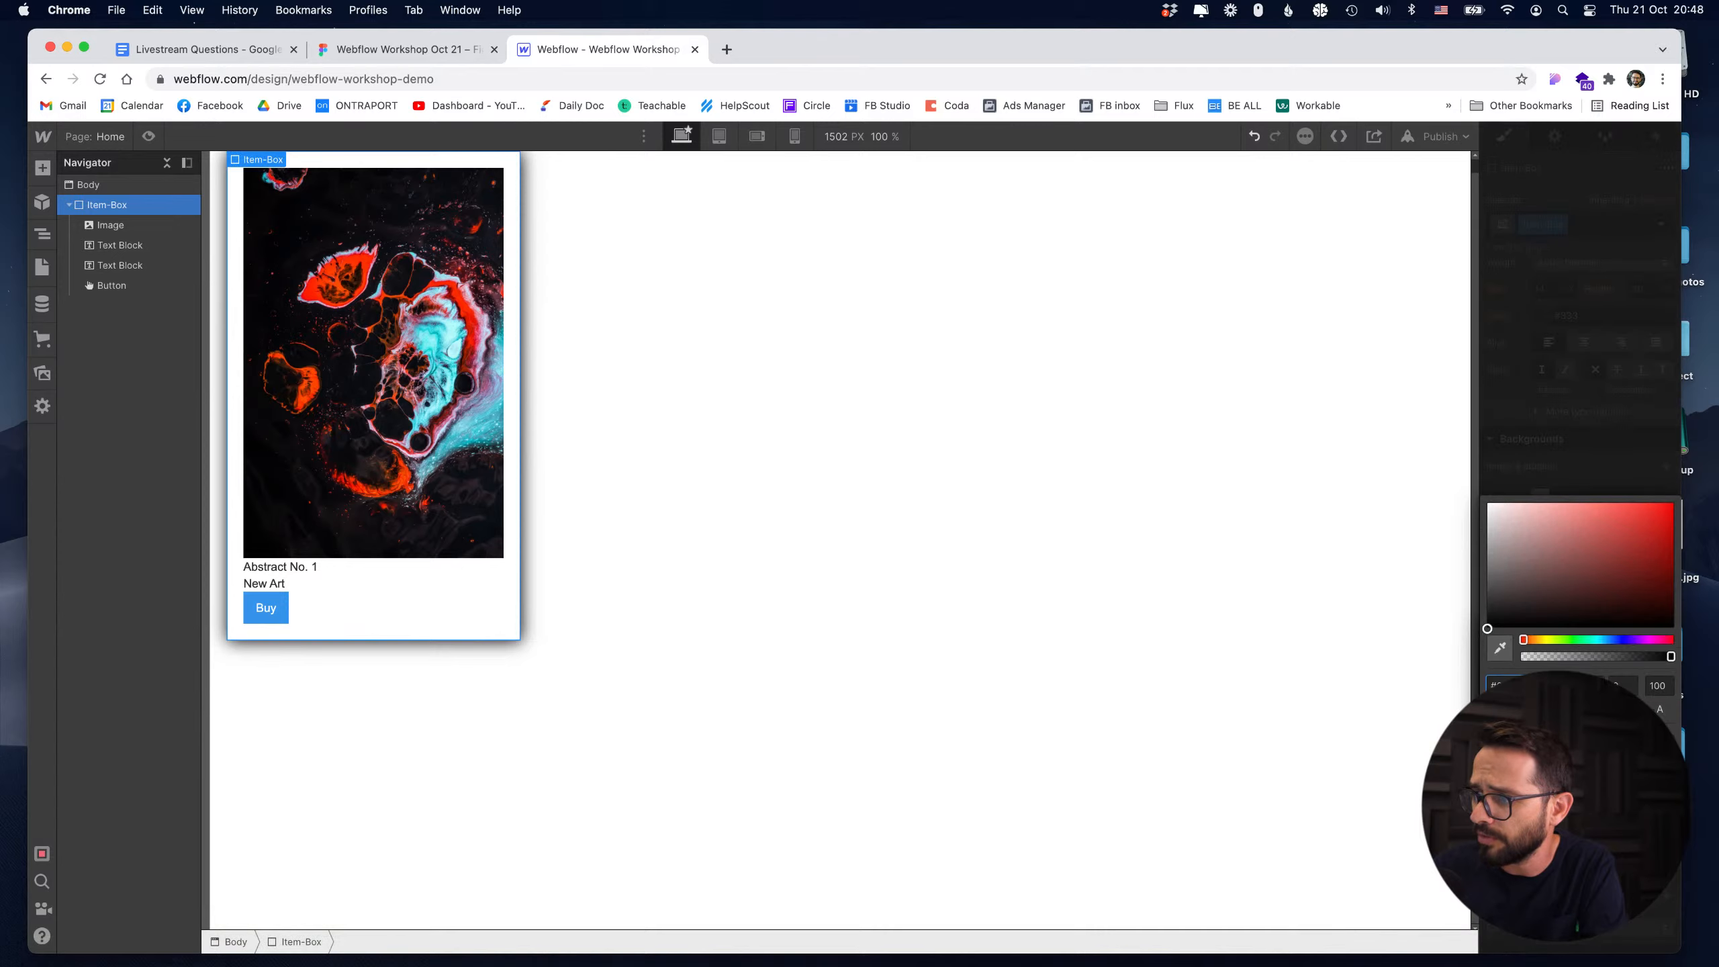
drag(1602, 658, 1576, 657)
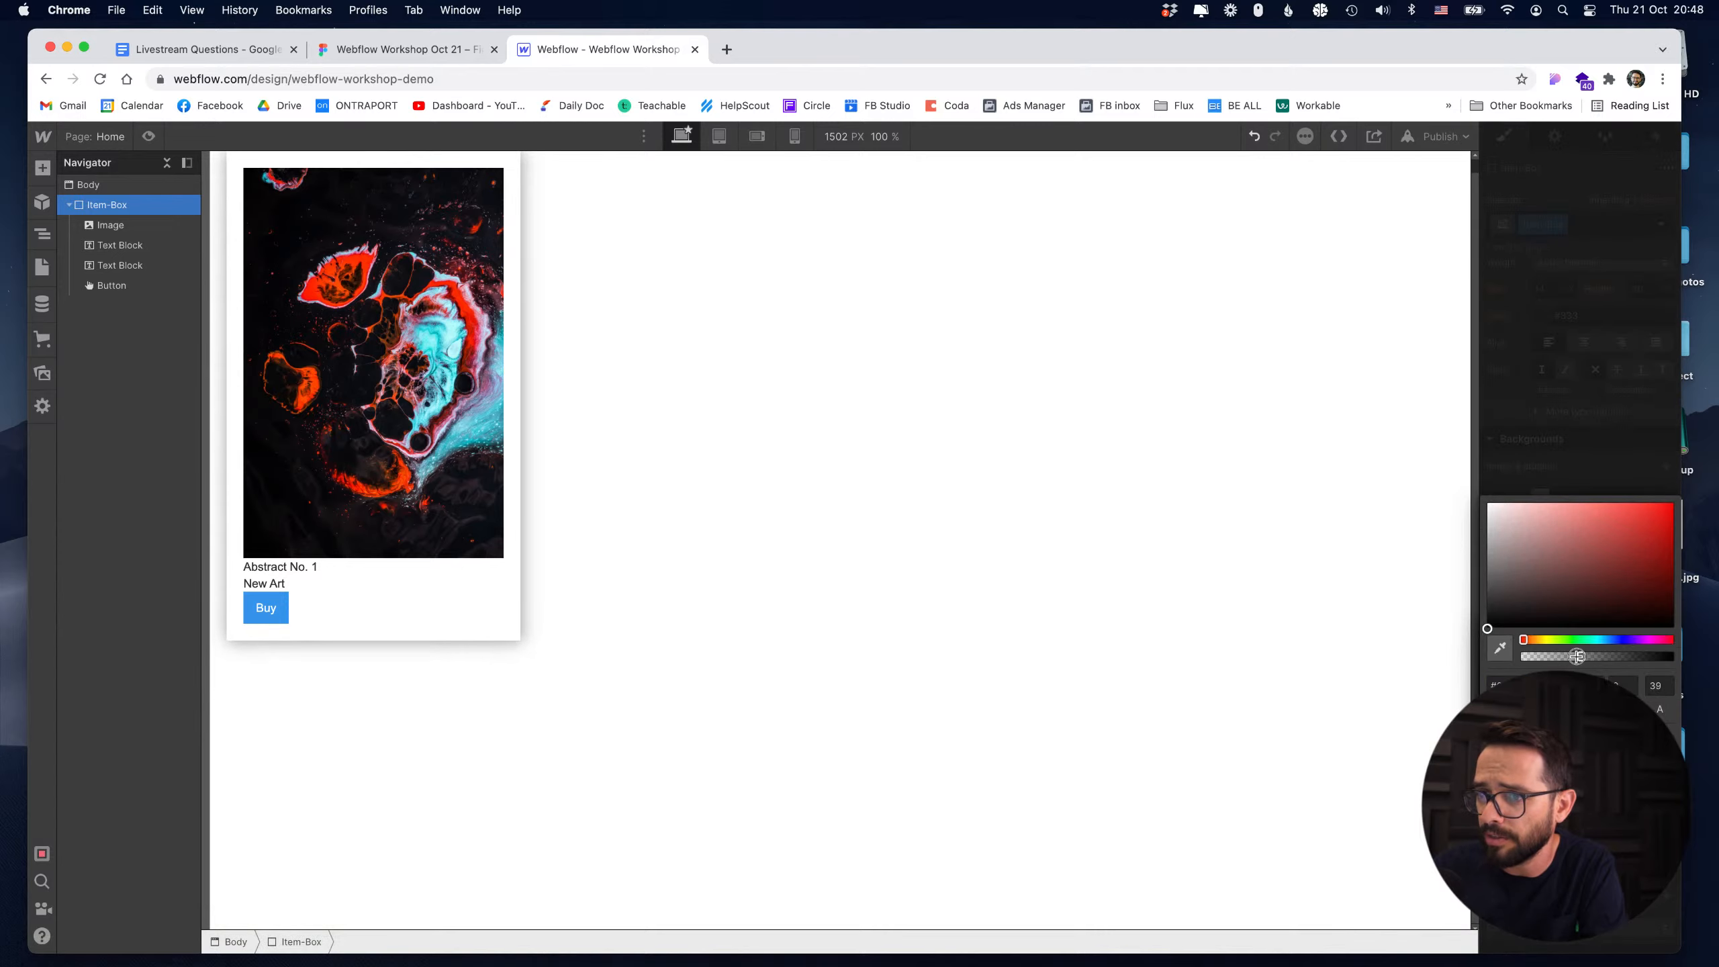
click(1398, 499)
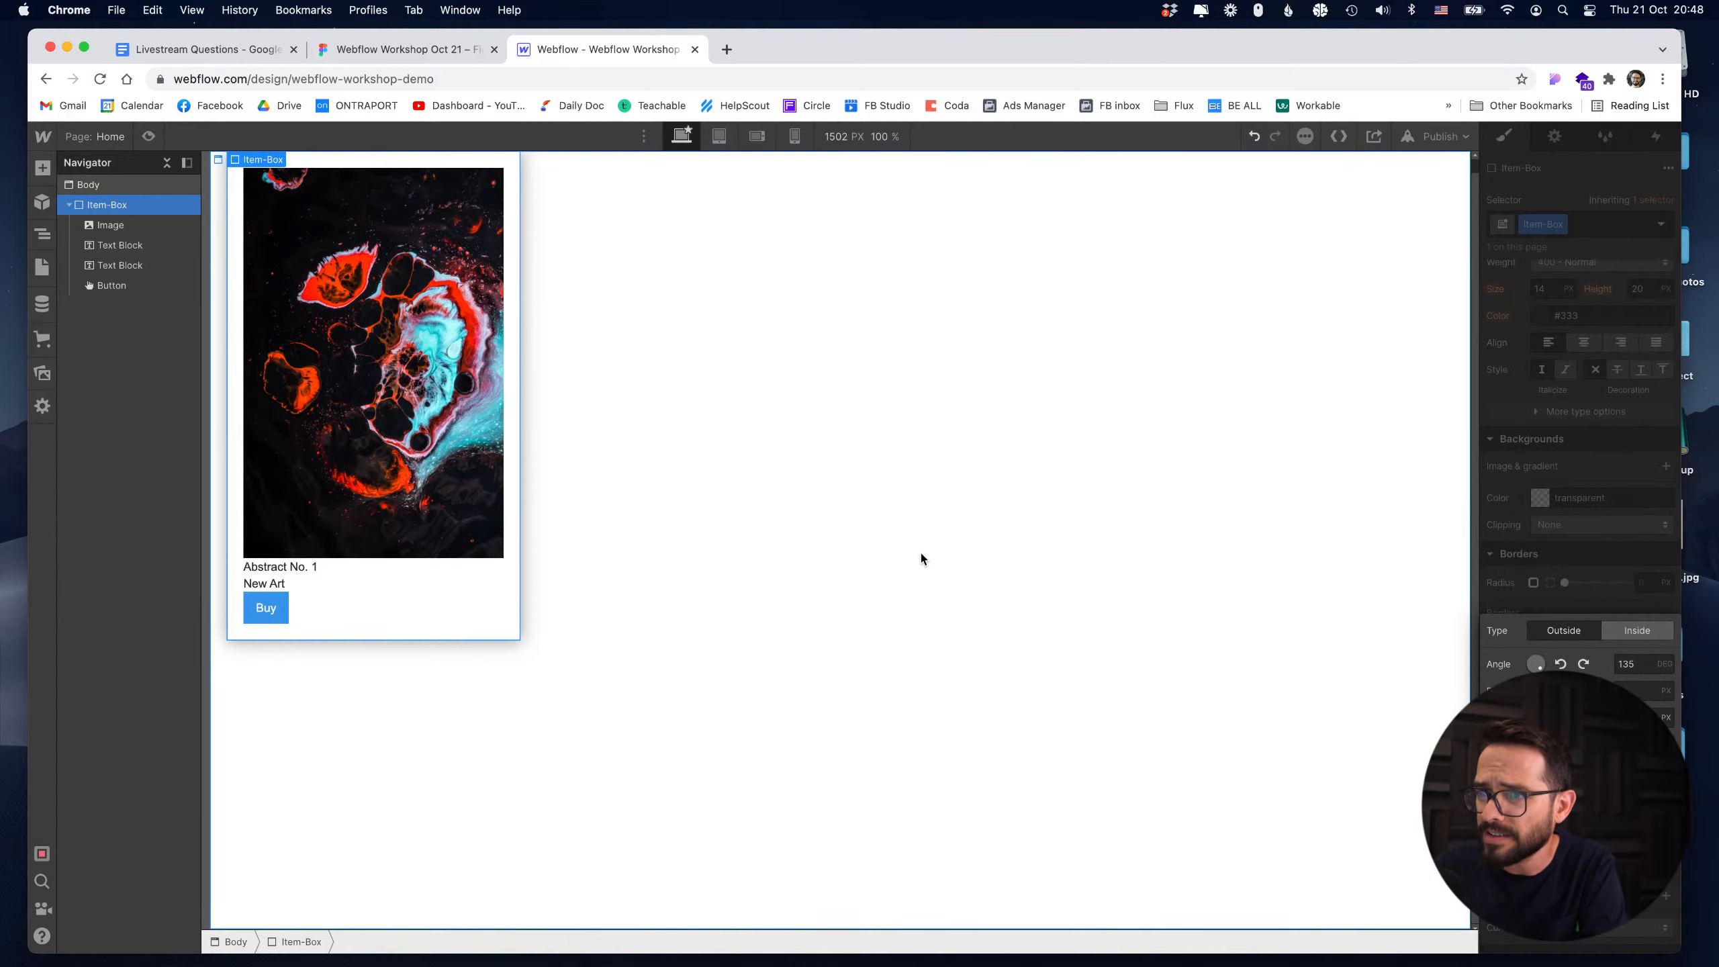
Check the card's rounded corners in Figma and set the Item-Box border radius to 10 px in Webflow.
click(404, 49)
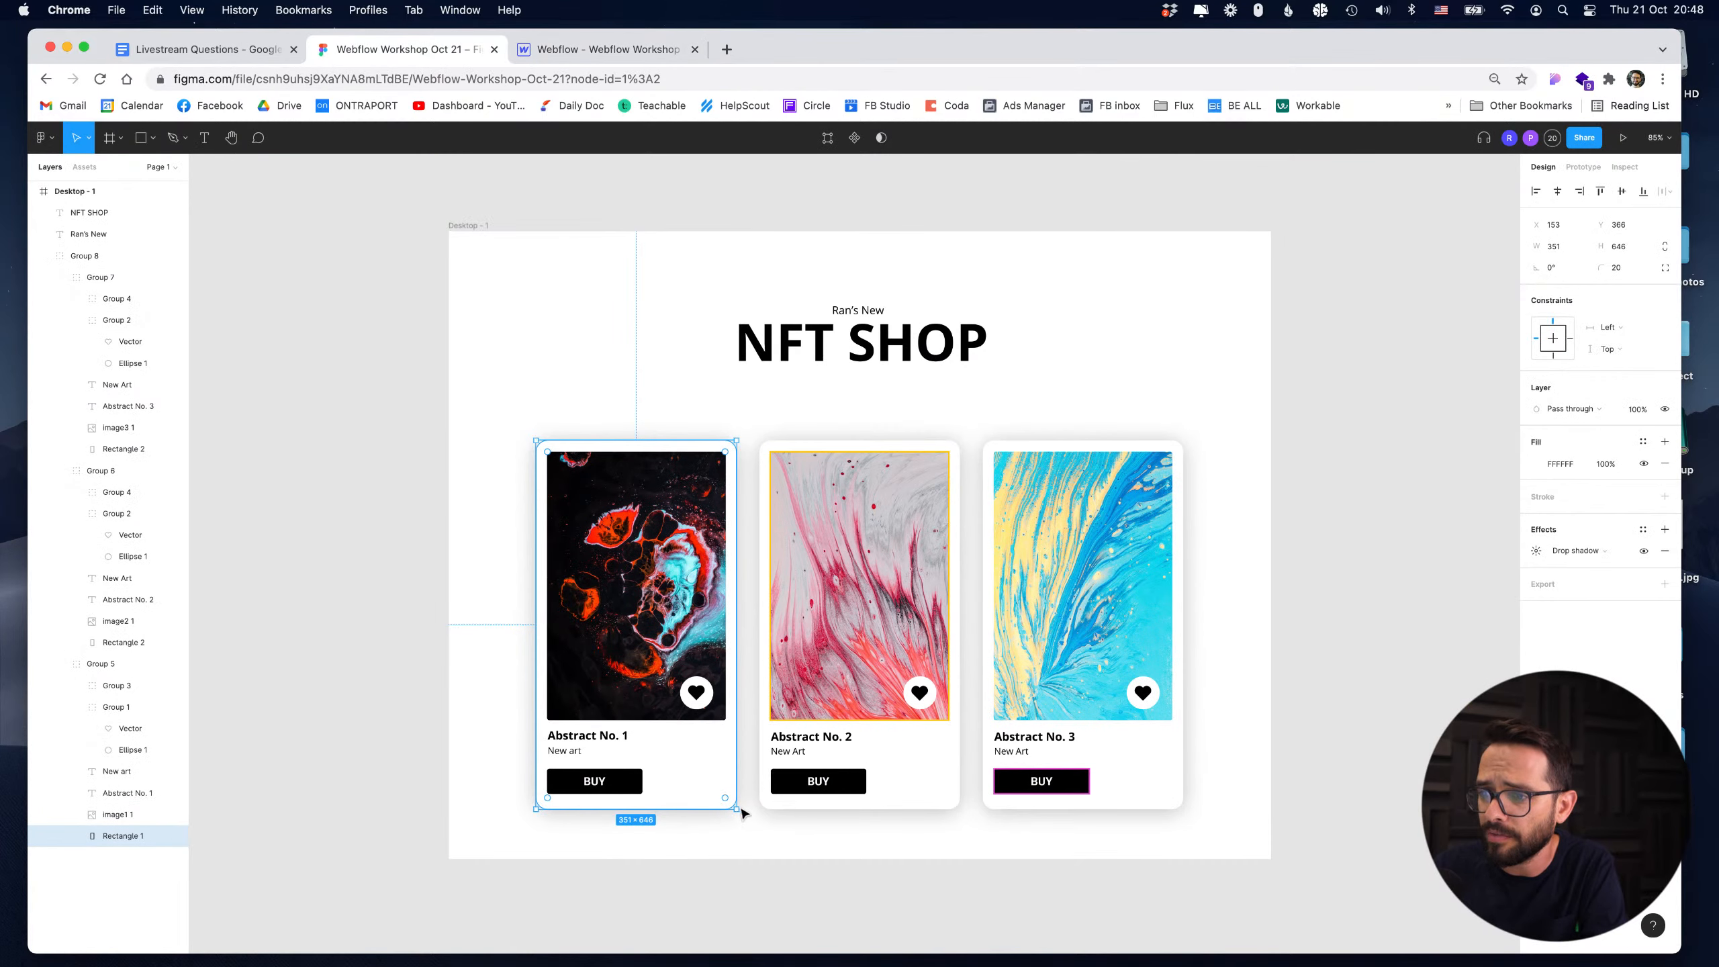
click(603, 49)
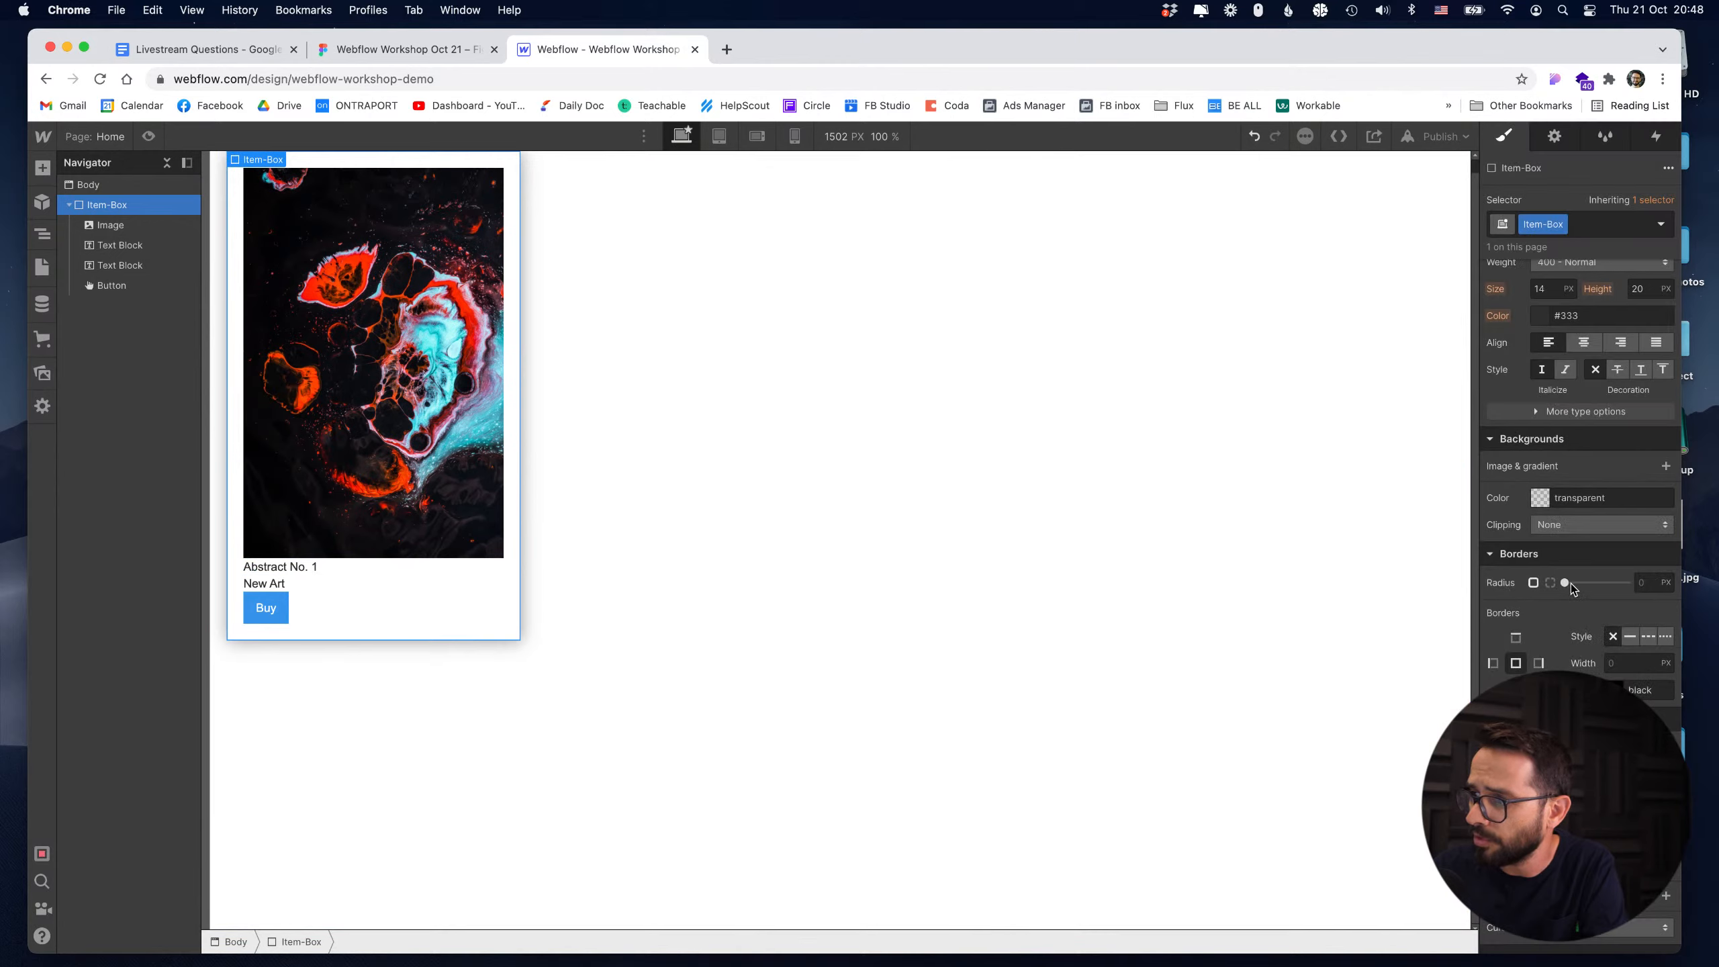
drag(1566, 583, 1597, 580)
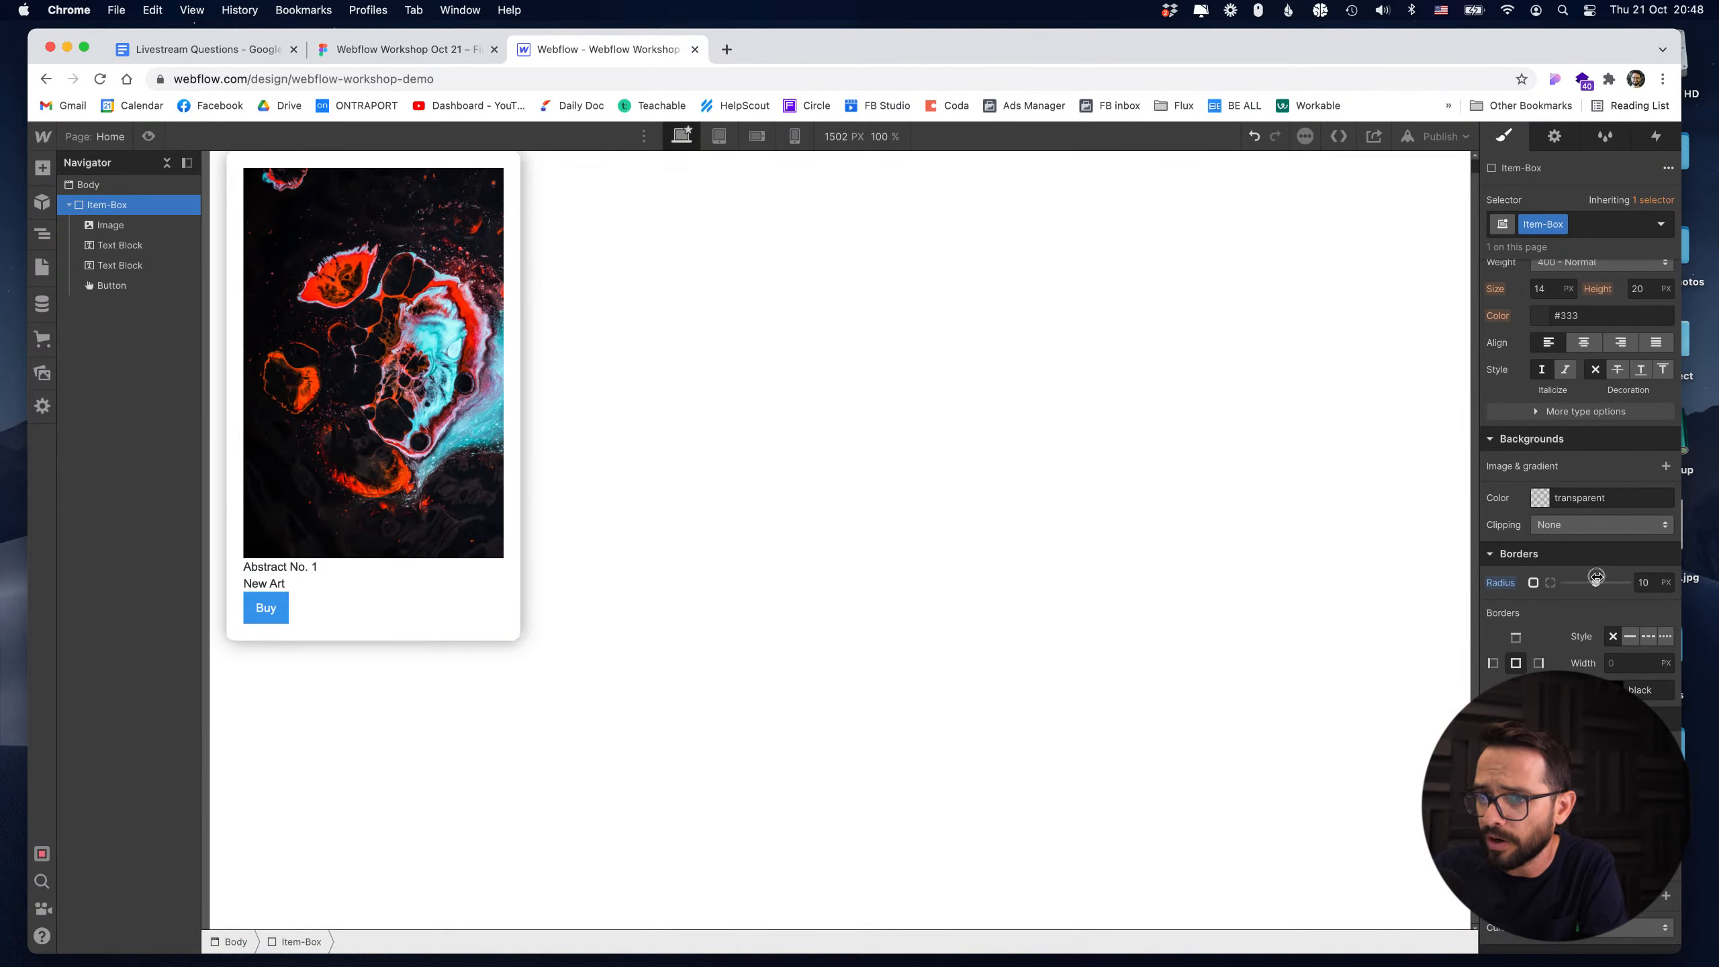
scroll(448, 199, up, 1)
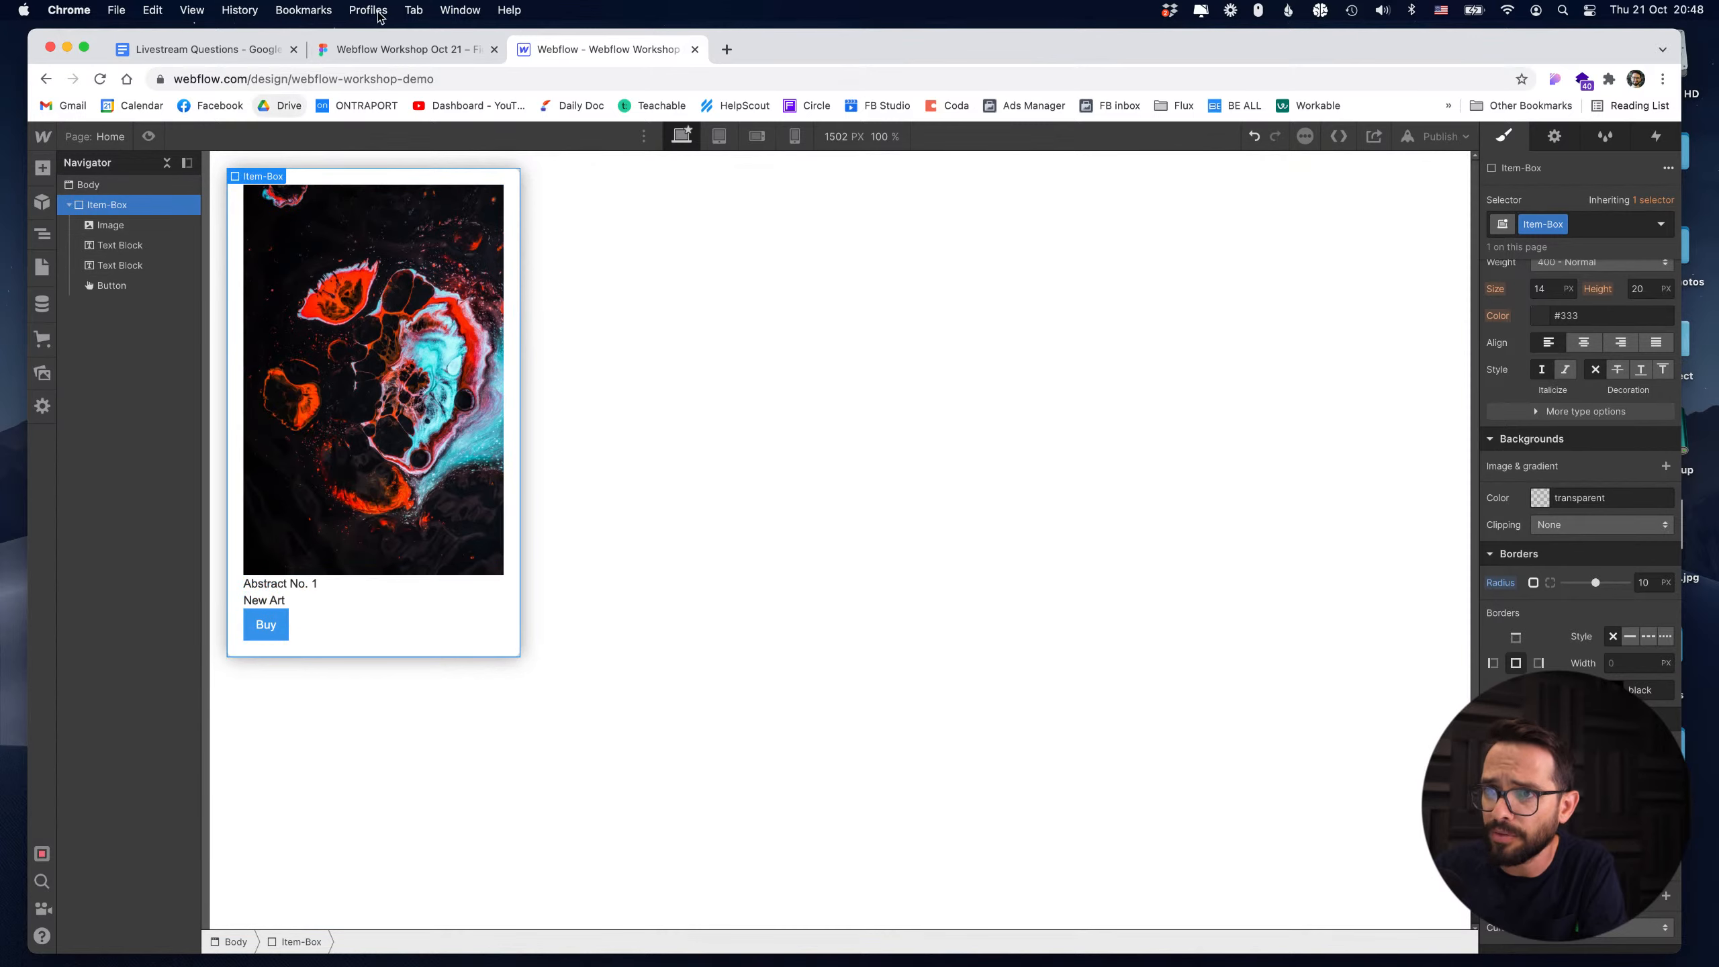
Inspect the first card's image in Figma, and give the Webflow image the new class "item-image" with a 5 px border radius.
click(436, 50)
click(432, 447)
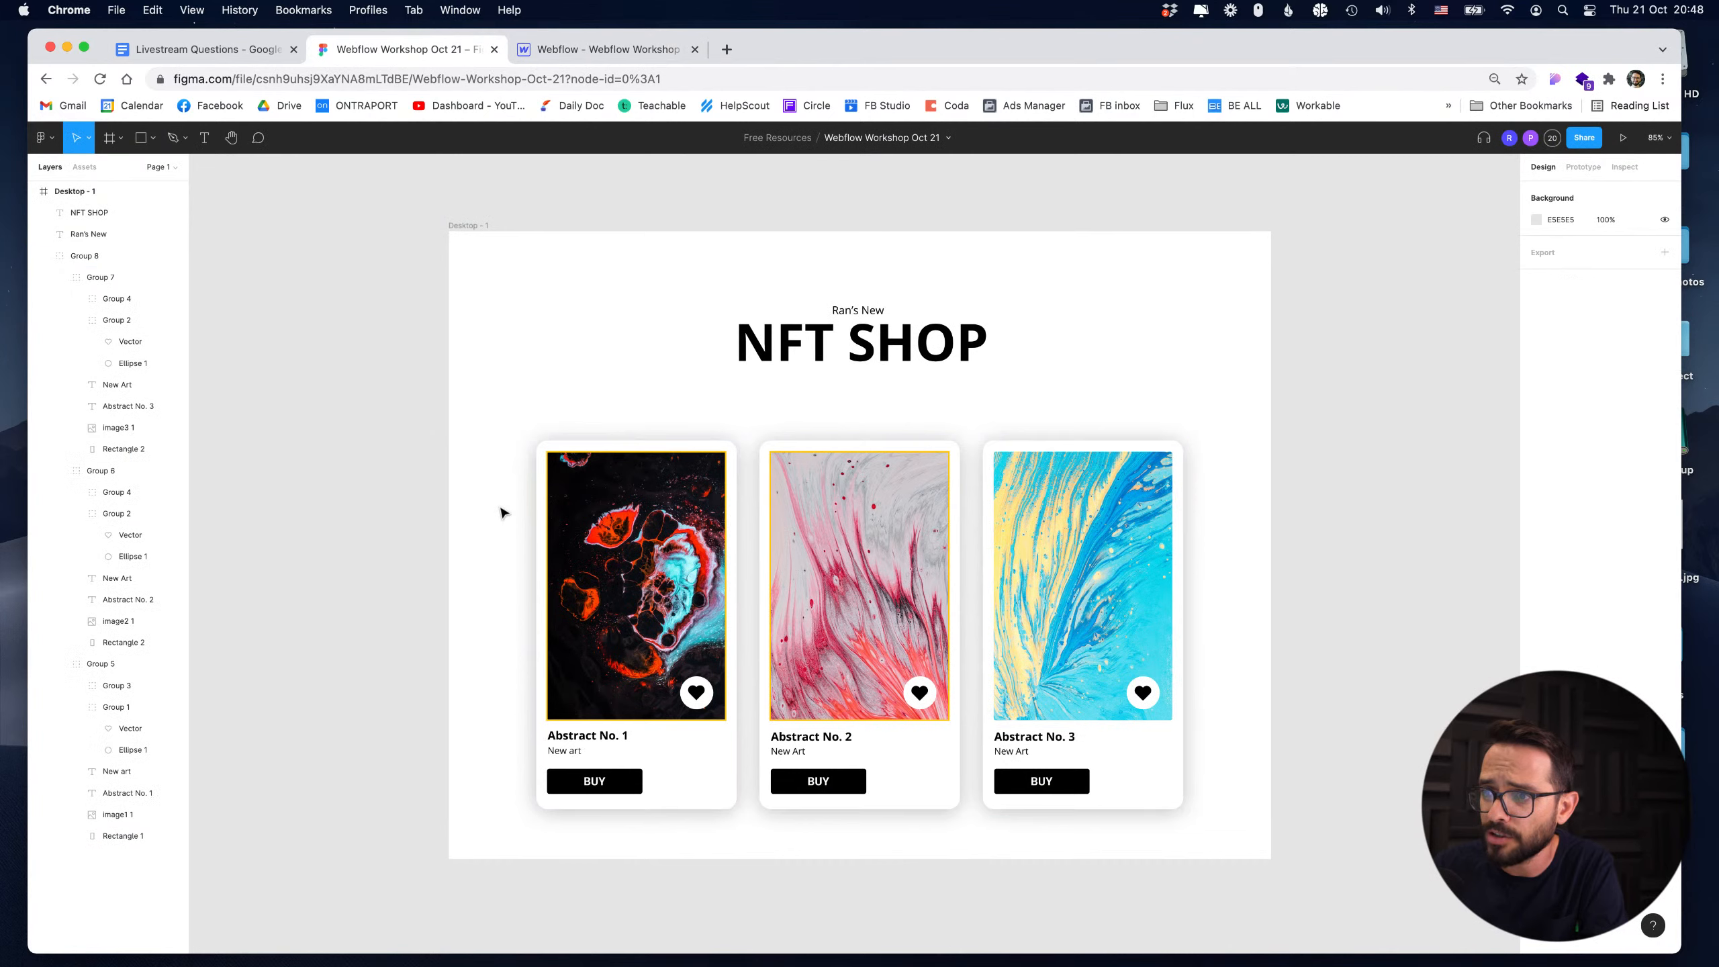
super+click(666, 501)
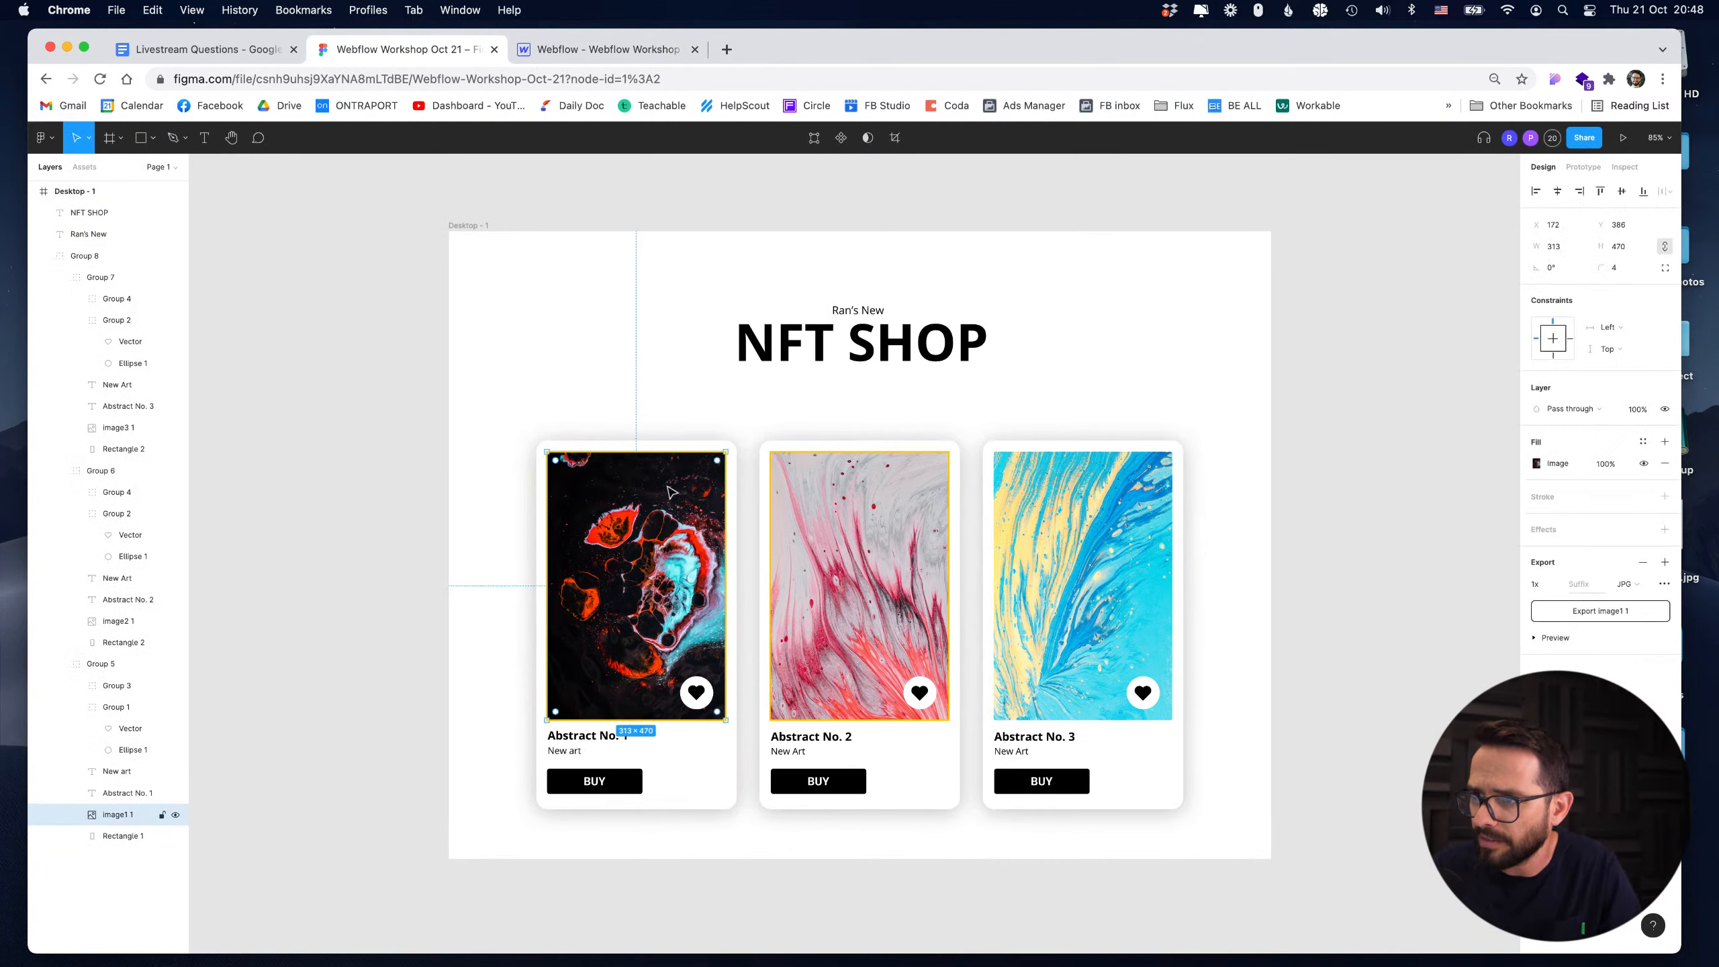
click(467, 450)
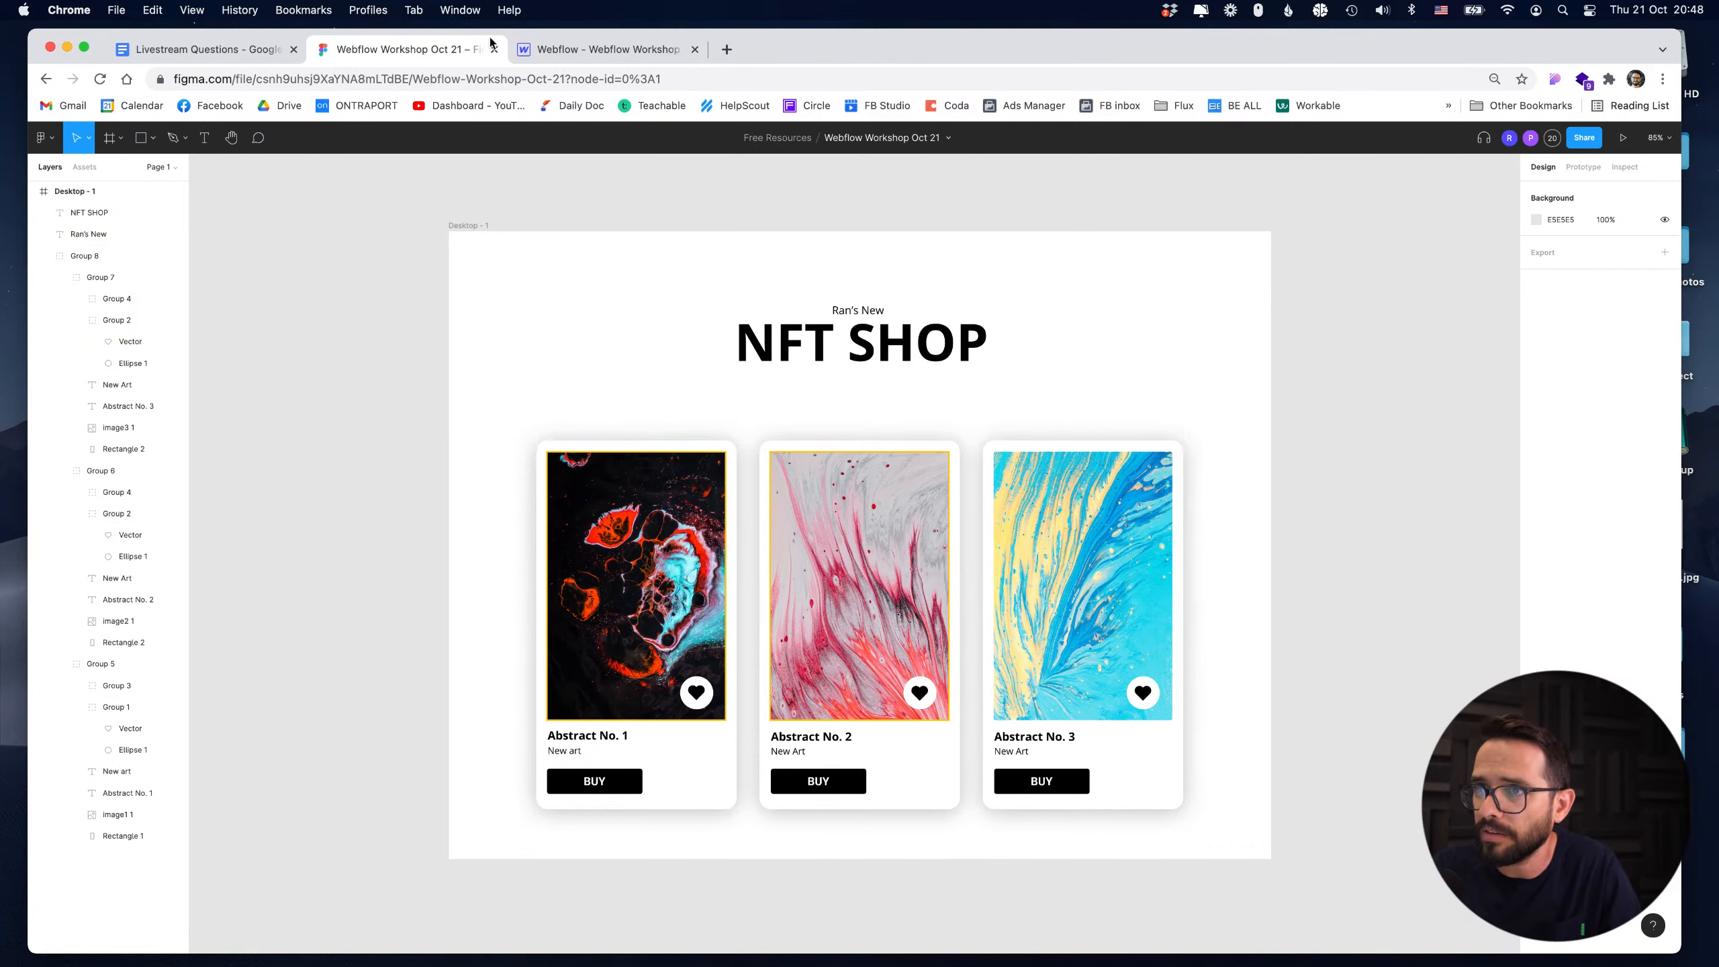
click(575, 49)
click(323, 214)
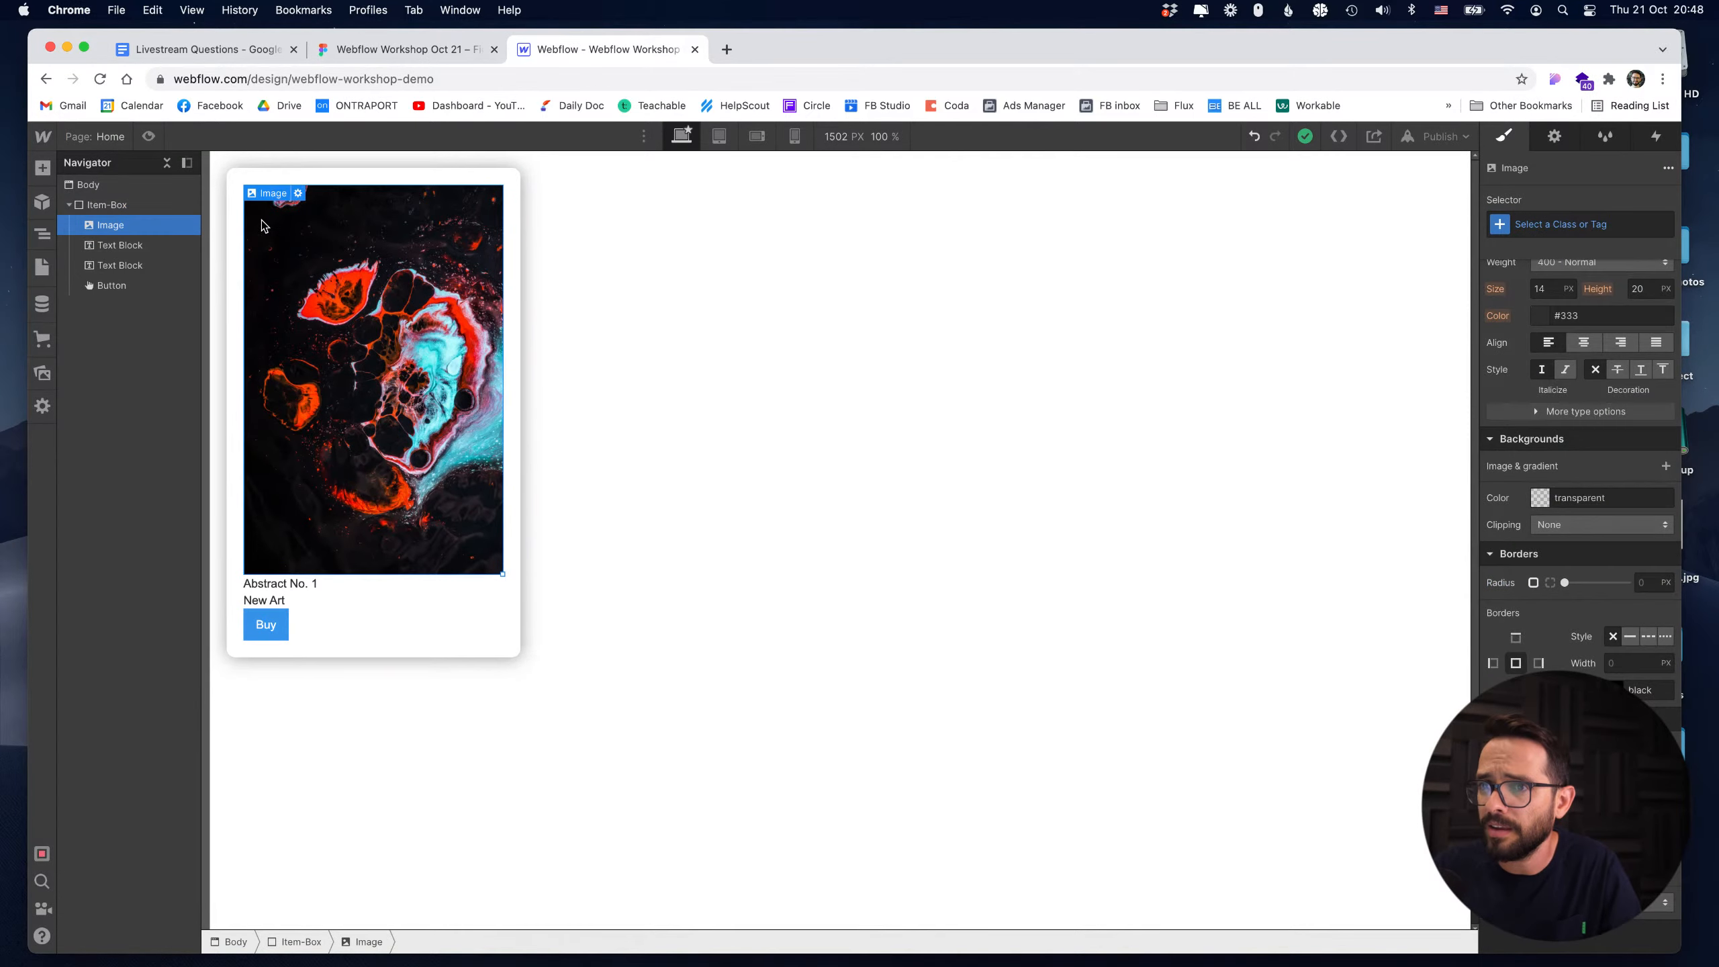
click(1580, 225)
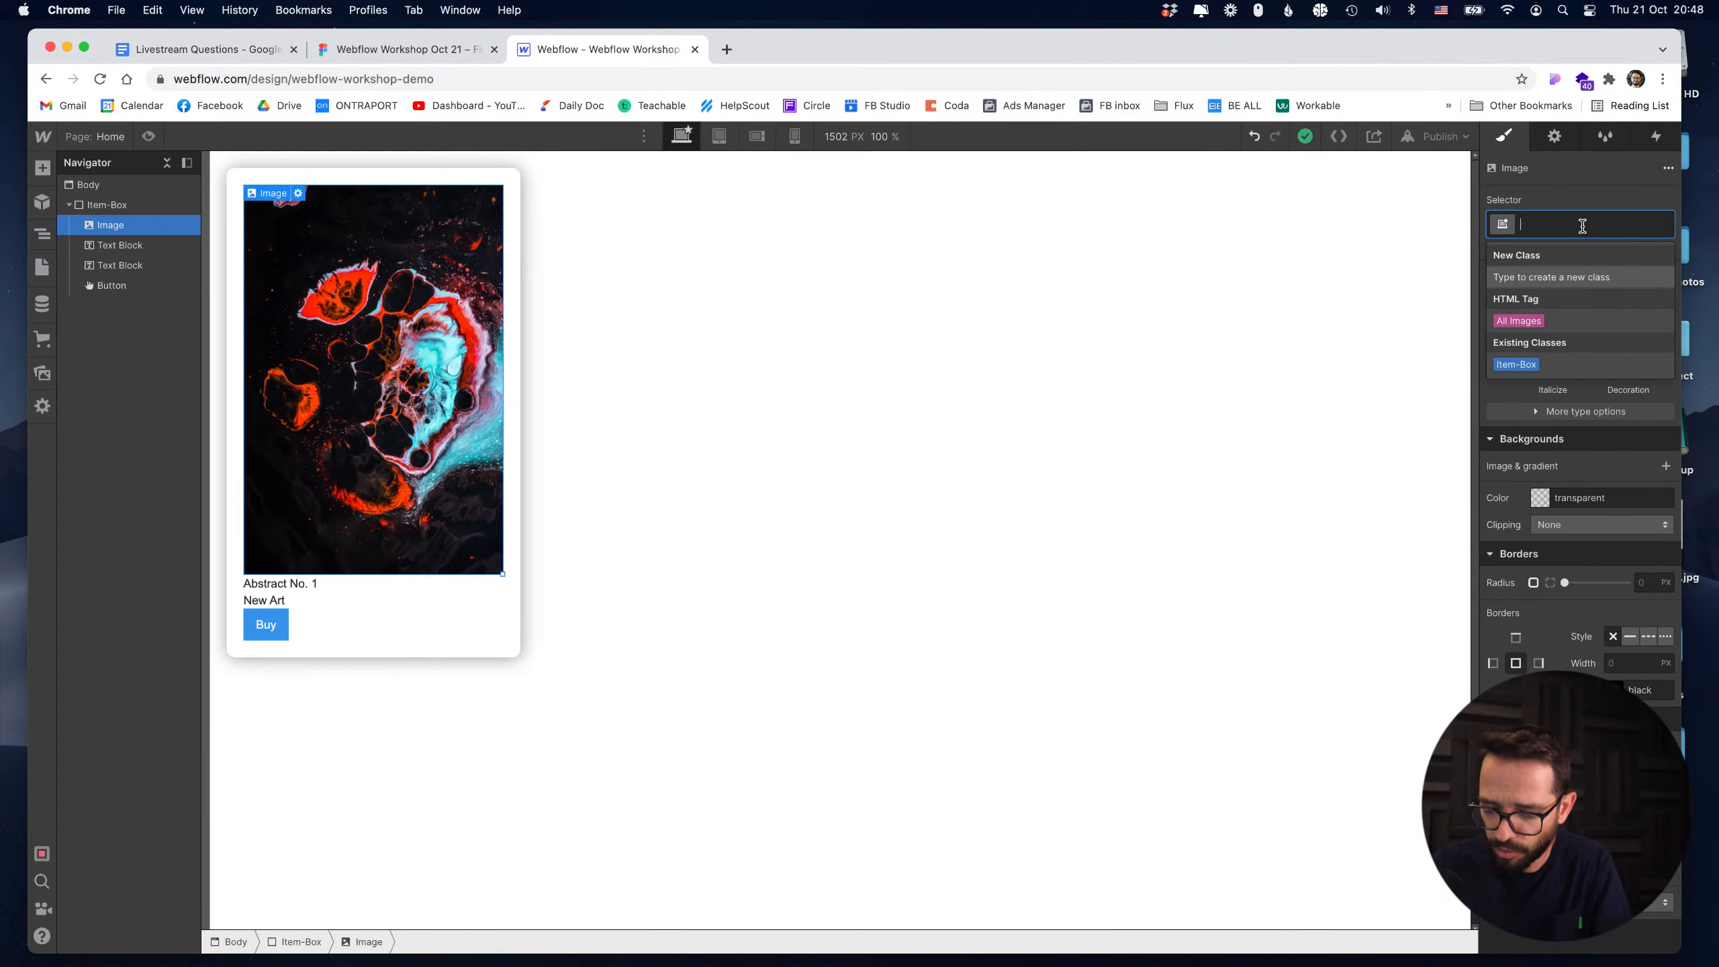
text(item-im)
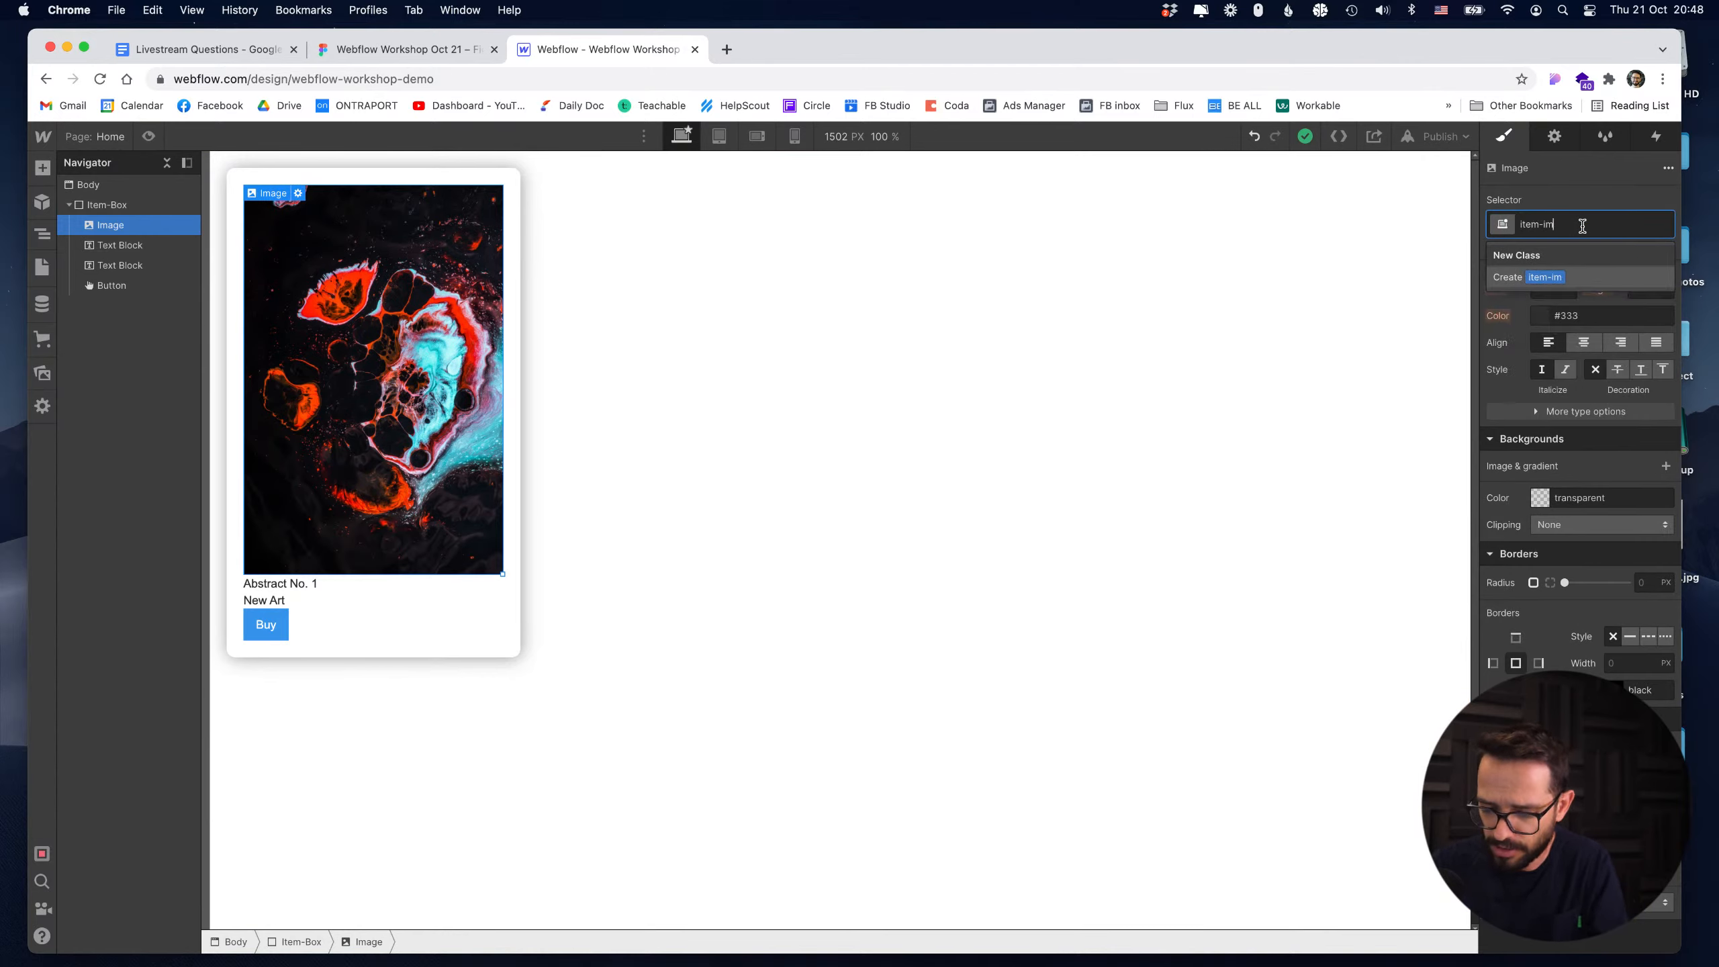
text(age)
key(Return)
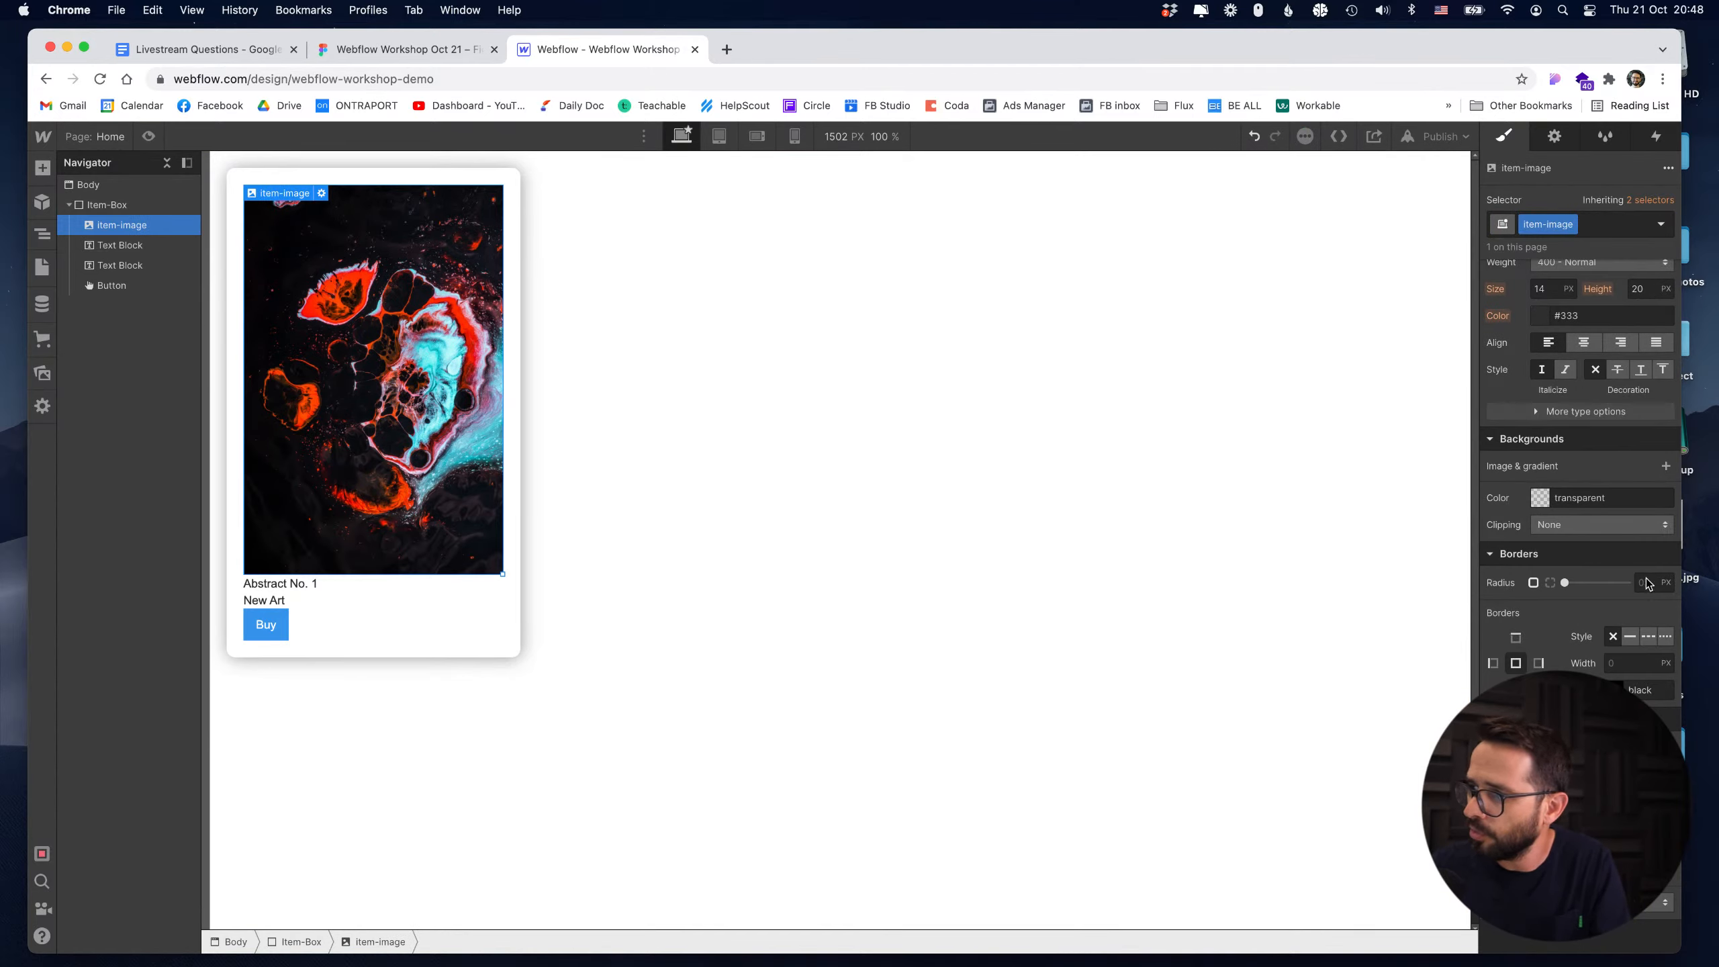
text(5)
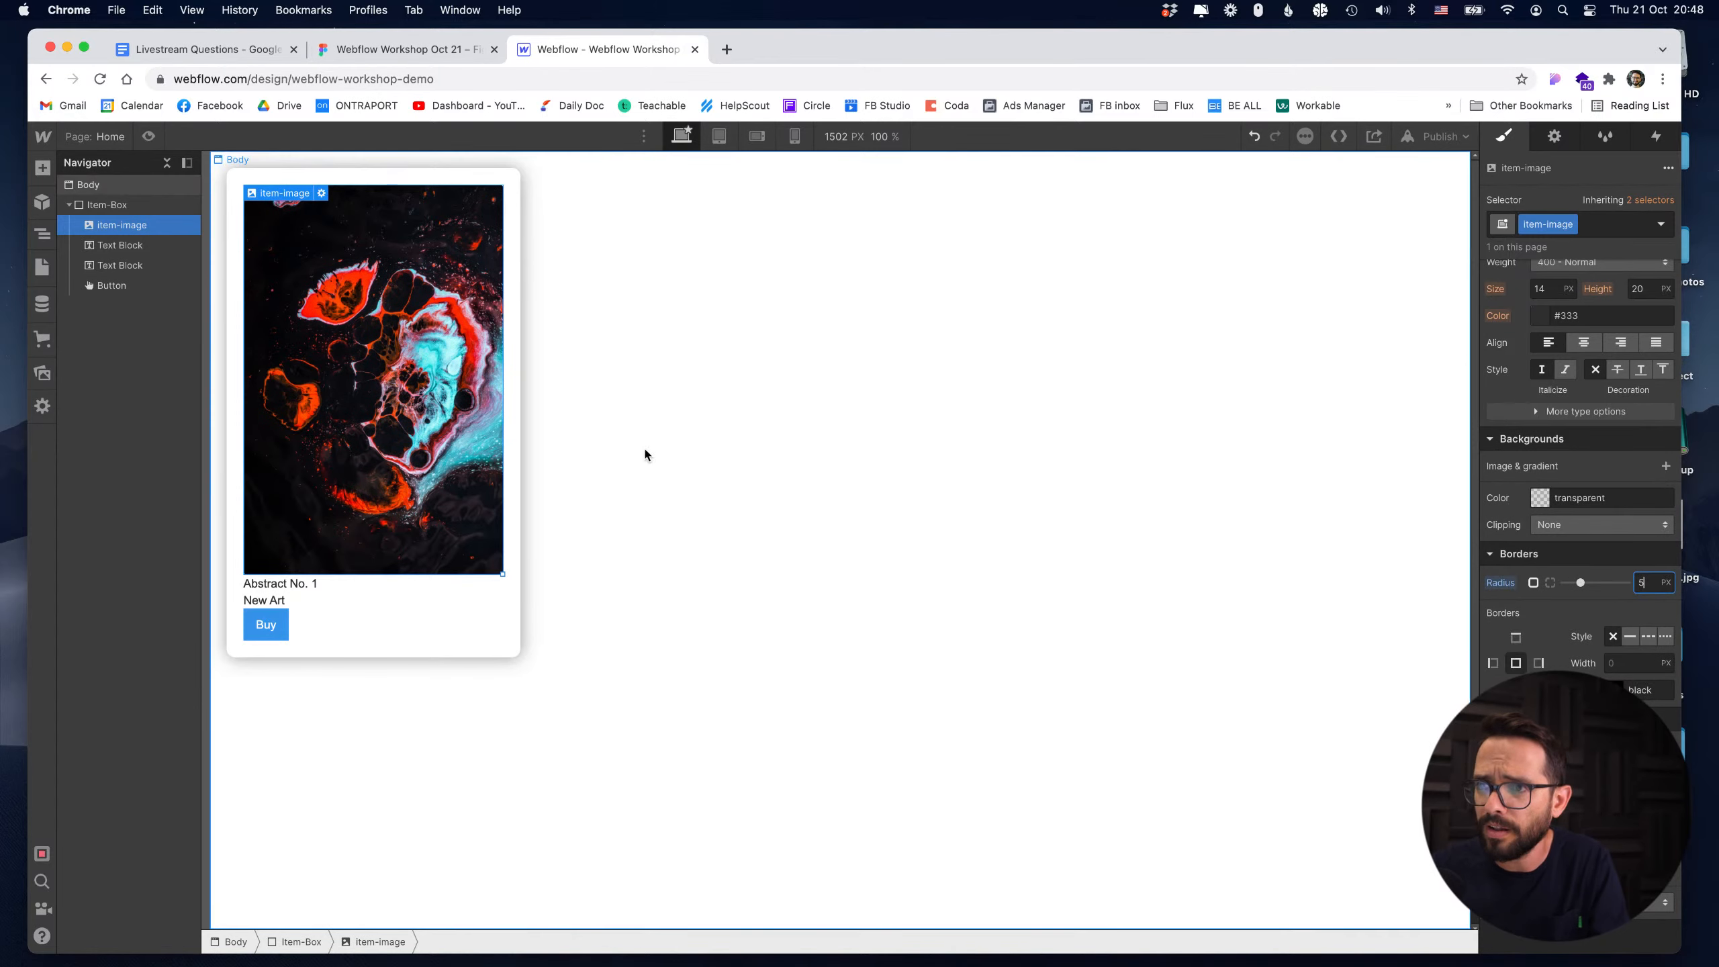
Set the font of the Item-Box card to Open Sans.
click(643, 446)
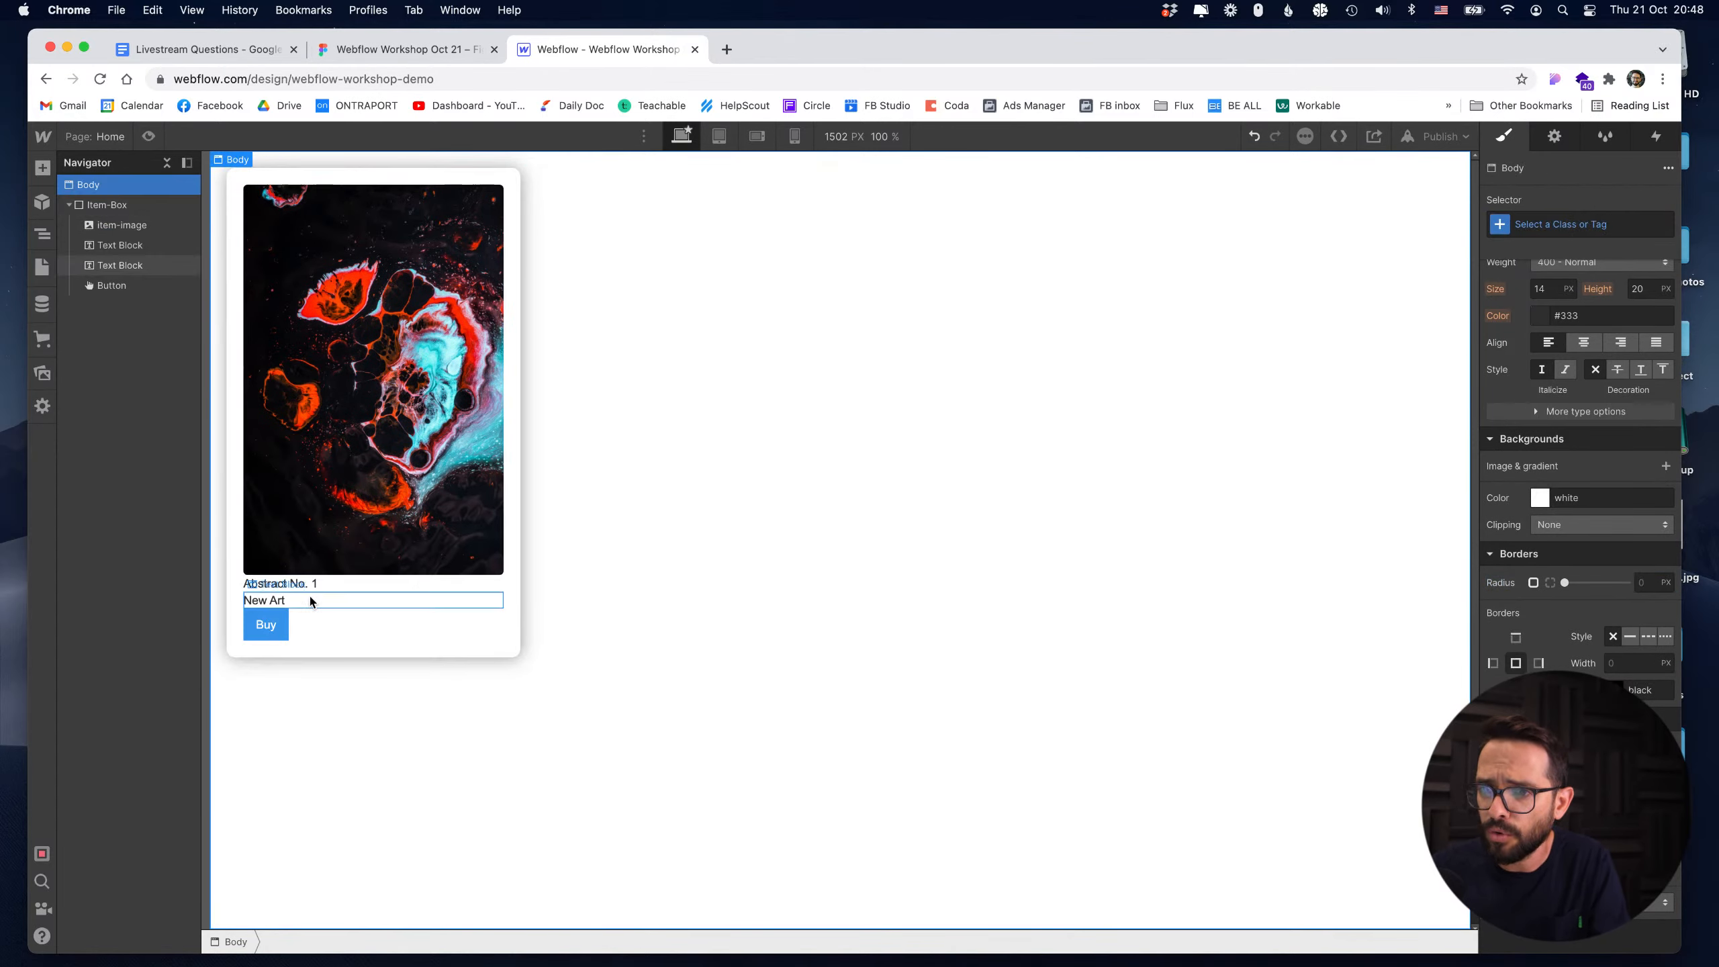
click(337, 179)
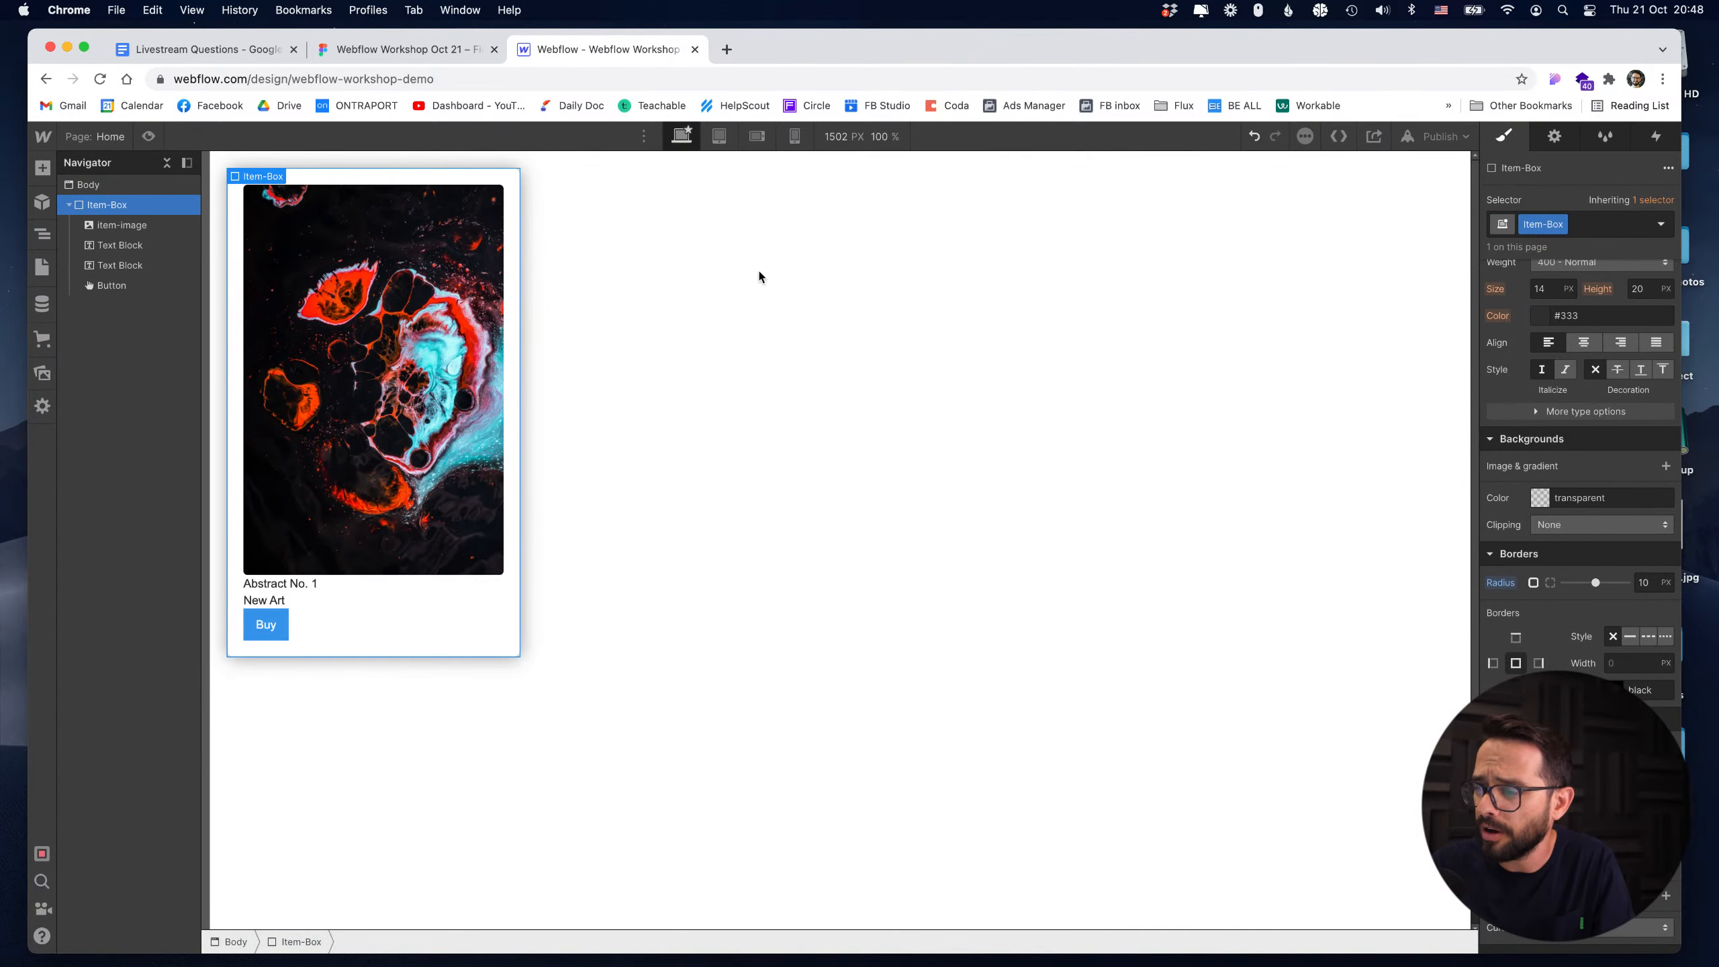
scroll(1556, 662, up, 6)
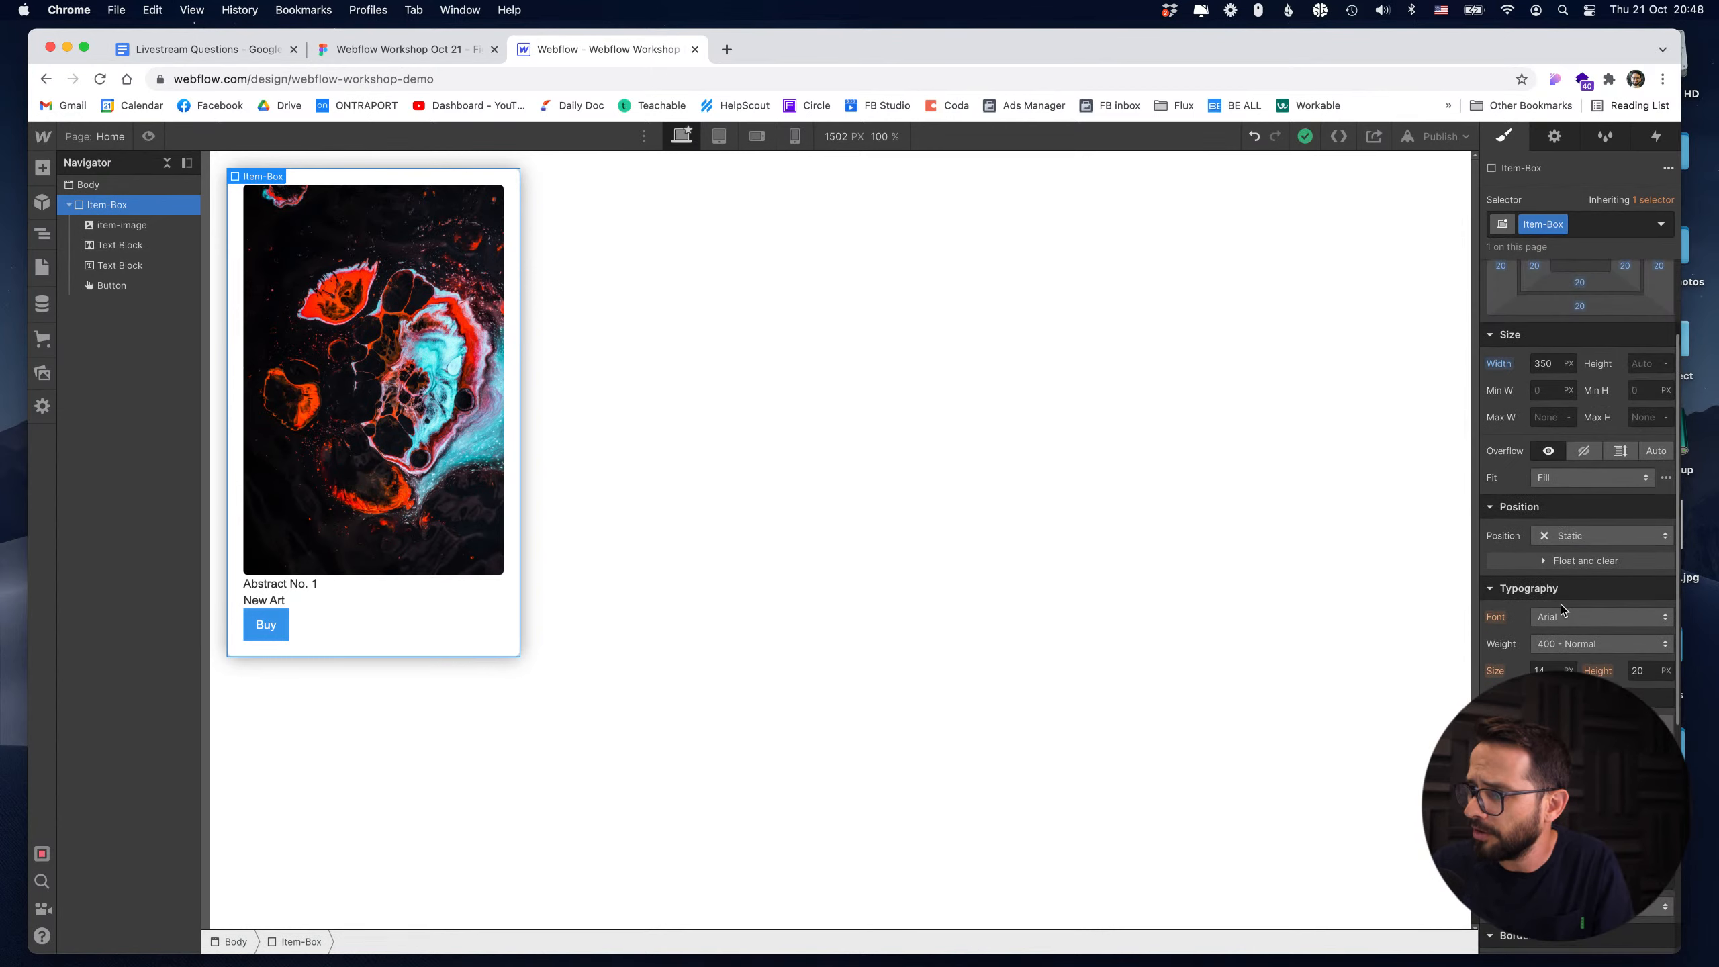
click(1549, 618)
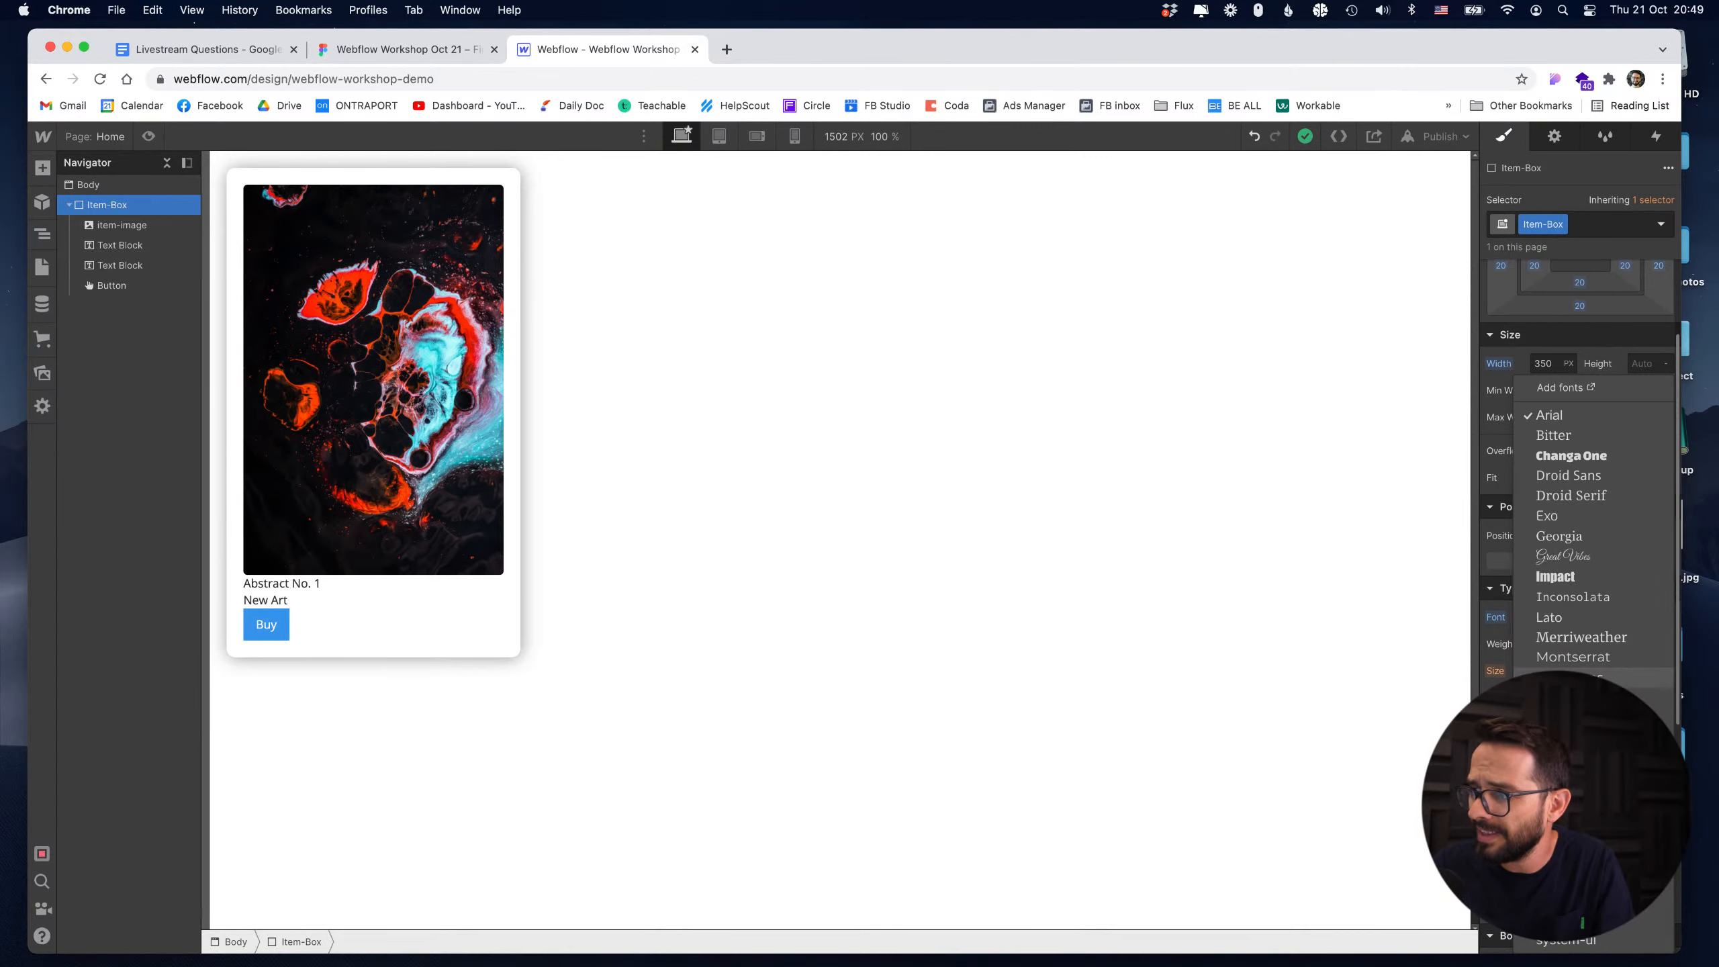
click(1571, 676)
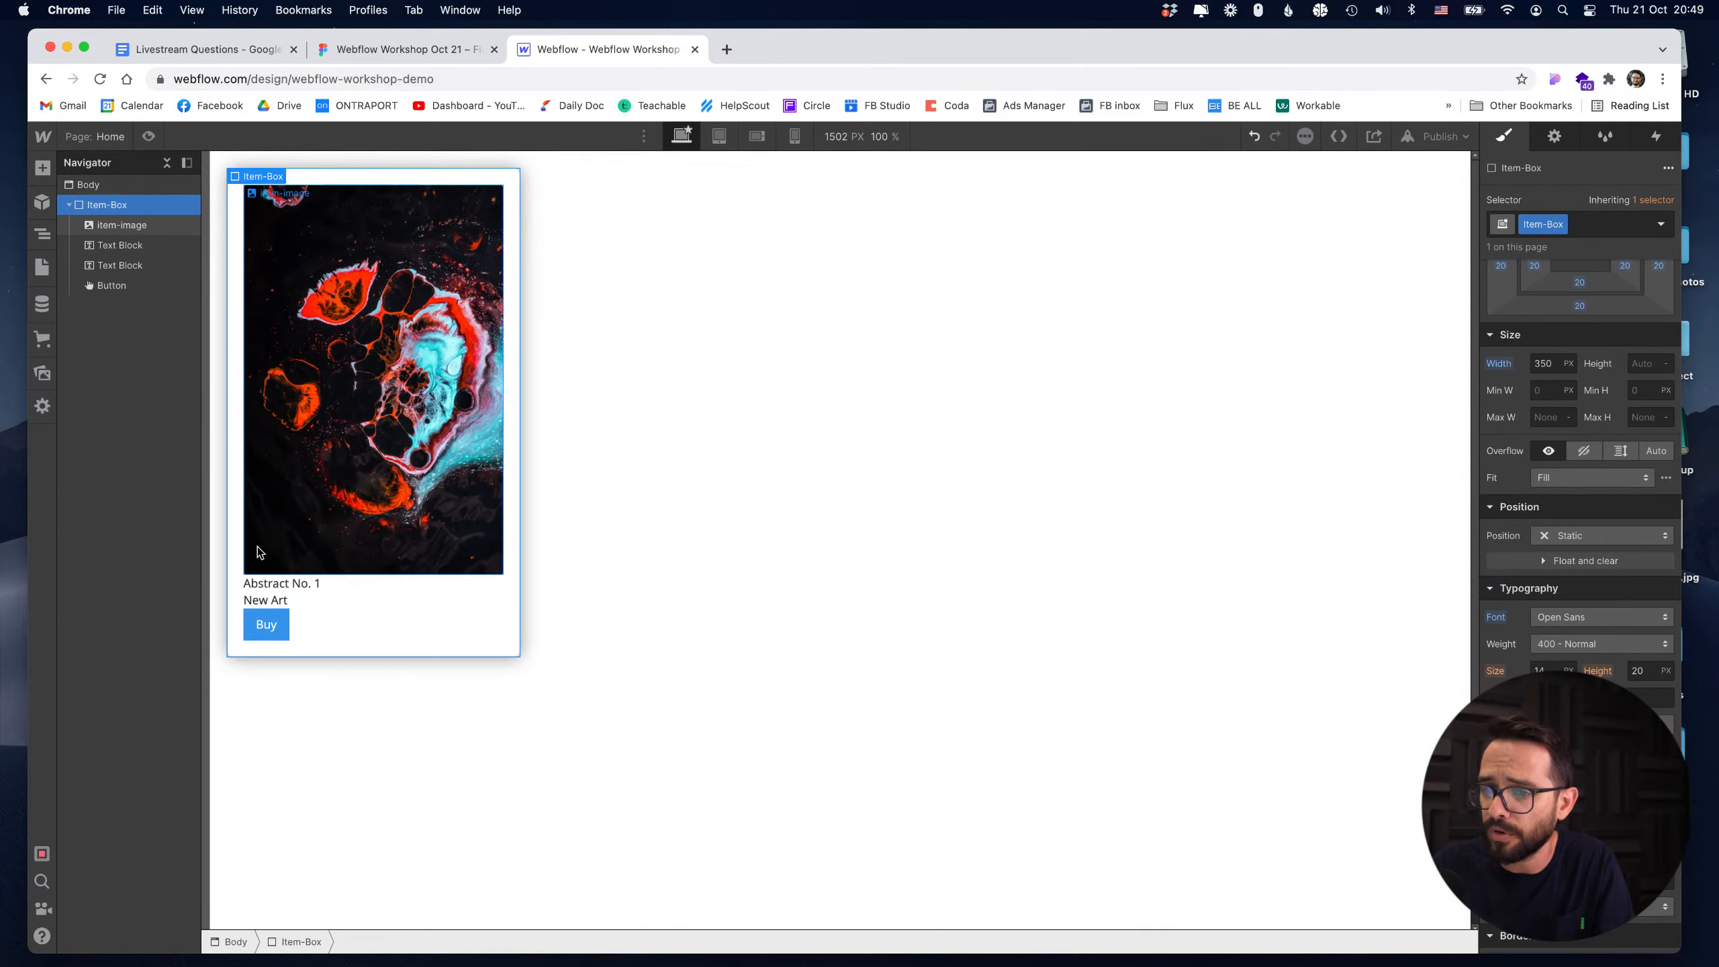
Give the "Abstract No. 1" text block the new class "title" and a bold font weight.
click(297, 583)
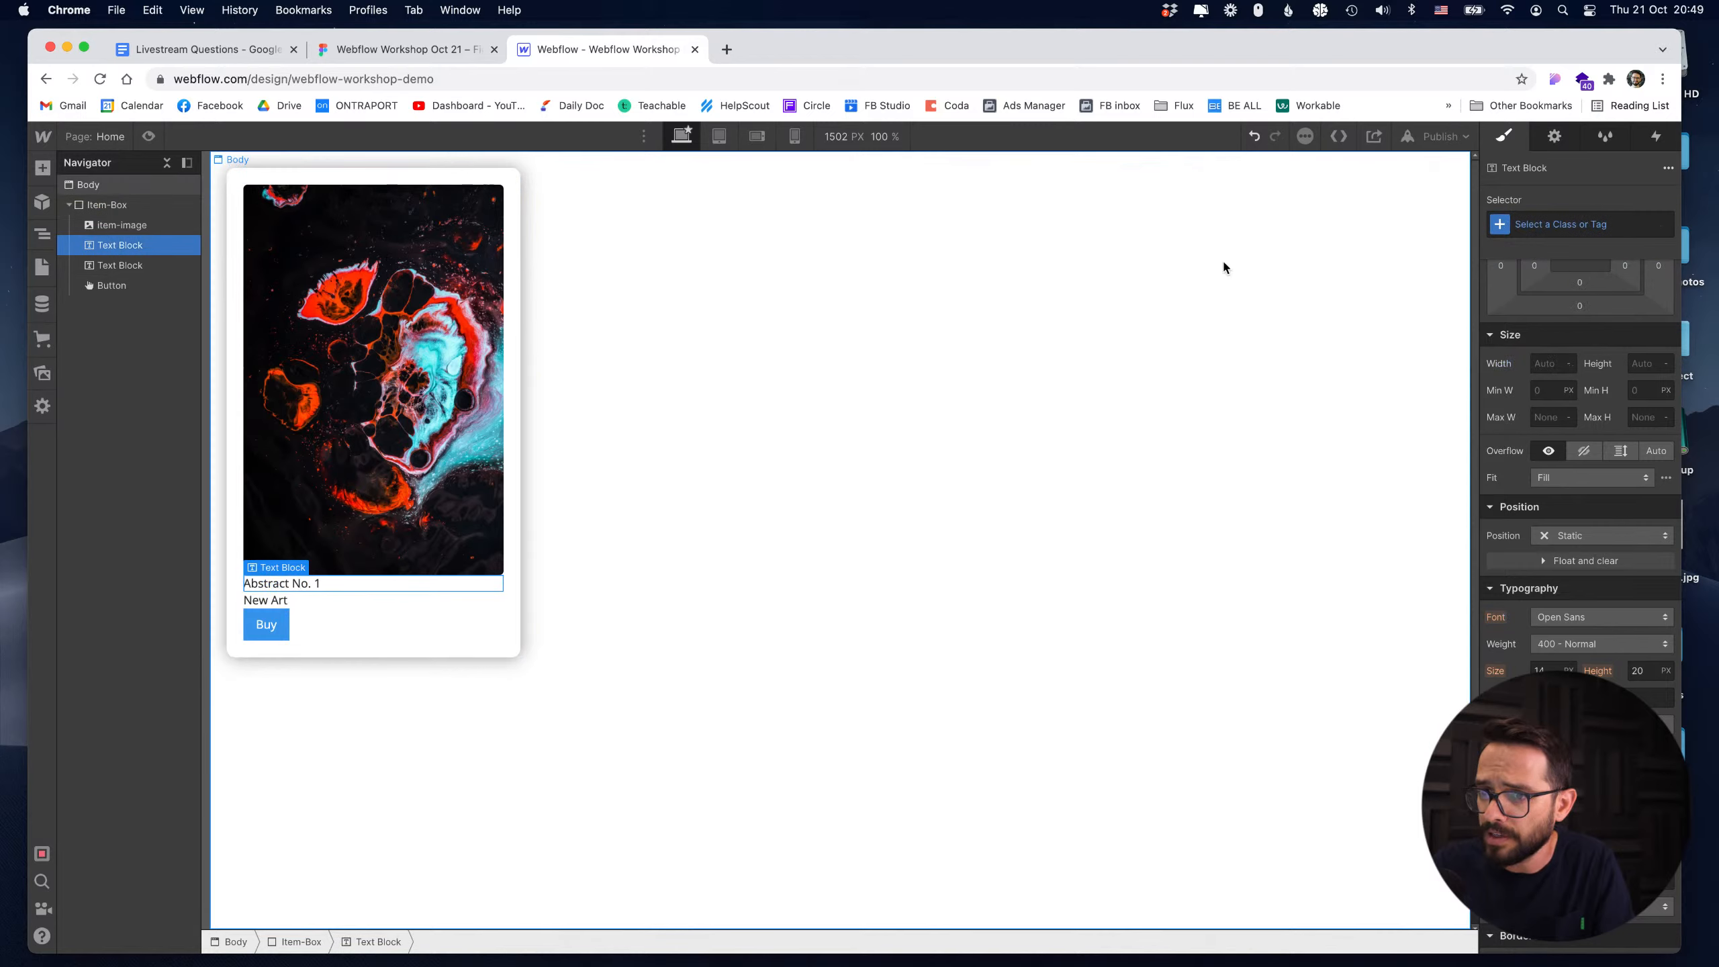
click(1595, 237)
text(title)
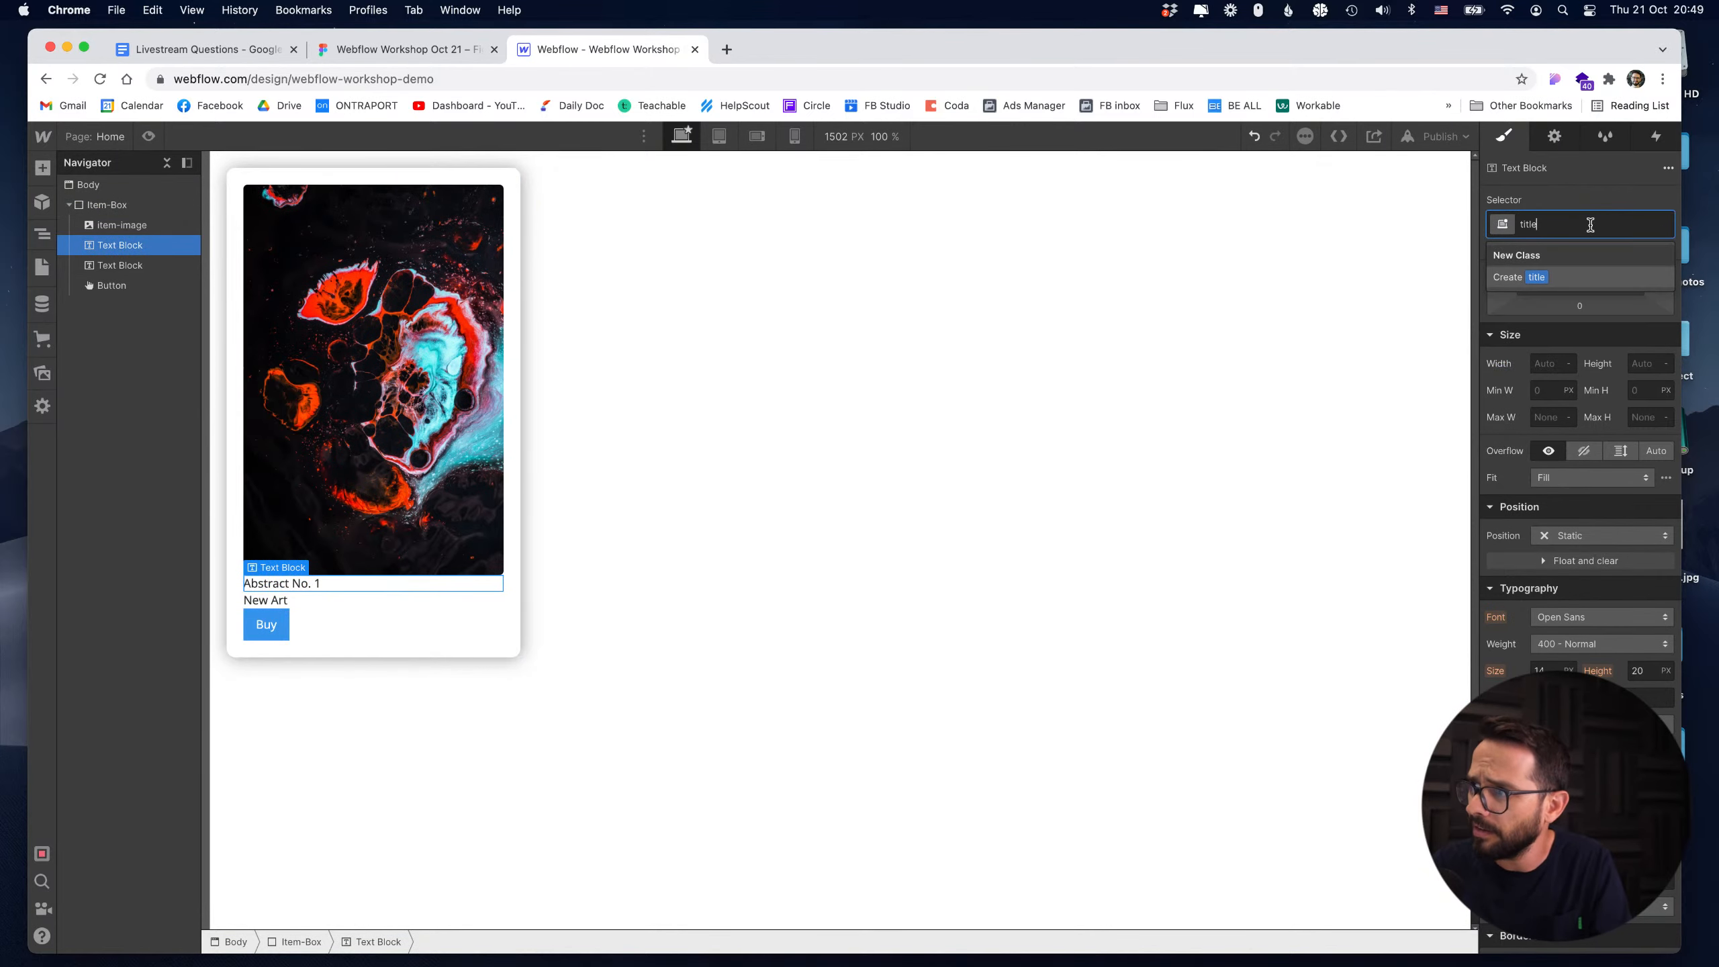
key(Return)
click(1601, 643)
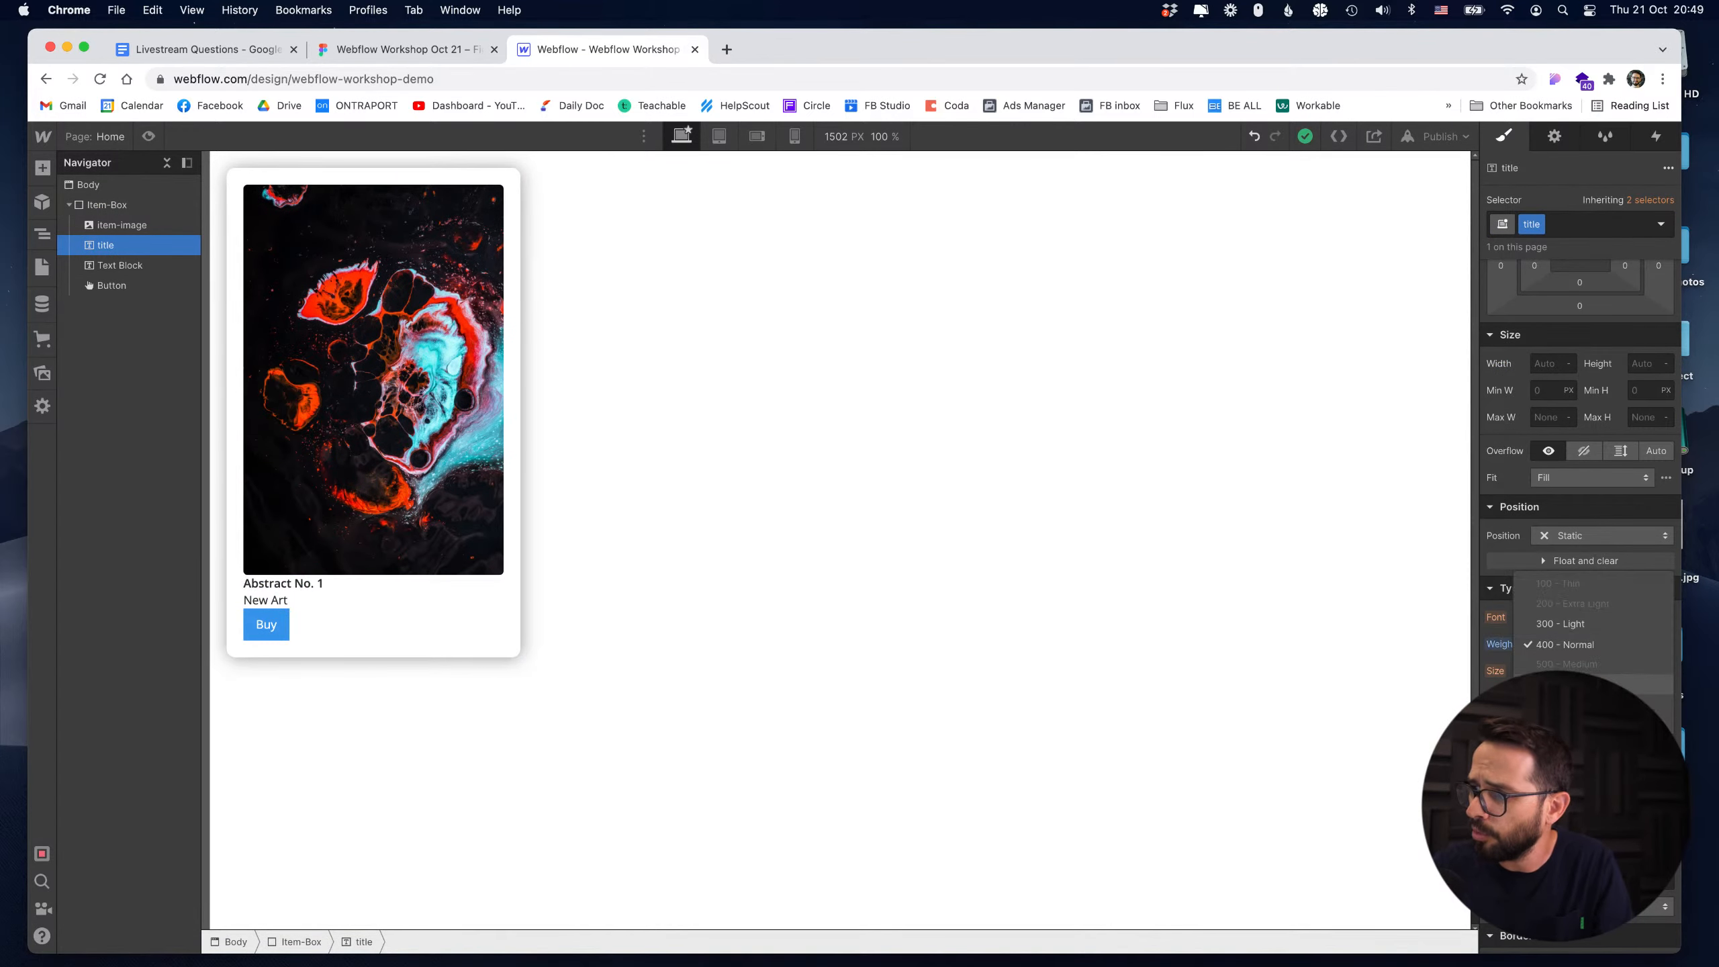
click(1593, 704)
Set the title's top and bottom margins to 4 px.
scroll(1605, 292, up, 3)
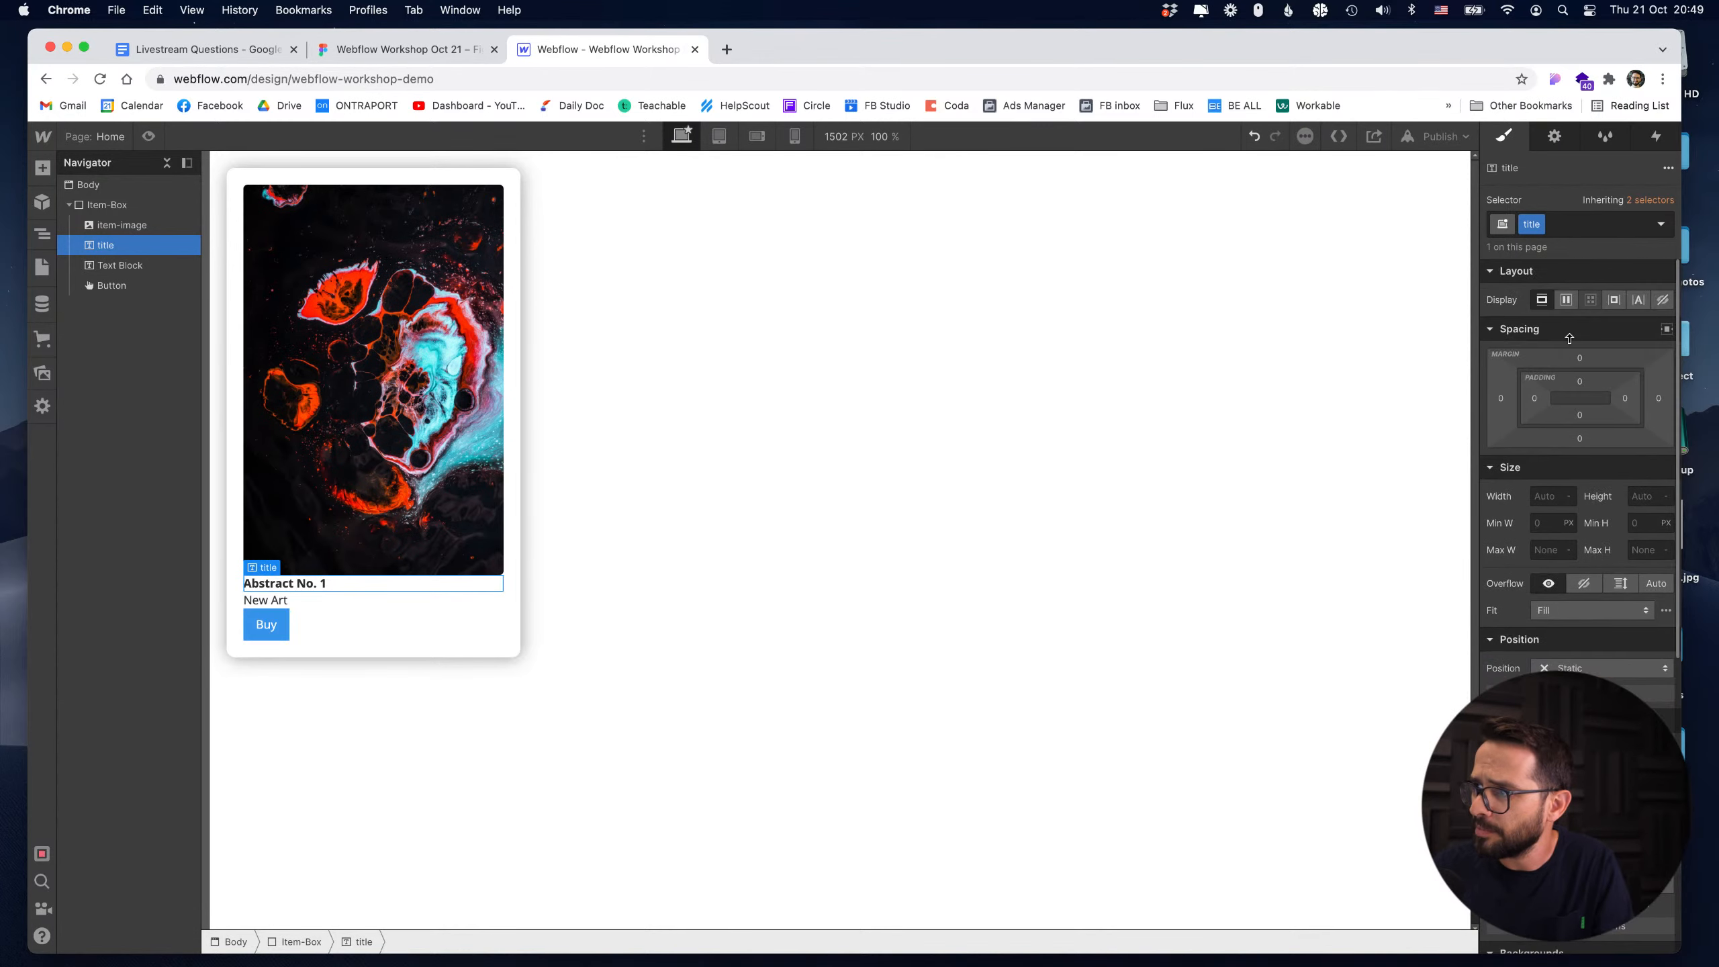
click(1578, 356)
drag(1579, 356, 1578, 339)
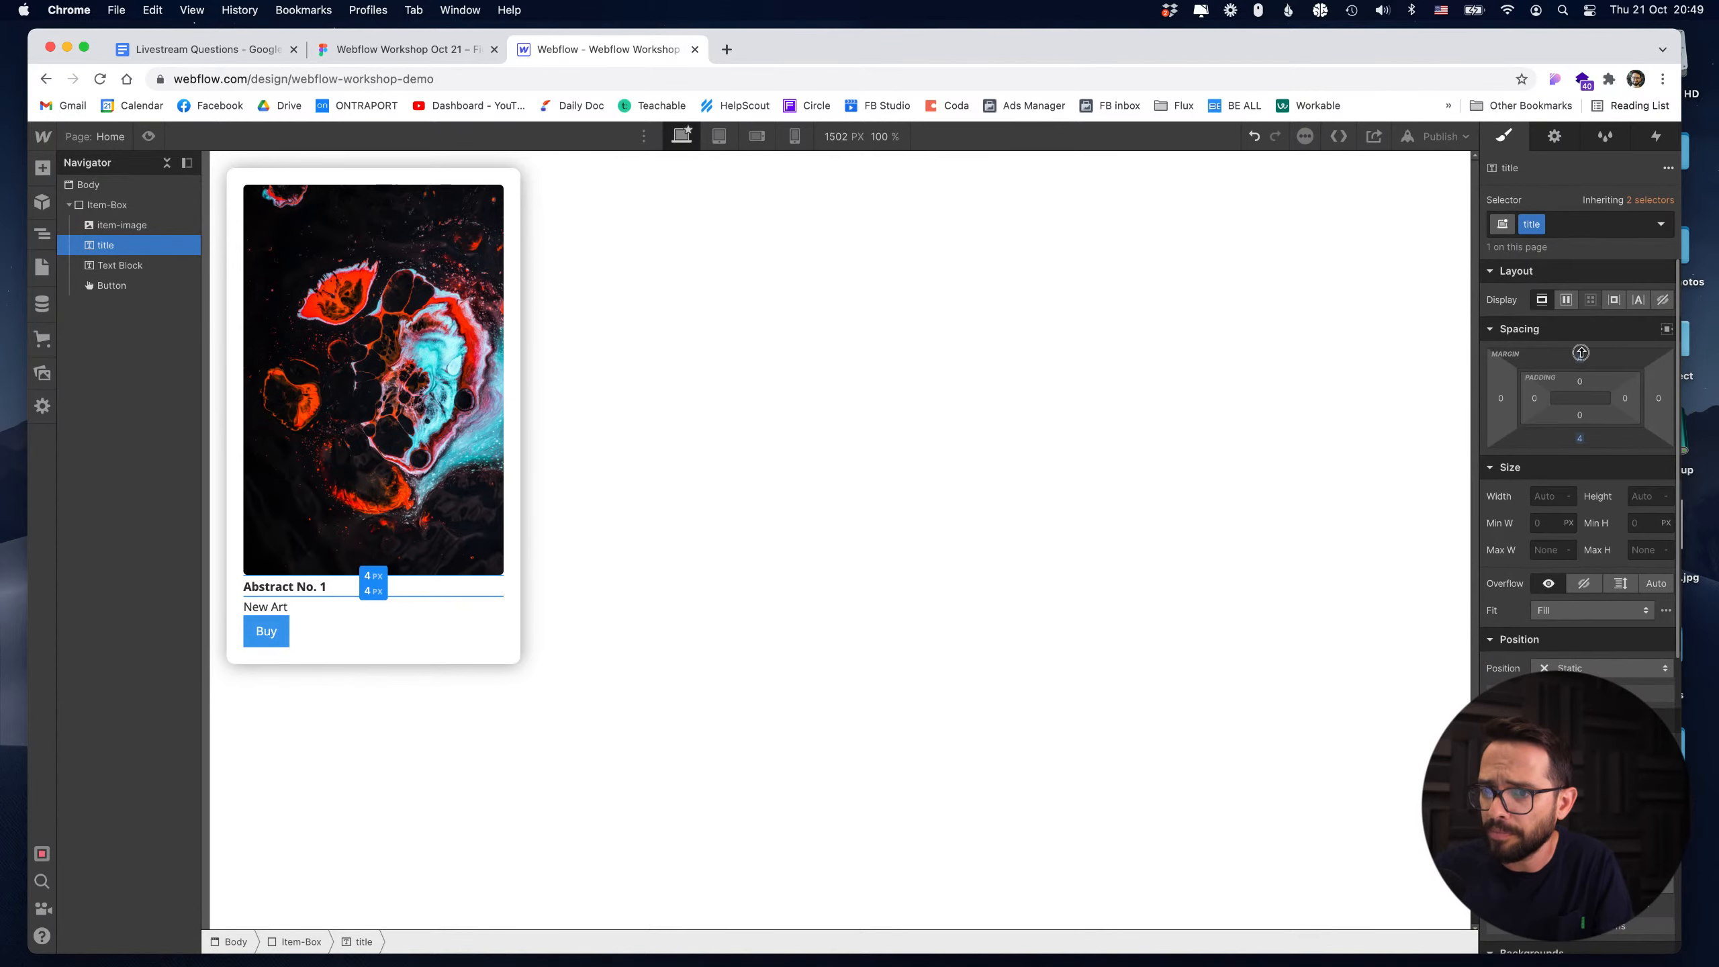
Give the Buy button the new class "button" and a black background color.
click(266, 630)
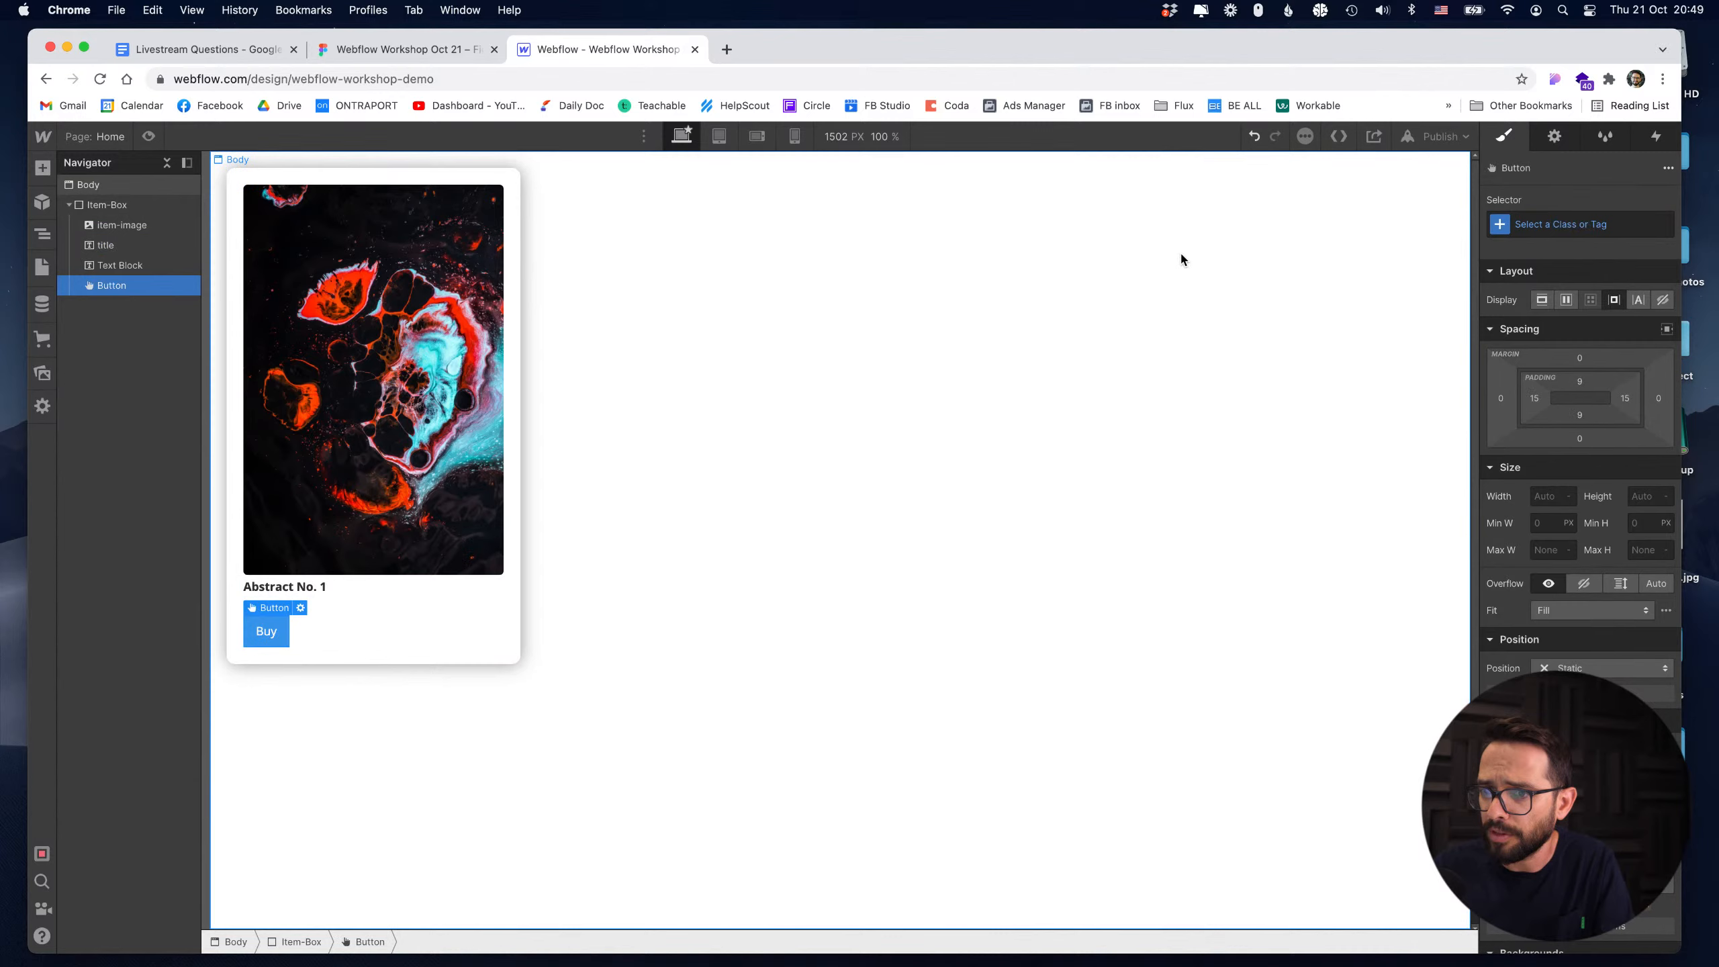
click(1547, 220)
text(button)
key(Return)
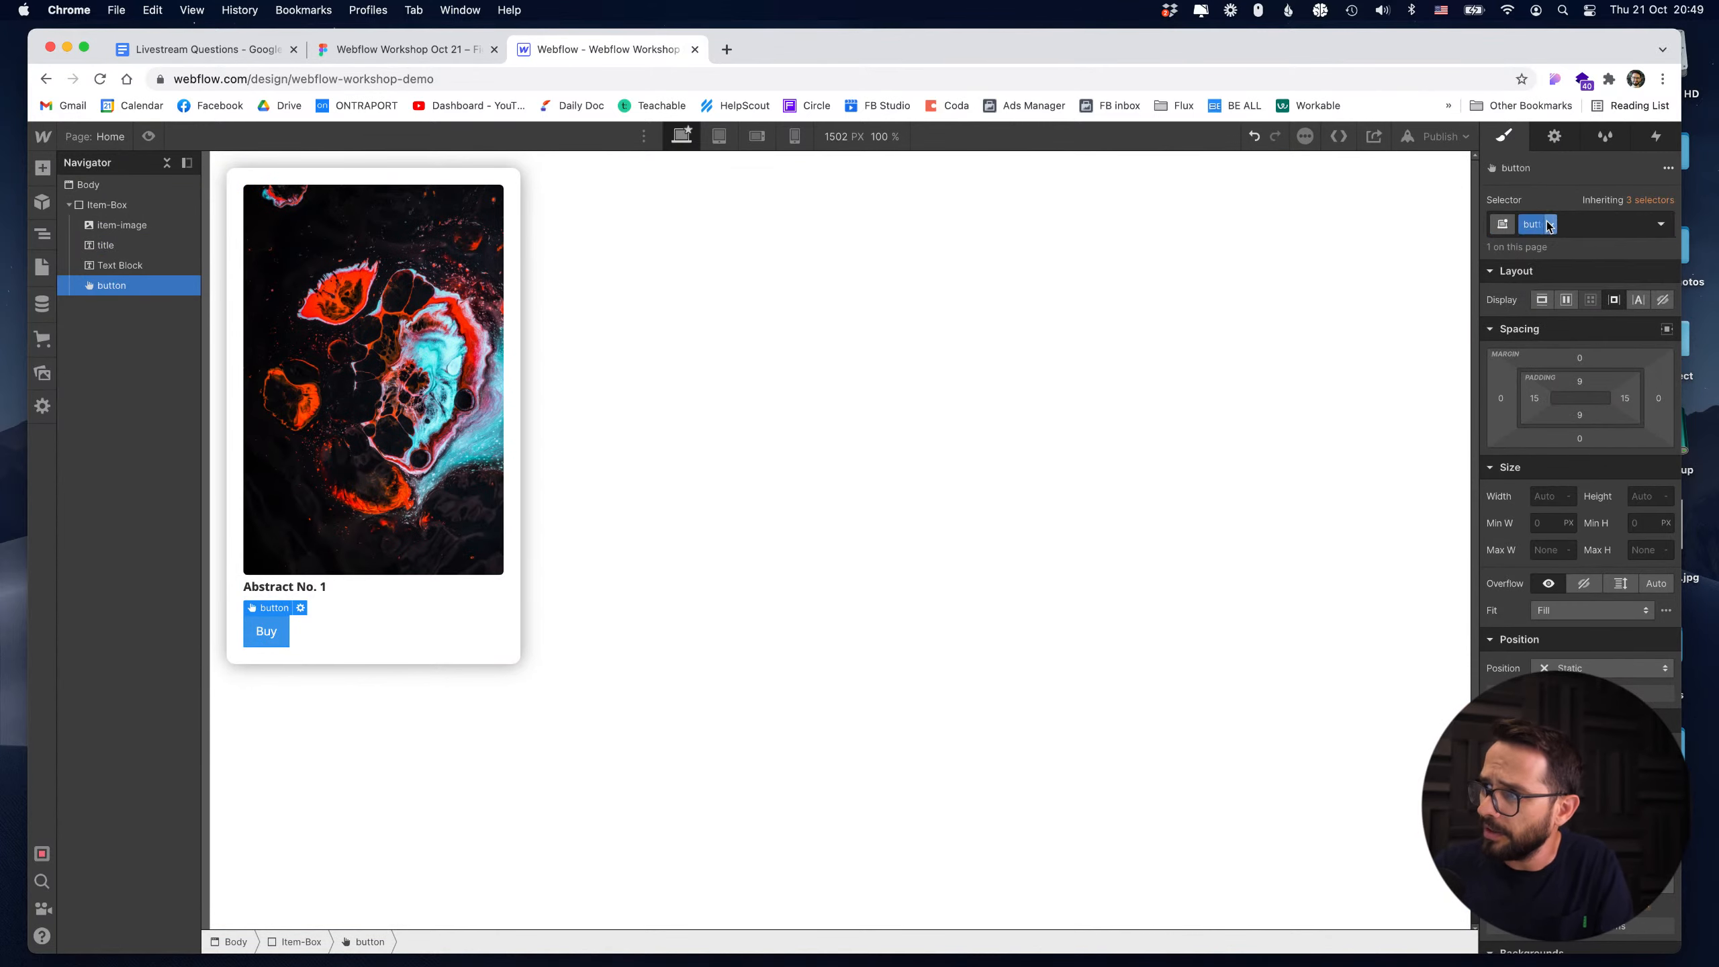
scroll(1524, 558, down, 7)
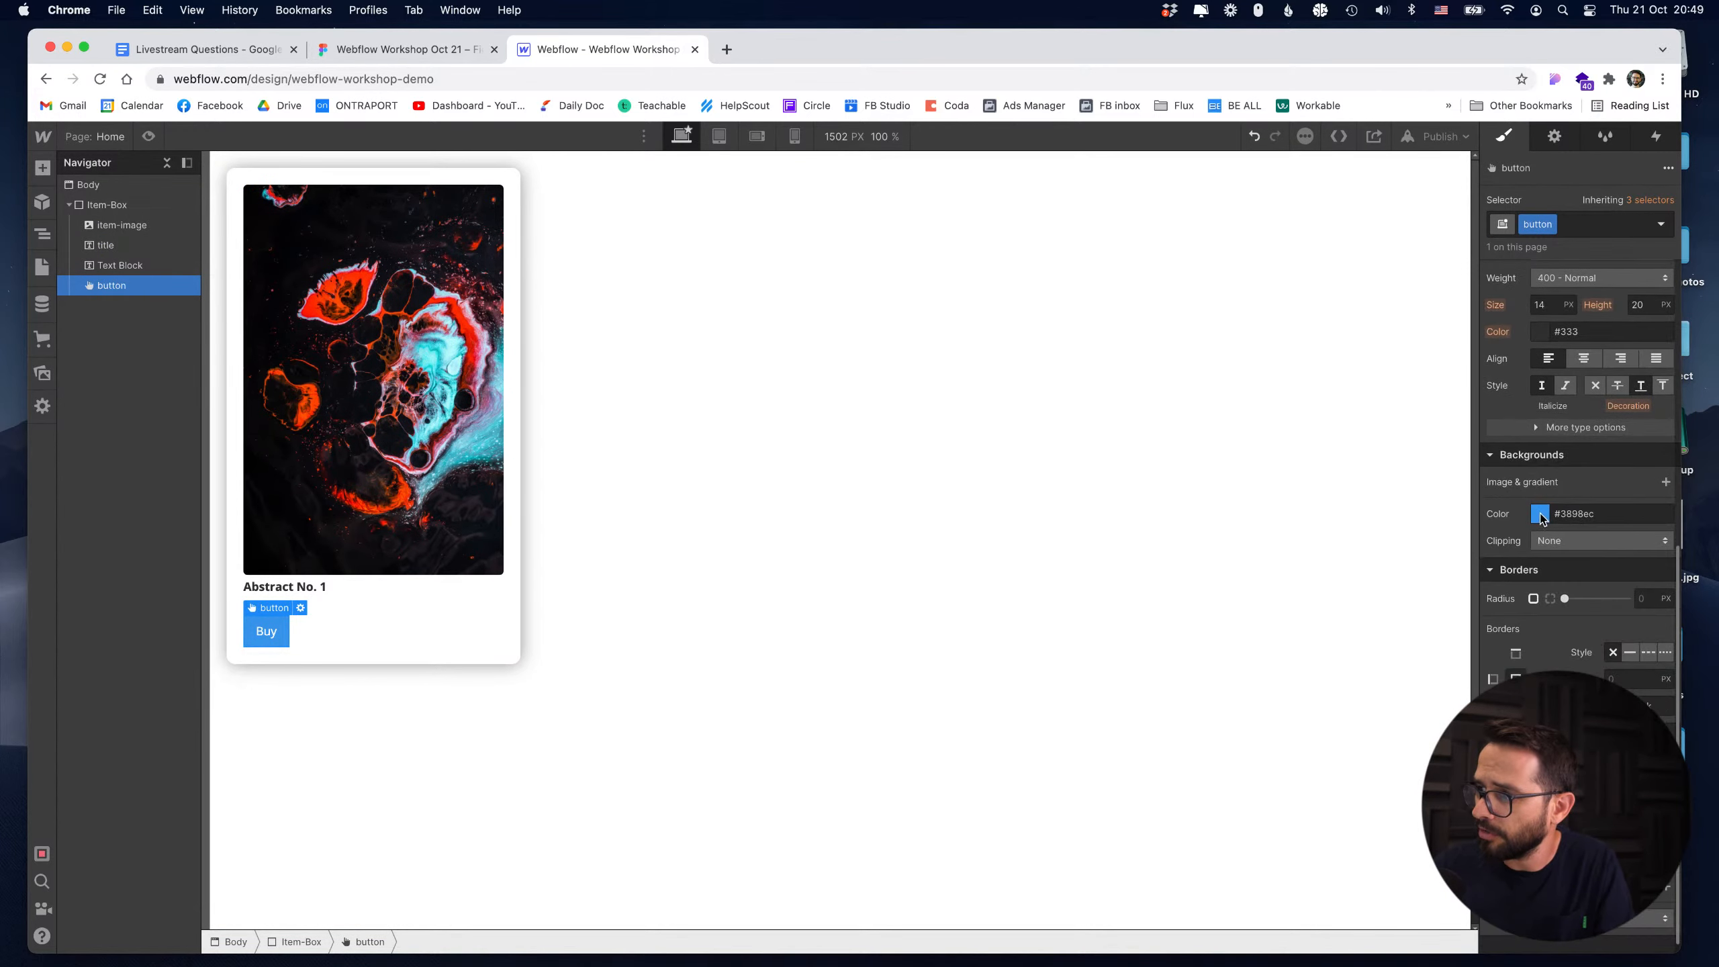
click(1538, 514)
drag(1575, 580, 1377, 767)
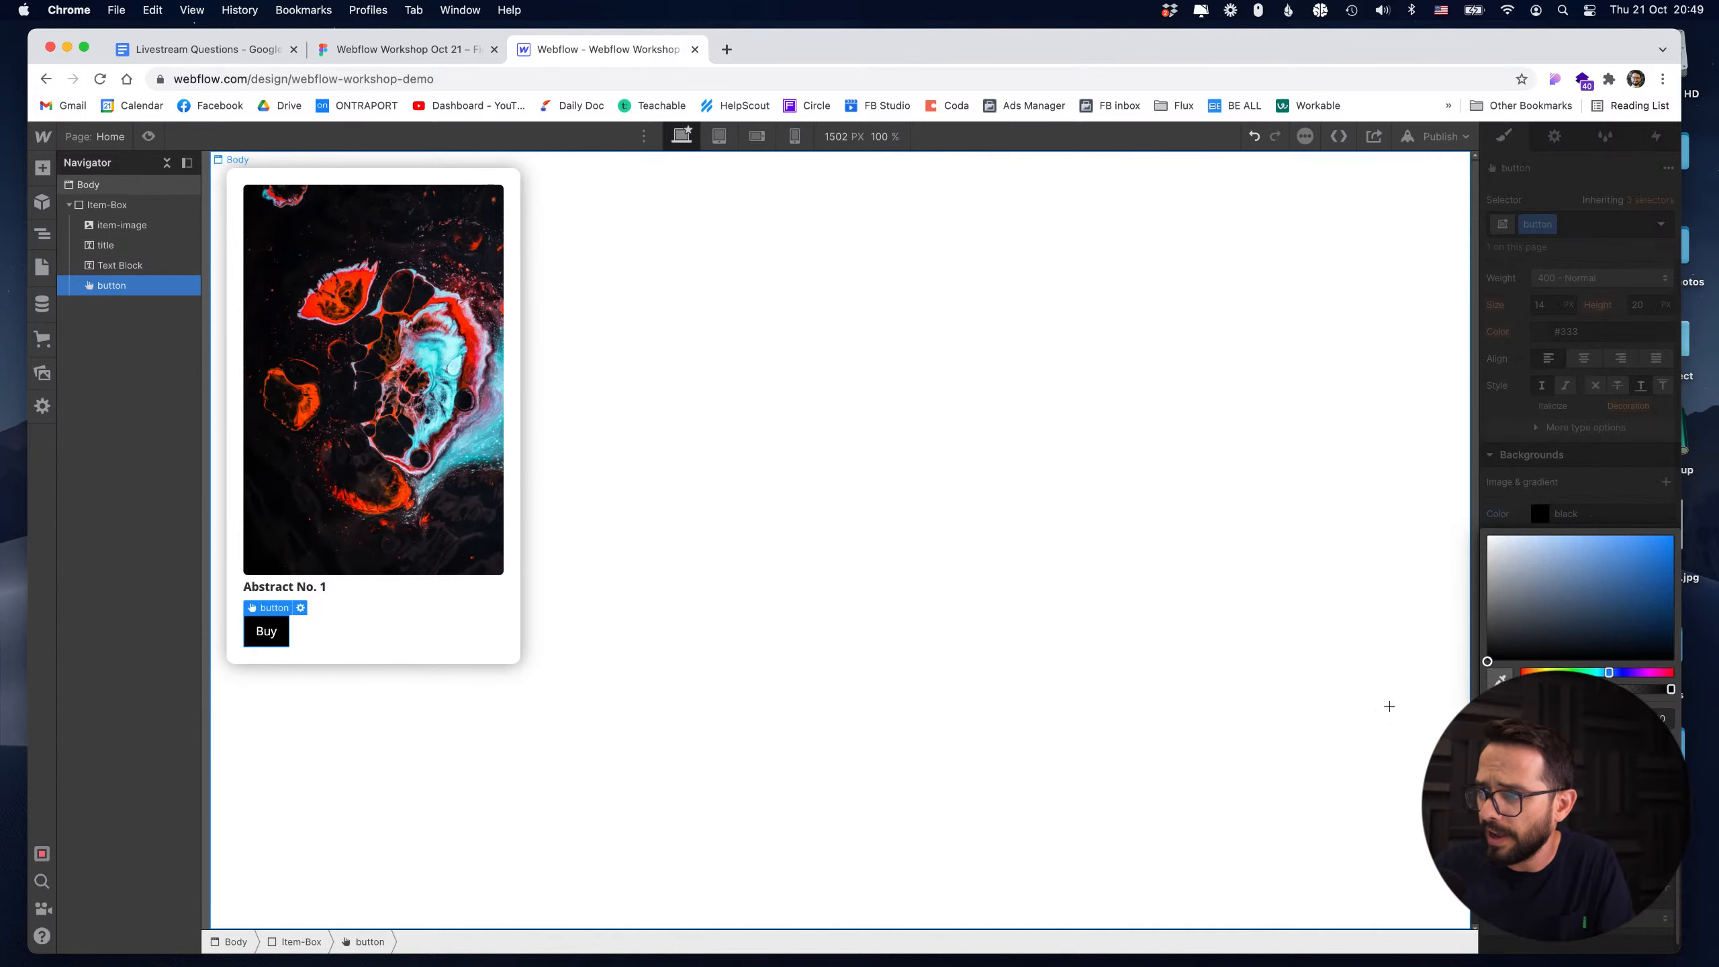
click(1555, 431)
Set the Buy button's border radius to 5 px.
scroll(1569, 541, down, 1)
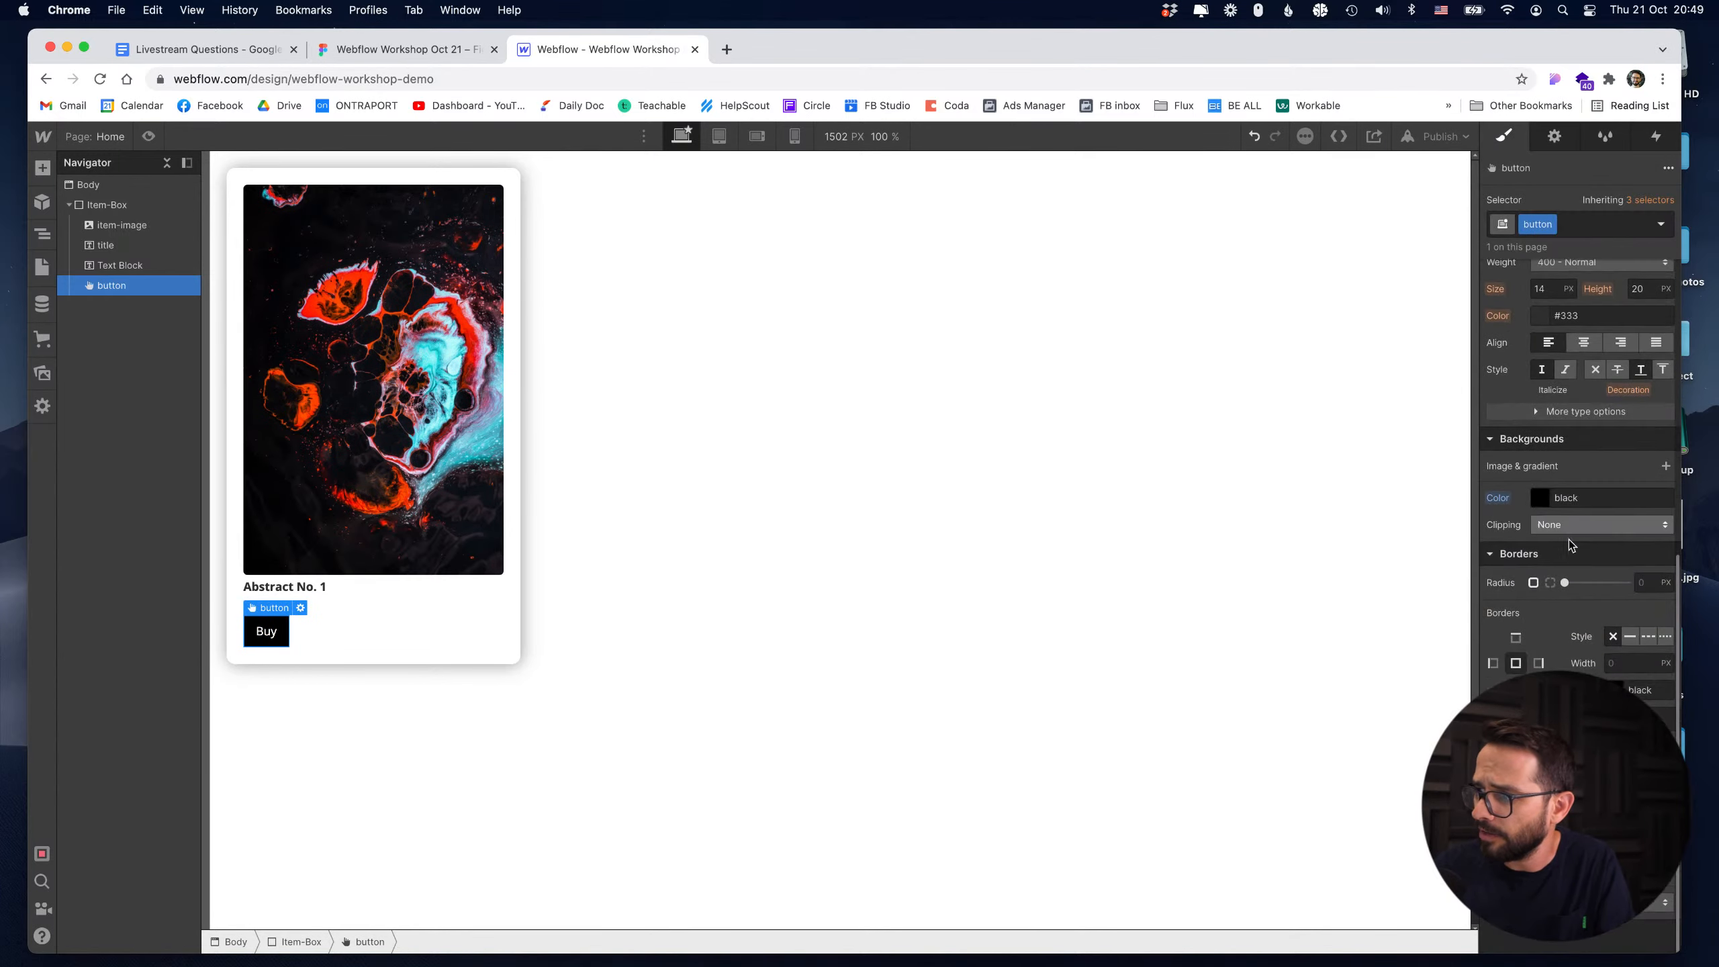
click(1642, 583)
text(5)
click(1293, 612)
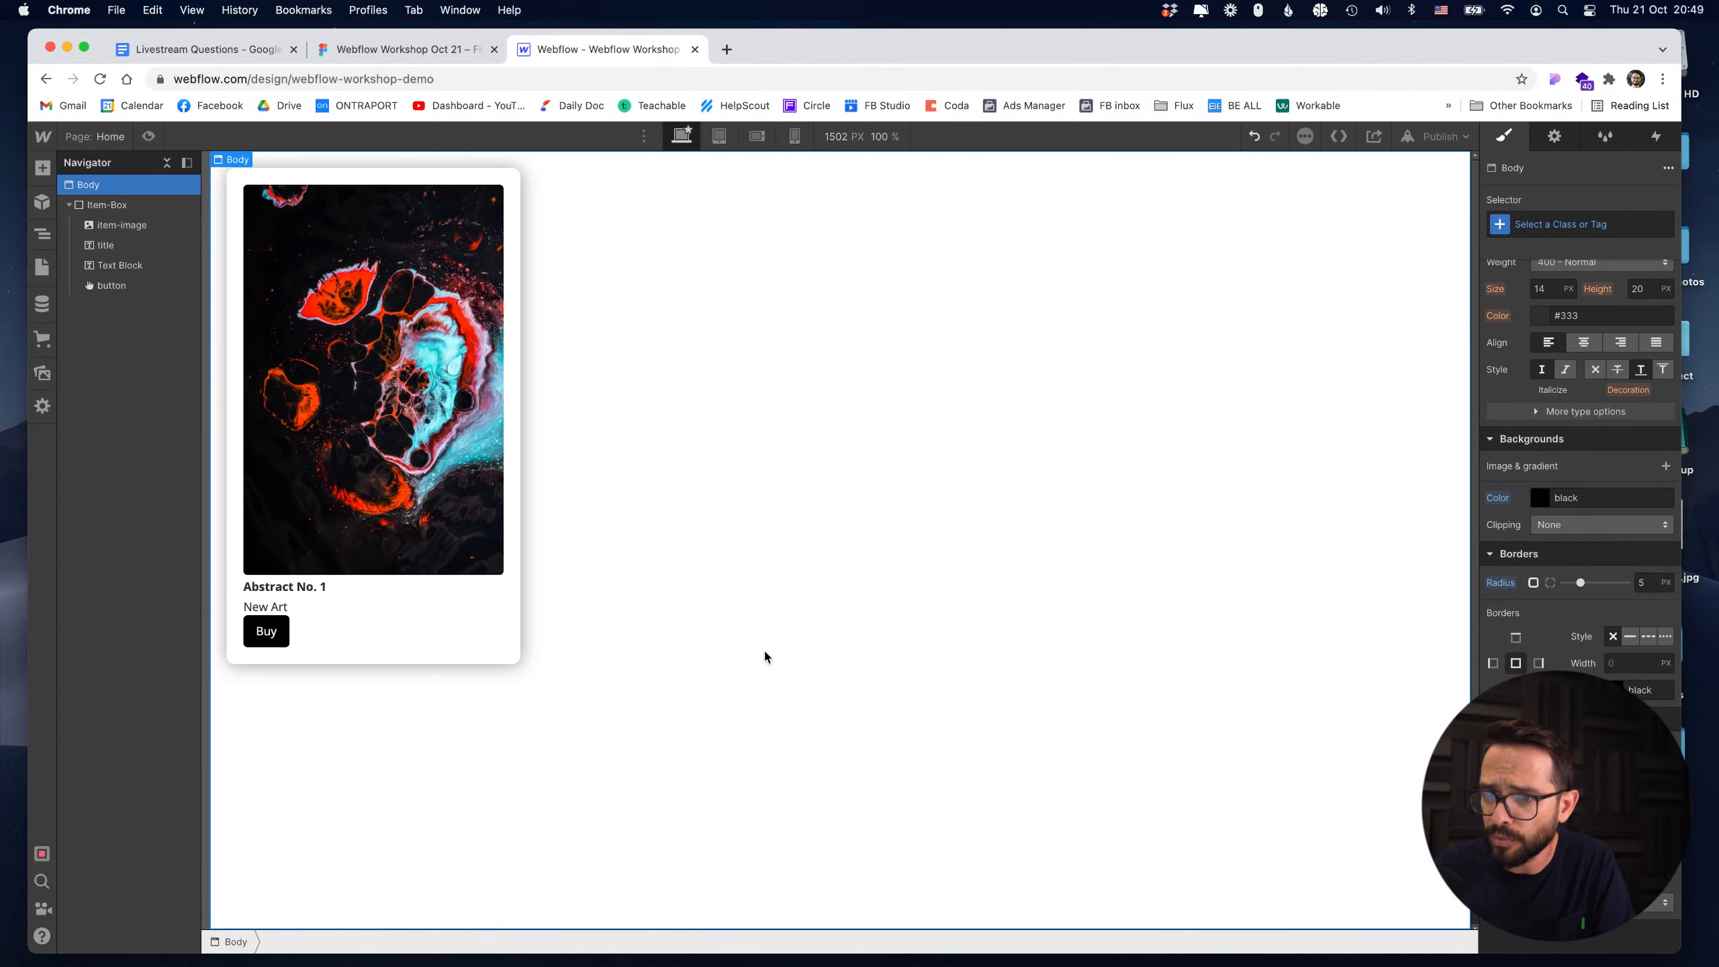
Check the BUY button's proportions in Figma and set the Webflow button's left and right padding to 40 px.
click(280, 633)
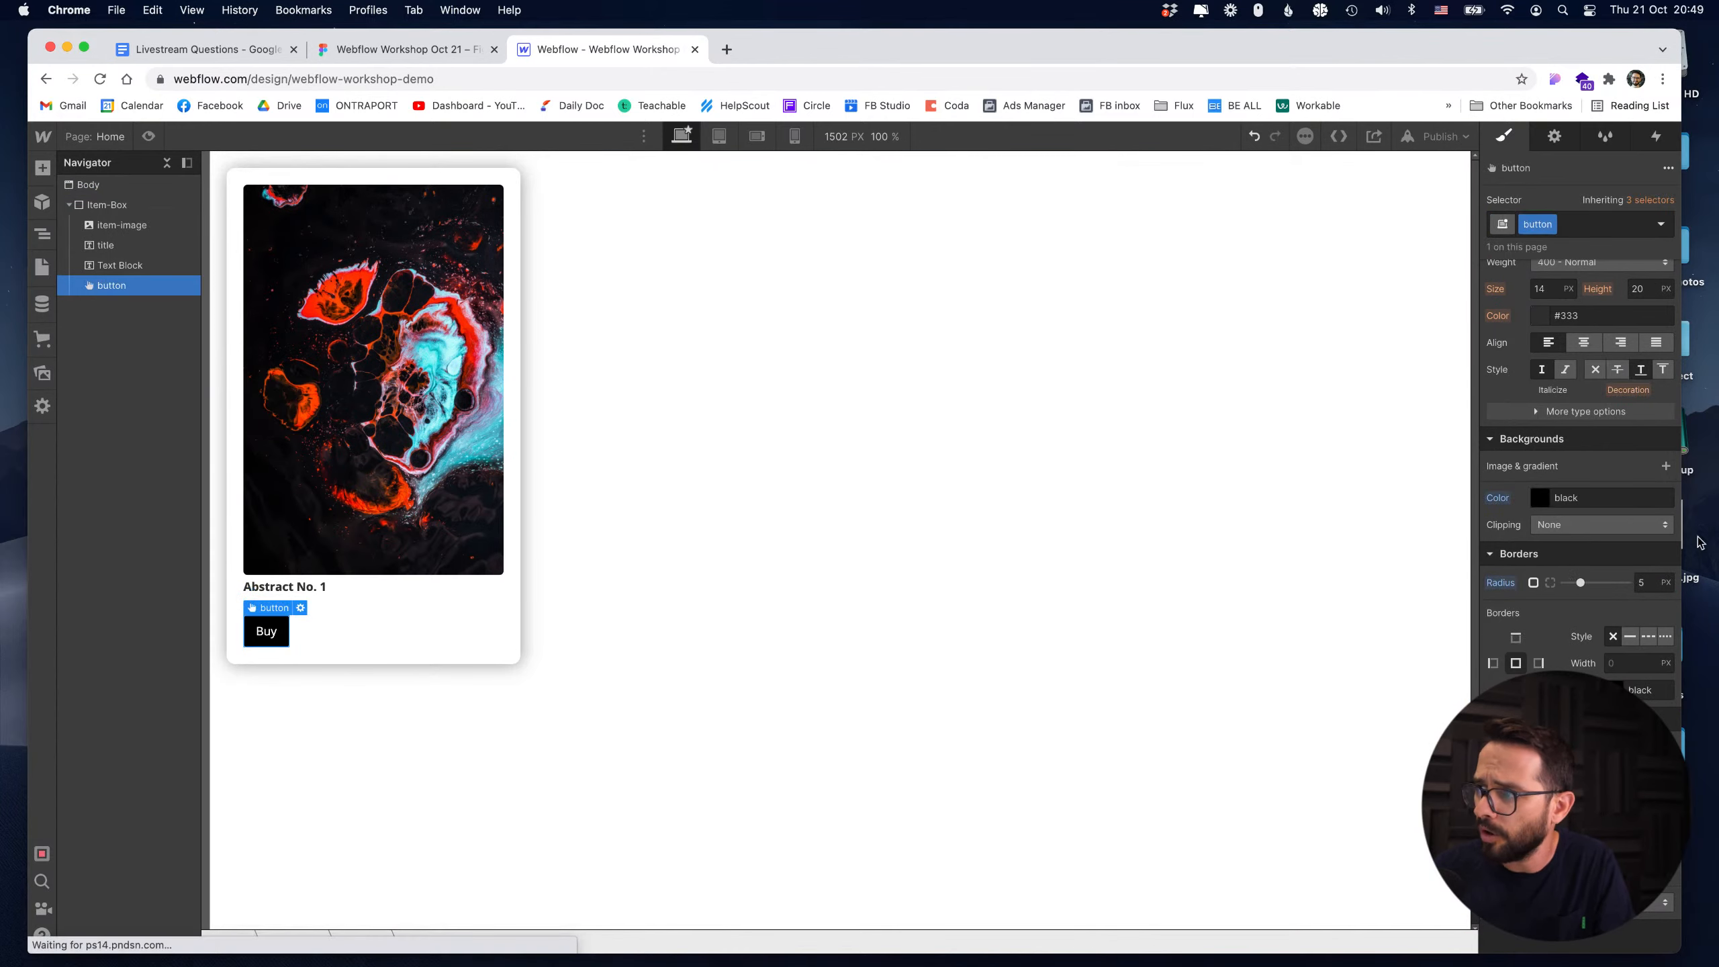
scroll(1558, 472, up, 8)
click(405, 50)
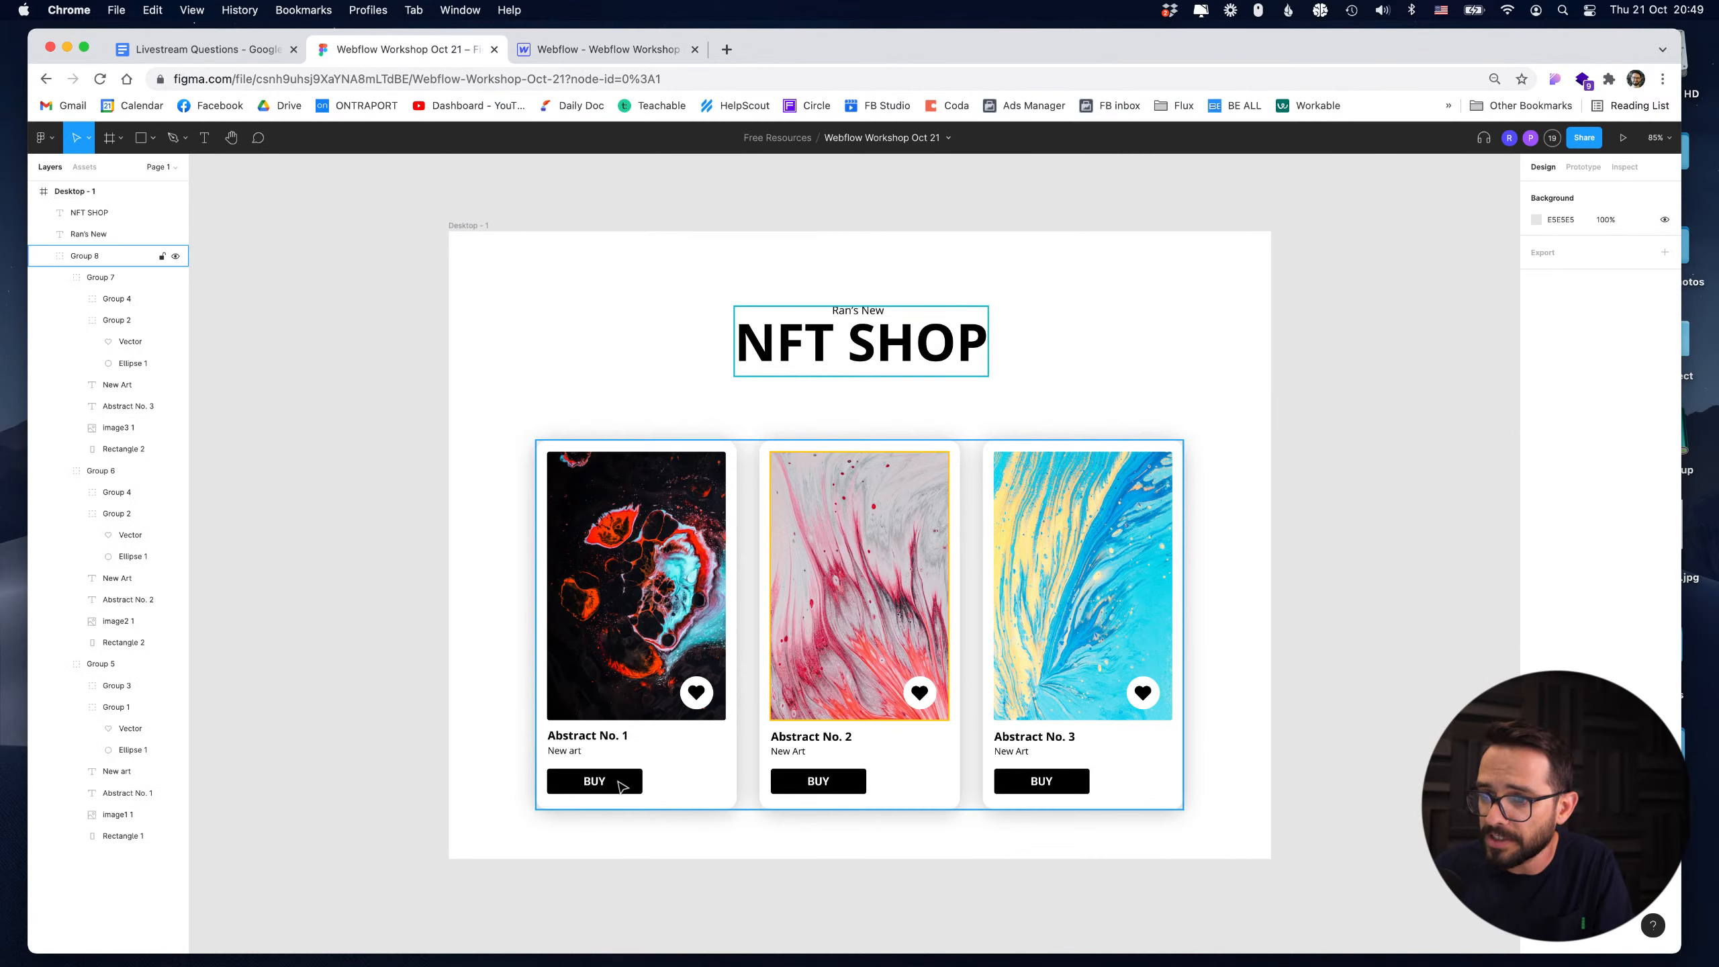
click(602, 49)
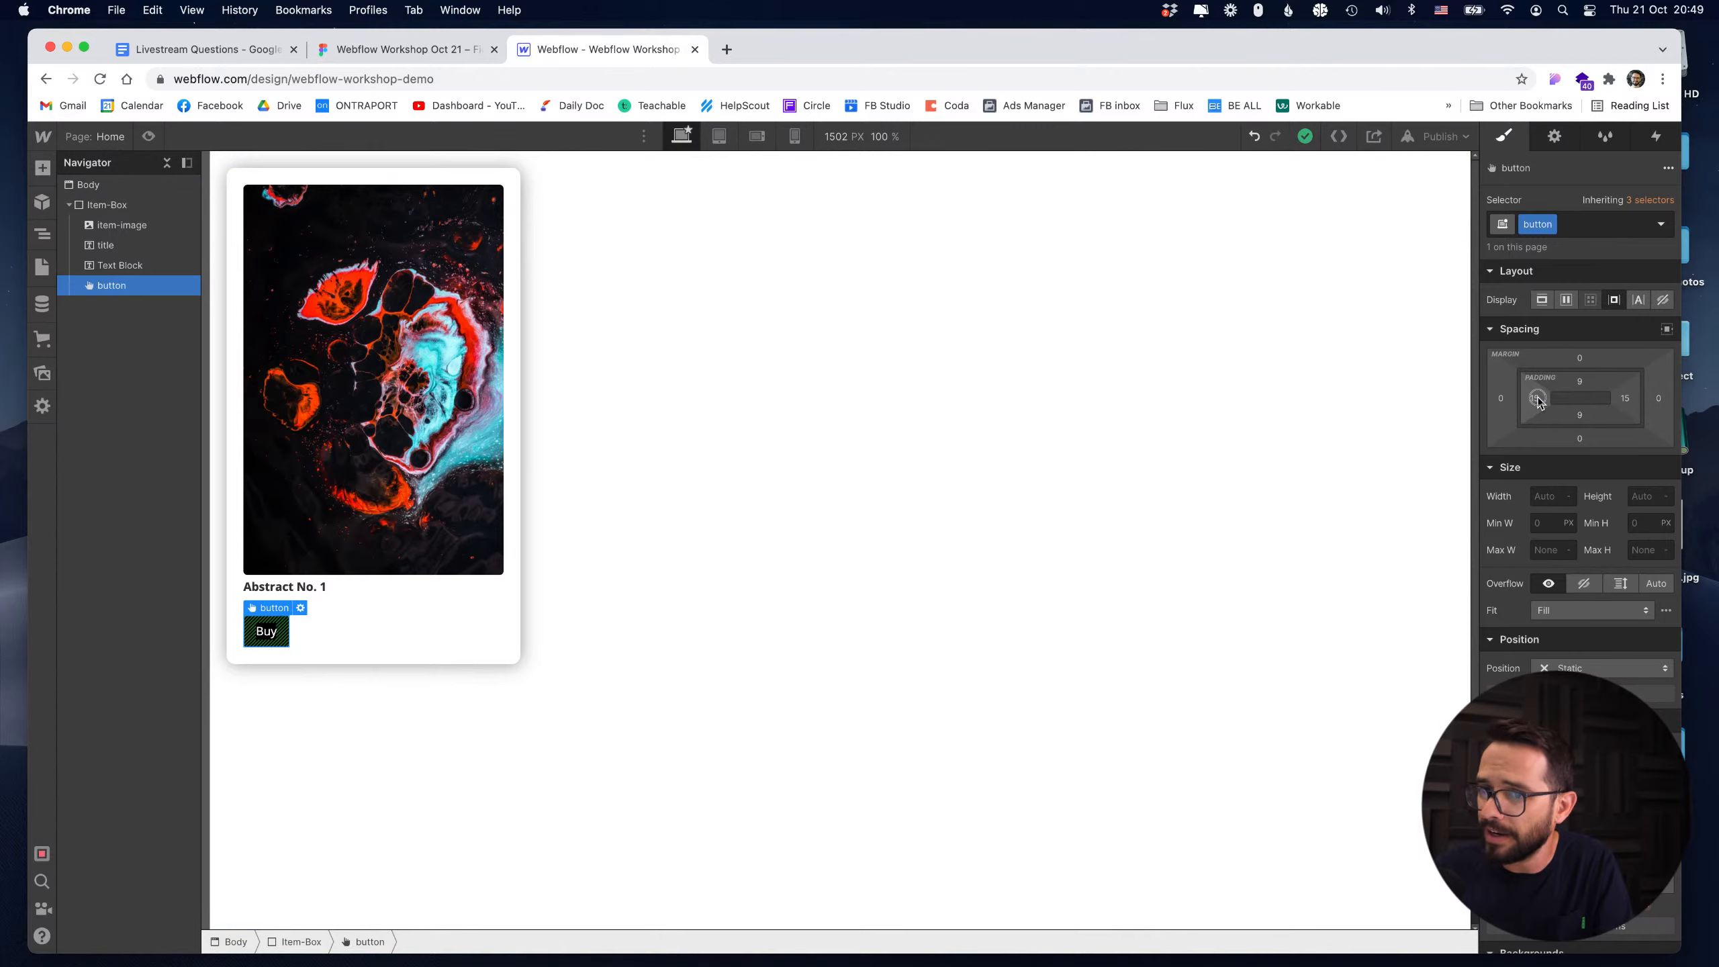
drag(1538, 400, 1556, 393)
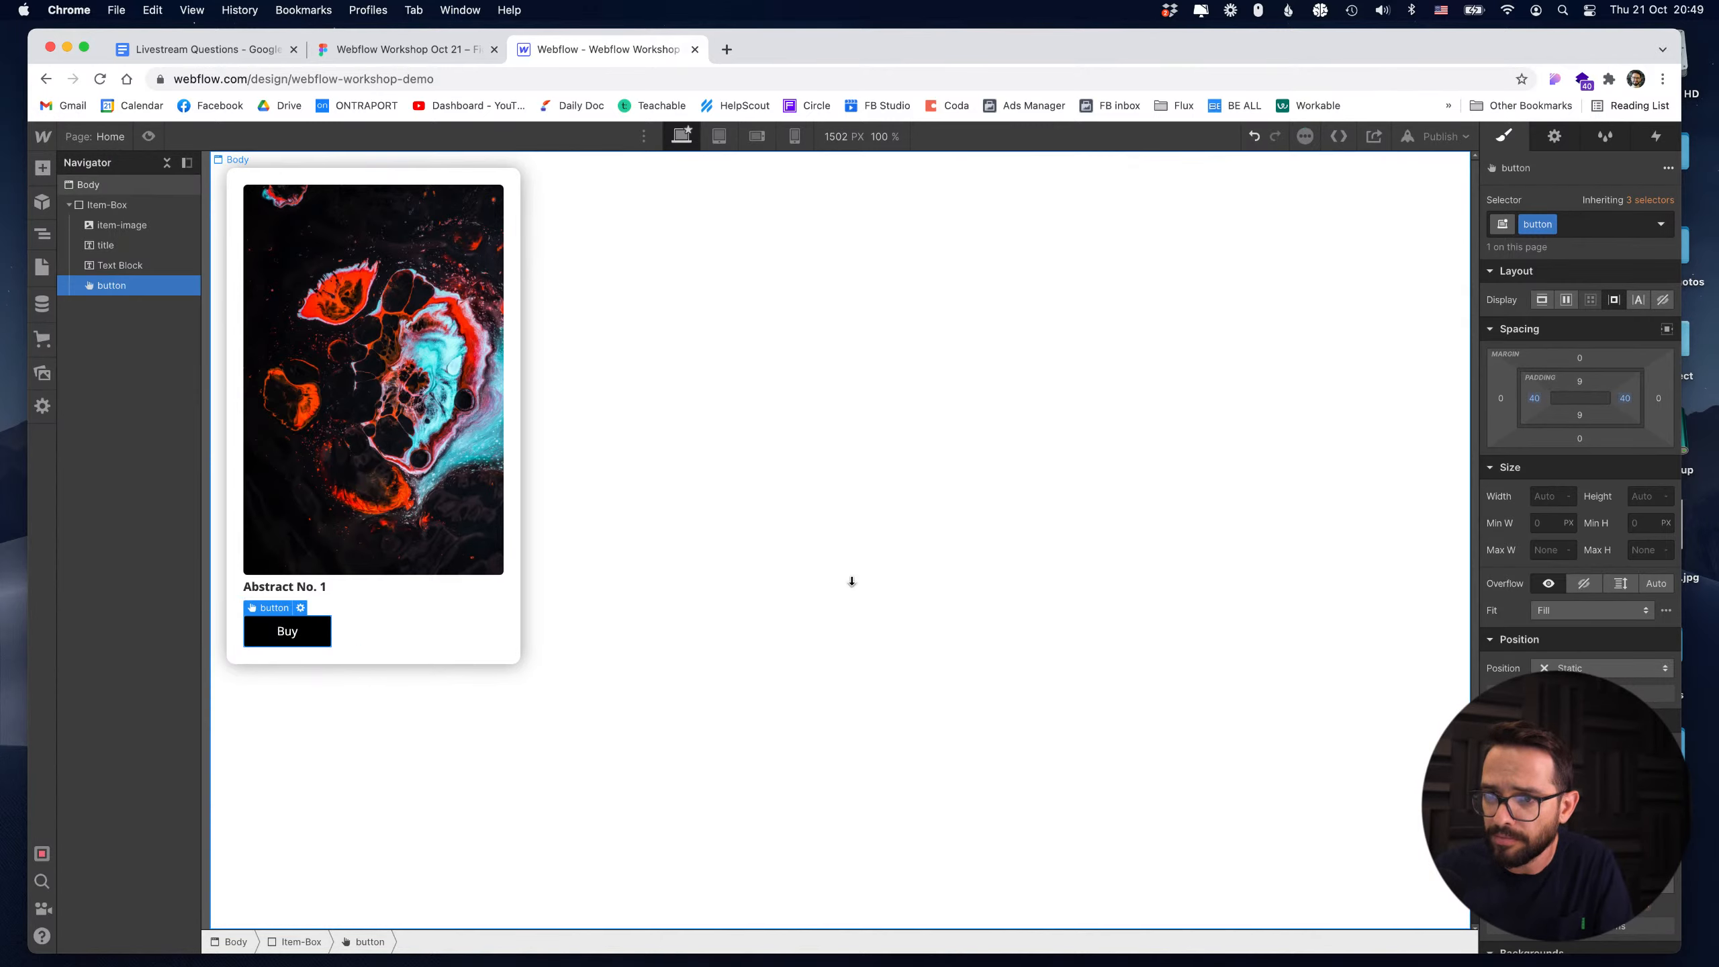
Add a top margin to the Buy button to separate it from the "New Art" text.
click(312, 461)
click(323, 629)
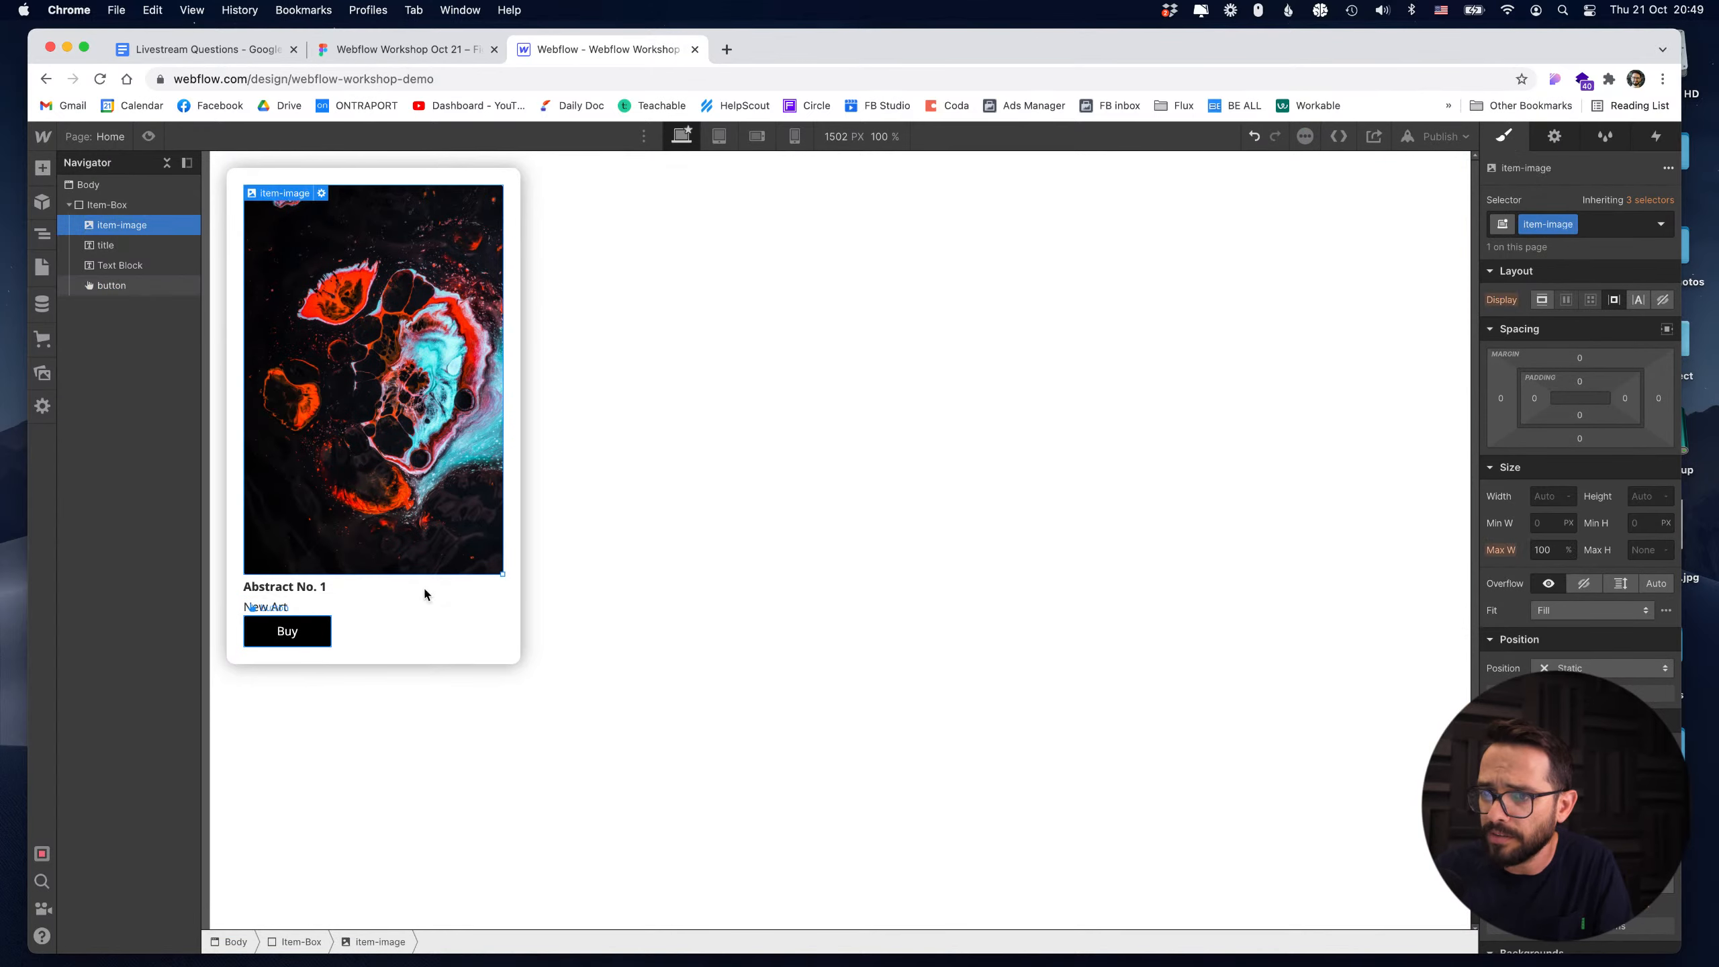
drag(1605, 356, 1609, 349)
click(894, 384)
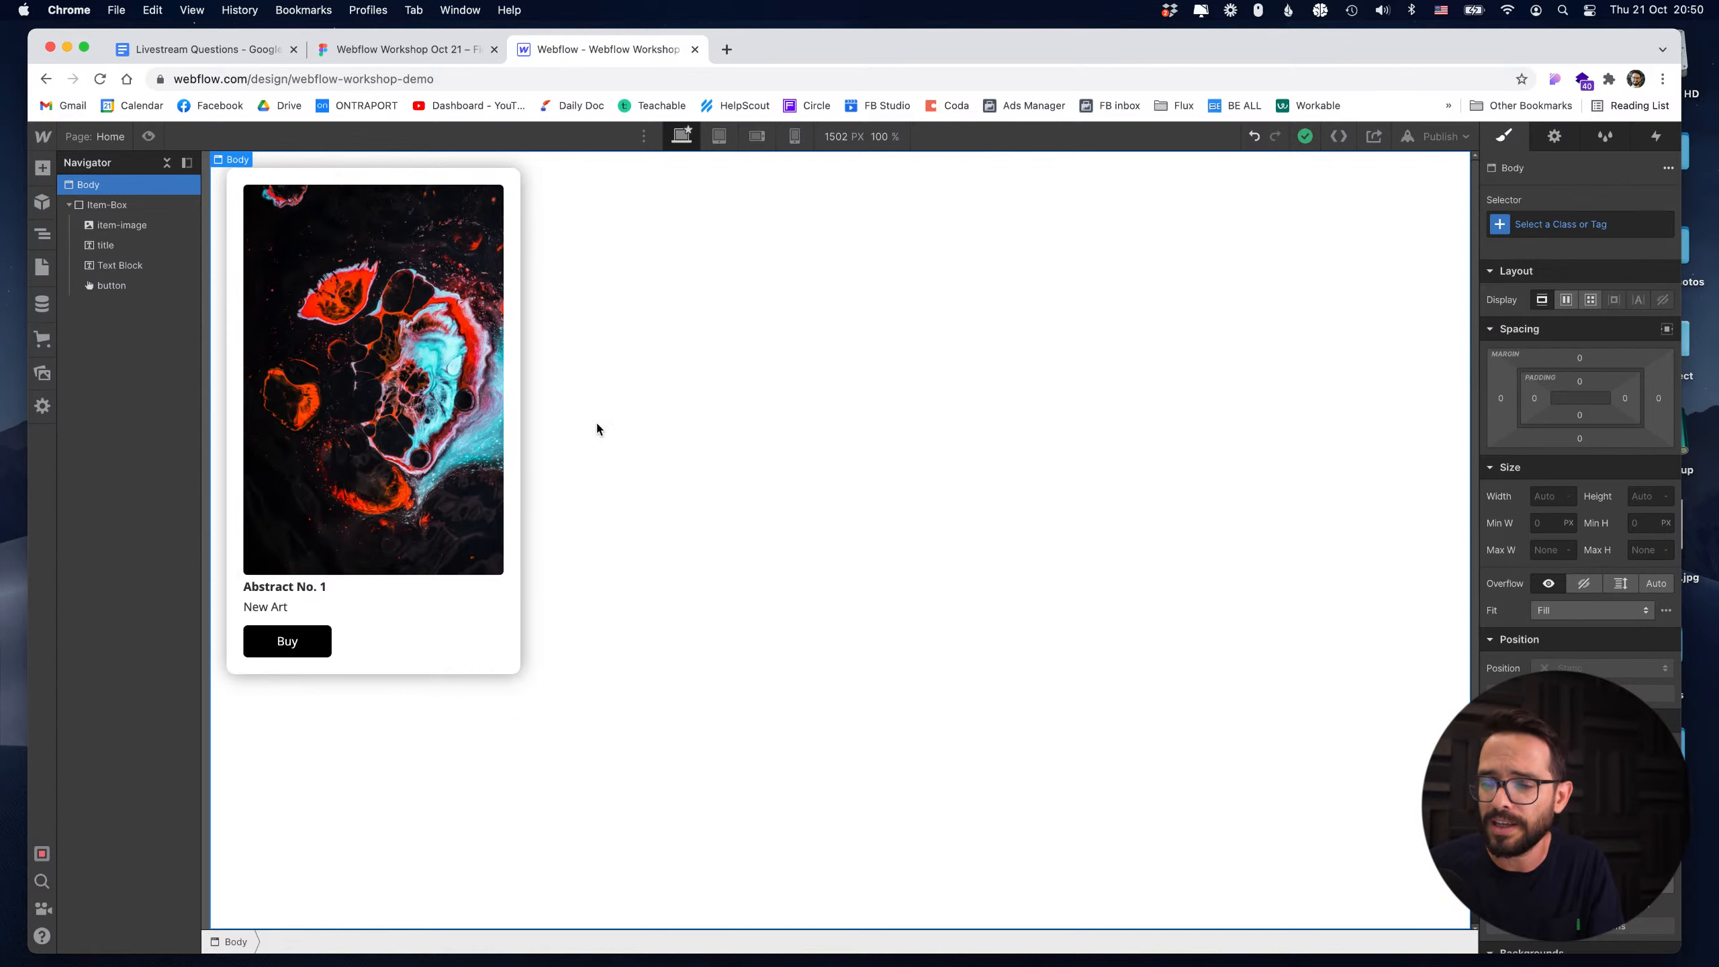
Switch to the Keynote presentation and play the layout slides up to "So how do they do this?", then exit the slideshow.
key(super+Tab)
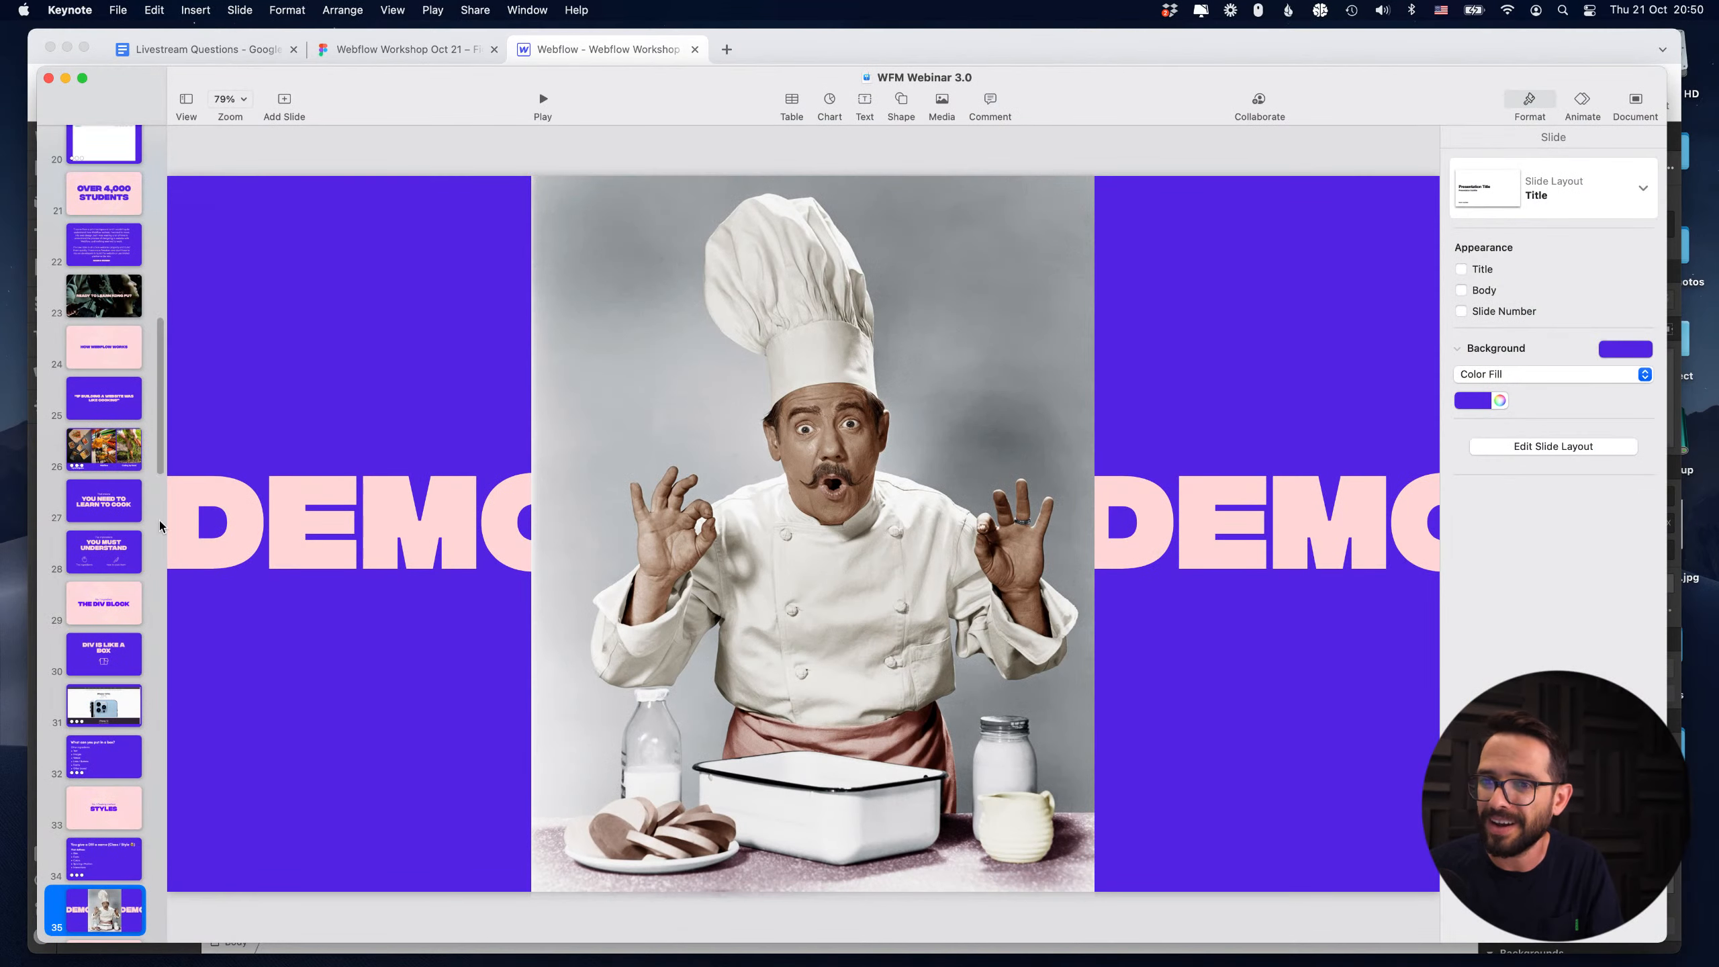
click(539, 101)
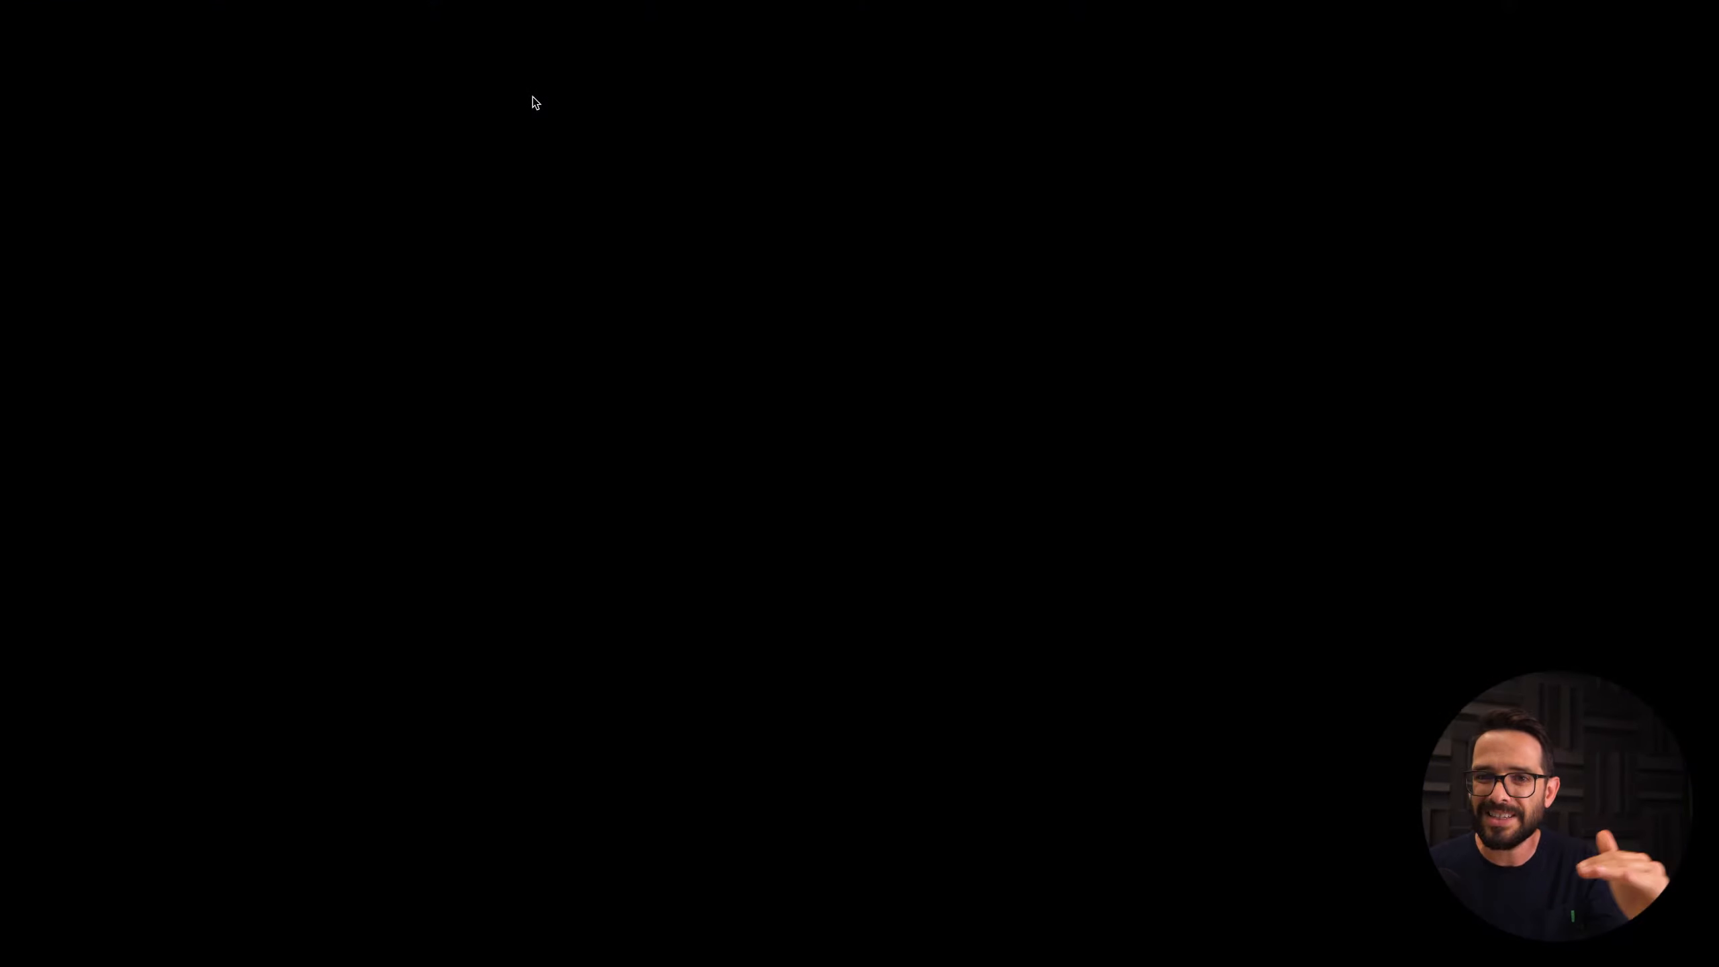
key(Right)
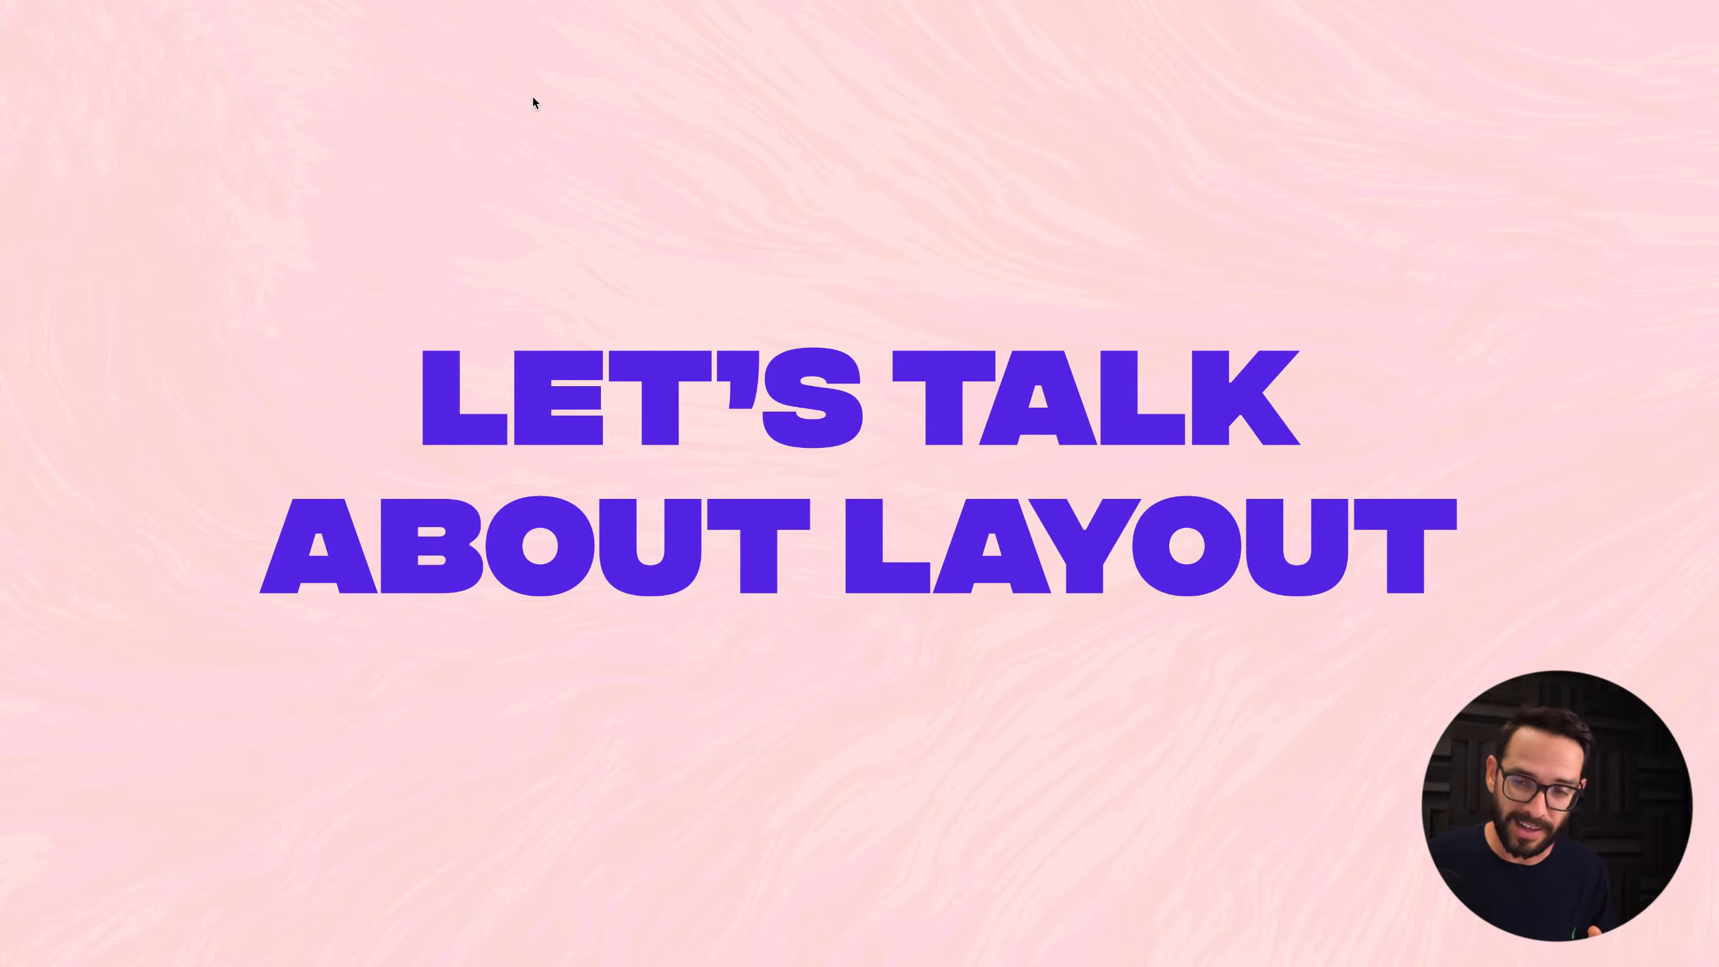
key(Right)
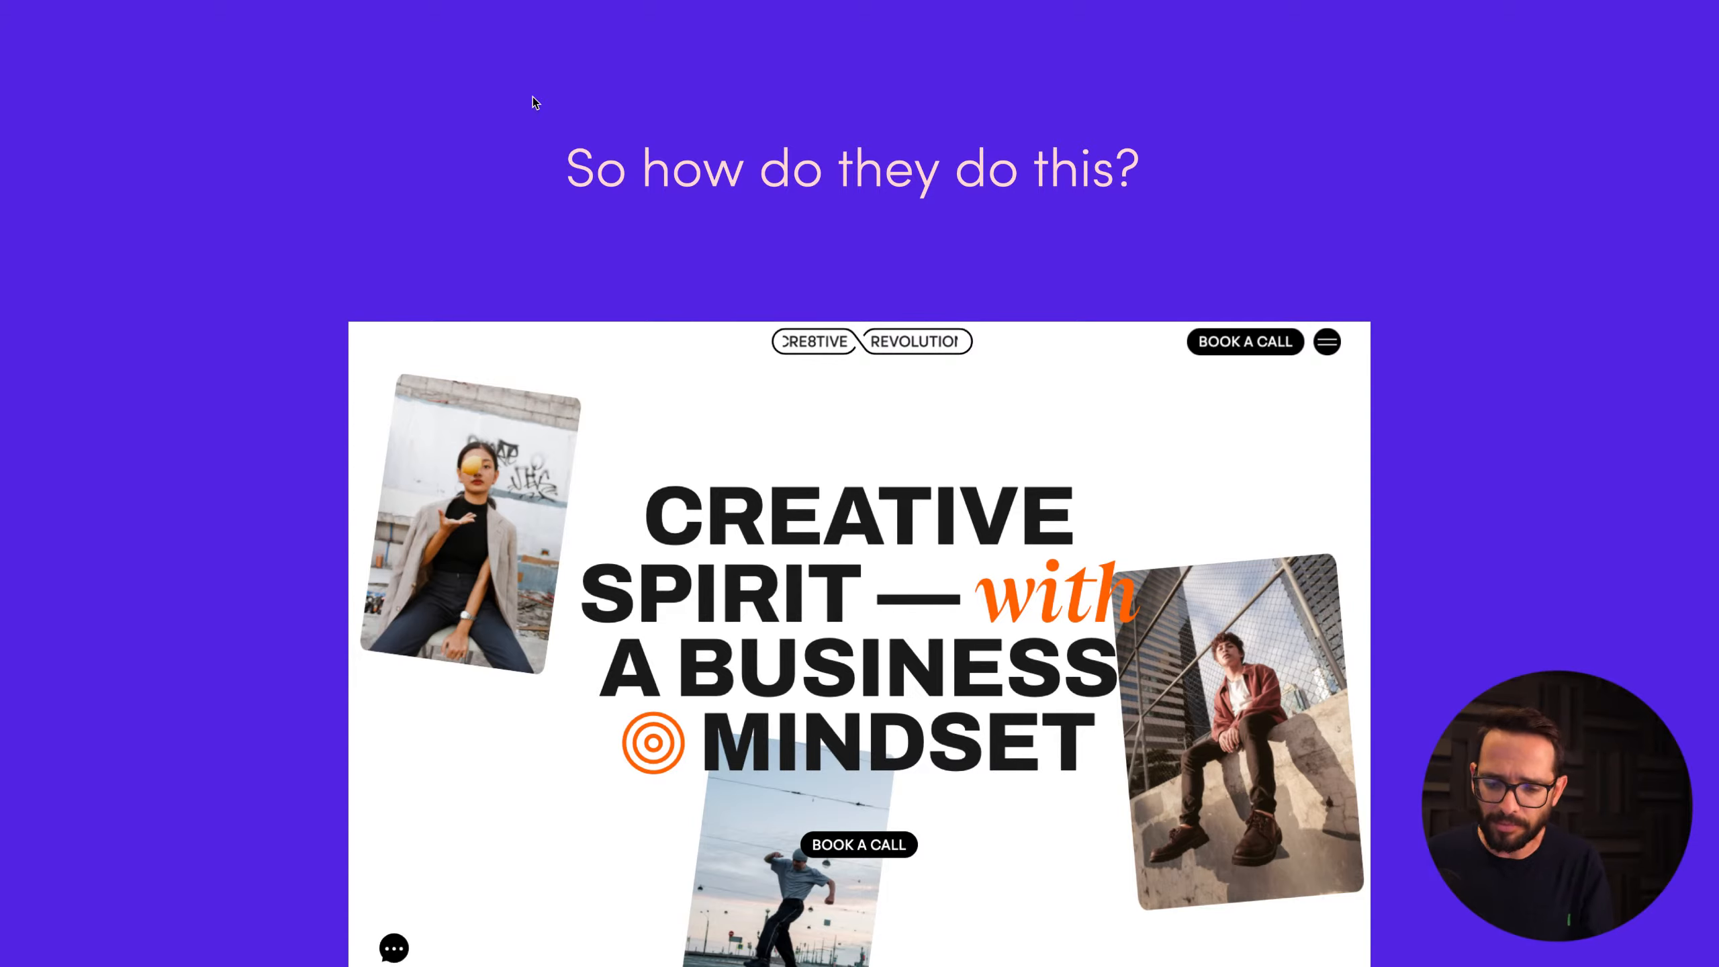
key(Escape)
Return to Webflow, collapse the Item-Box in the element tree, and paste two copies of it into the page body.
click(543, 49)
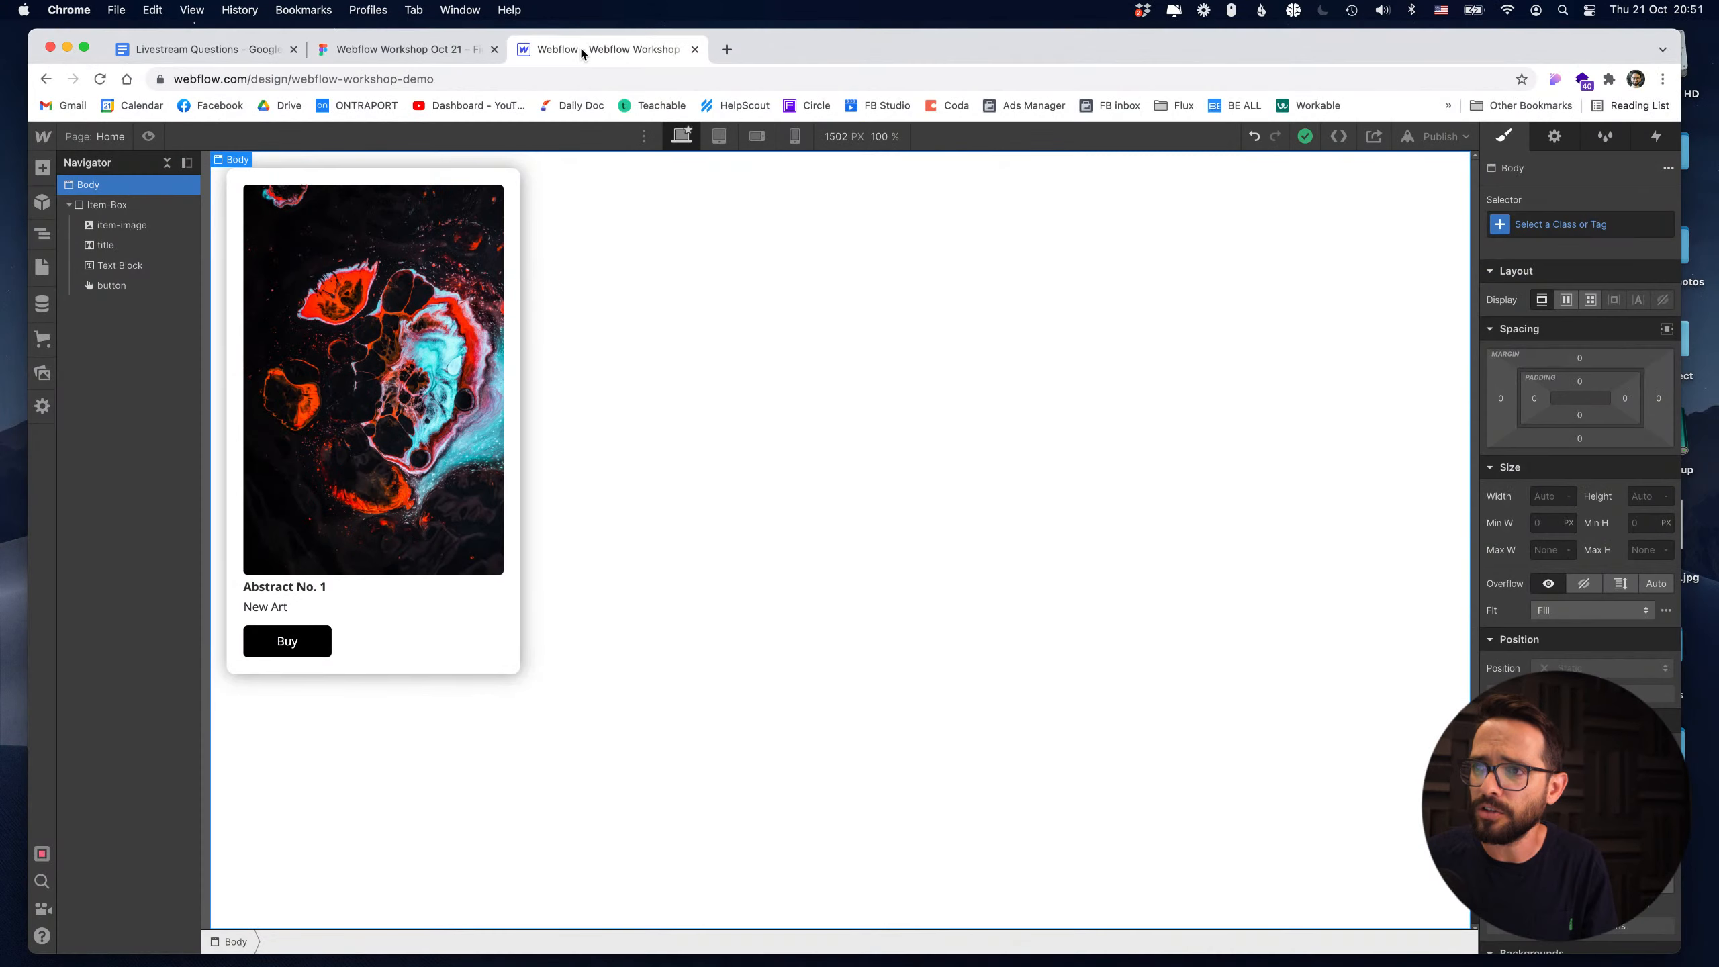
click(103, 207)
click(69, 205)
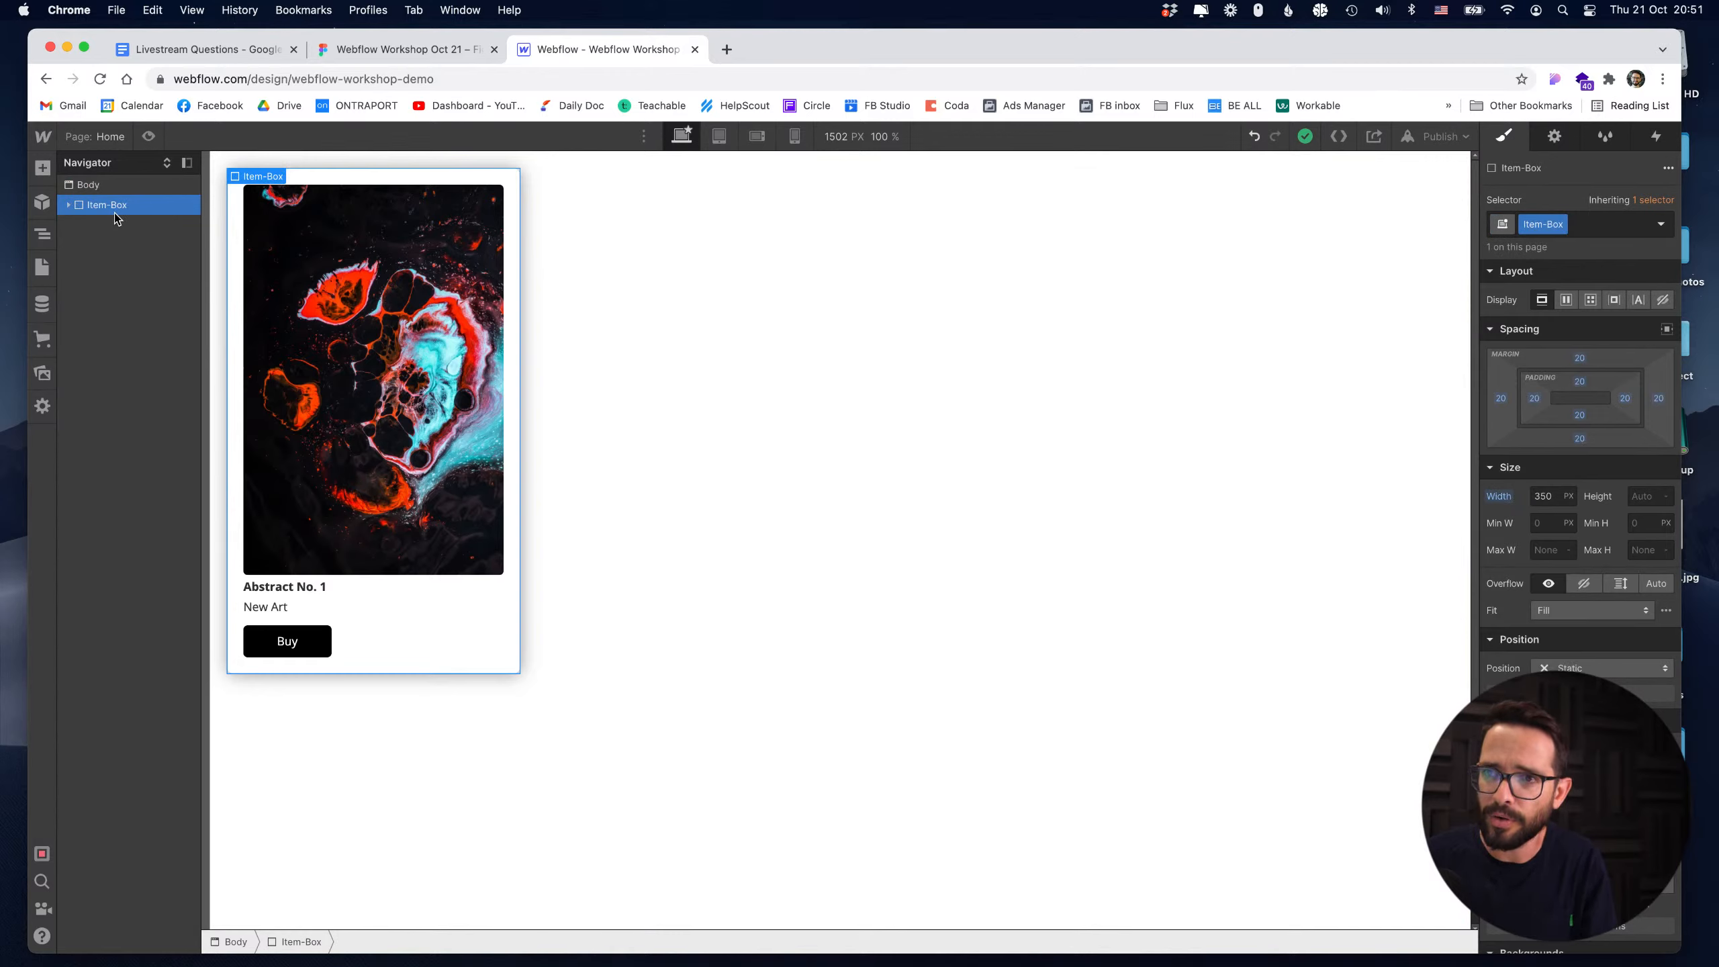
key(super+c)
key(super+v)
key(super+v)
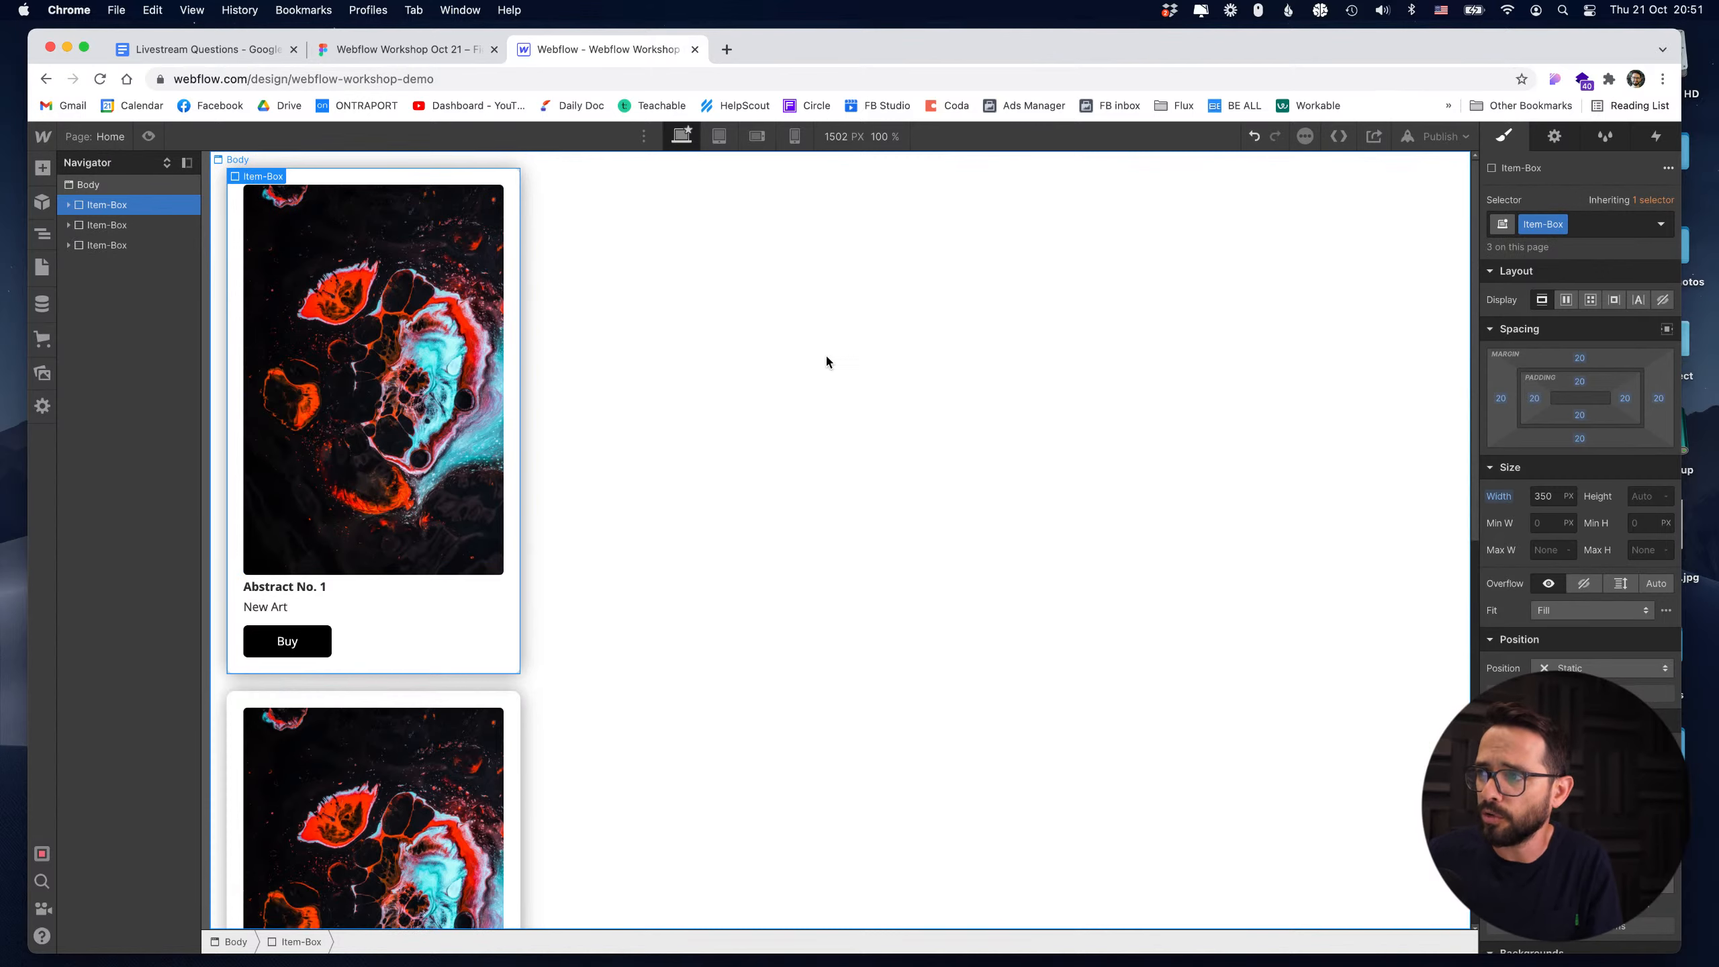
Look over the page to examine how the three Item-Box cards are stacked.
scroll(706, 425, down, 5)
scroll(405, 676, up, 5)
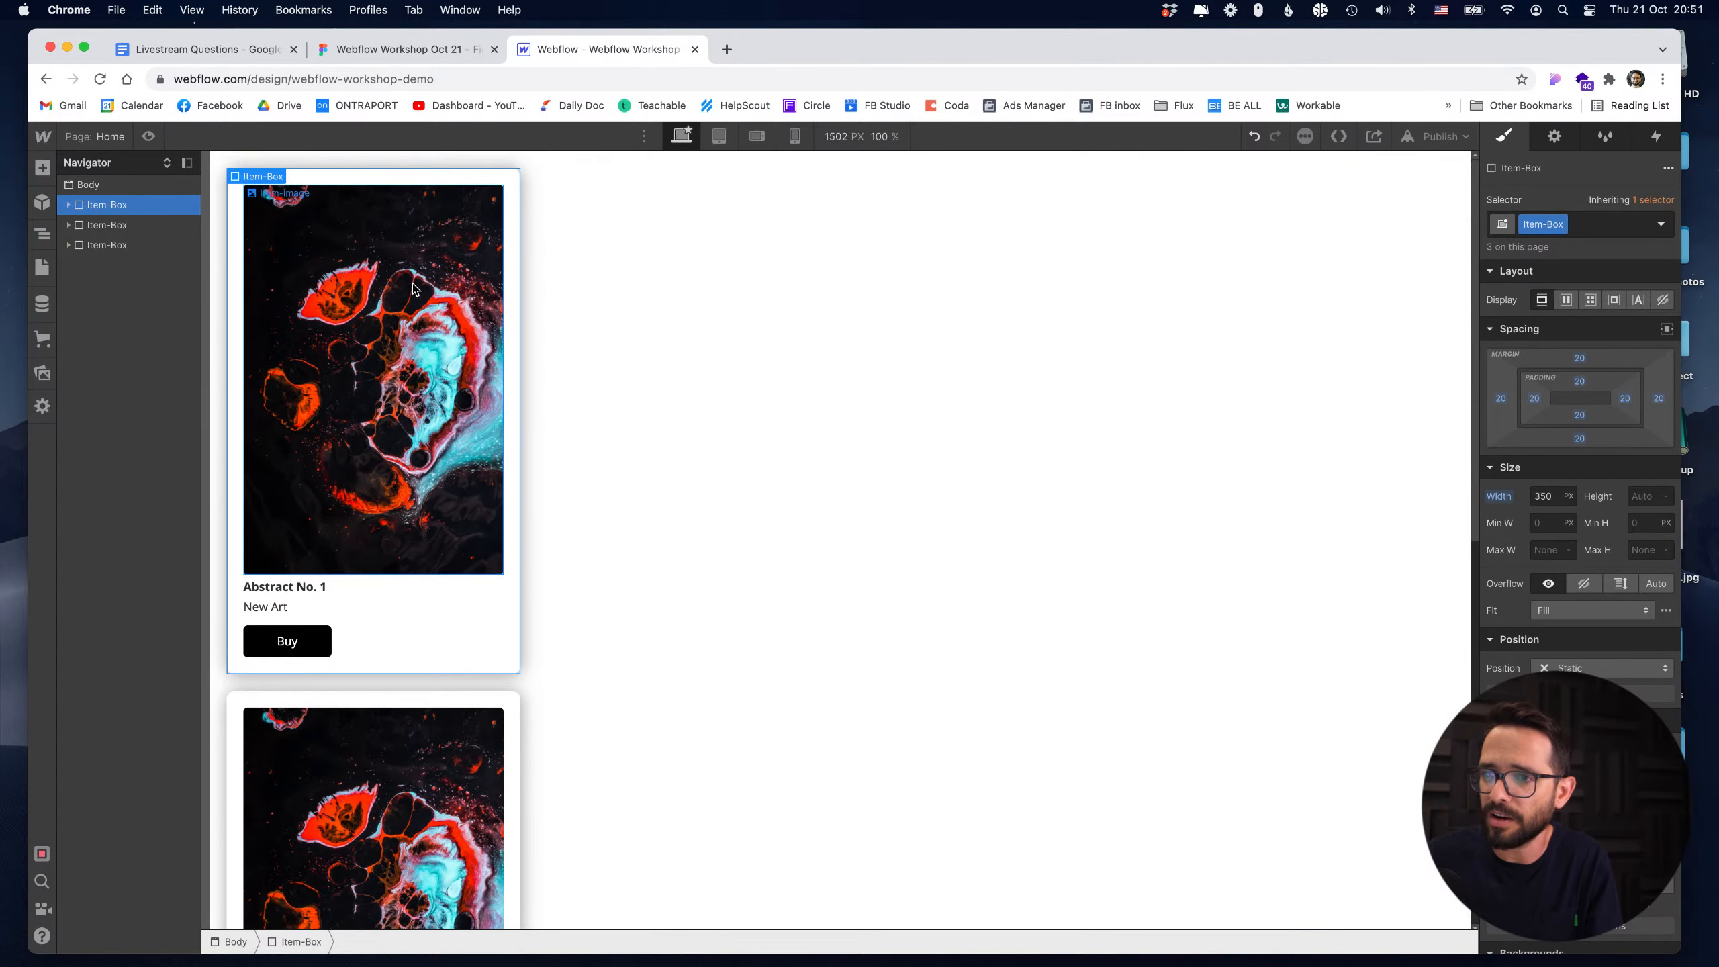
scroll(410, 834, down, 5)
scroll(411, 841, down, 5)
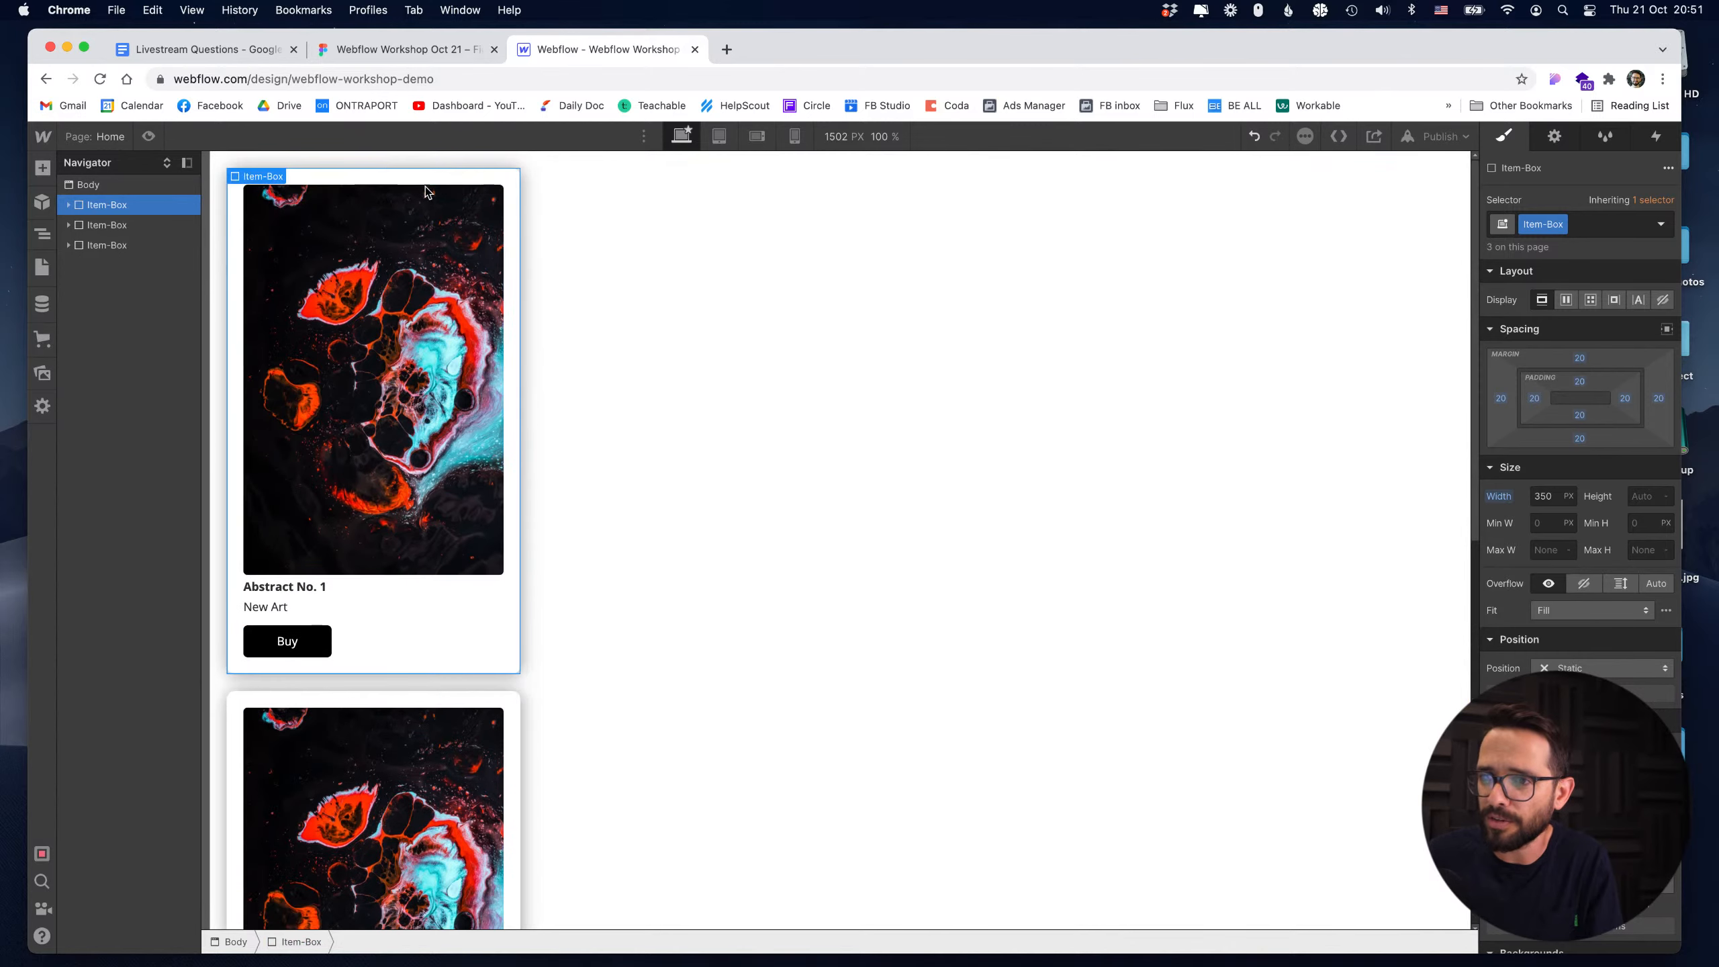
scroll(427, 541, up, 1)
scroll(427, 542, down, 3)
scroll(413, 461, up, 3)
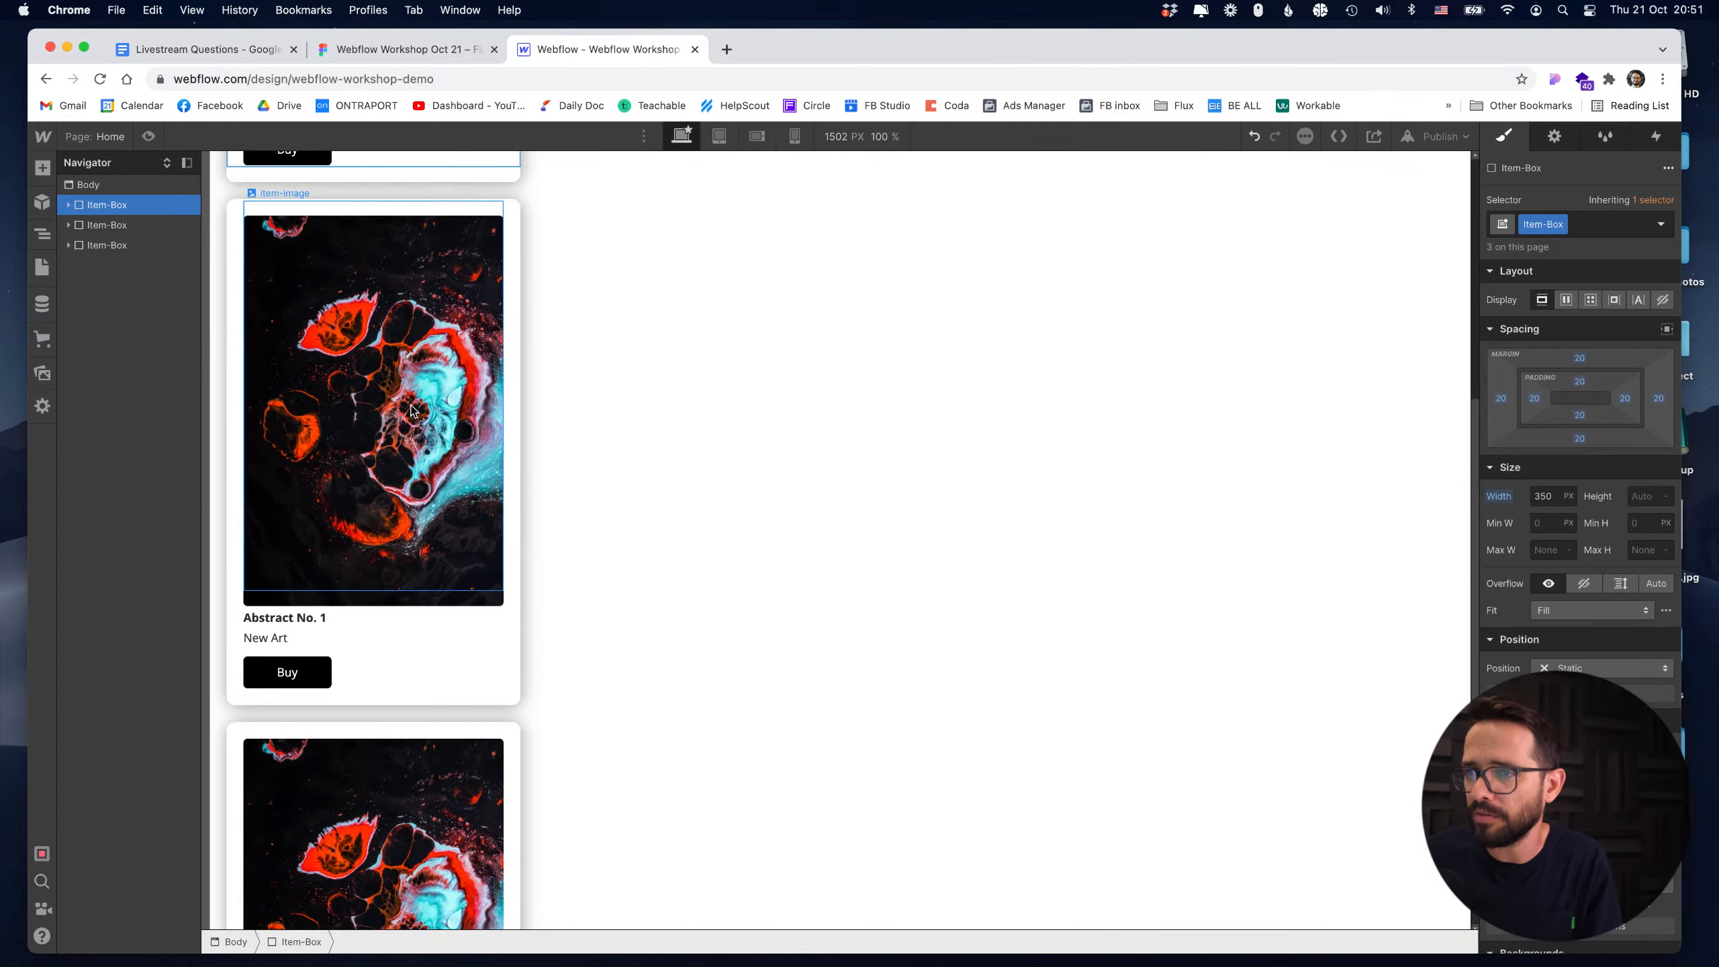
scroll(403, 396, down, 1)
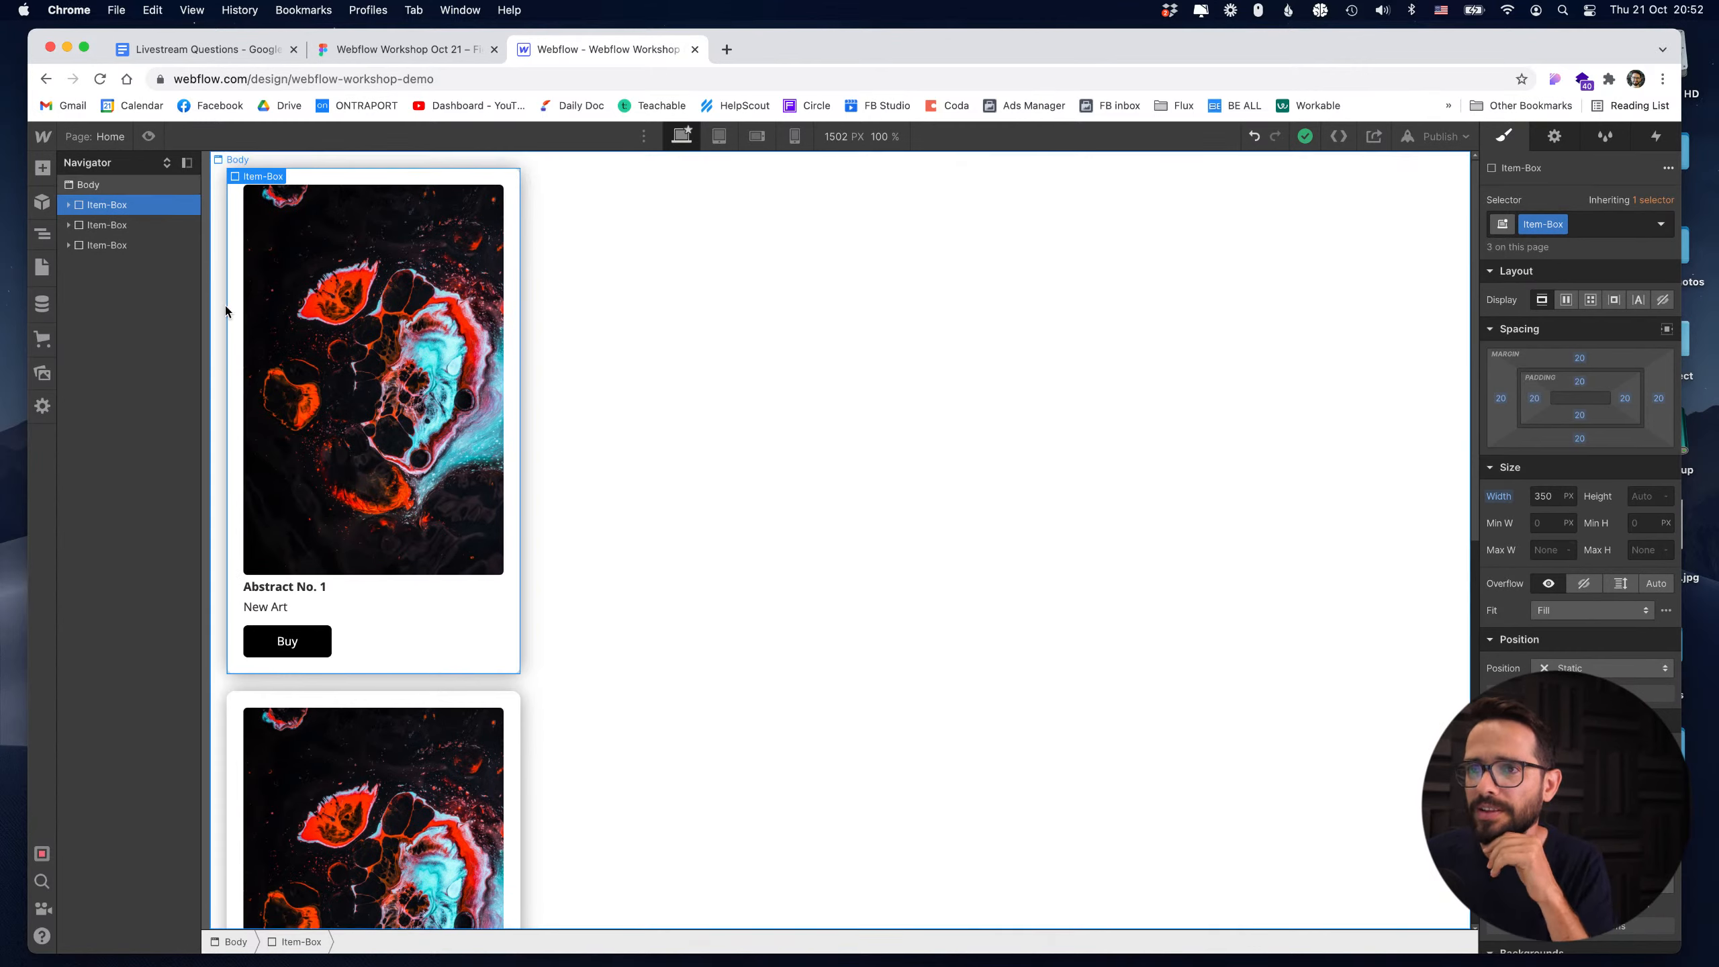
Switch back to Keynote and resume the slideshow from the "So how do they do this?" slide.
key(super+Tab)
key(super+Tab)
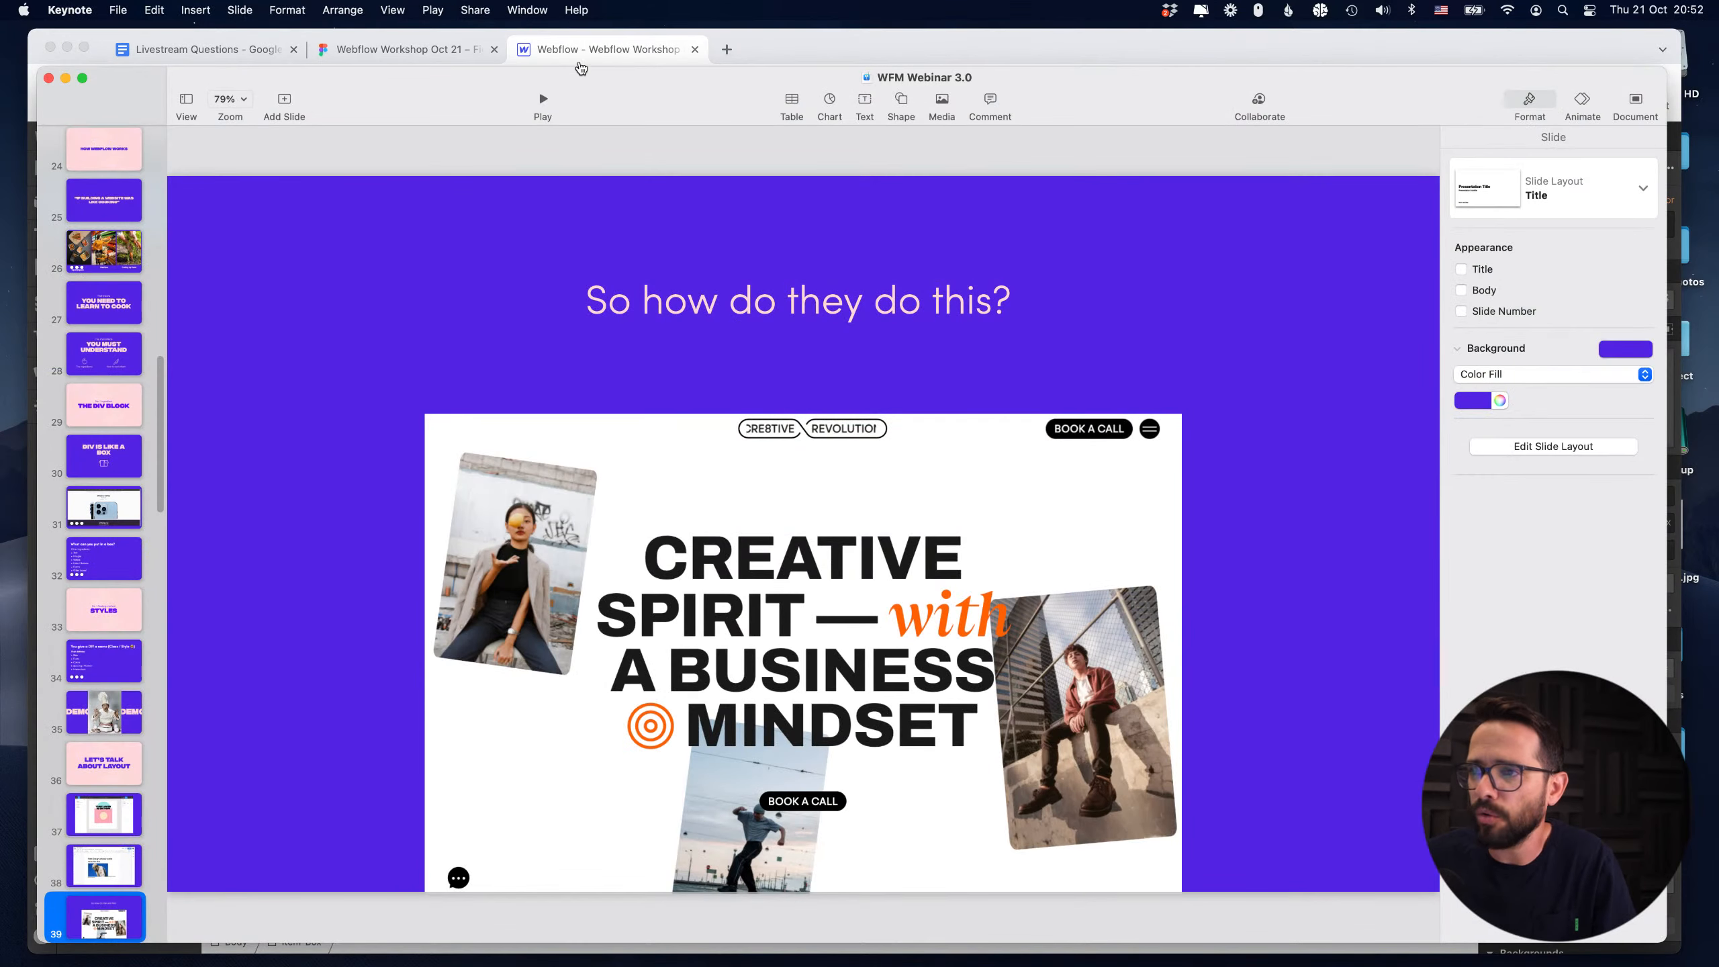
click(542, 100)
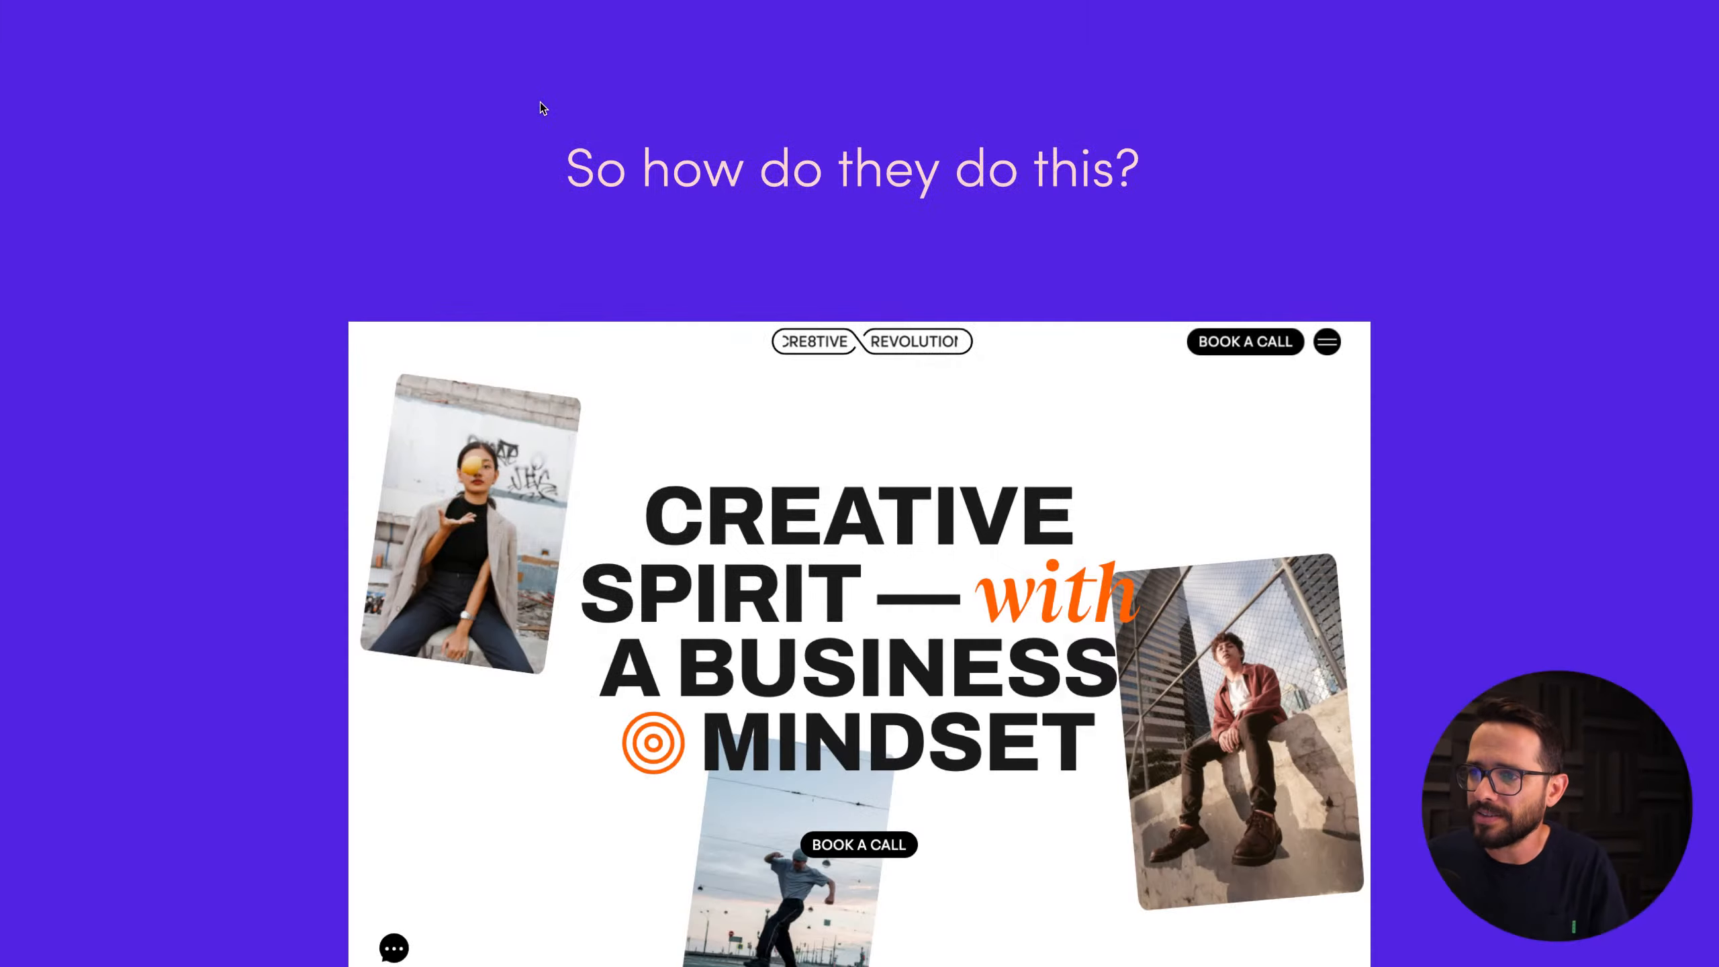
Advance the slideshow through the Position Settings title to the Static slide.
key(Right)
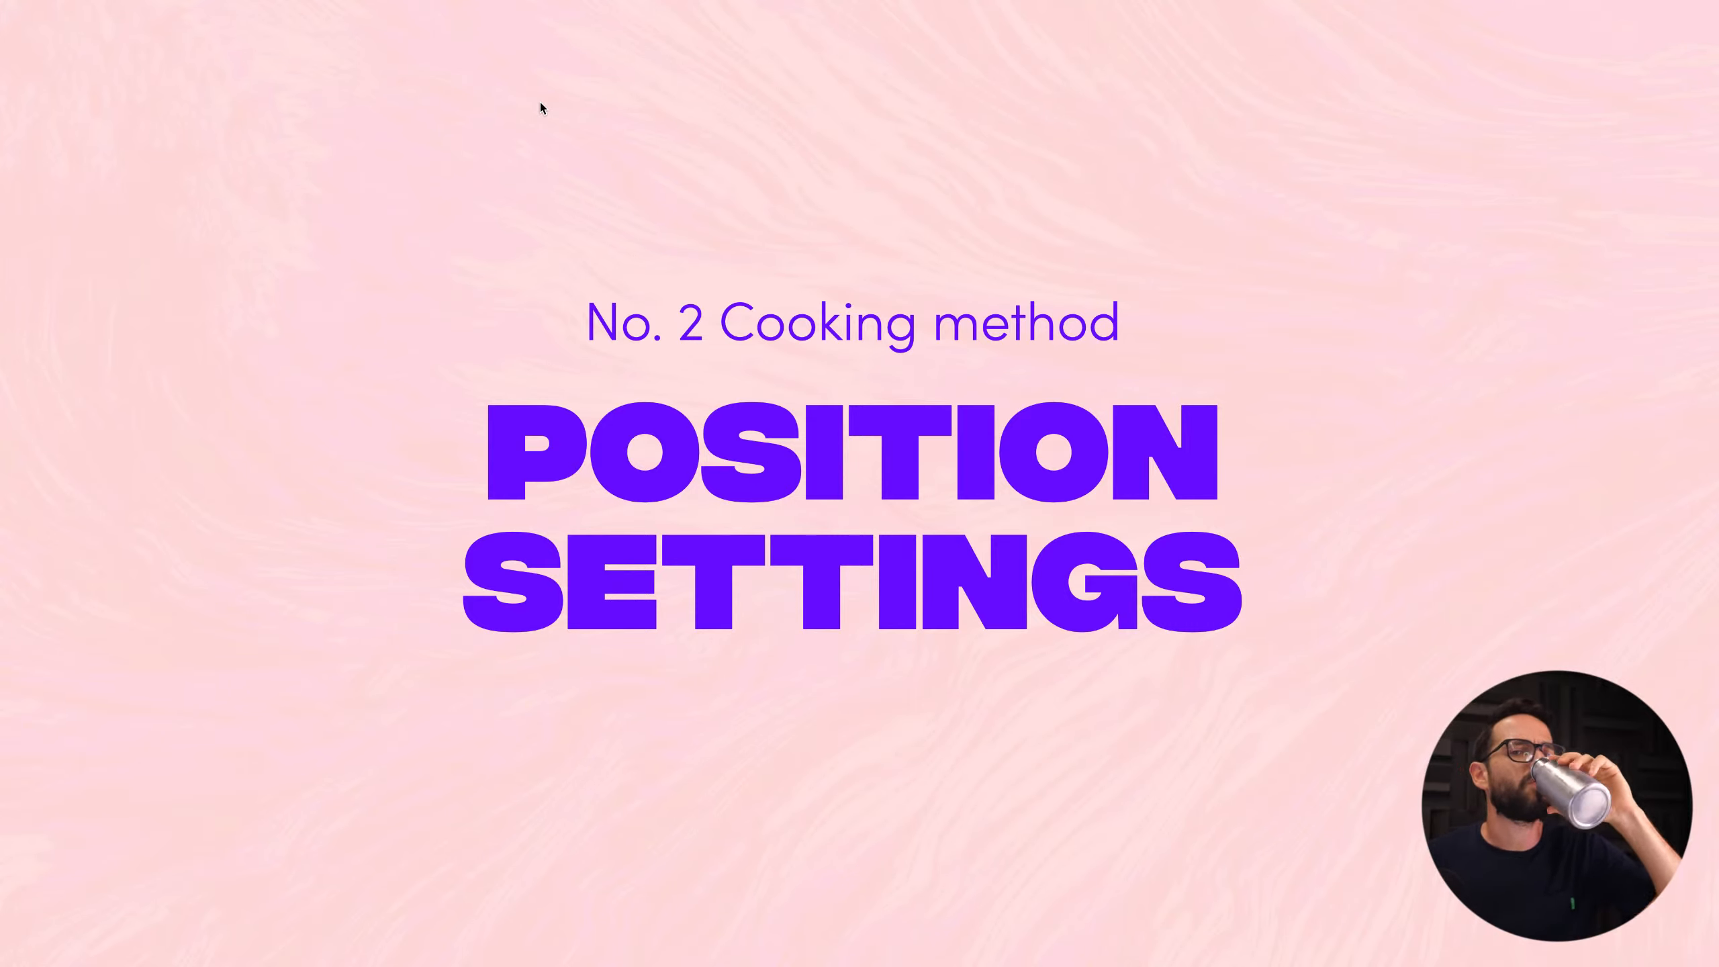
key(Right)
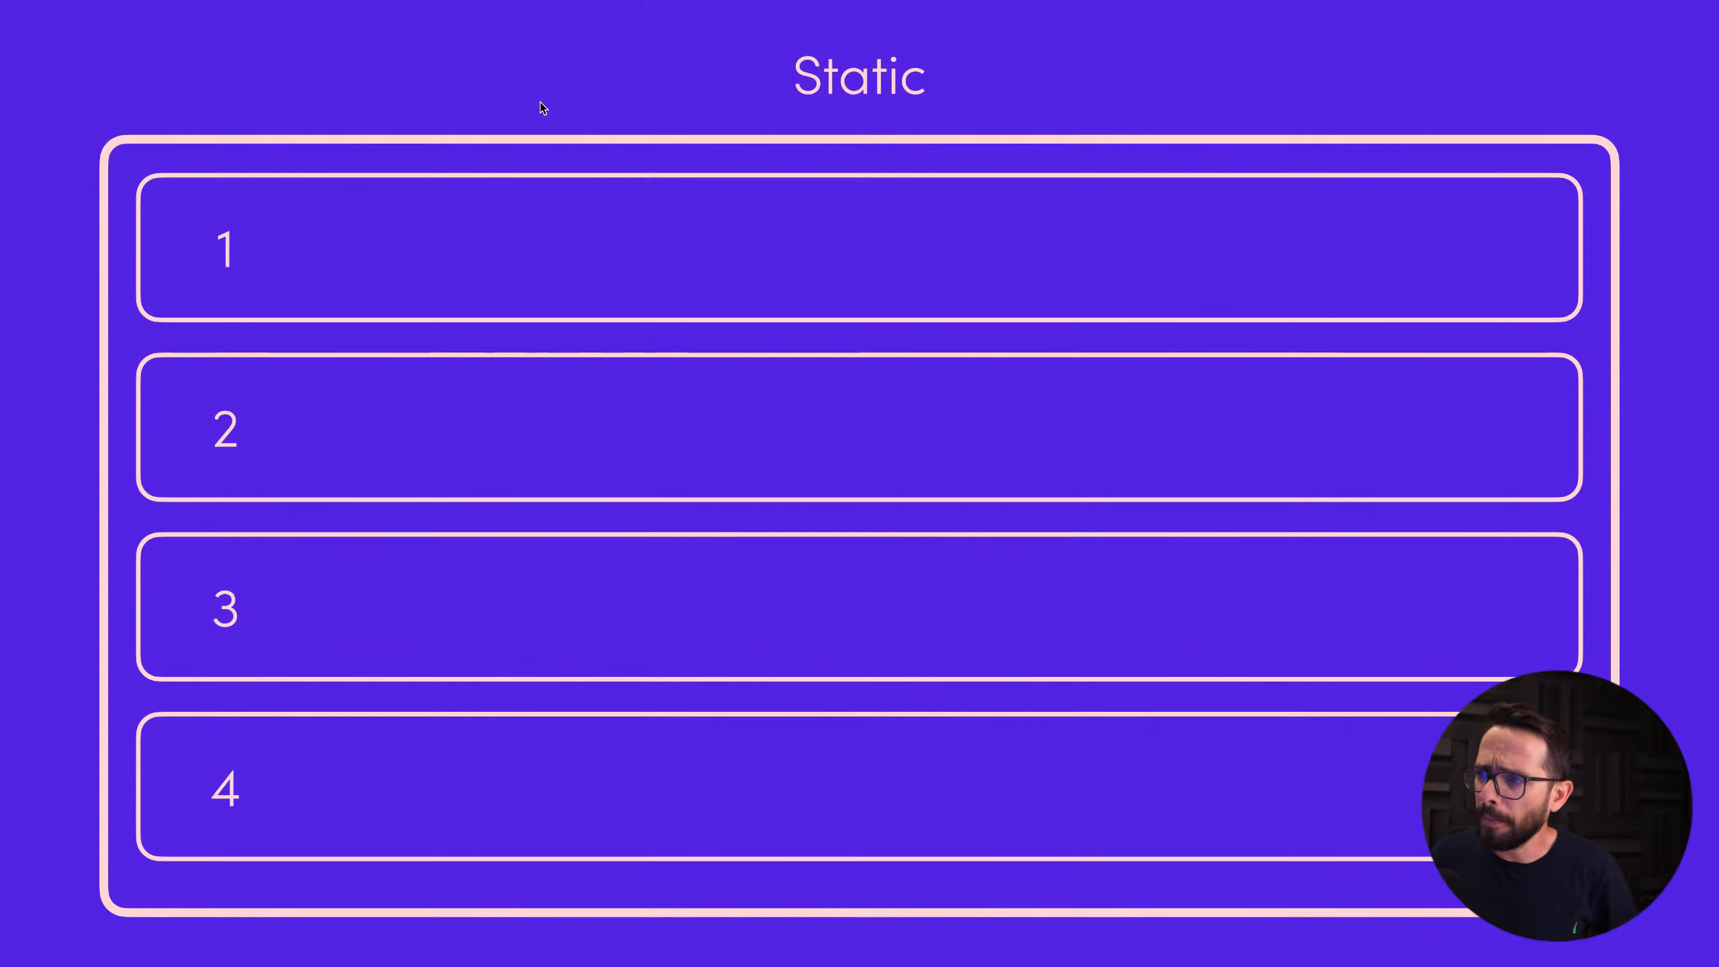
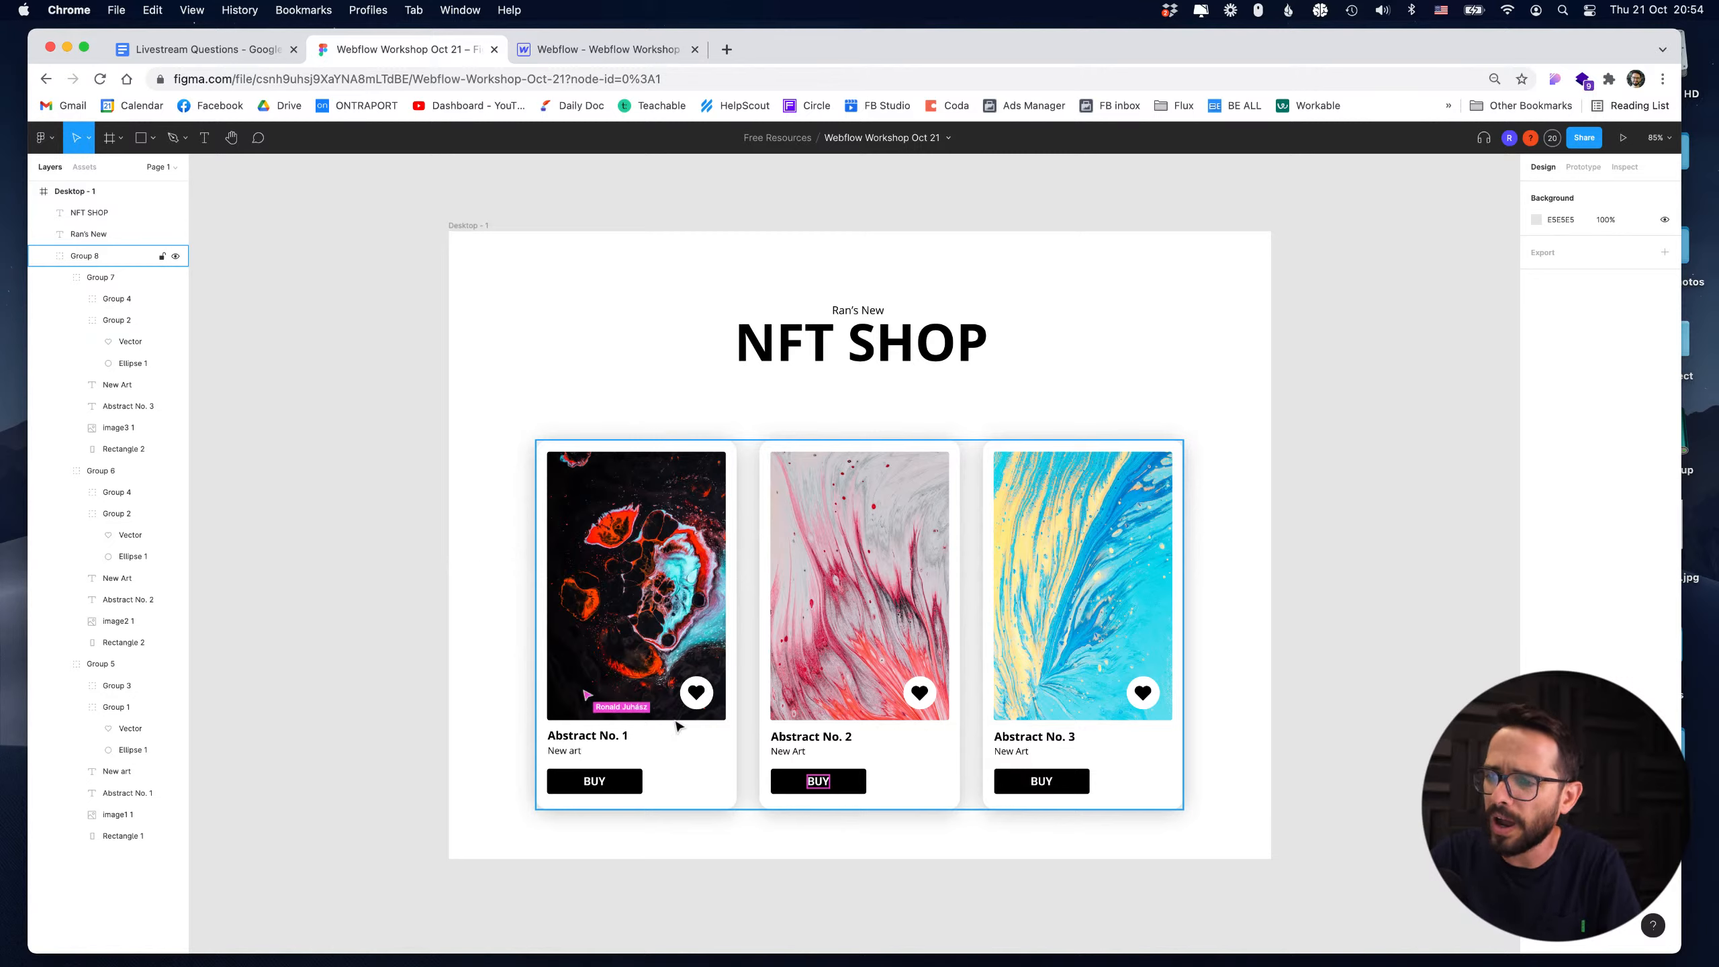
Switch to Webflow and place the black heart SVG from the assets beneath the artwork image in the first Item-Box.
click(593, 55)
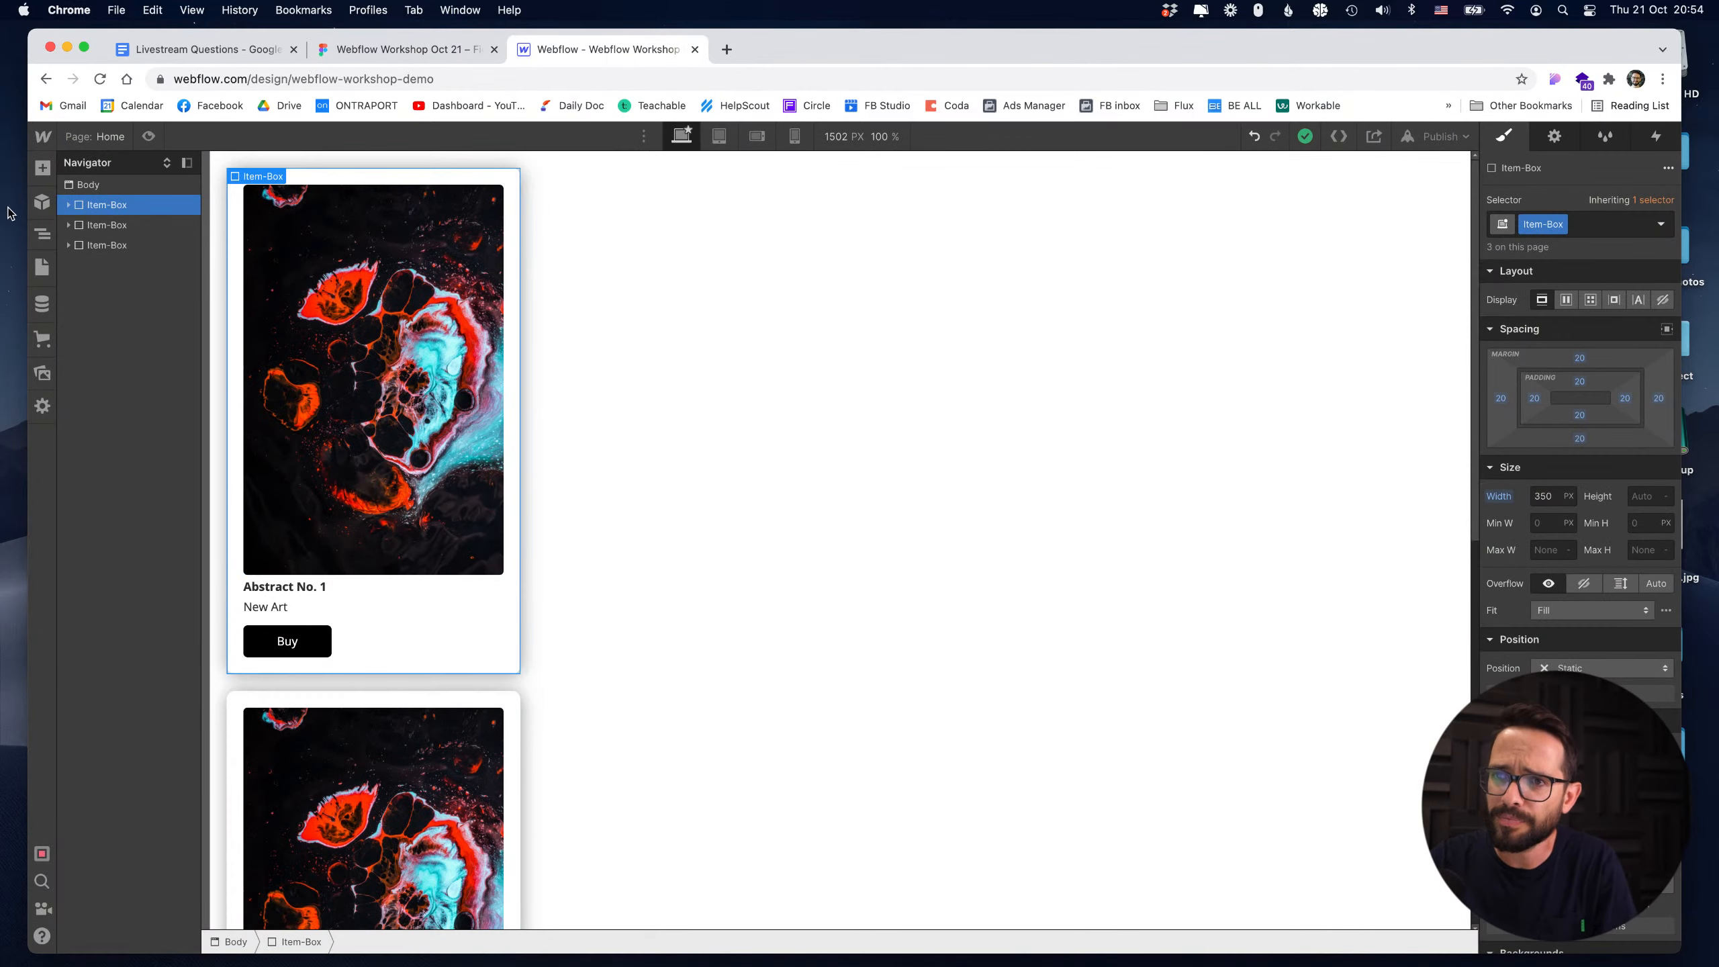
click(42, 169)
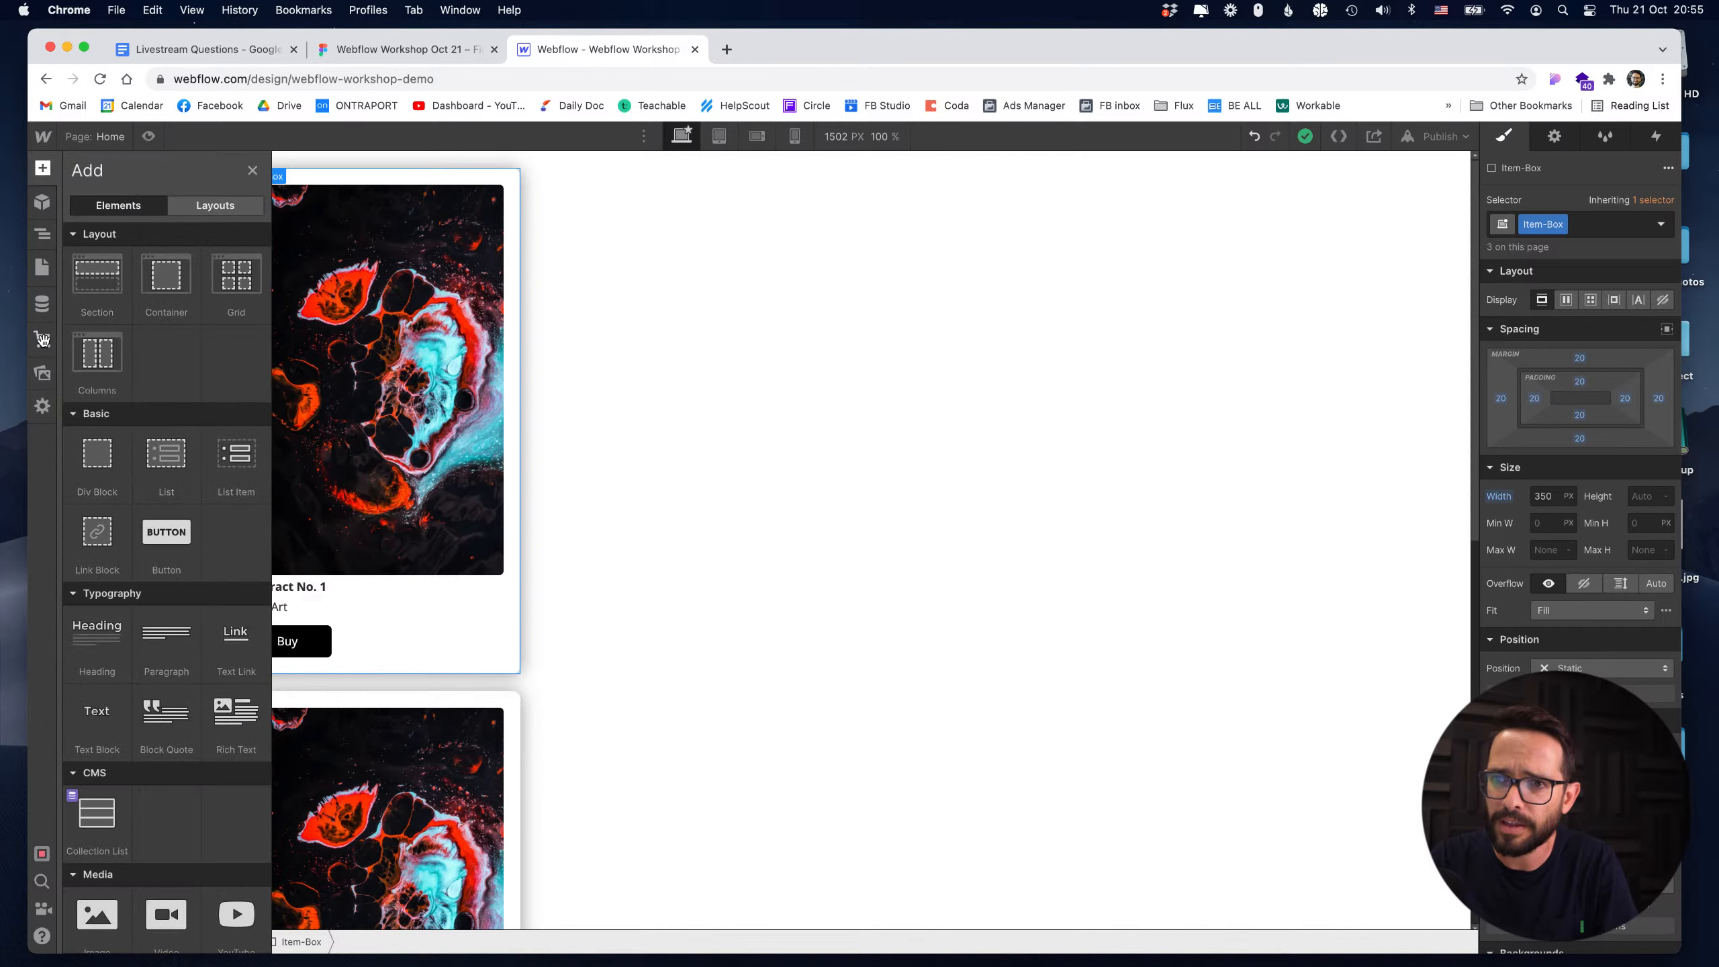
click(42, 368)
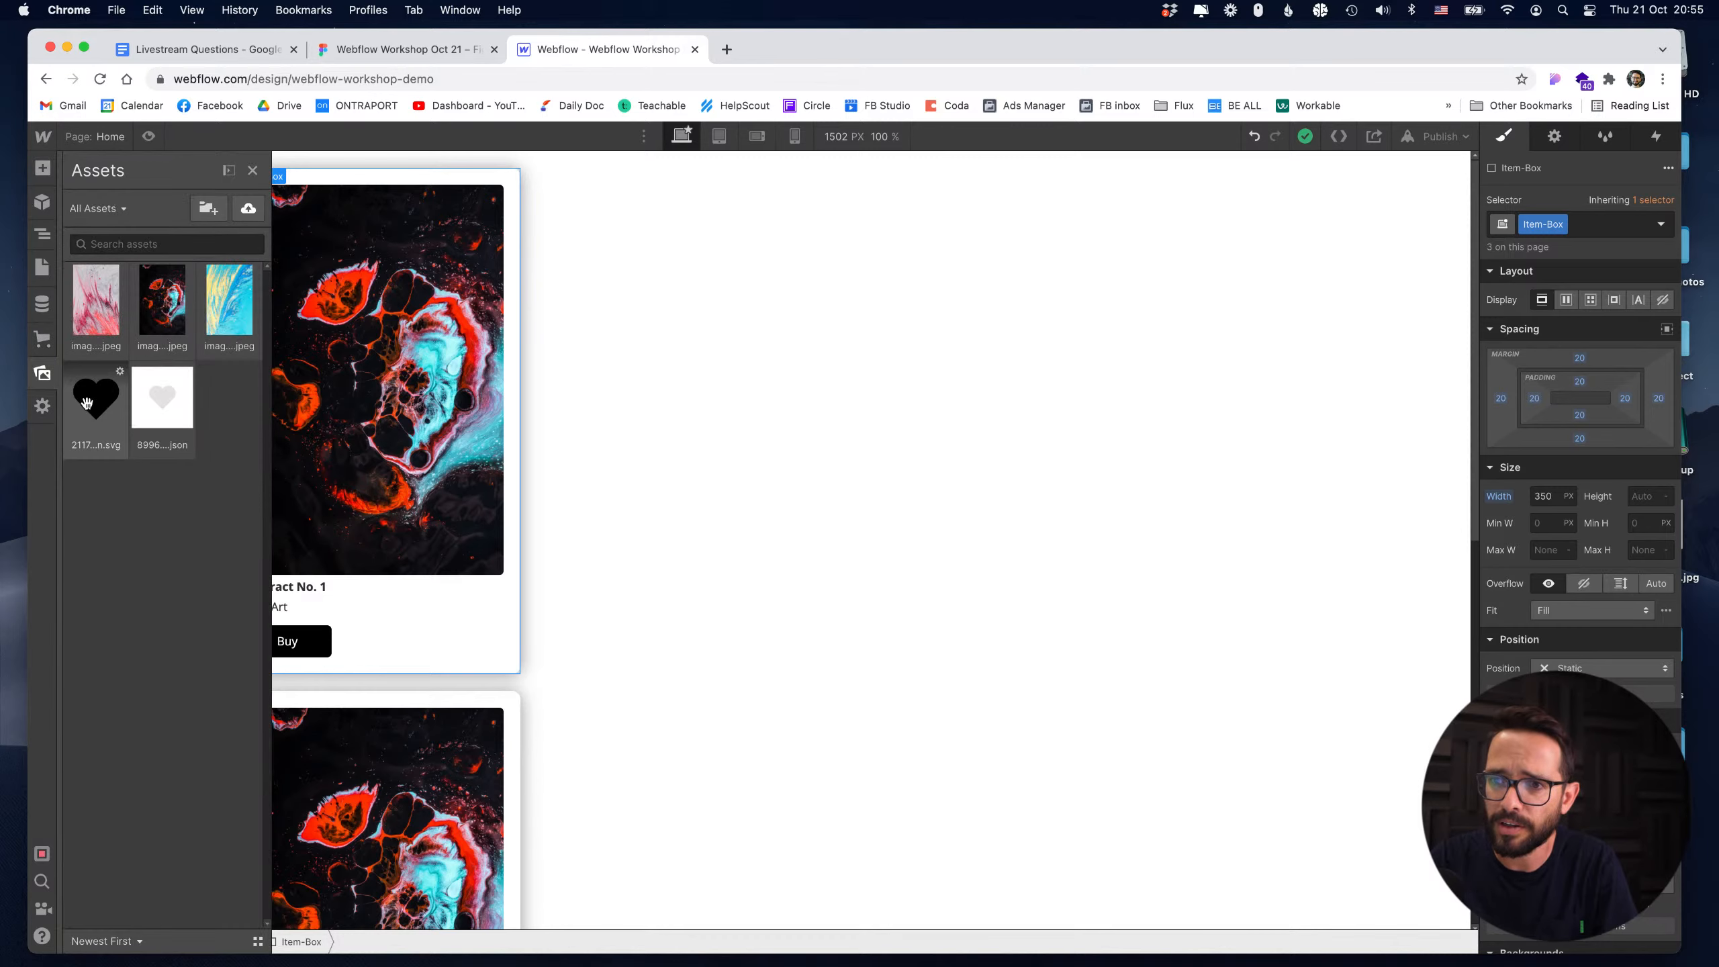
drag(88, 400, 440, 559)
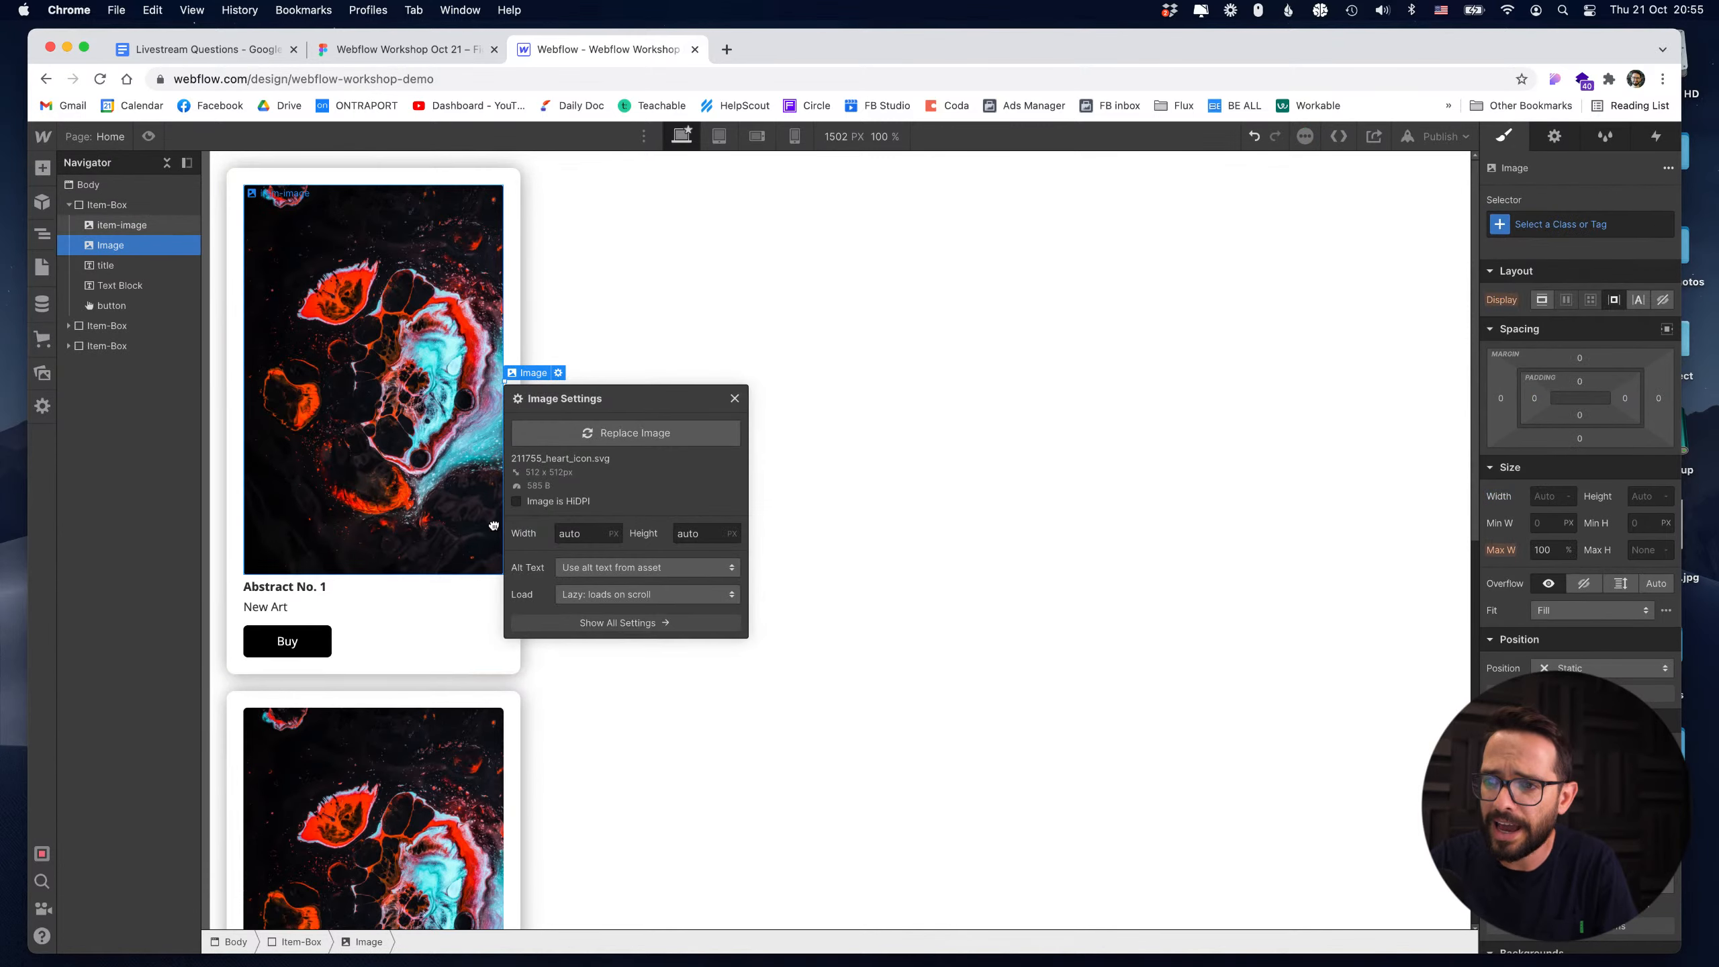
click(476, 331)
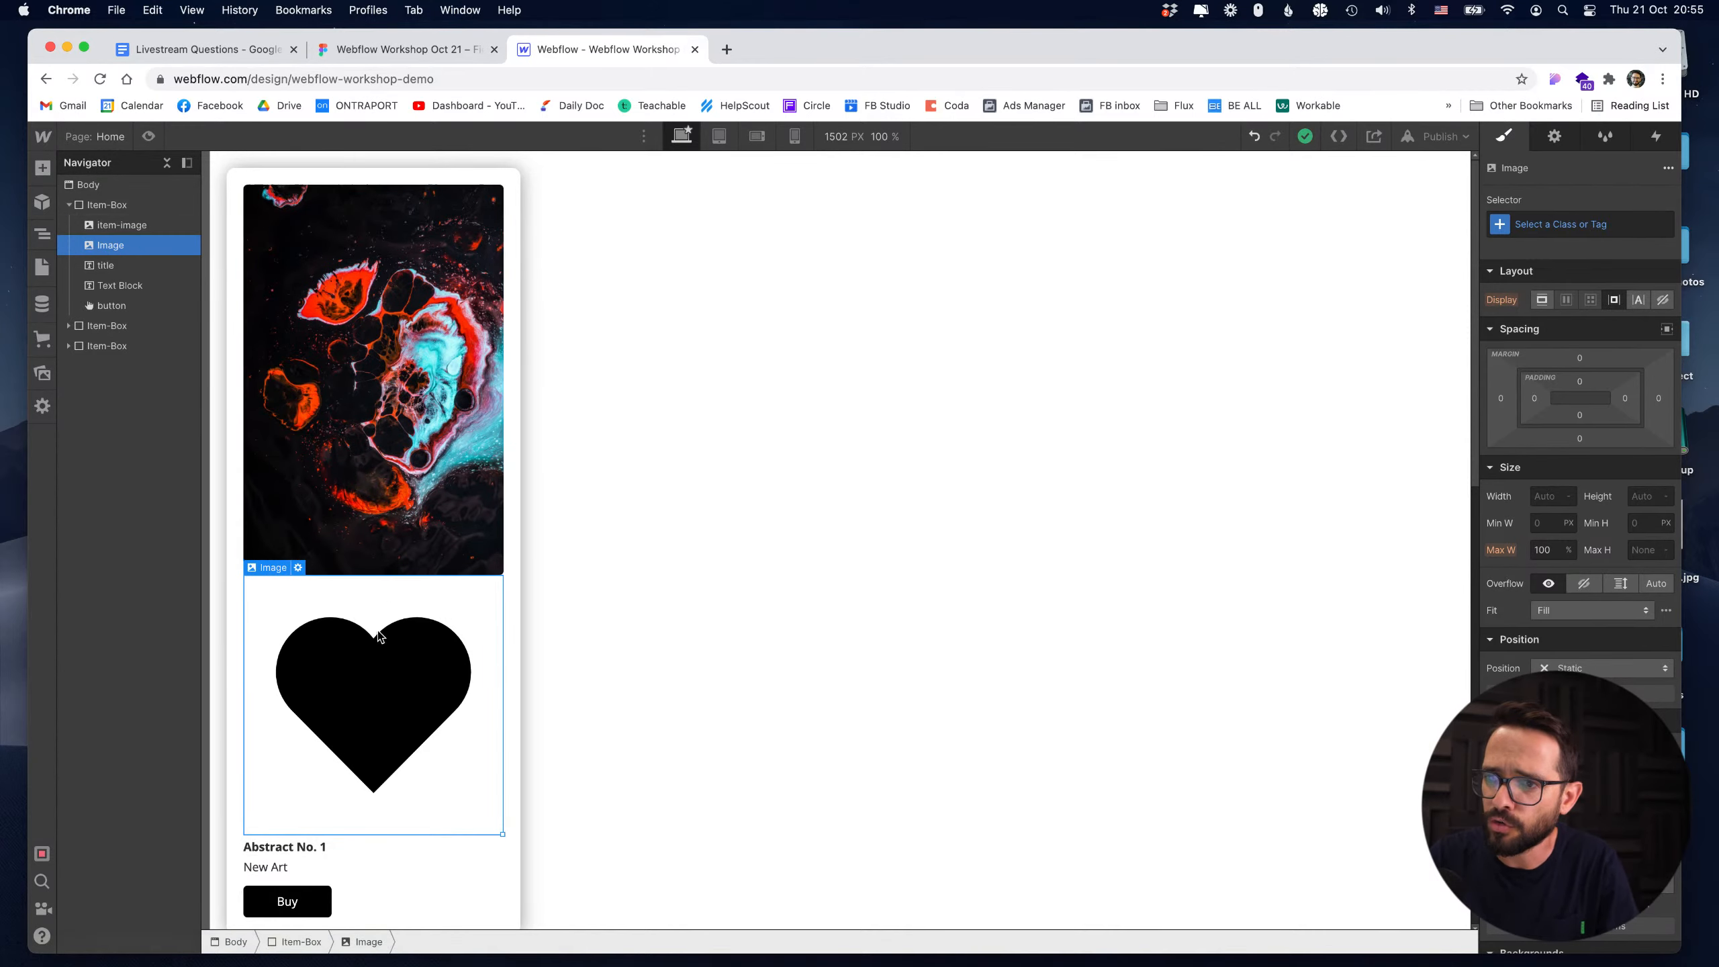
Check the card design in Figma, then return to Webflow and add a div block with the class image-wrapper atop the first Item-Box.
click(410, 67)
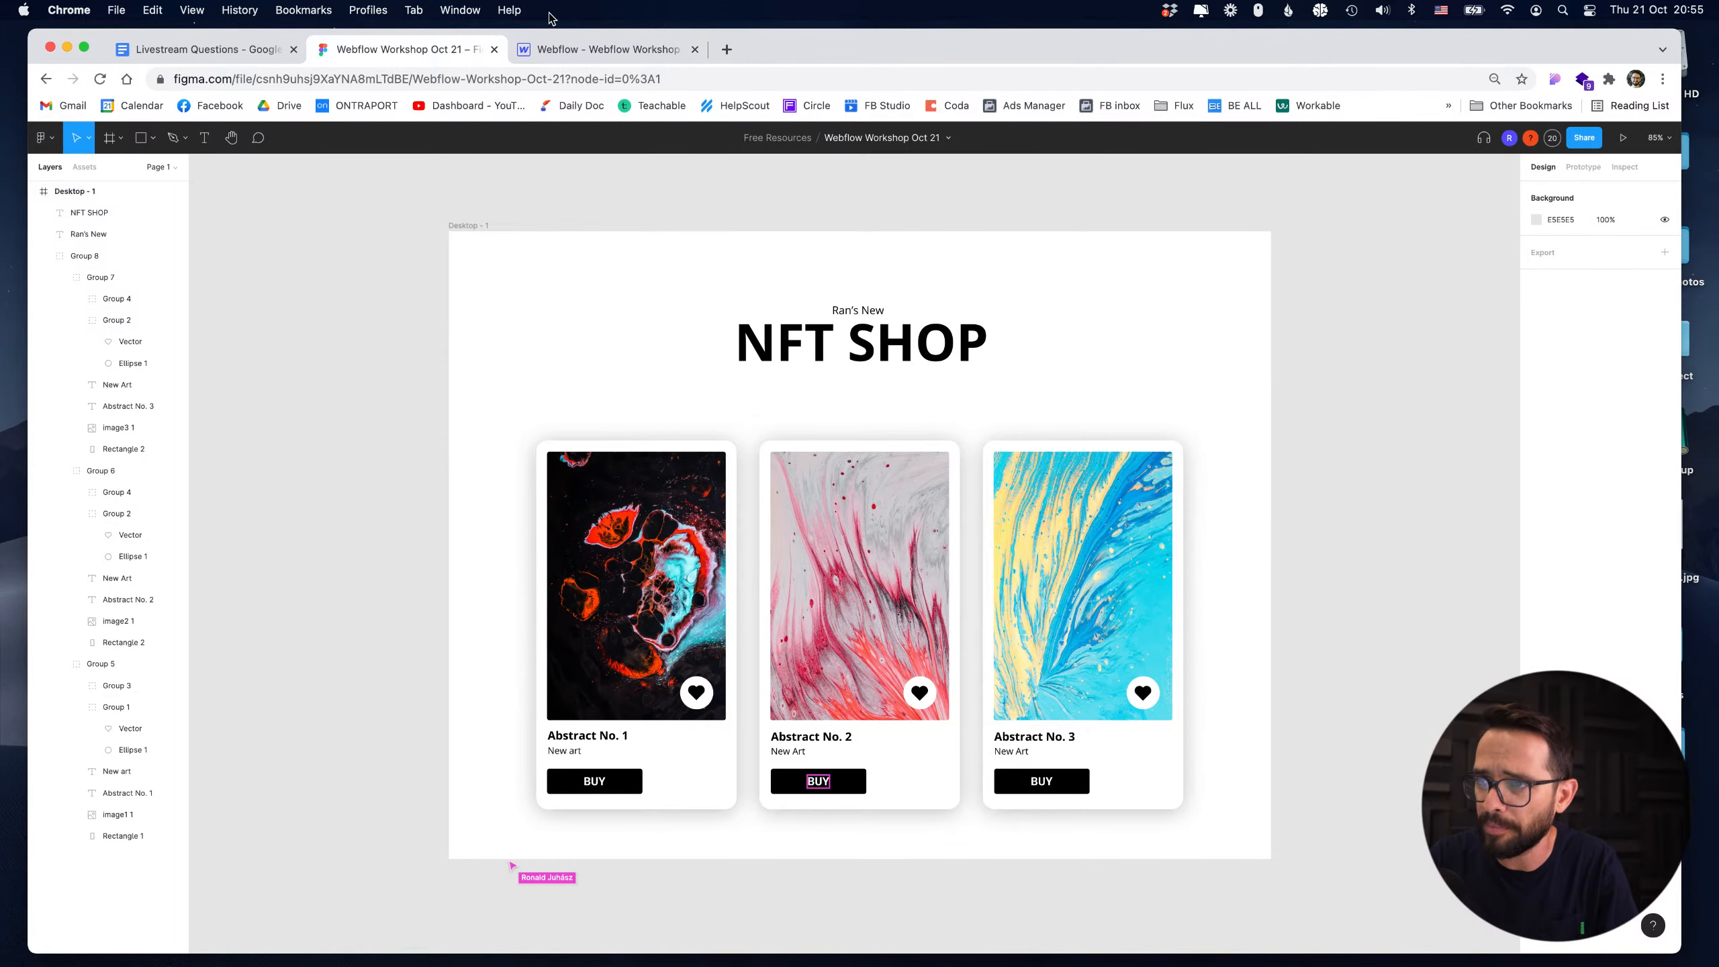
click(572, 50)
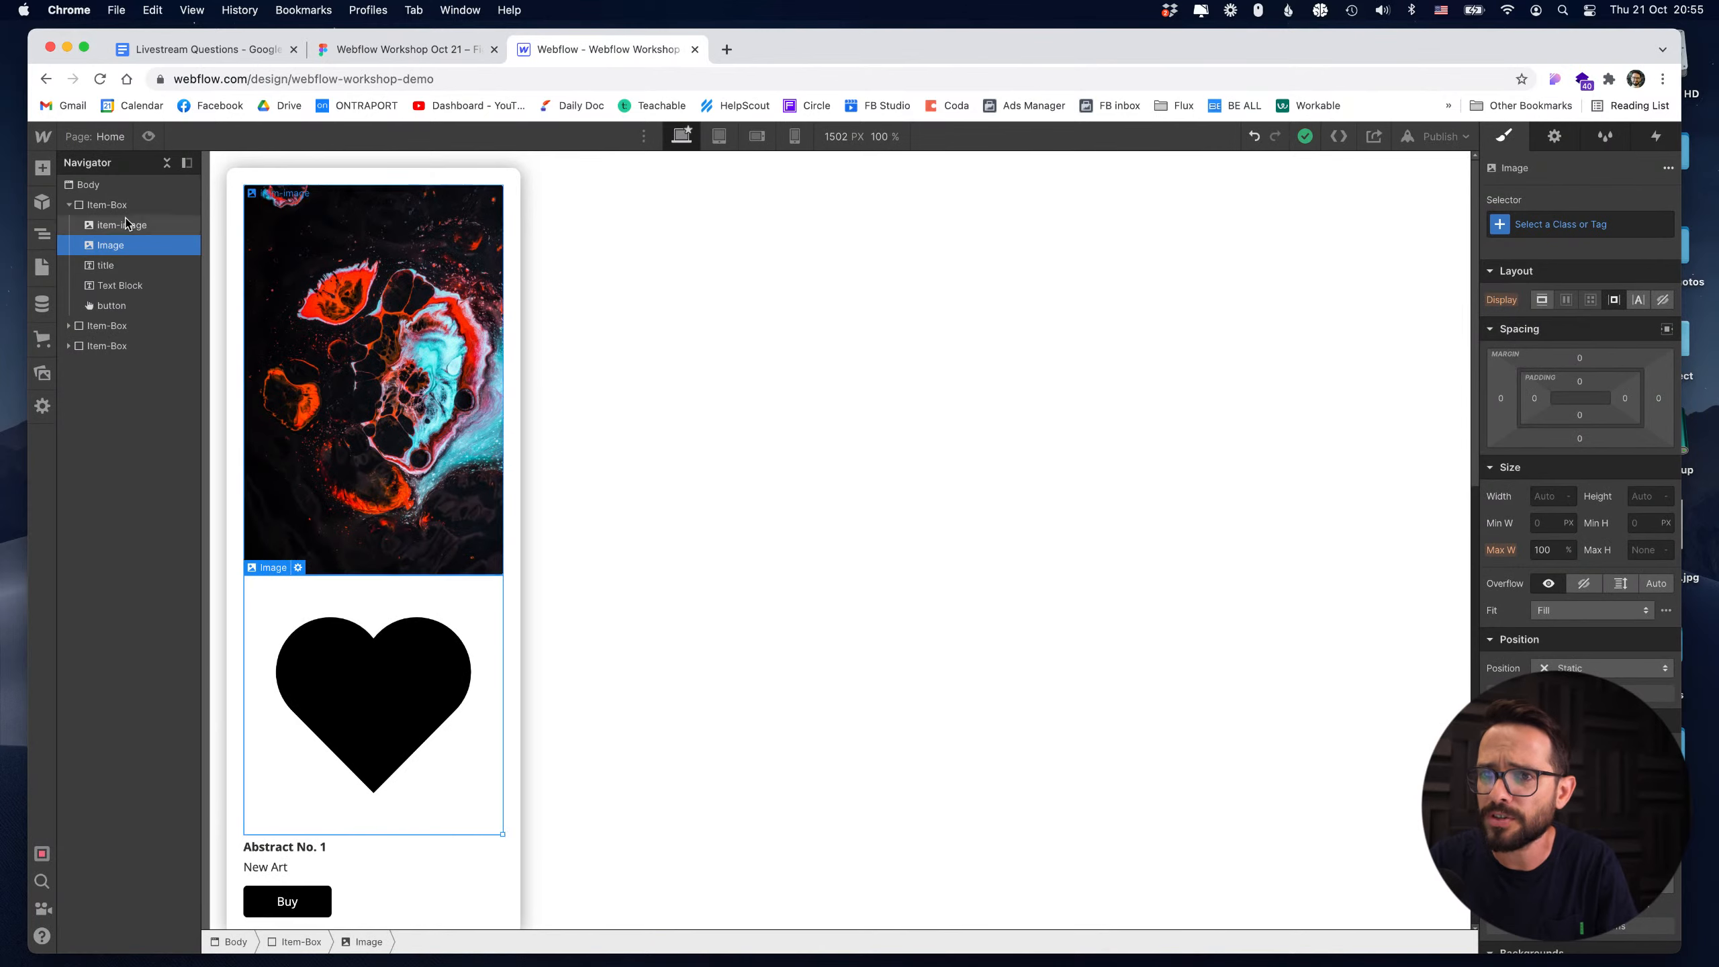
click(38, 168)
drag(103, 241, 110, 228)
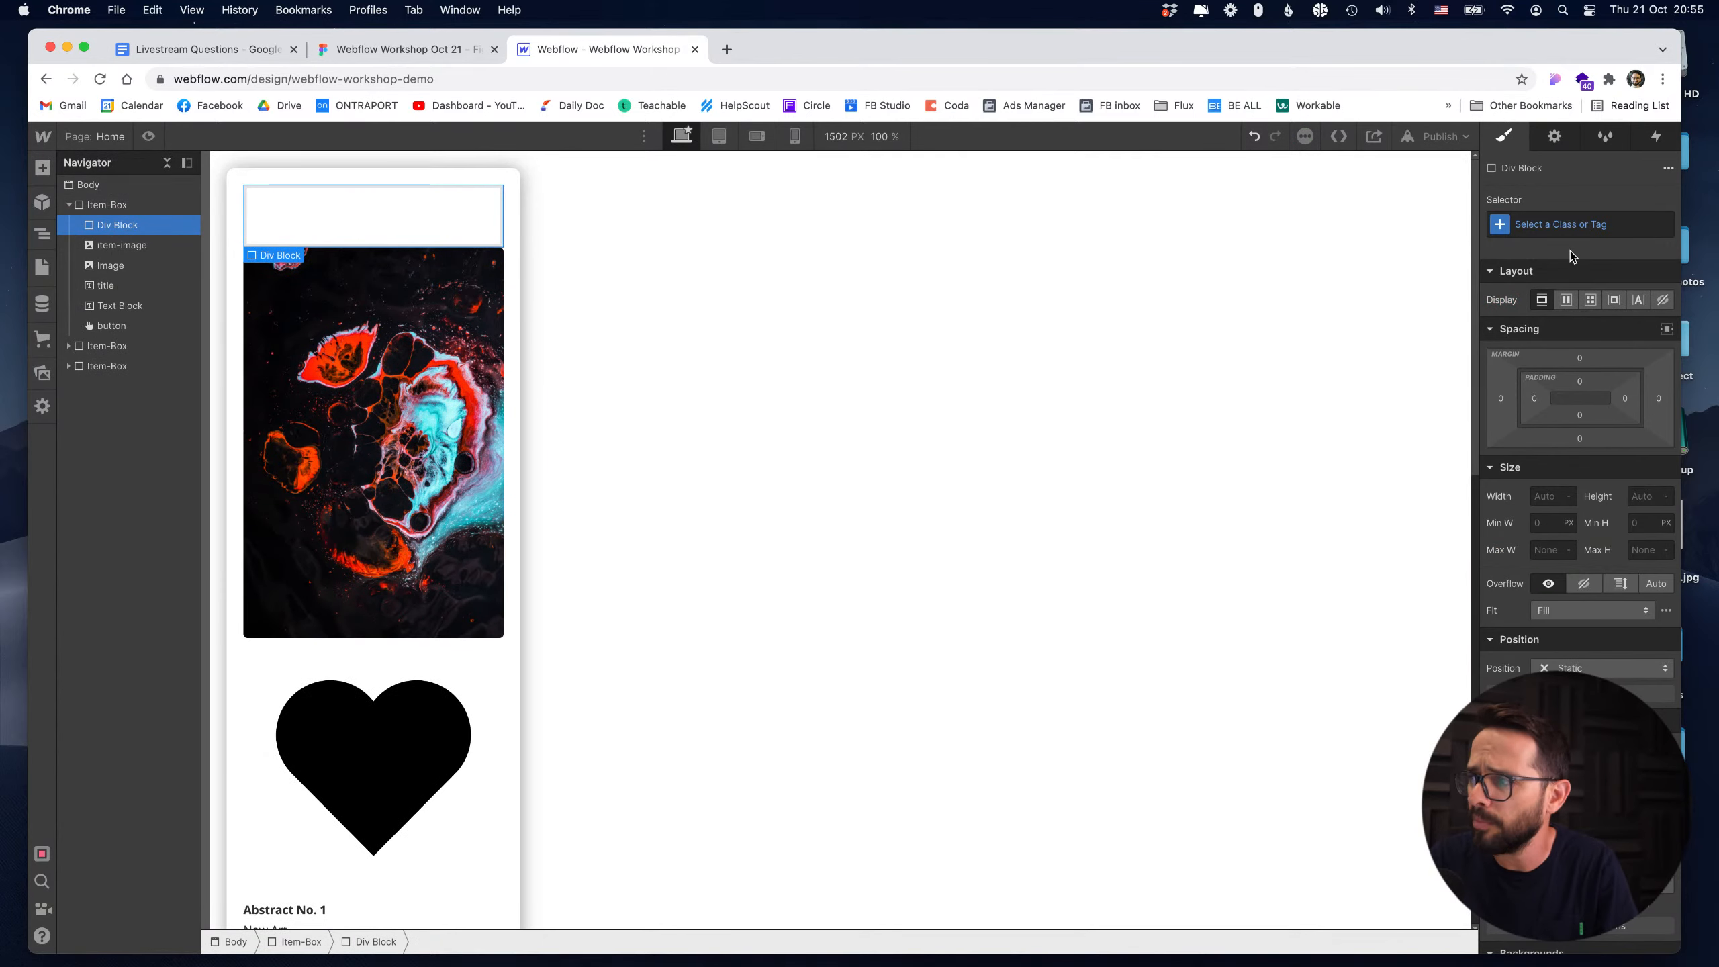
click(1572, 224)
text(ima)
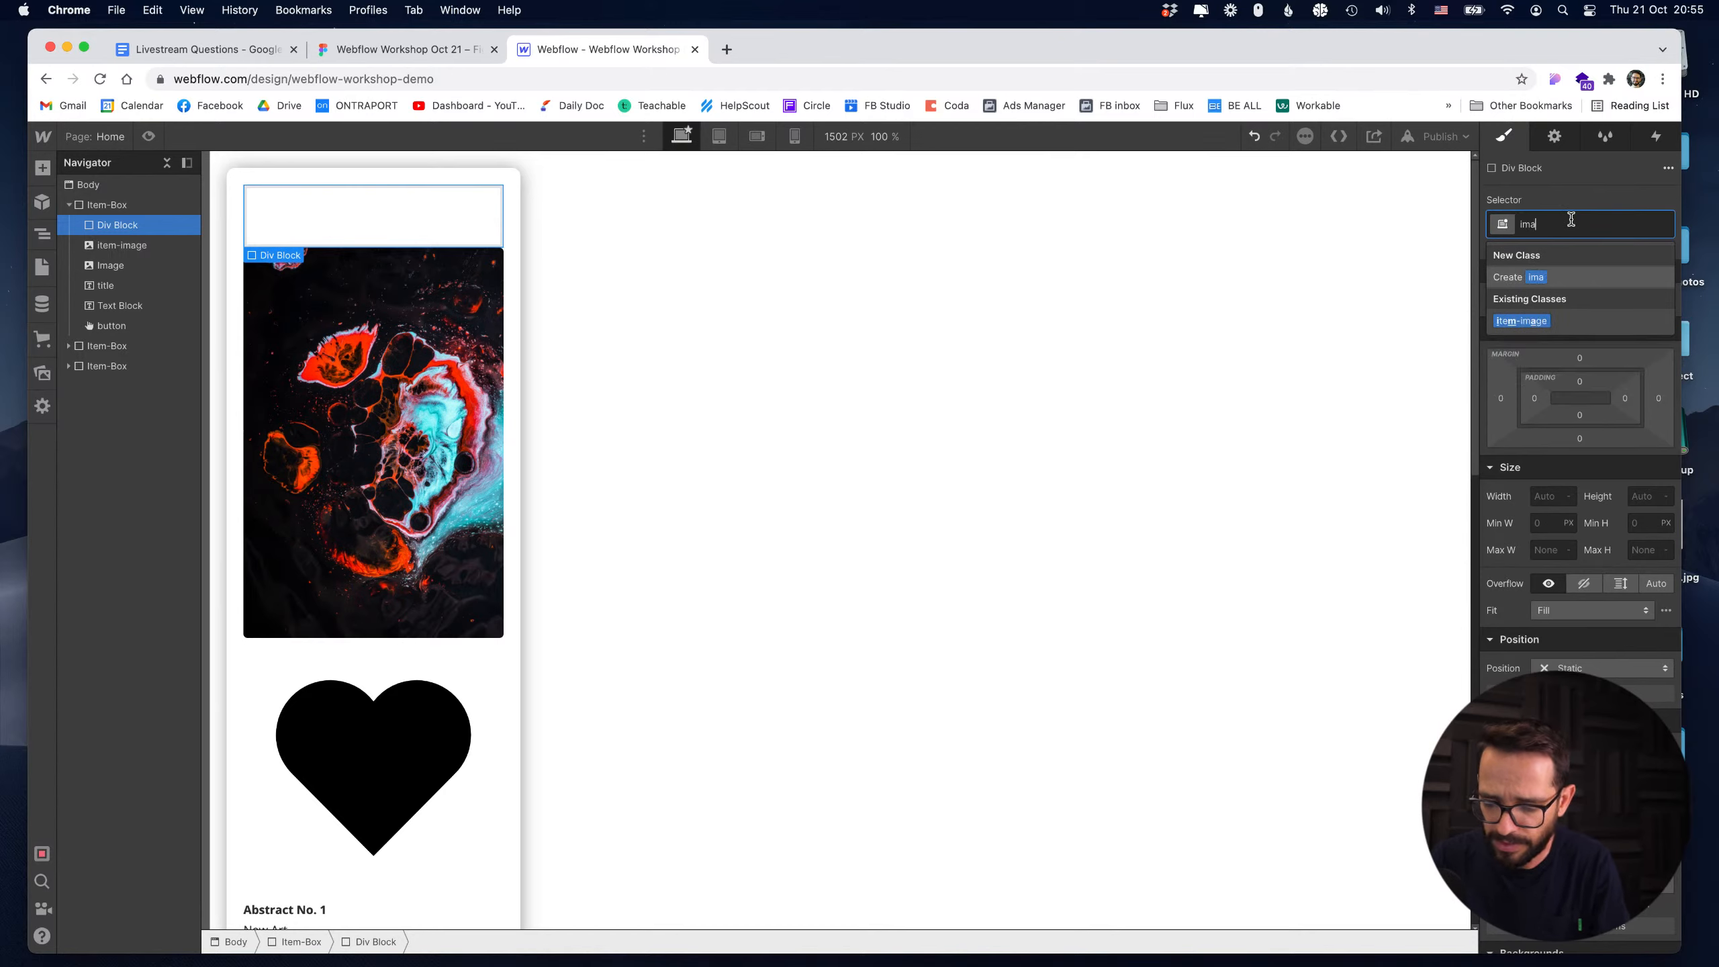
text(ge-wrapper)
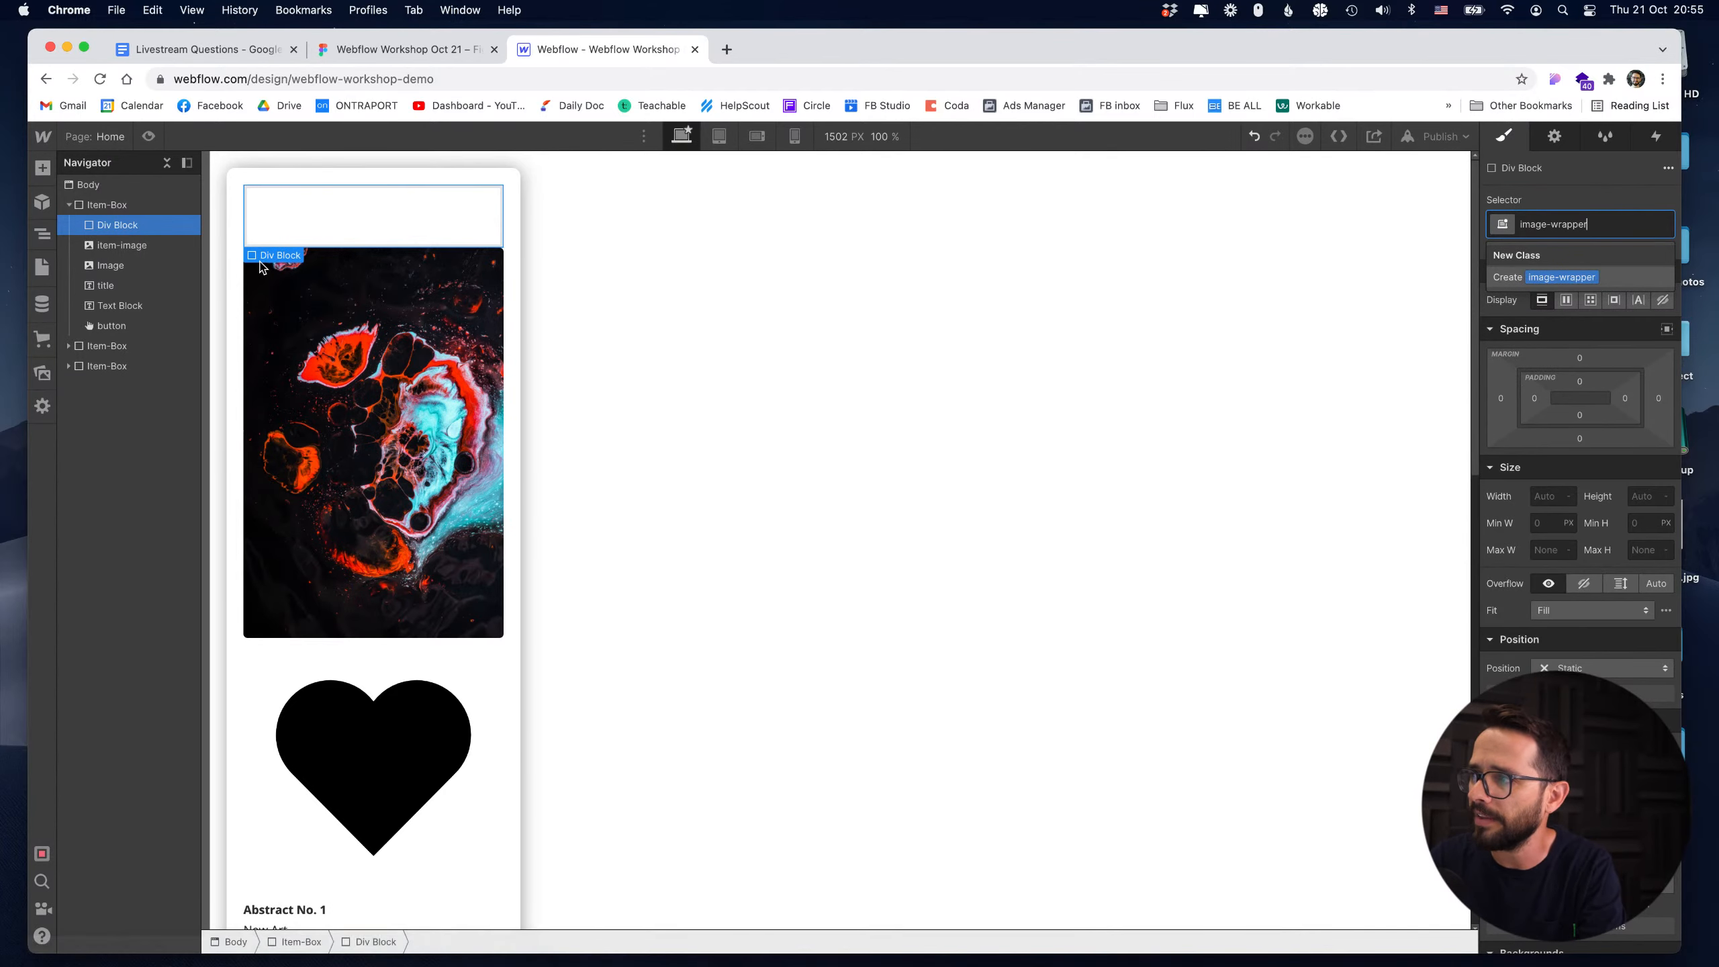
key(Return)
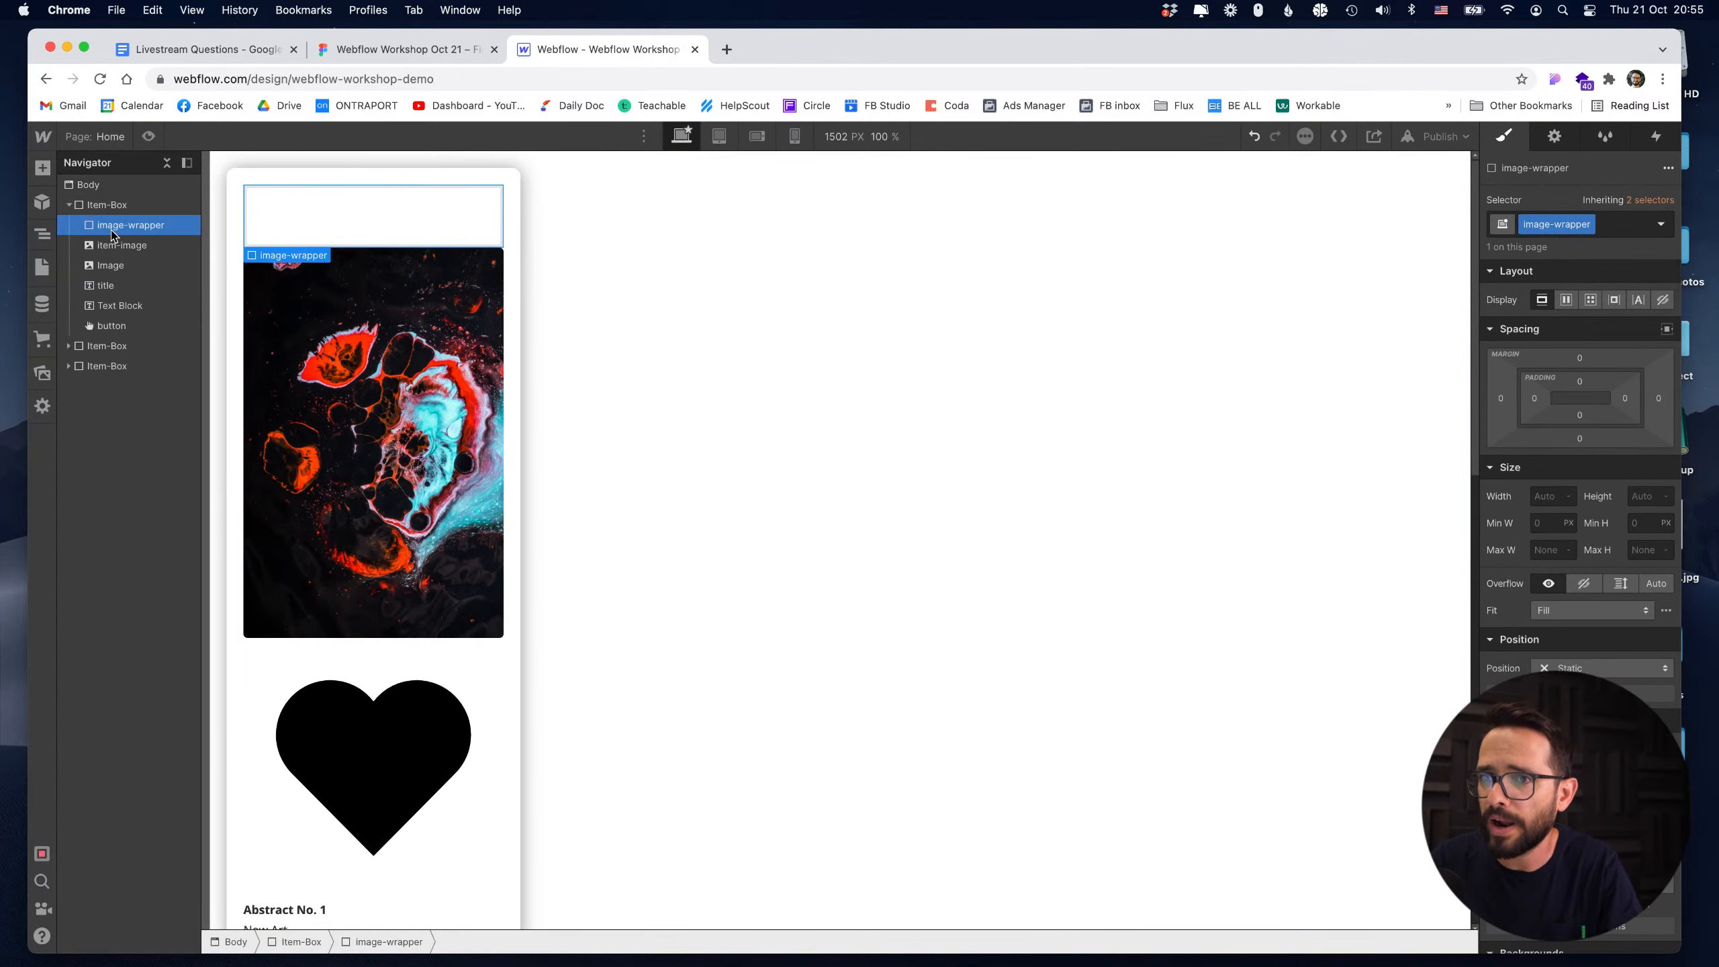
Nest the item-image and the heart image inside image-wrapper, and give the heart image the class heart-icon.
drag(110, 253, 143, 264)
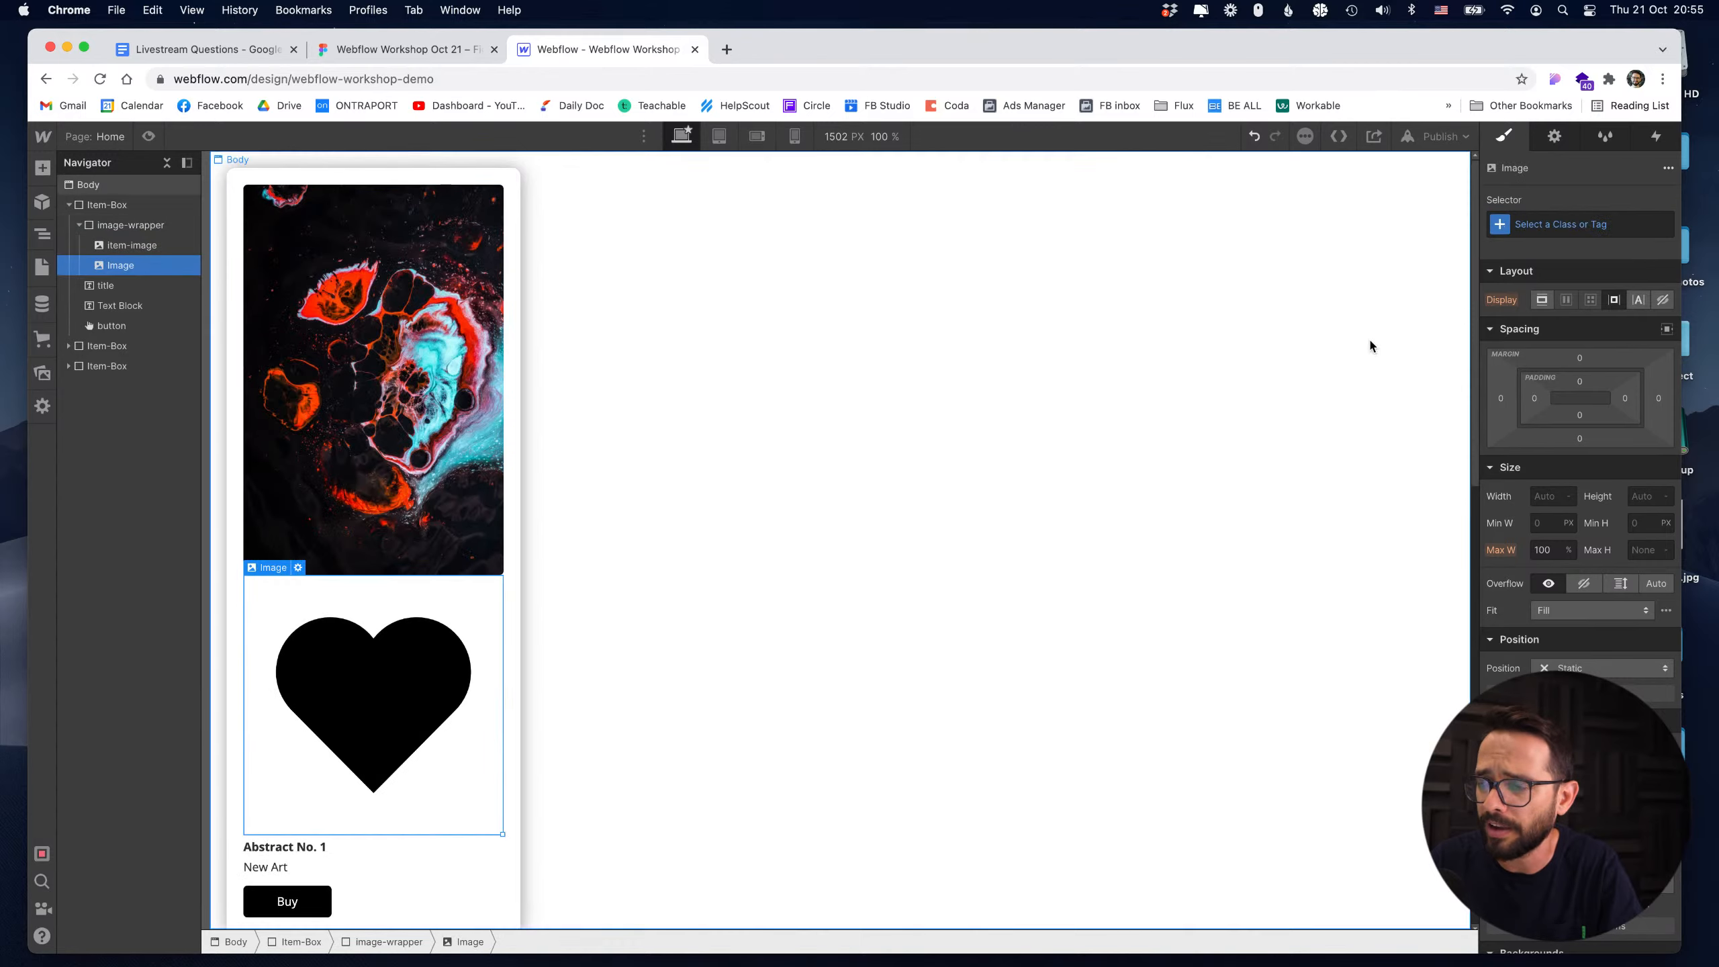
click(1560, 225)
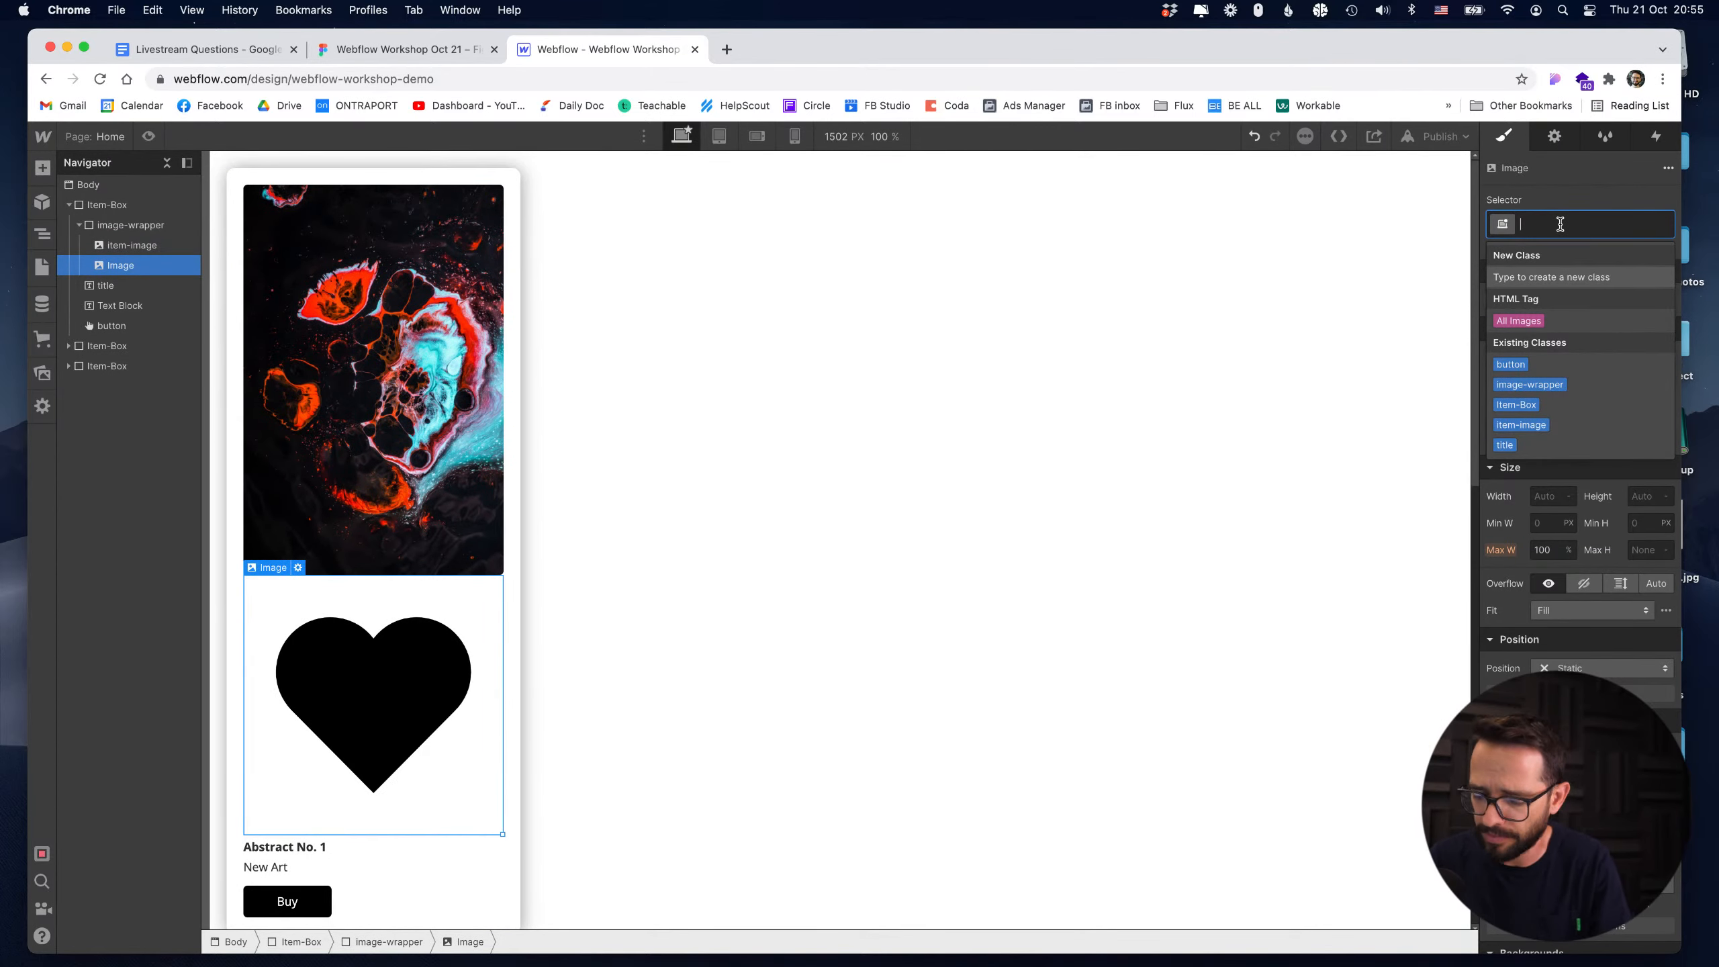
text(heart-icon)
key(Return)
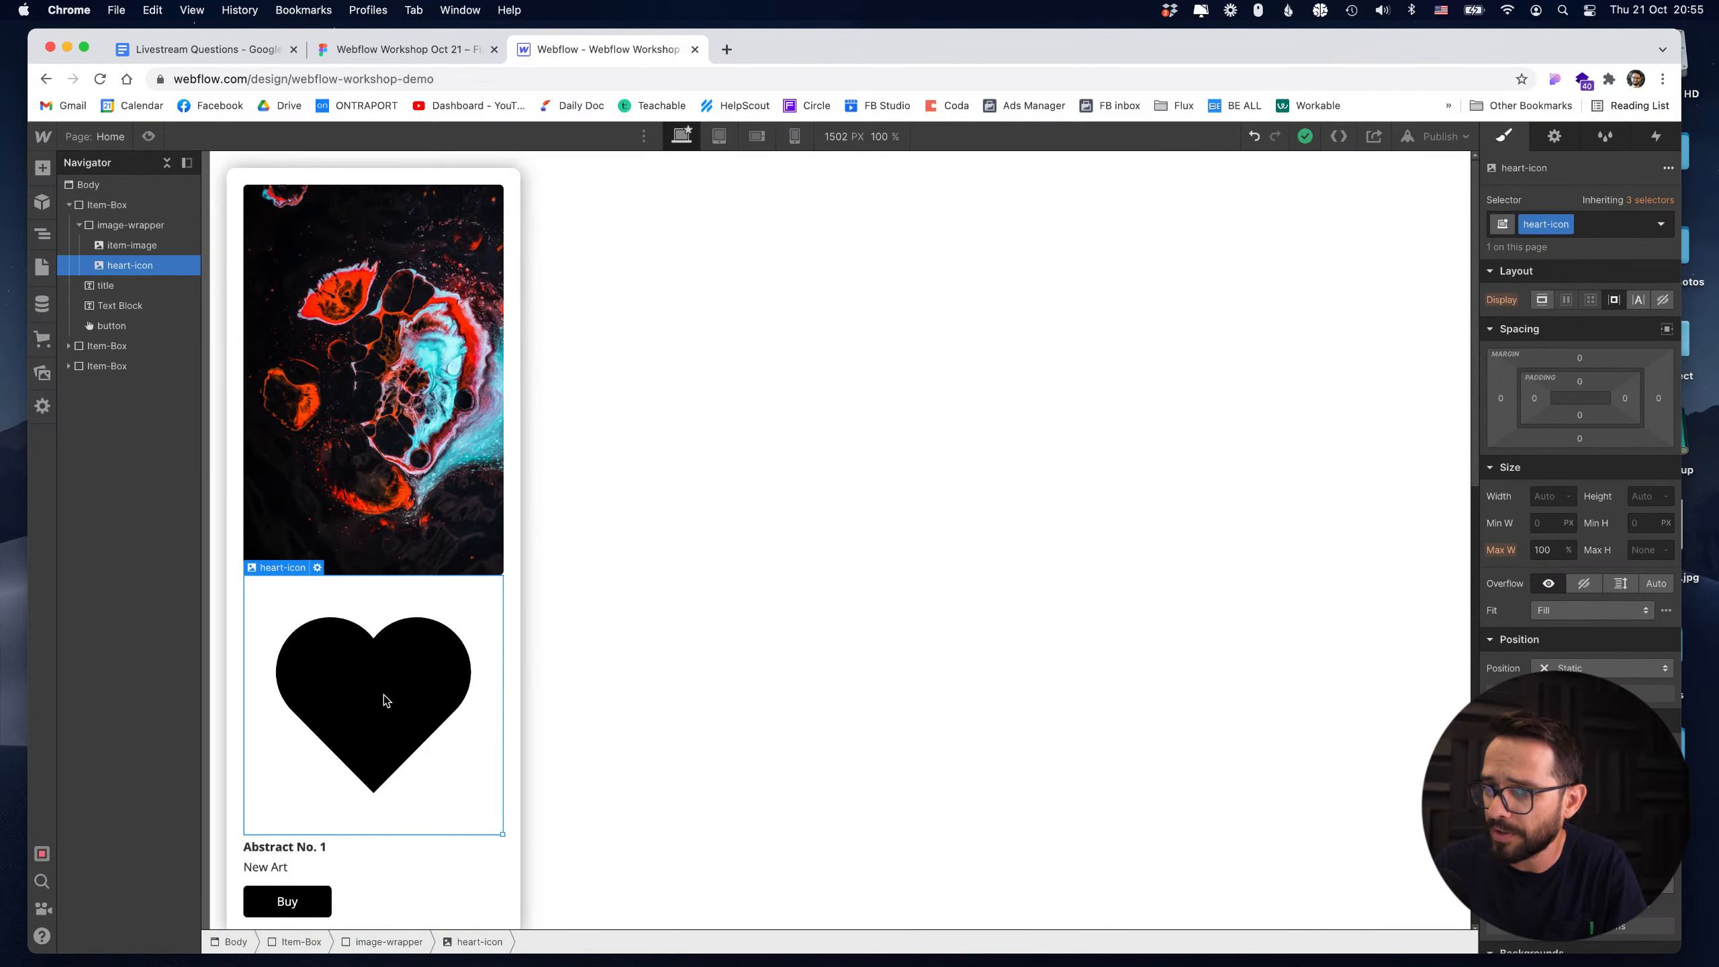
Try Relative positioning on heart-icon with offsets moving it up and to the right, then undo the offsets.
click(1601, 667)
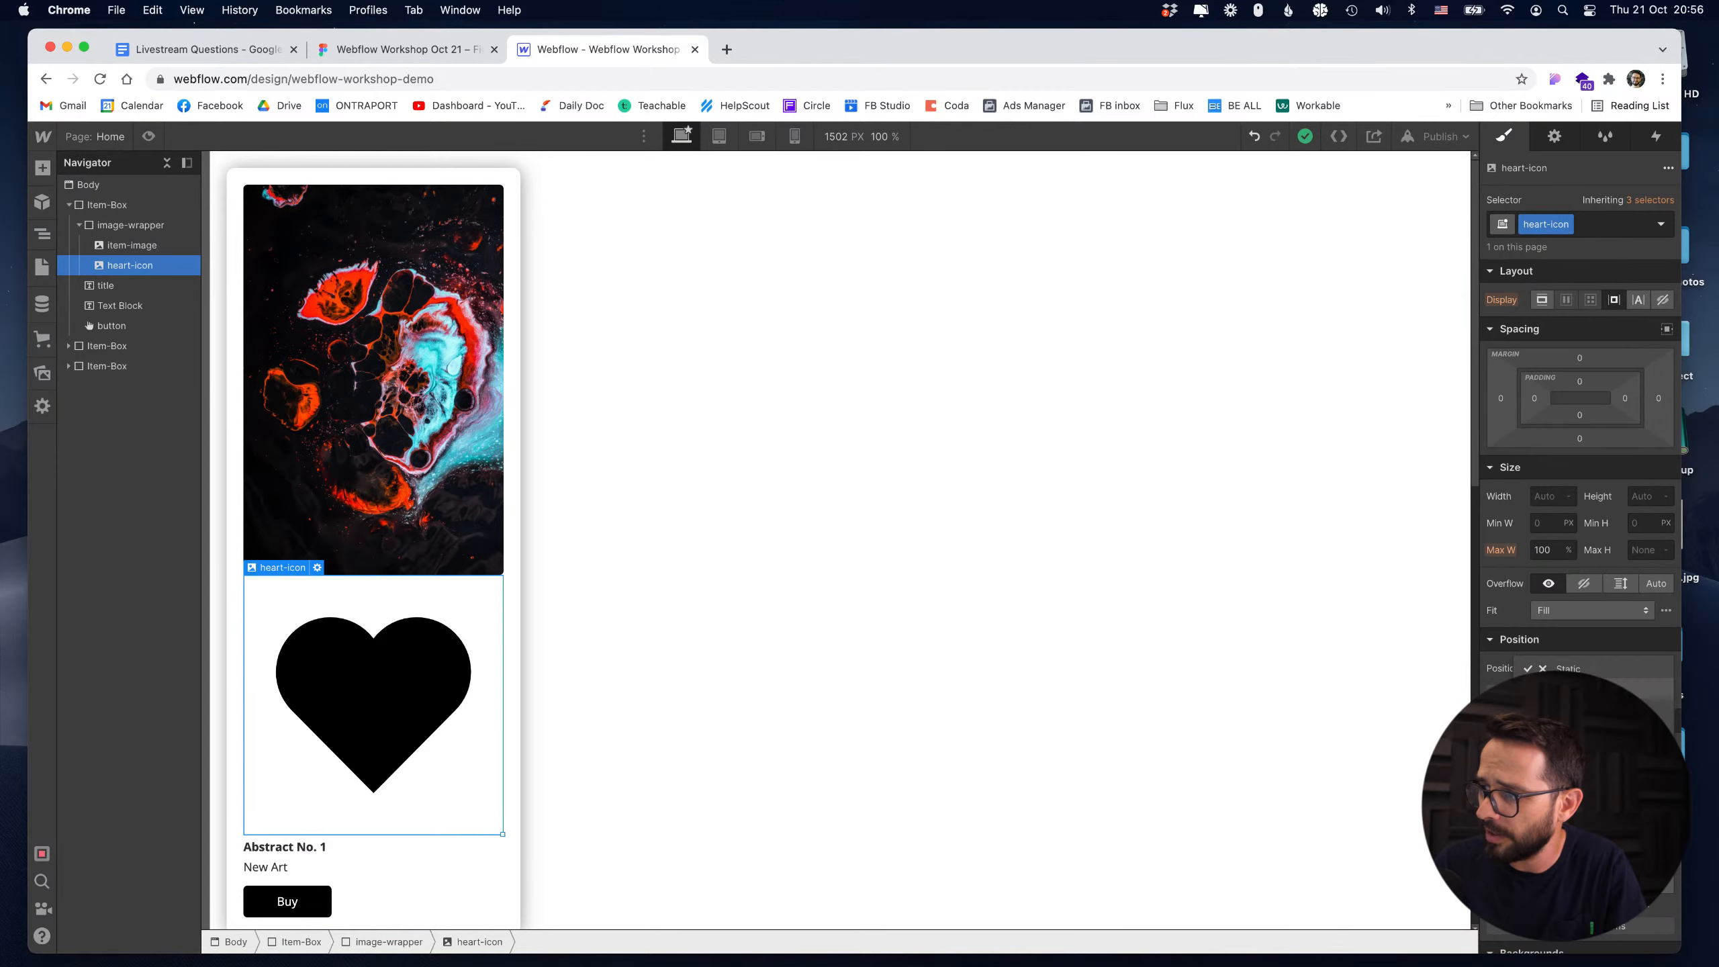
click(1570, 688)
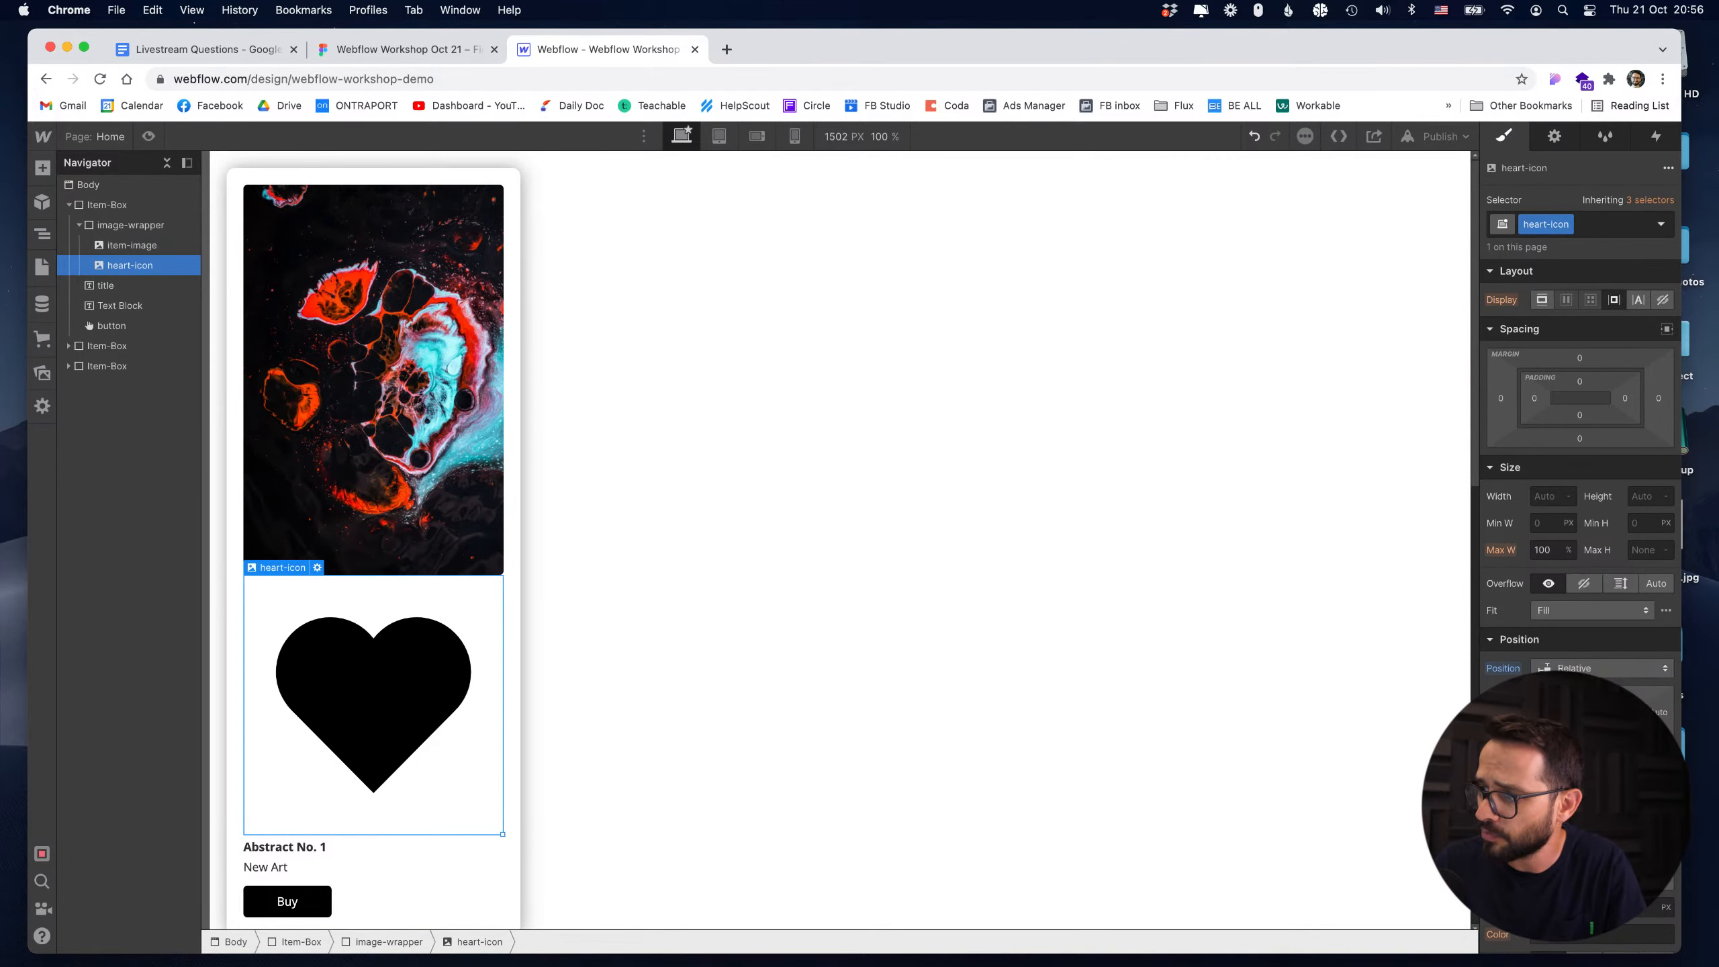
drag(1600, 694, 1588, 585)
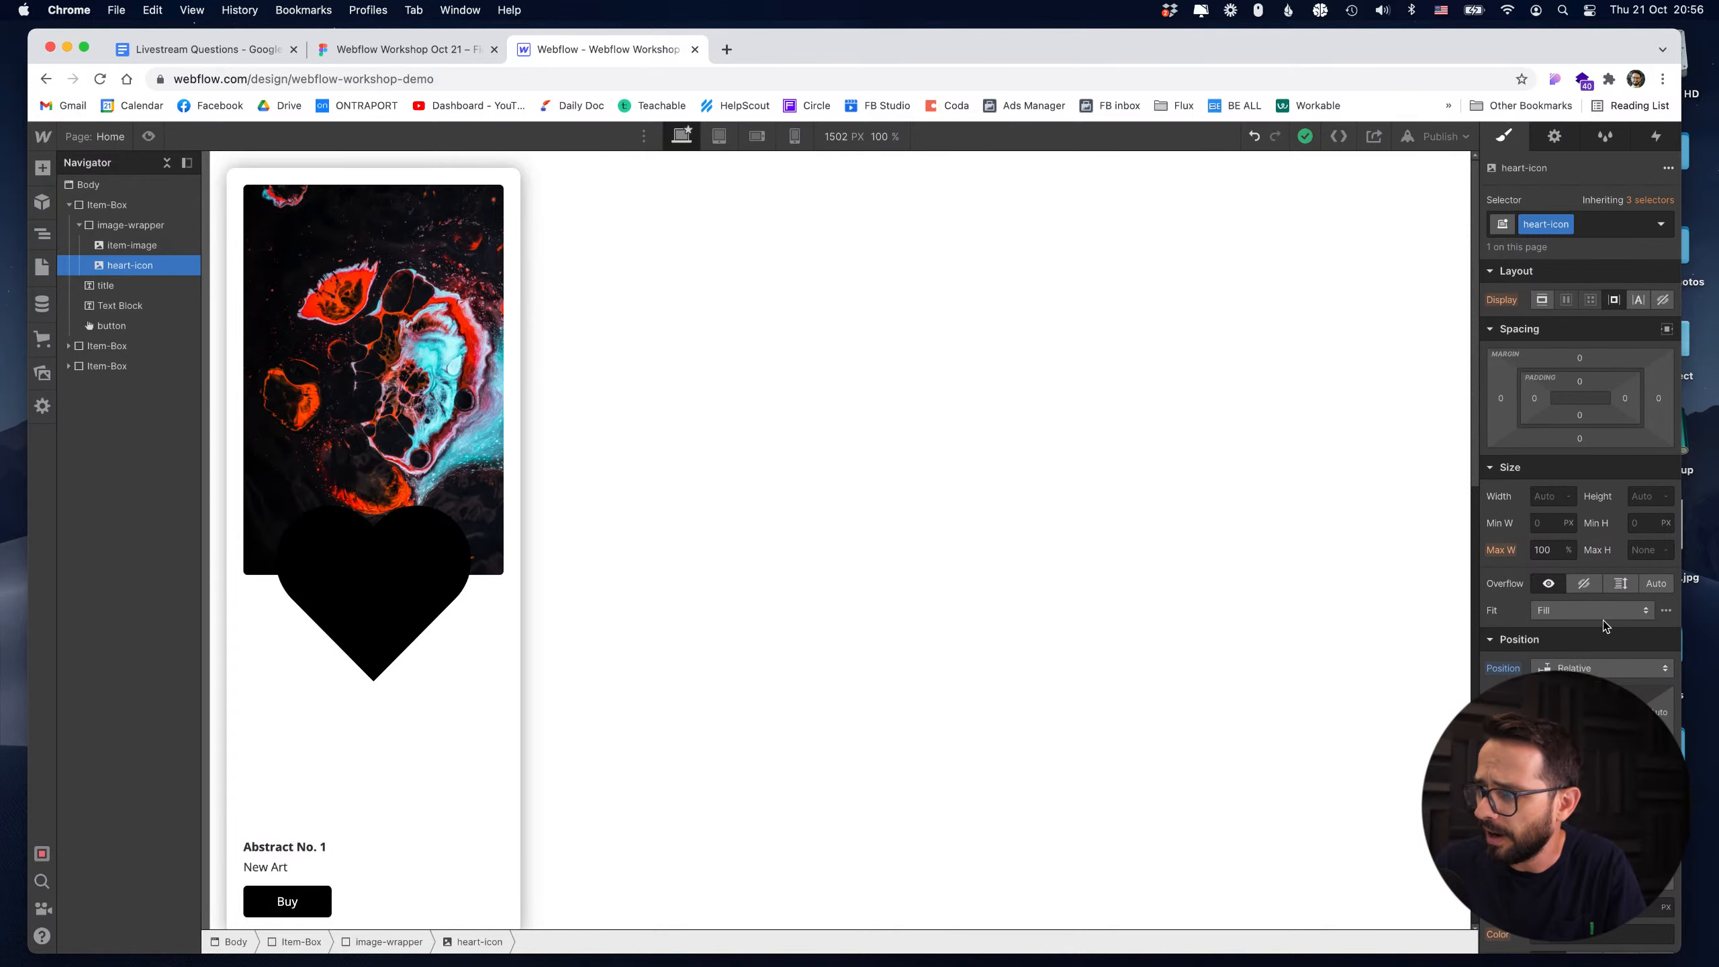
drag(1652, 709, 1707, 710)
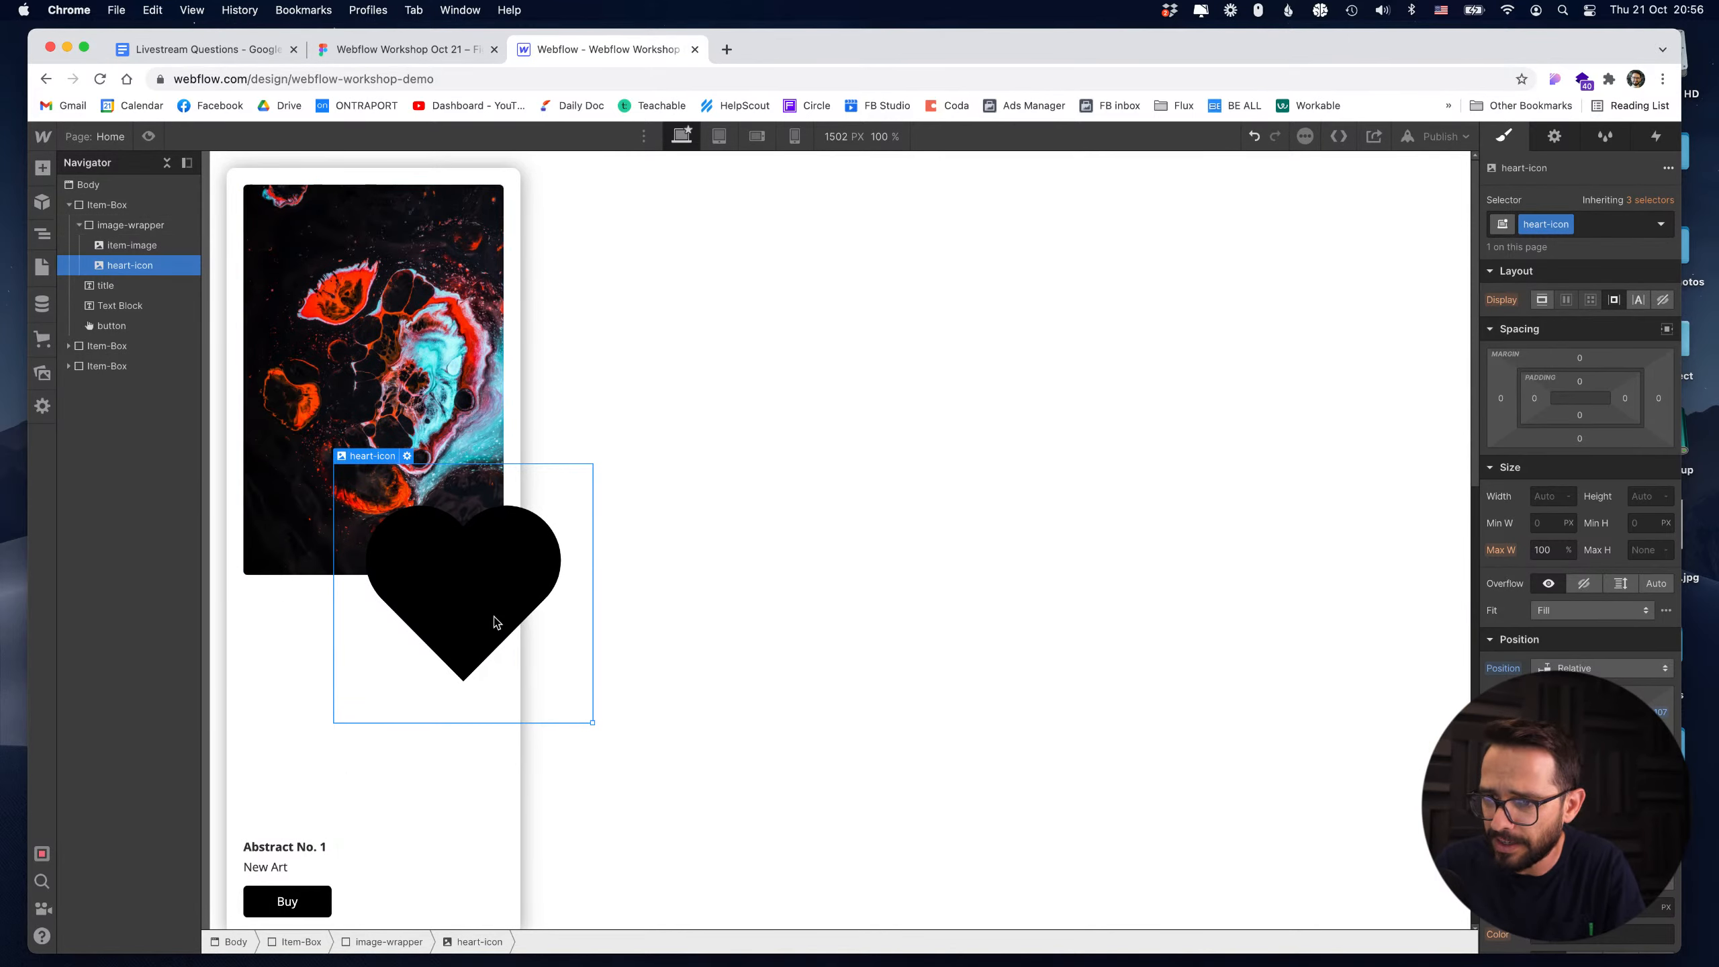
key(super+z)
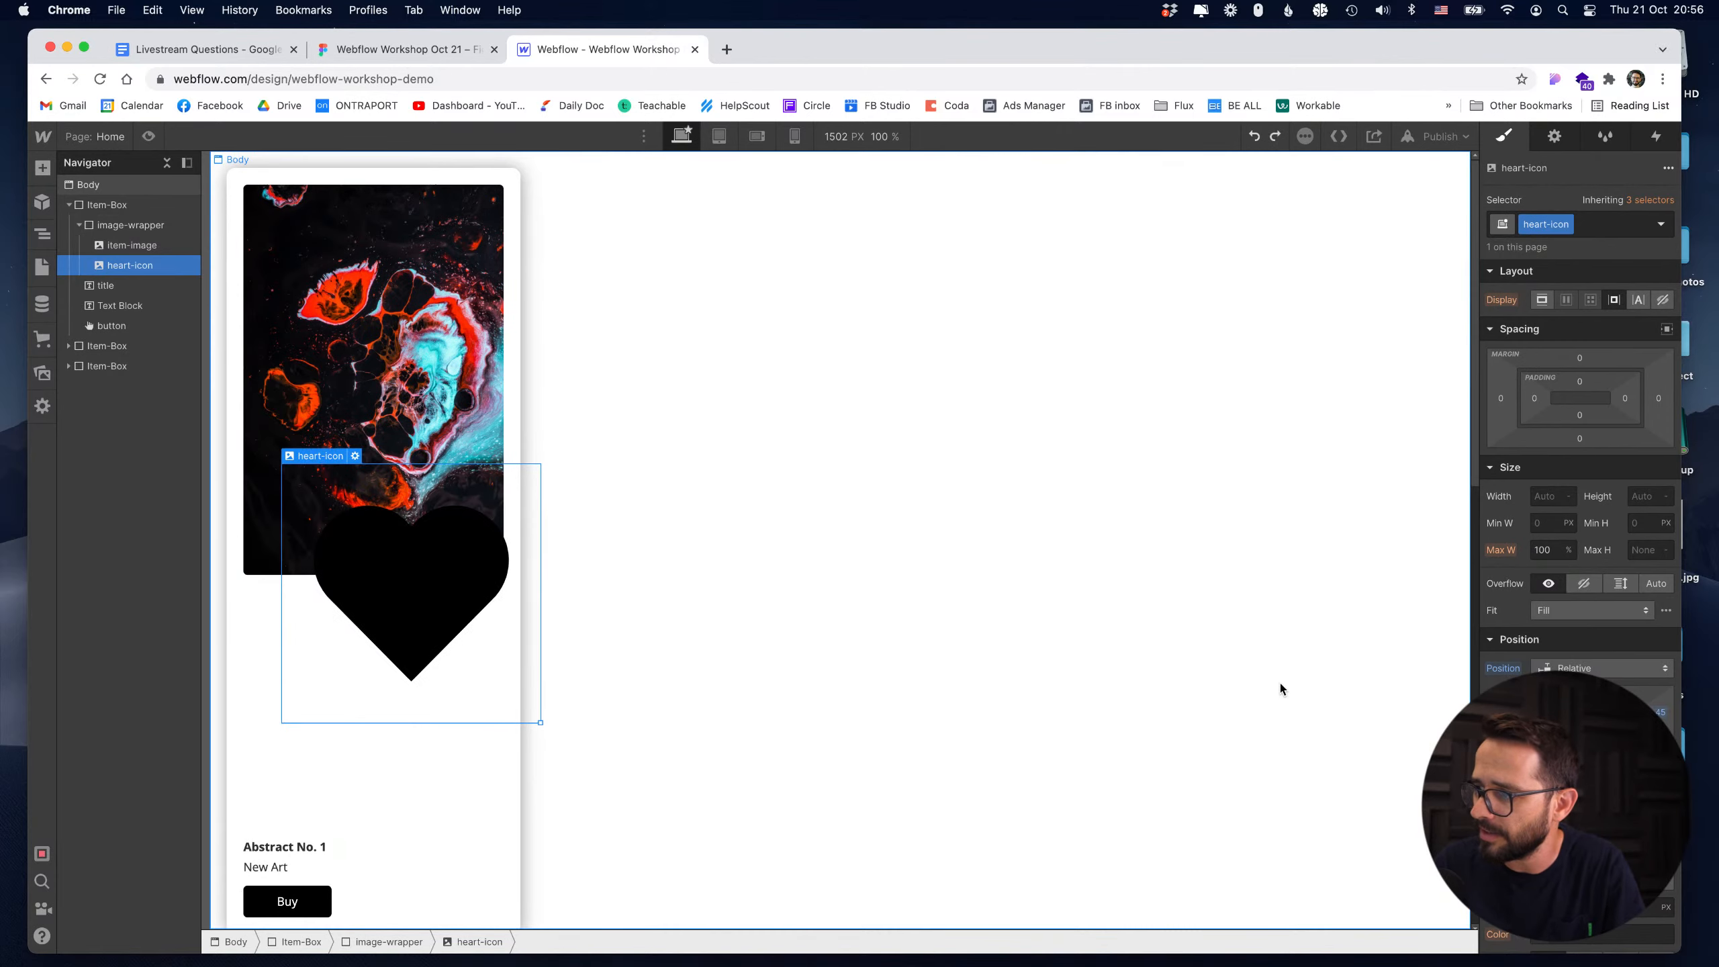
key(super+z)
Set the position of heart-icon to Absolute.
click(1603, 668)
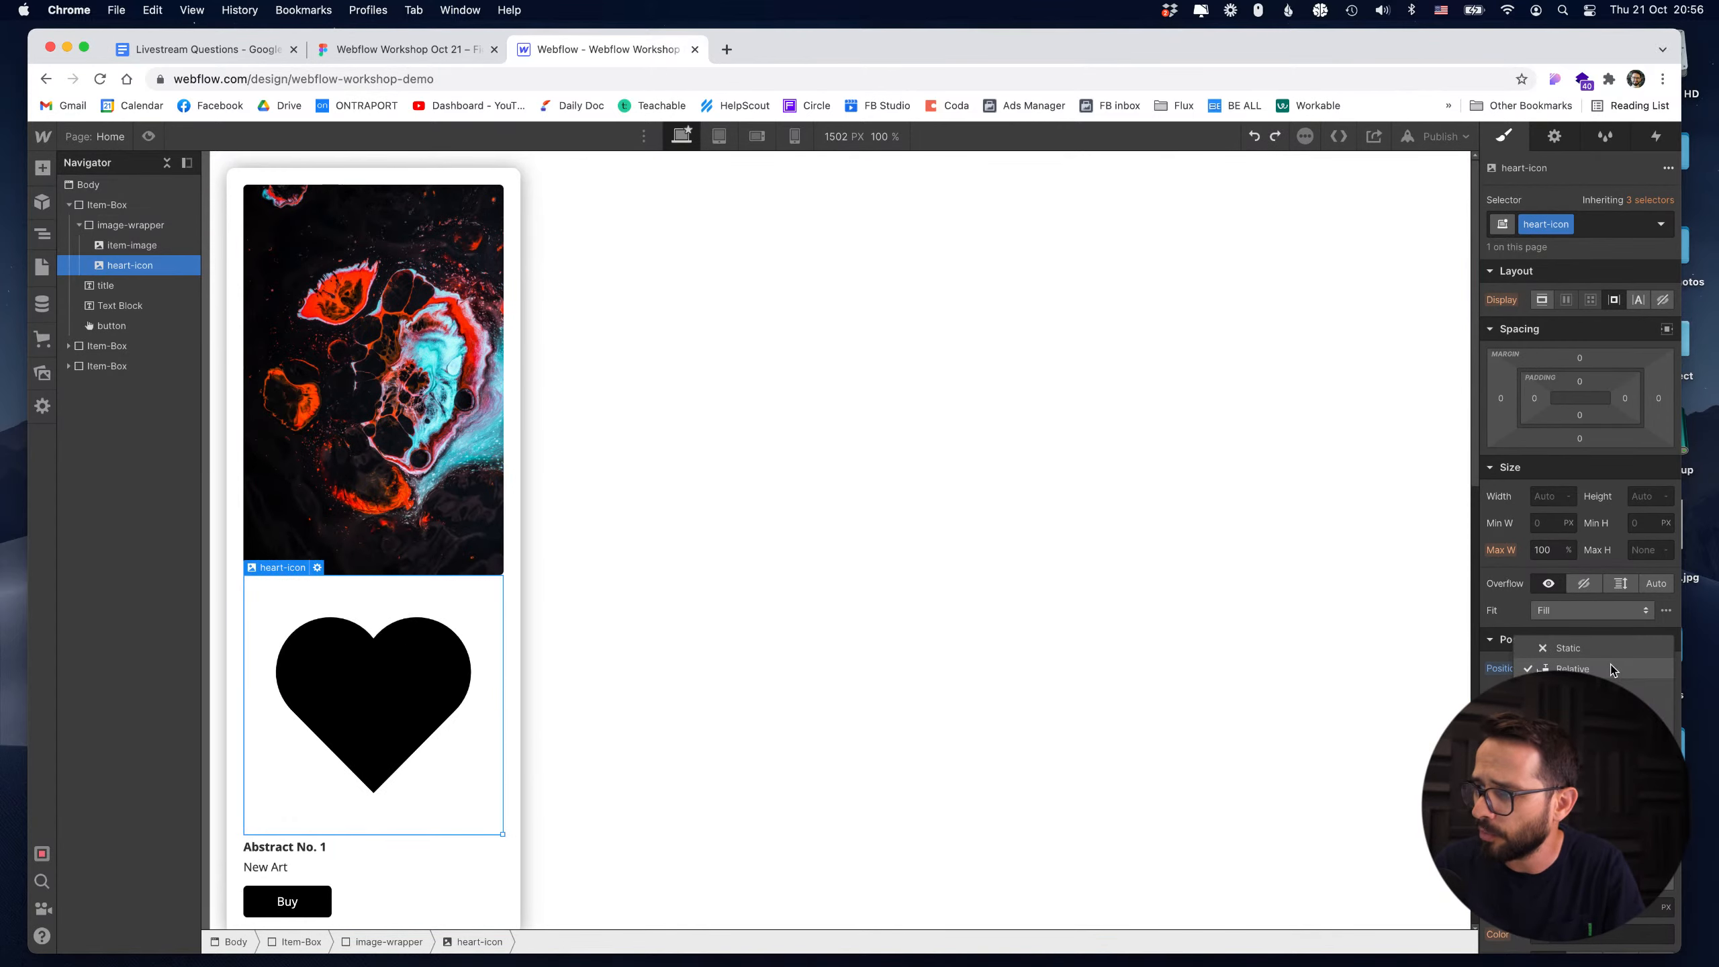
click(1583, 689)
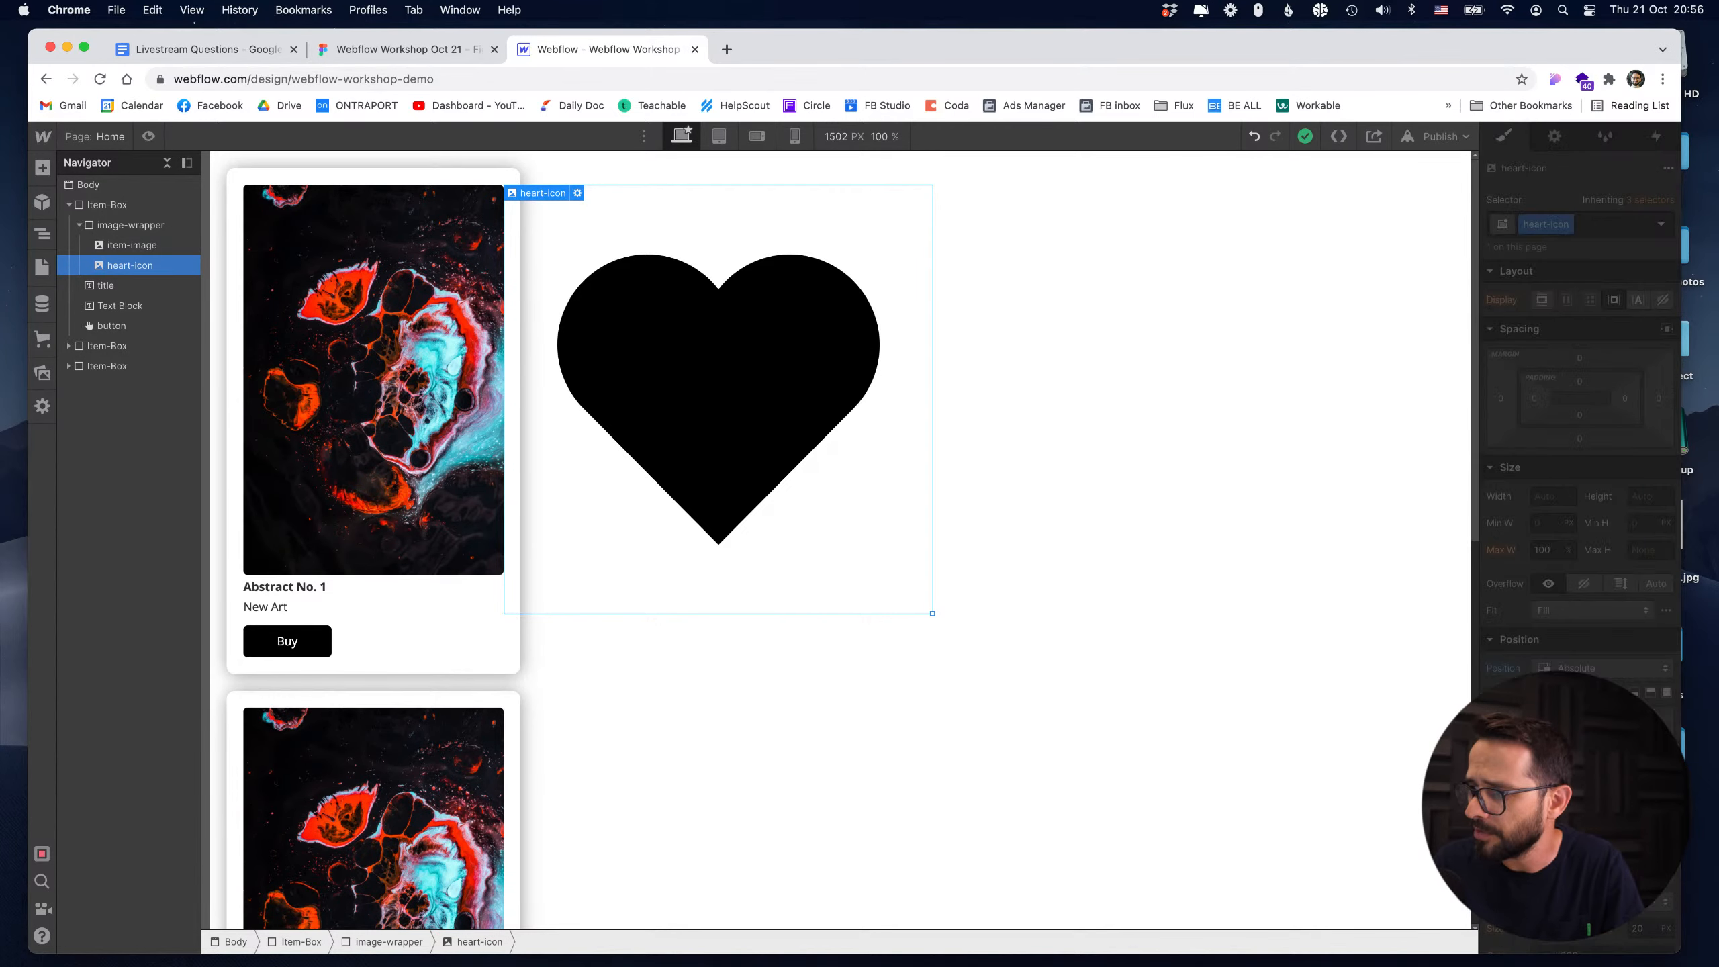
Try offsetting the absolutely positioned heart-icon to the top-left corner of the page body, then undo both offsets.
key(Return)
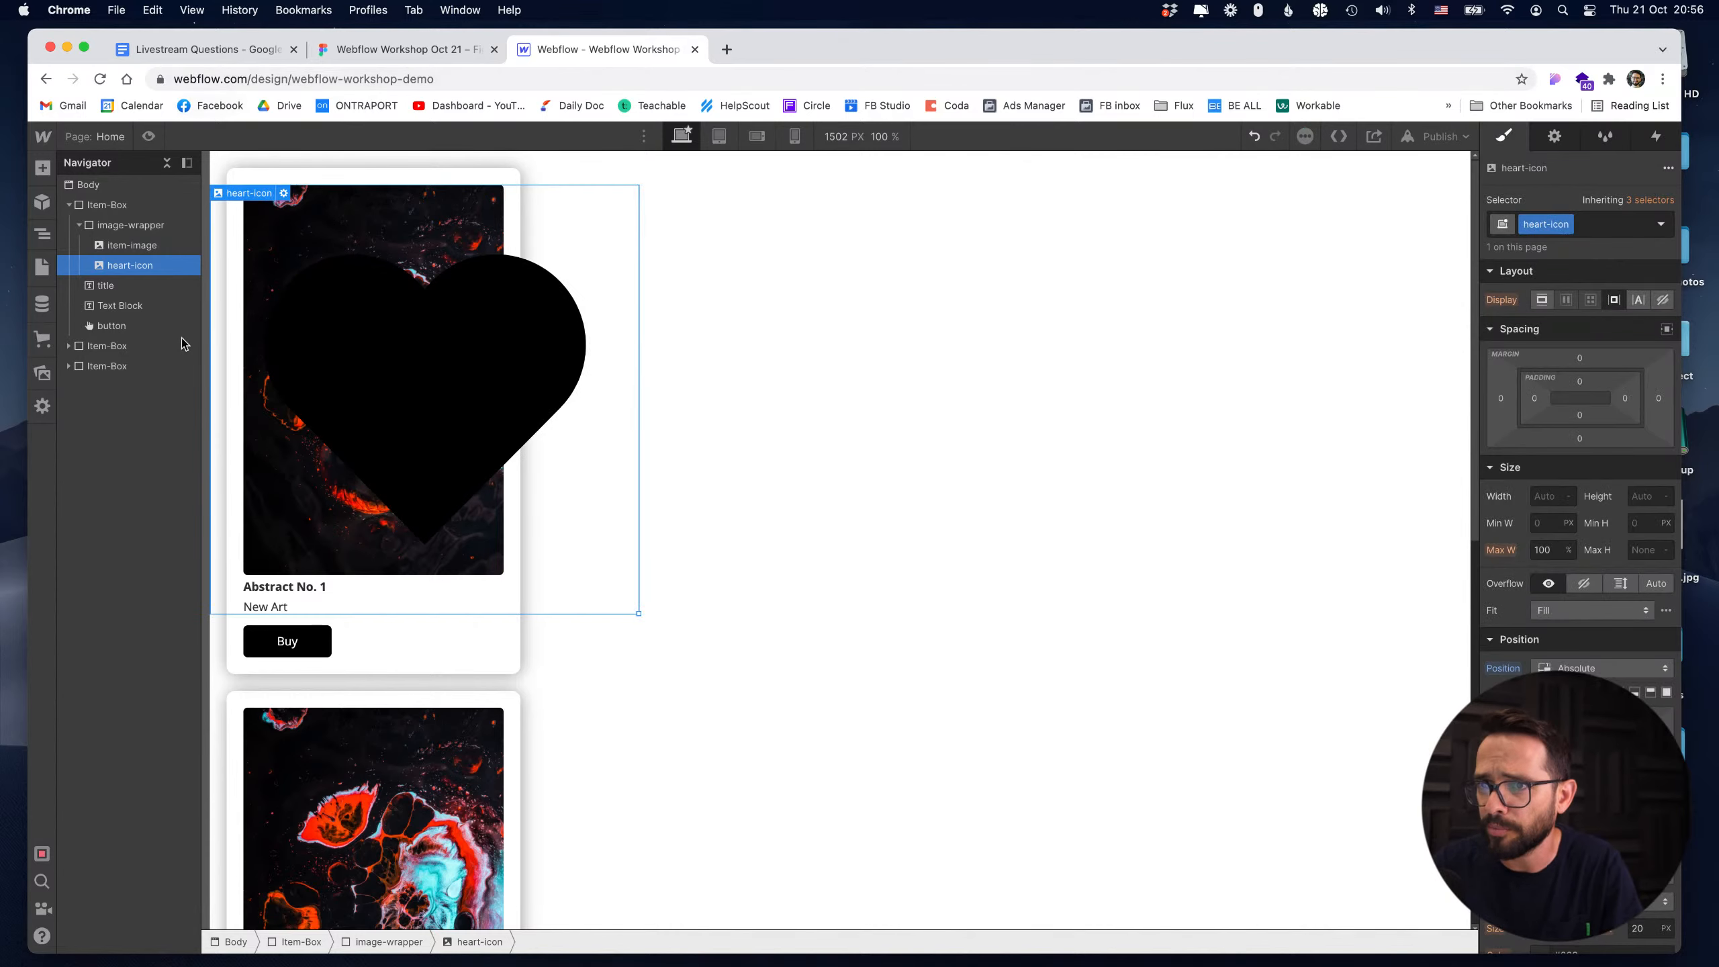
click(1579, 719)
key(Return)
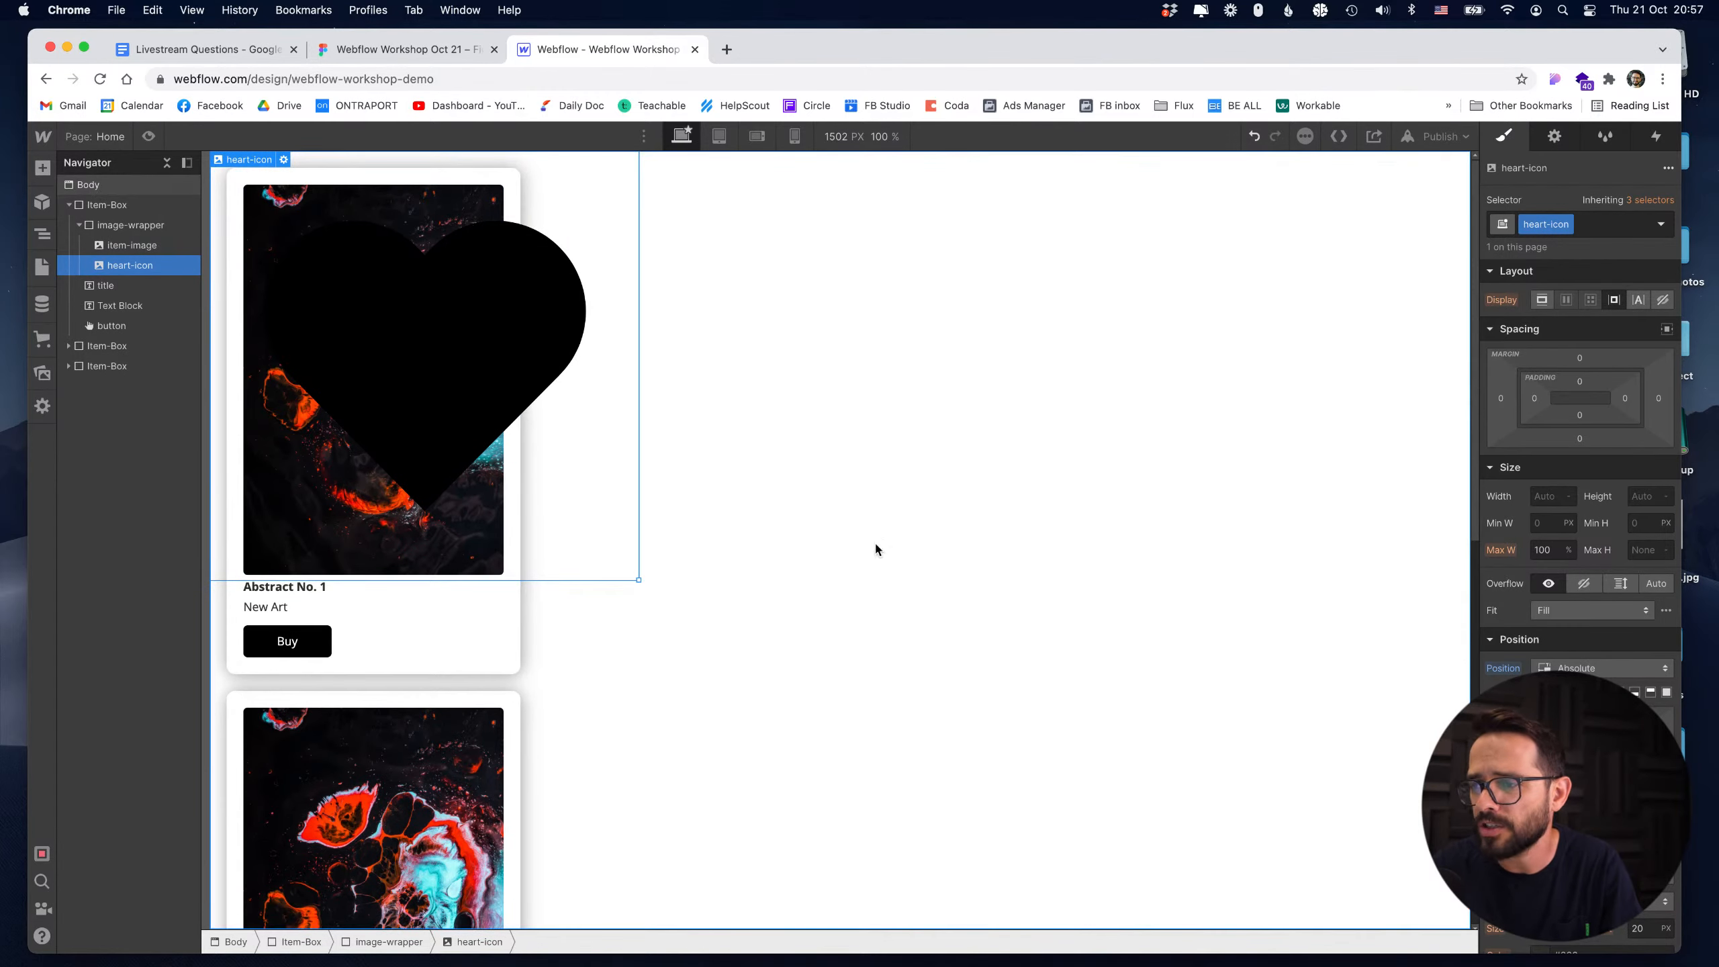
key(super+z)
key(super+z)
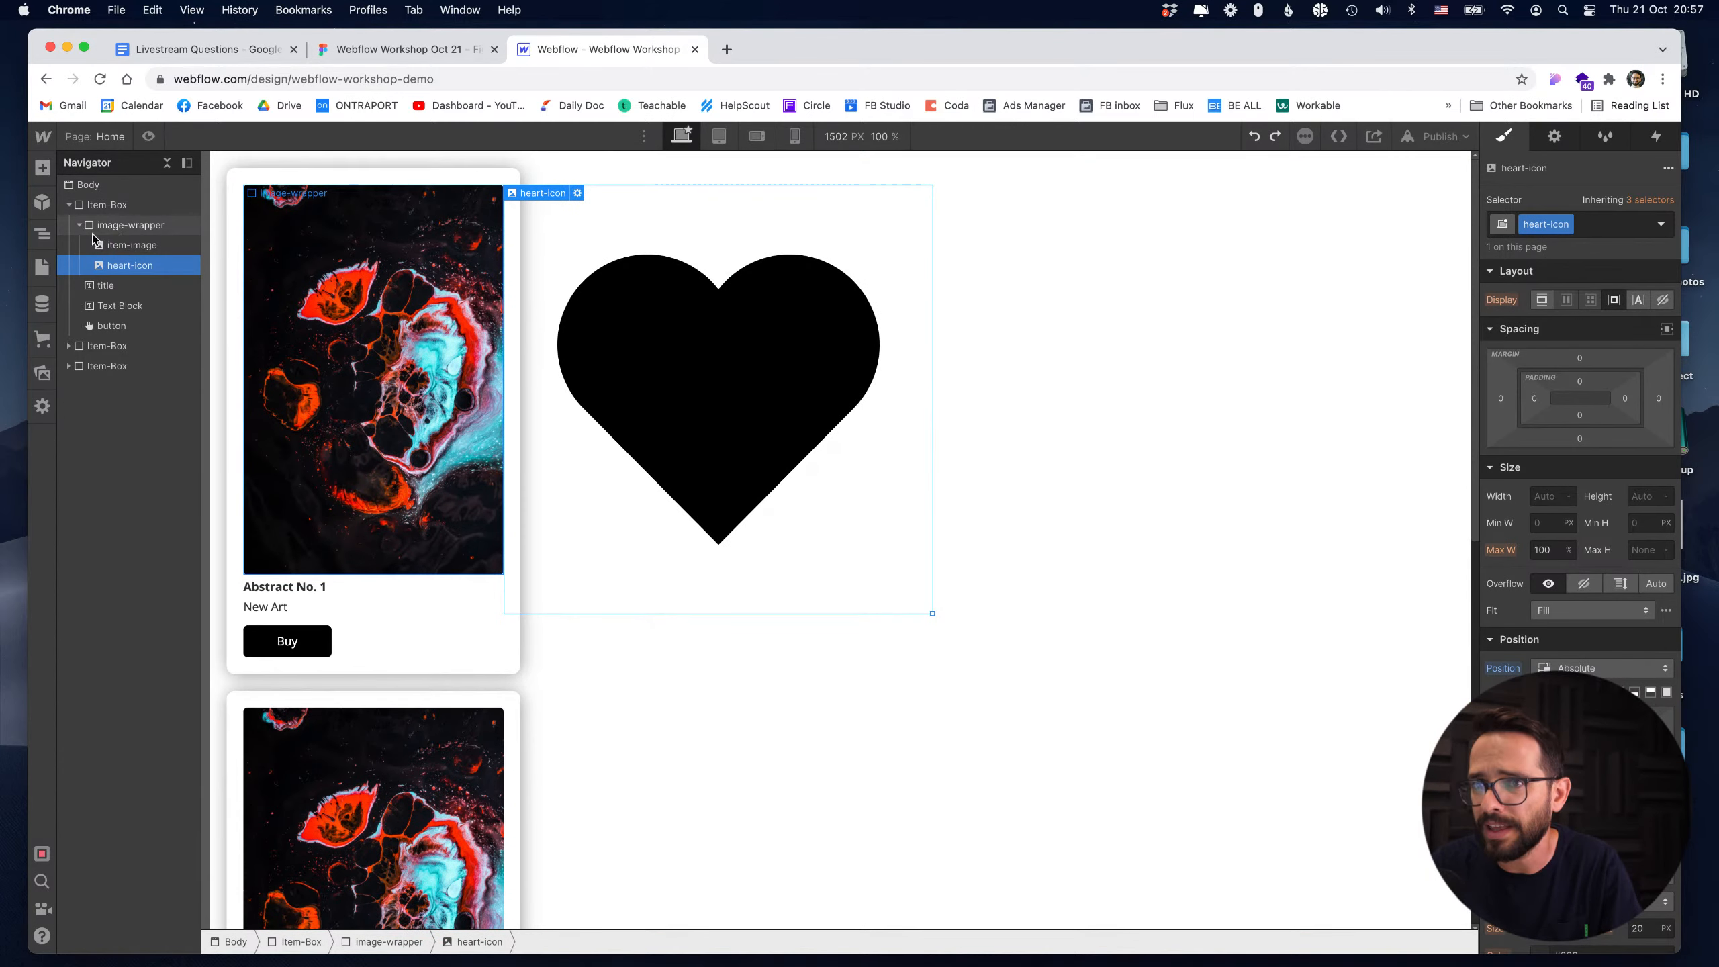
Set the position of image-wrapper to Relative so it becomes the reference for heart-icon.
click(146, 230)
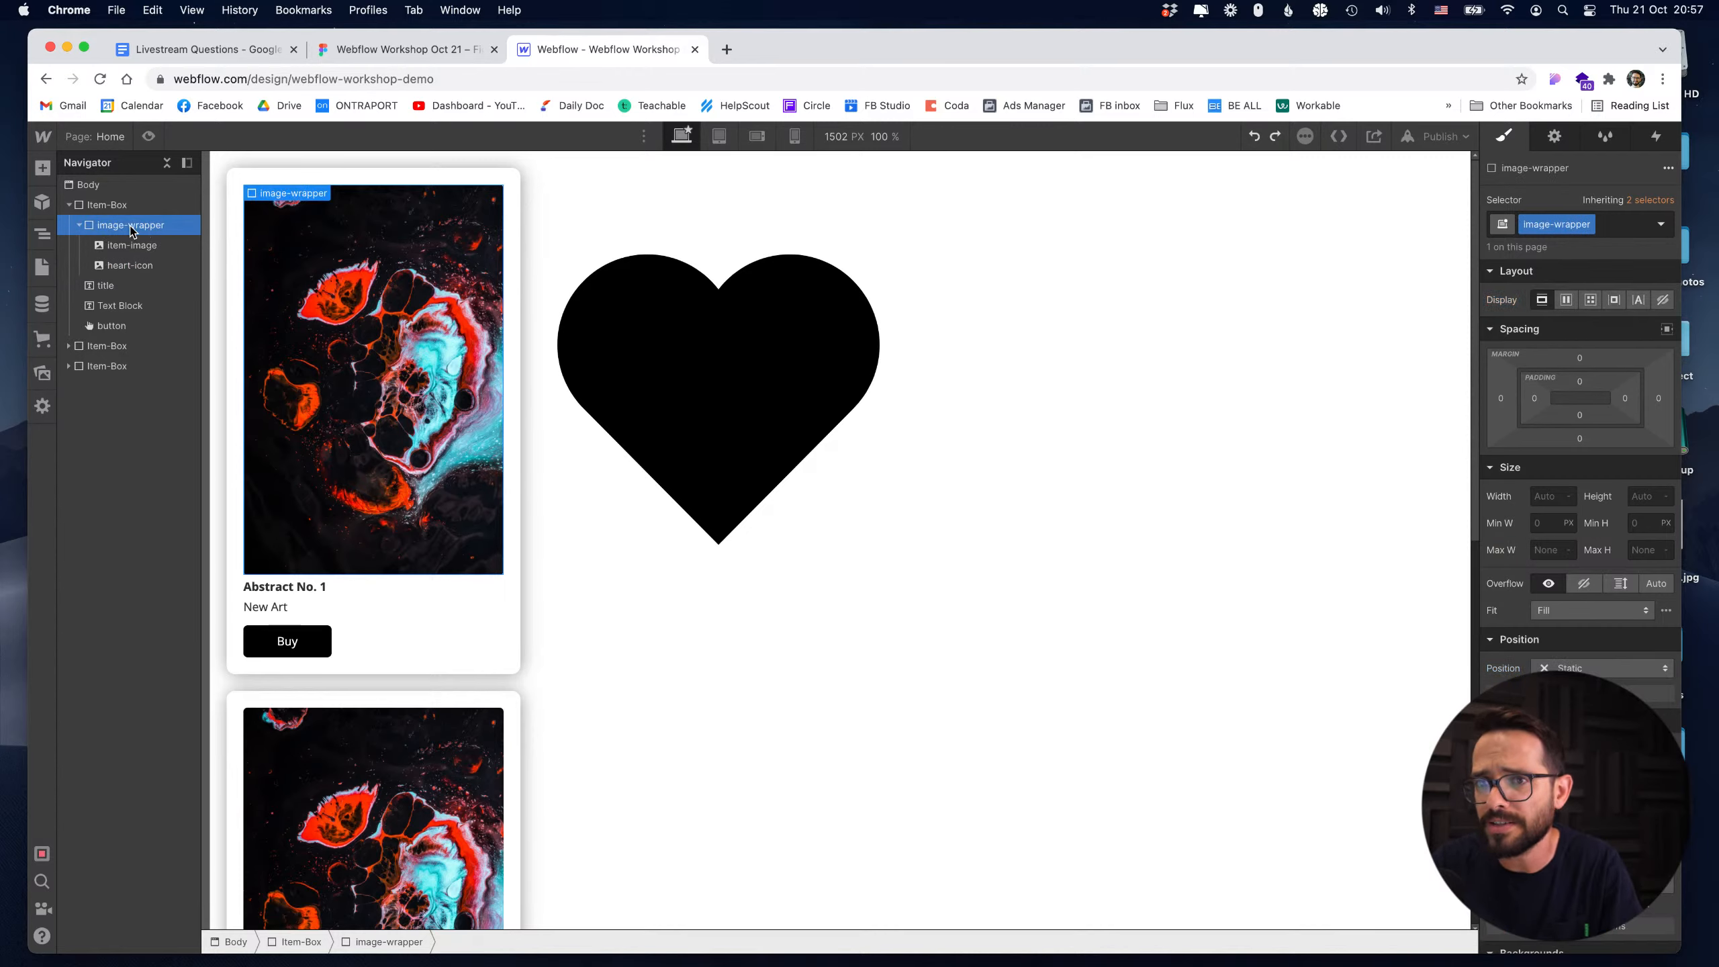
click(1603, 668)
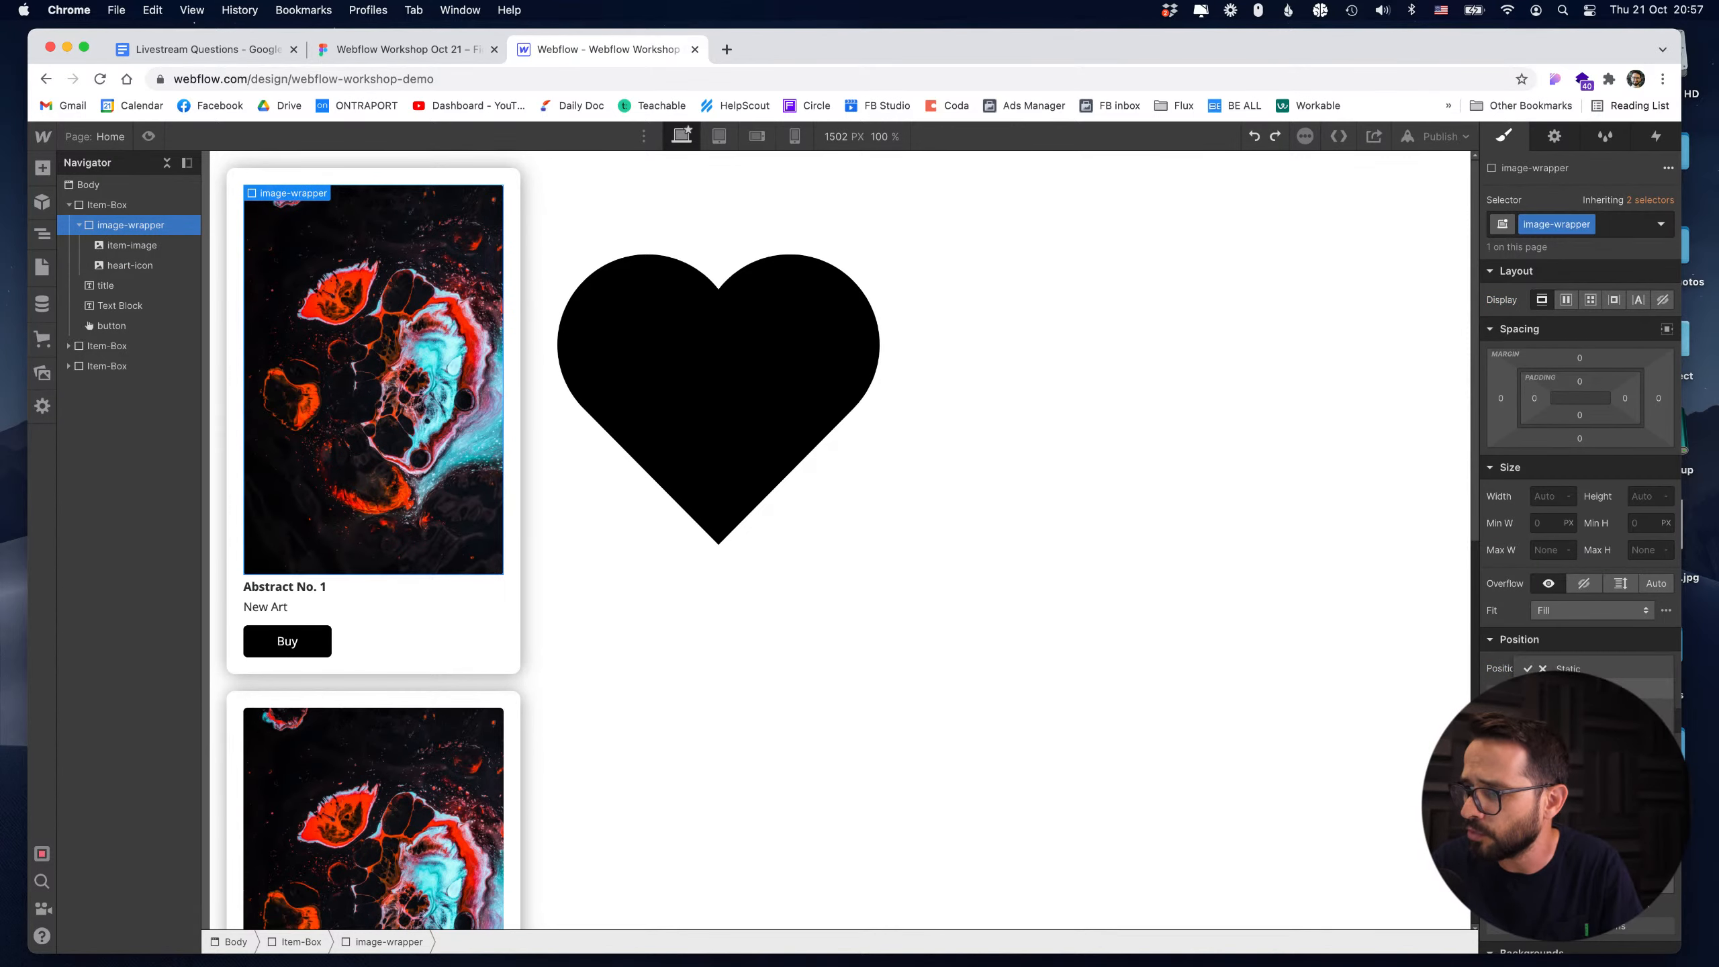
click(1570, 688)
Anchor heart-icon near the bottom-right corner of image-wrapper using small bottom and right offsets.
click(668, 294)
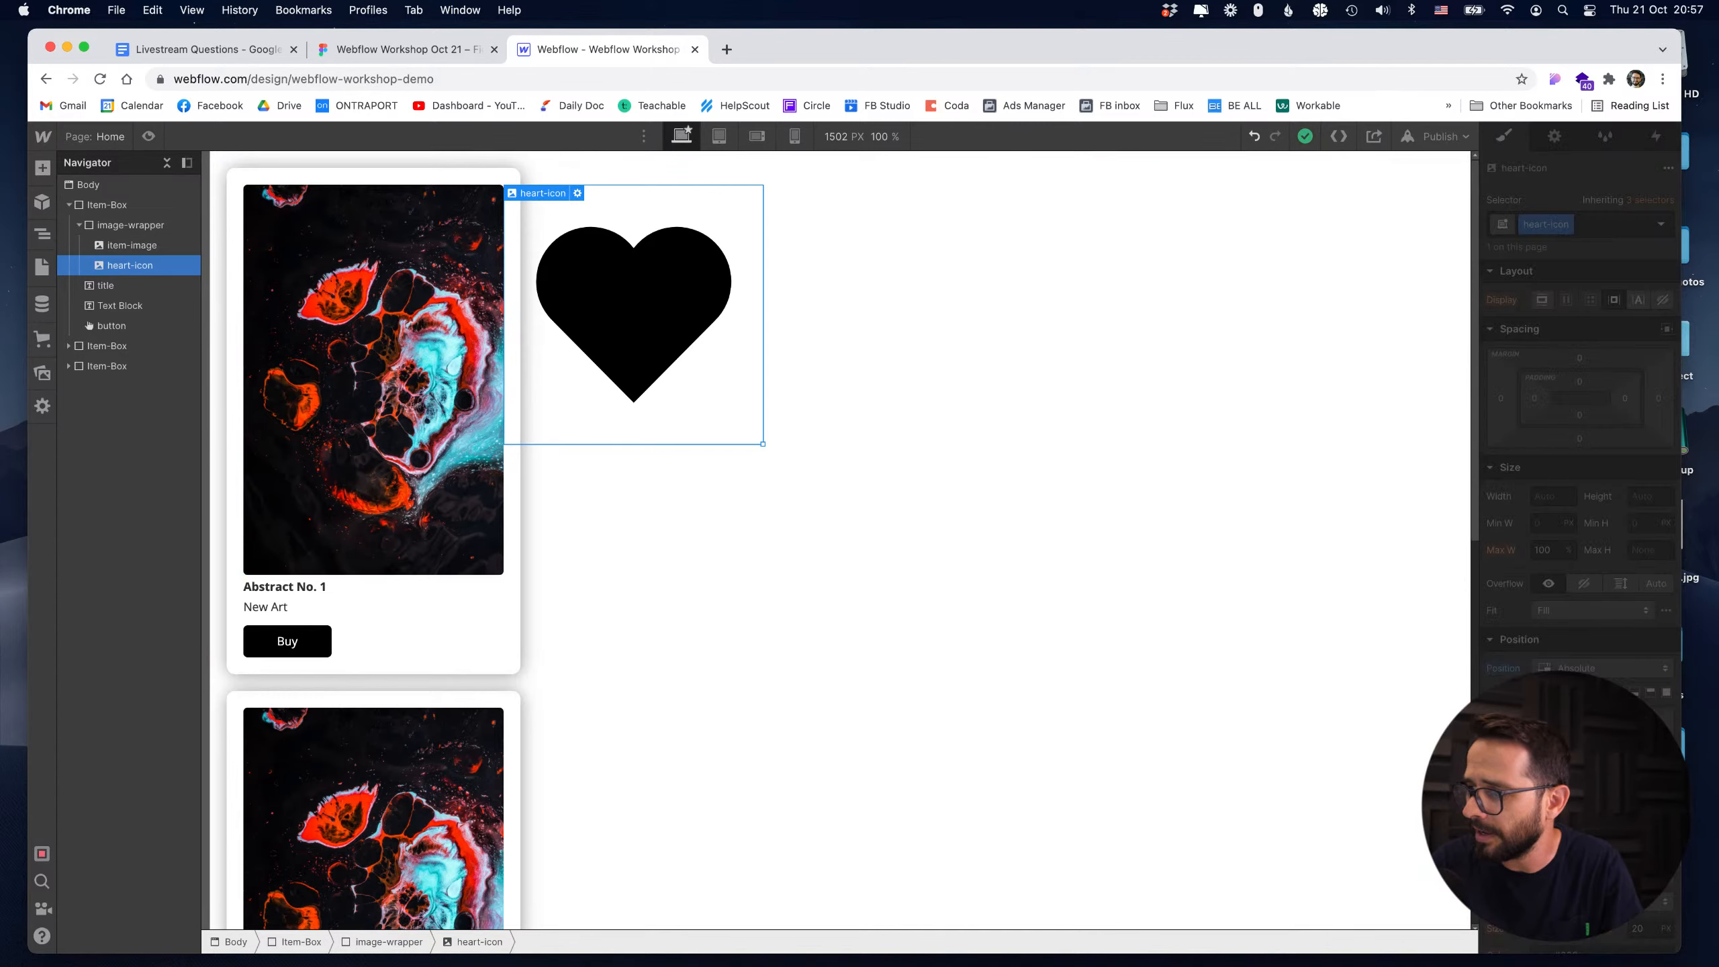
key(Return)
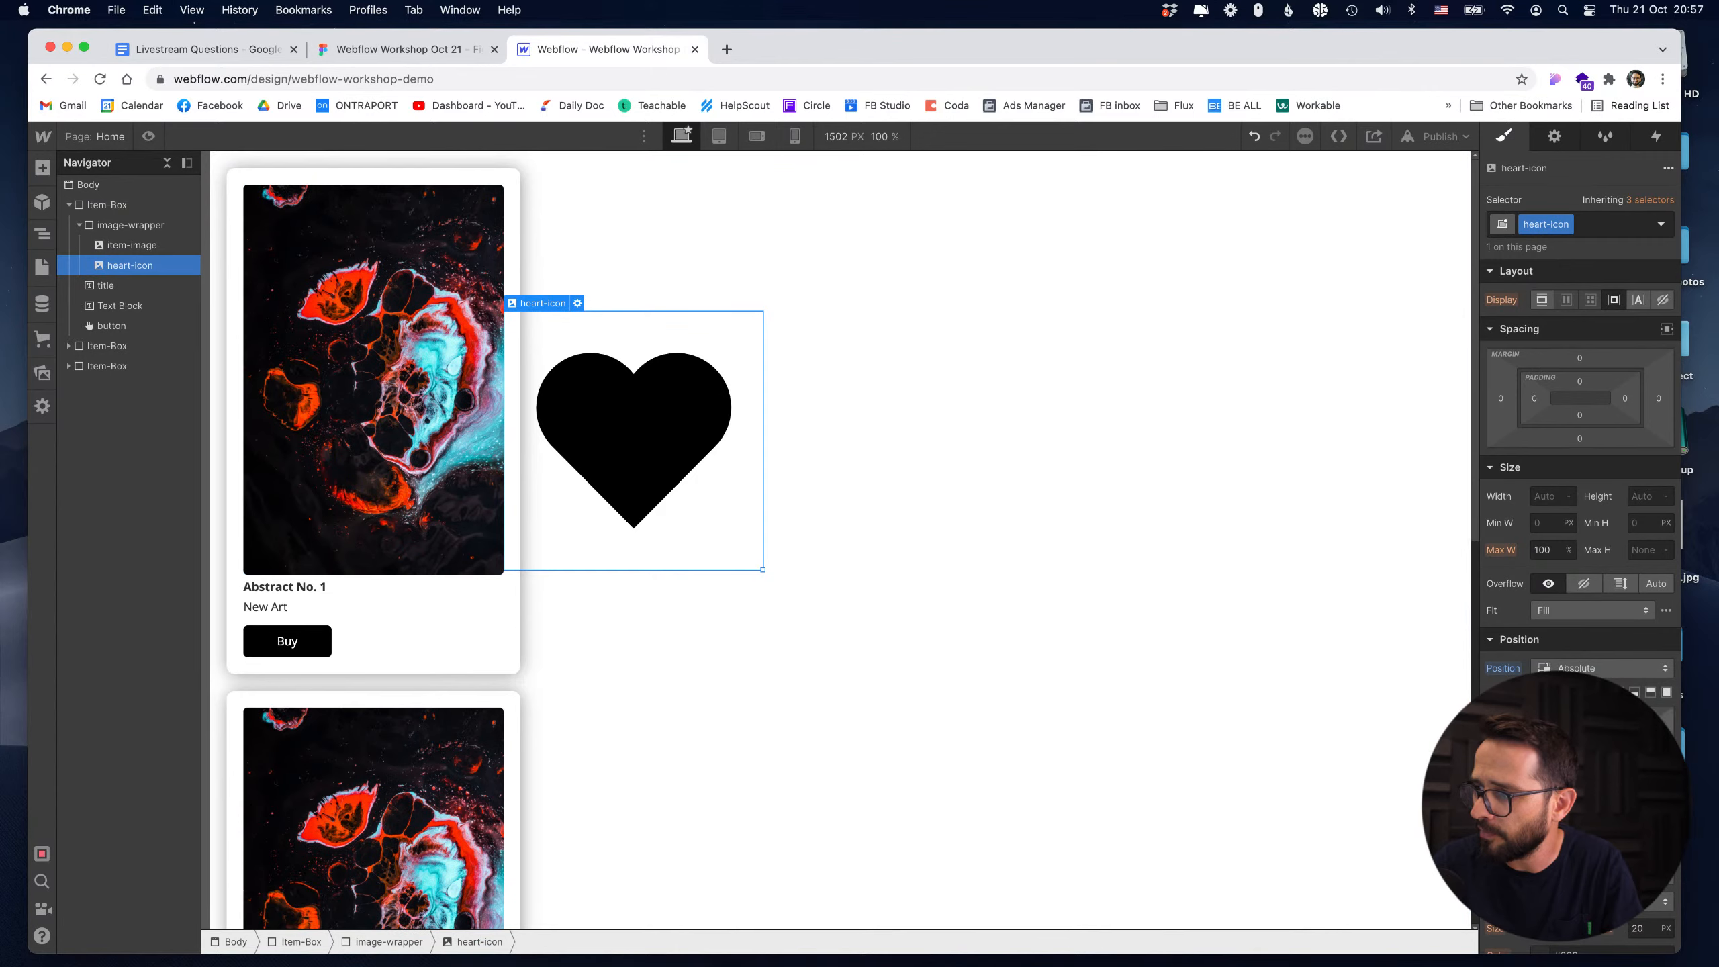
key(Return)
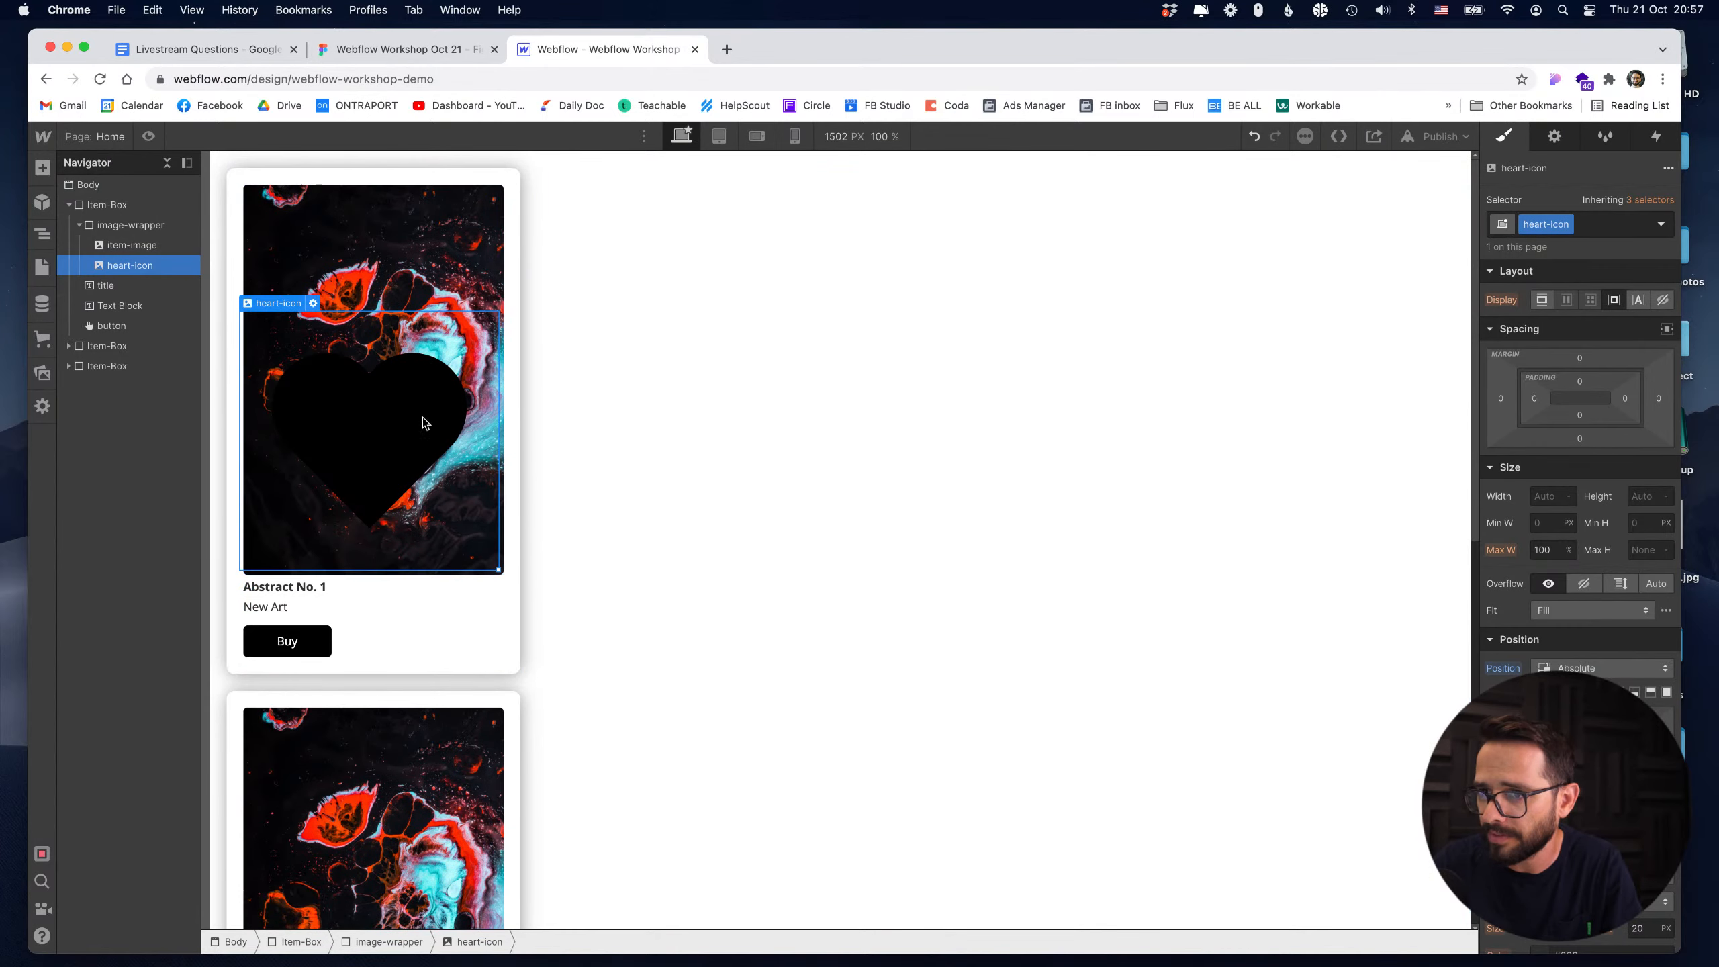
Resize heart-icon to a small square by setting its width to 50 px and entering a height.
click(1552, 495)
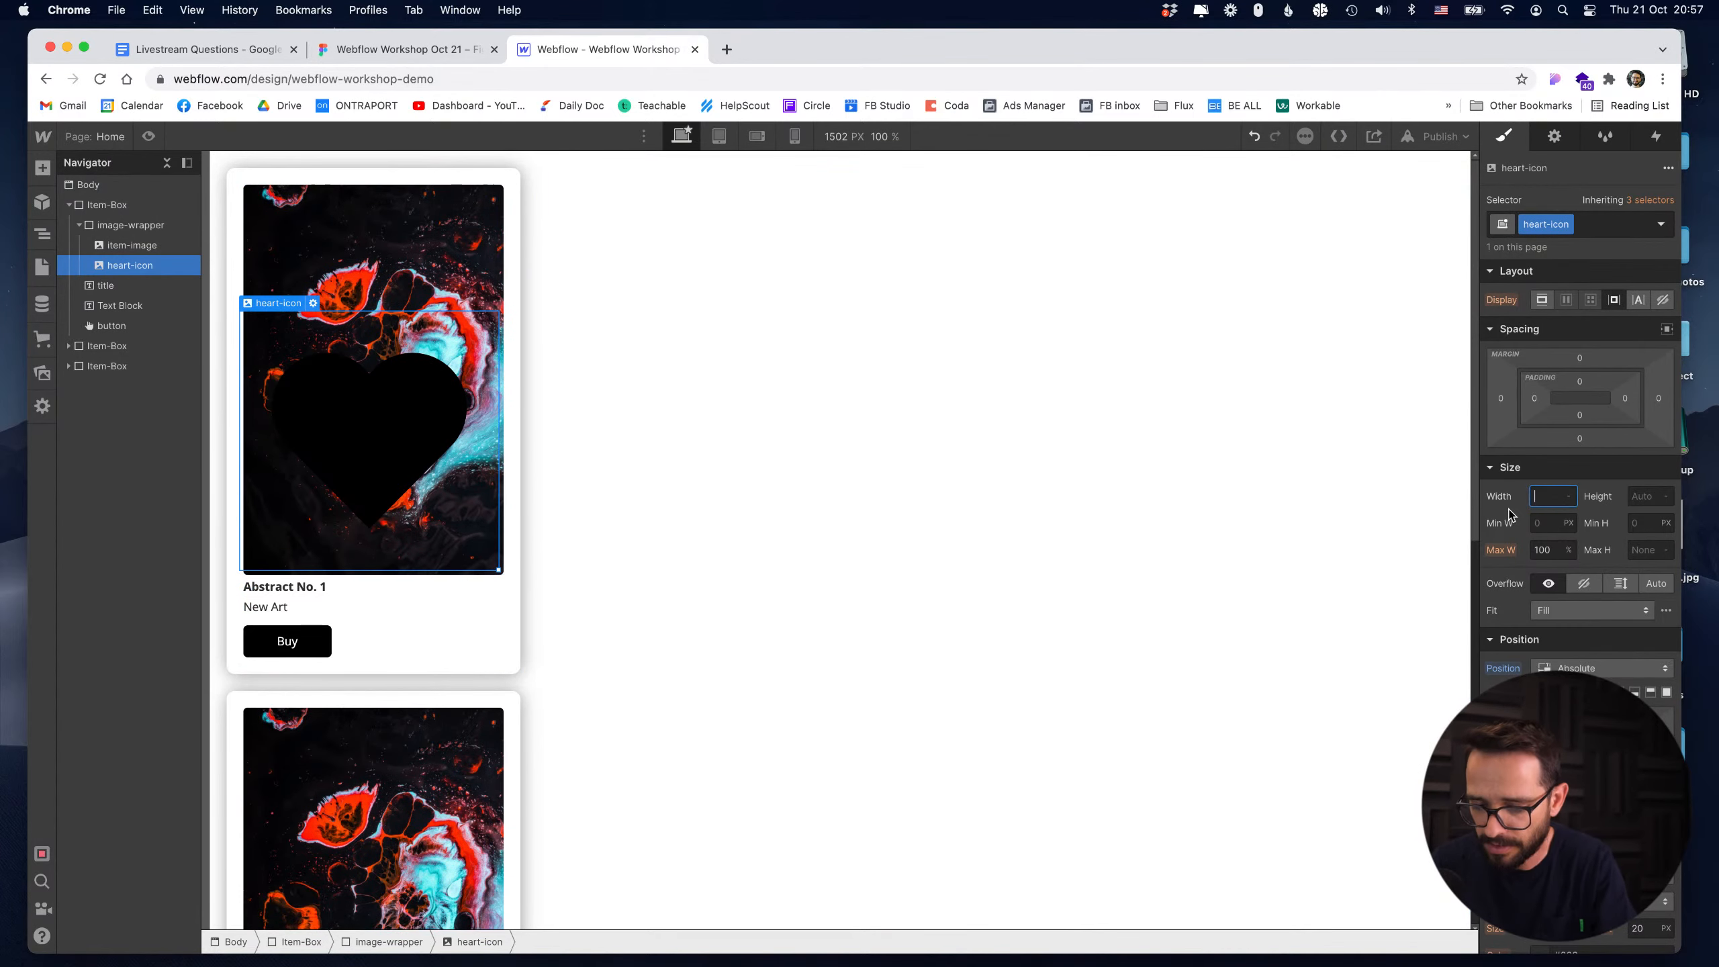
key(Tab)
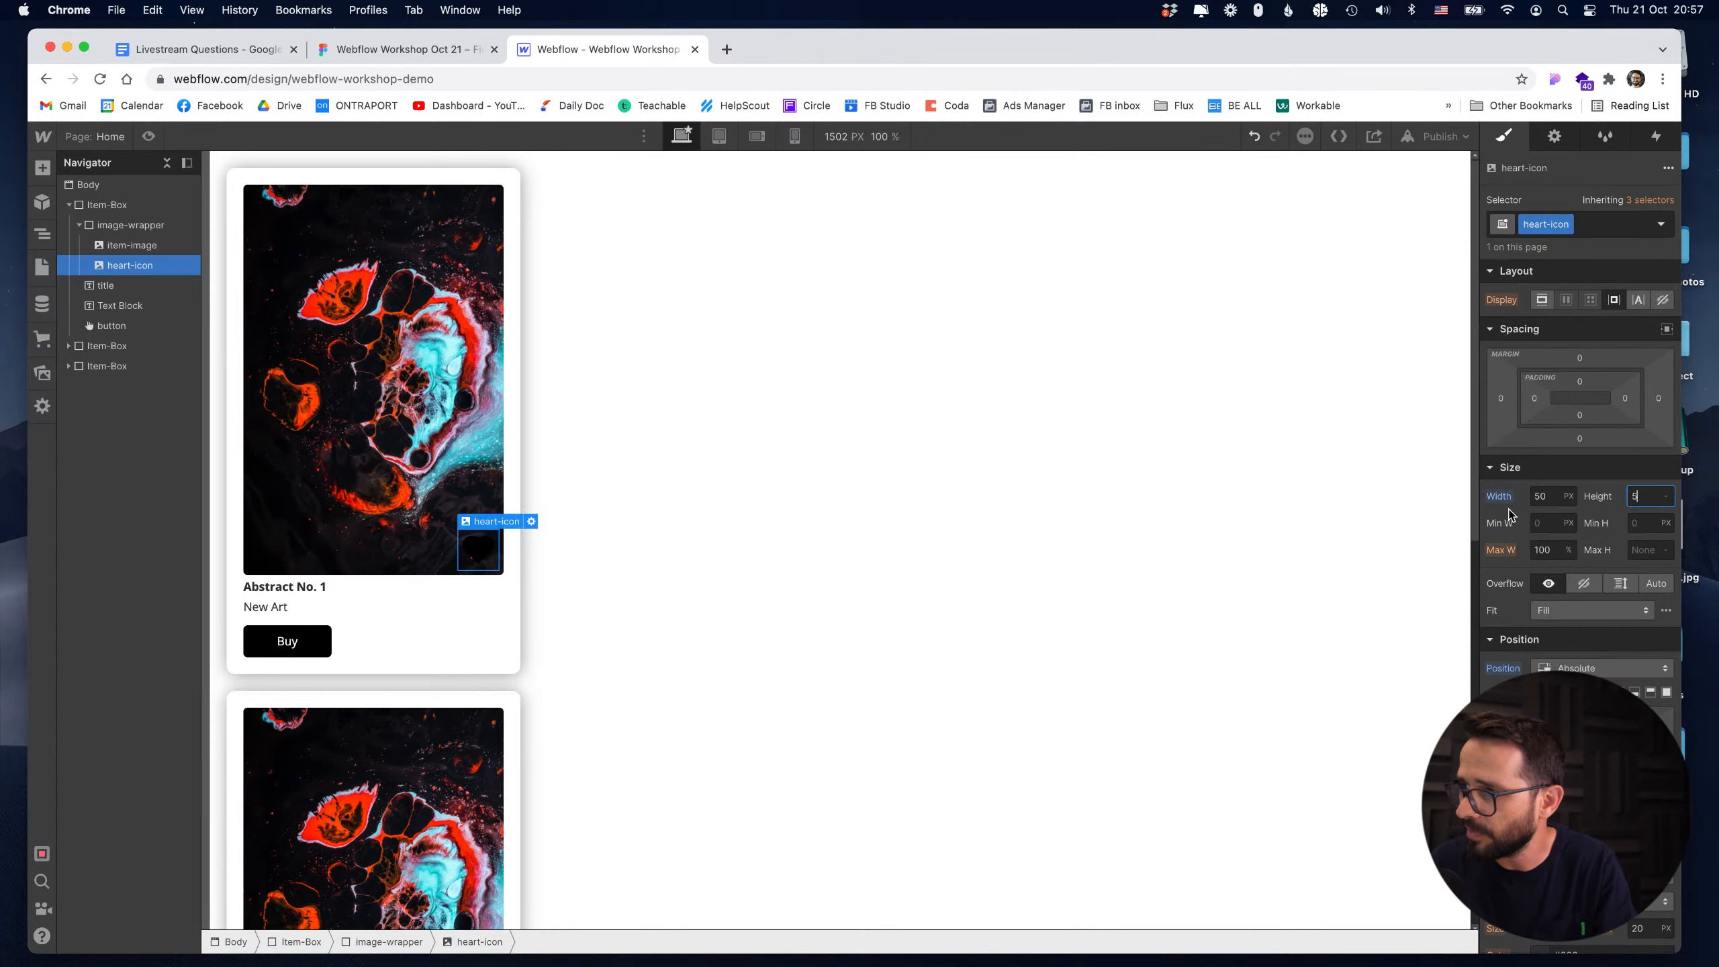
scroll(1576, 474, down, 6)
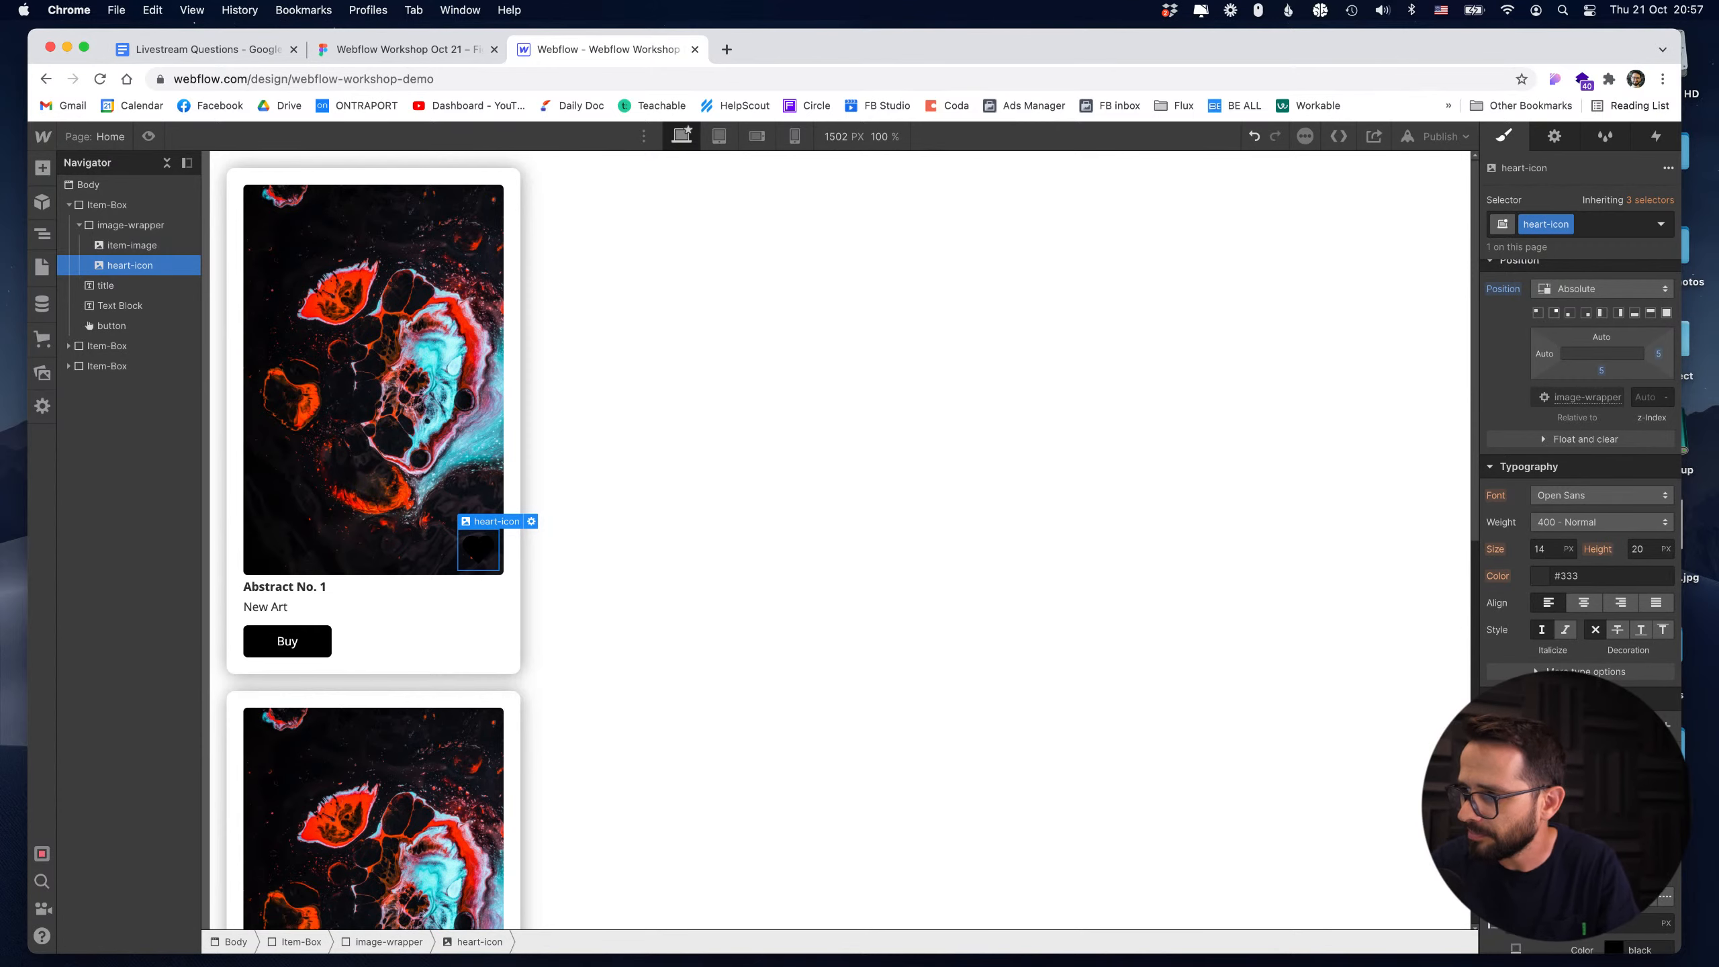
Give heart-icon a white background colour.
click(1540, 751)
drag(1492, 512, 1479, 426)
click(1383, 533)
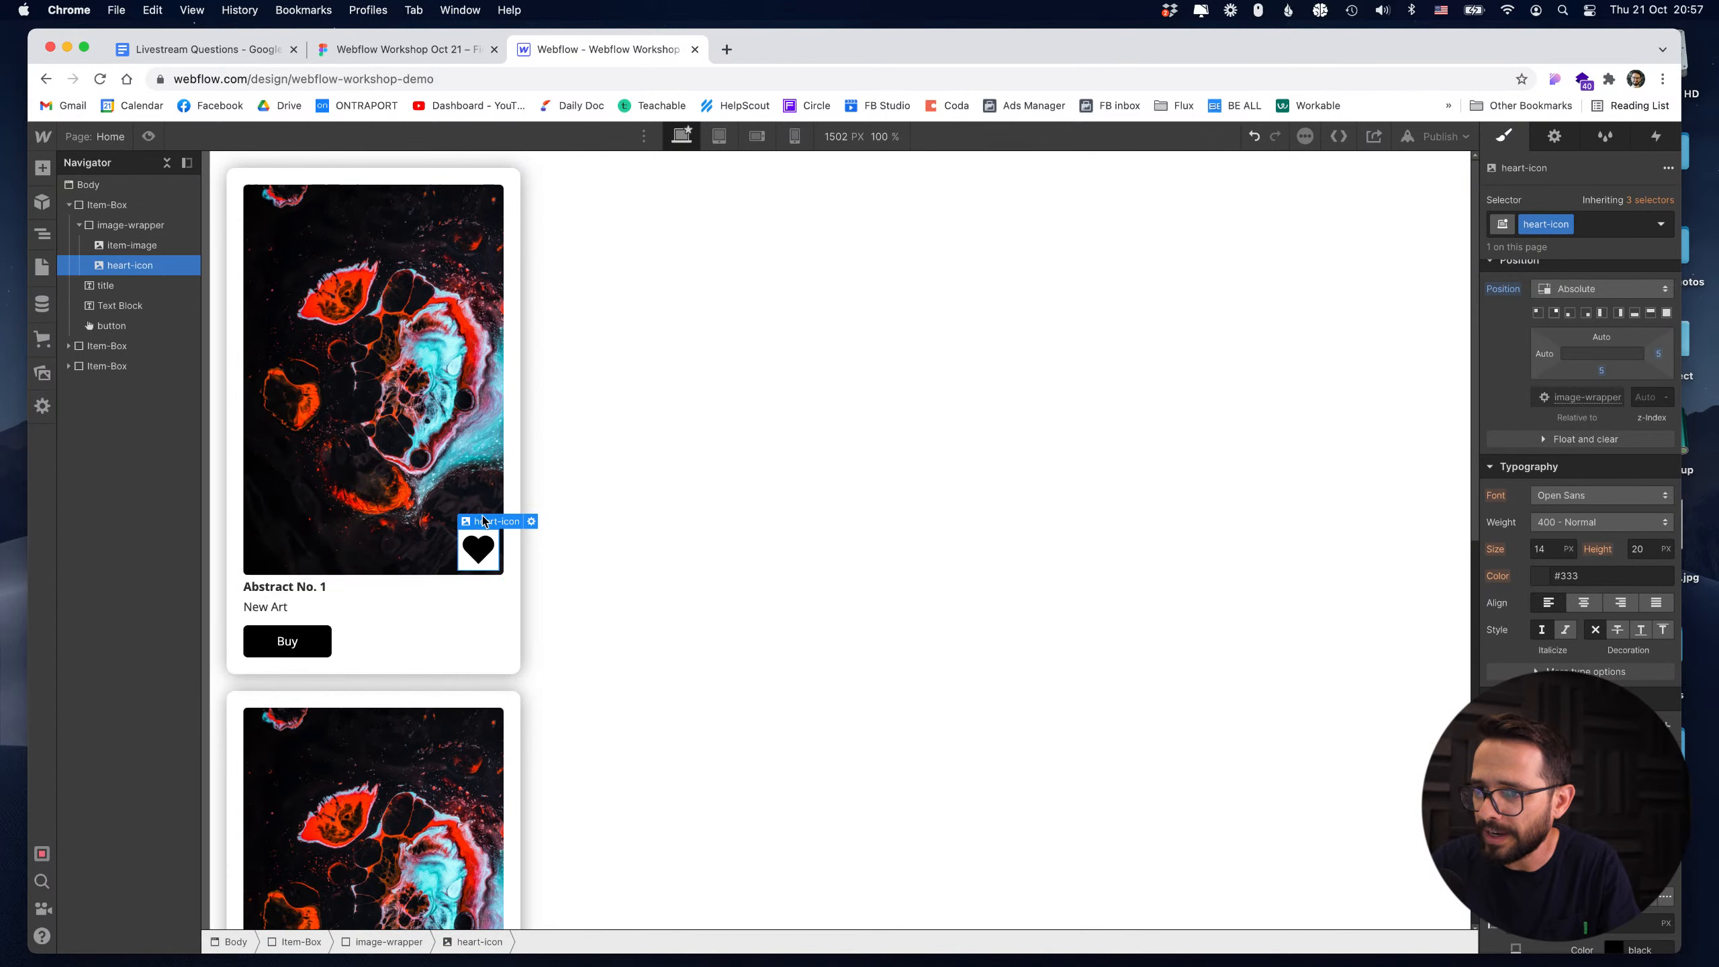
Round heart-icon into a circle by setting its border radius to 100 px.
scroll(1576, 474, up, 5)
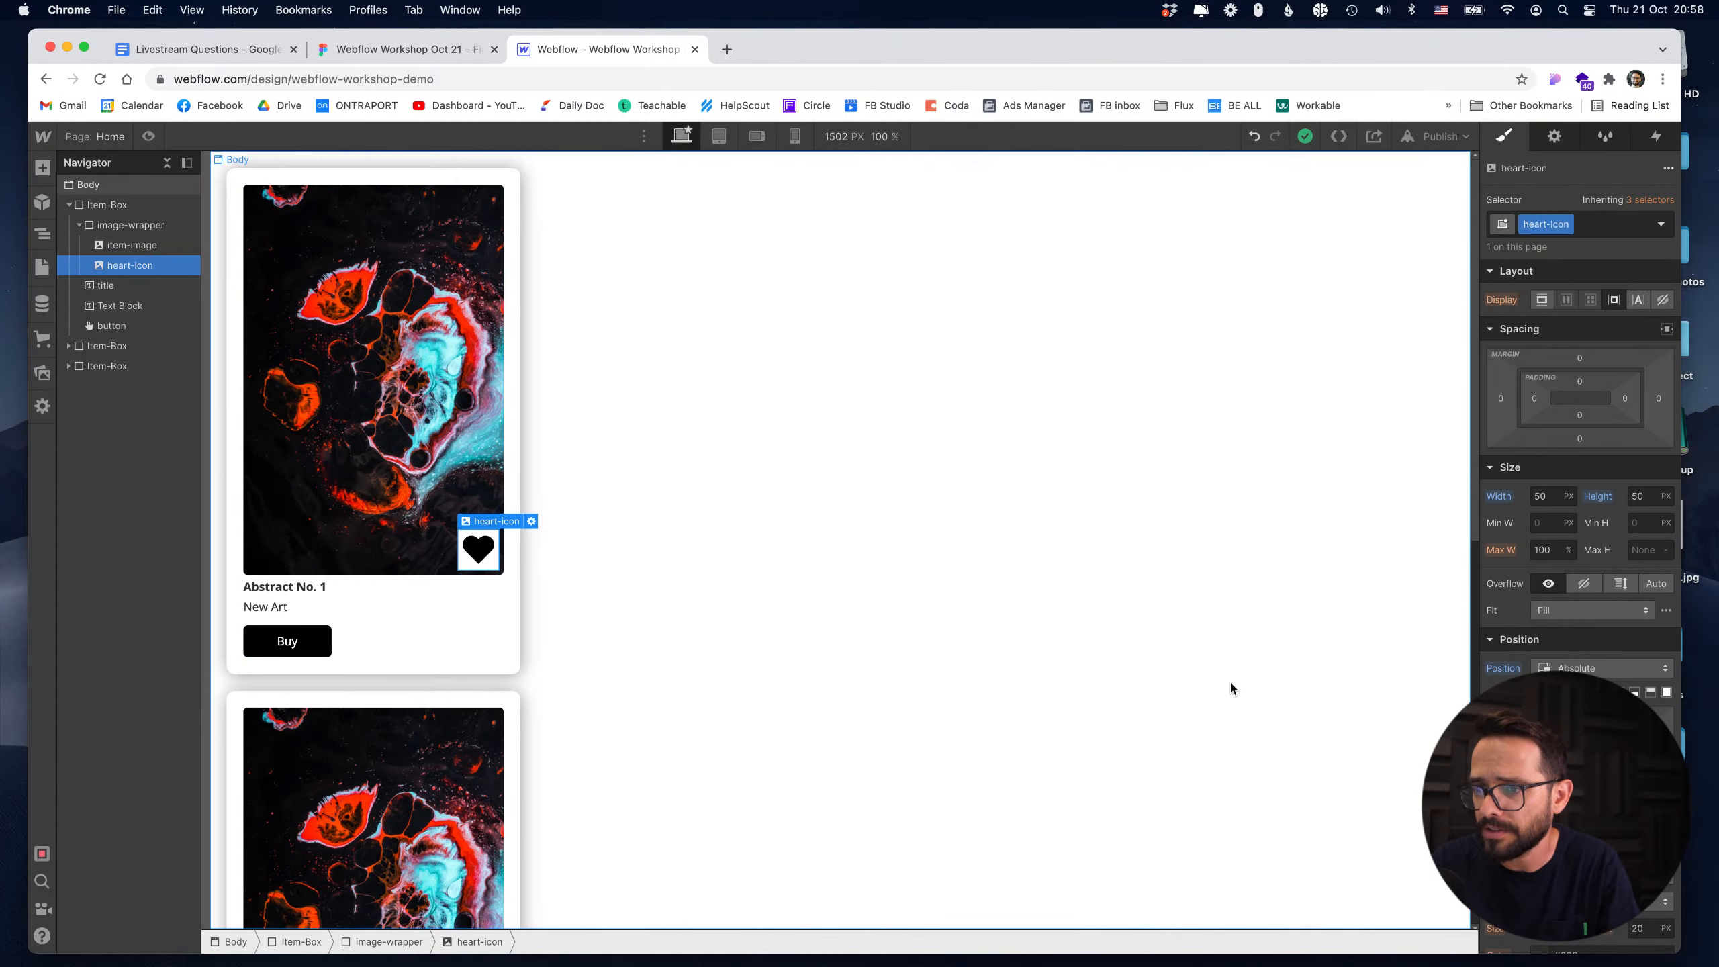
scroll(1576, 542, down, 10)
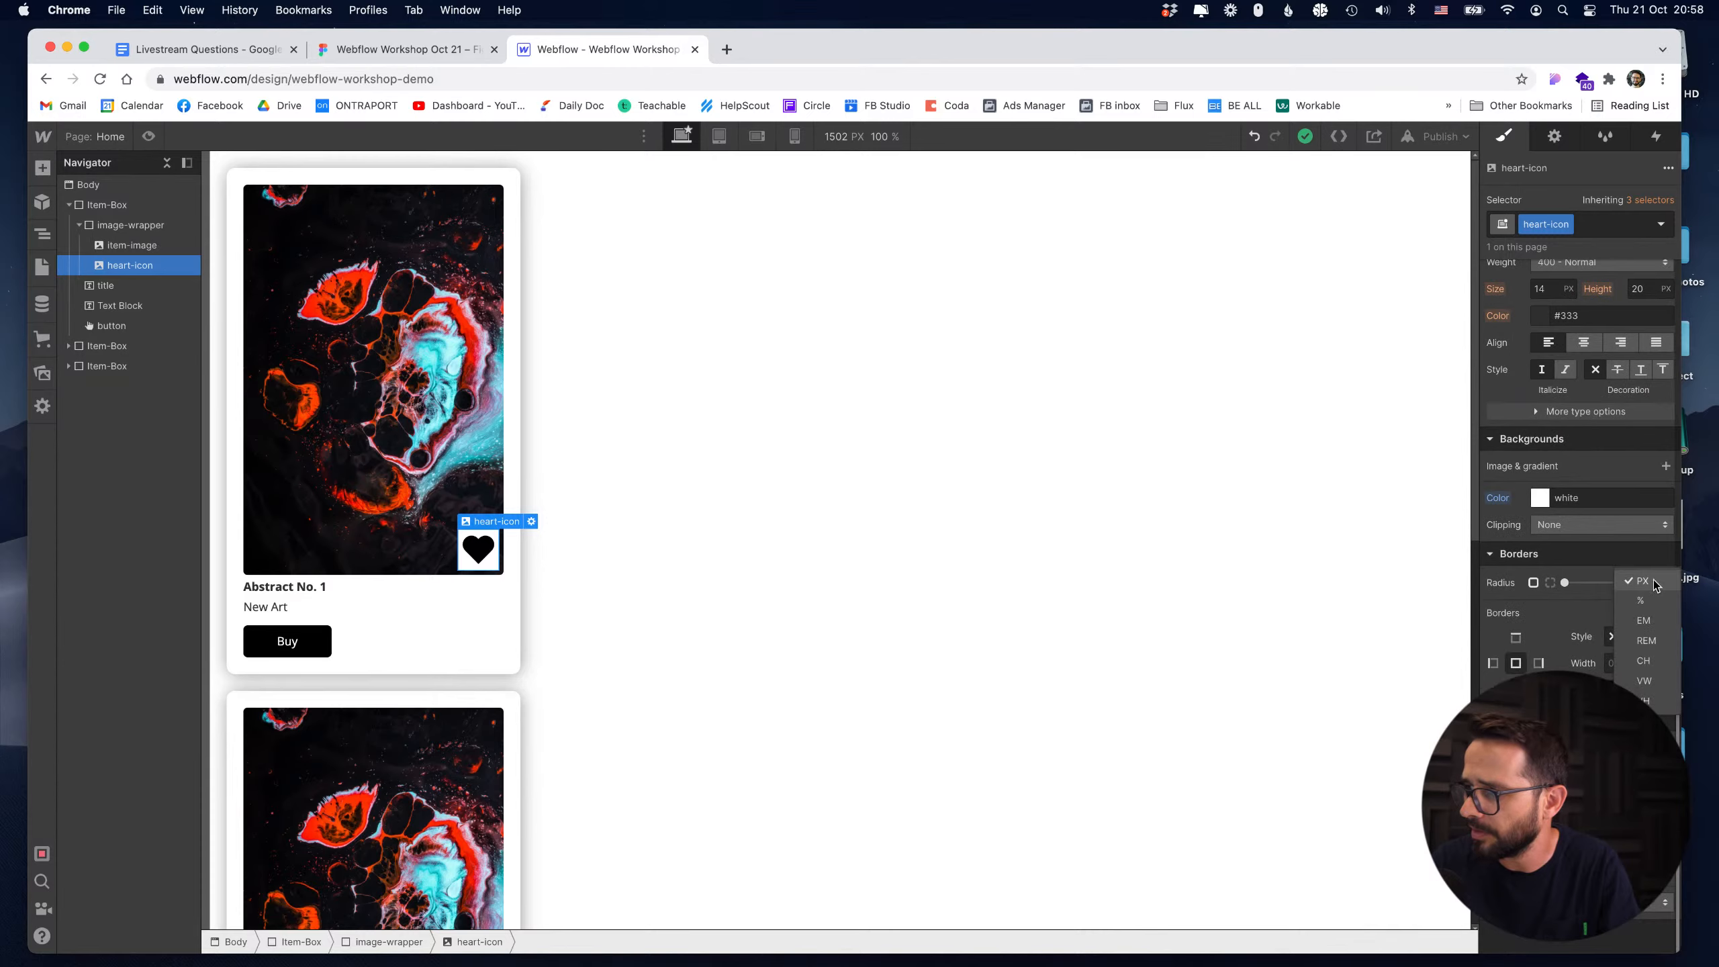
click(1651, 583)
text(10)
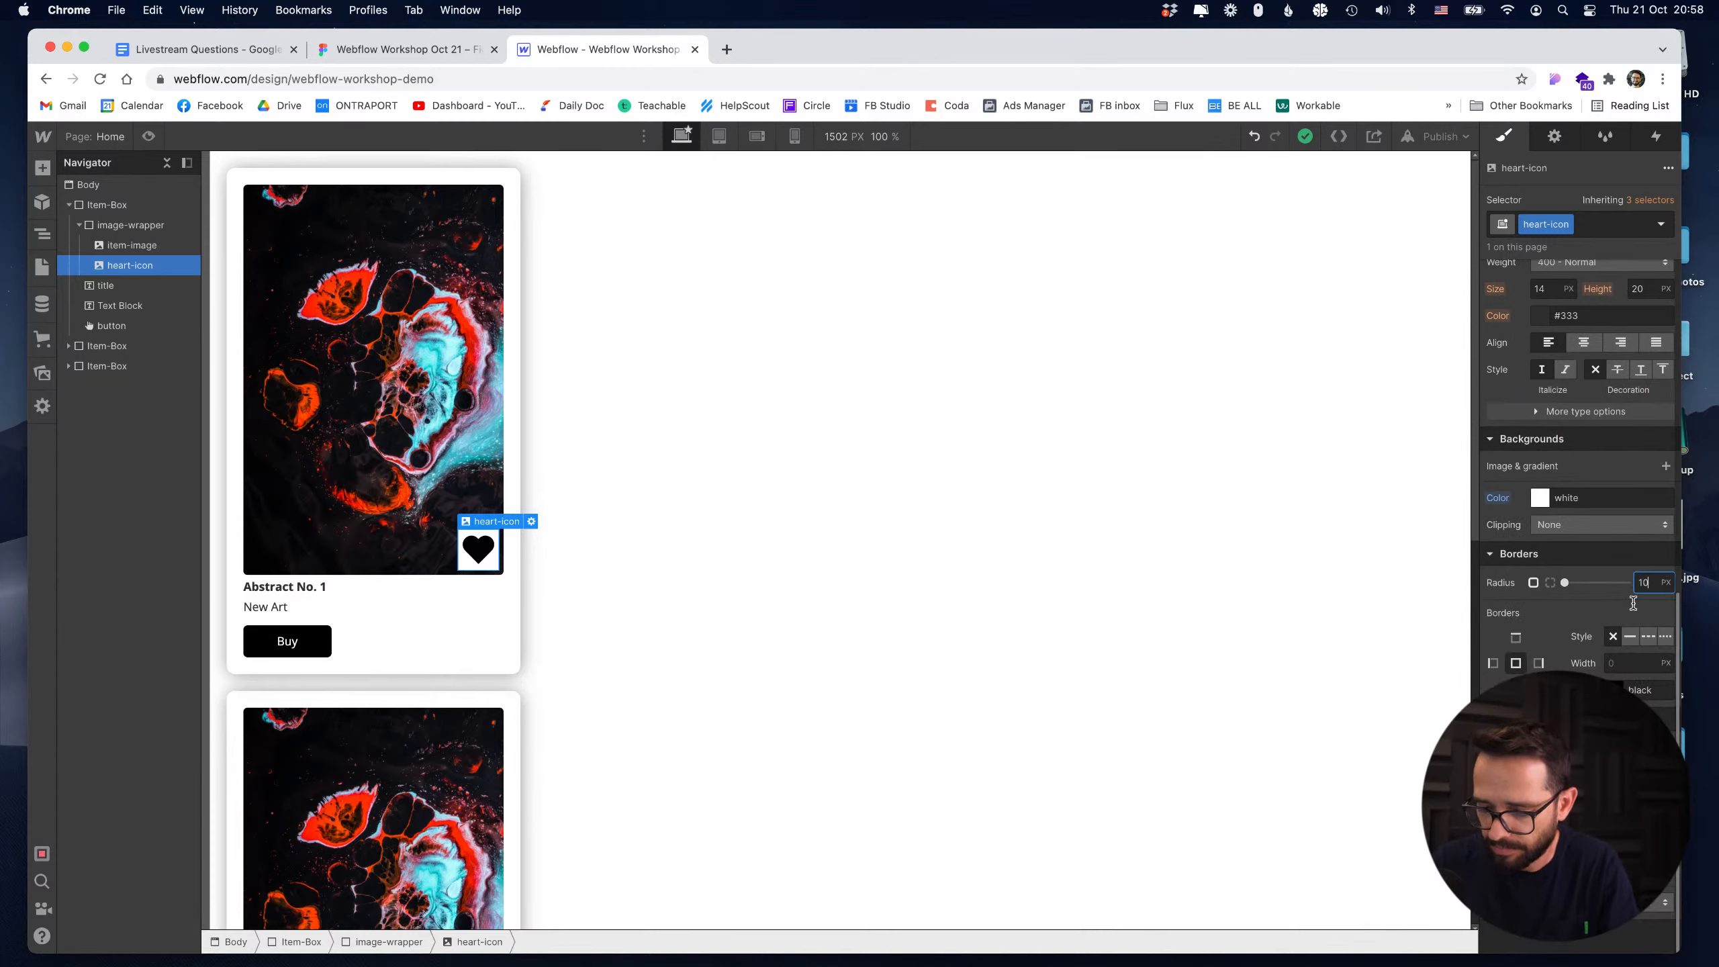
text(0)
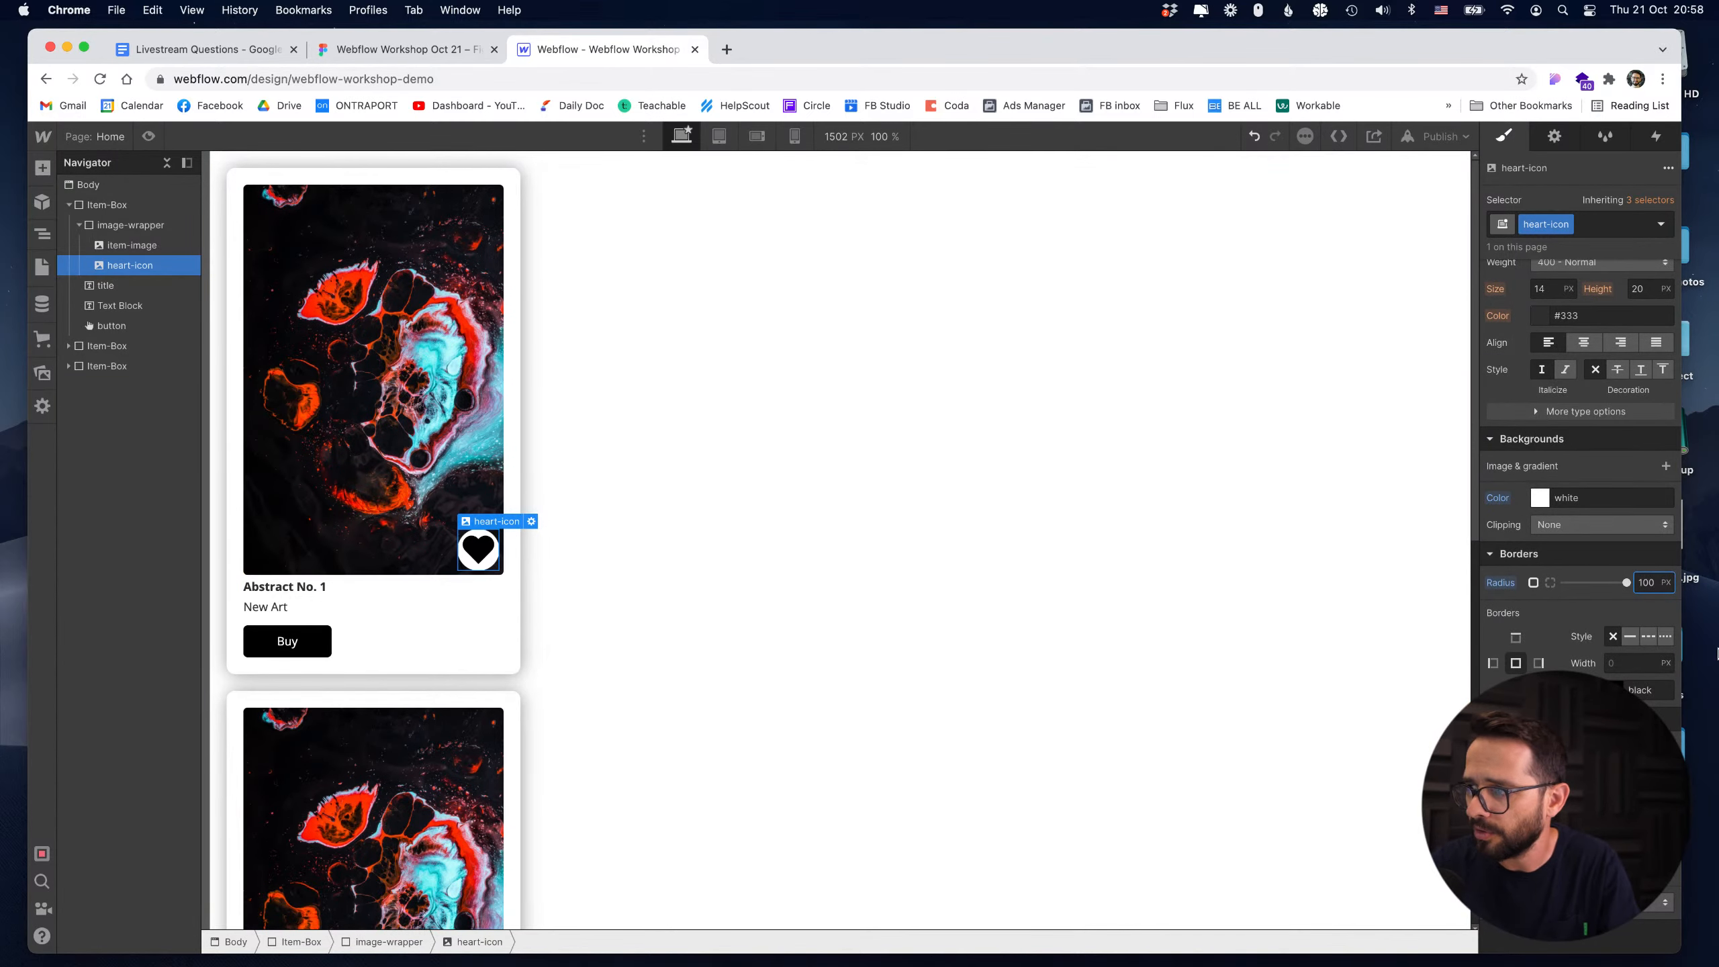
Add about 13 px of padding on all sides of heart-icon so the heart shrinks inside its white circle.
scroll(1631, 653, up, 10)
drag(1601, 399, 1591, 396)
click(496, 520)
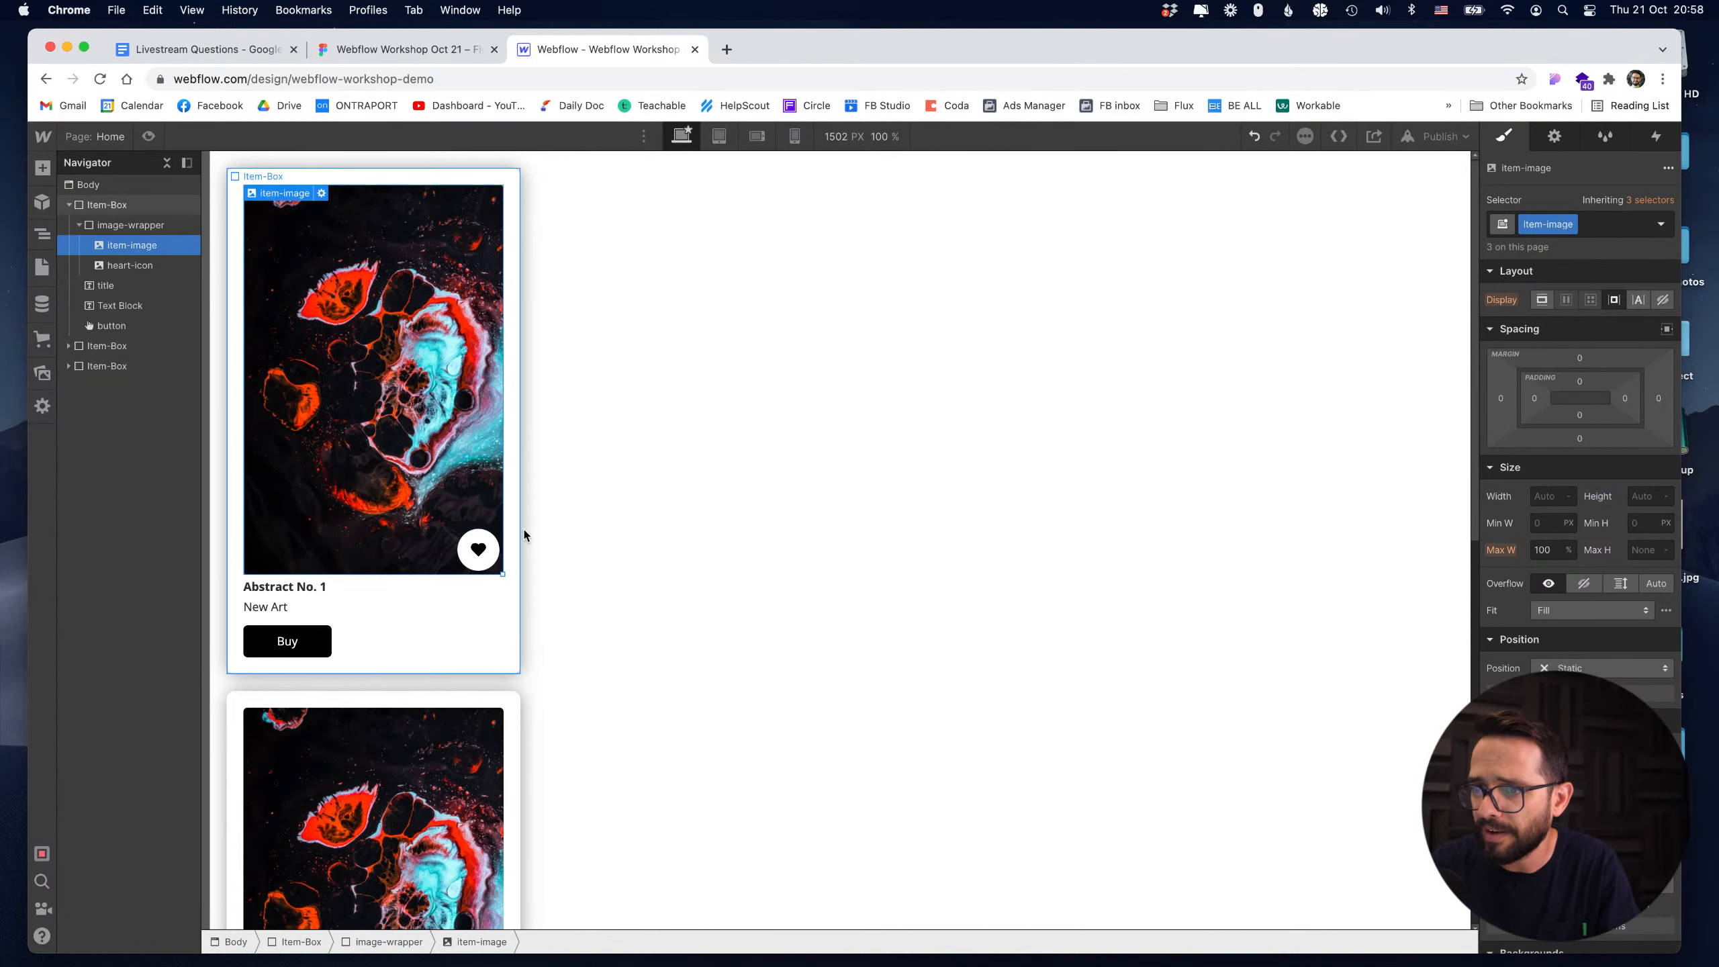
Check the heart's placement in the Figma design and set heart-icon's bottom and right offsets to 15 px.
key(ctrl+shift+Tab)
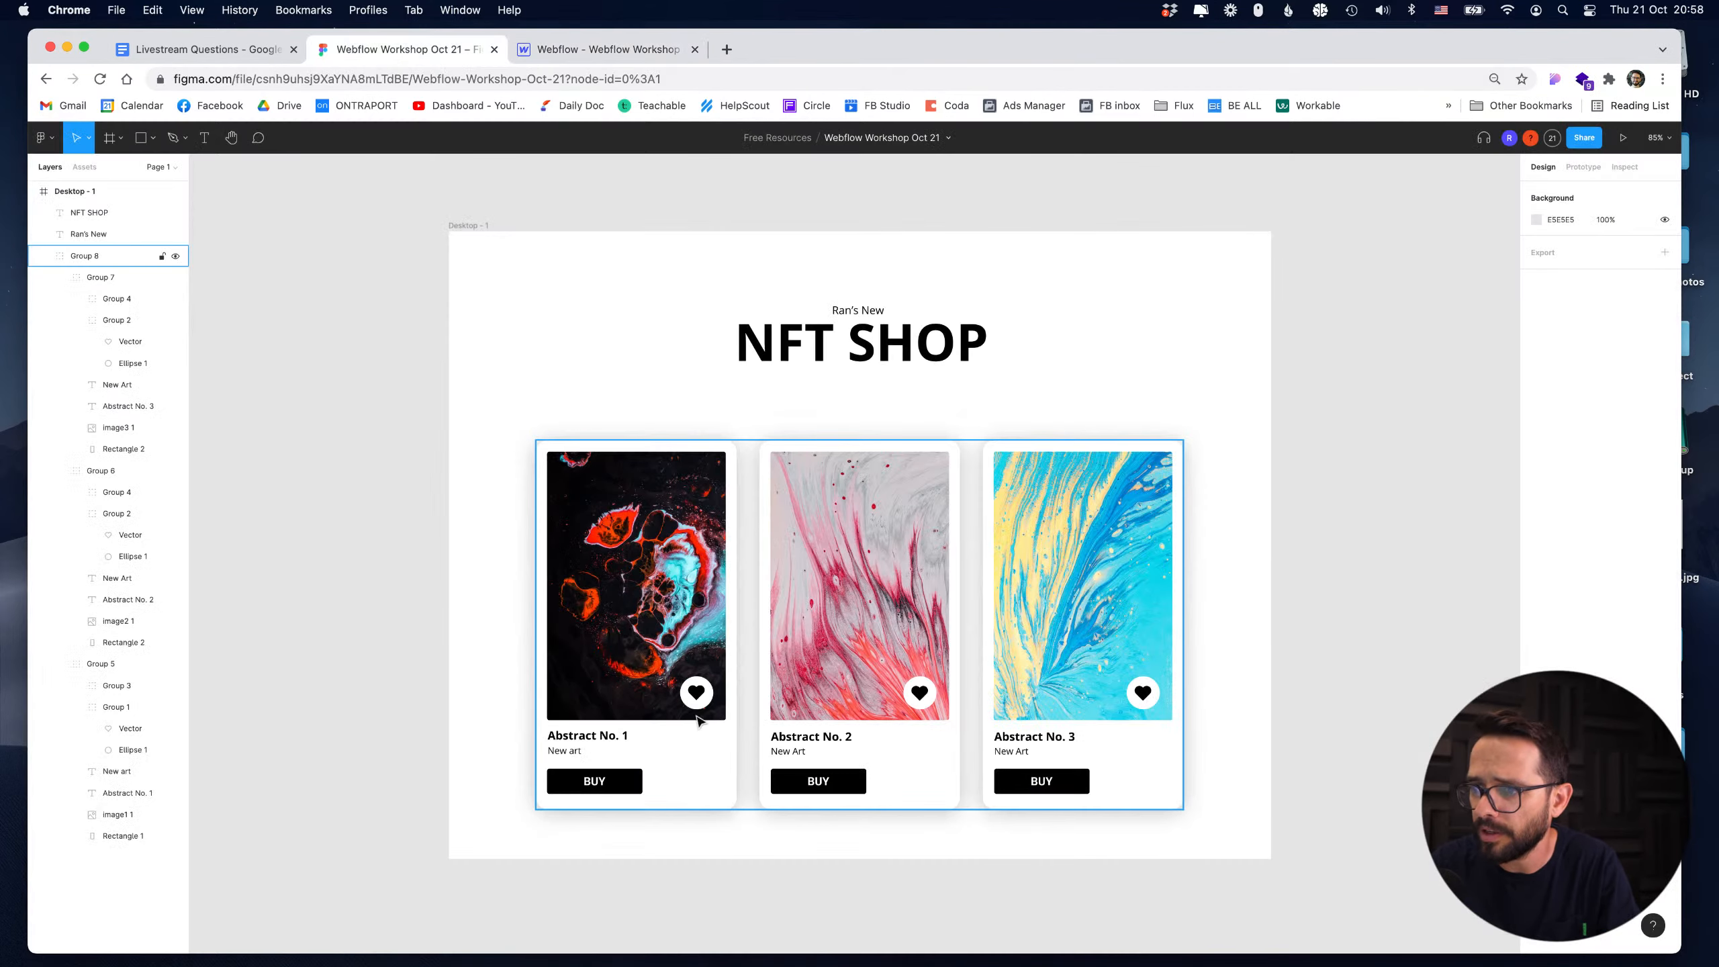
key(ctrl+Tab)
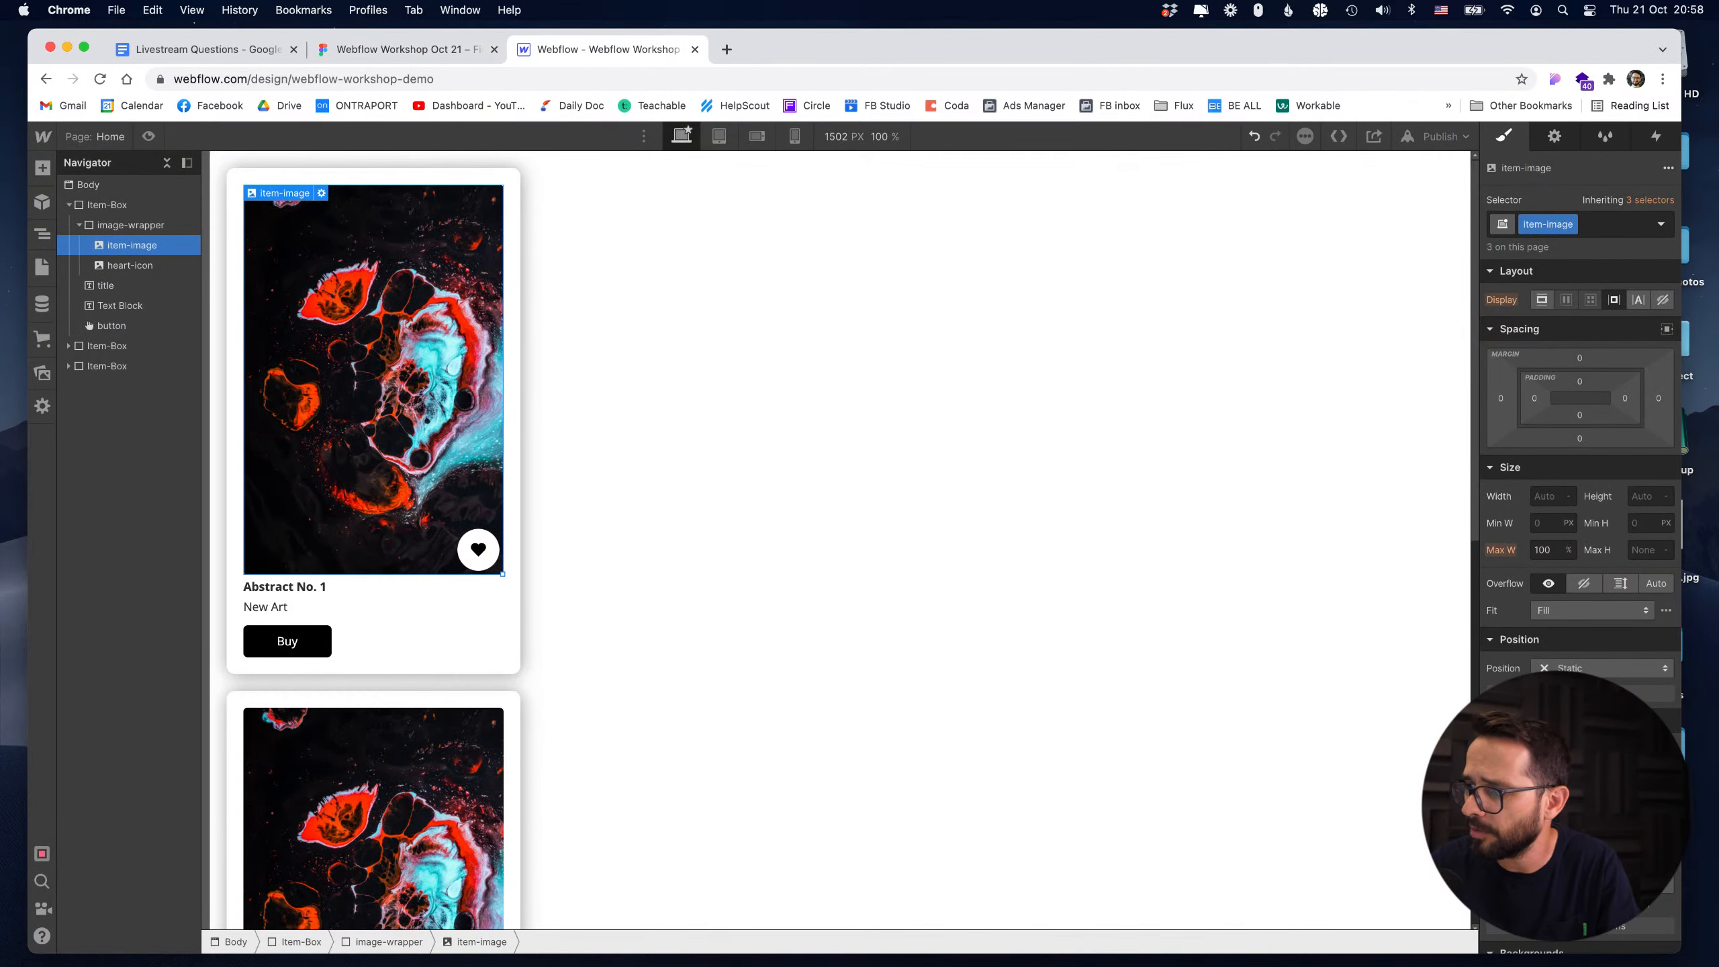
click(478, 549)
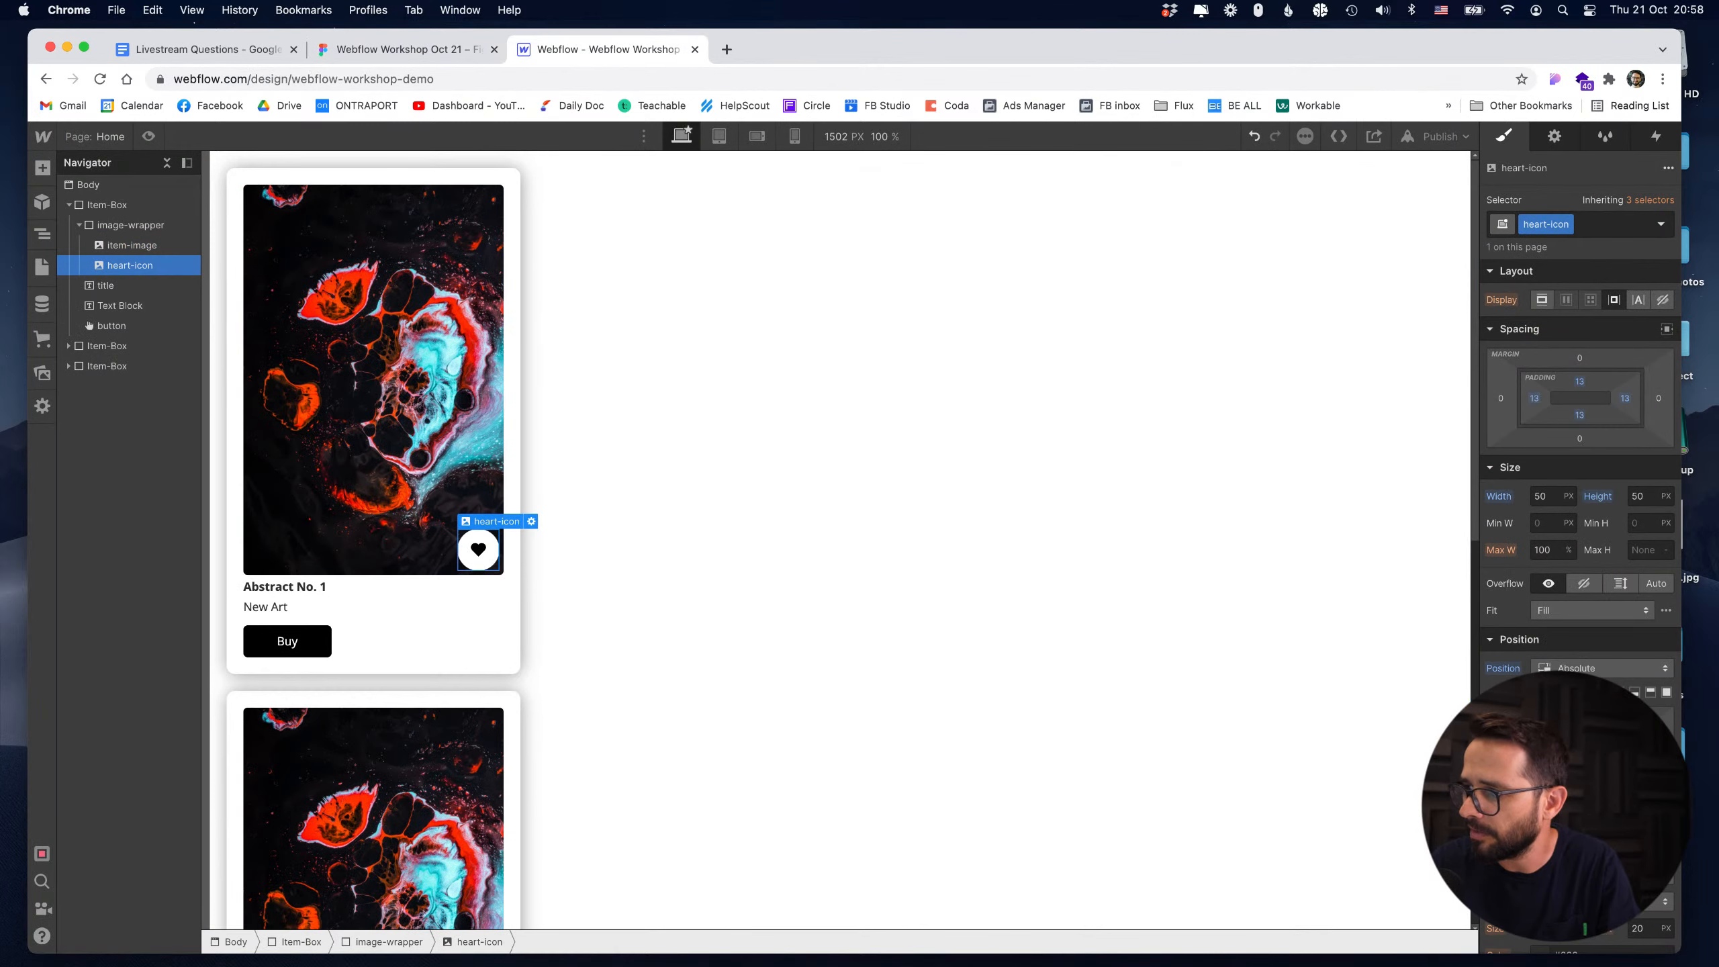
key(Return)
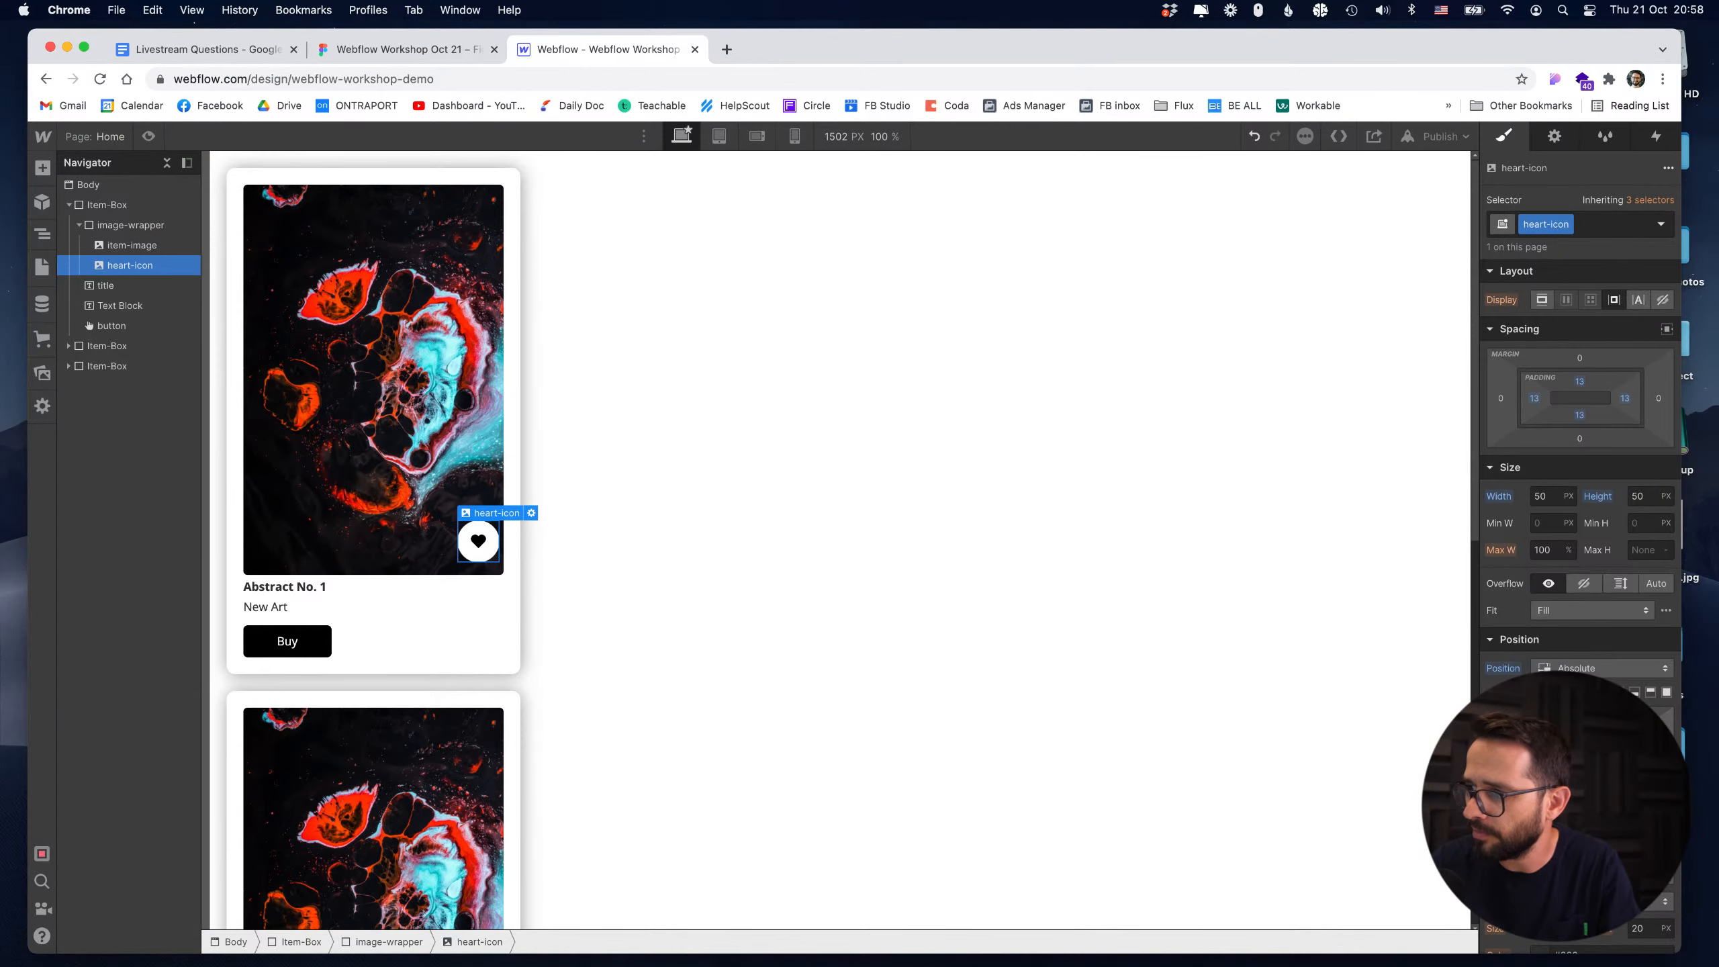
click(1657, 745)
text(15)
key(Return)
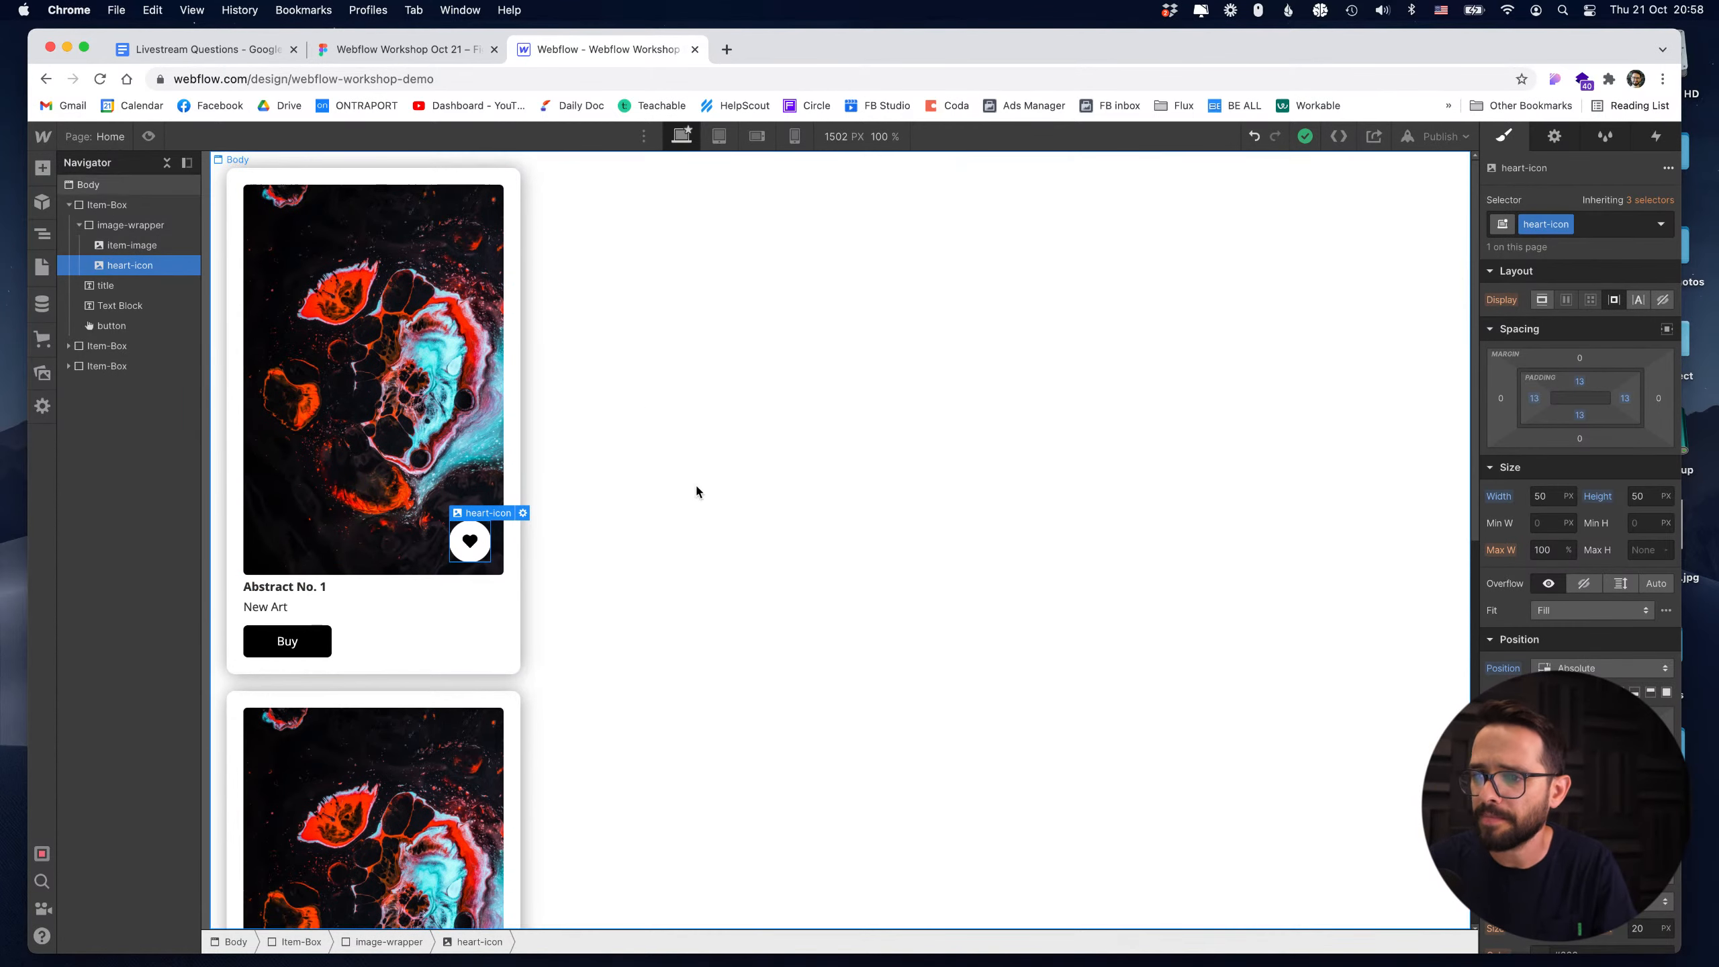
Switch to Keynote and play the presentation from the Demo slide through the Flexbox slides.
key(super+Tab)
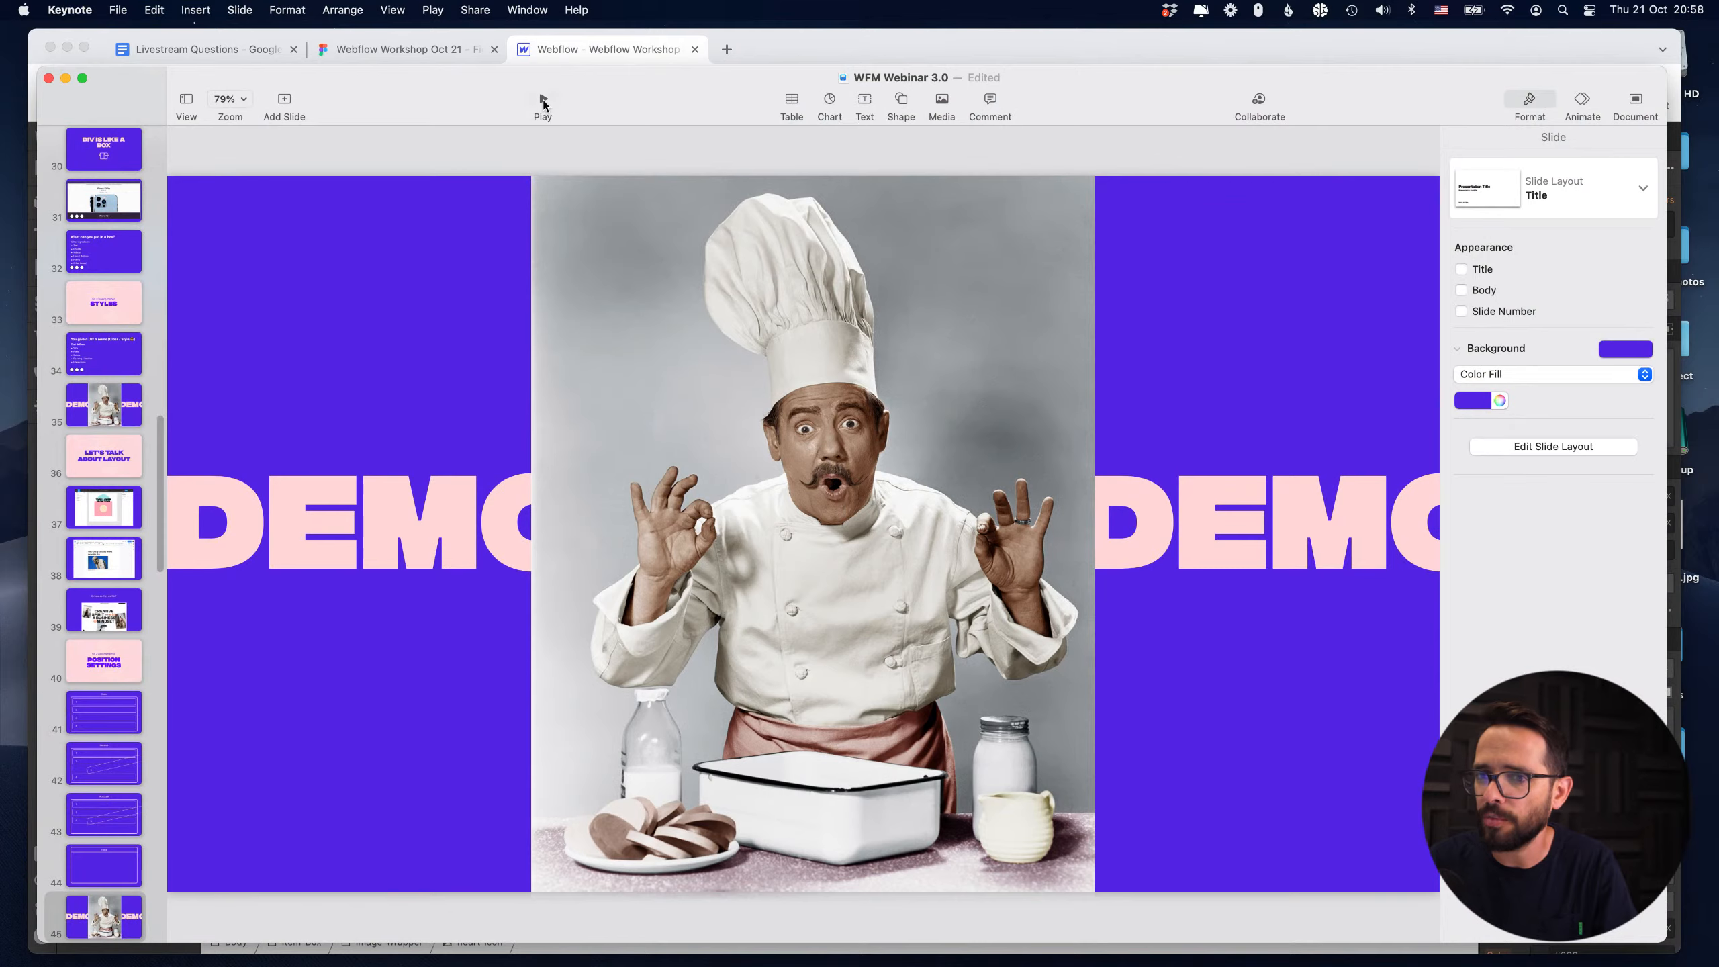
click(543, 102)
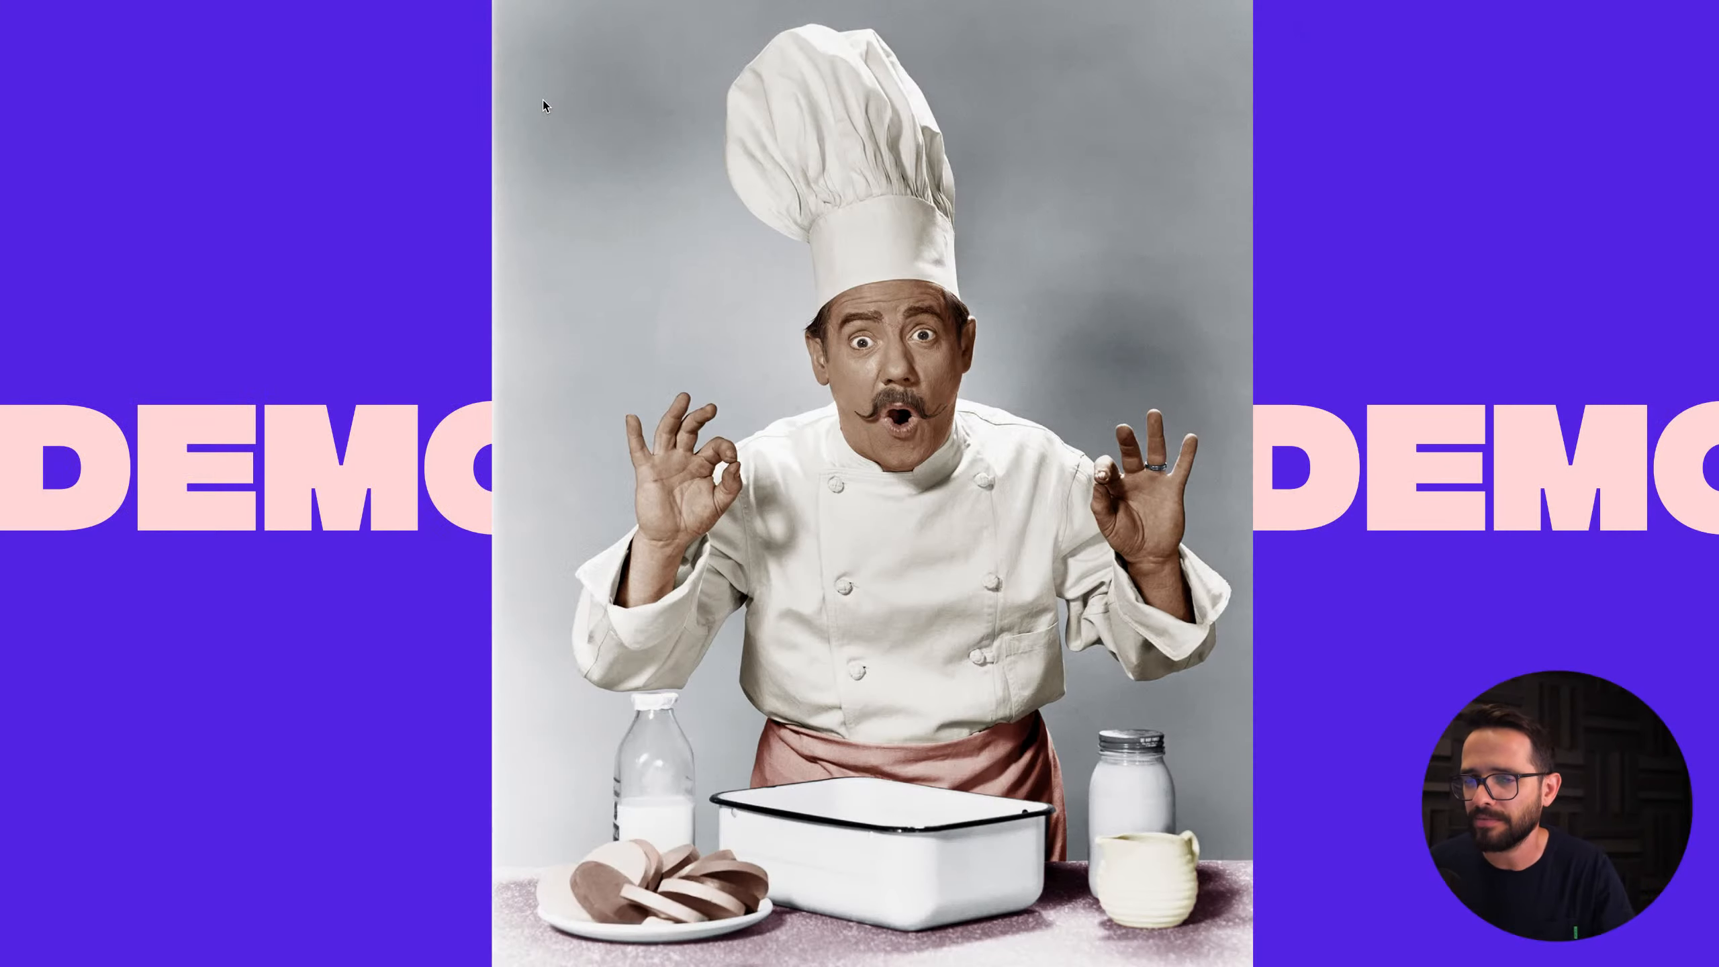
key(Right)
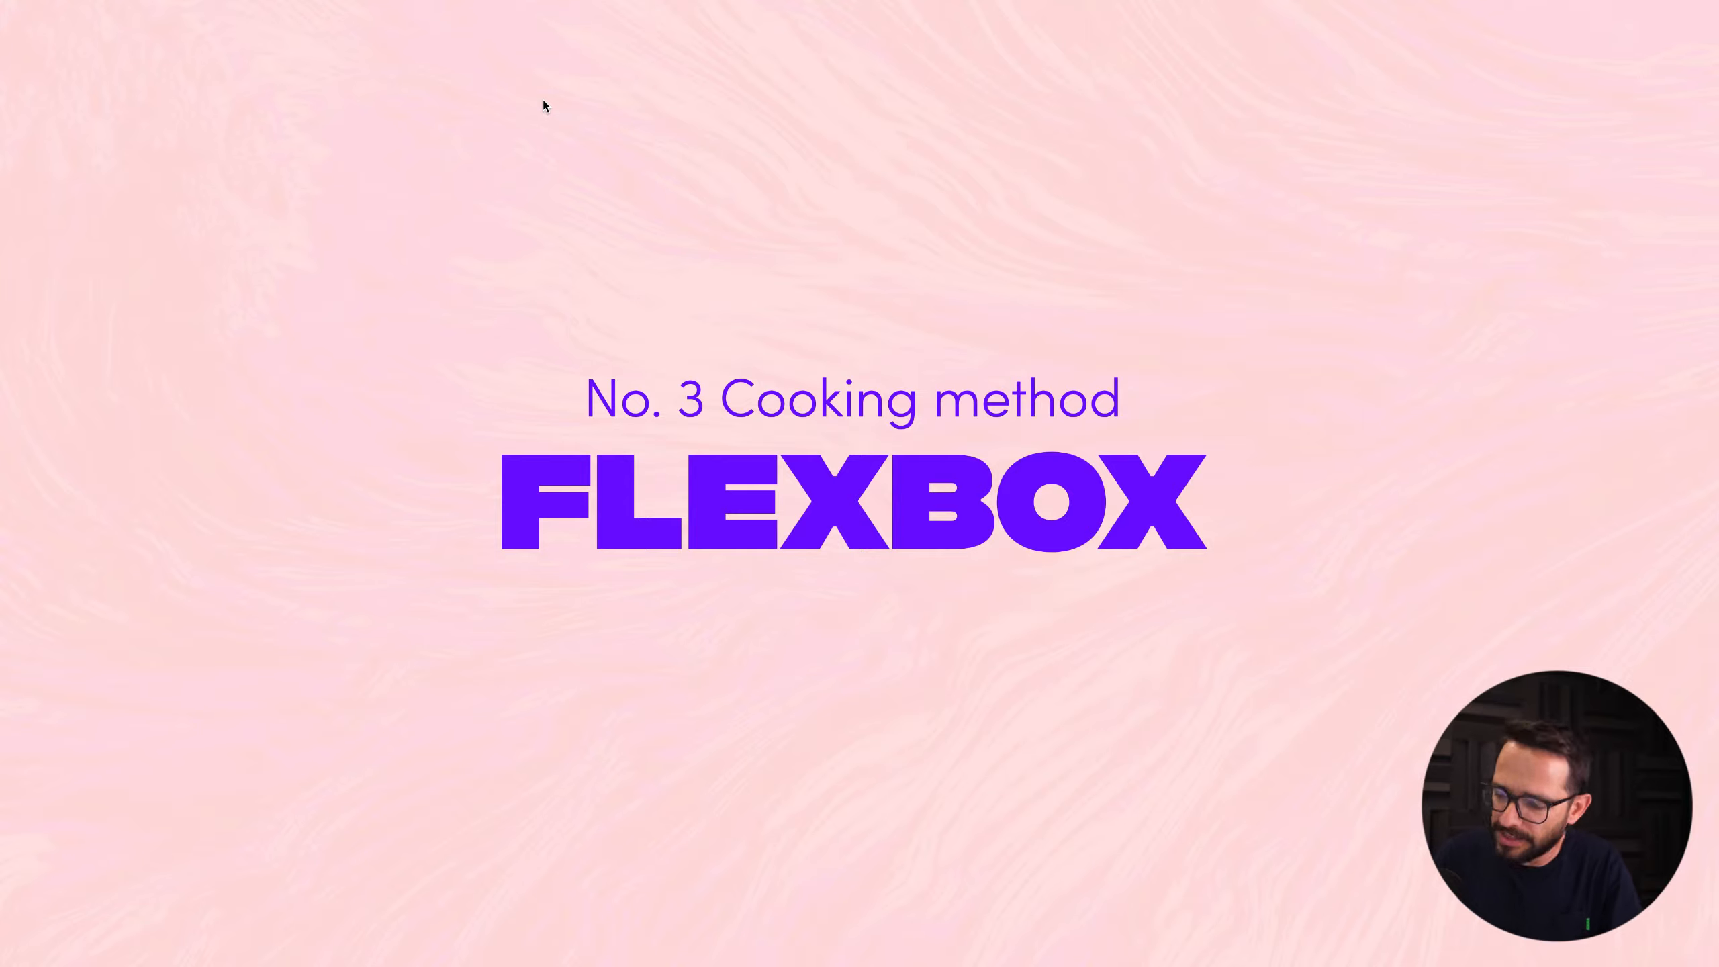
key(Right)
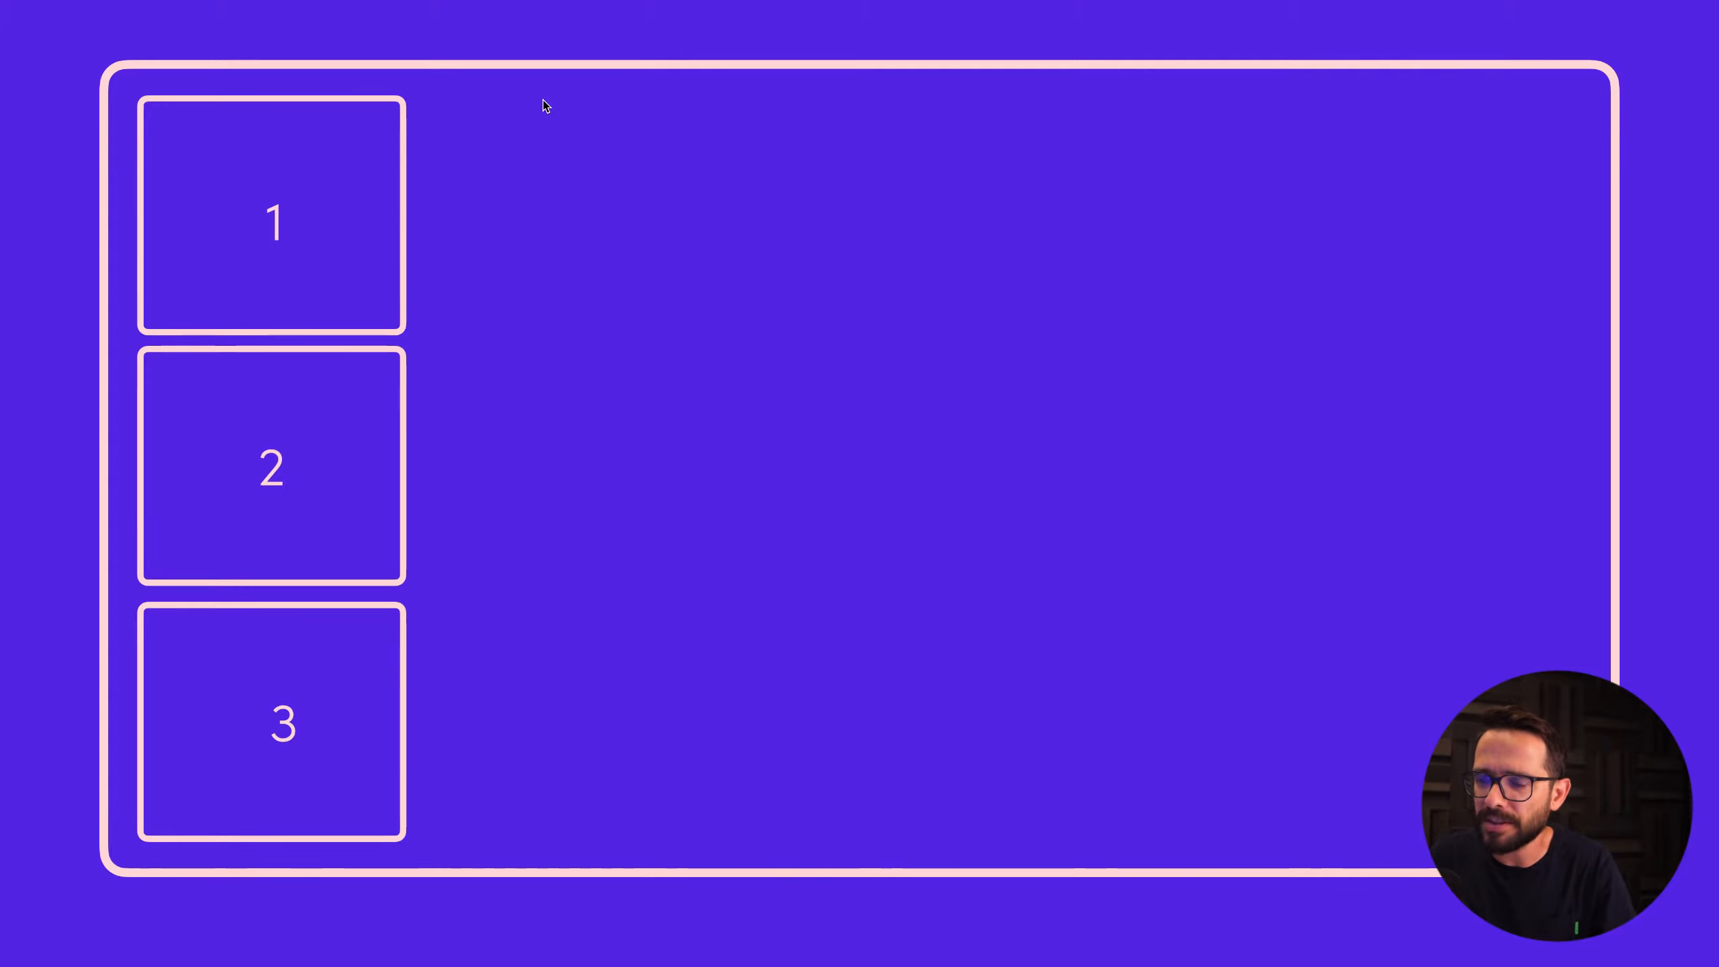
key(Right)
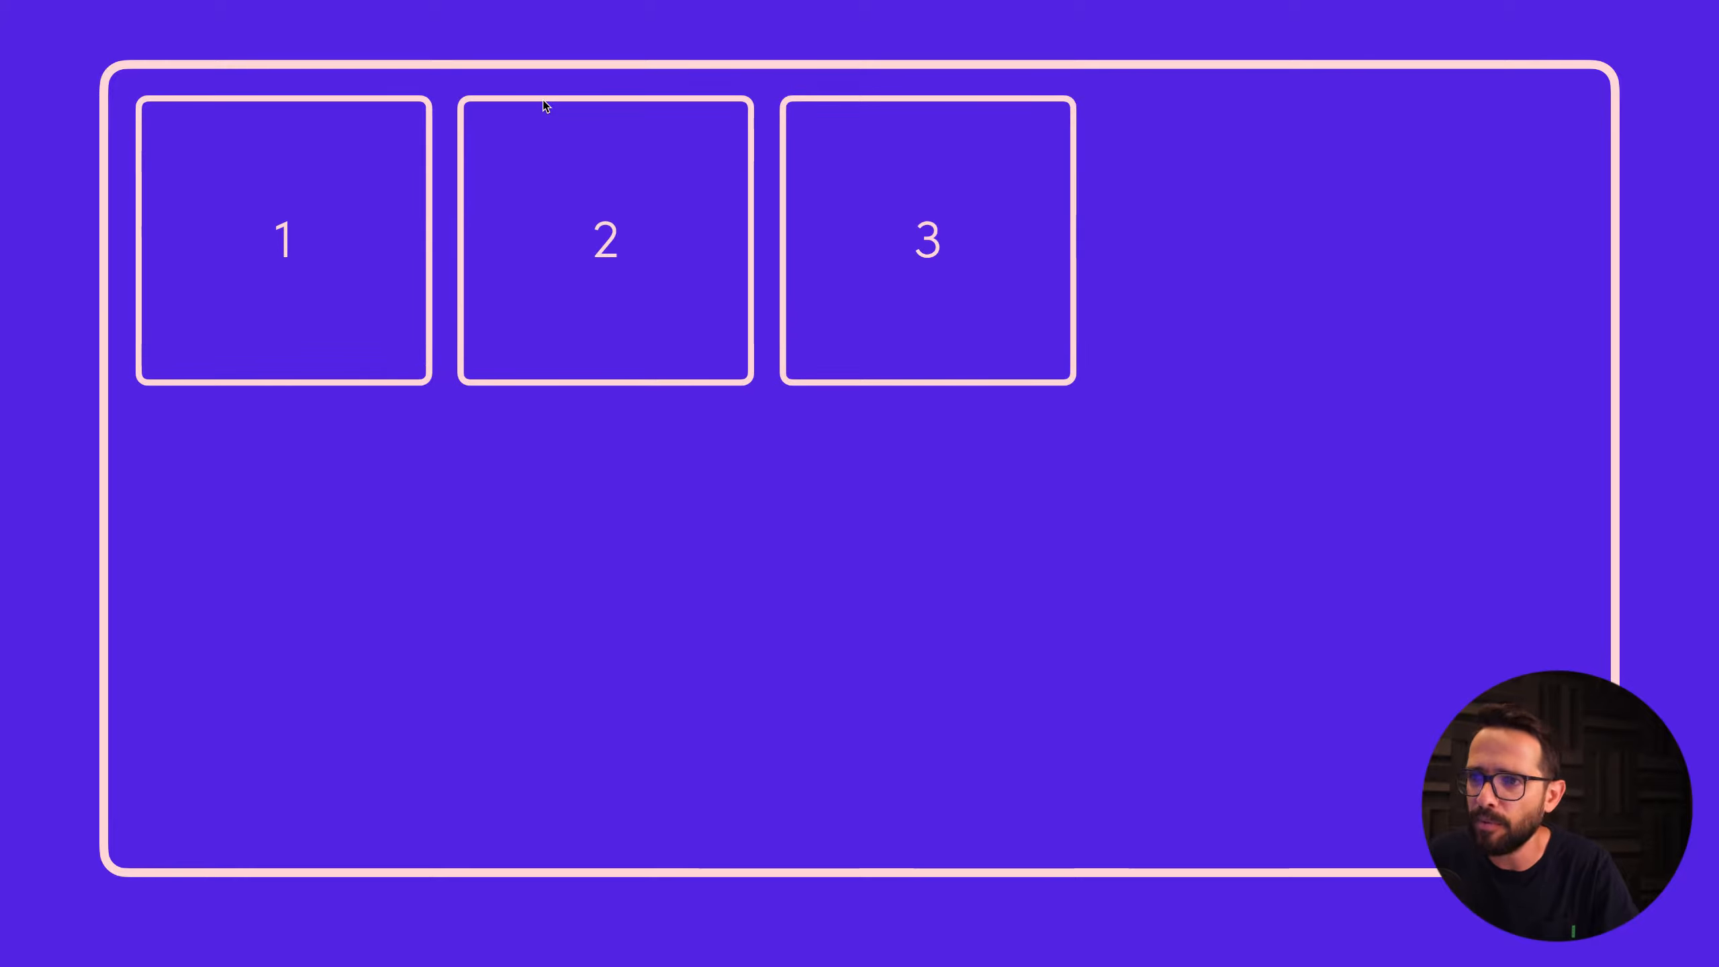
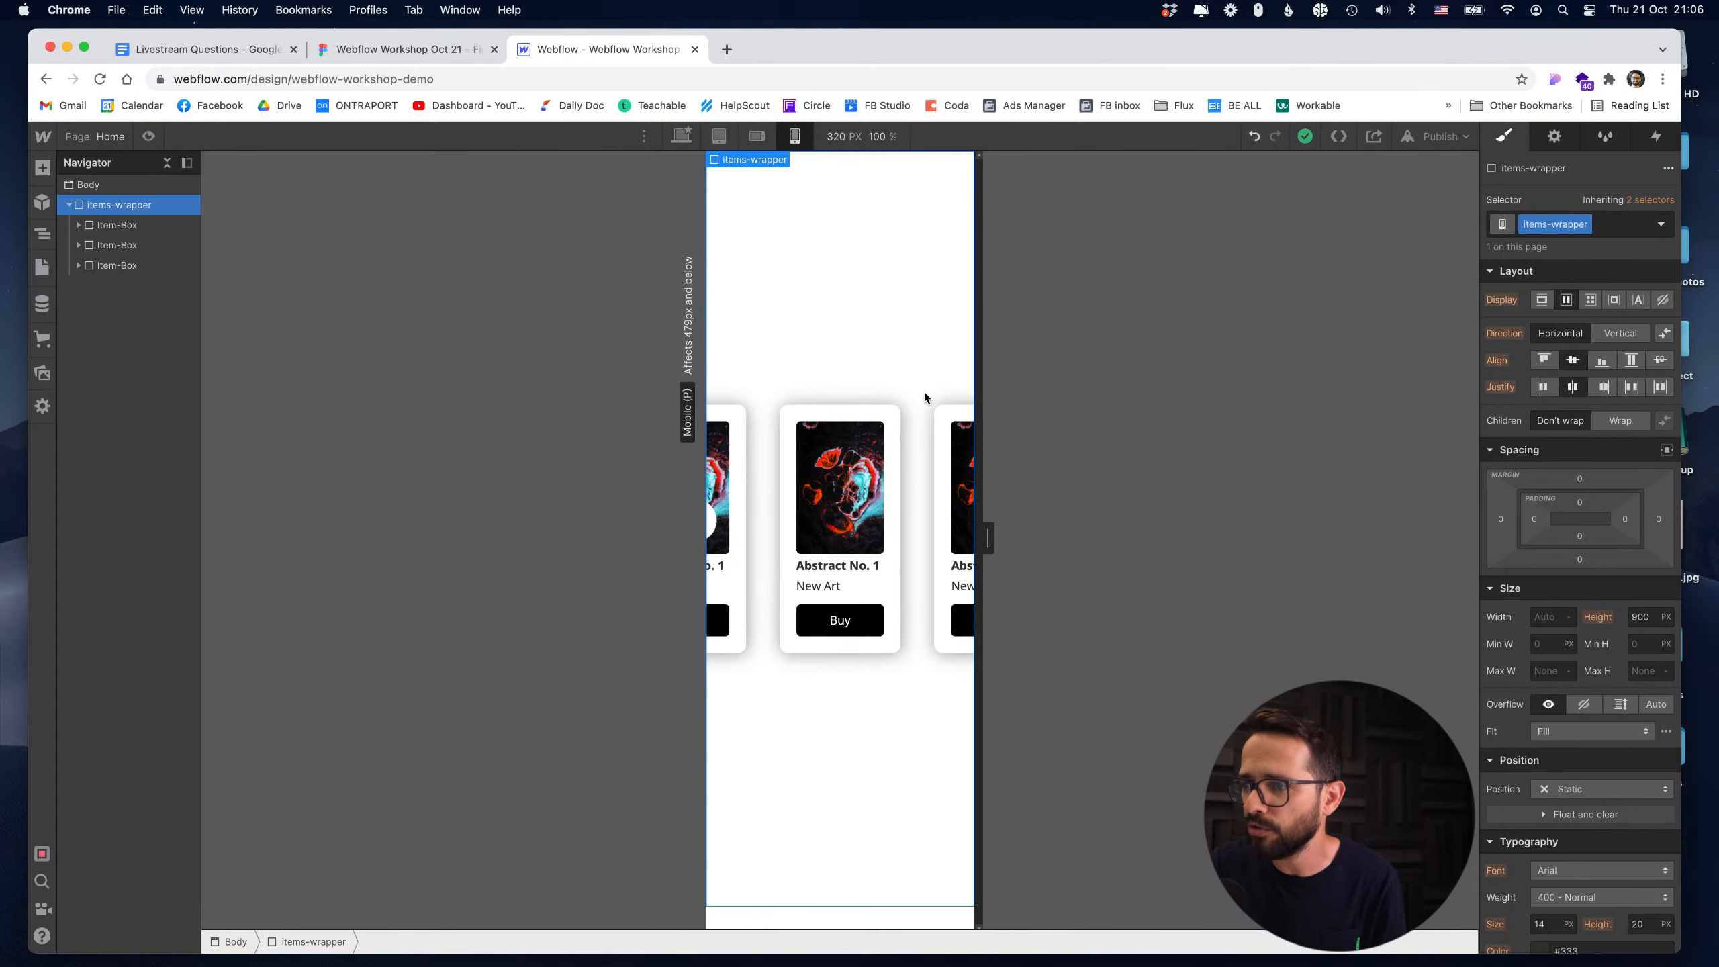
Compare the card layout across breakpoints and let the children of items-wrapper wrap on the tablet breakpoint.
click(753, 137)
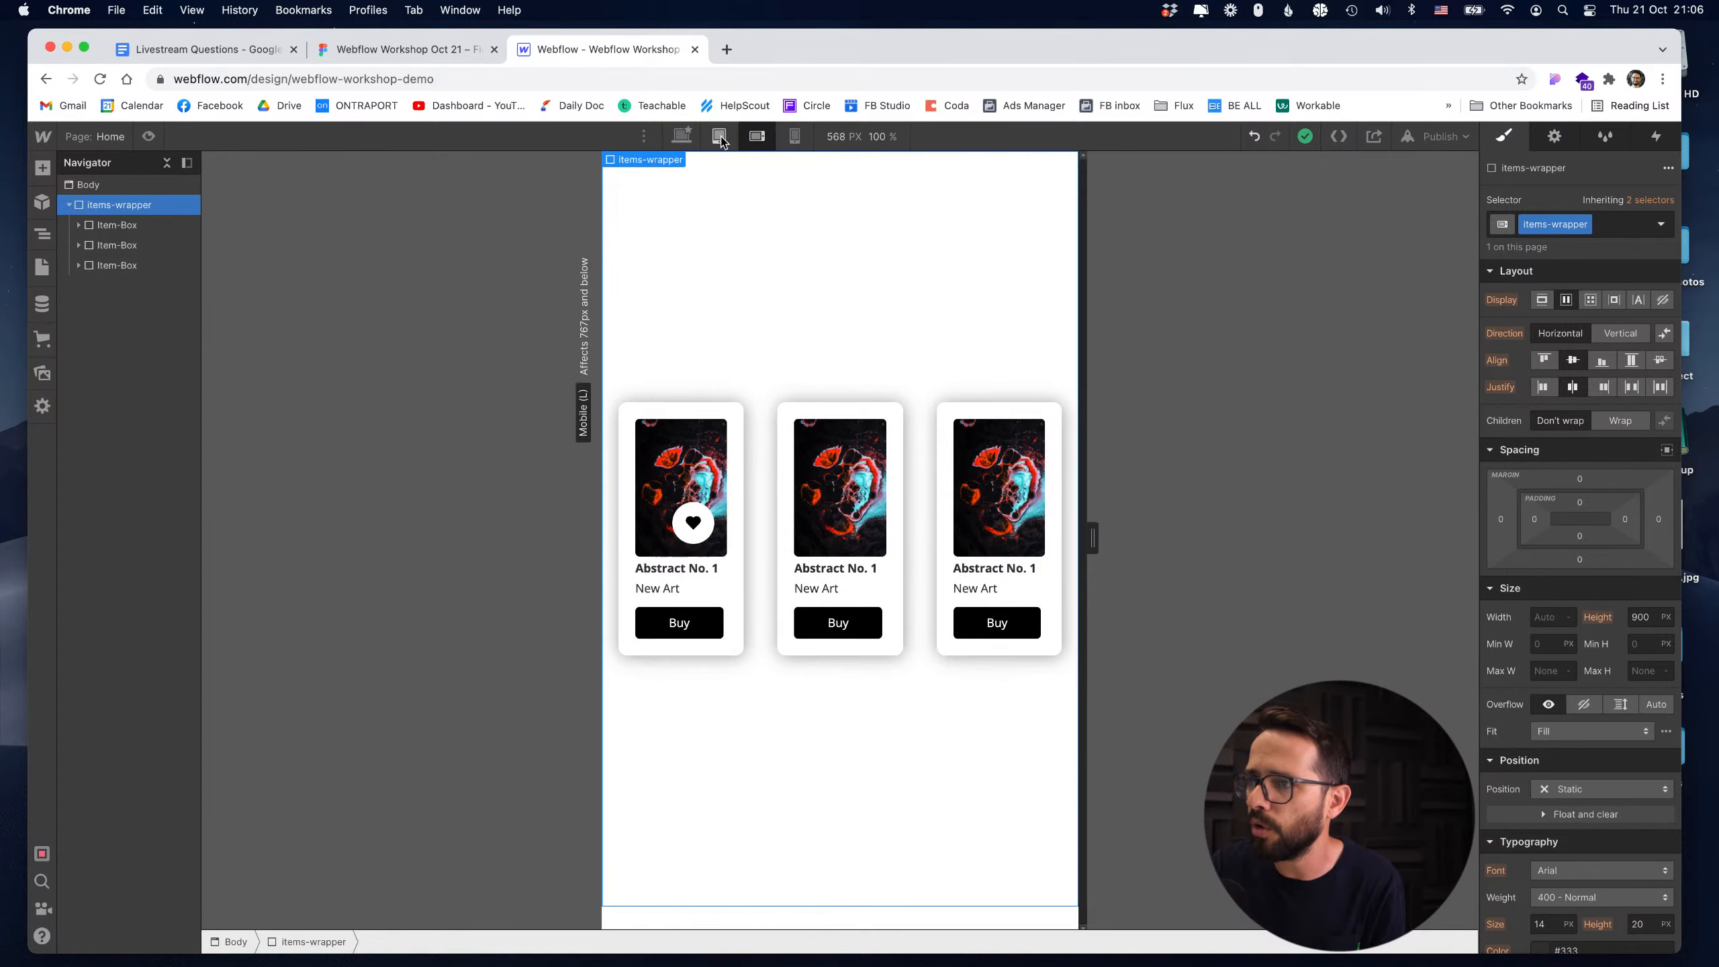
click(719, 136)
click(681, 136)
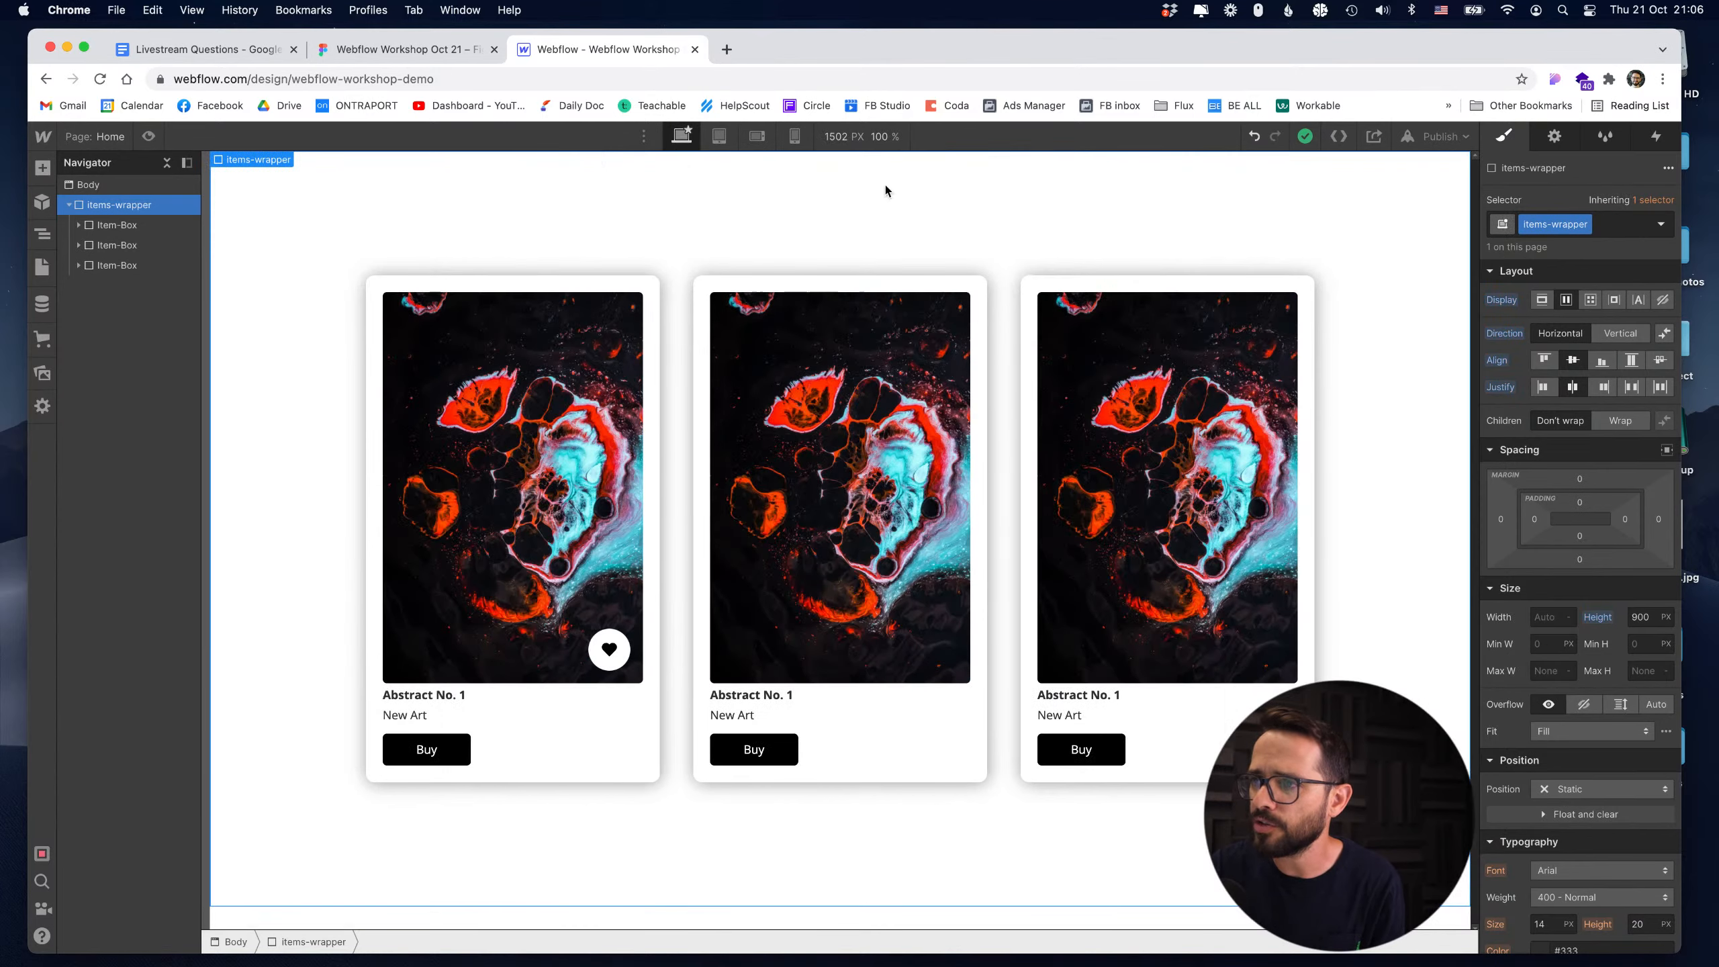
click(719, 136)
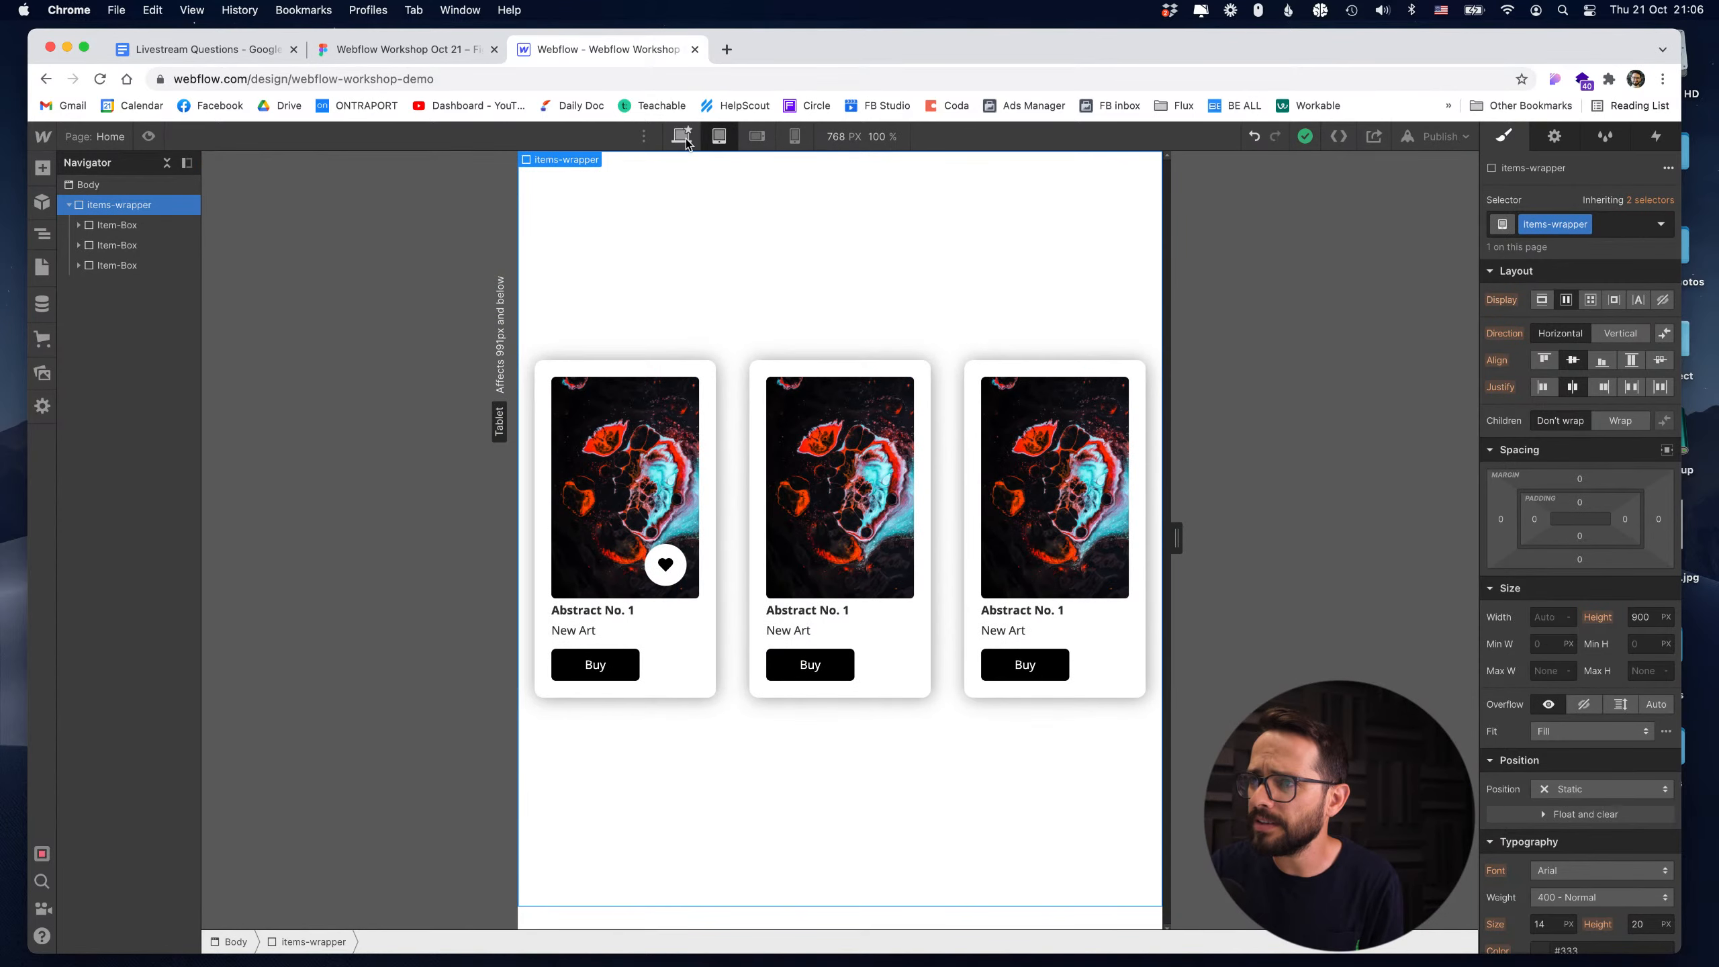
click(683, 138)
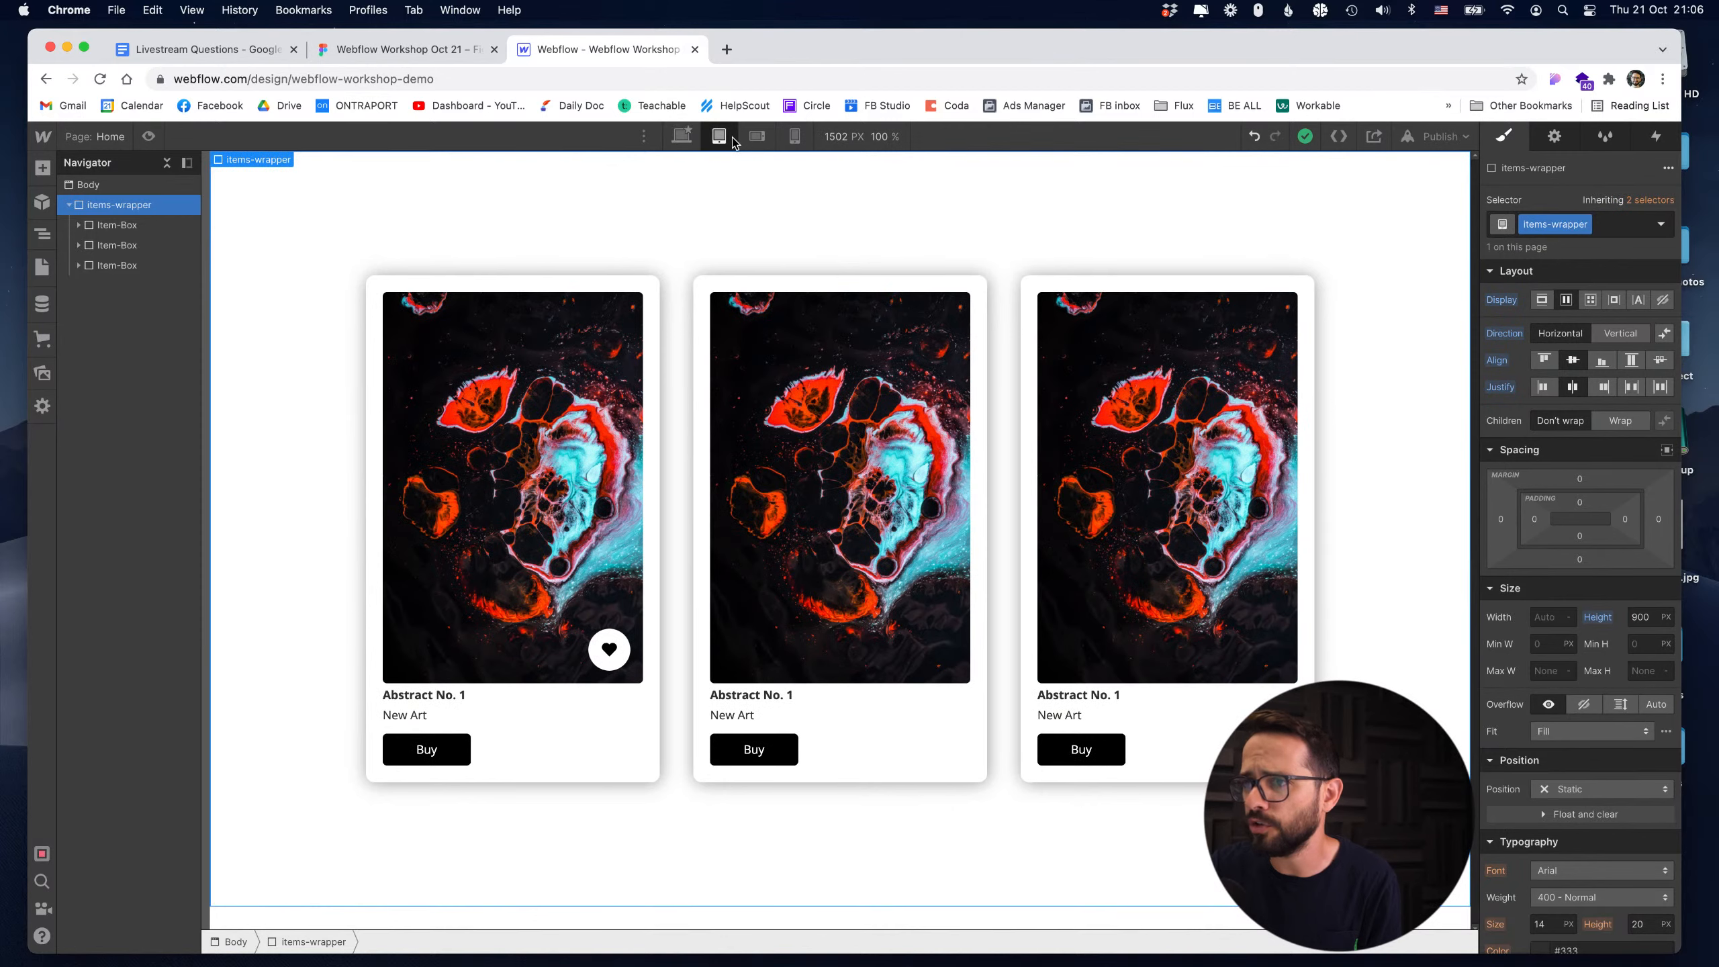
click(724, 138)
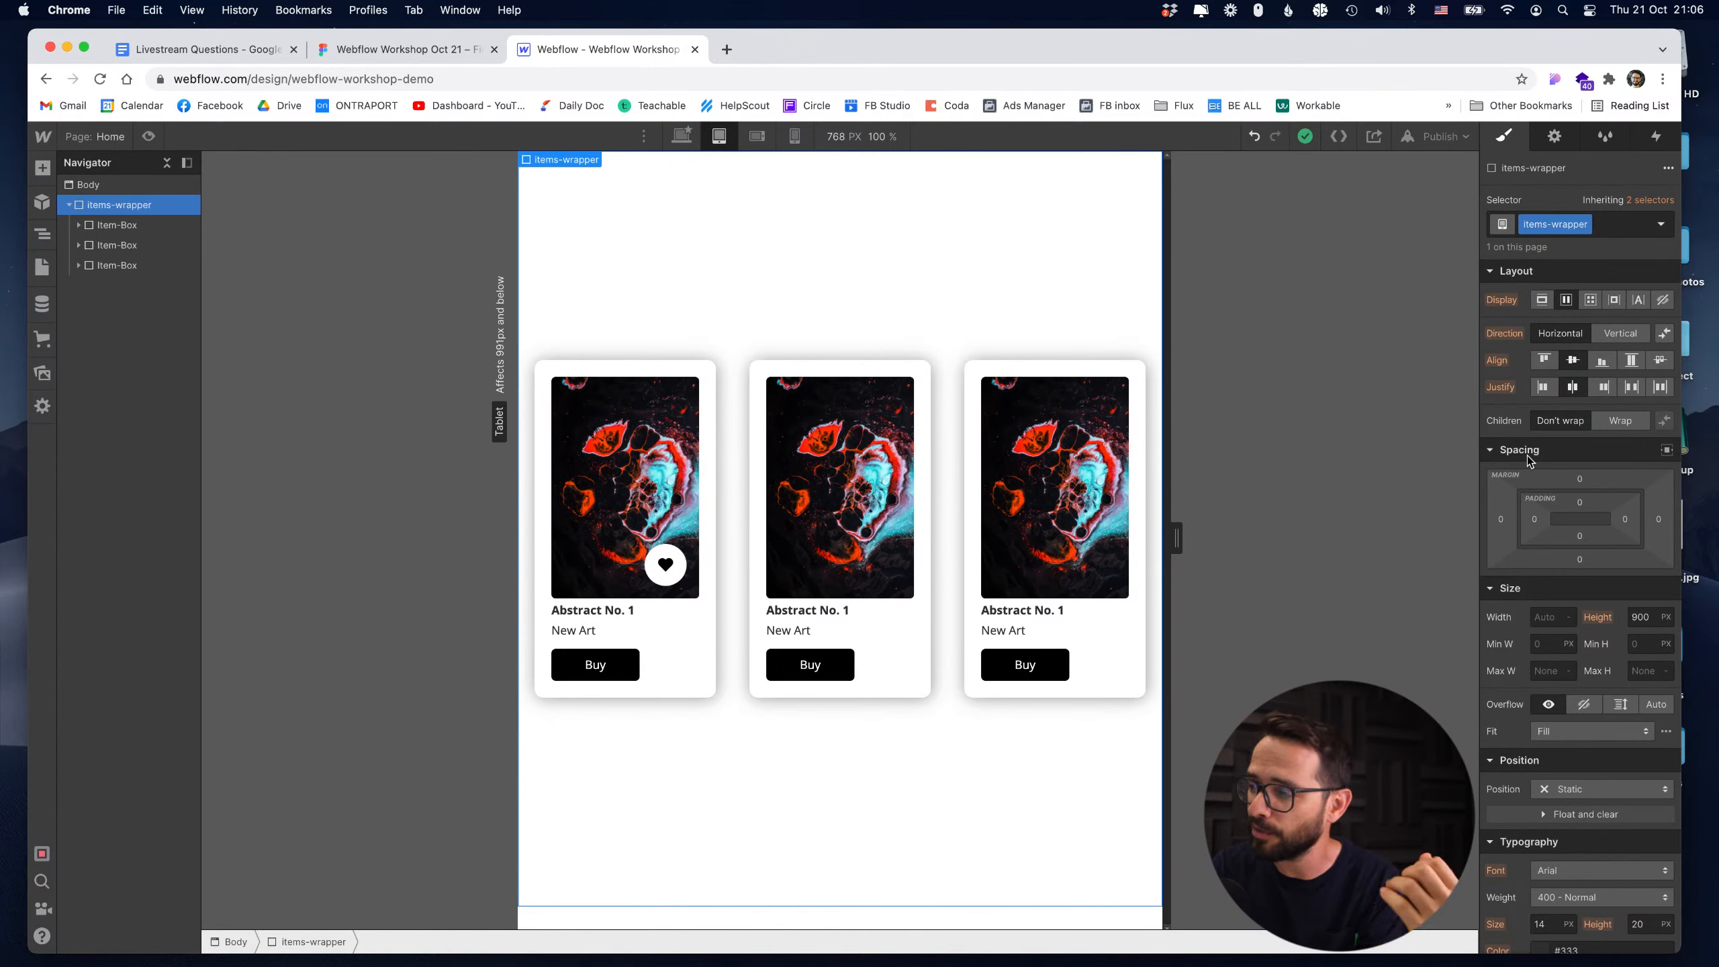
click(1604, 423)
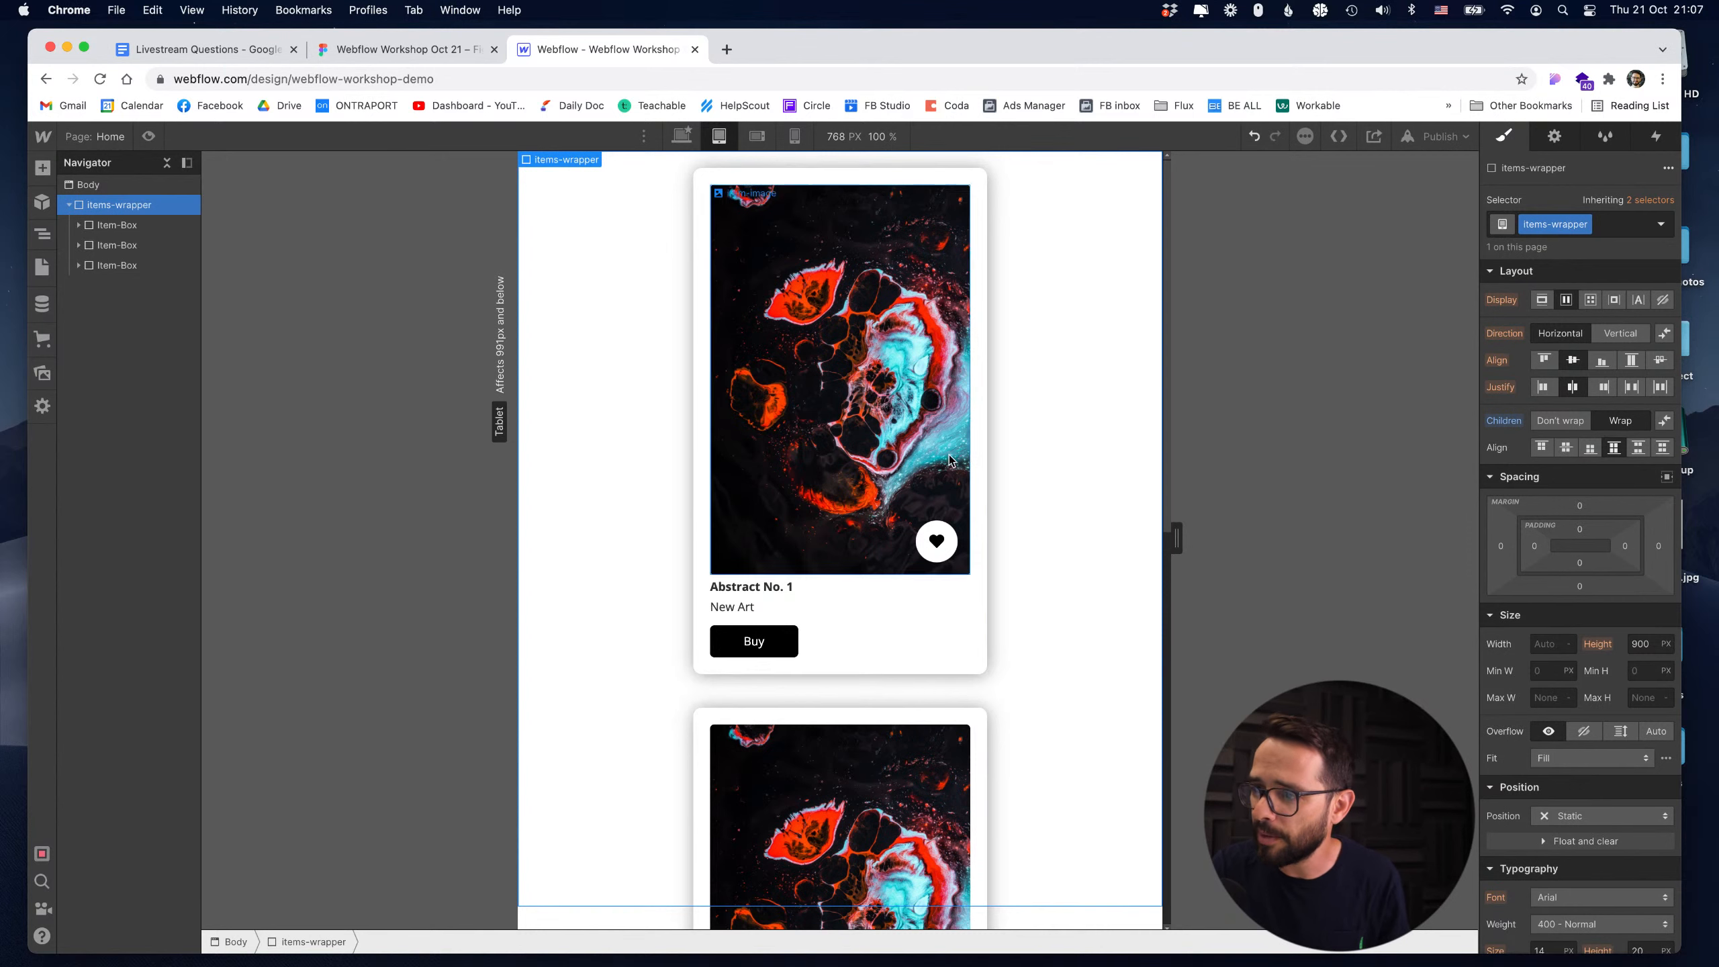
Set the Item-Box width to 35% on tablet and test the layout with the canvas widened to 922 px.
click(897, 643)
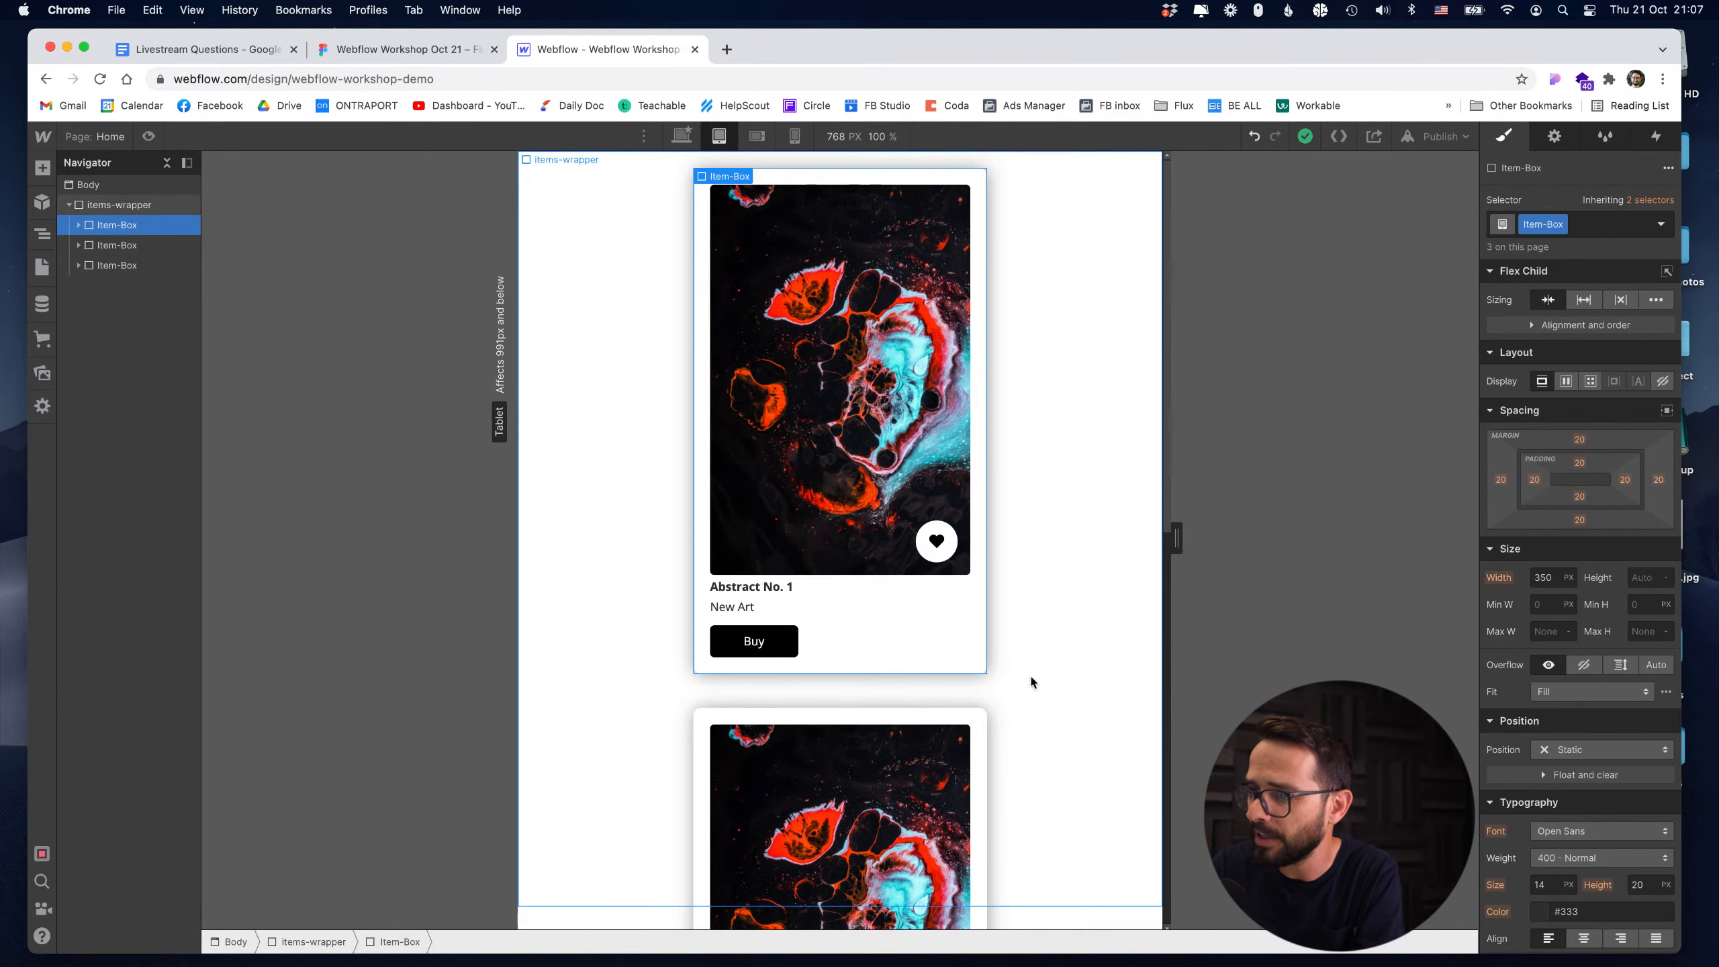
click(1535, 576)
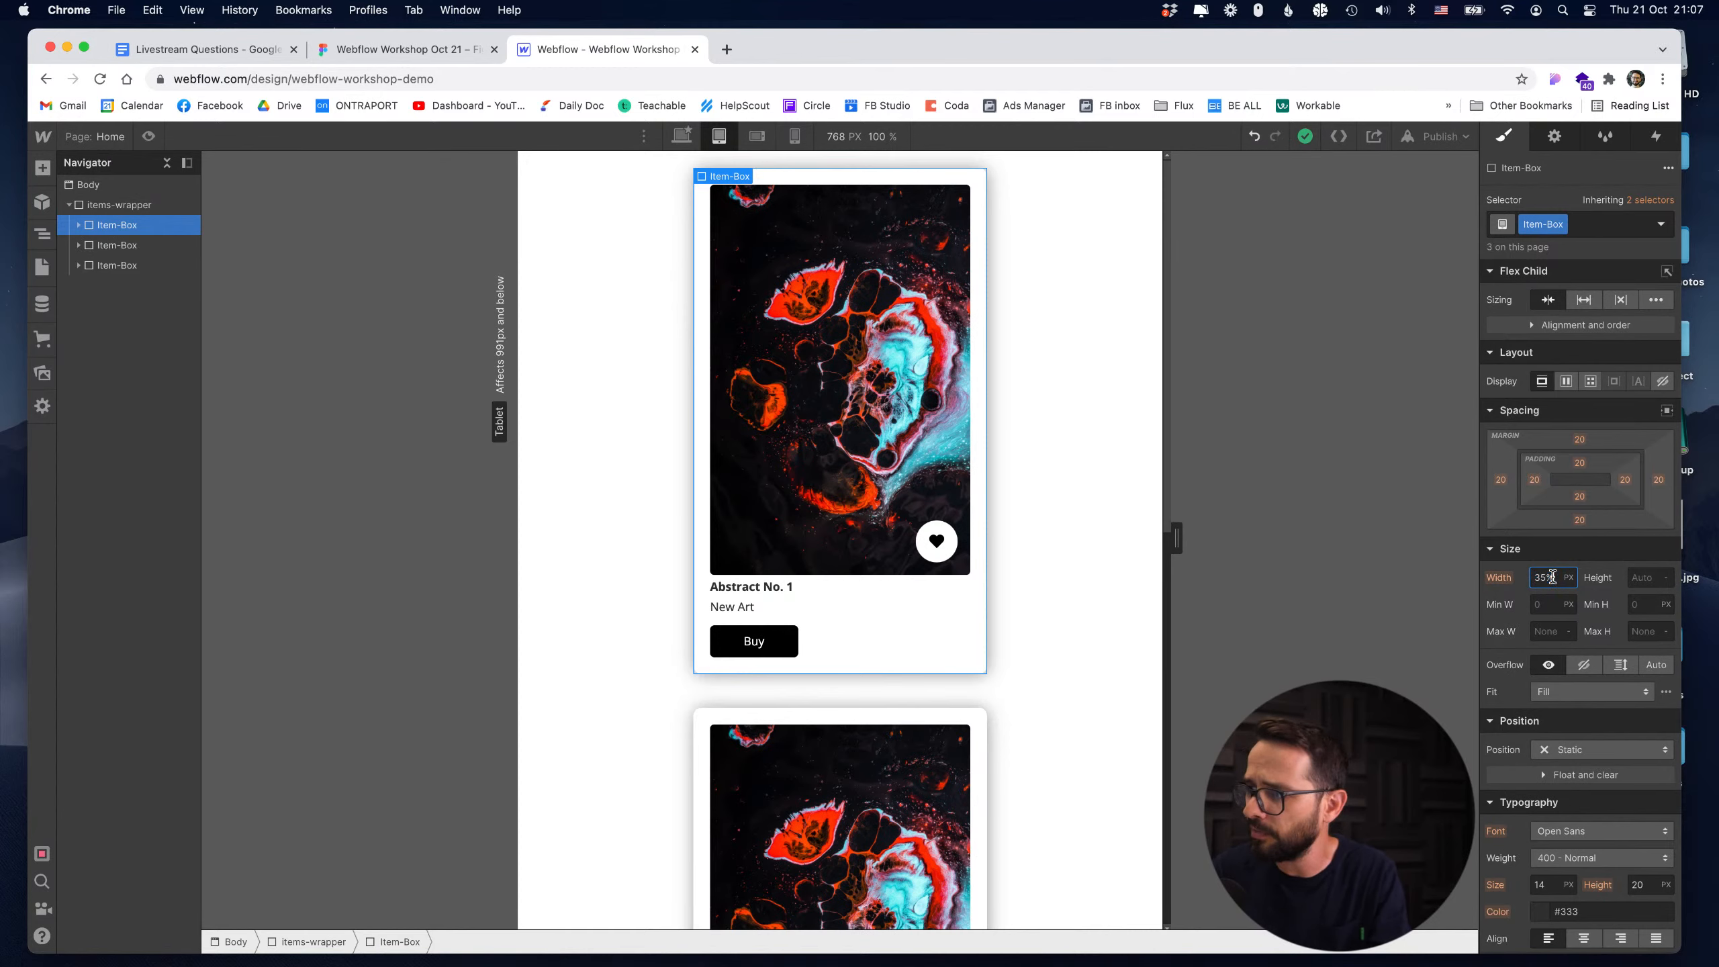
text(35%)
key(Return)
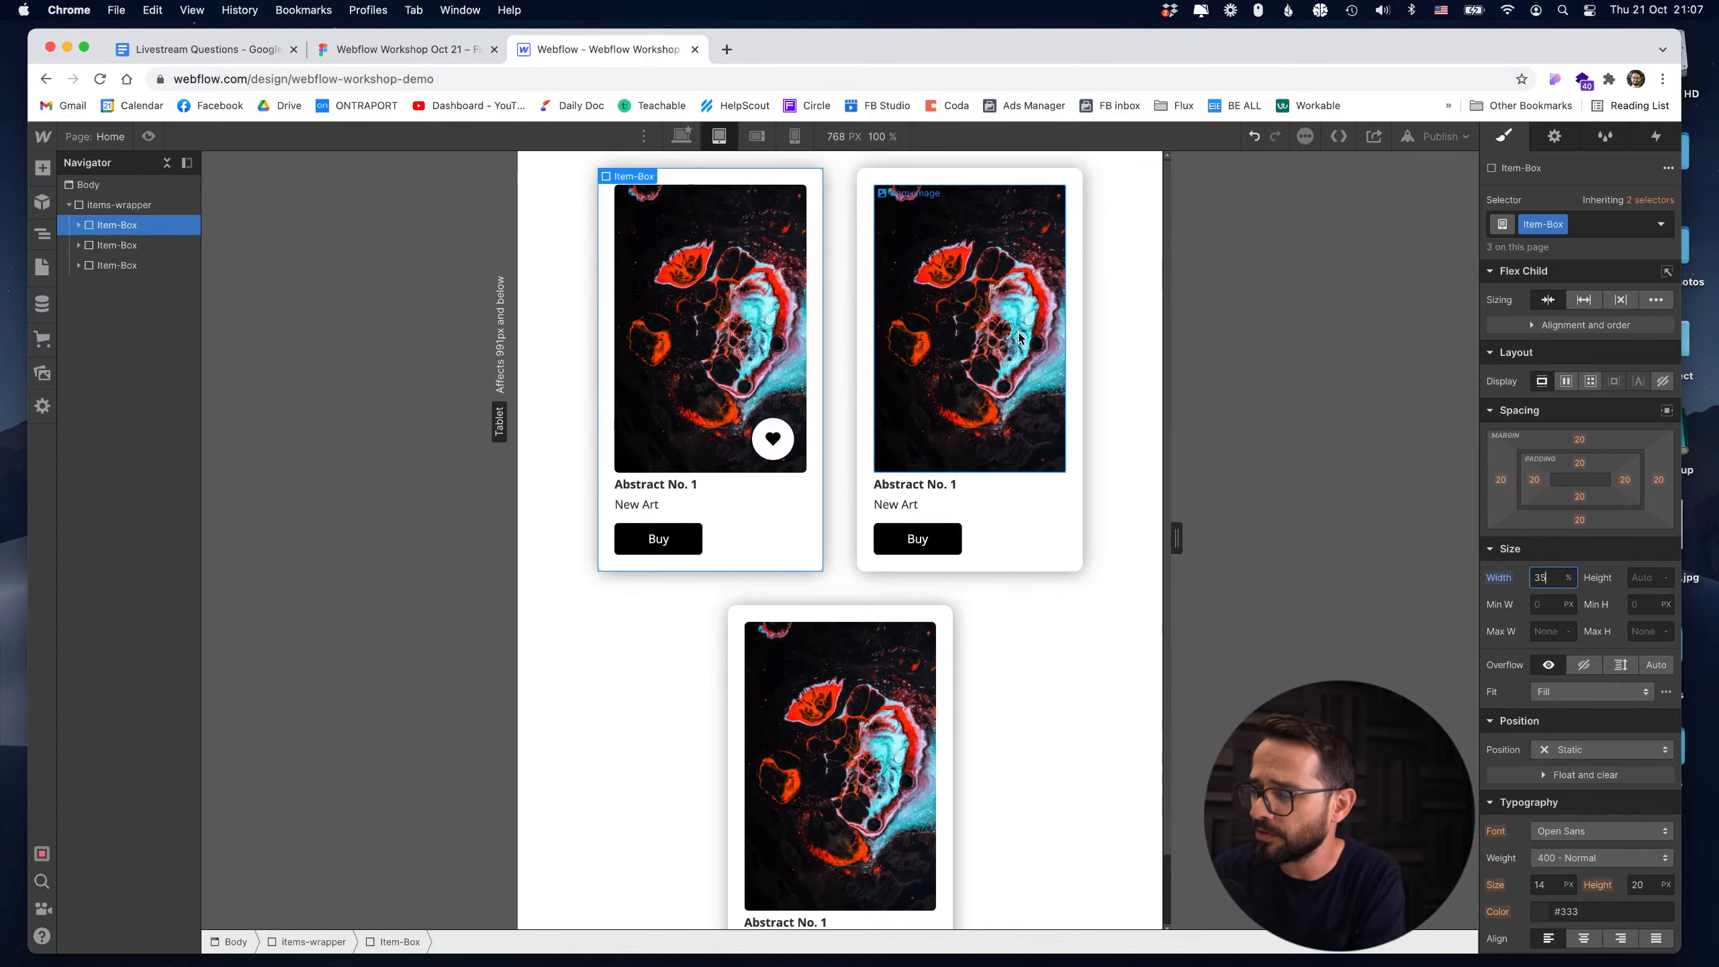
drag(1174, 546, 1238, 535)
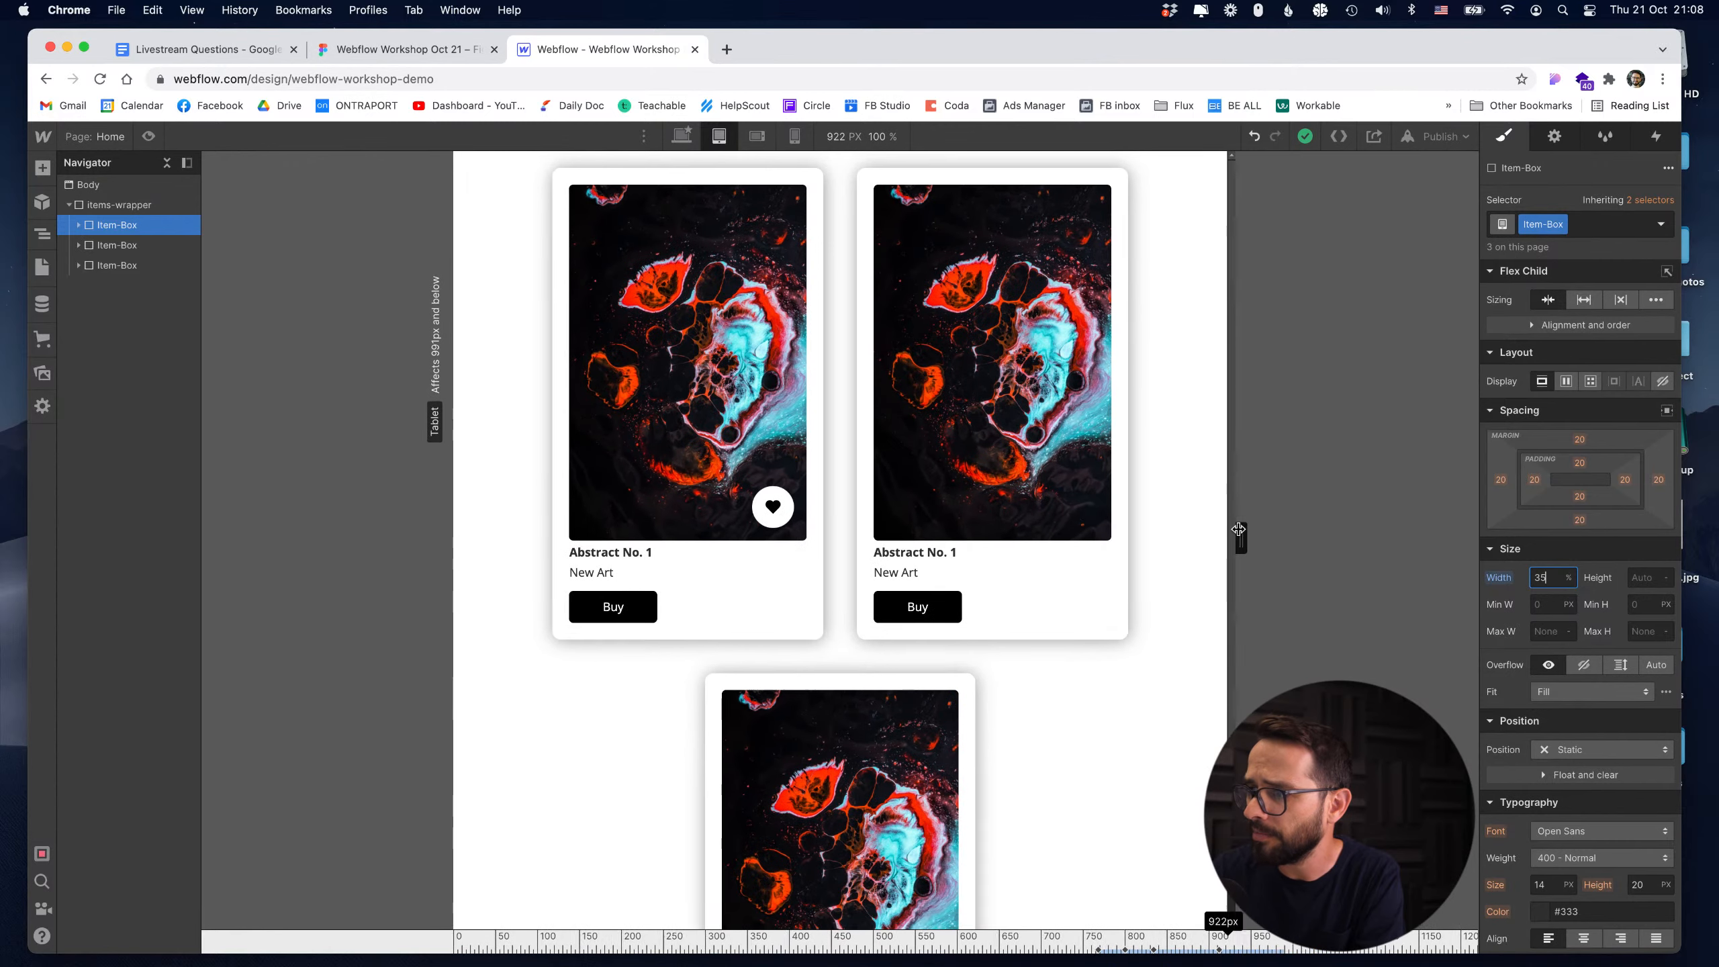
Try a fixed Item-Box width, raising it from 150 px to 300 px, and test it on an 844 px canvas.
text(180px)
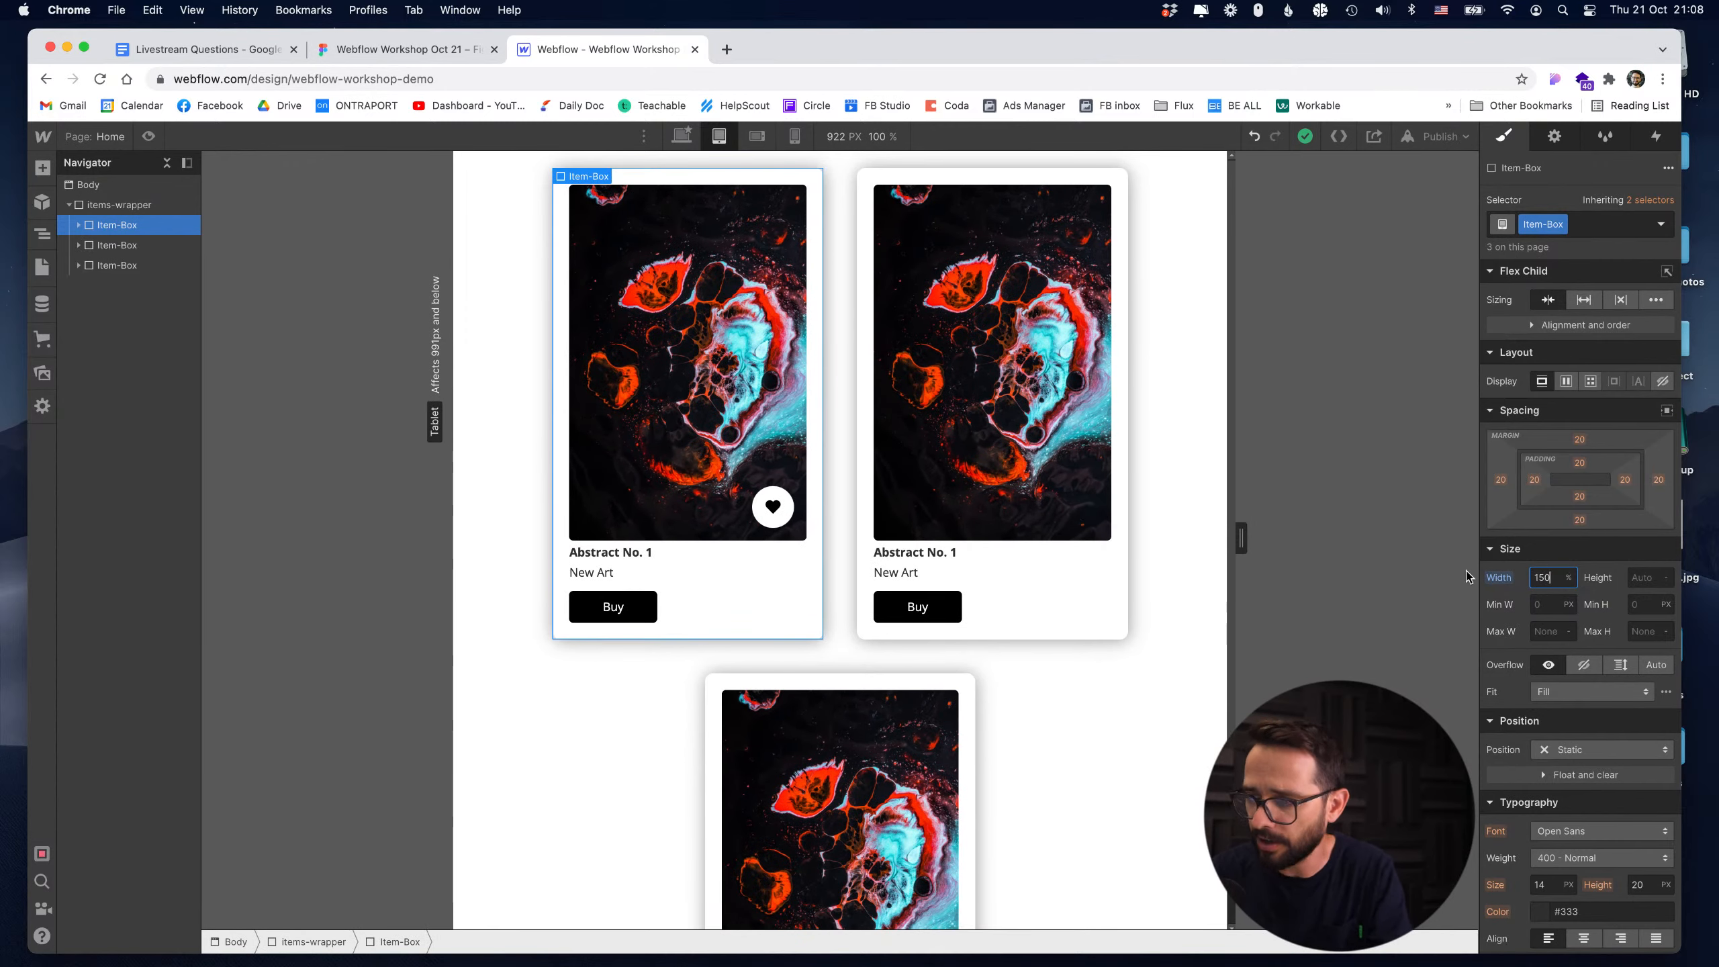
key(Return)
key(shift+Up)
key(shift+Up)
key(shift+Up)
key(shift+Up)
key(shift+Up)
key(shift+Up)
key(shift+Up)
key(shift+Up)
key(shift+Up)
key(shift+Up)
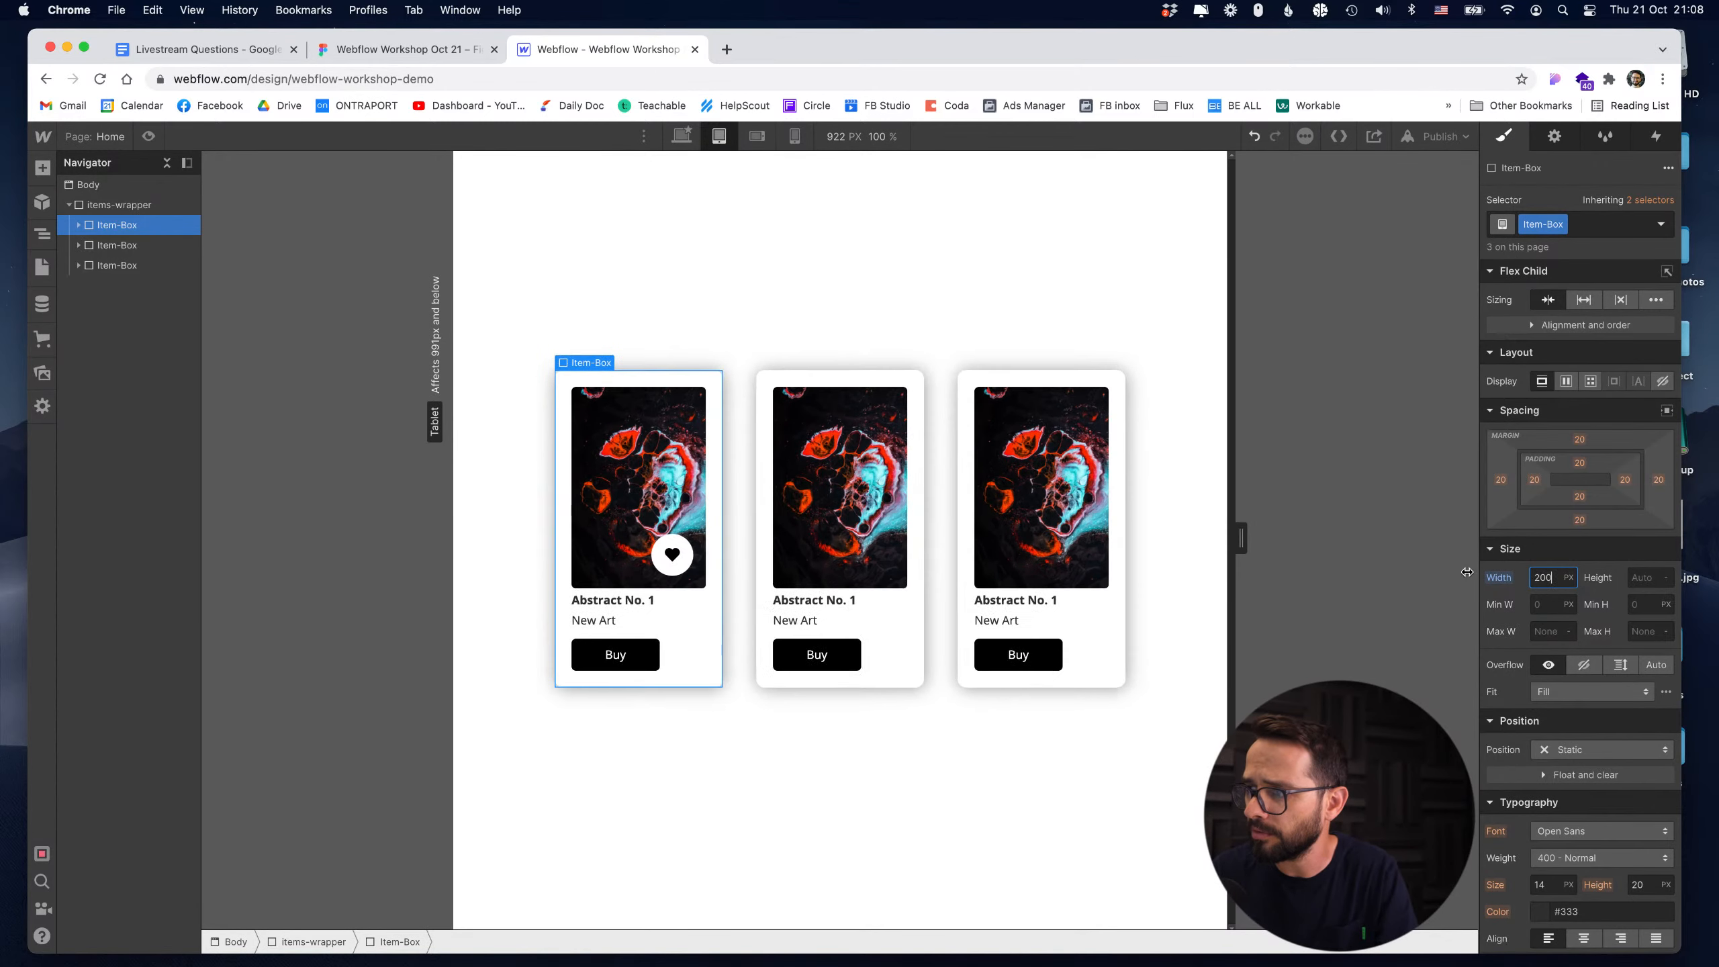
key(shift+Up)
key(shift+Up)
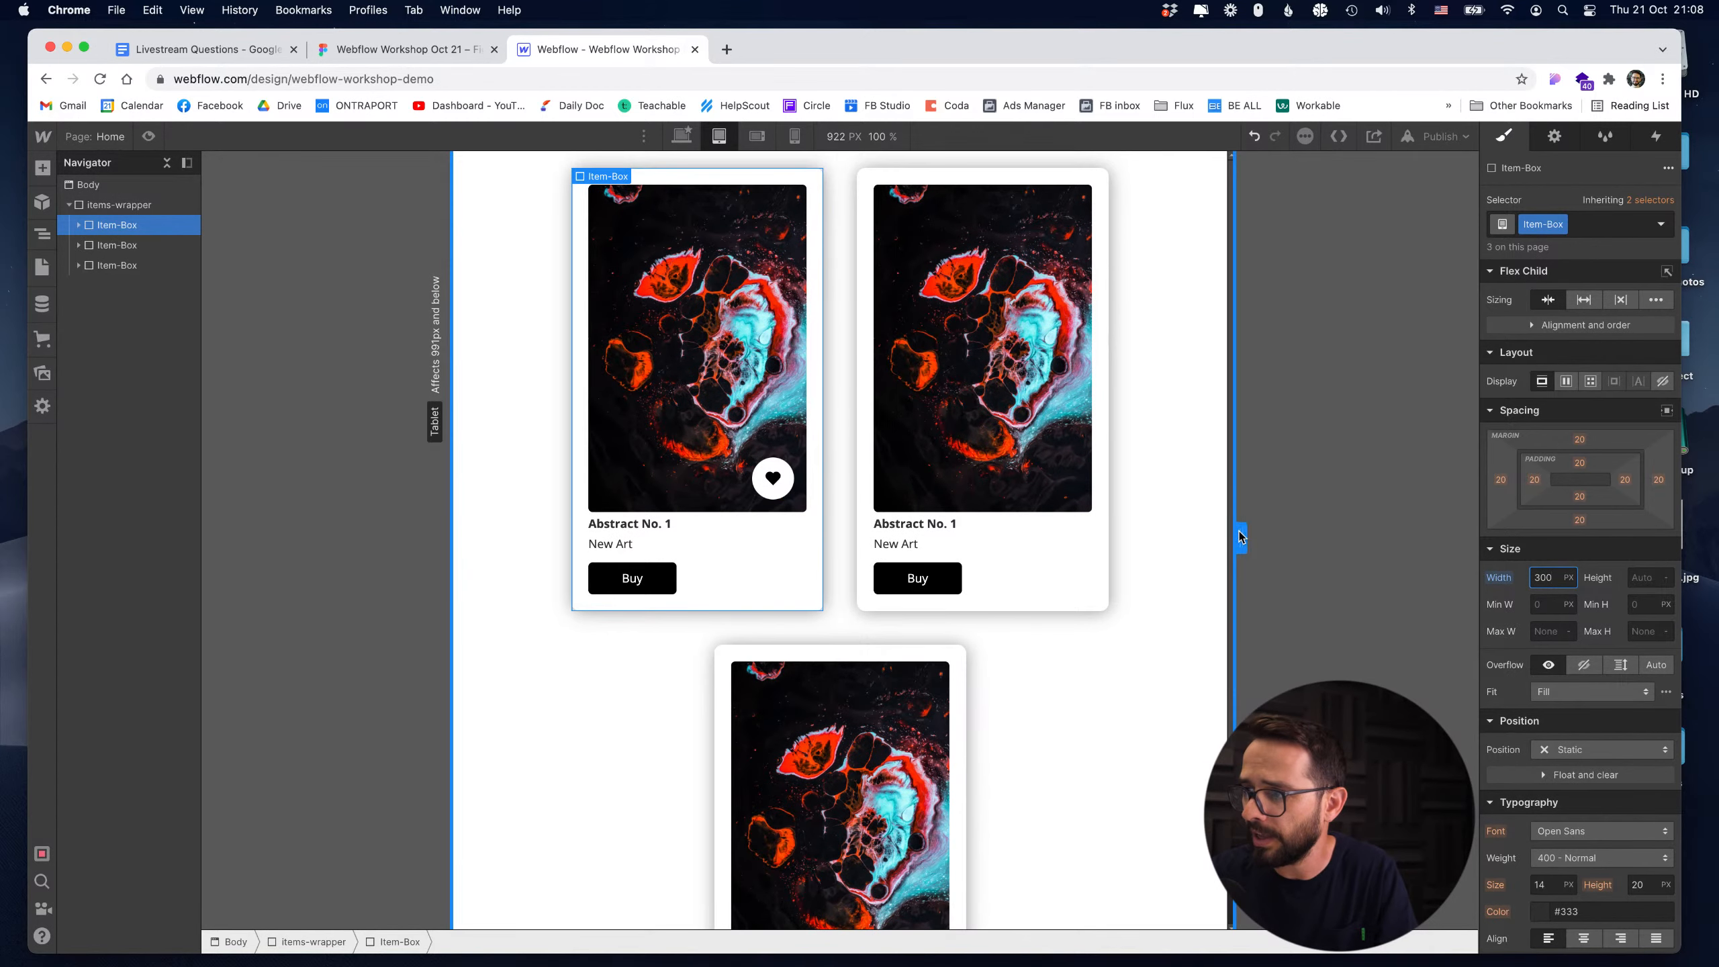
drag(1241, 539, 1186, 516)
Set the width of Item-Box back to 35% and check the cards on the mobile landscape breakpoint.
click(784, 543)
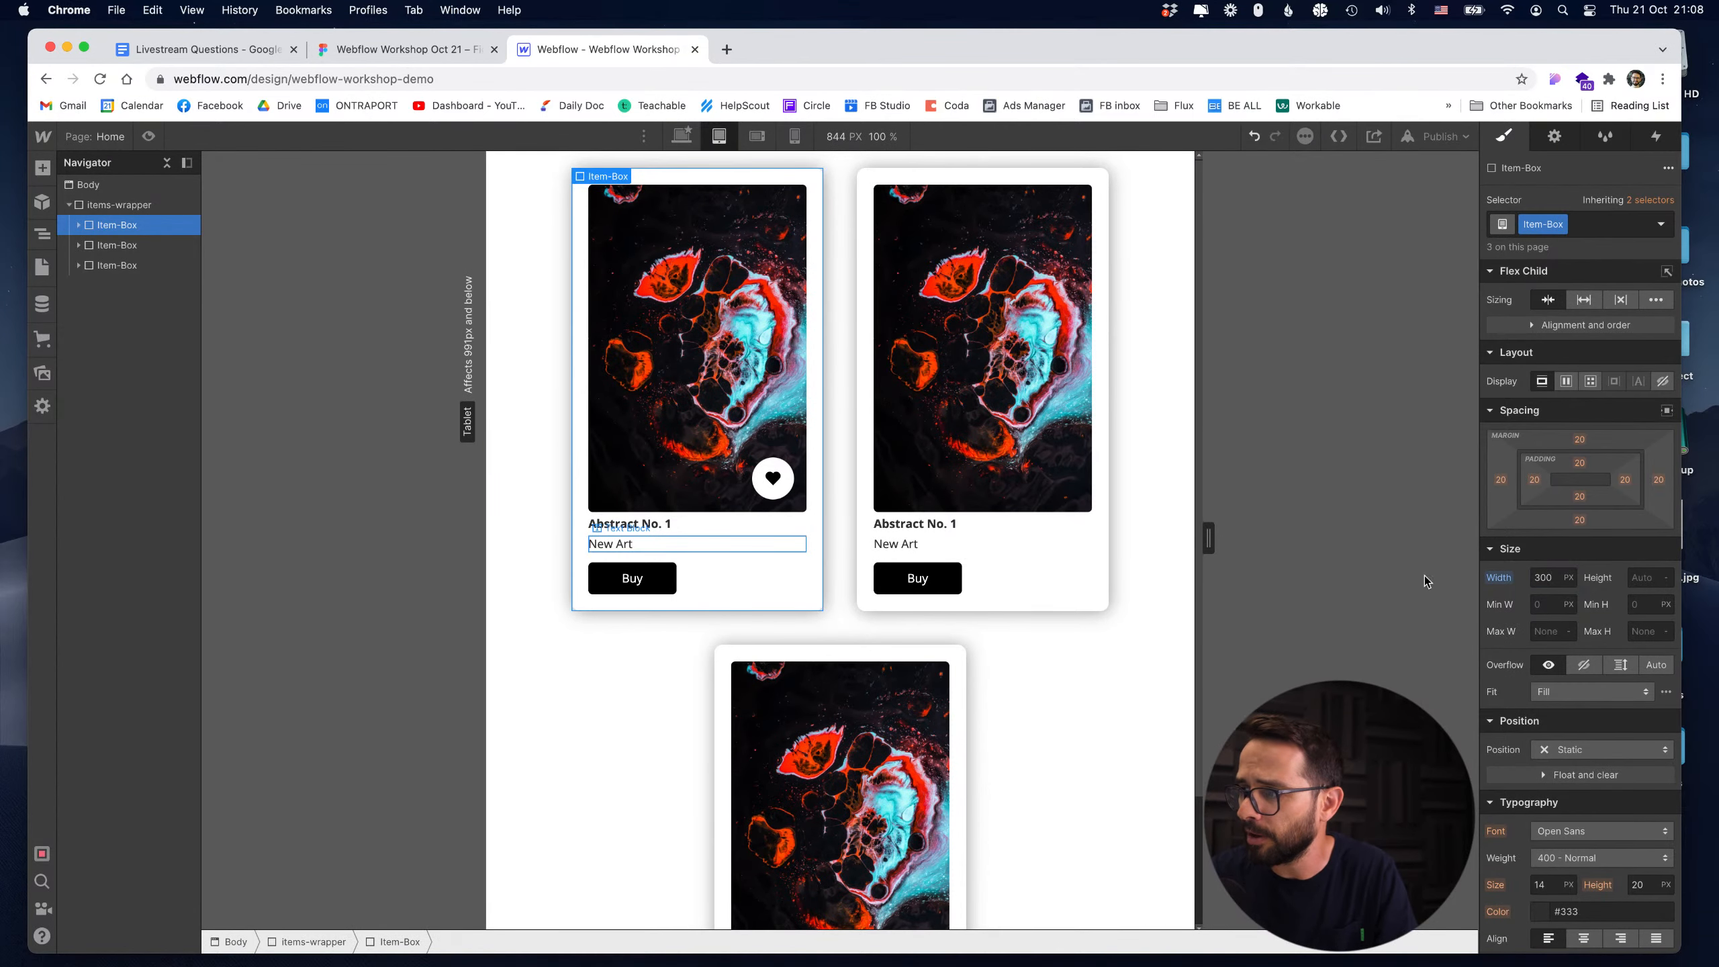
click(815, 602)
click(1537, 578)
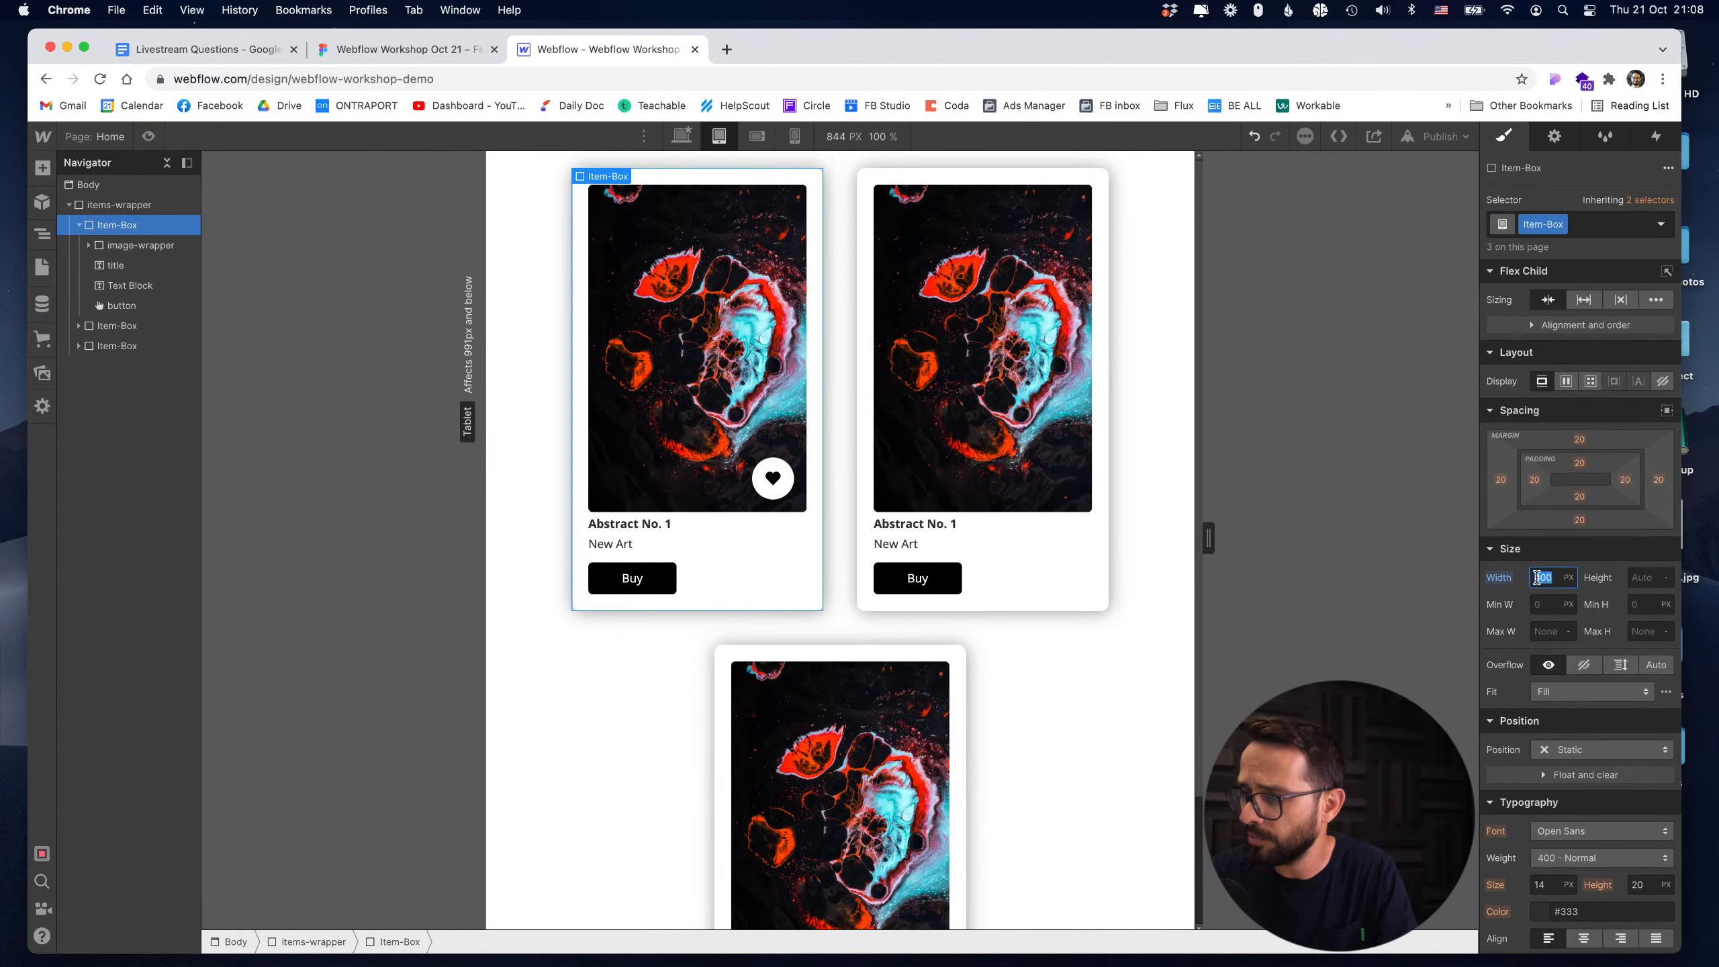
text(35%)
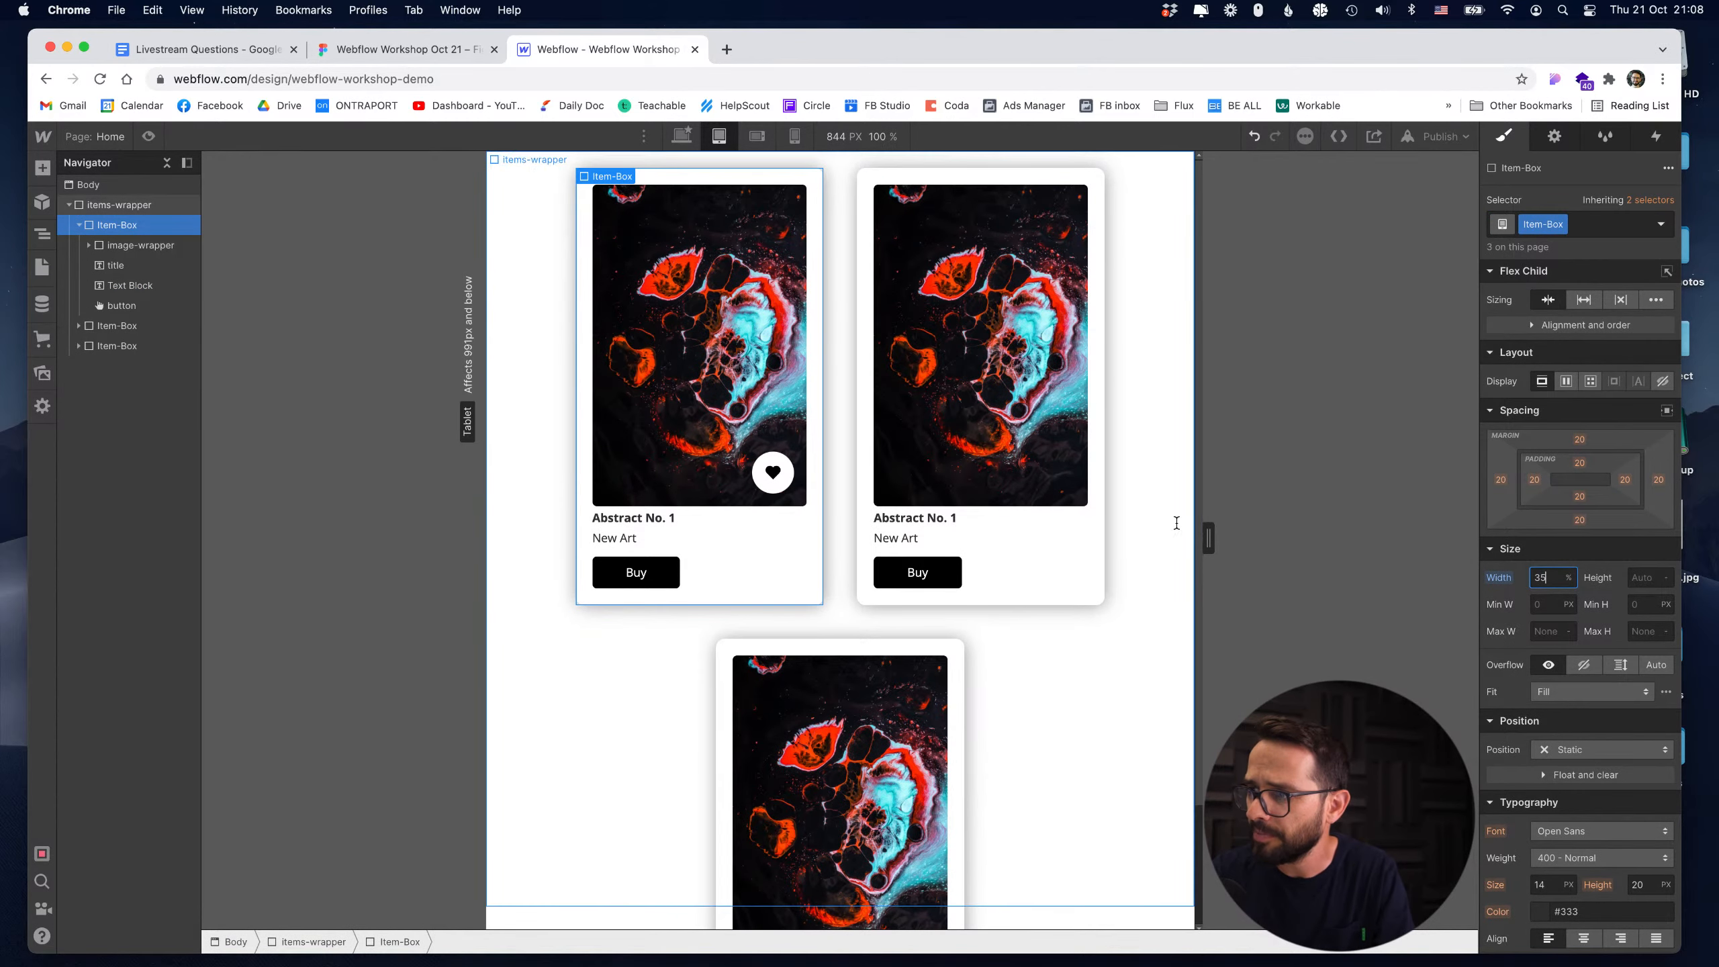
mouse_move(1209, 535)
mouse_down()
mouse_move(1290, 530)
mouse_move(1150, 527)
mouse_move(1258, 531)
mouse_move(1189, 535)
mouse_move(1208, 535)
mouse_up()
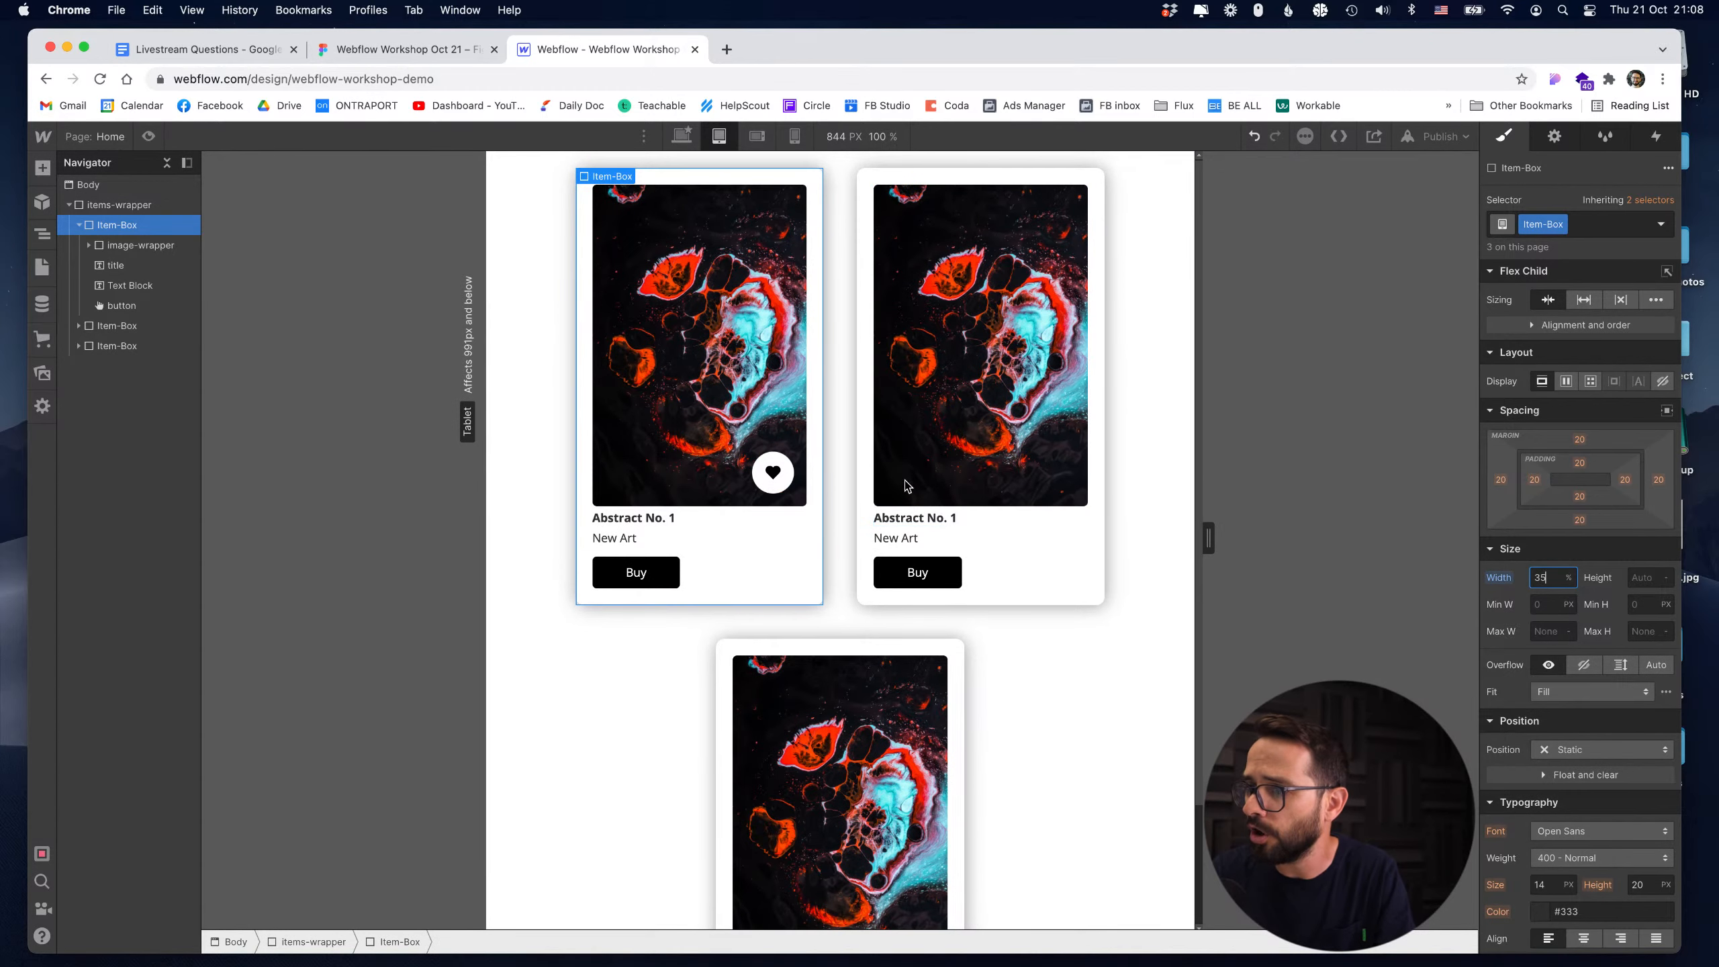
click(758, 136)
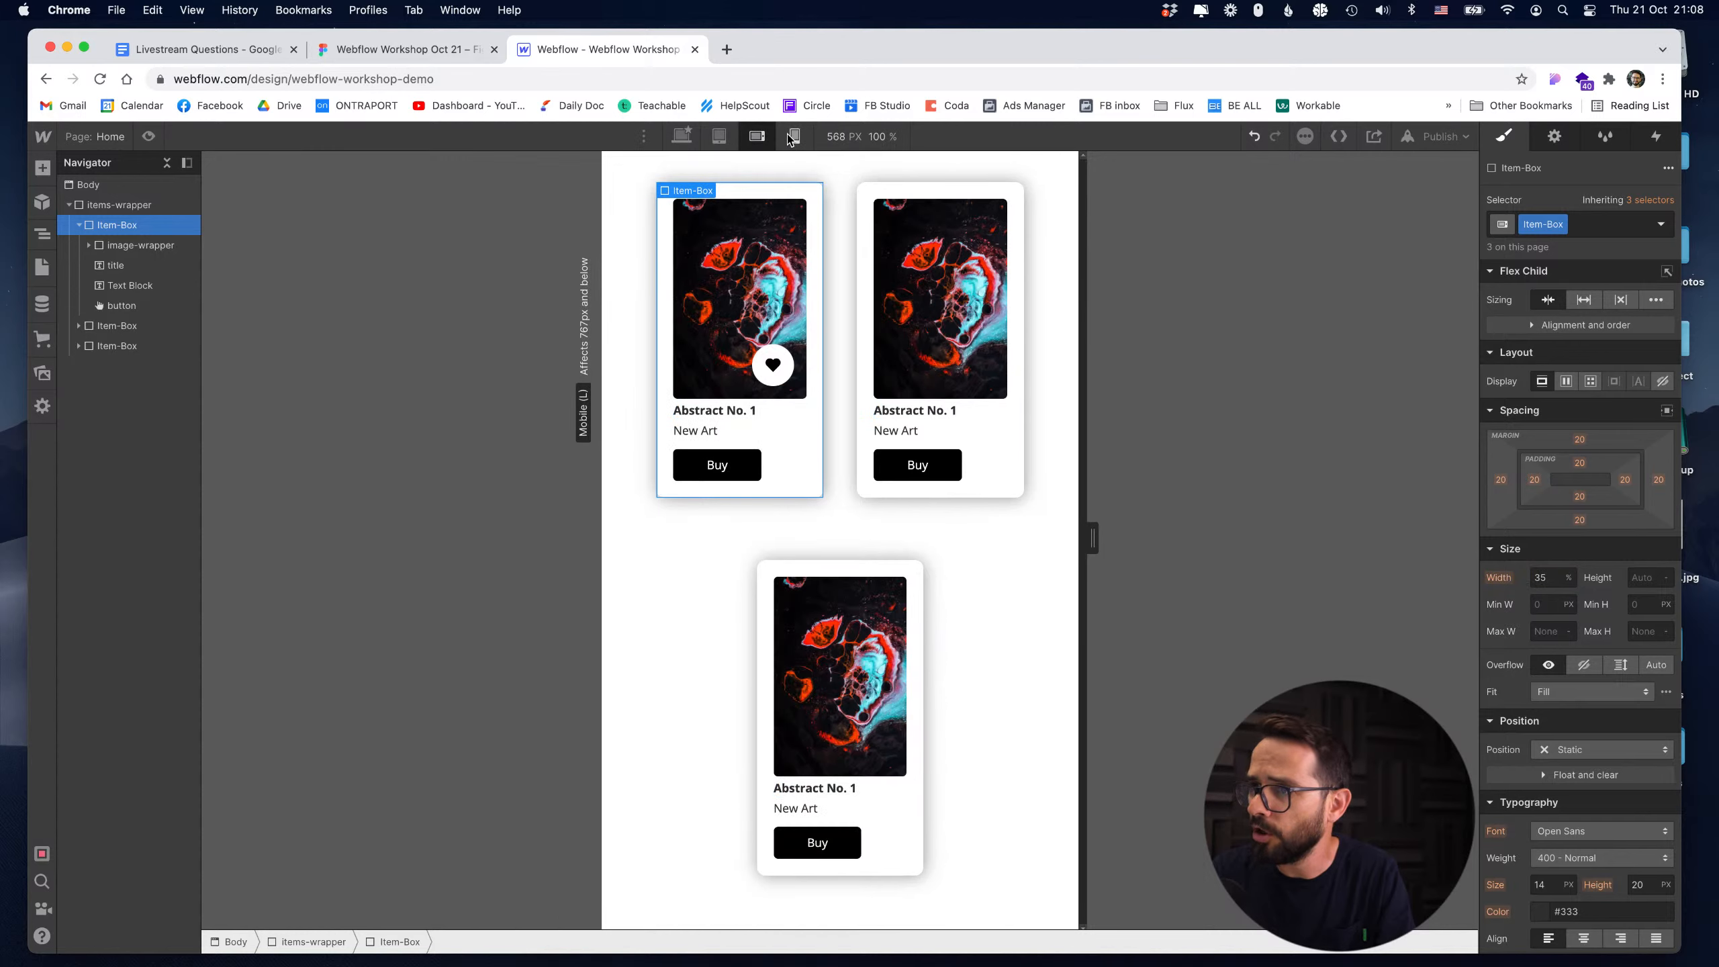
Set the Item-Box width to 100% on the mobile portrait breakpoint and check the stacked cards.
click(792, 137)
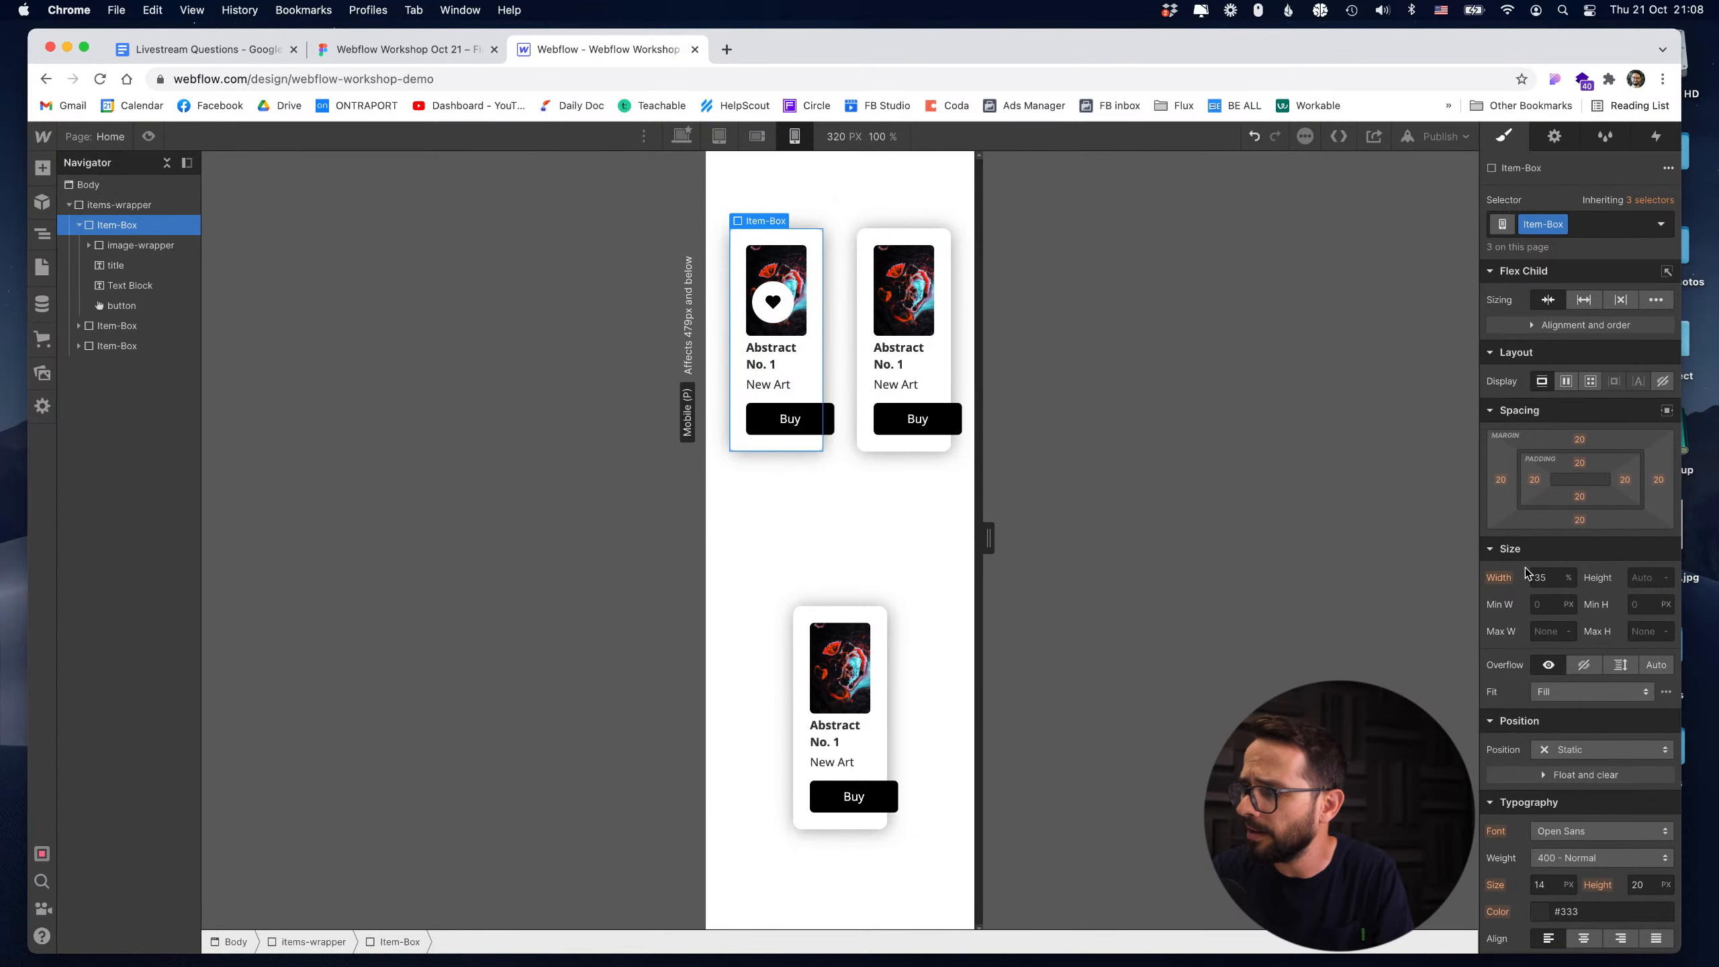
text(50)
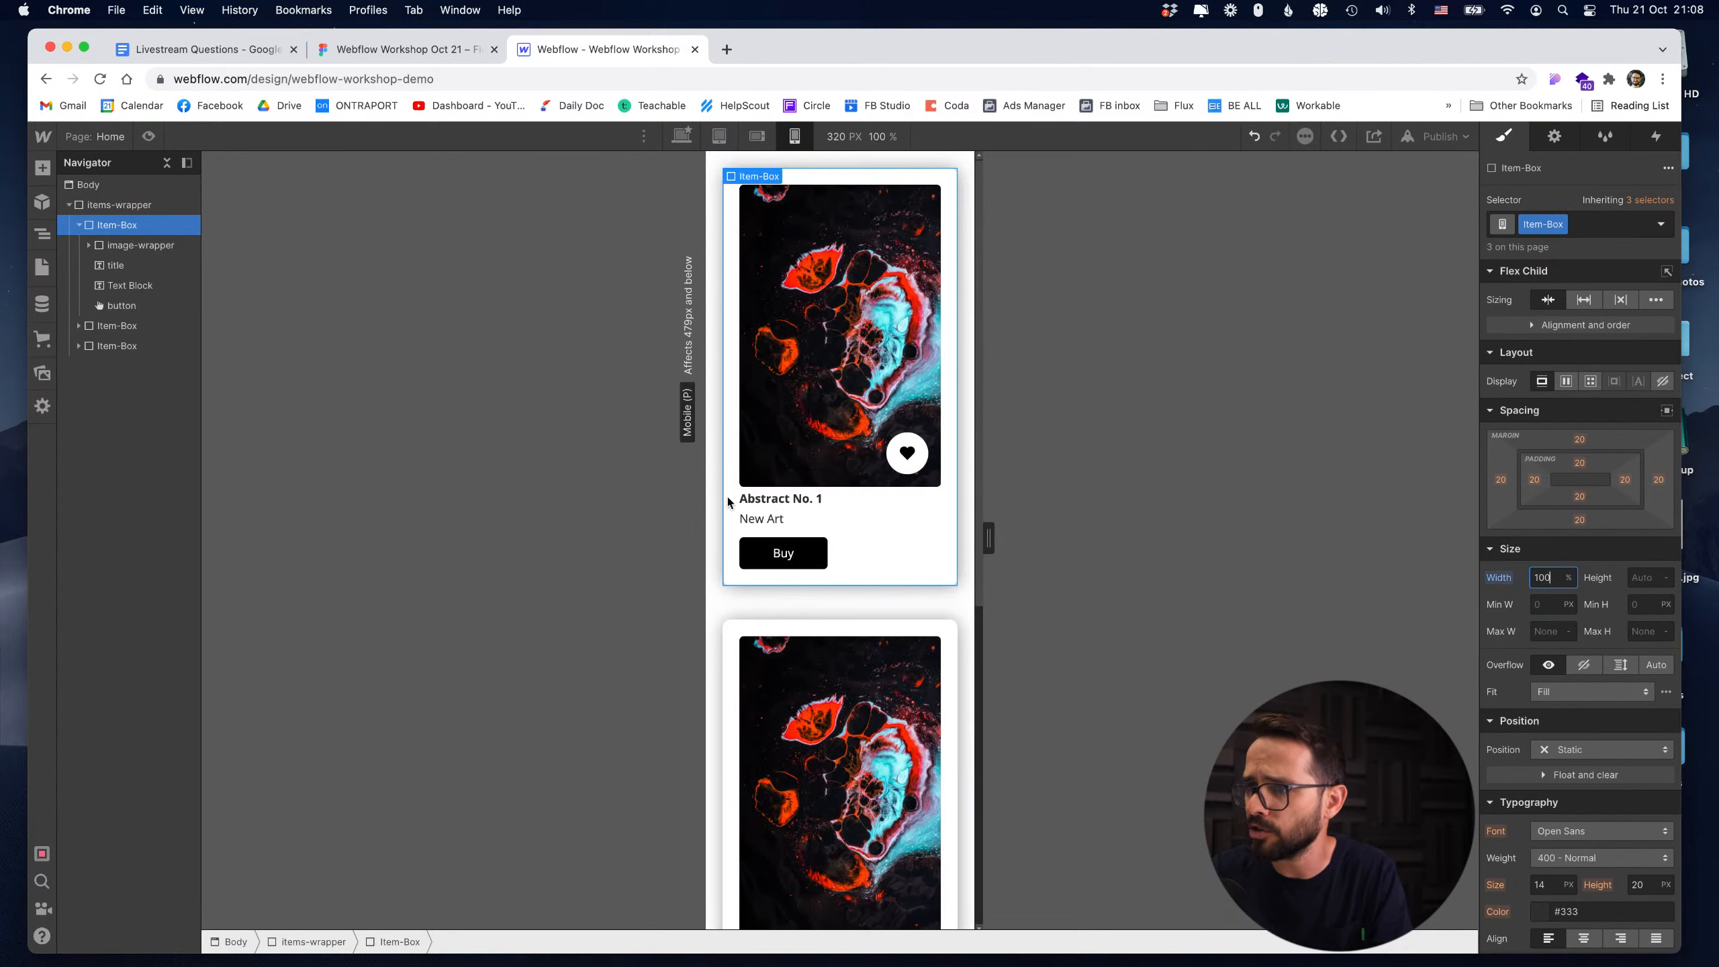
scroll(771, 582, down, 2)
scroll(792, 623, up, 2)
scroll(826, 694, down, 2)
scroll(824, 694, down, 2)
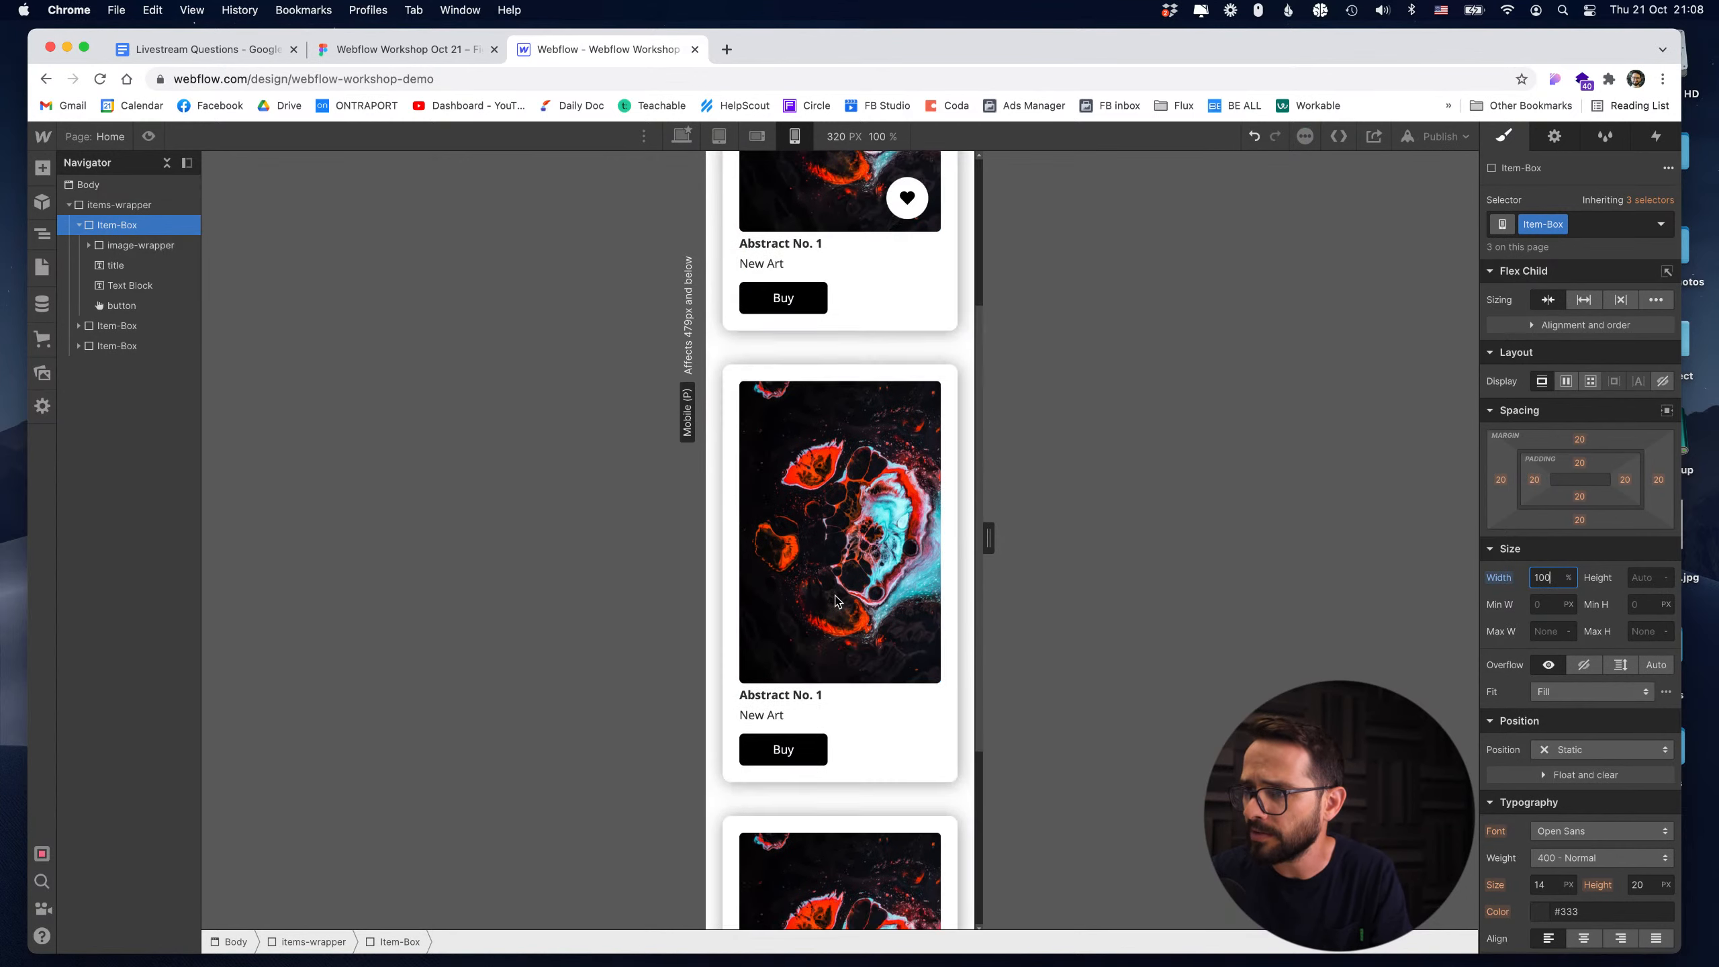
scroll(833, 610, up, 4)
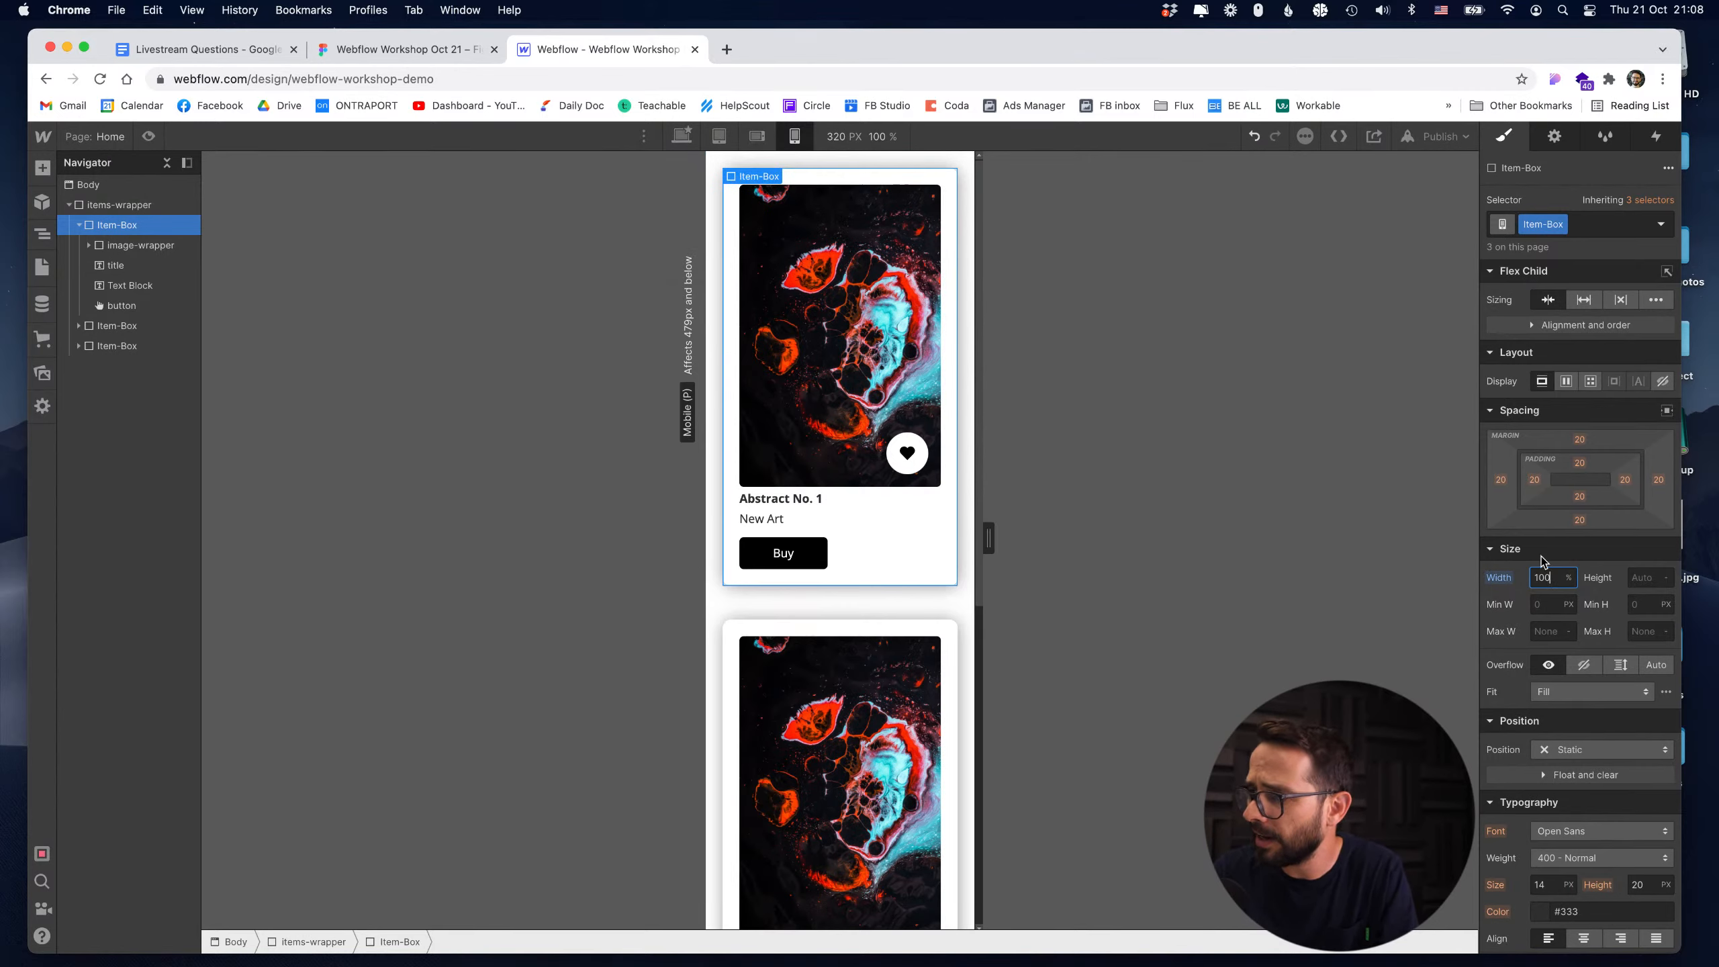
Compare the card layout and Item-Box width across the mobile, tablet and desktop breakpoints.
click(756, 137)
click(718, 137)
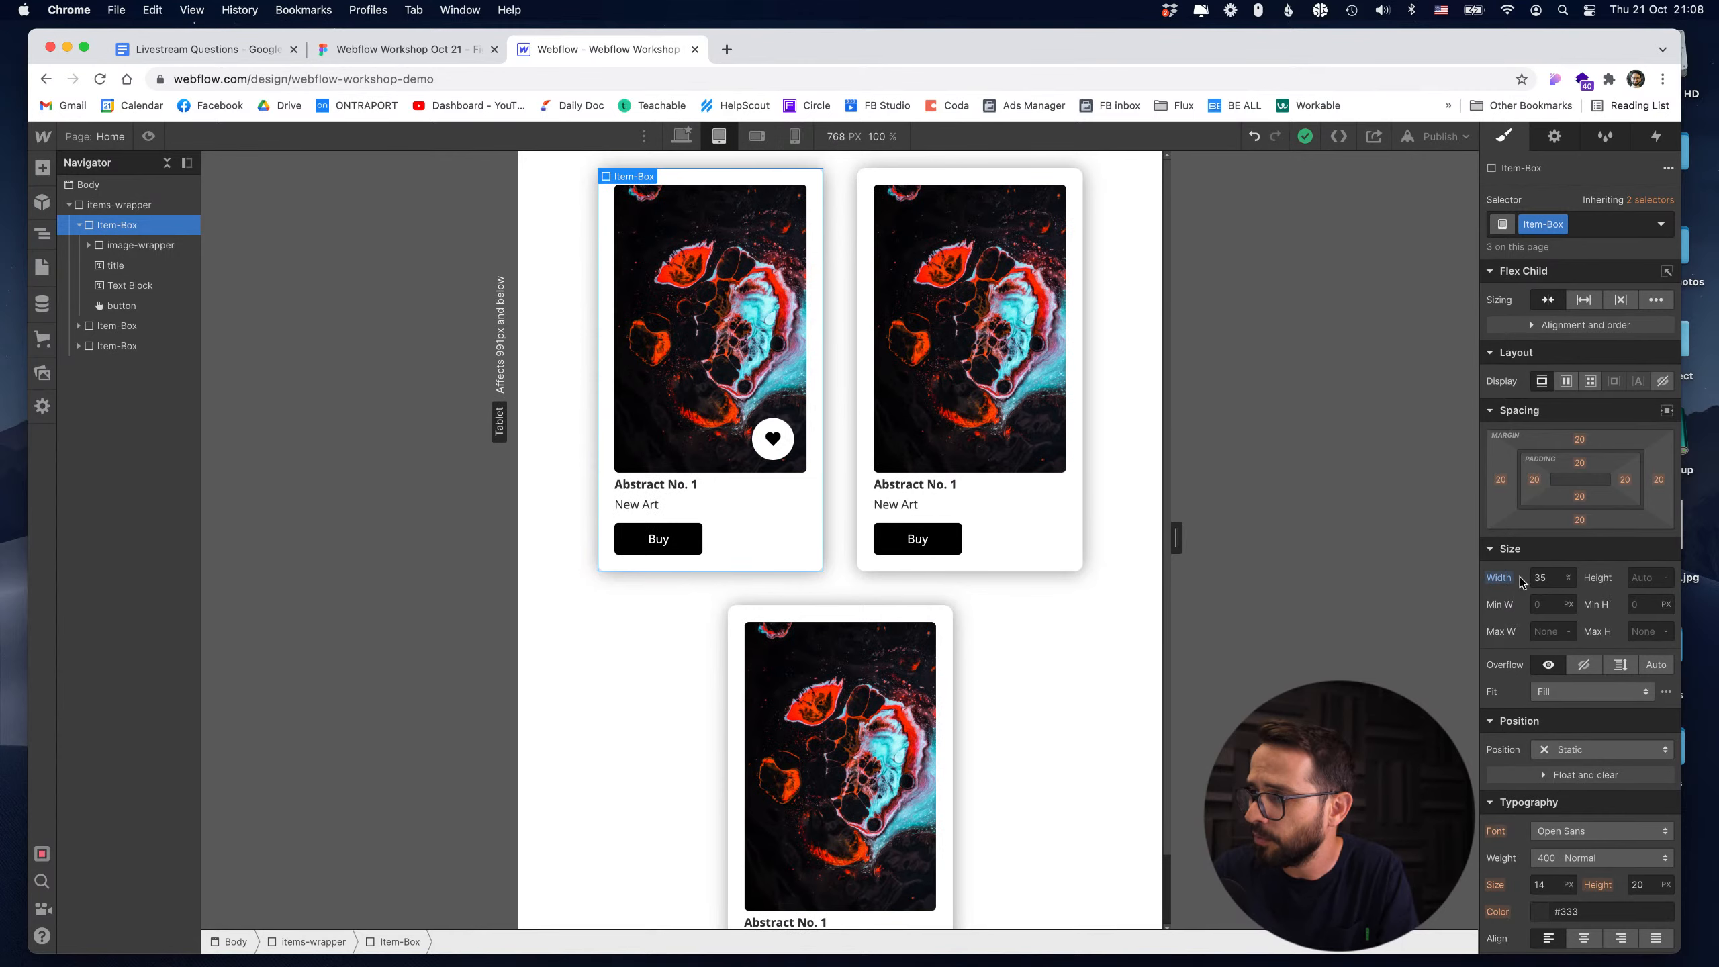
click(682, 136)
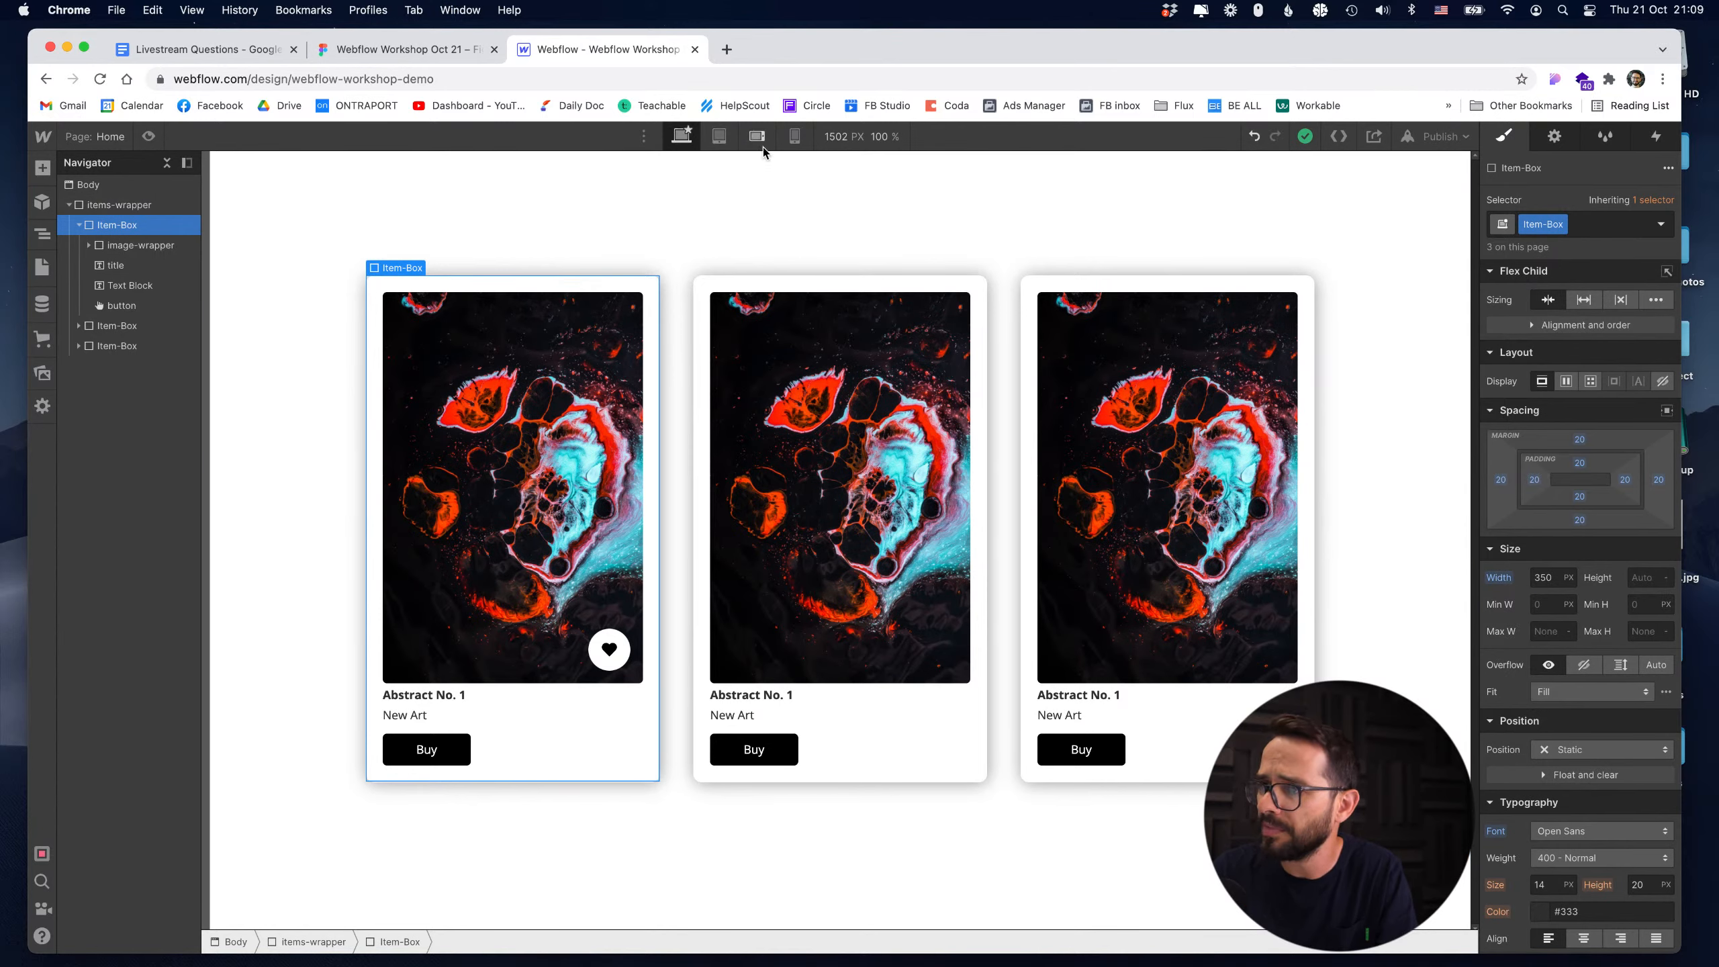
click(718, 136)
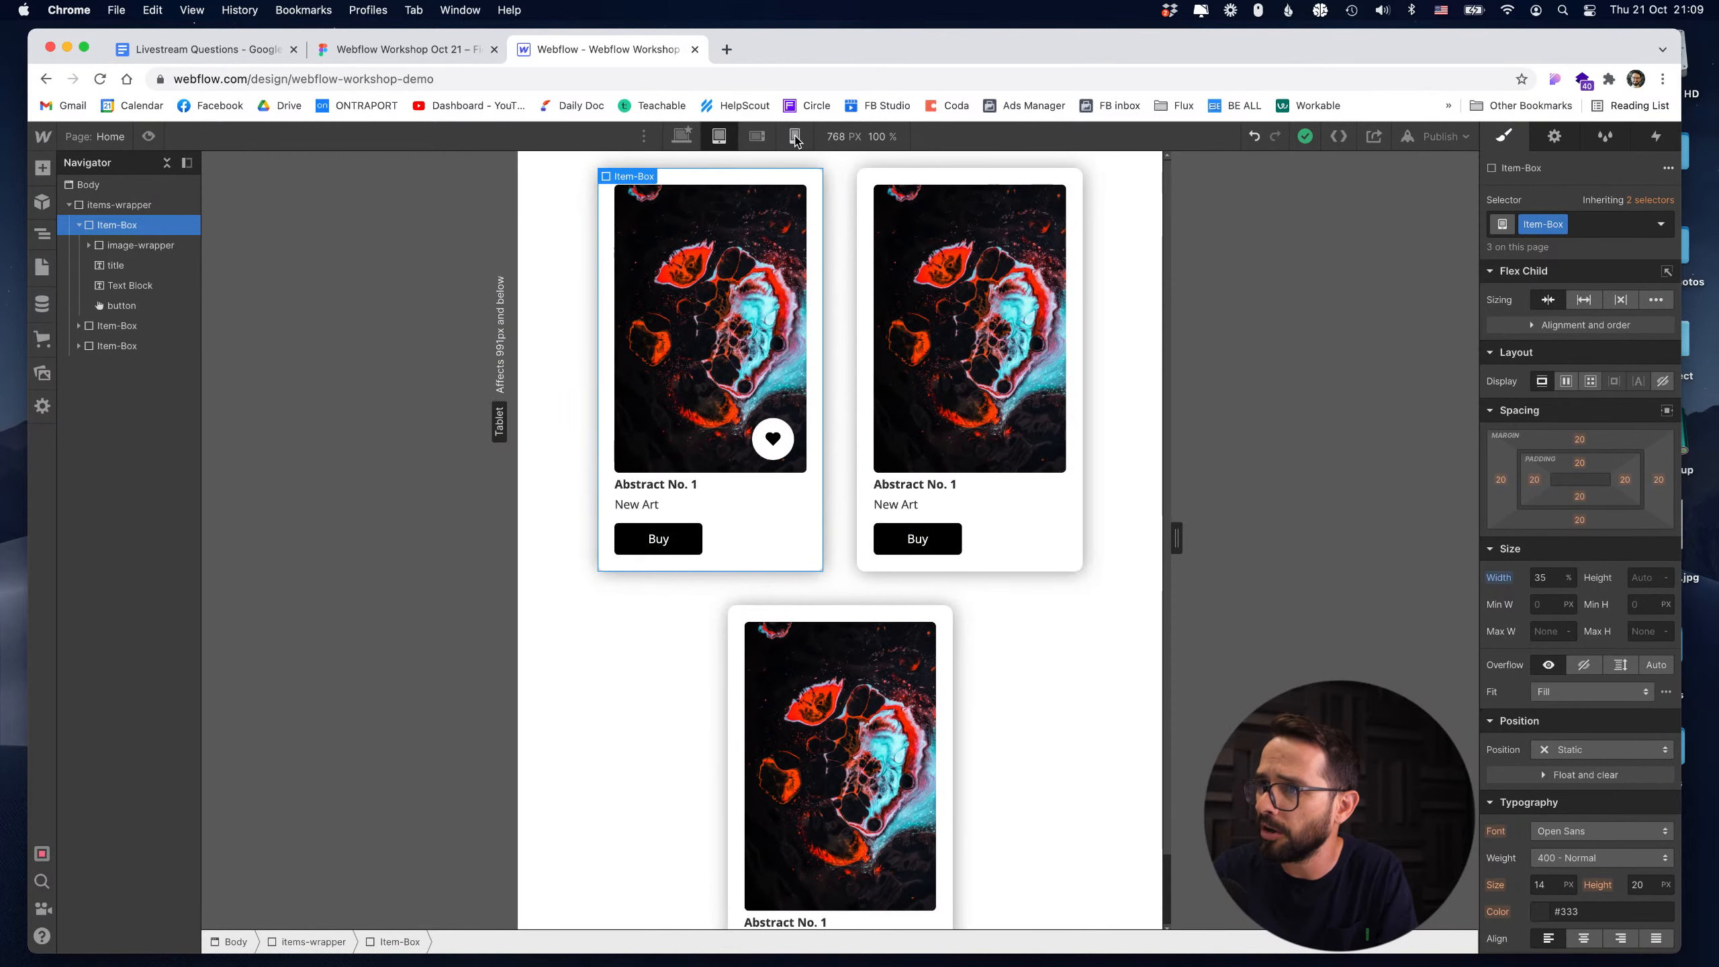
click(795, 136)
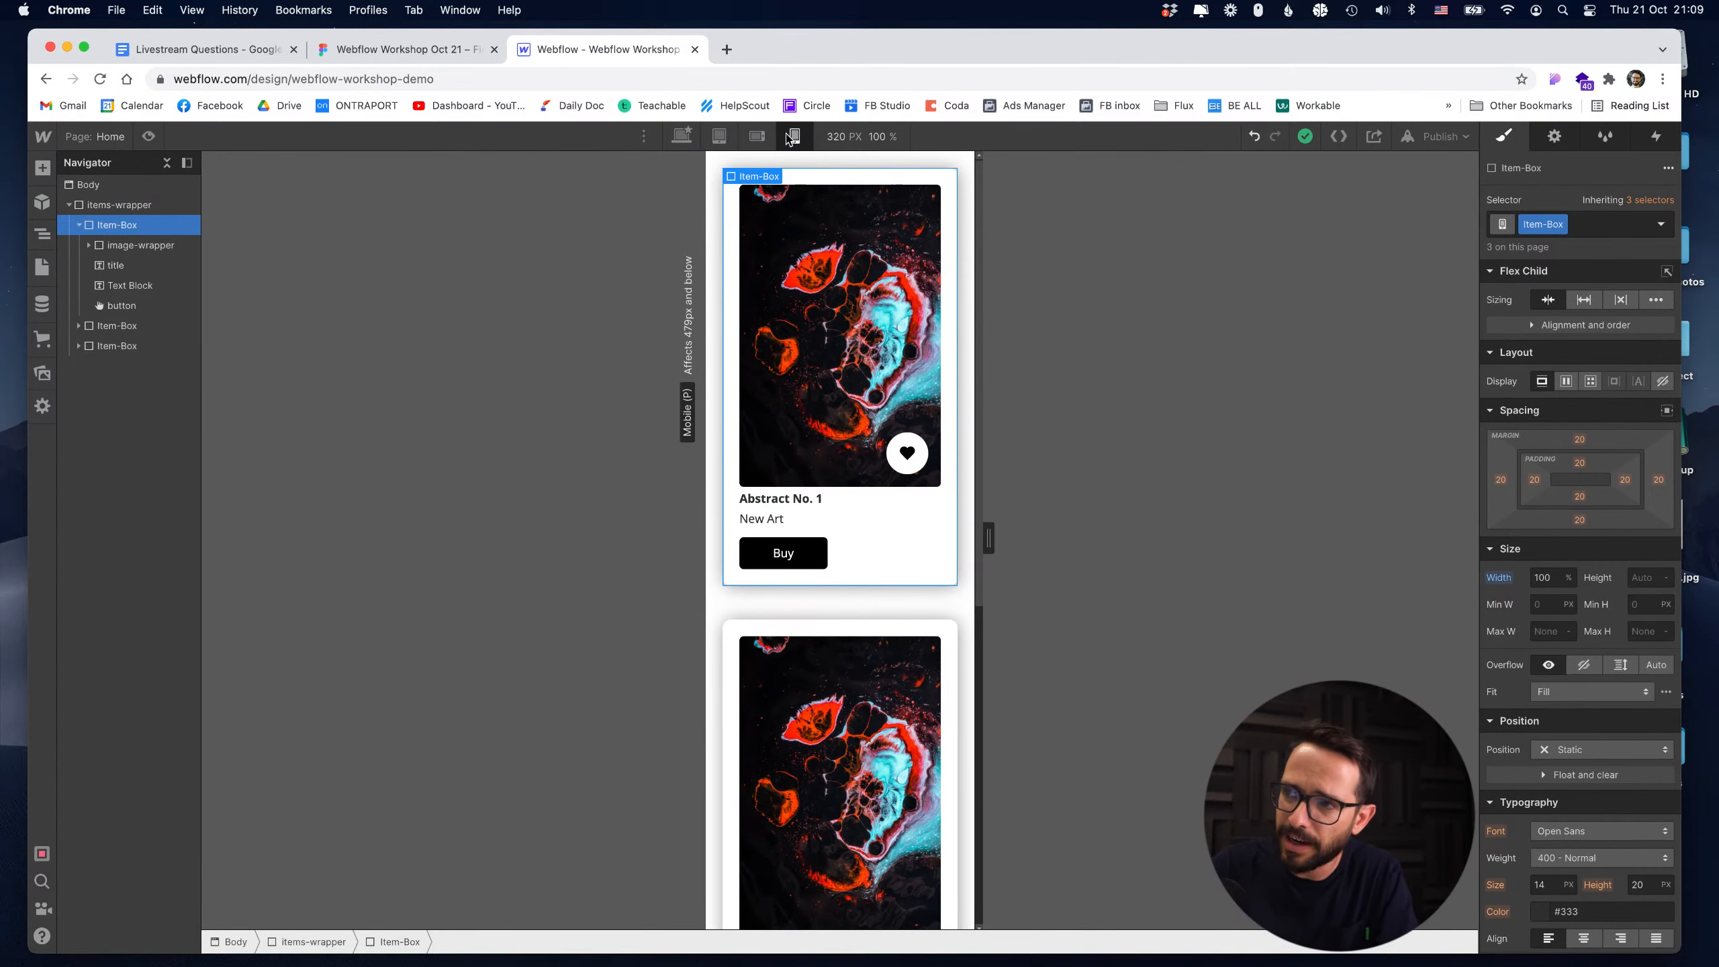
click(761, 136)
click(718, 136)
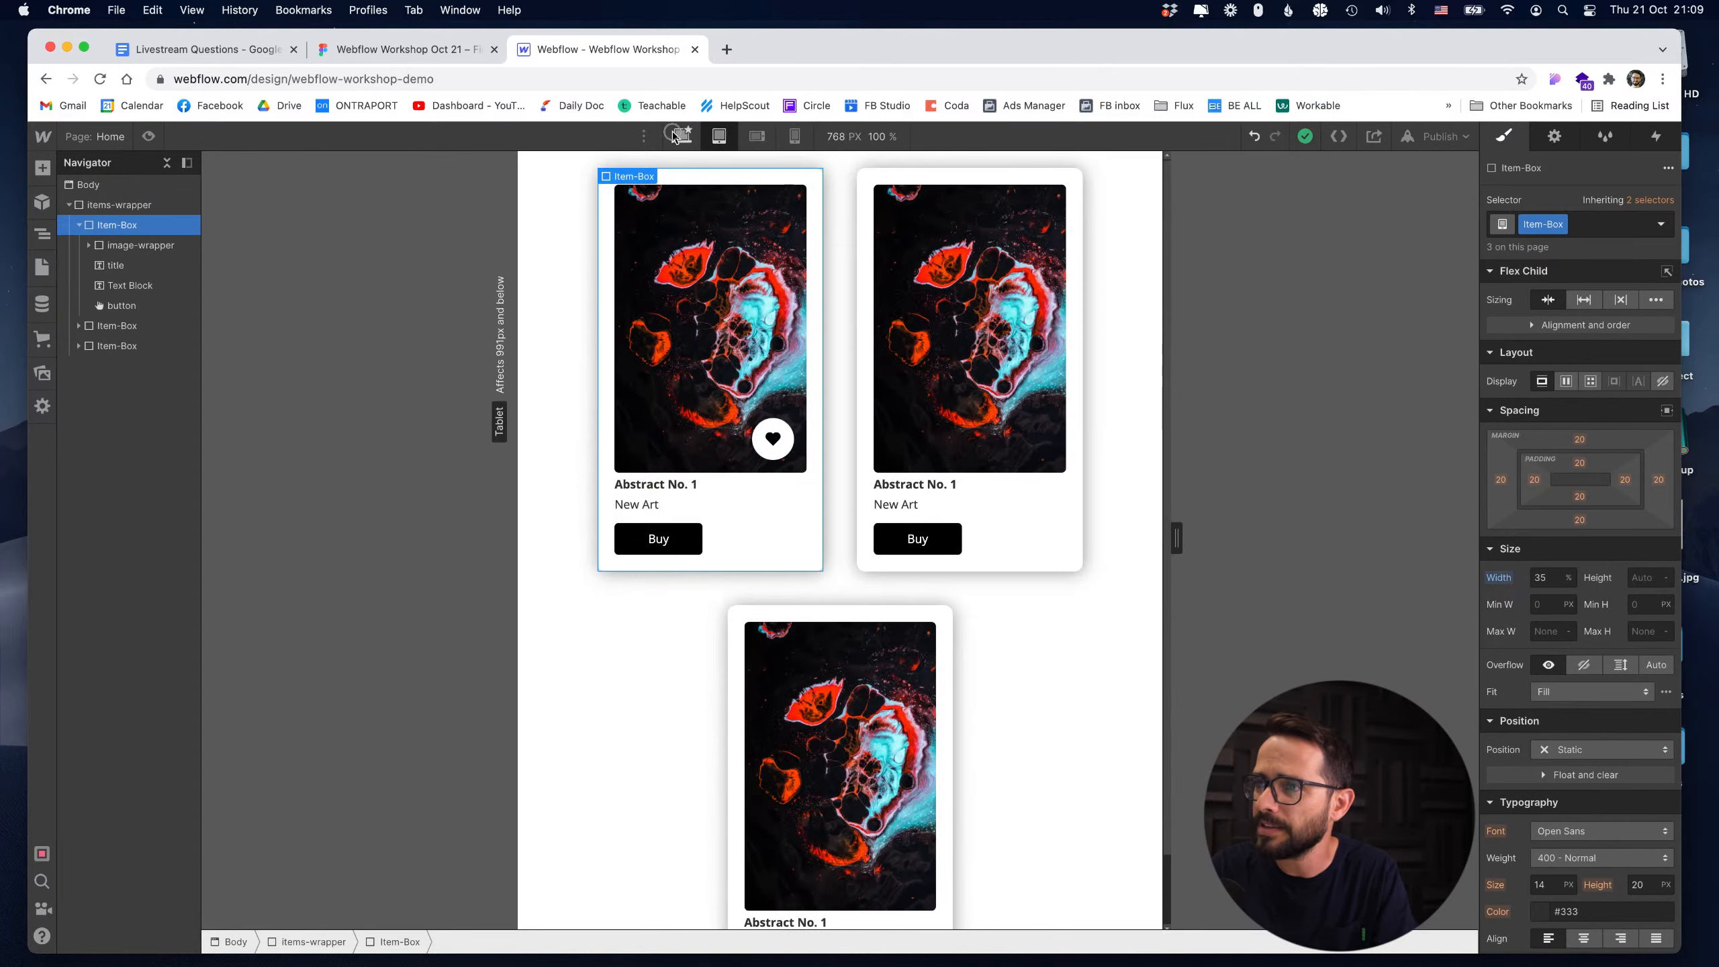
click(675, 135)
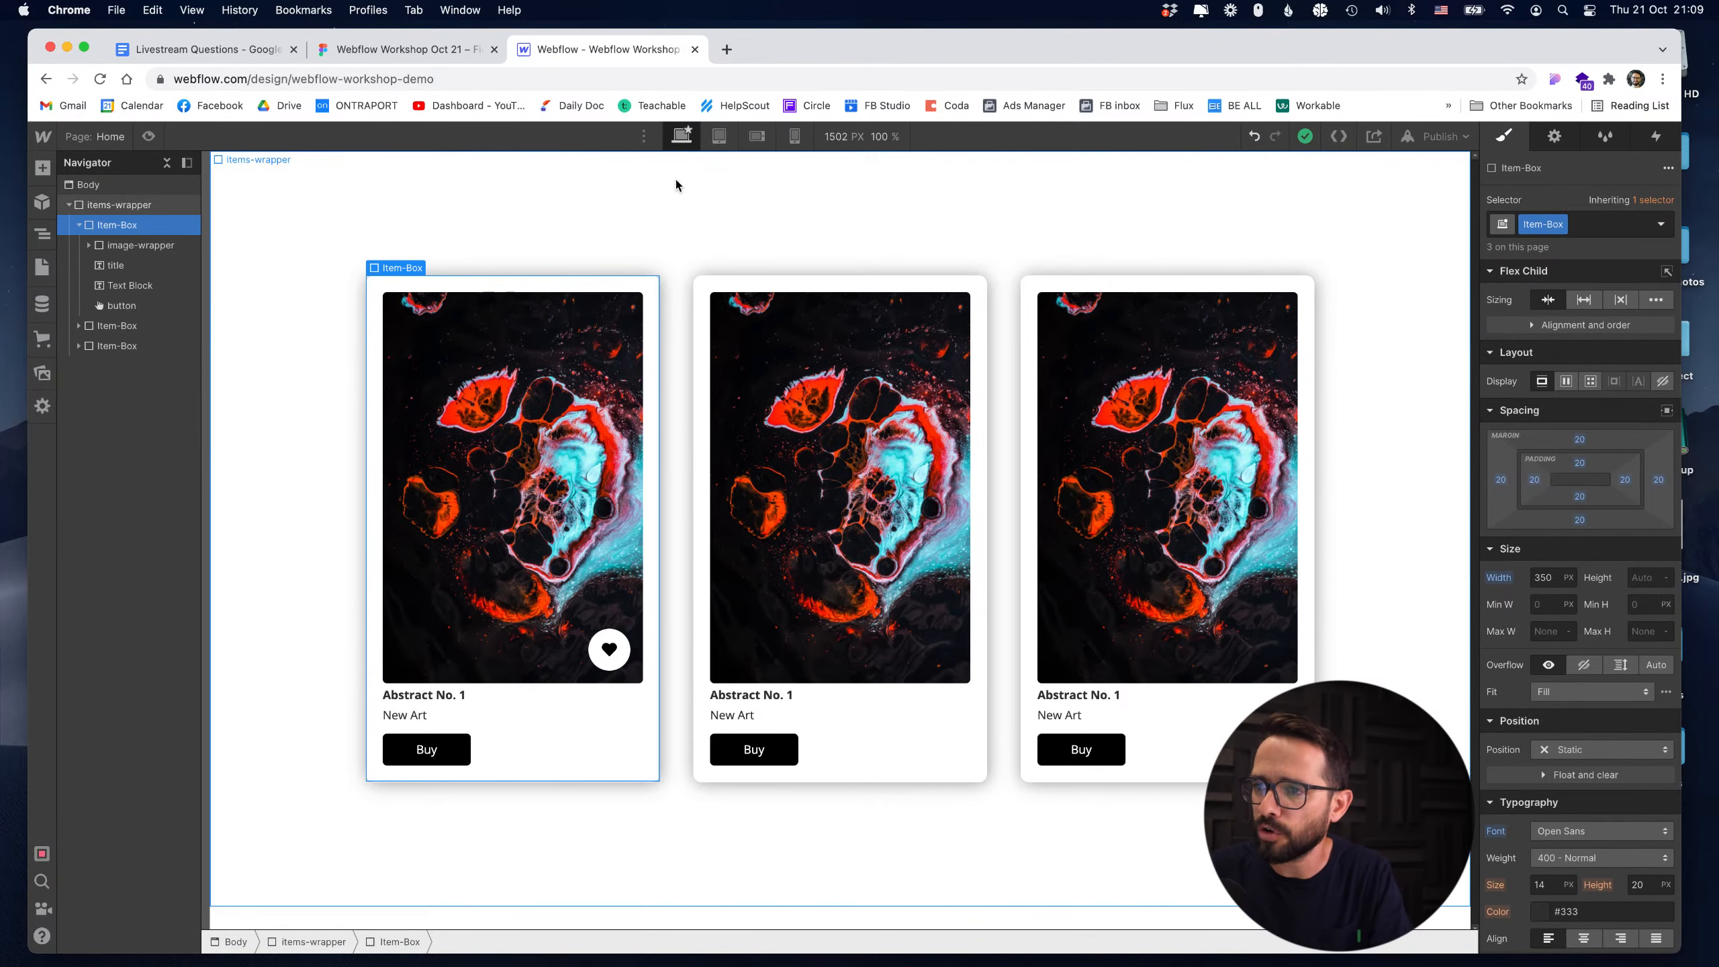
Switch to Keynote and play the WFM Webinar 3.0 presentation from the demo slide to the CMS title slide.
key(super+Tab)
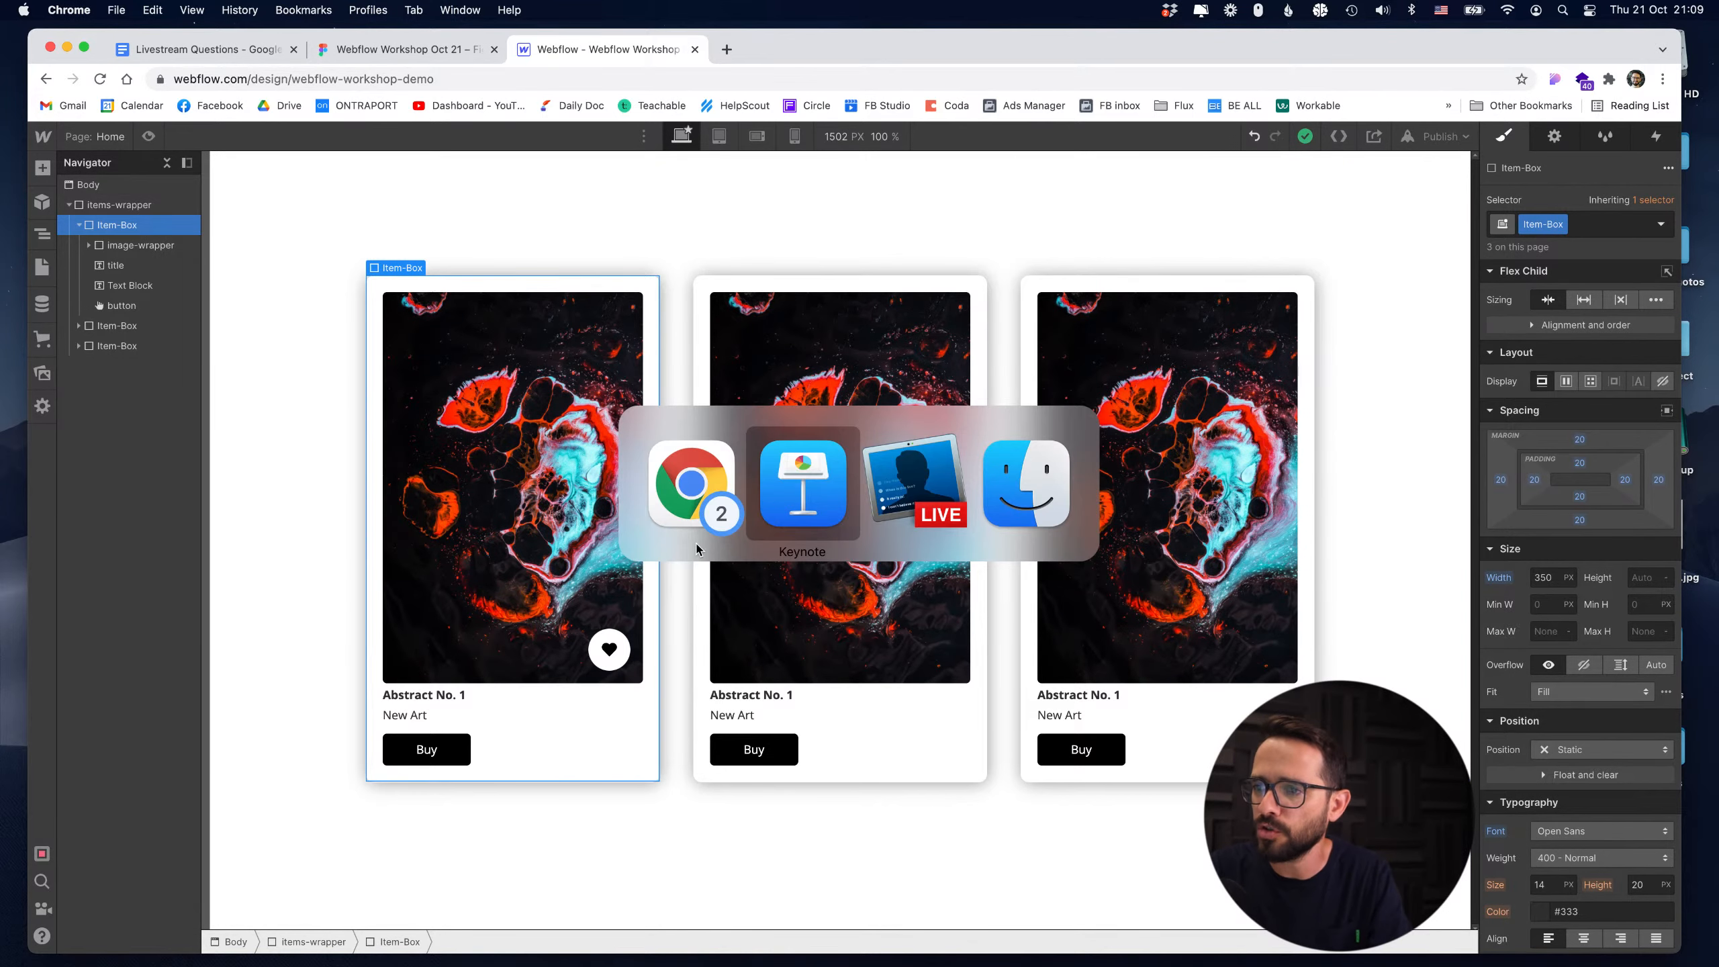
click(775, 491)
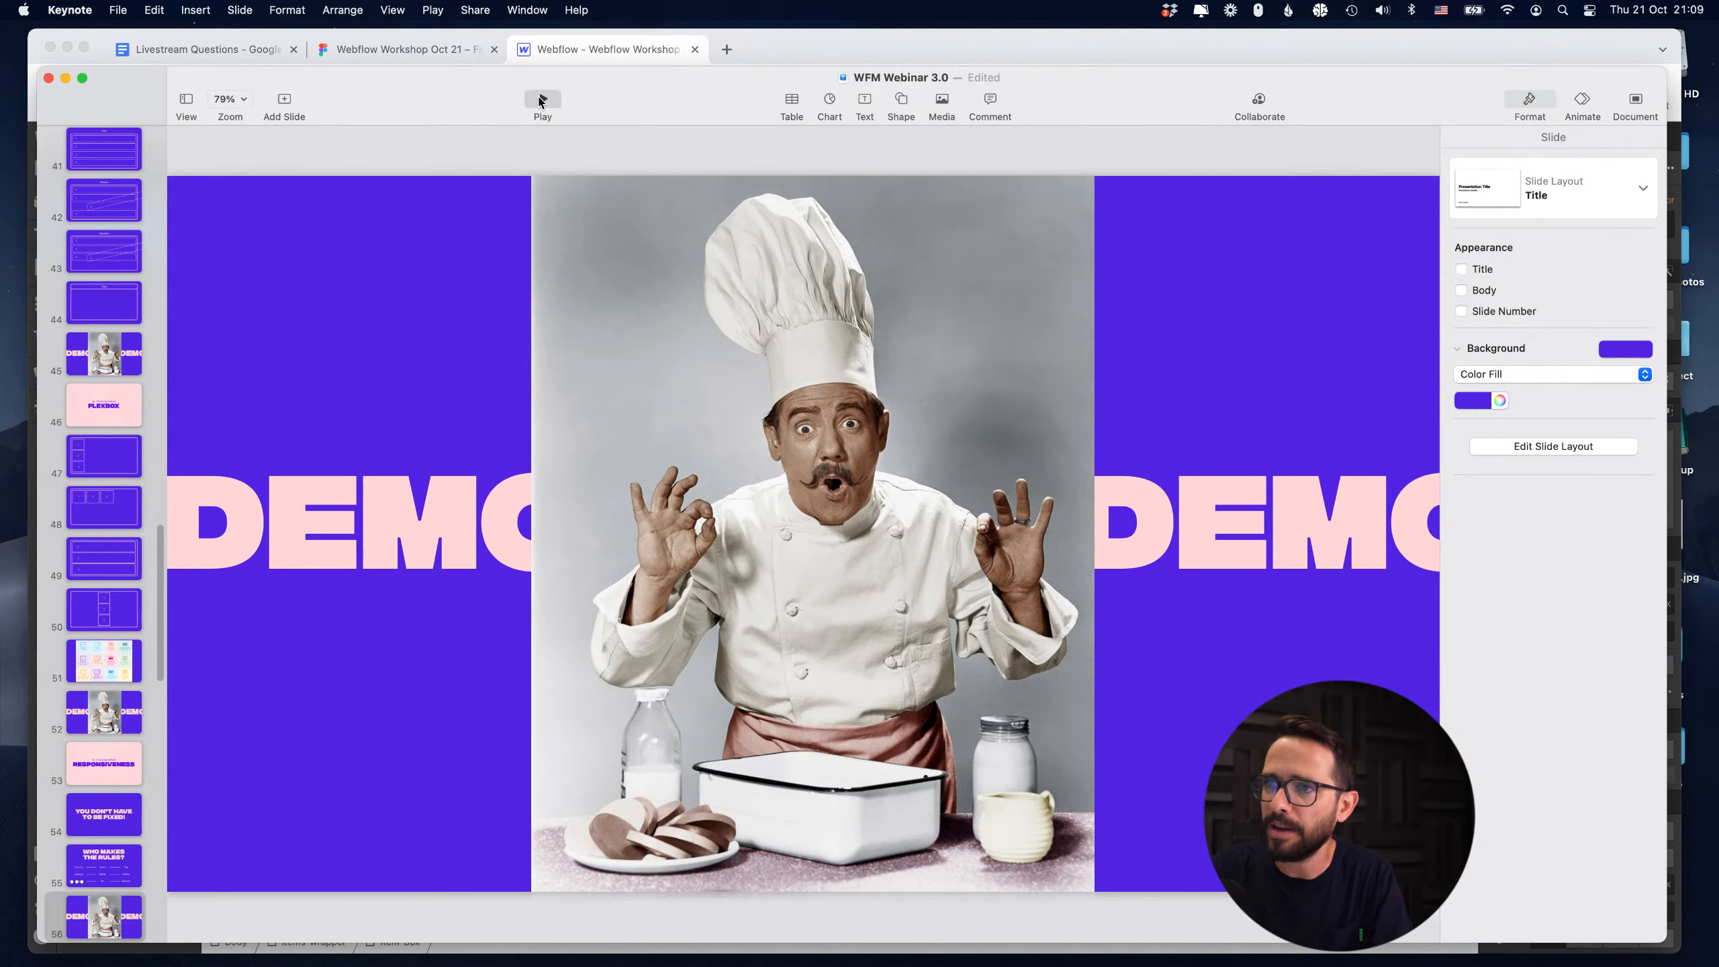
click(541, 100)
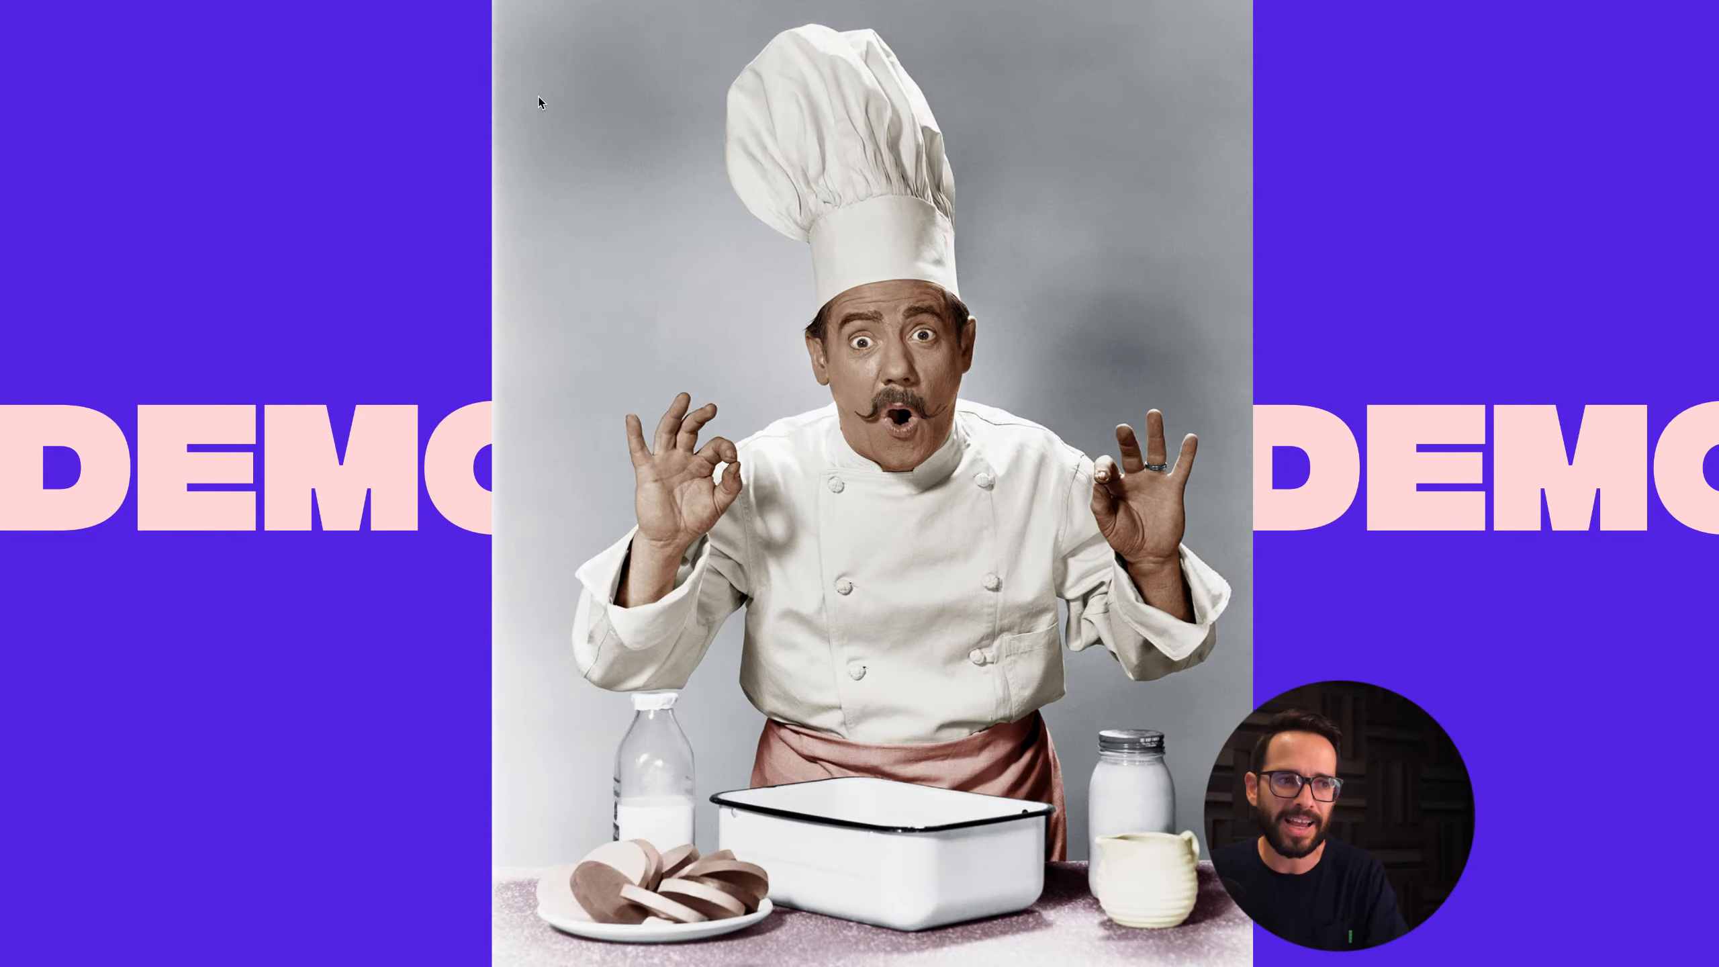
key(Right)
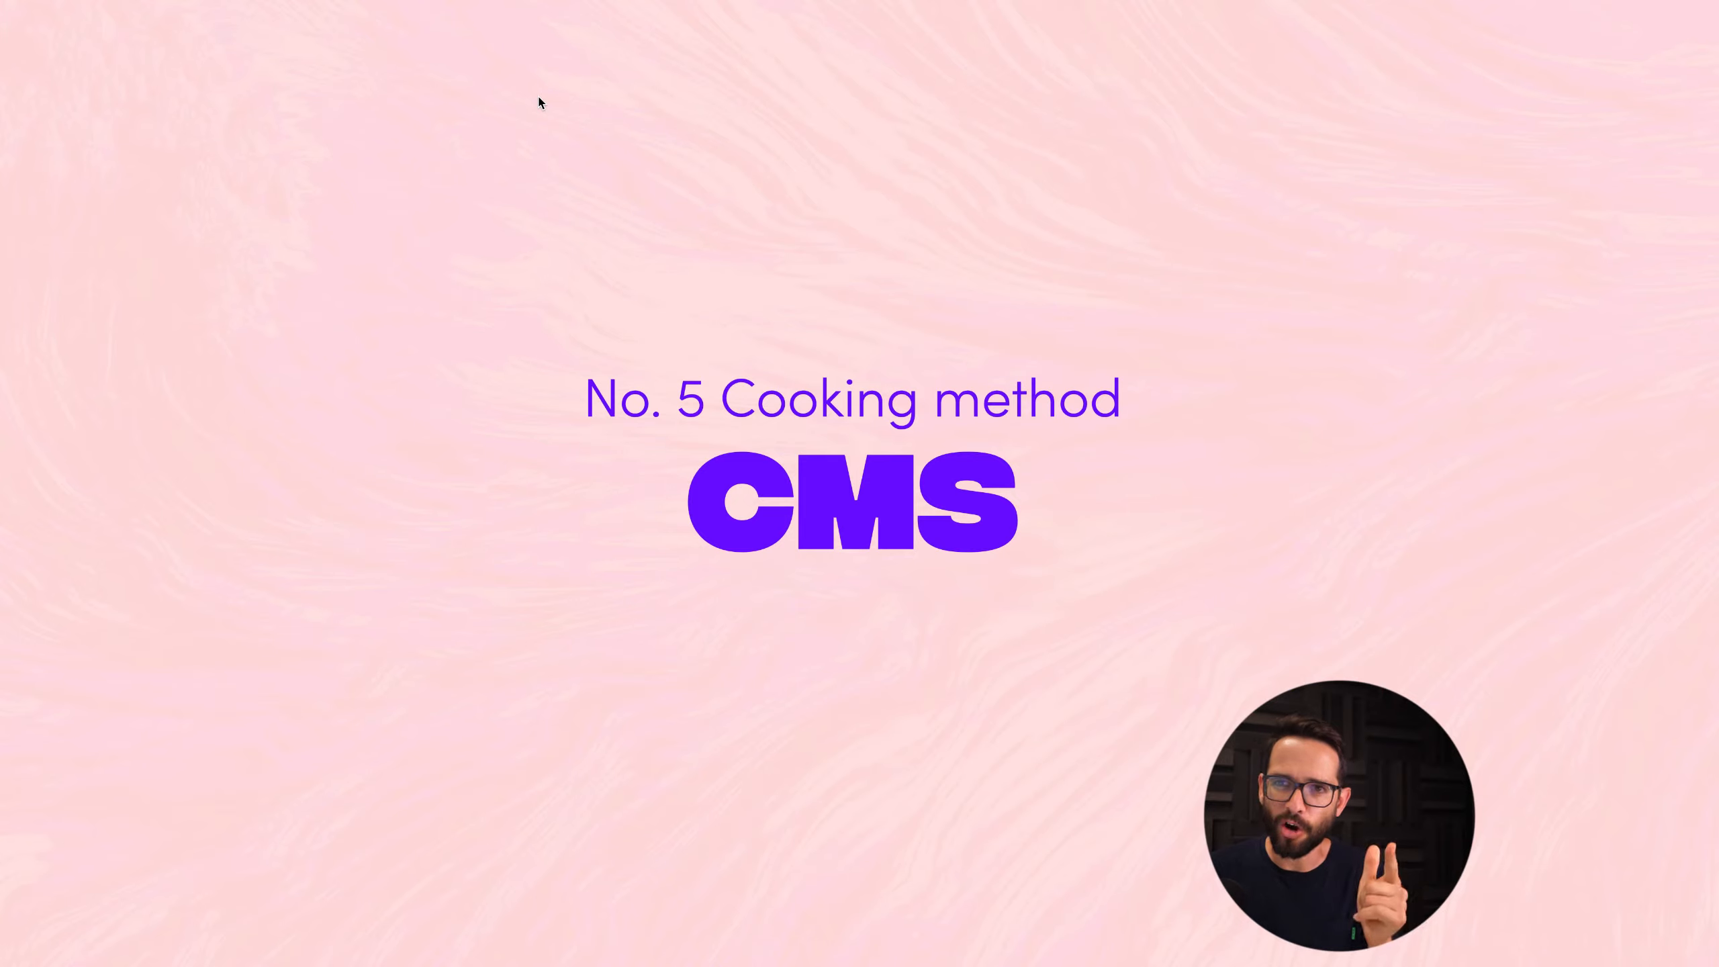
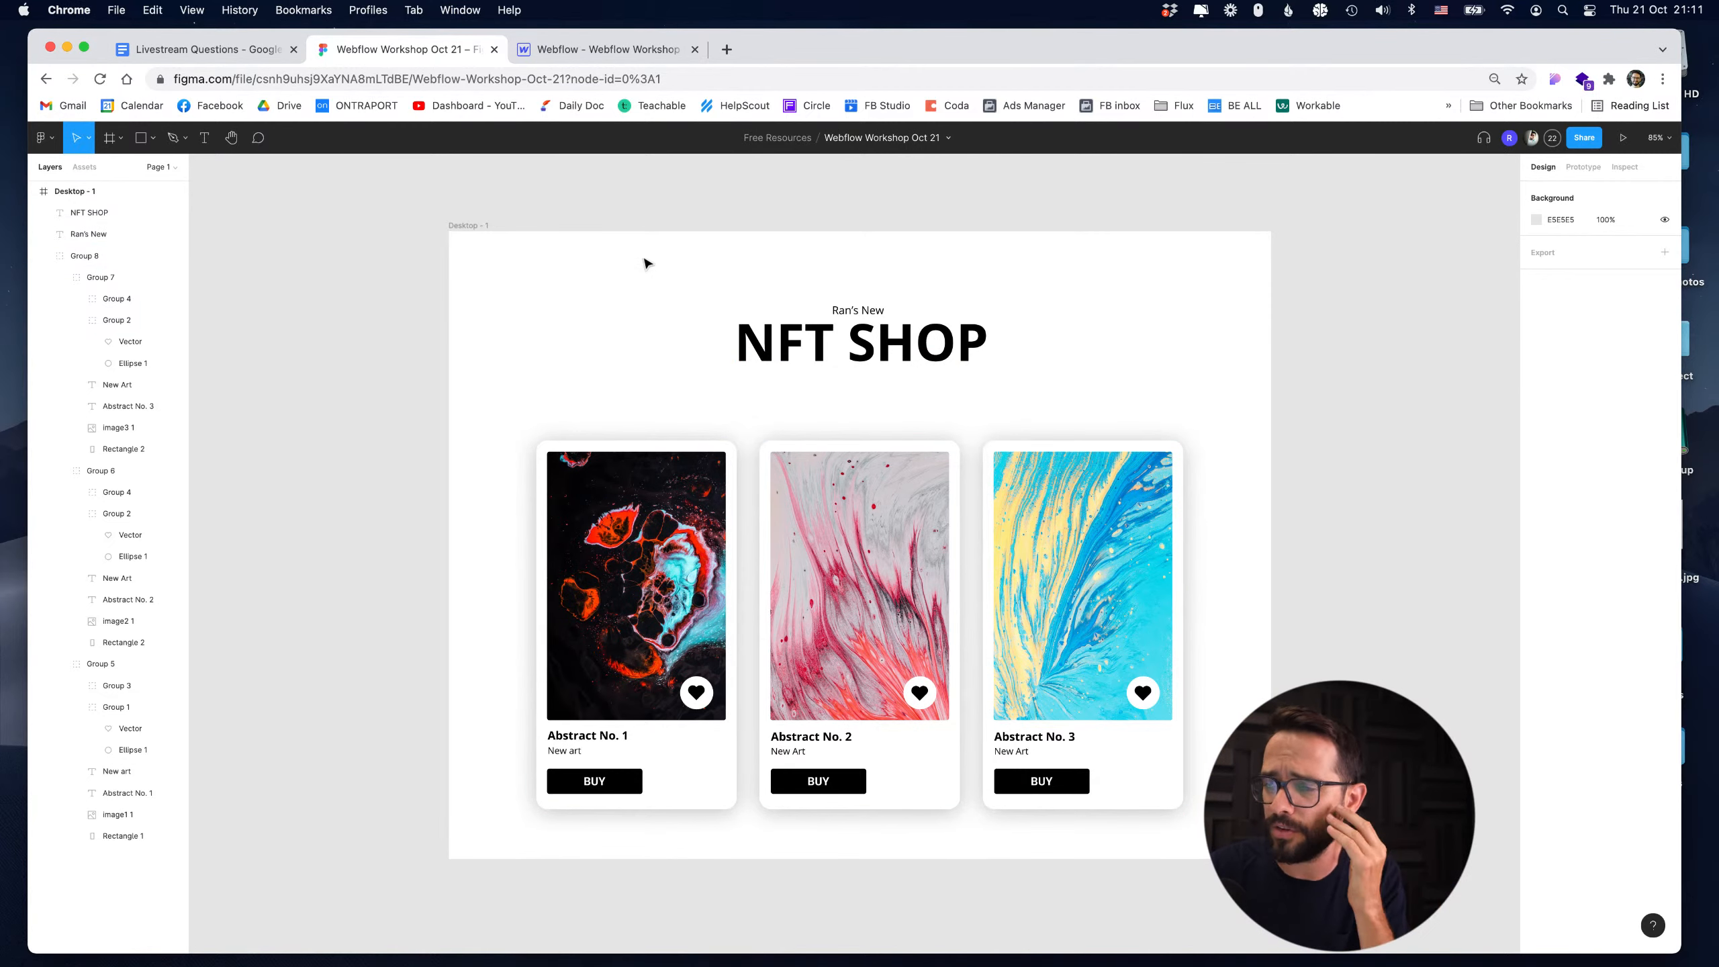
Return to the Webflow project and start a new CMS collection named Item.
click(598, 46)
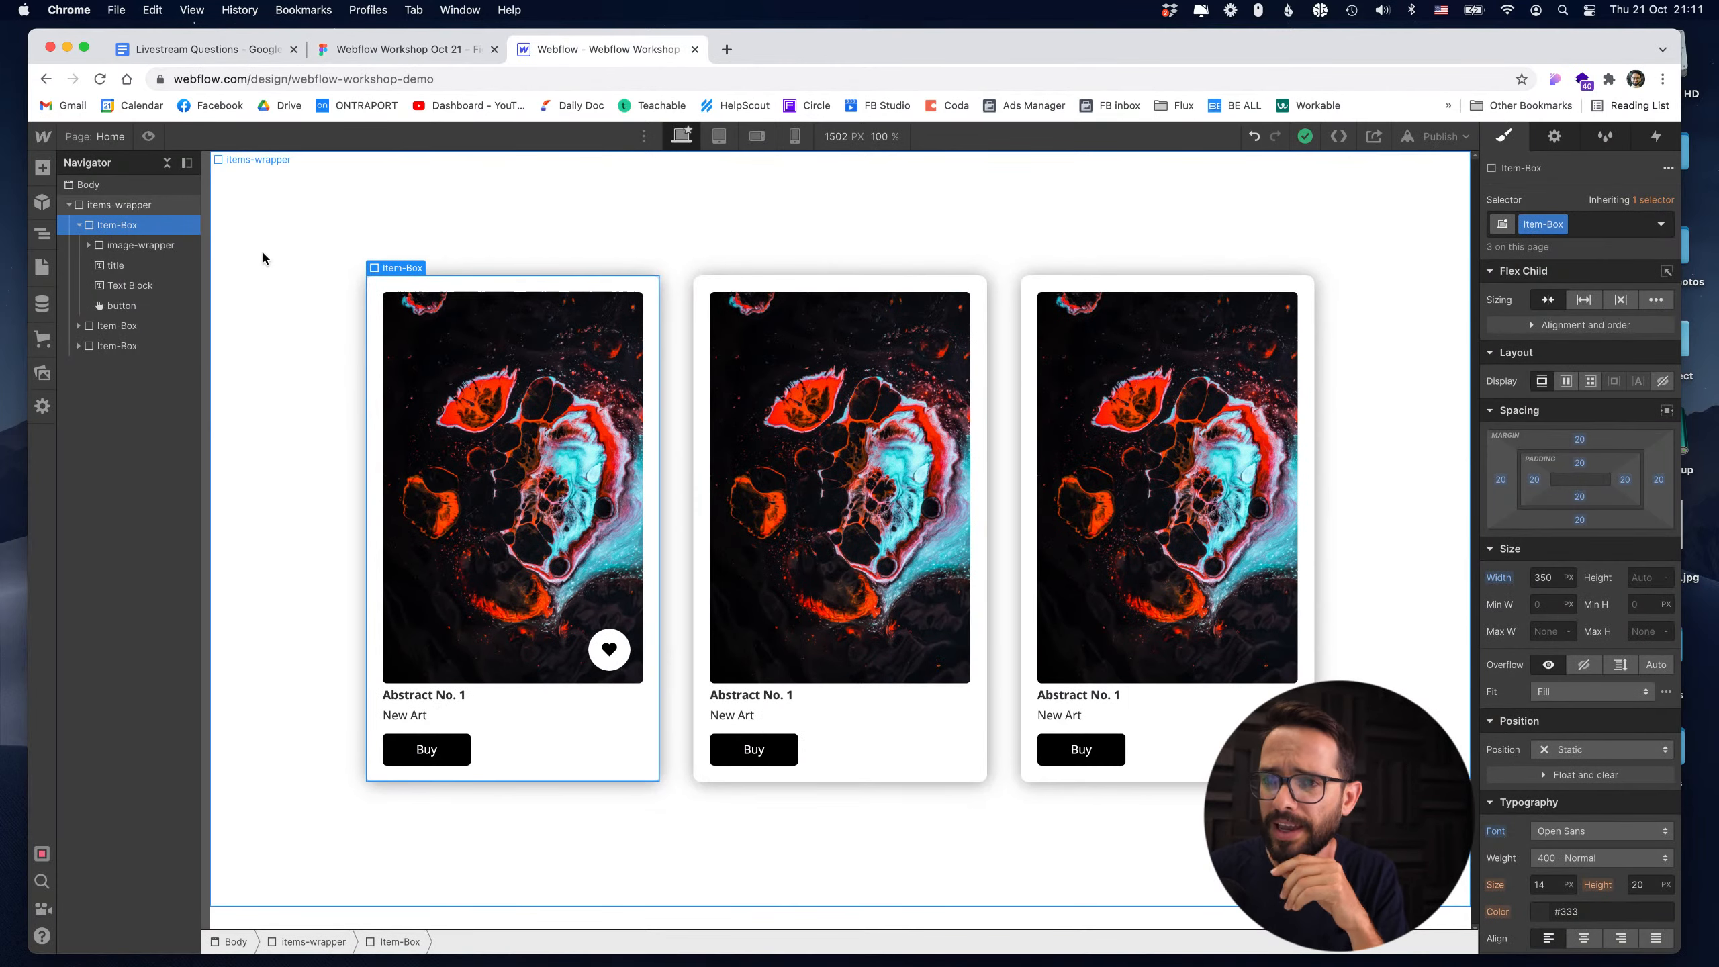
click(41, 305)
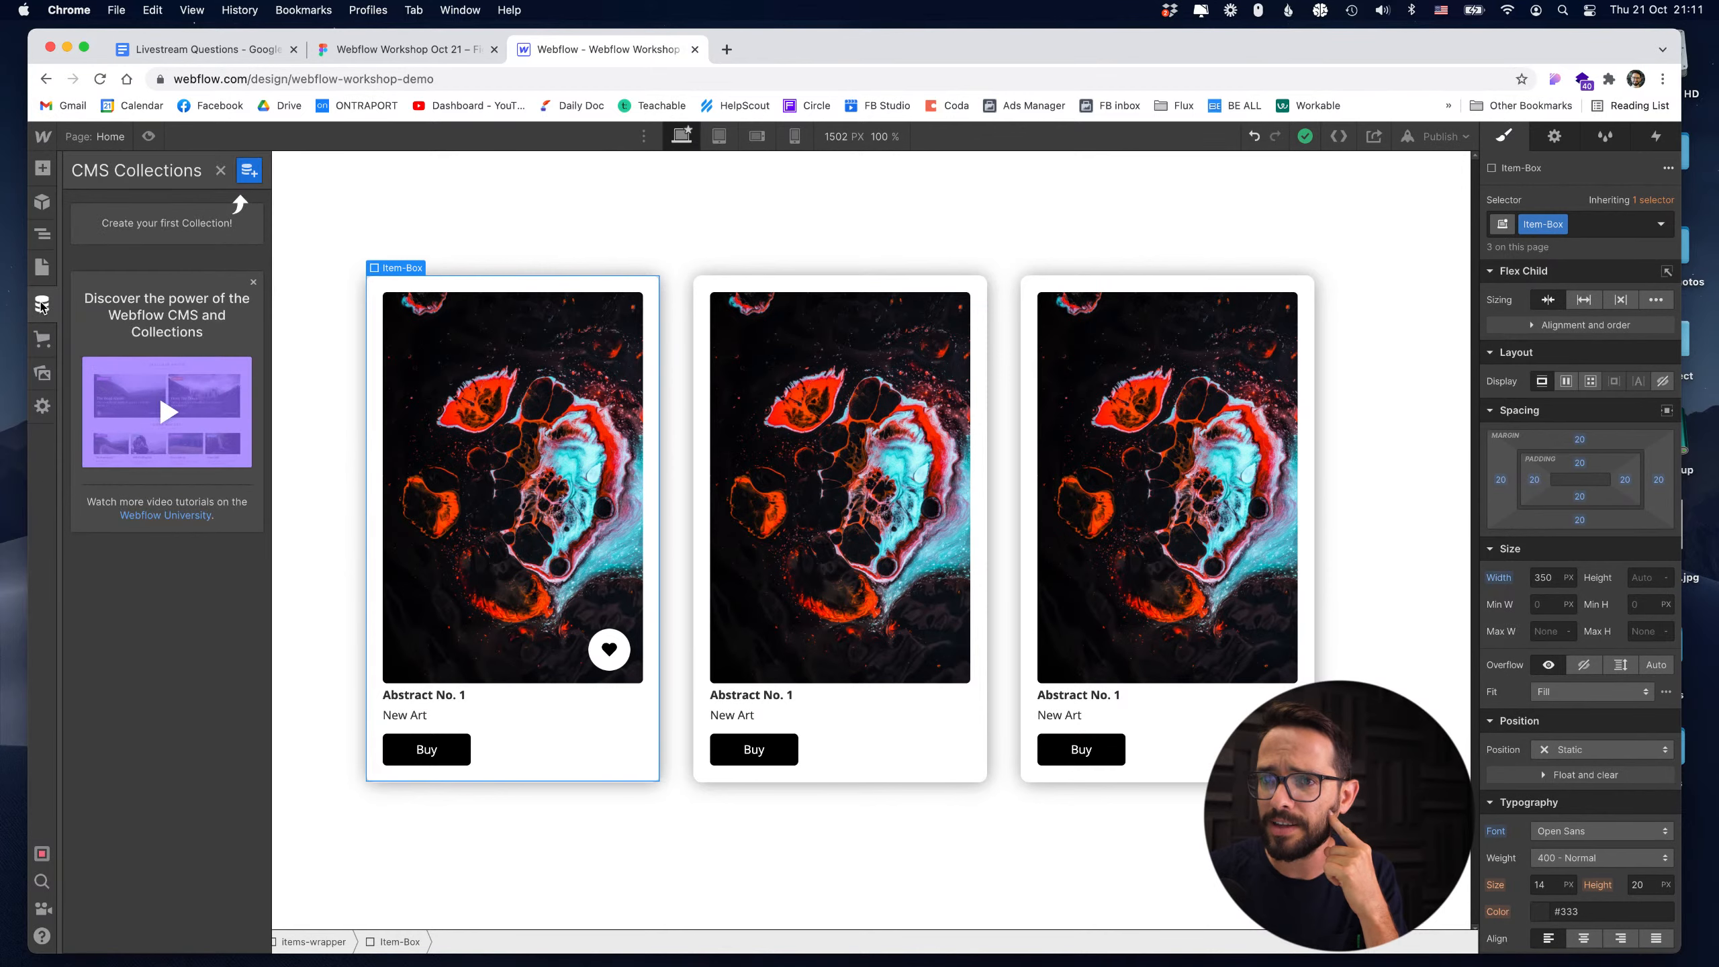
click(250, 172)
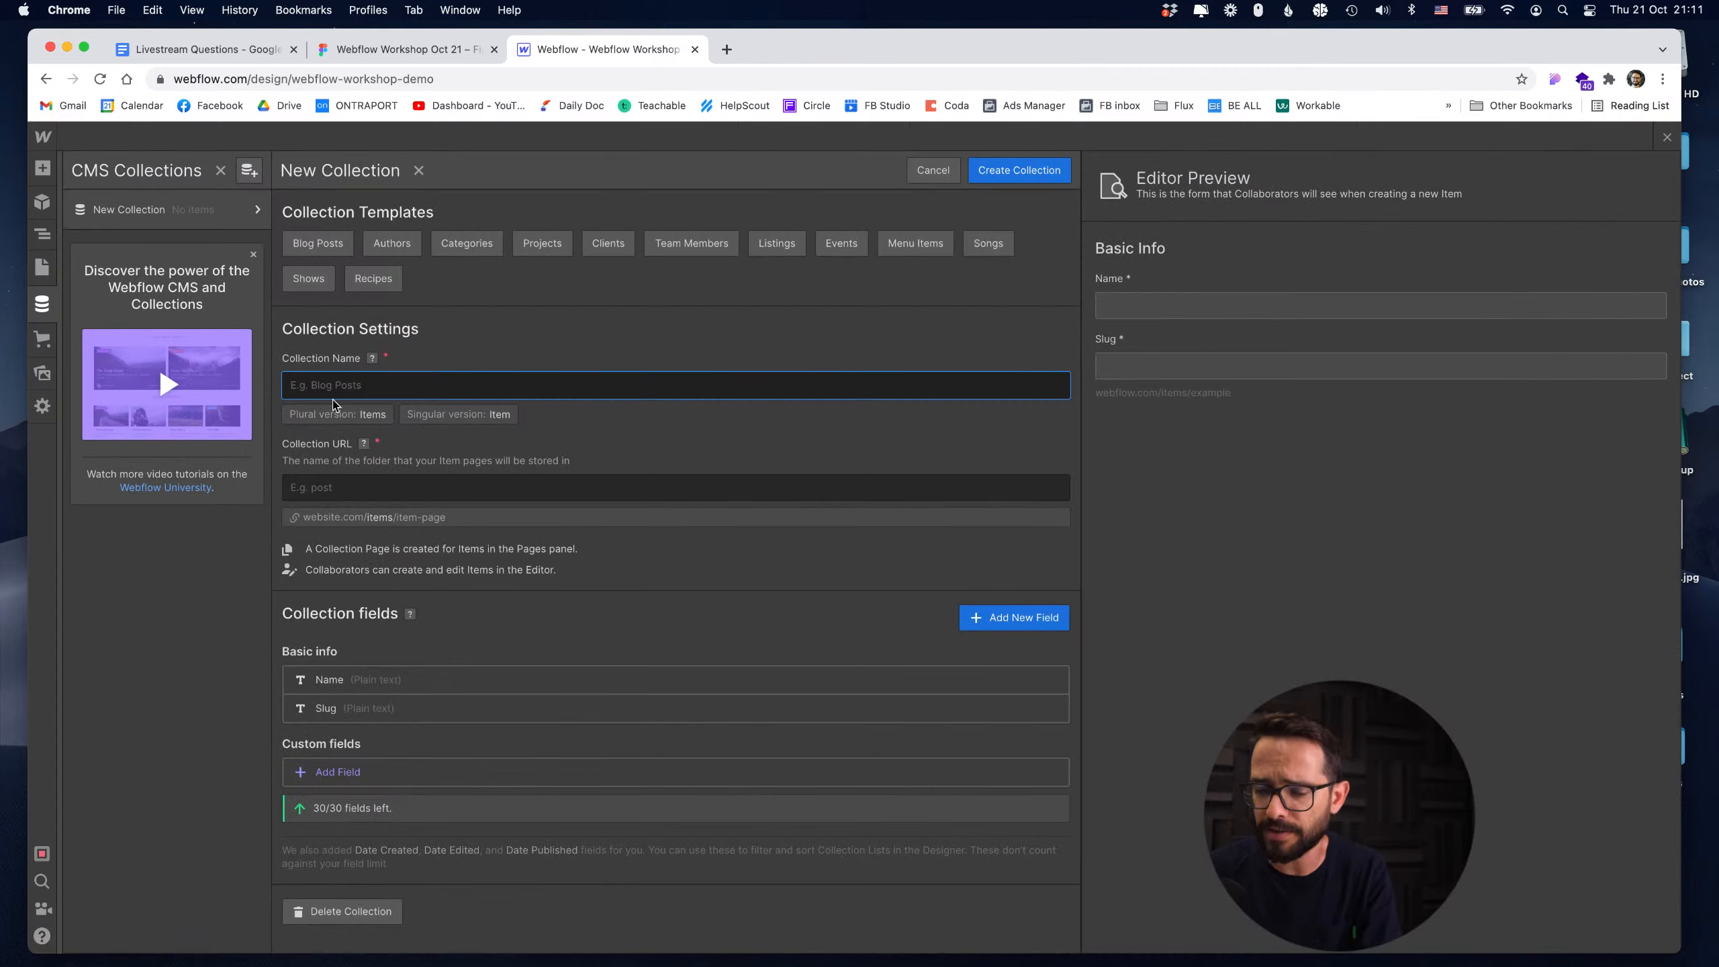
text(Item)
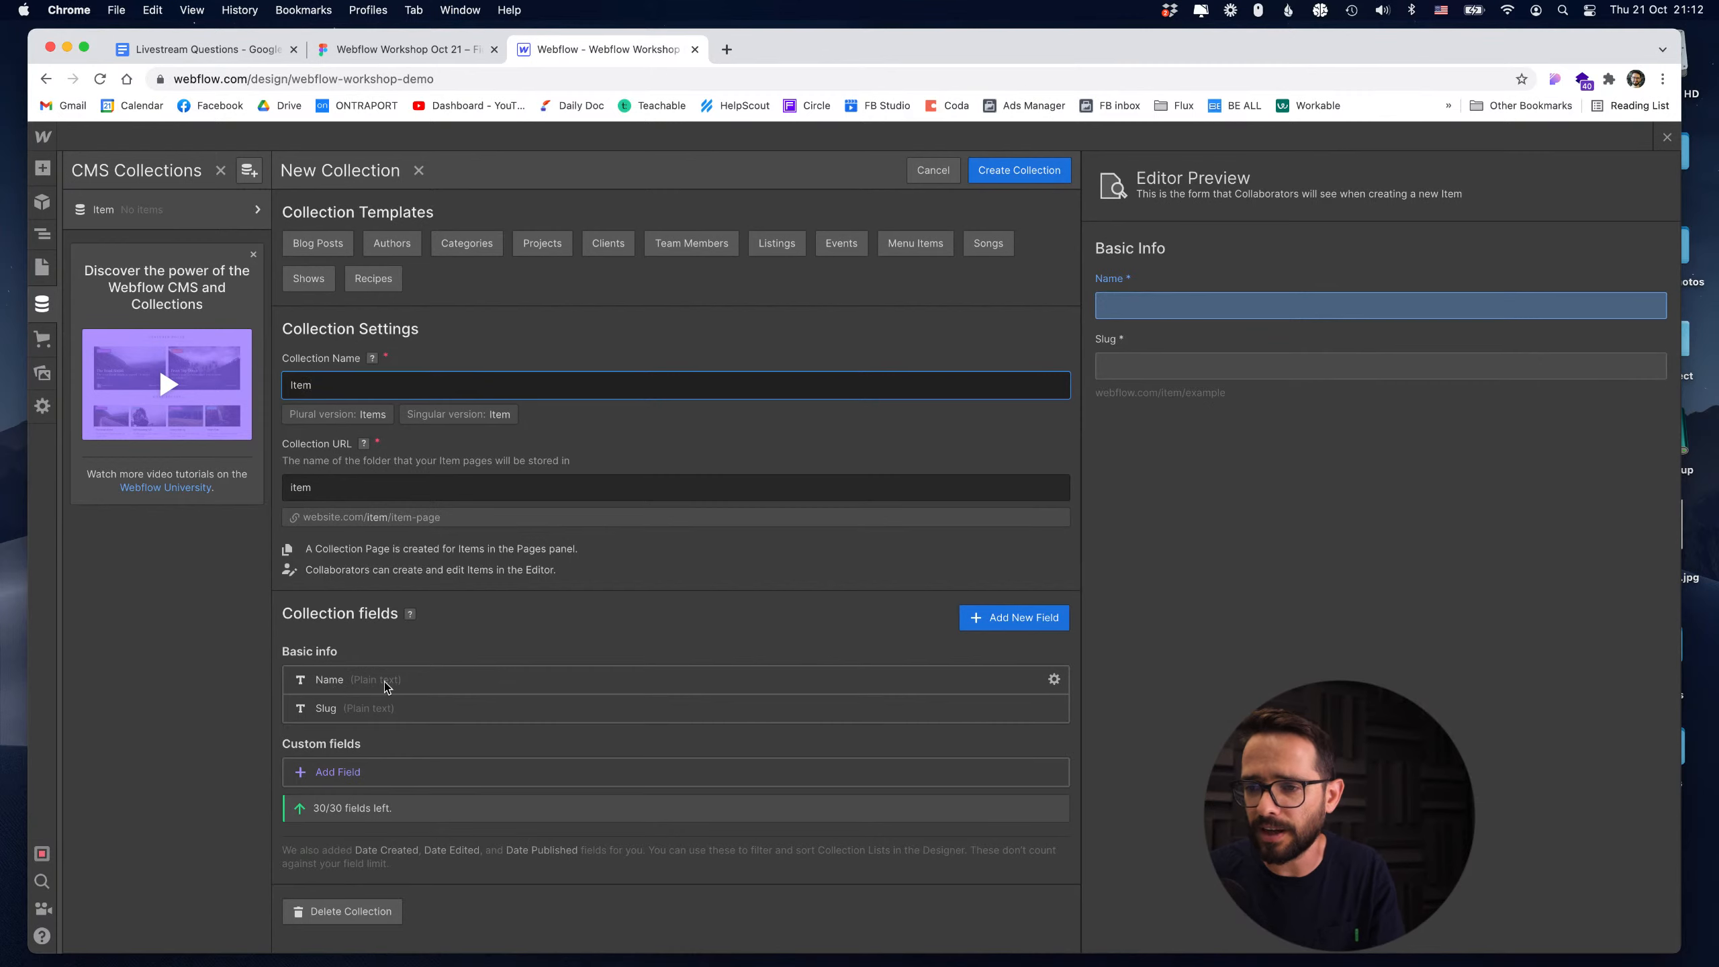
Add an image field labelled Image to the new collection and save it.
click(338, 771)
scroll(521, 780, down, 2)
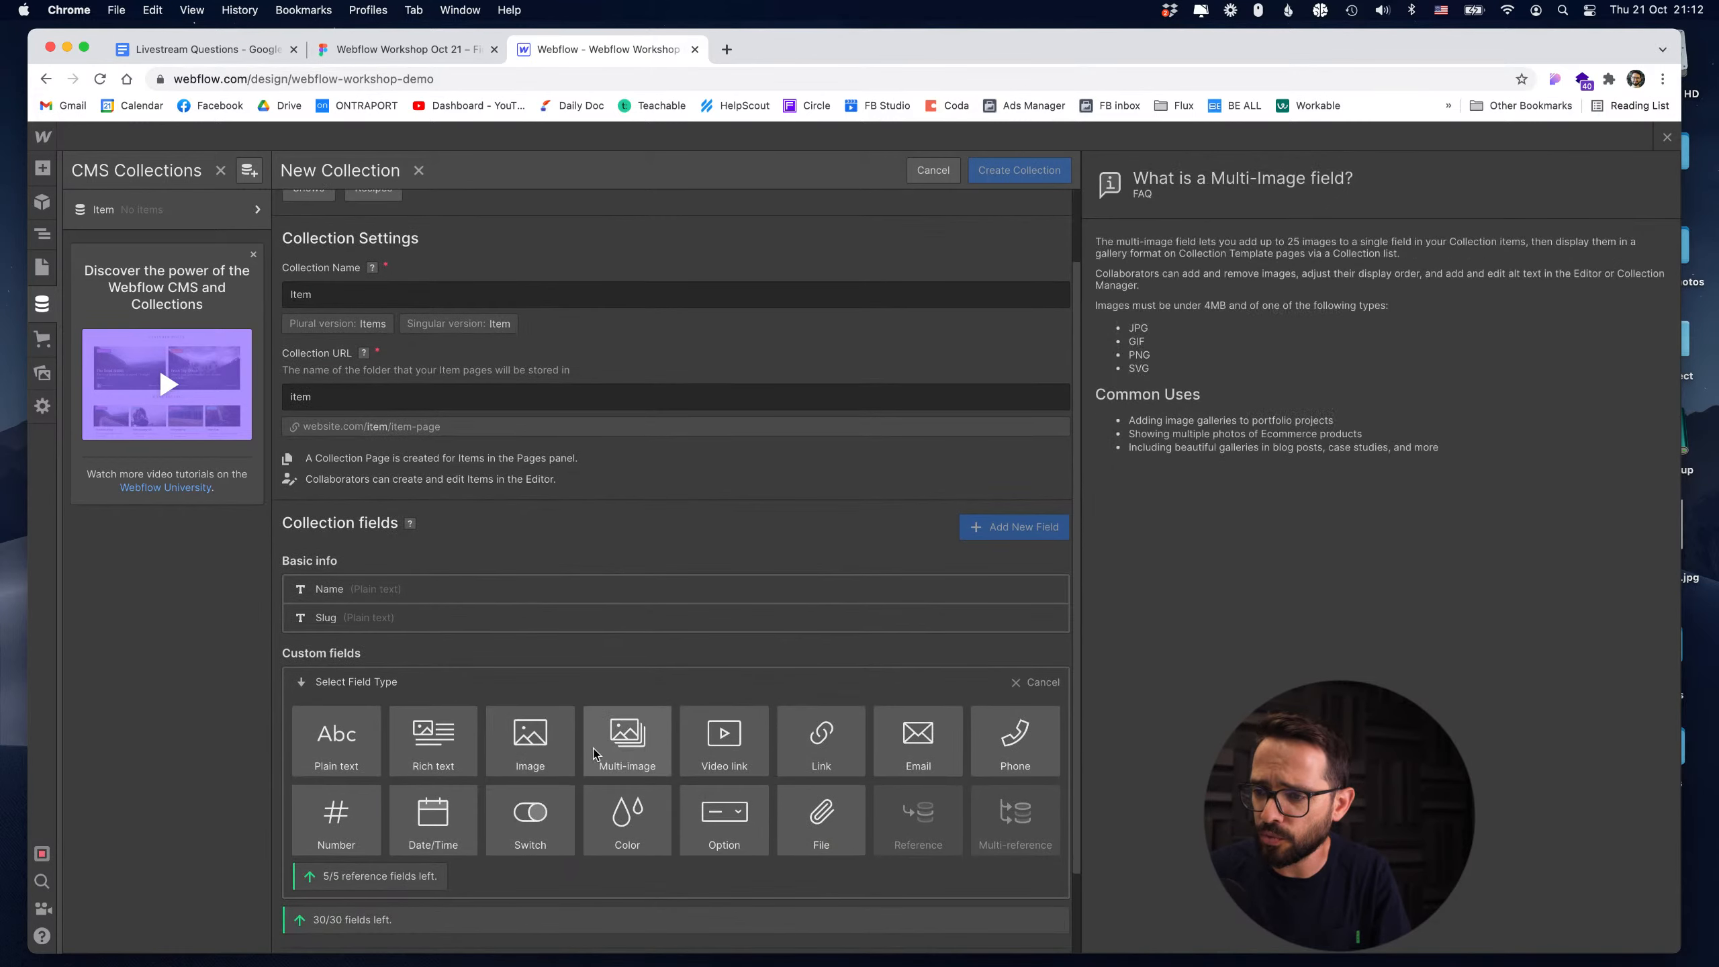
click(521, 741)
text(Iamge)
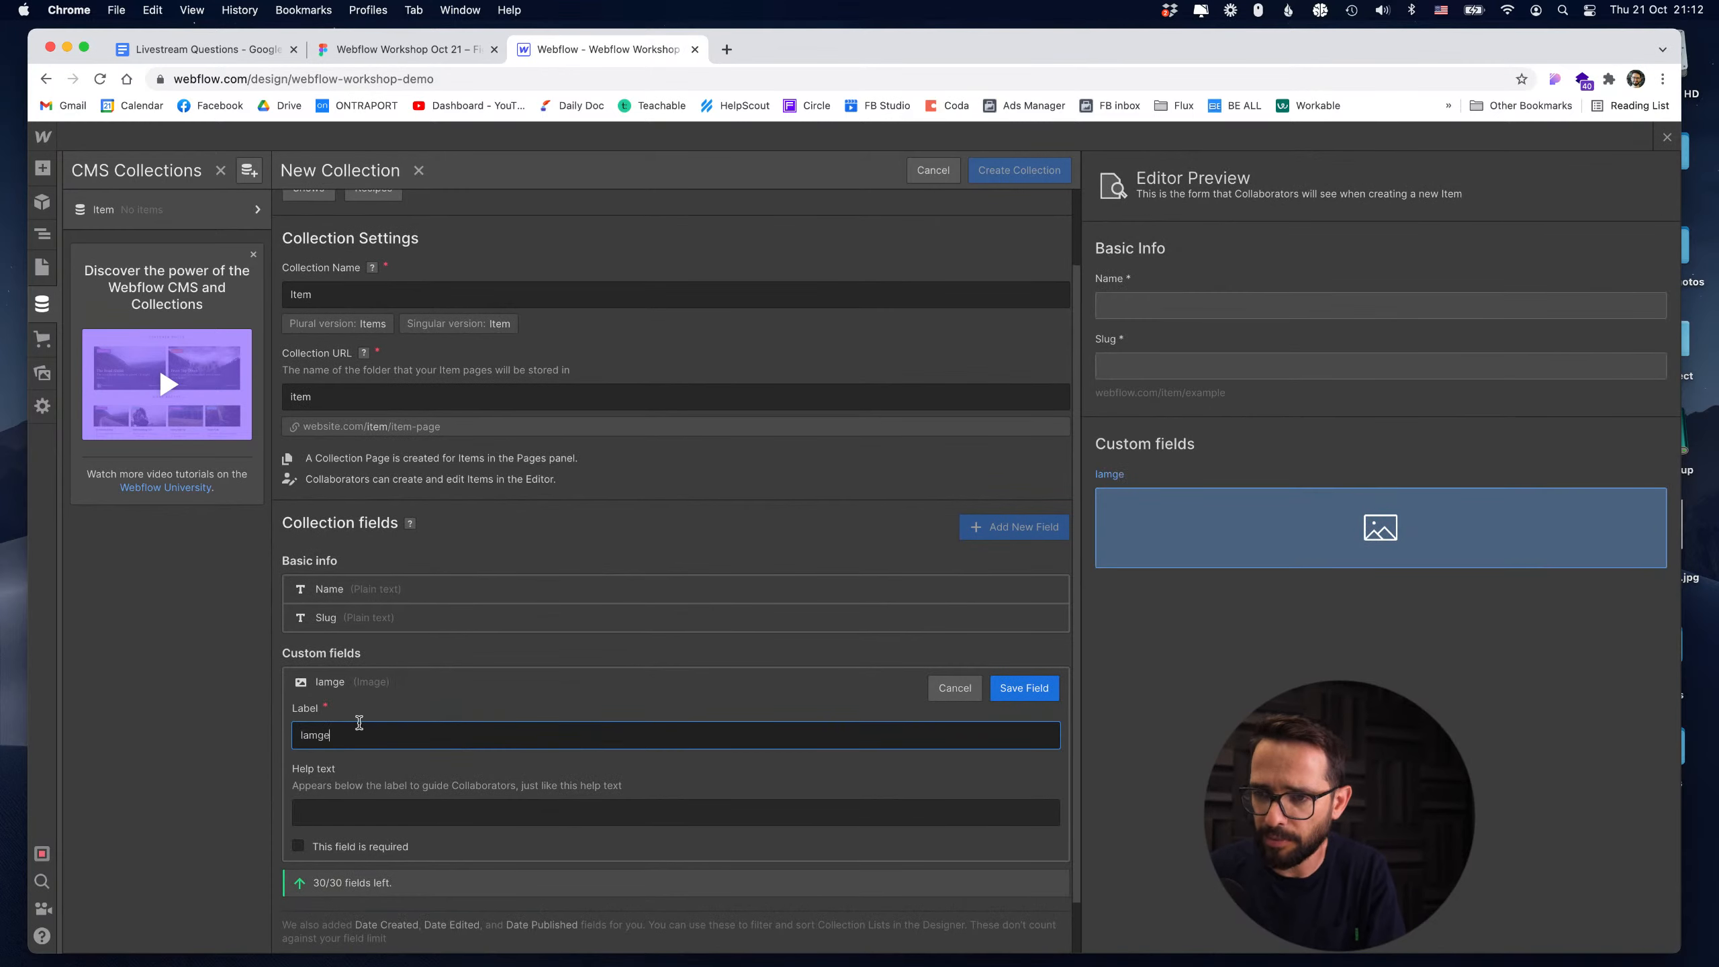
key(super+a)
text(Image)
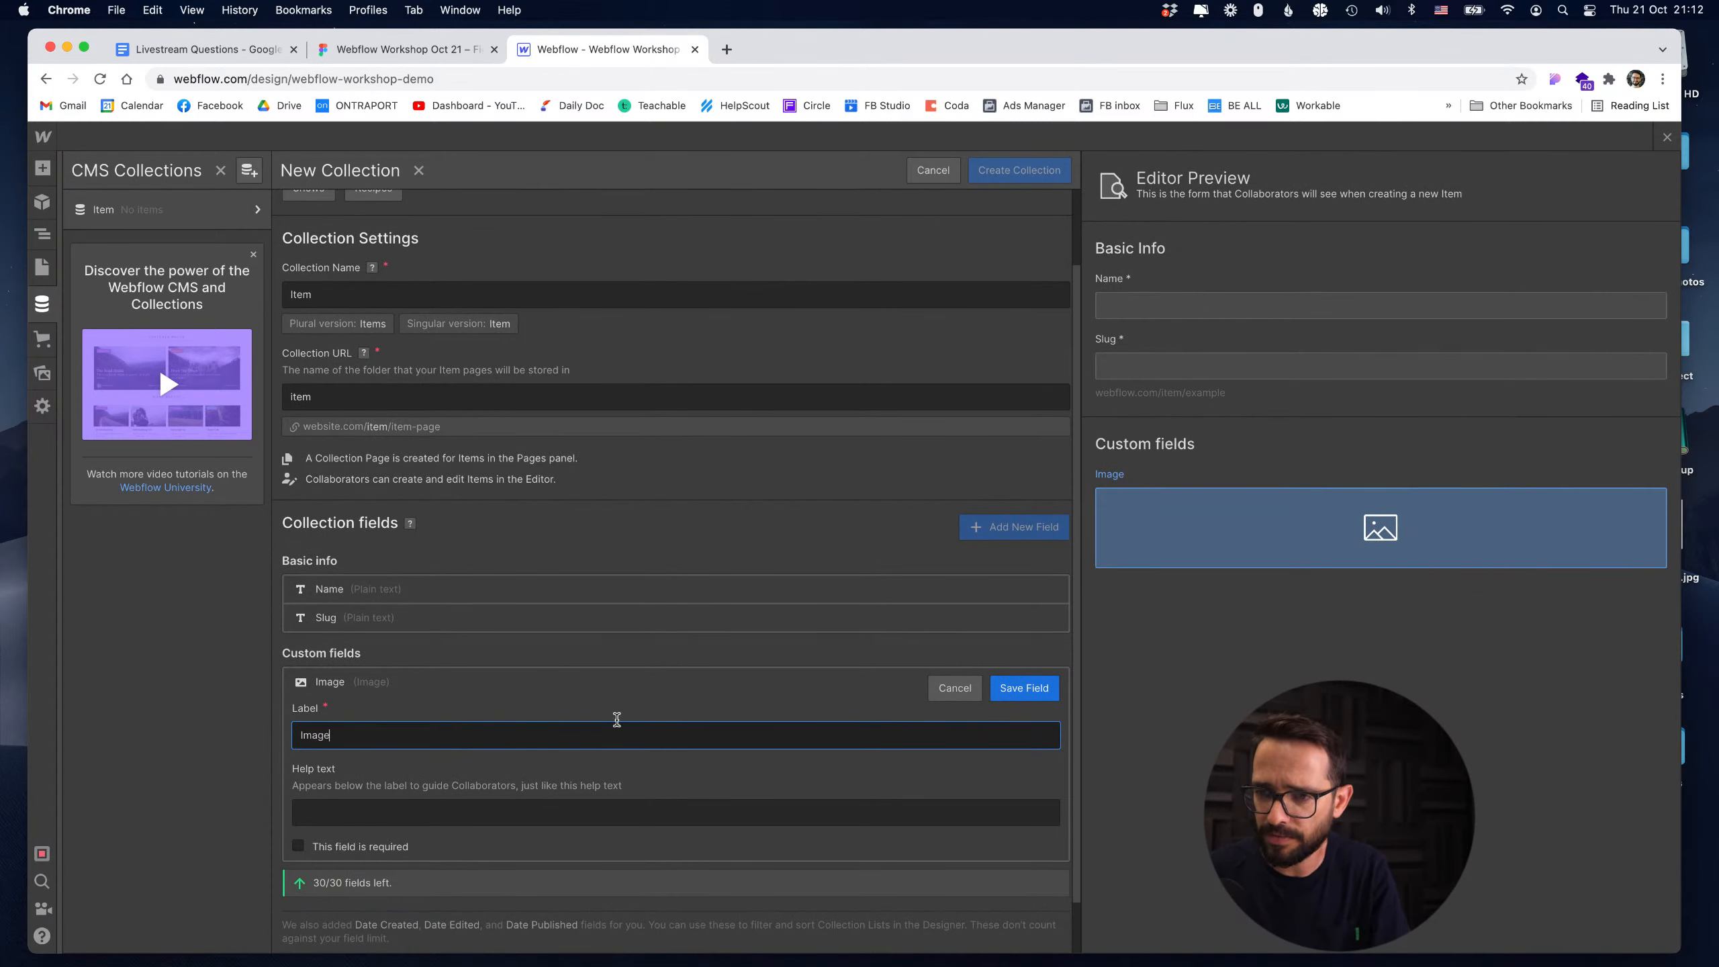
click(1021, 688)
Add a single-line plain text field labelled Description to the collection and save it.
click(325, 786)
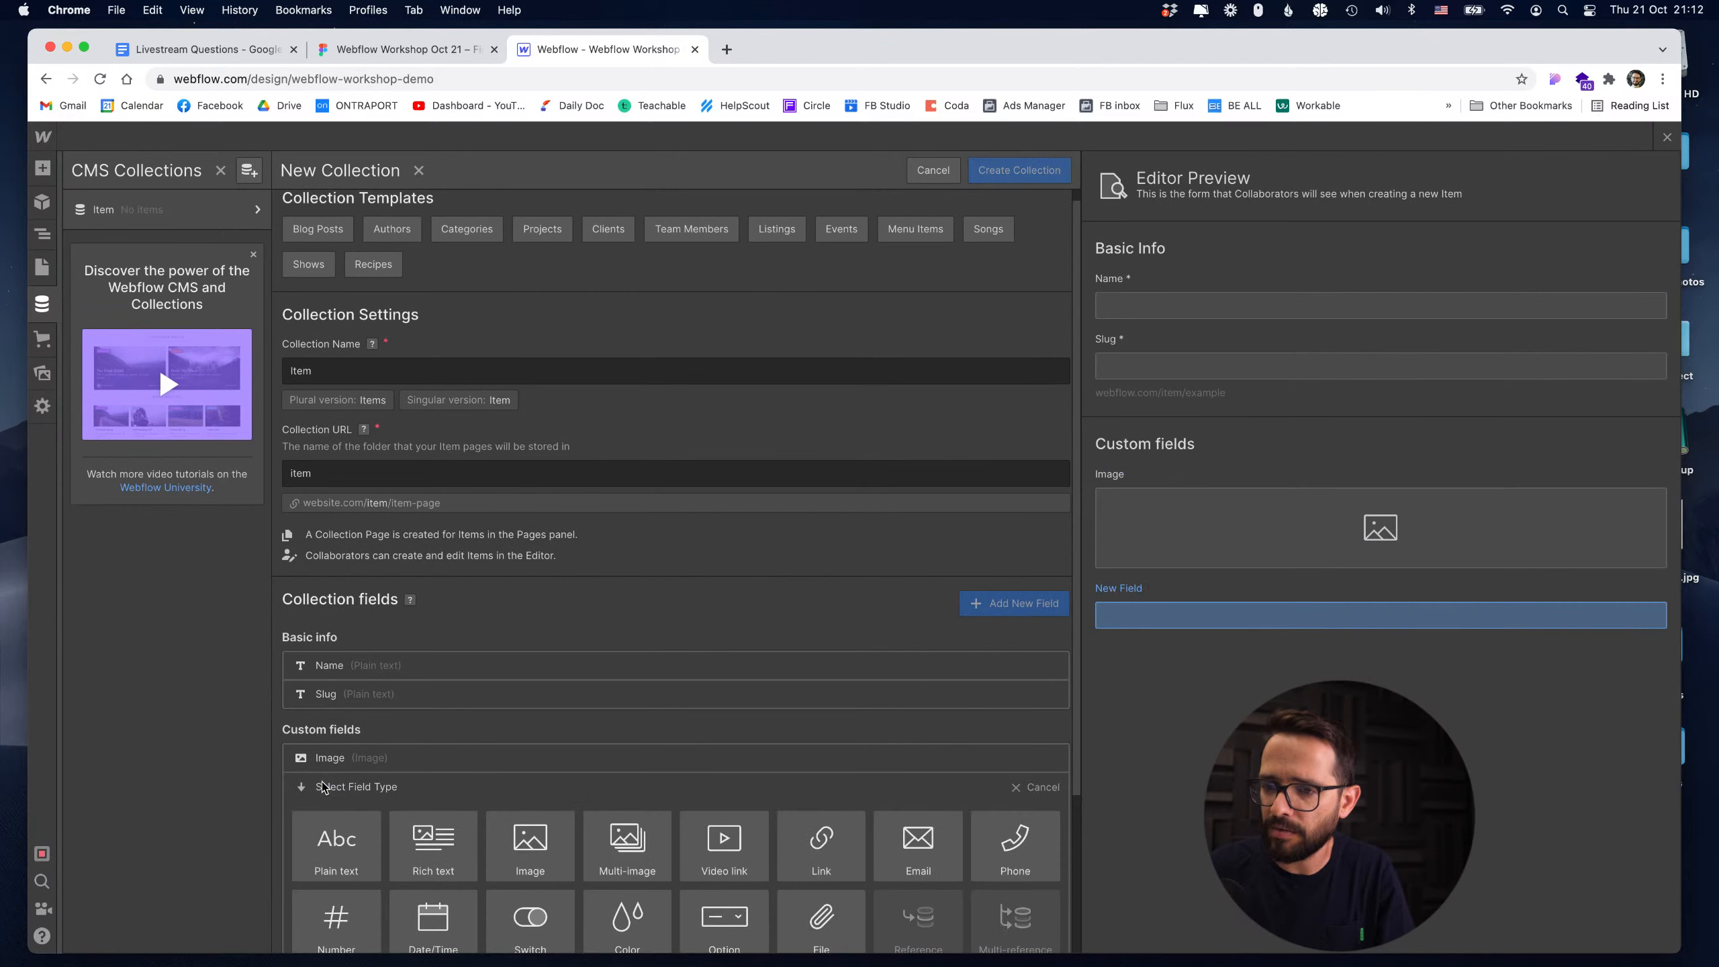
scroll(379, 778, down, 3)
click(338, 742)
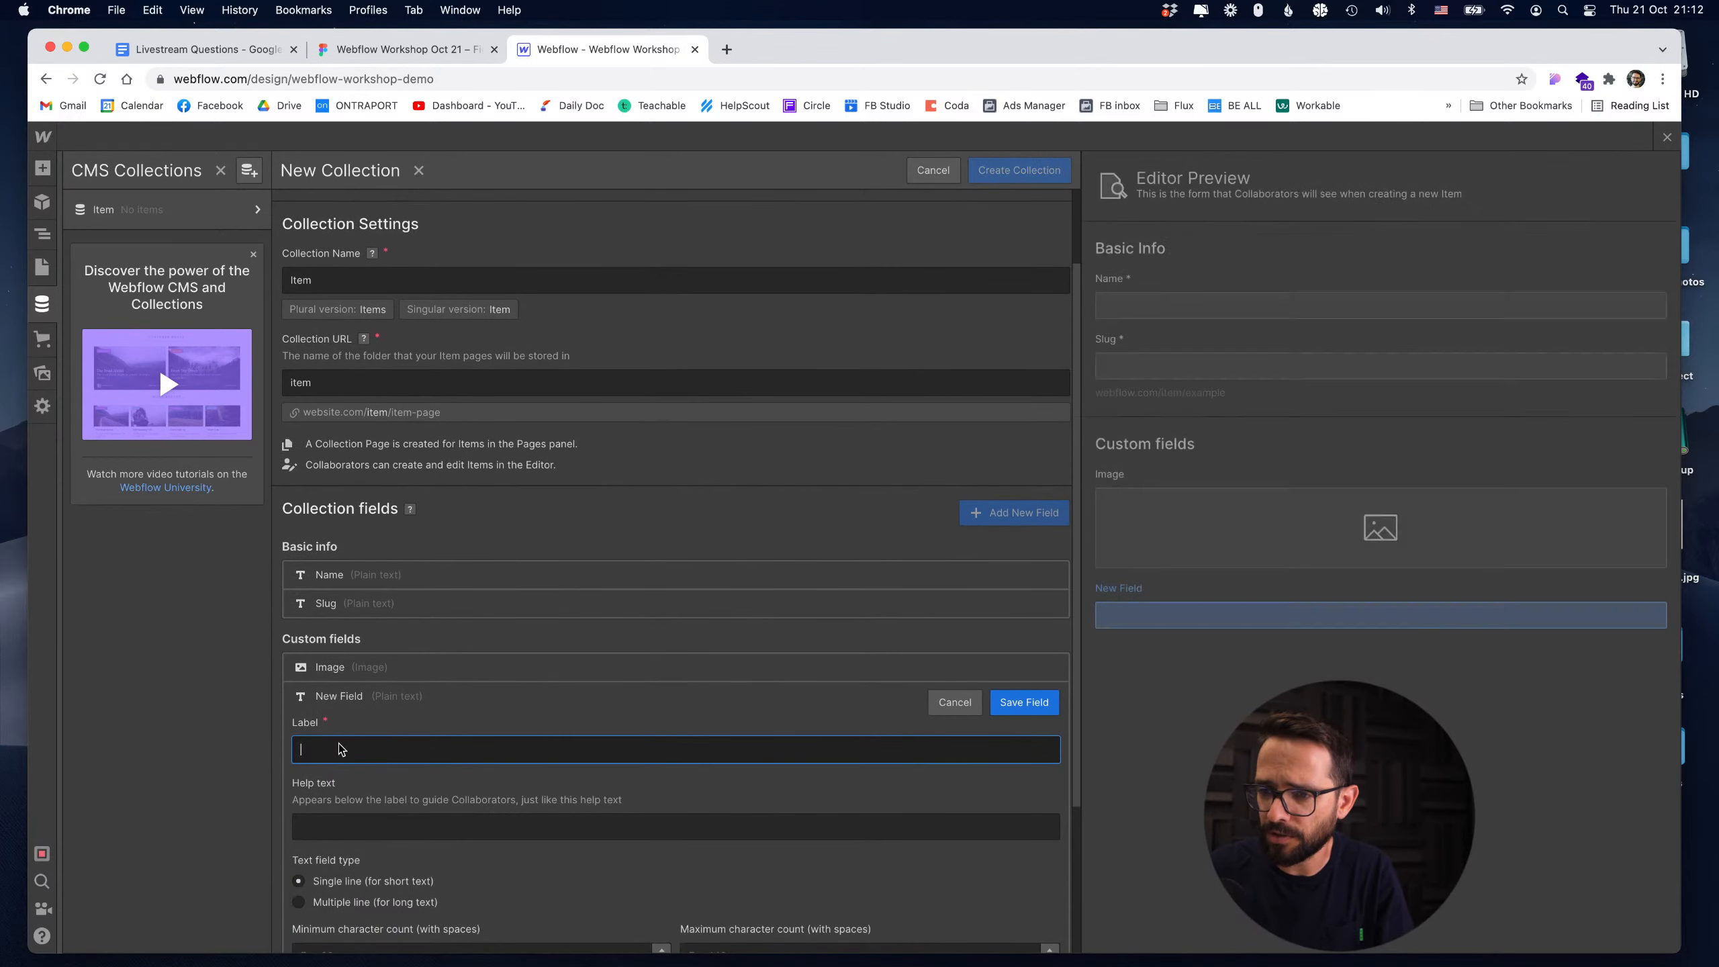
text(Description)
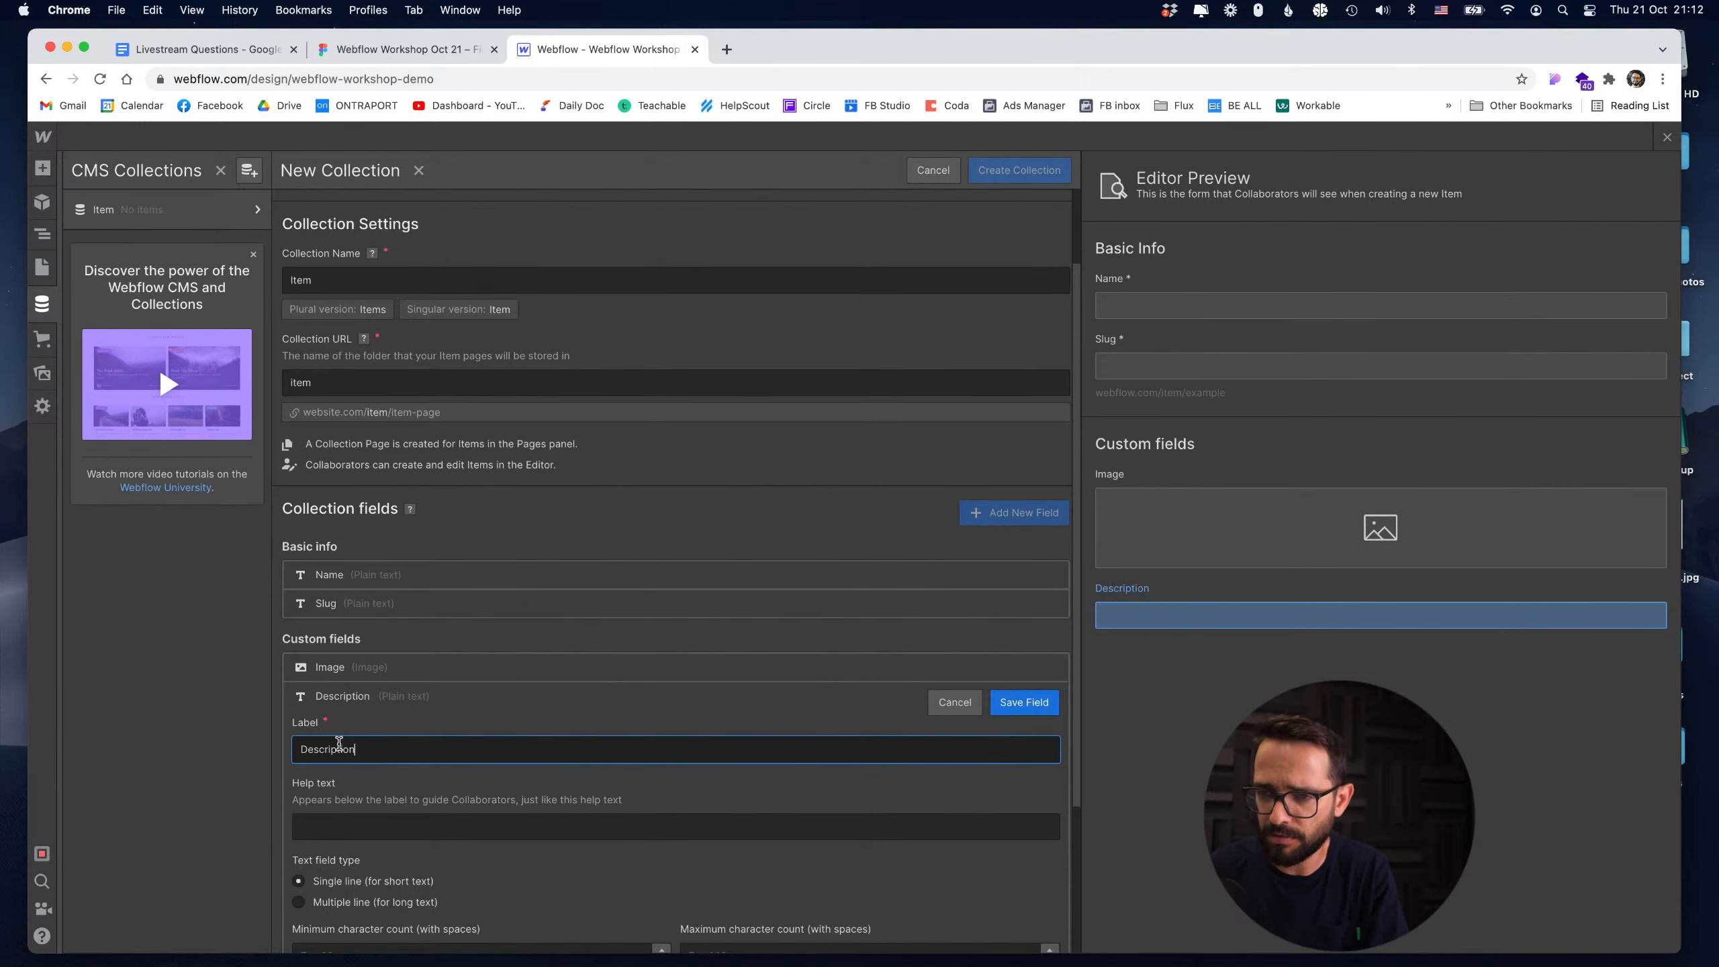
click(1011, 706)
Check the collection fields against the cards in the Figma design and create the Item collection.
click(382, 50)
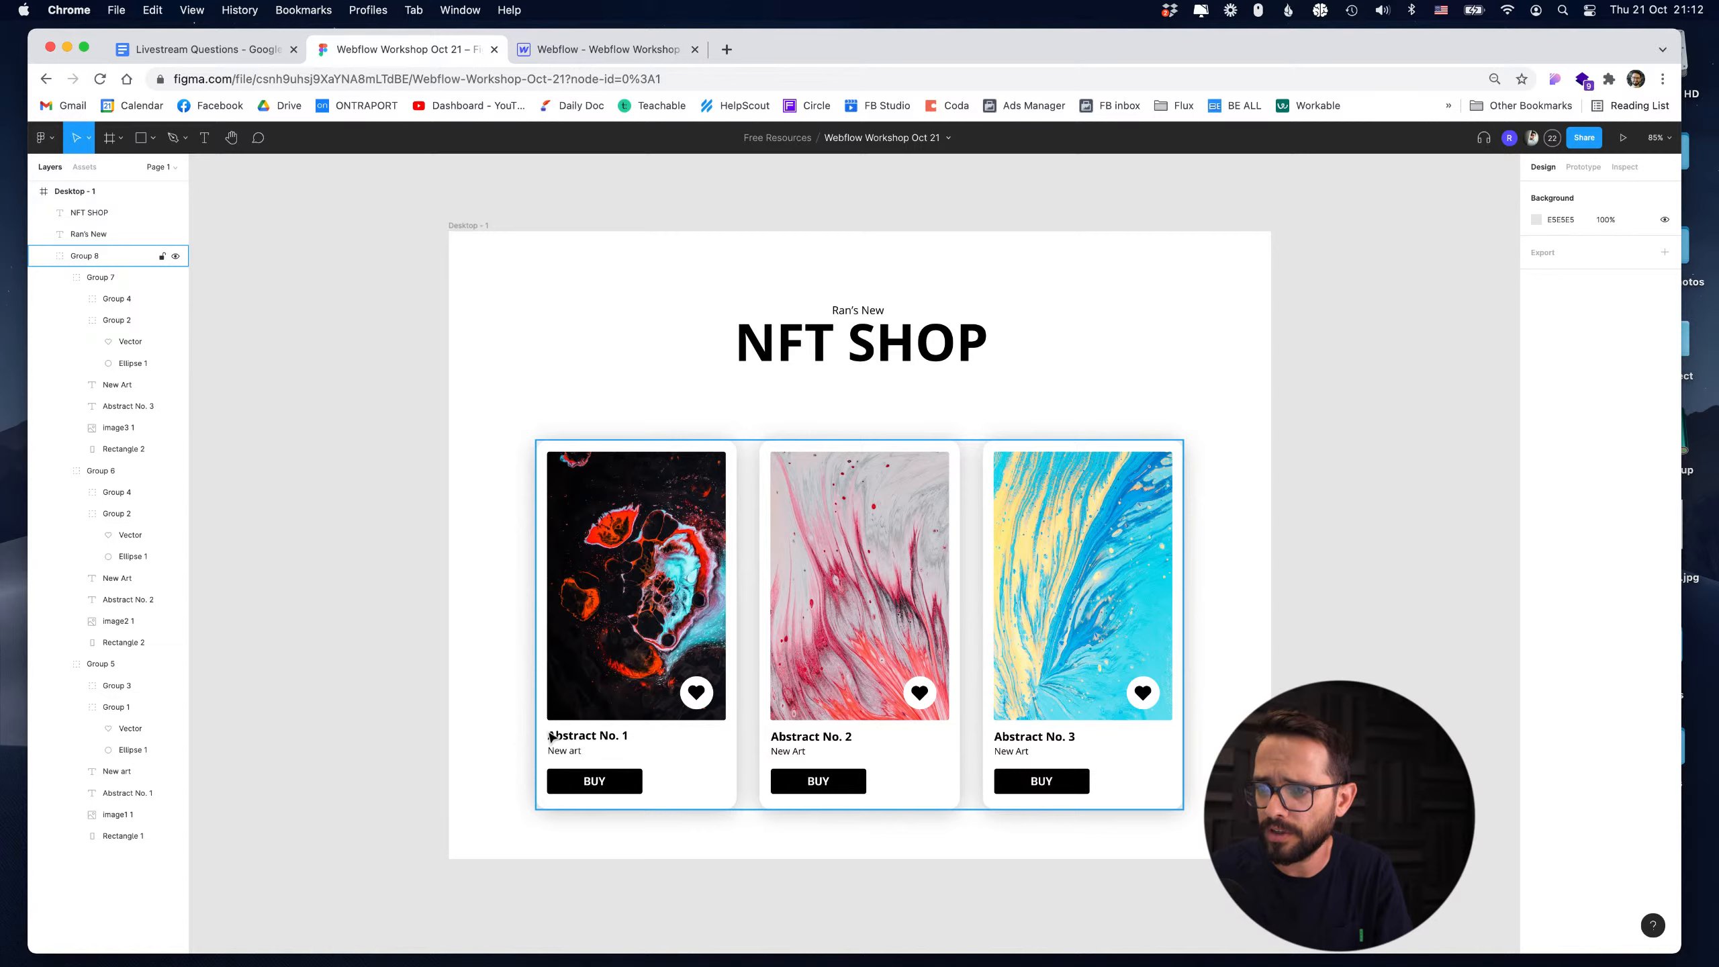
click(603, 50)
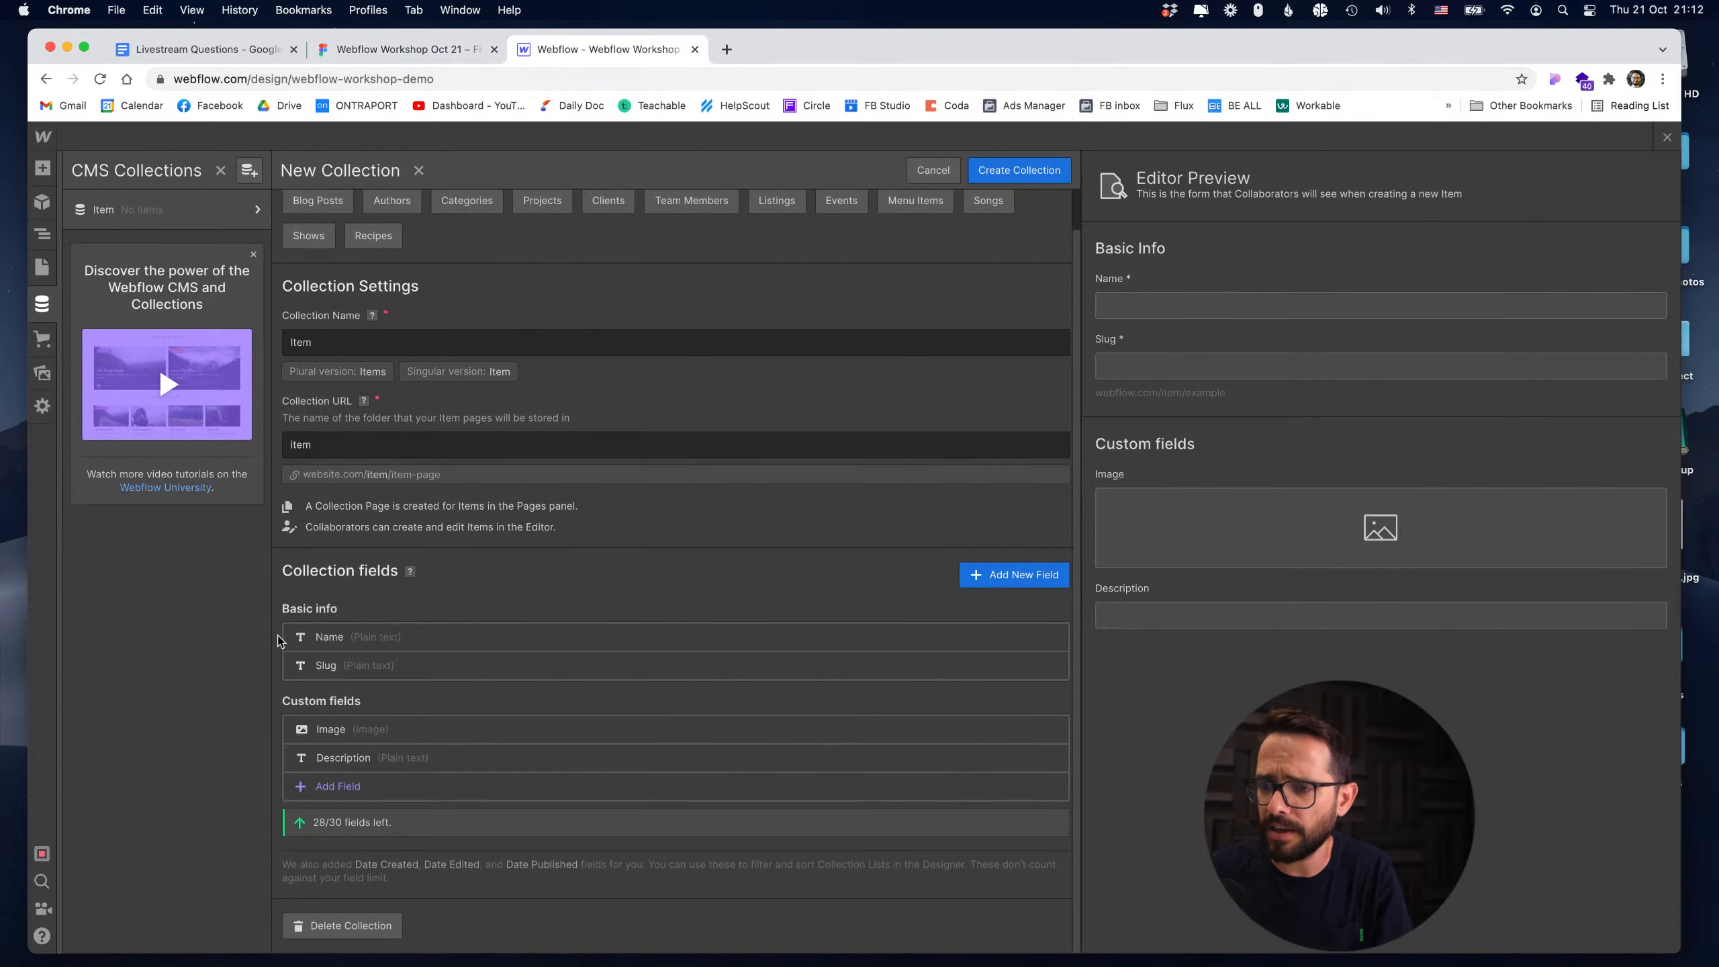
click(1008, 177)
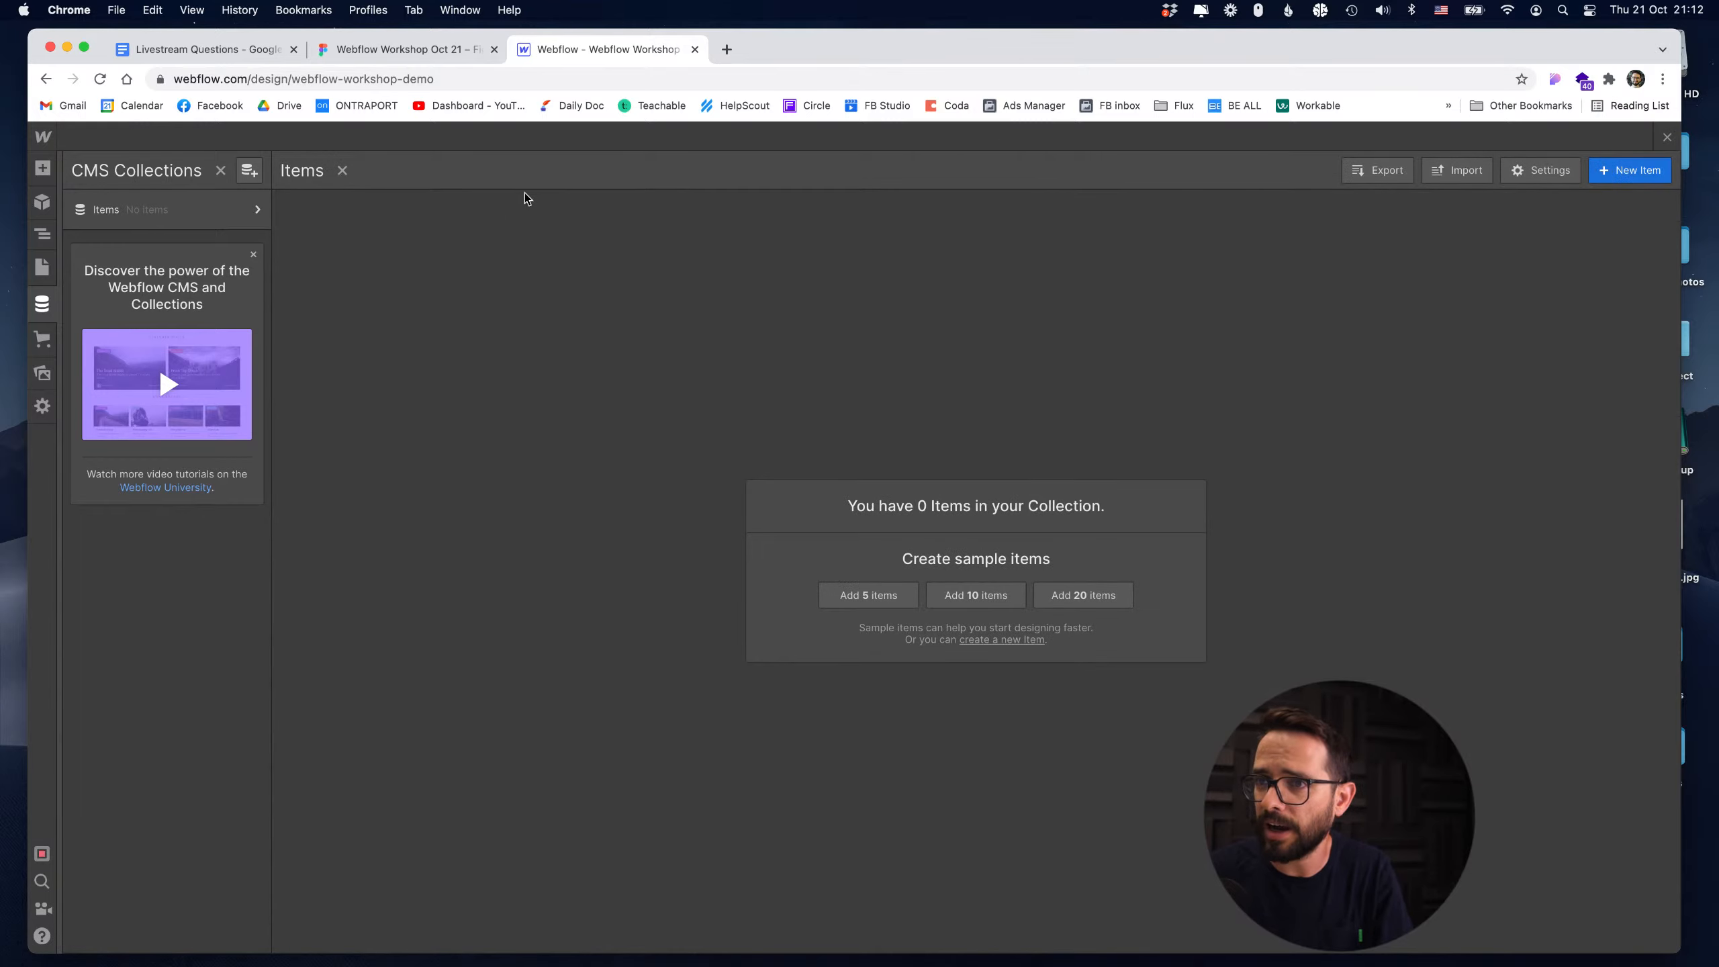
Start a new collection item named Abstract No. 1 and upload image1.jpeg as its image.
click(1630, 170)
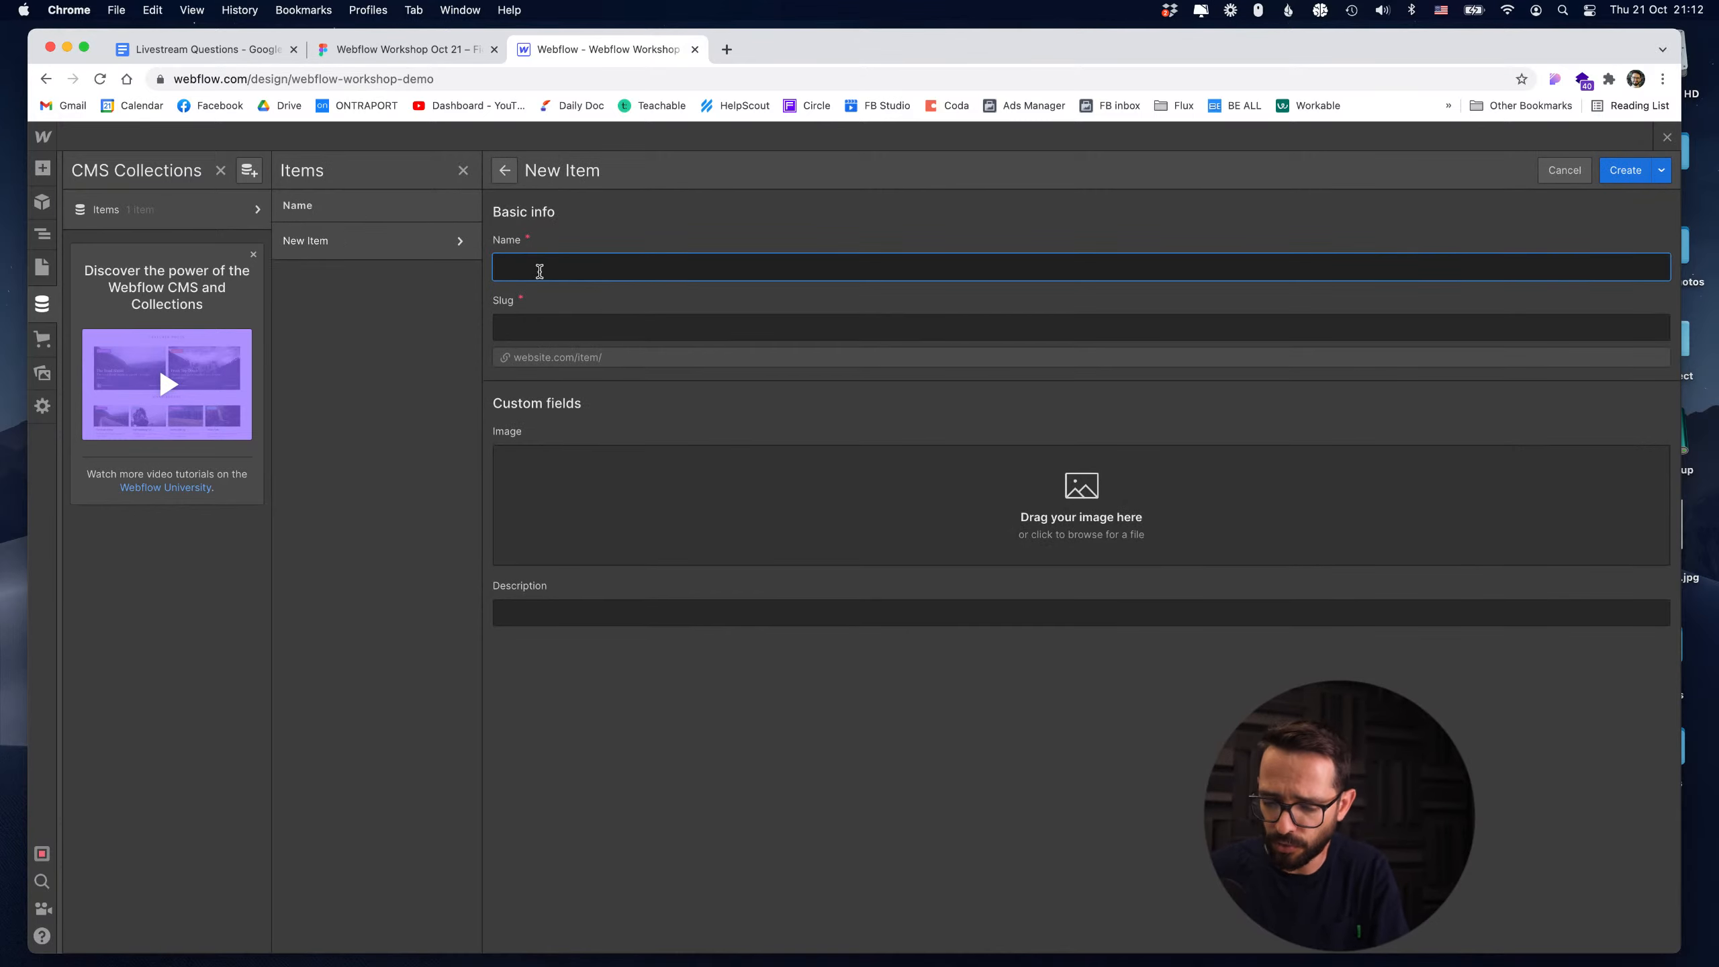
text(Abstr)
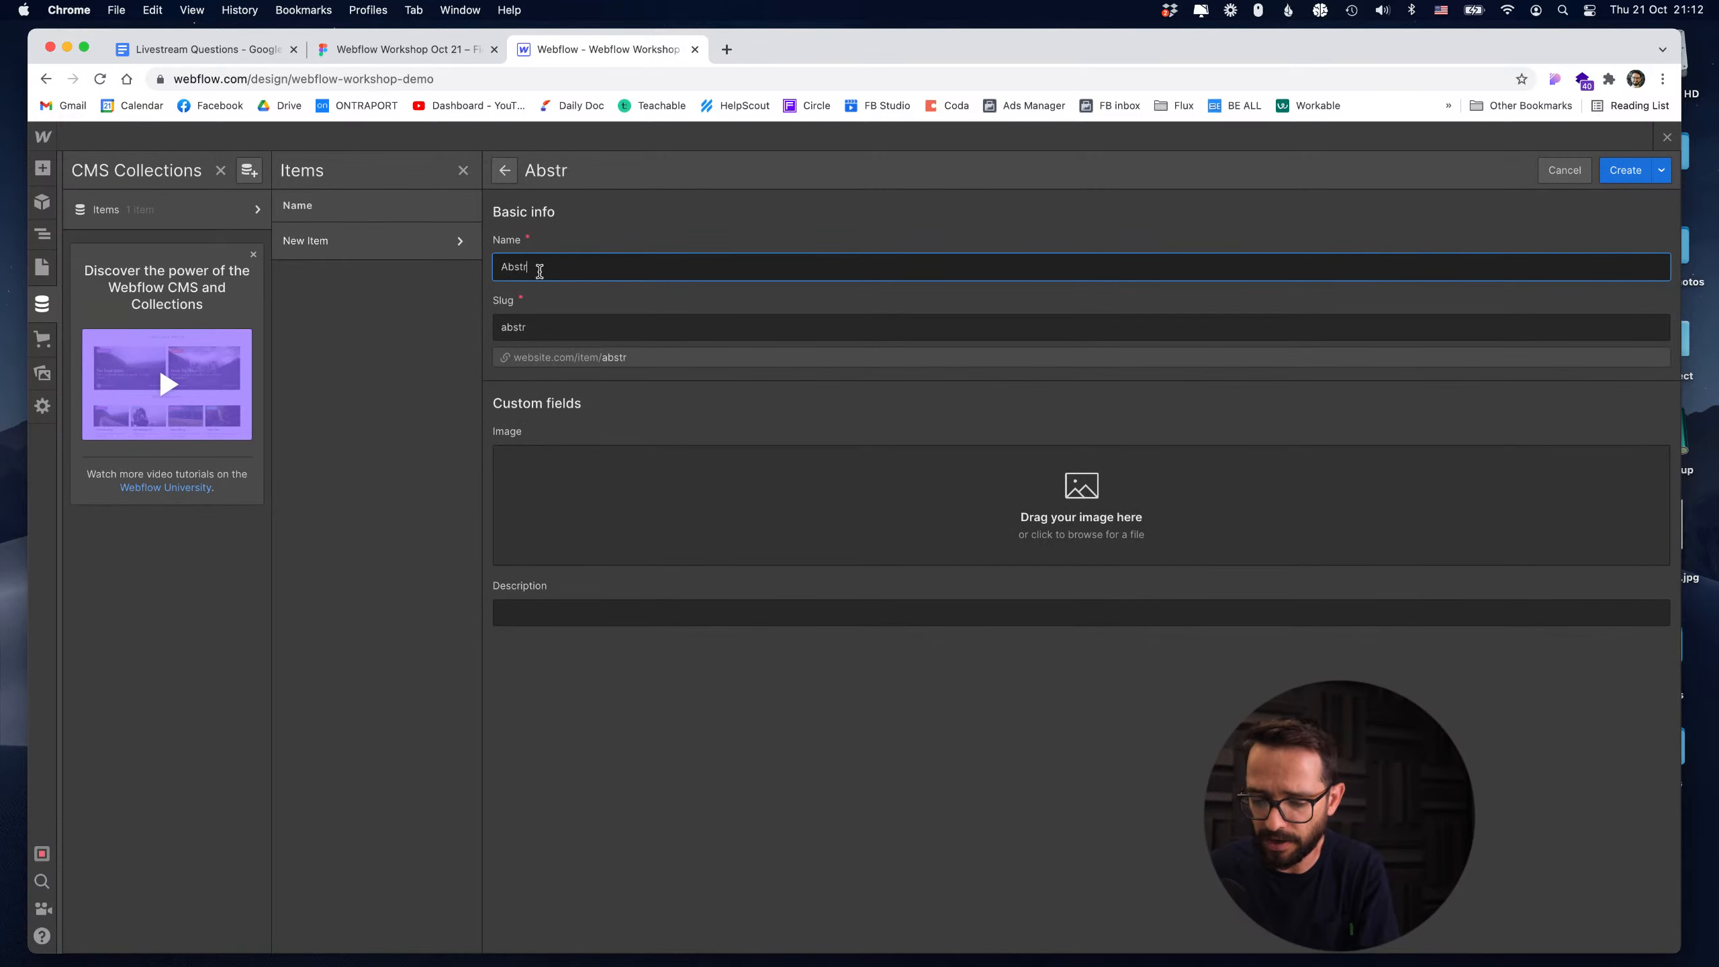
text(act No. 1)
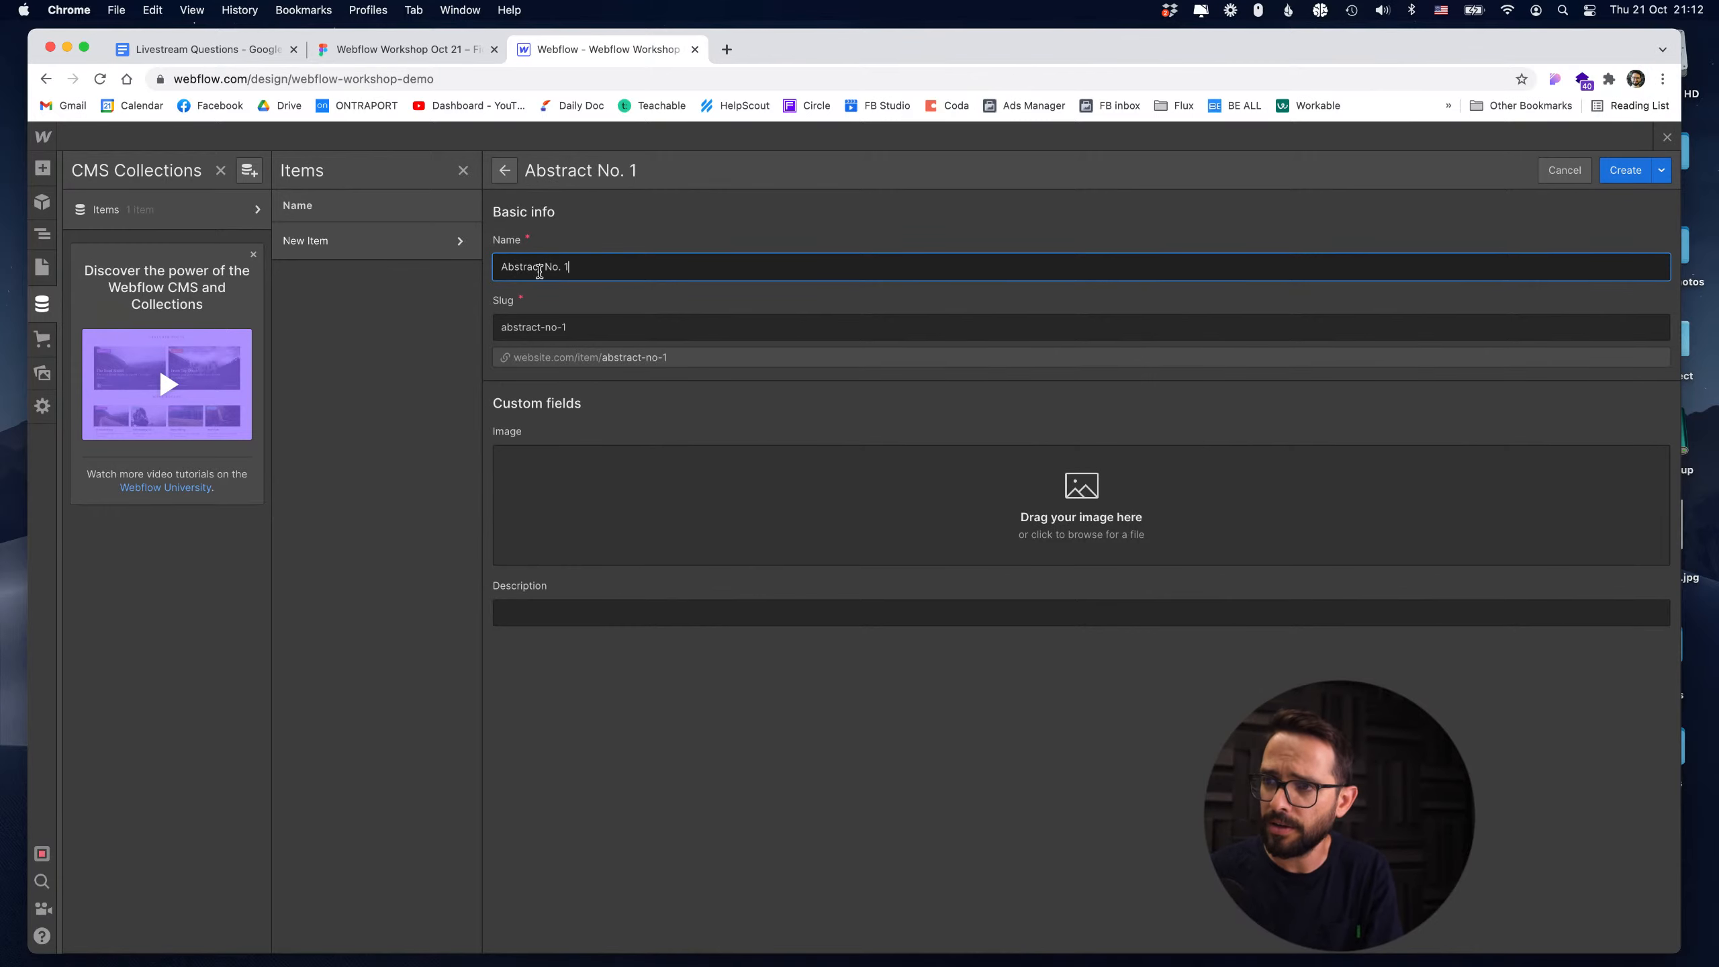
click(1098, 483)
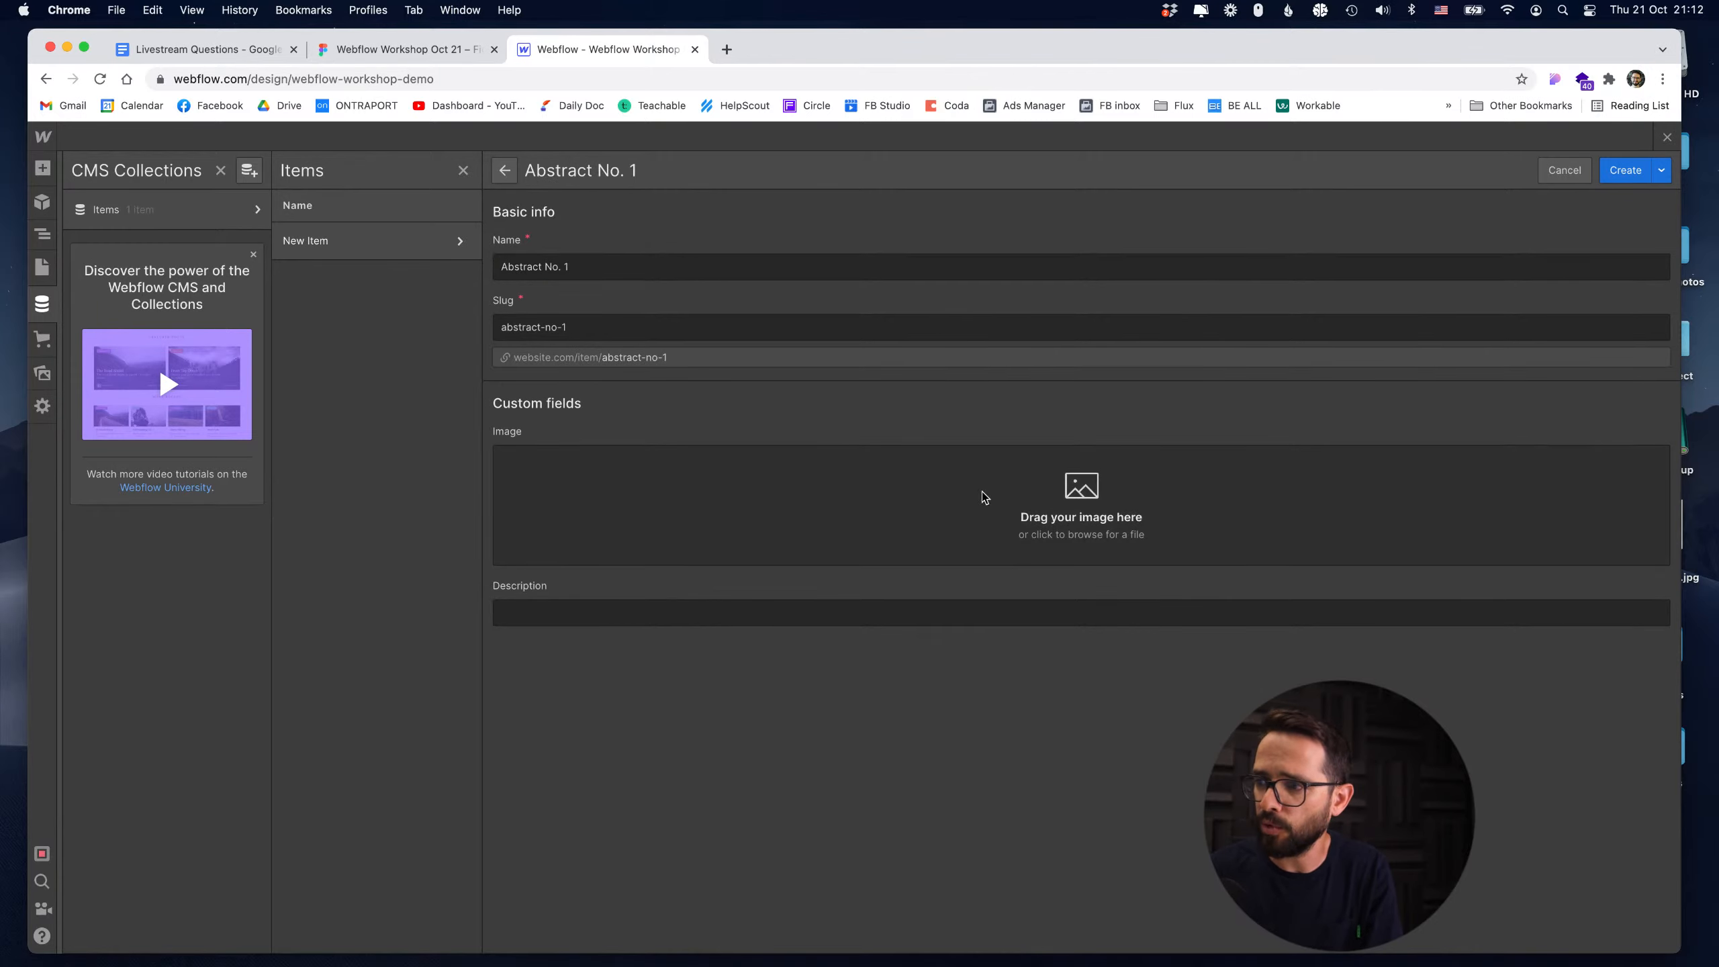
double_click(562, 444)
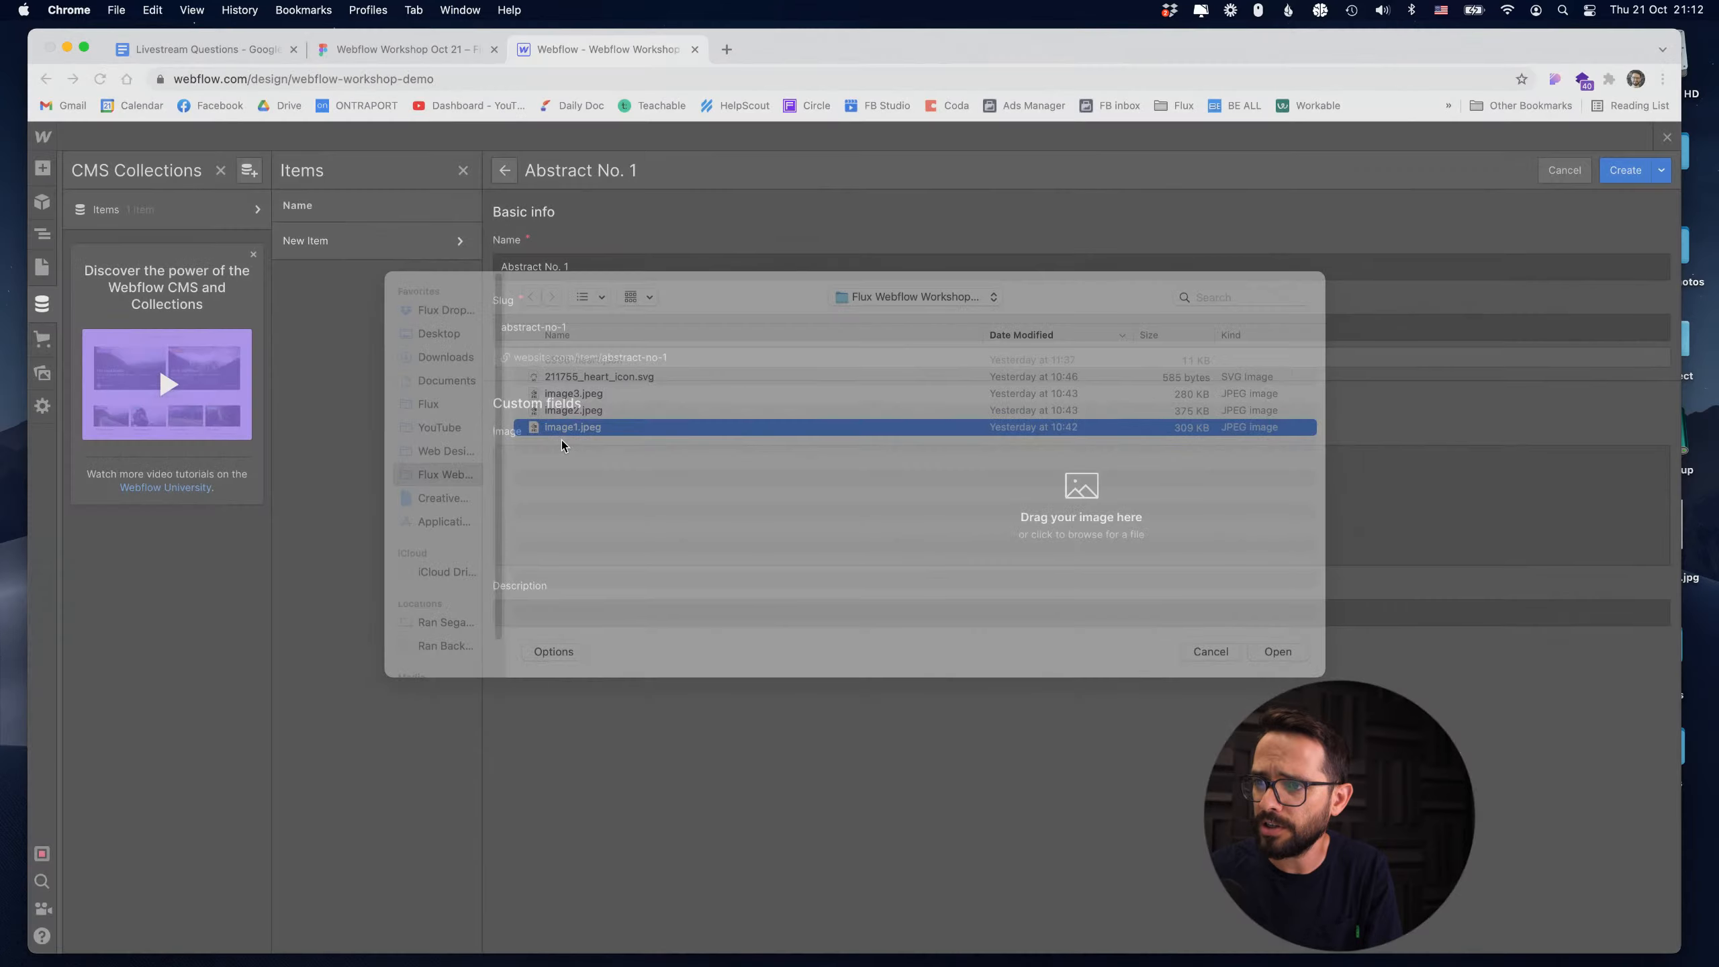
Fill in the new item's description with "this is my first art".
click(577, 586)
text(this i)
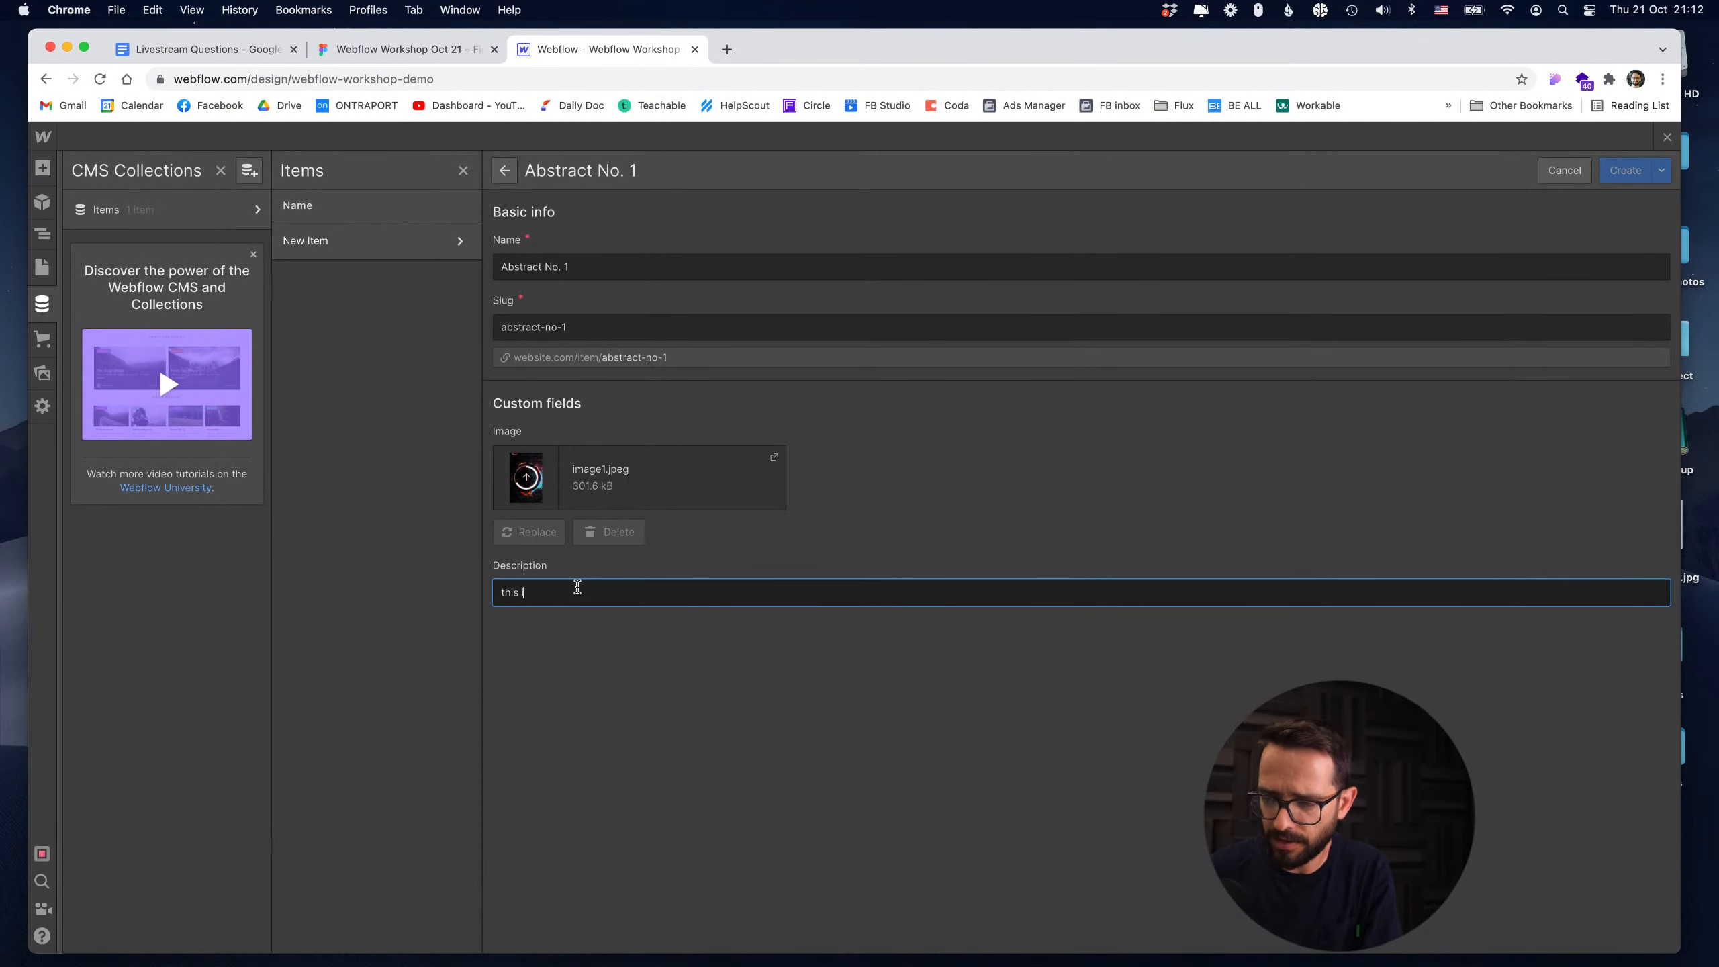
text(s is my first art)
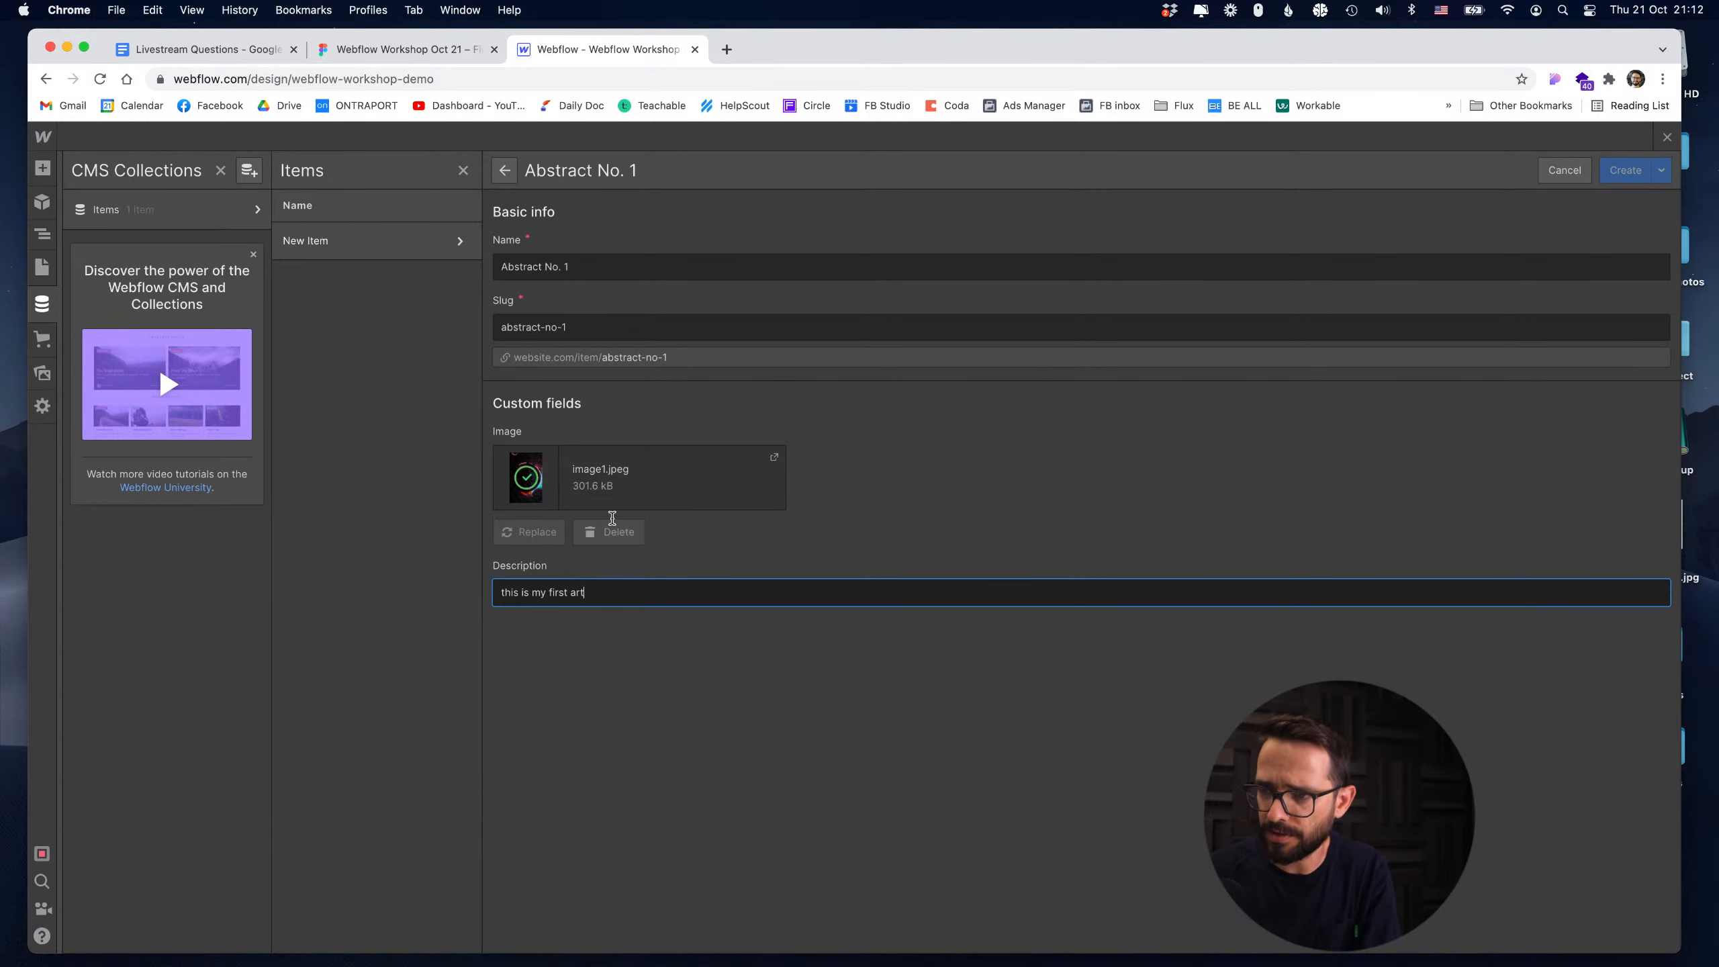
Create the first art item and start a second one named Abstract No. 2 with image2.jpeg as its image.
click(1617, 177)
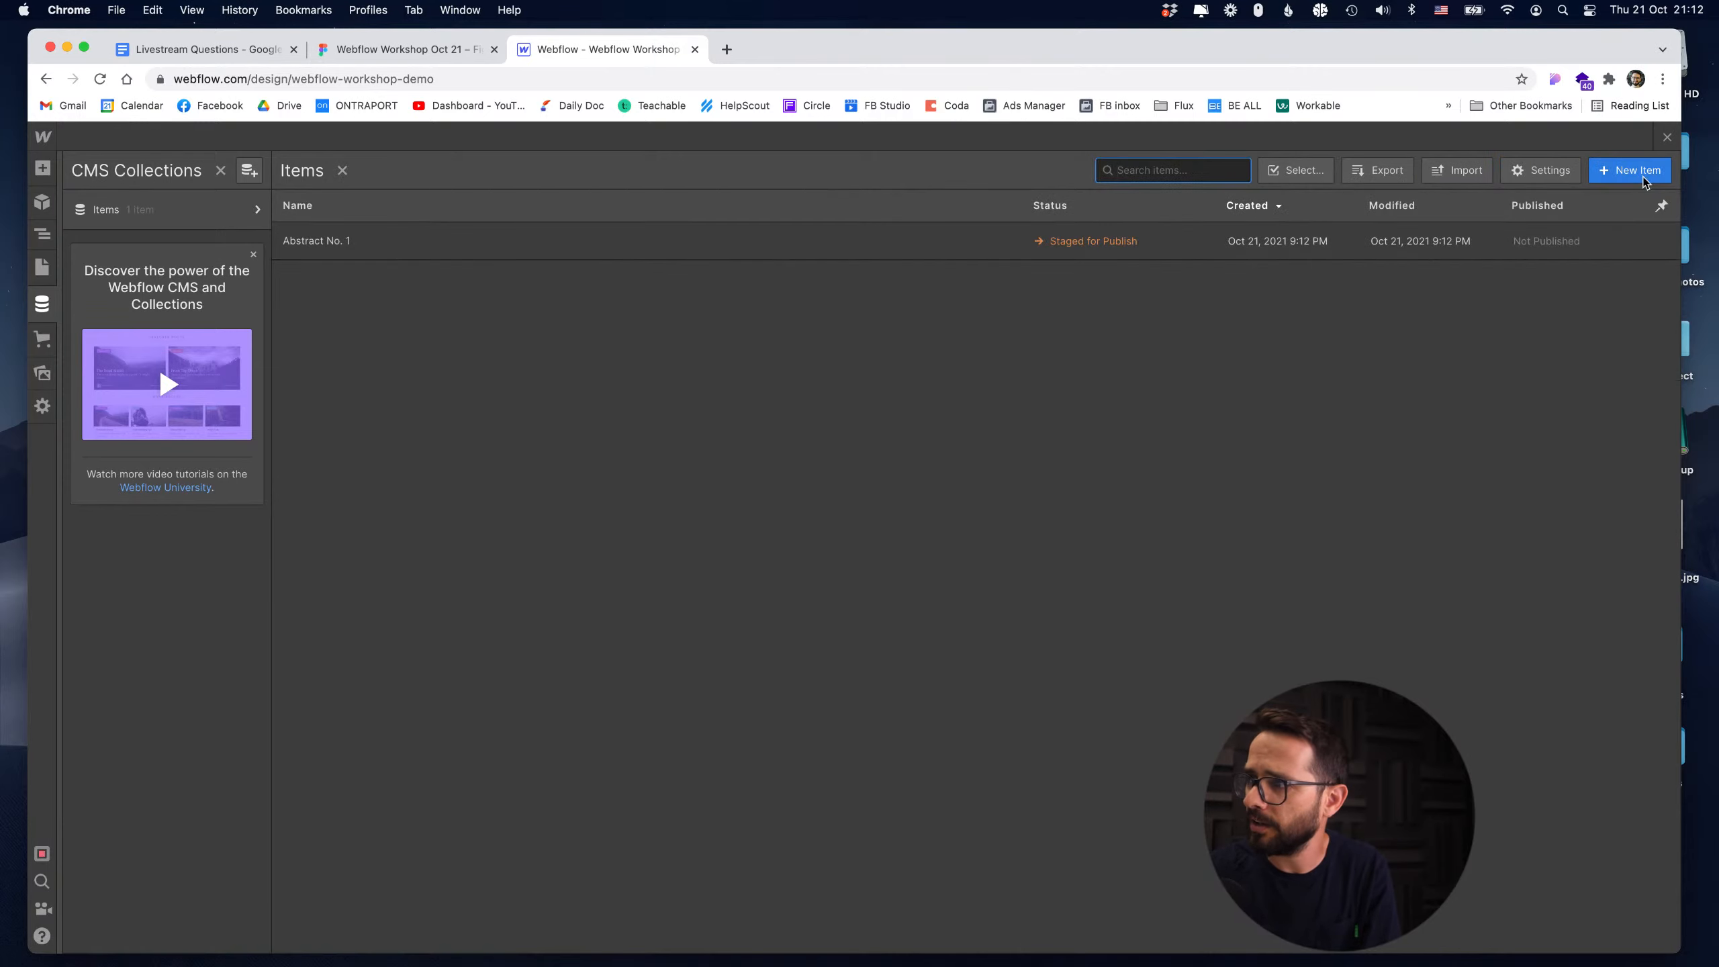
click(1634, 169)
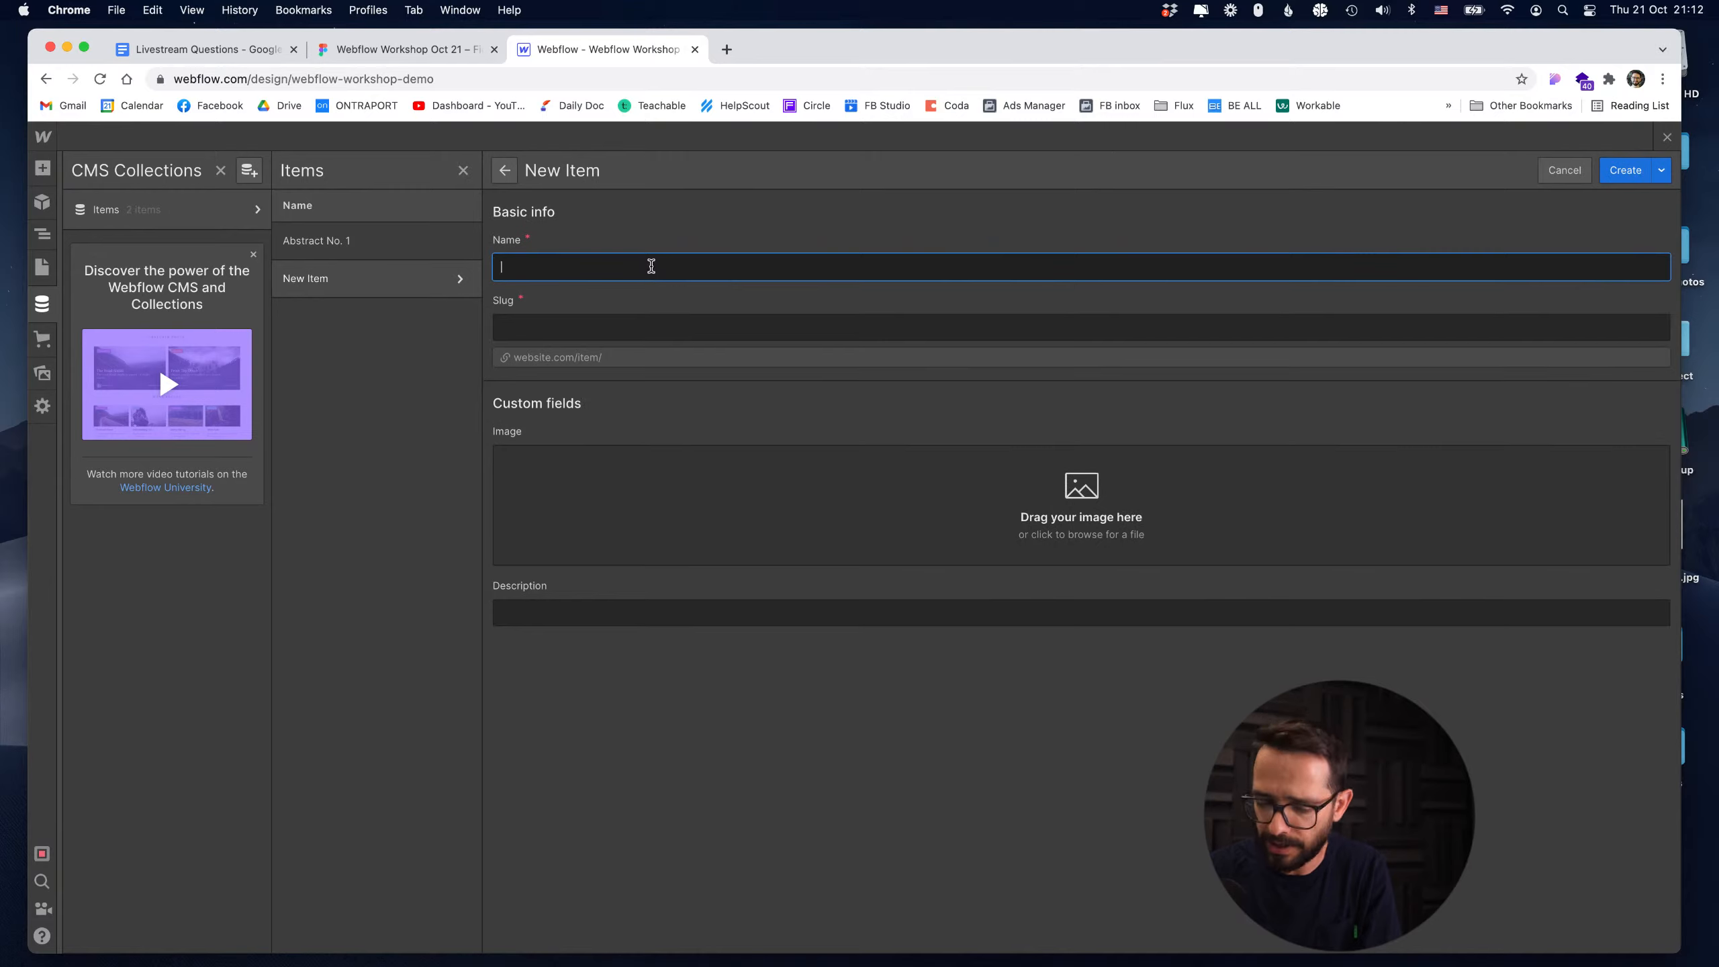
text(Abstract No,)
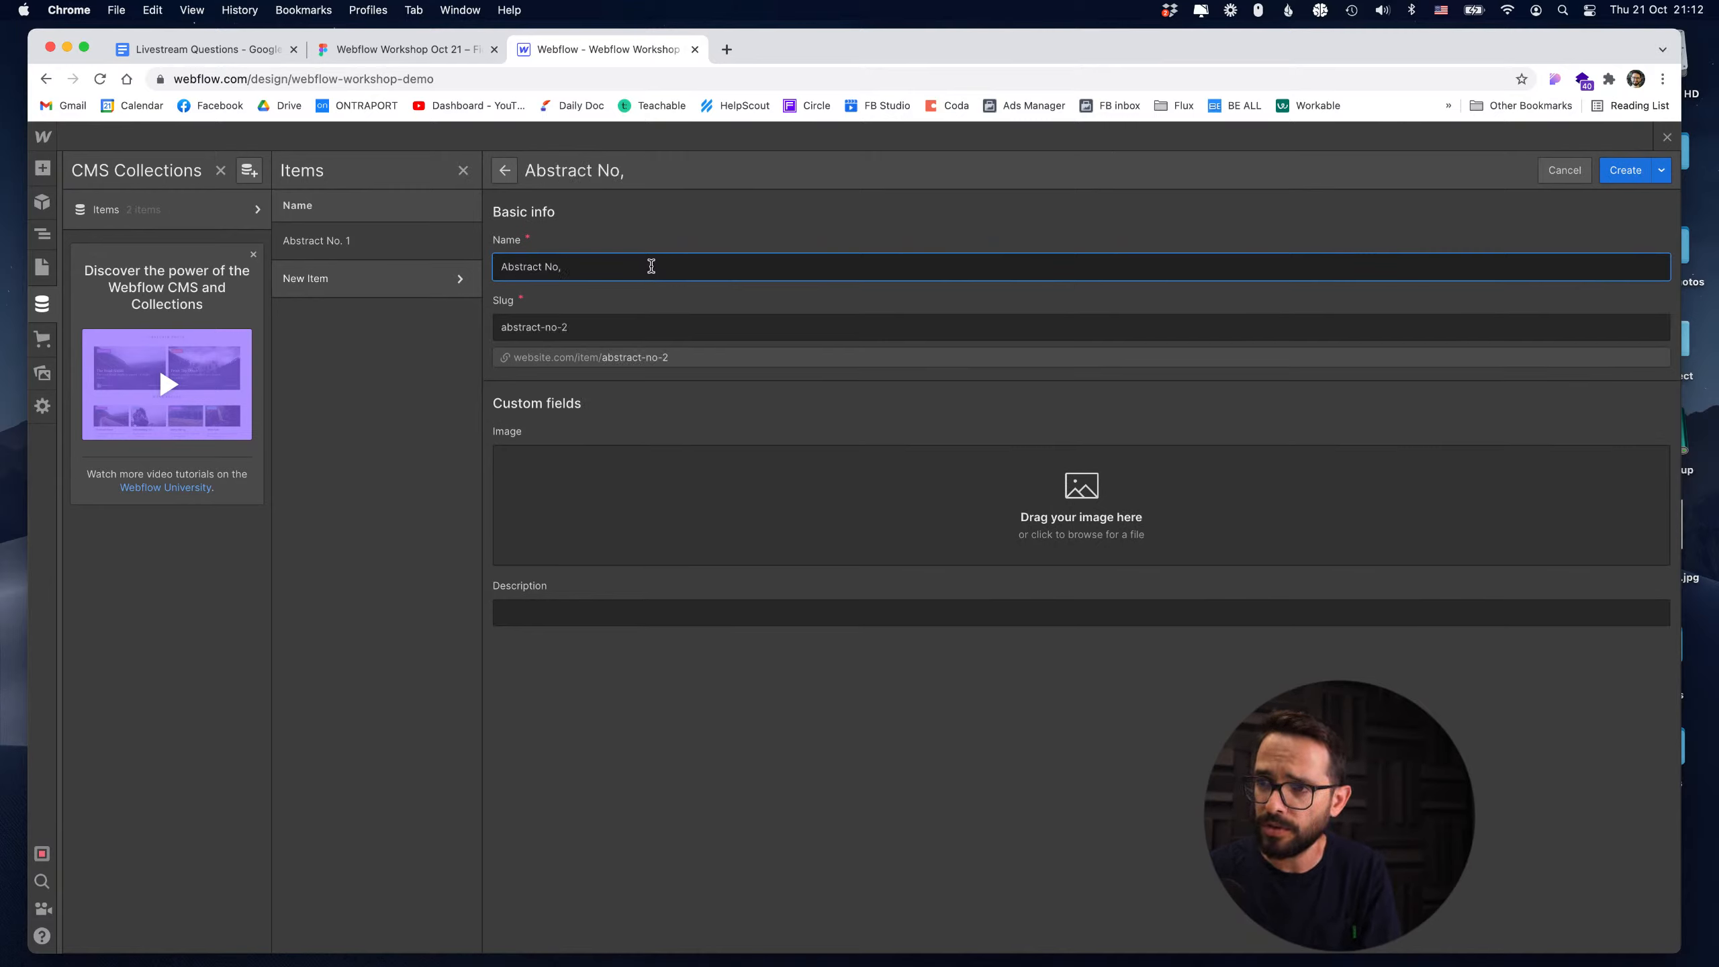
click(1098, 487)
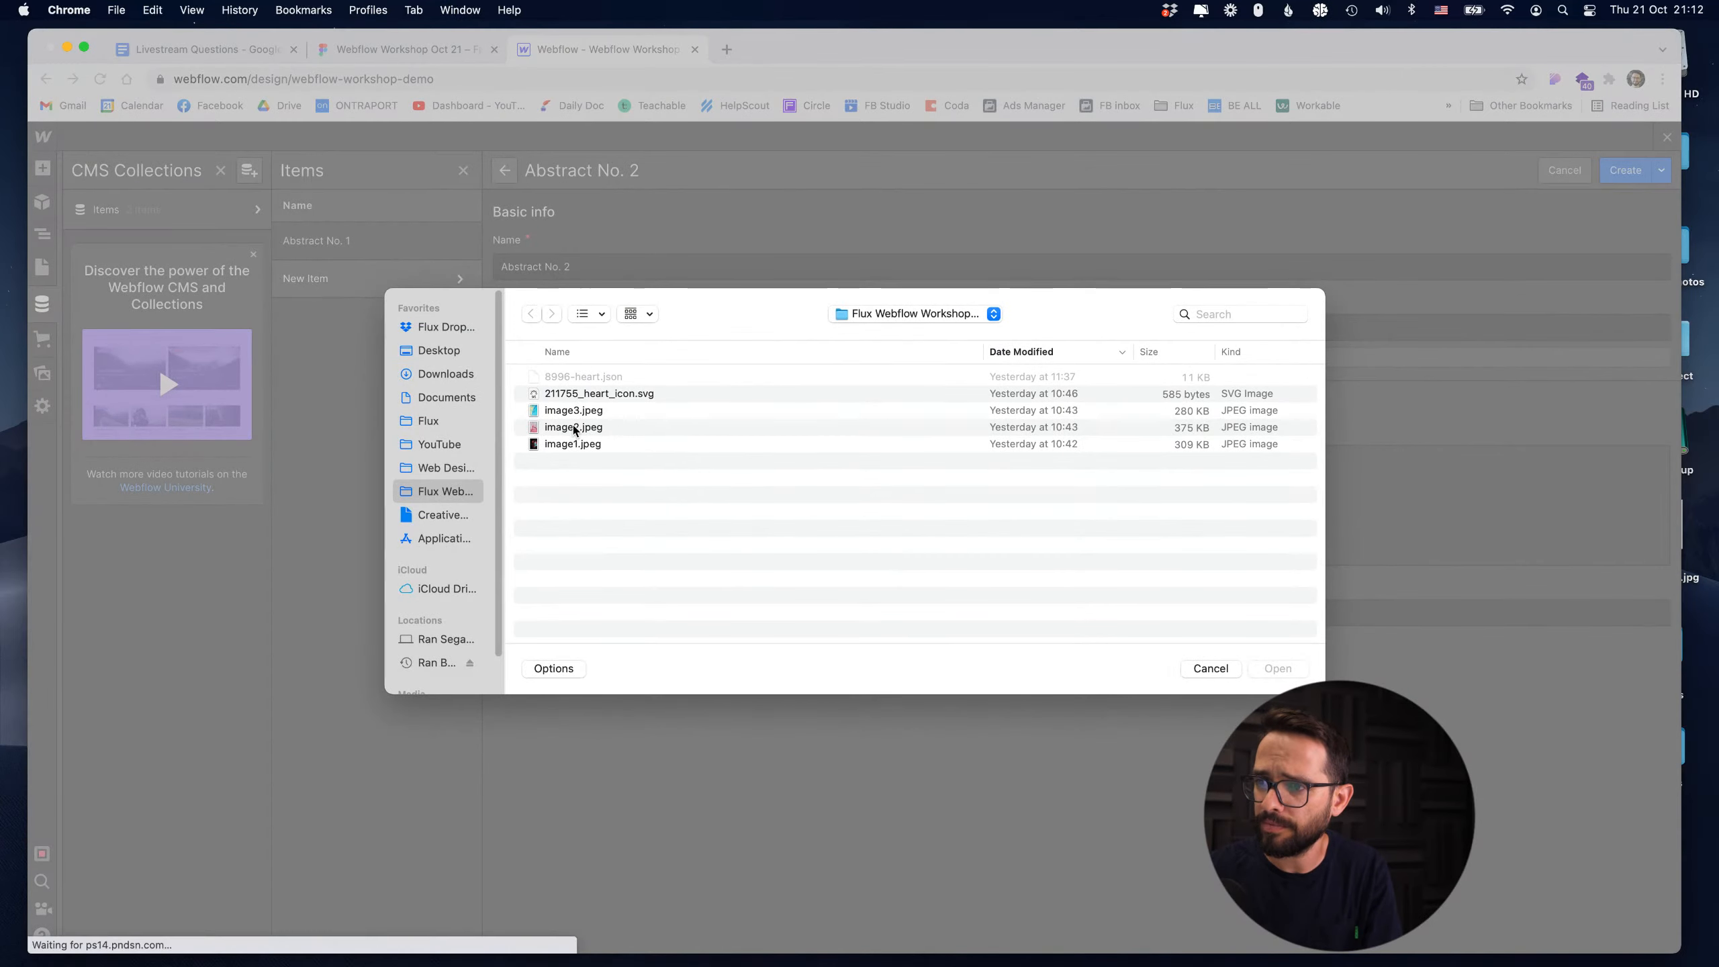
double_click(572, 425)
Describe the second item as "This is my 2nd art" and create it.
click(582, 592)
text(This )
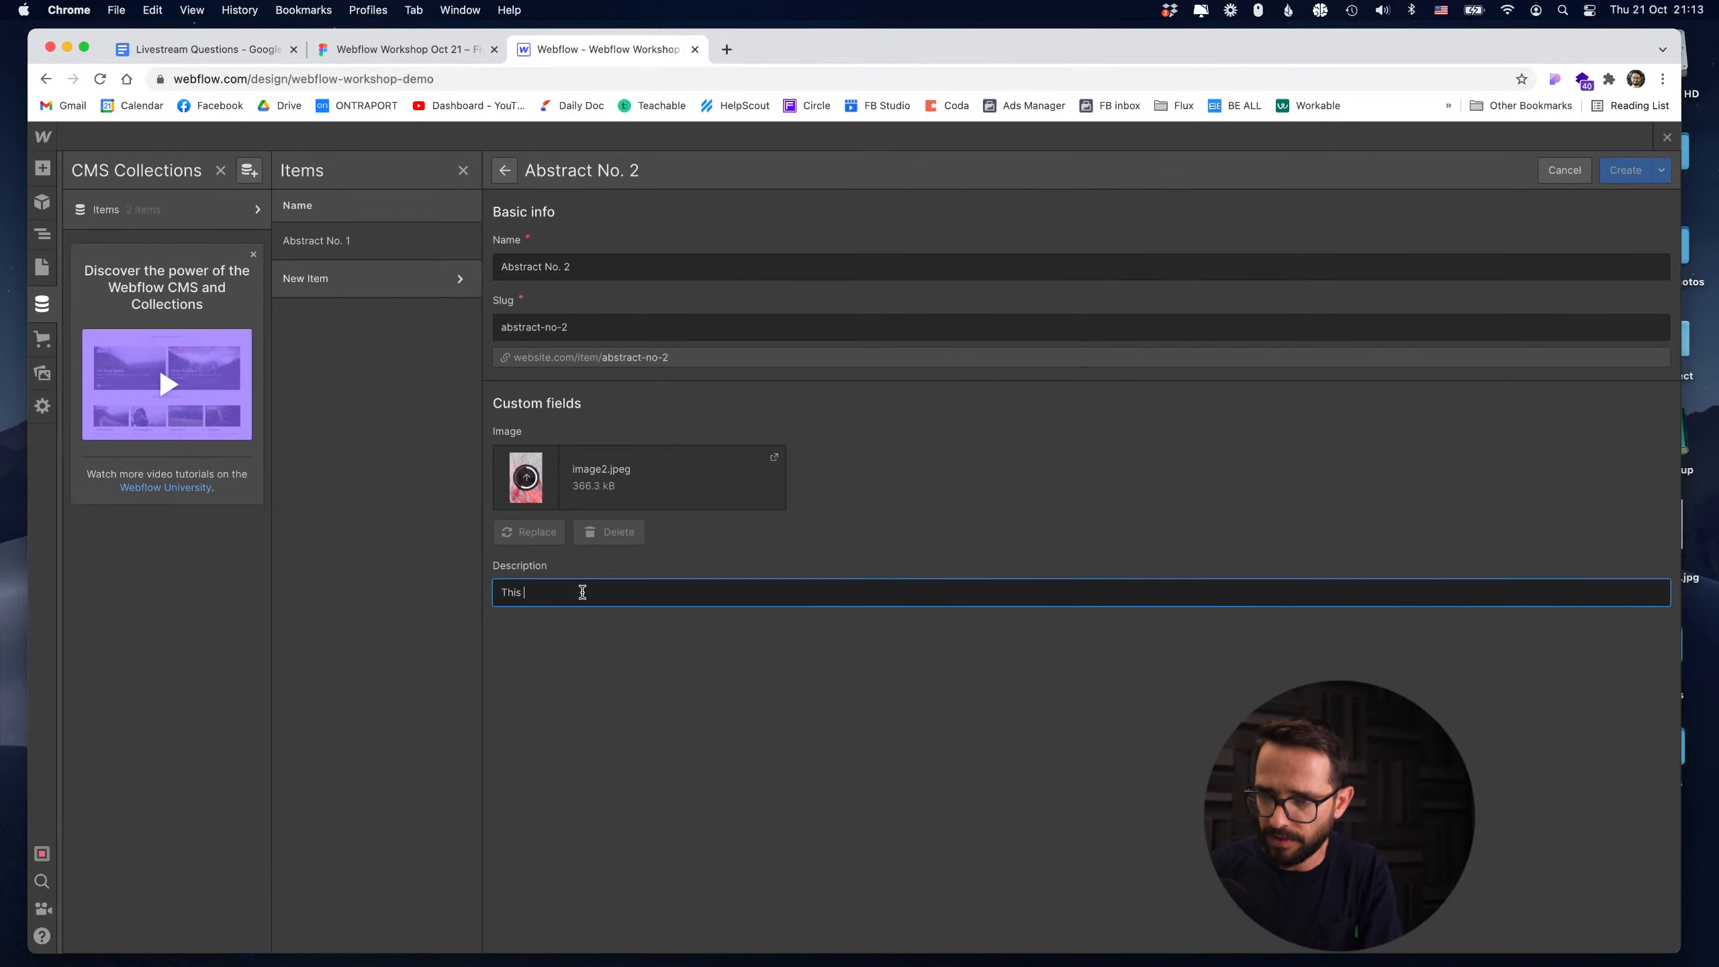
text(is my 2nd art)
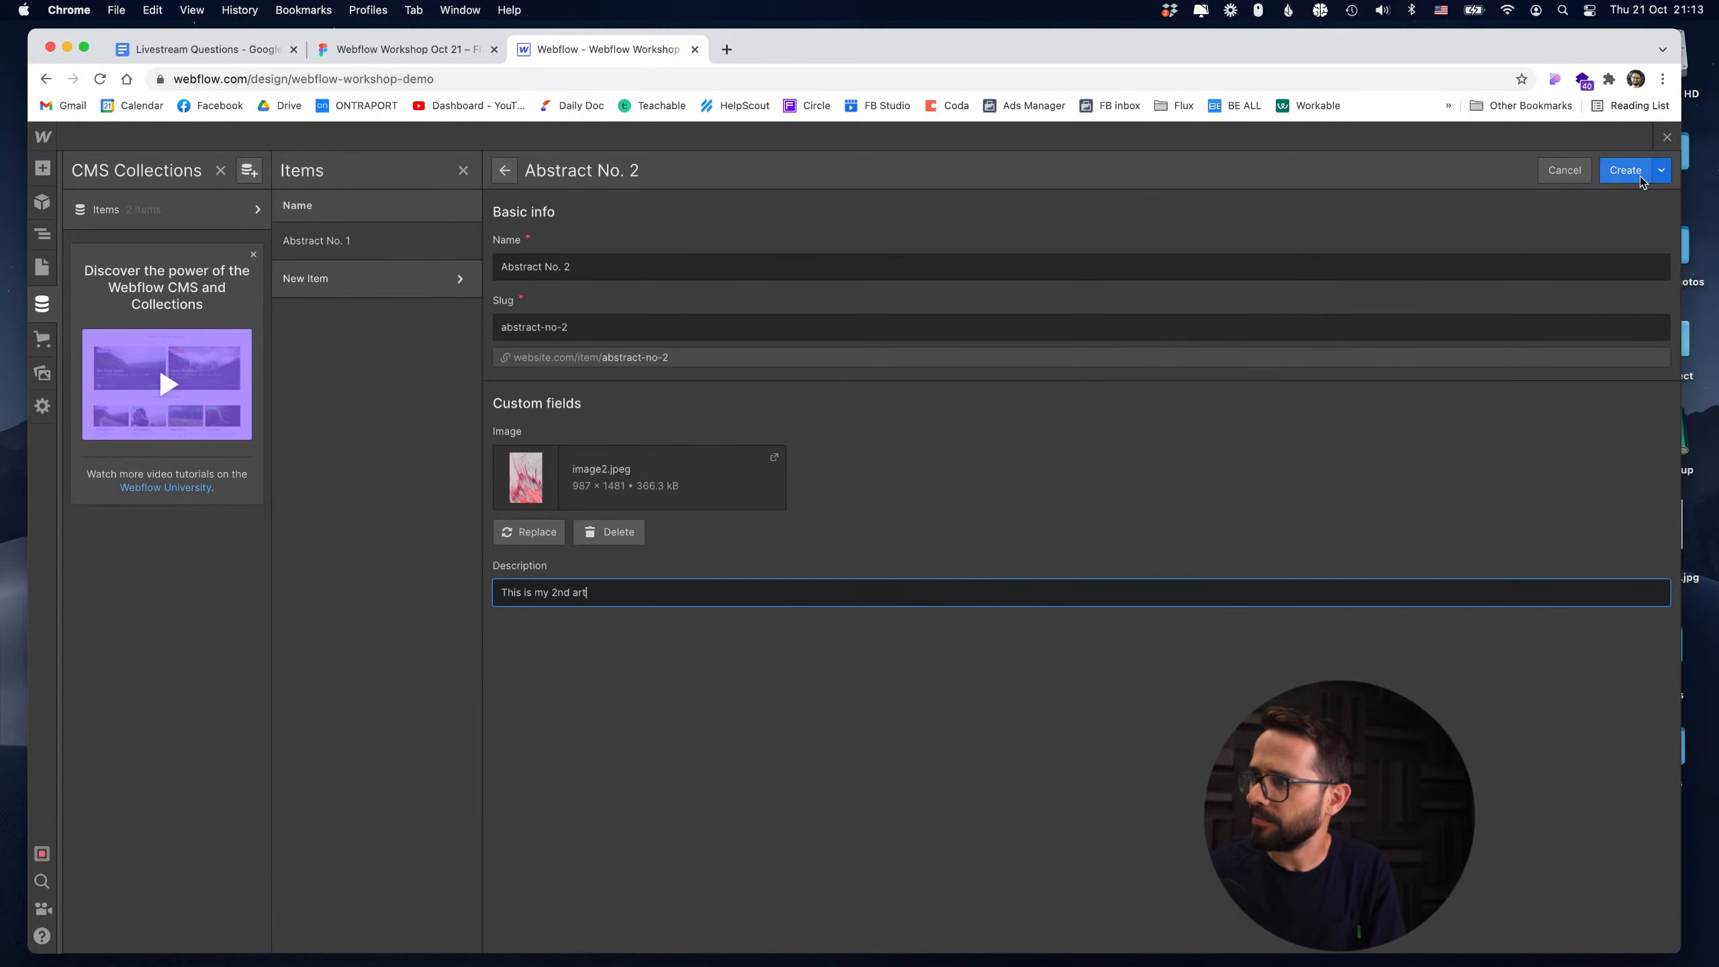
click(1628, 170)
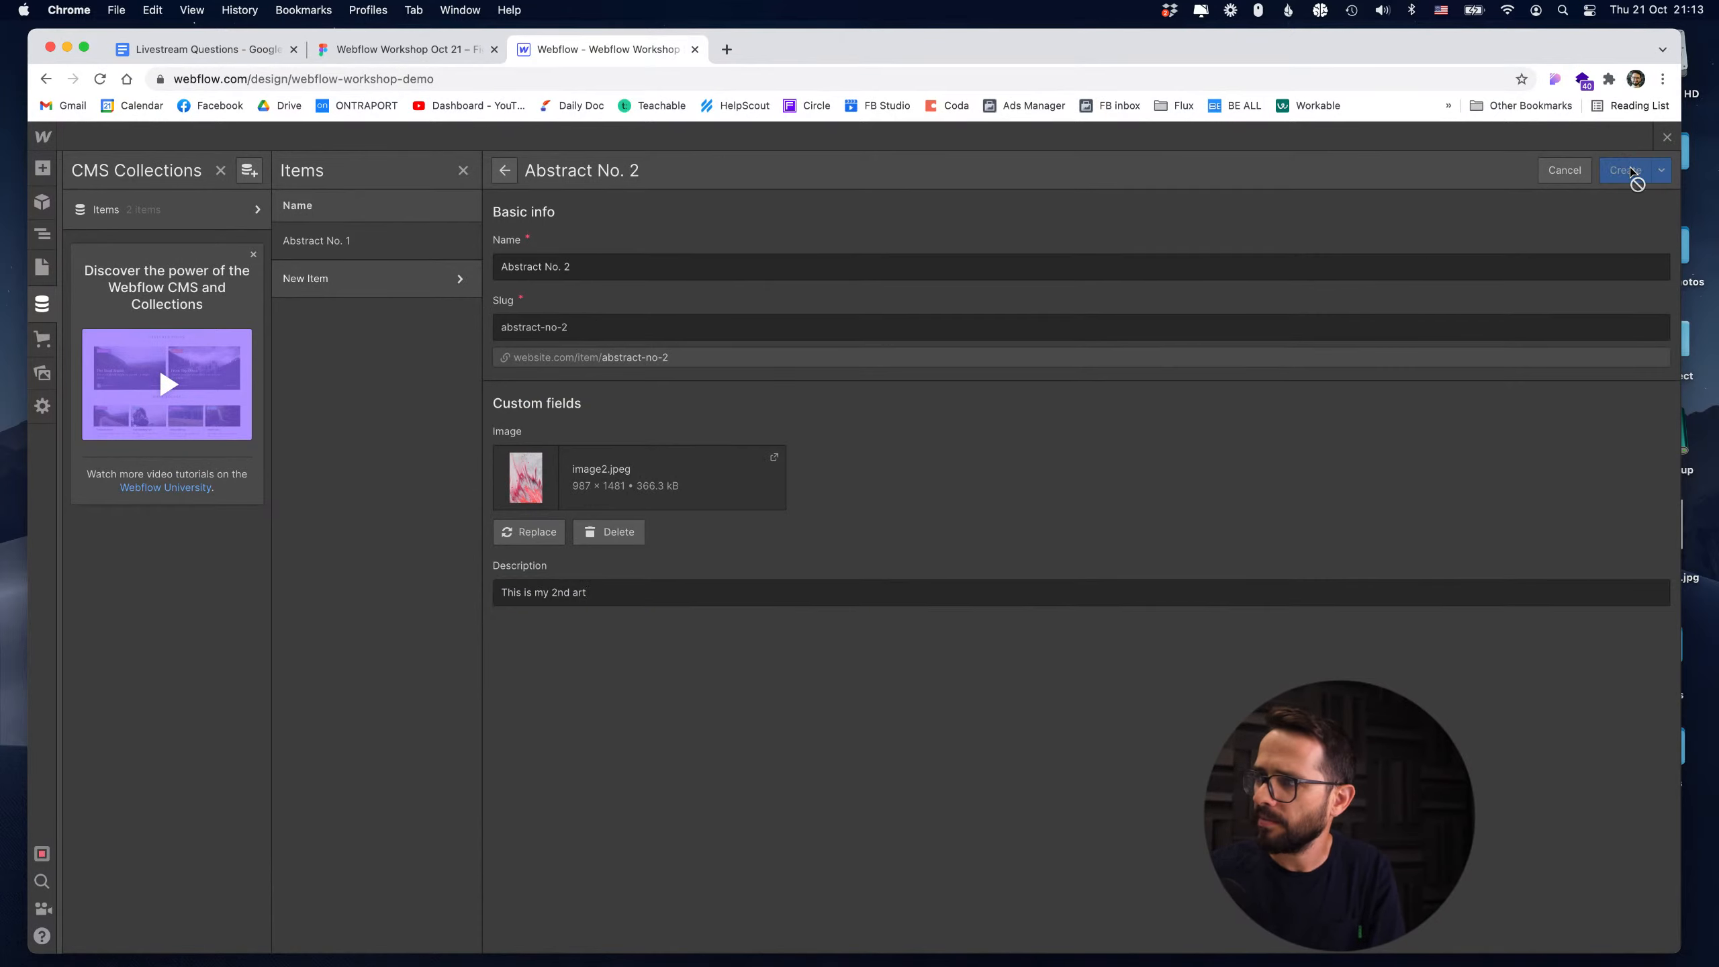
Start a third collection item named Abstract No. 3 and upload image3.jpeg as its image.
click(1630, 170)
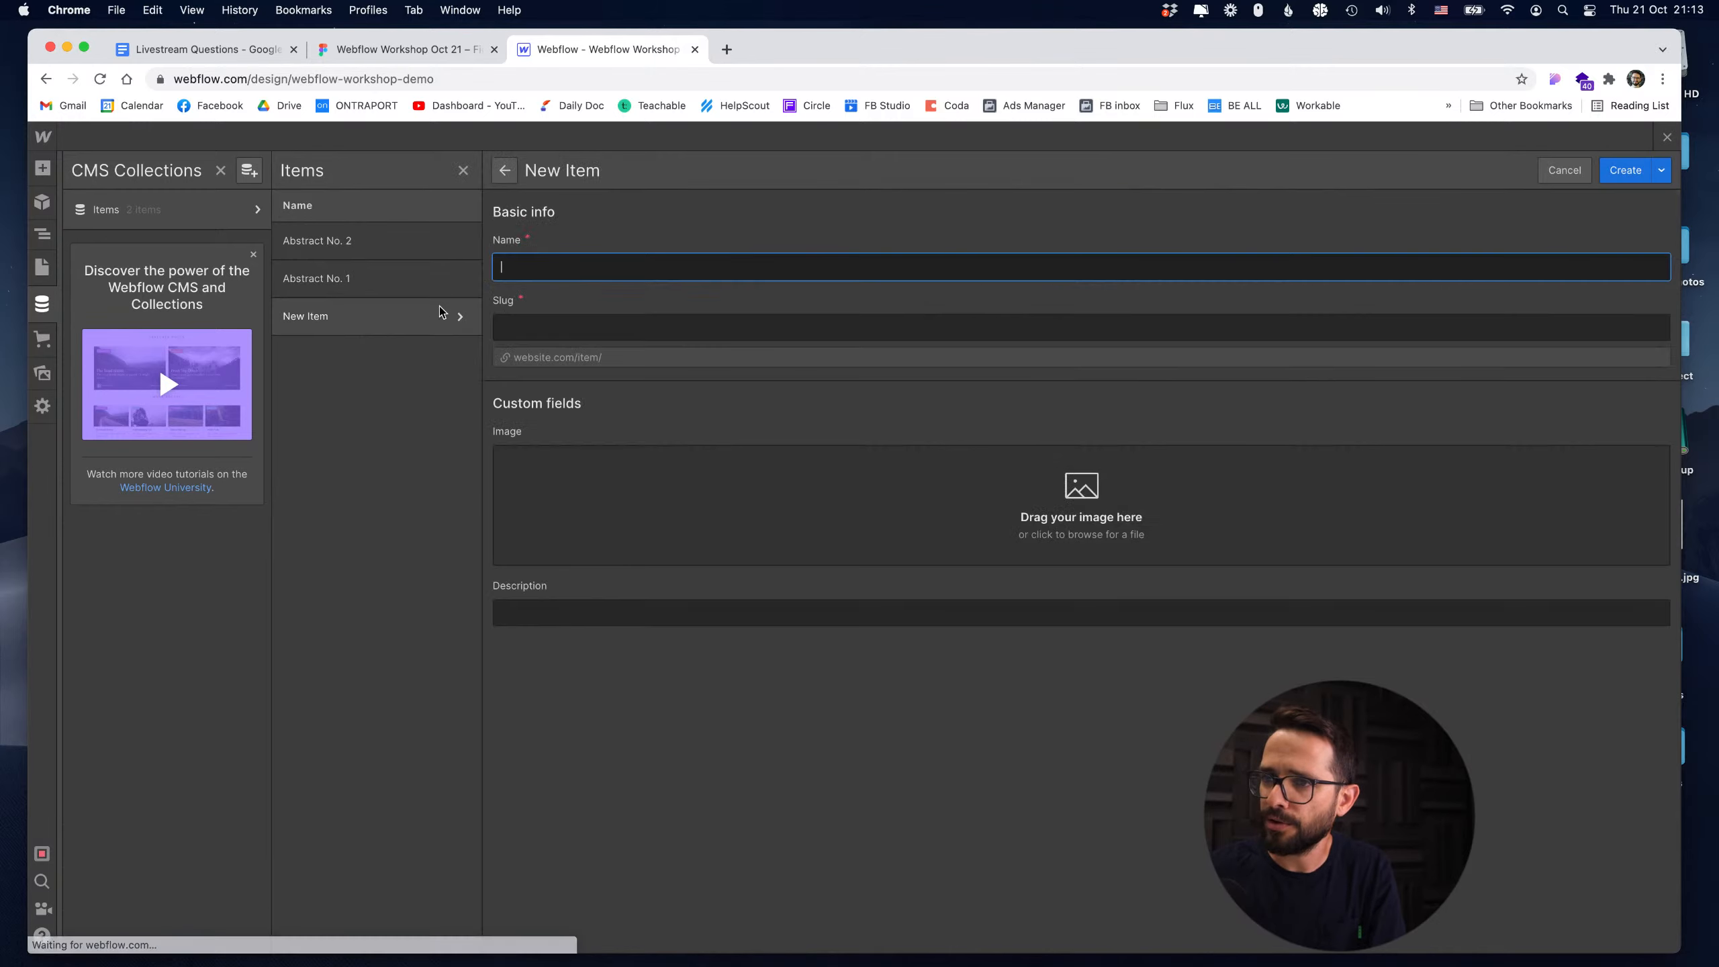
text(Abstra)
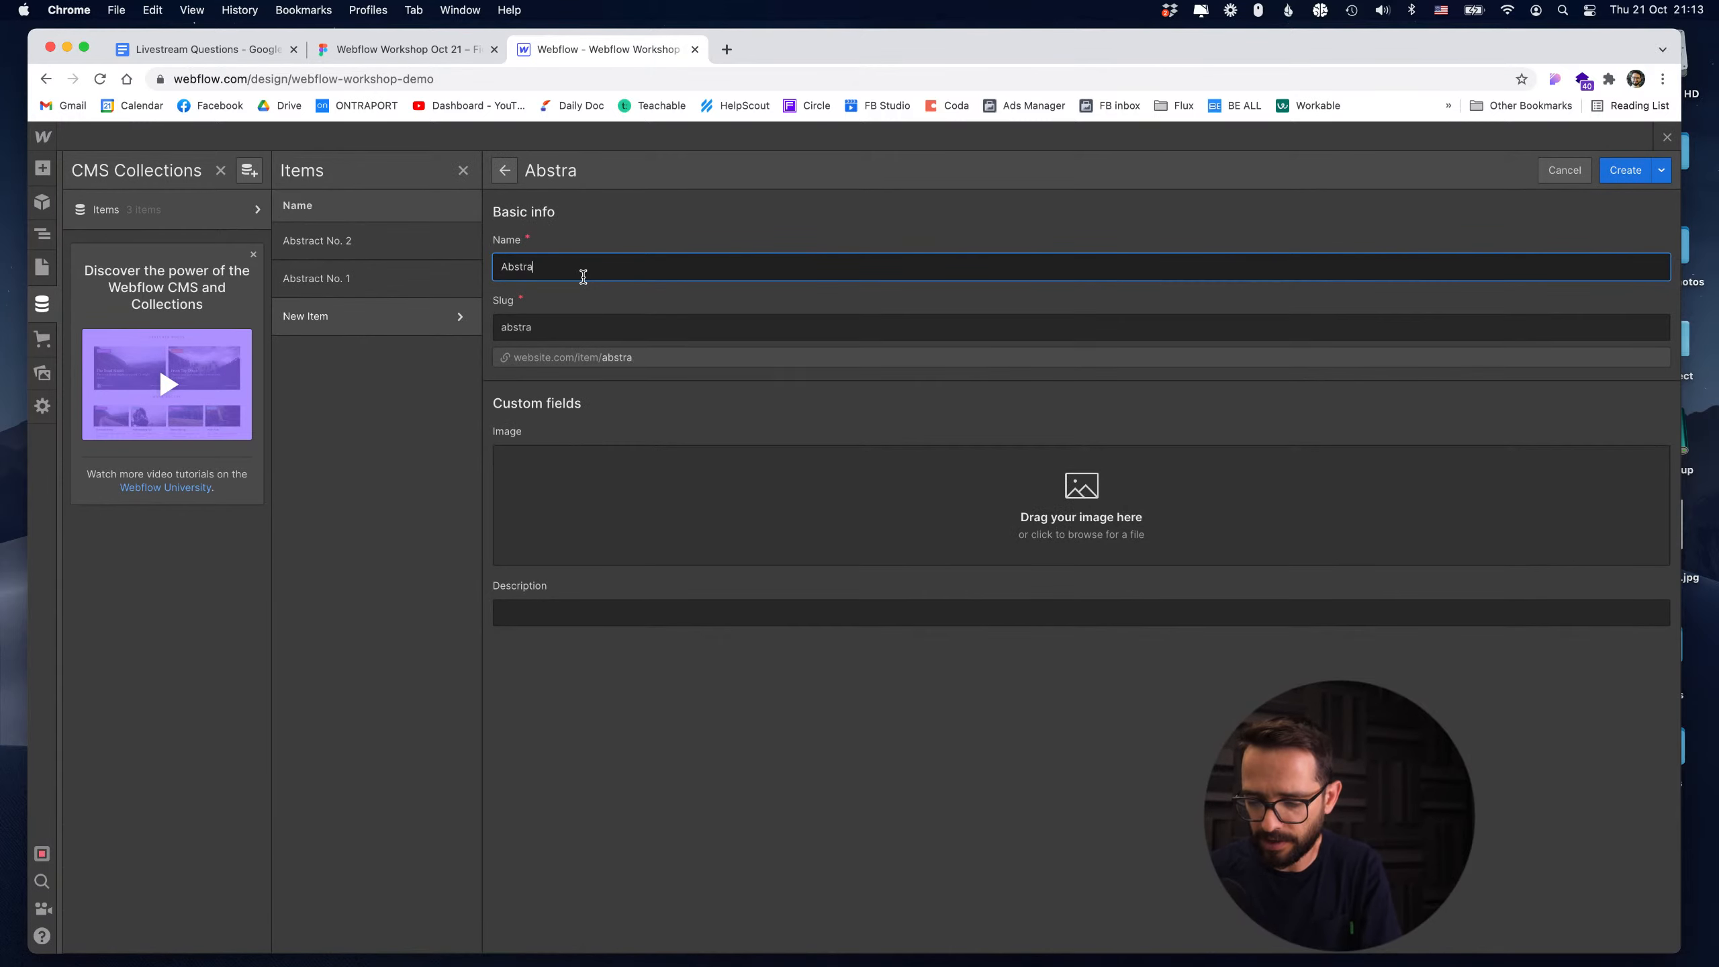
text(ct No)
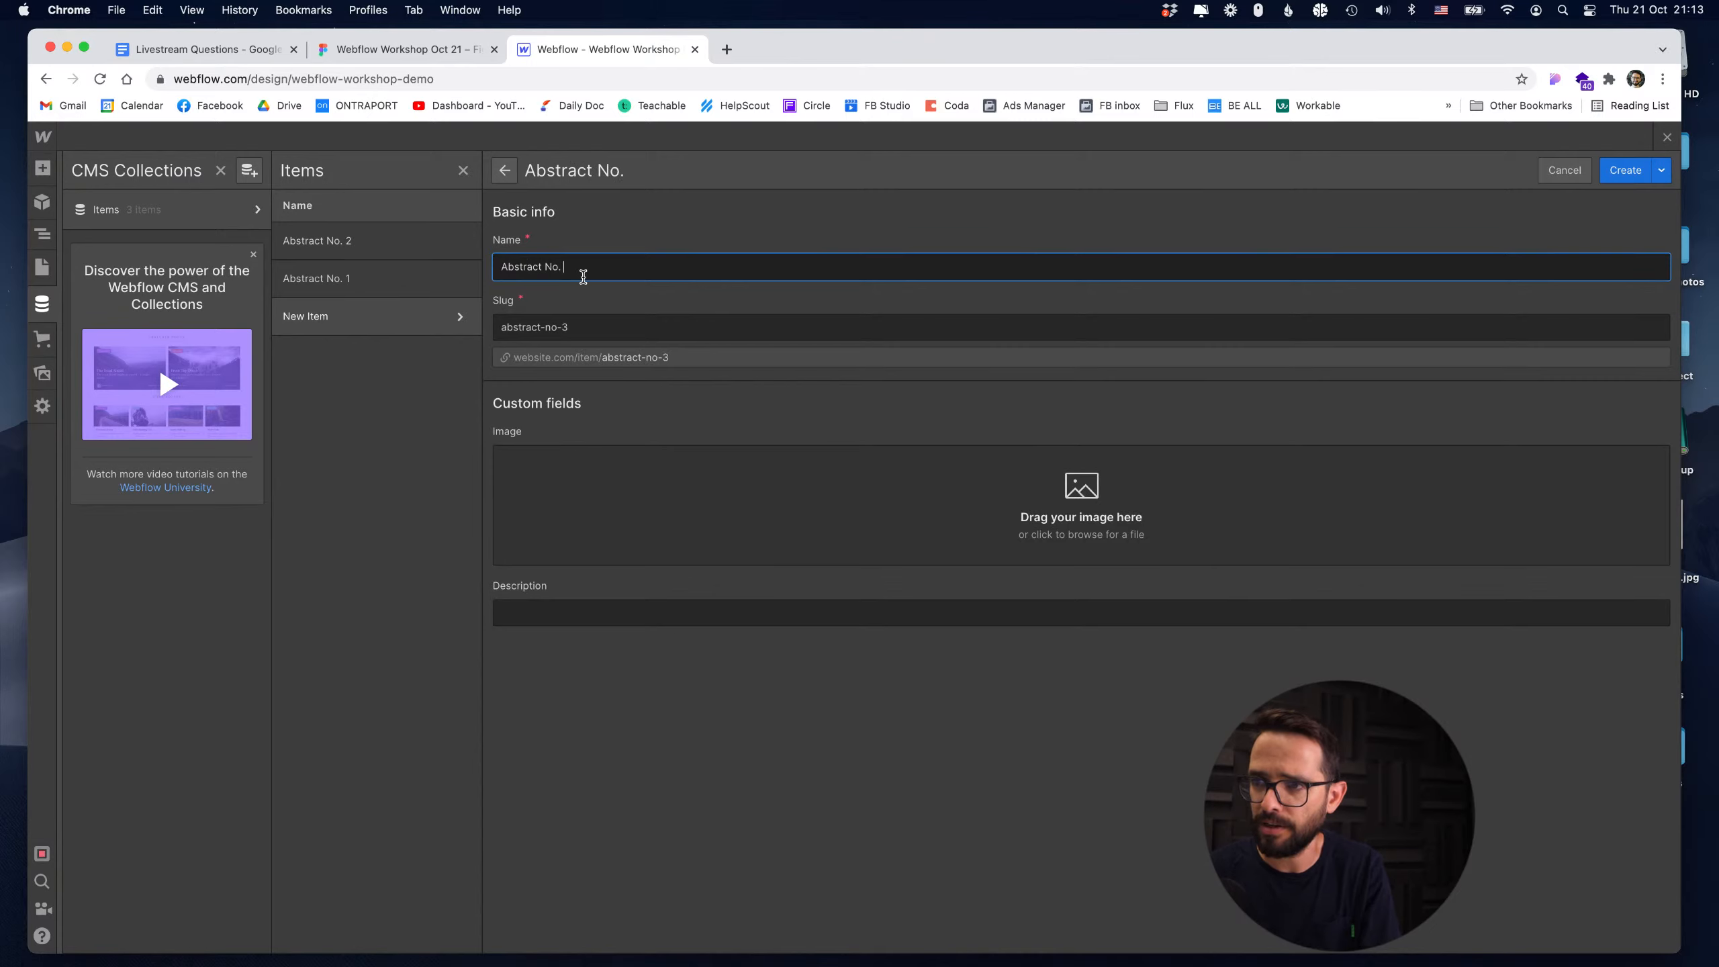
text(. 3)
click(1081, 496)
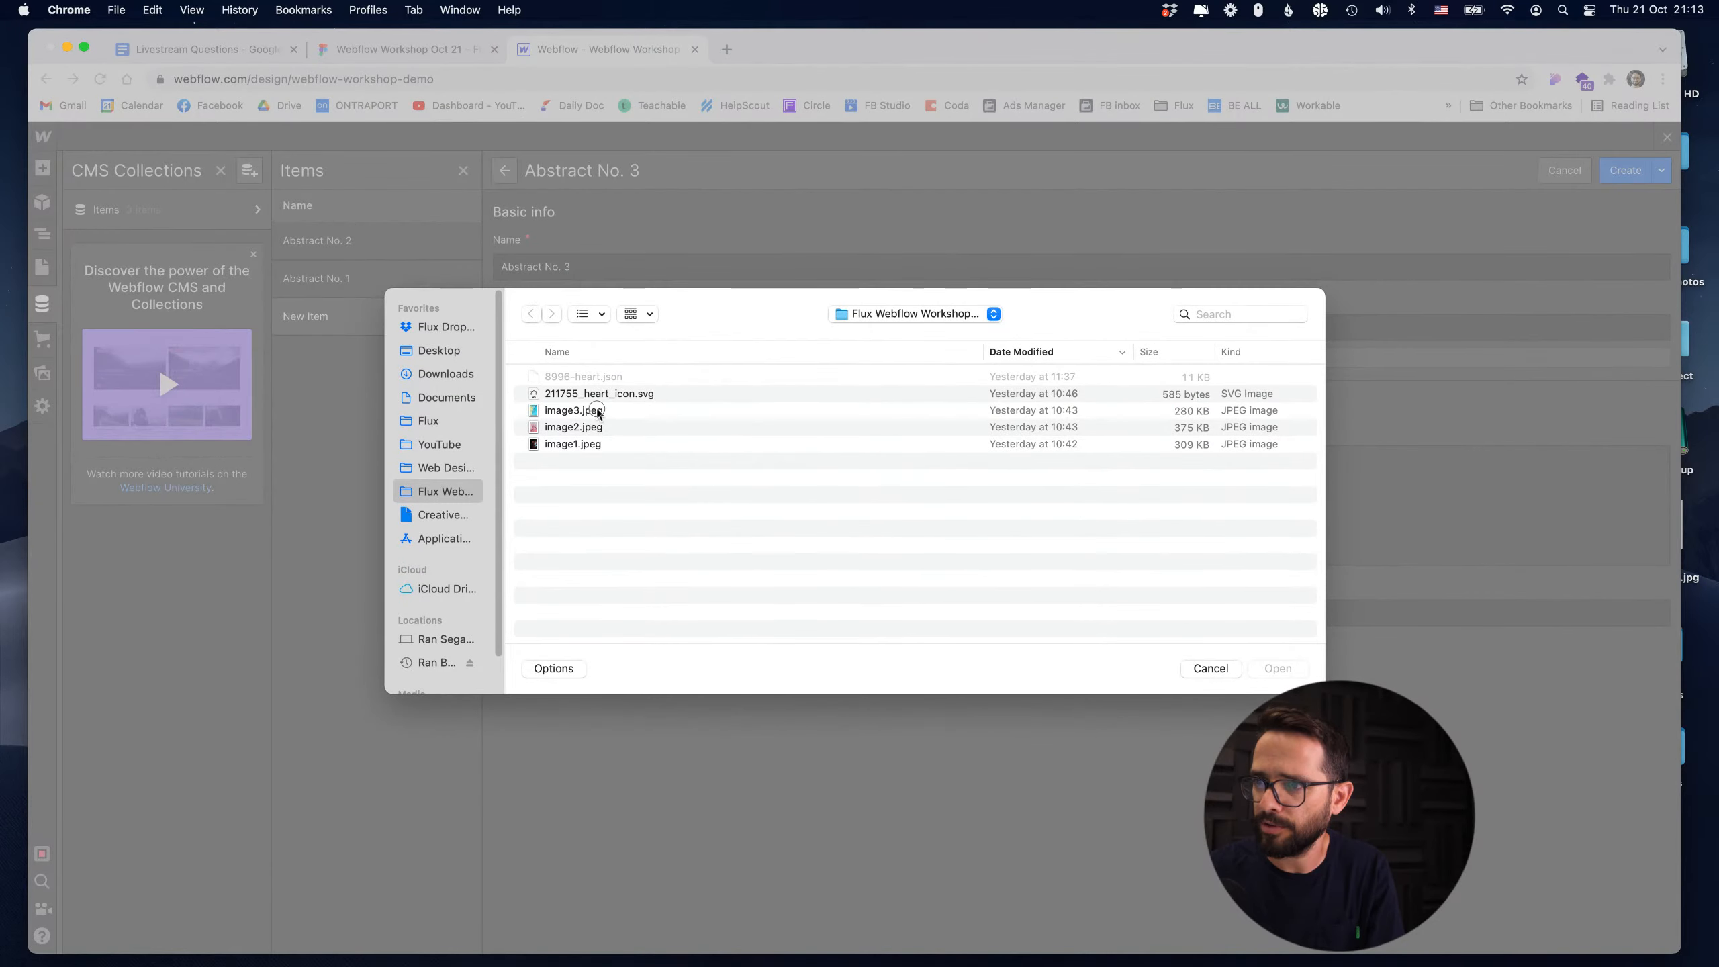
double_click(598, 416)
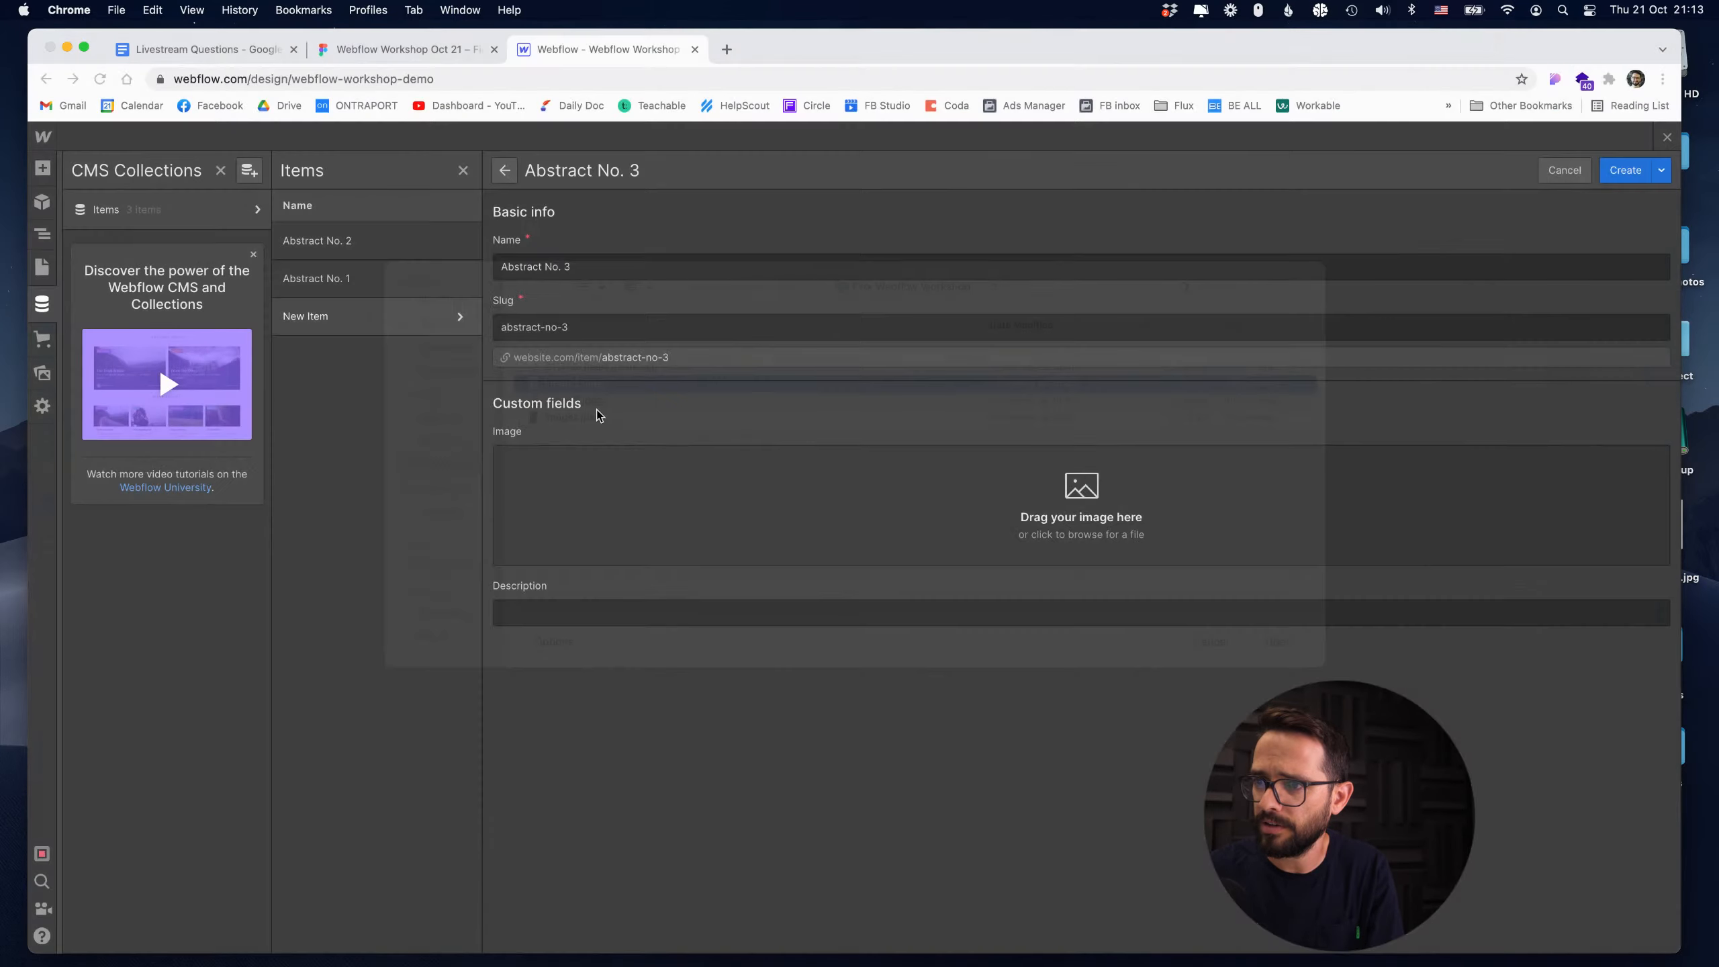
Describe the third item as "This is my lastest", create it and return to the page design.
click(567, 587)
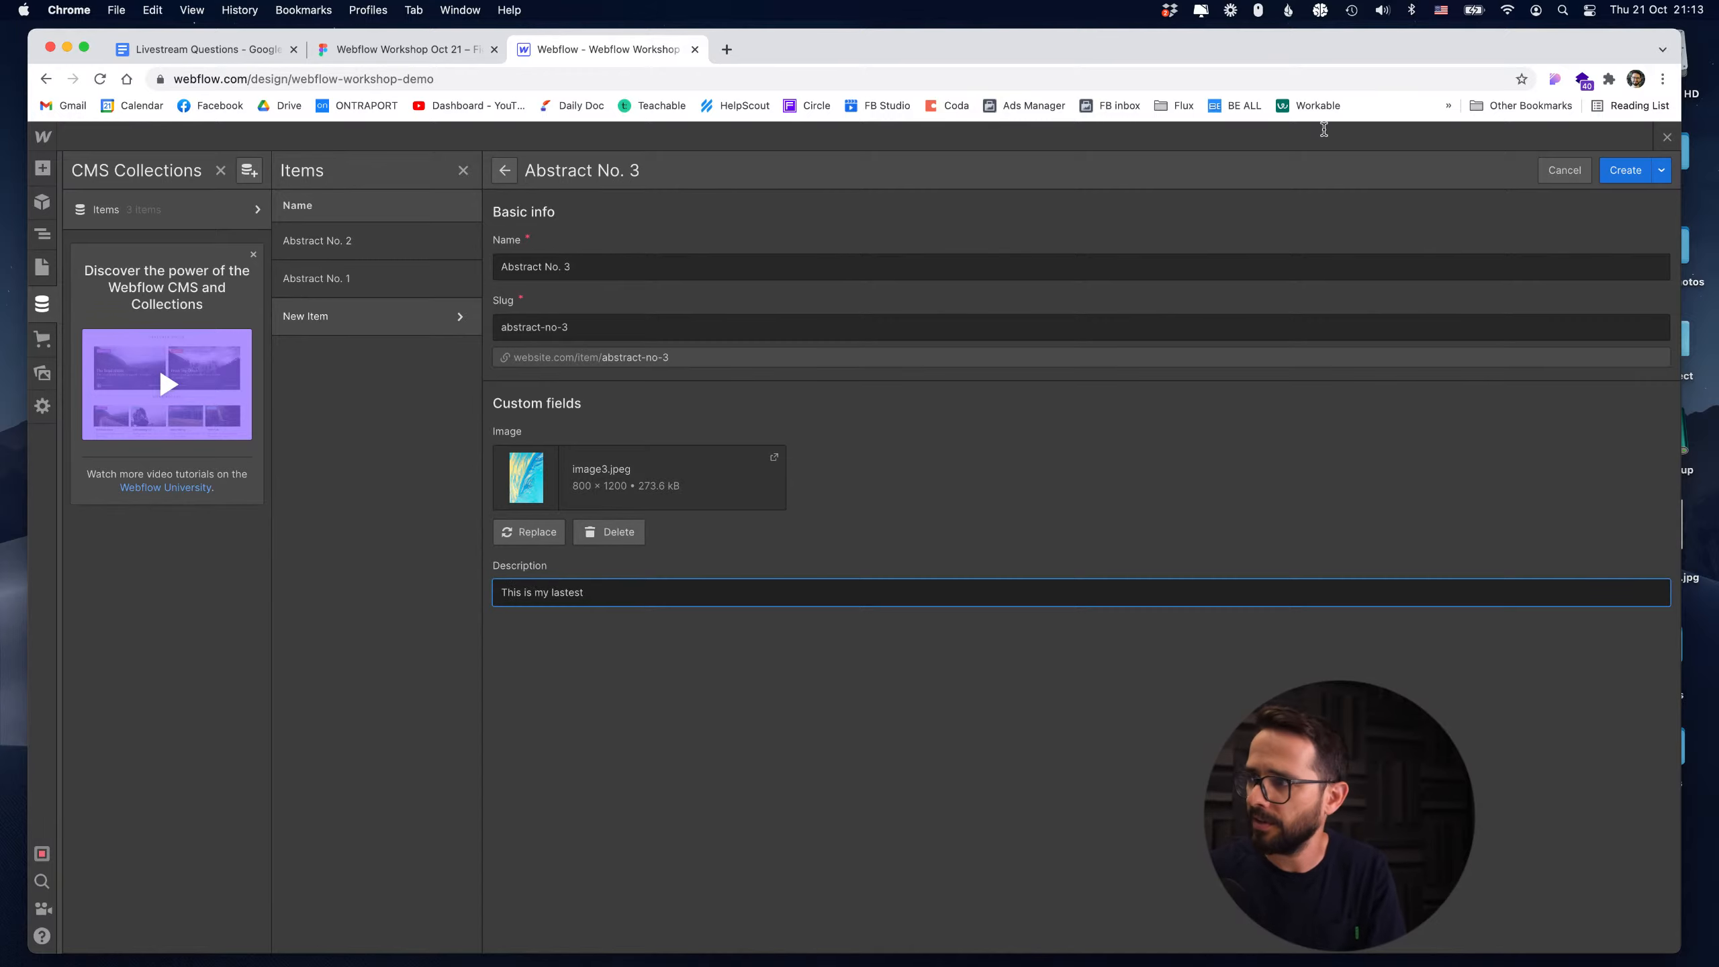
click(1625, 170)
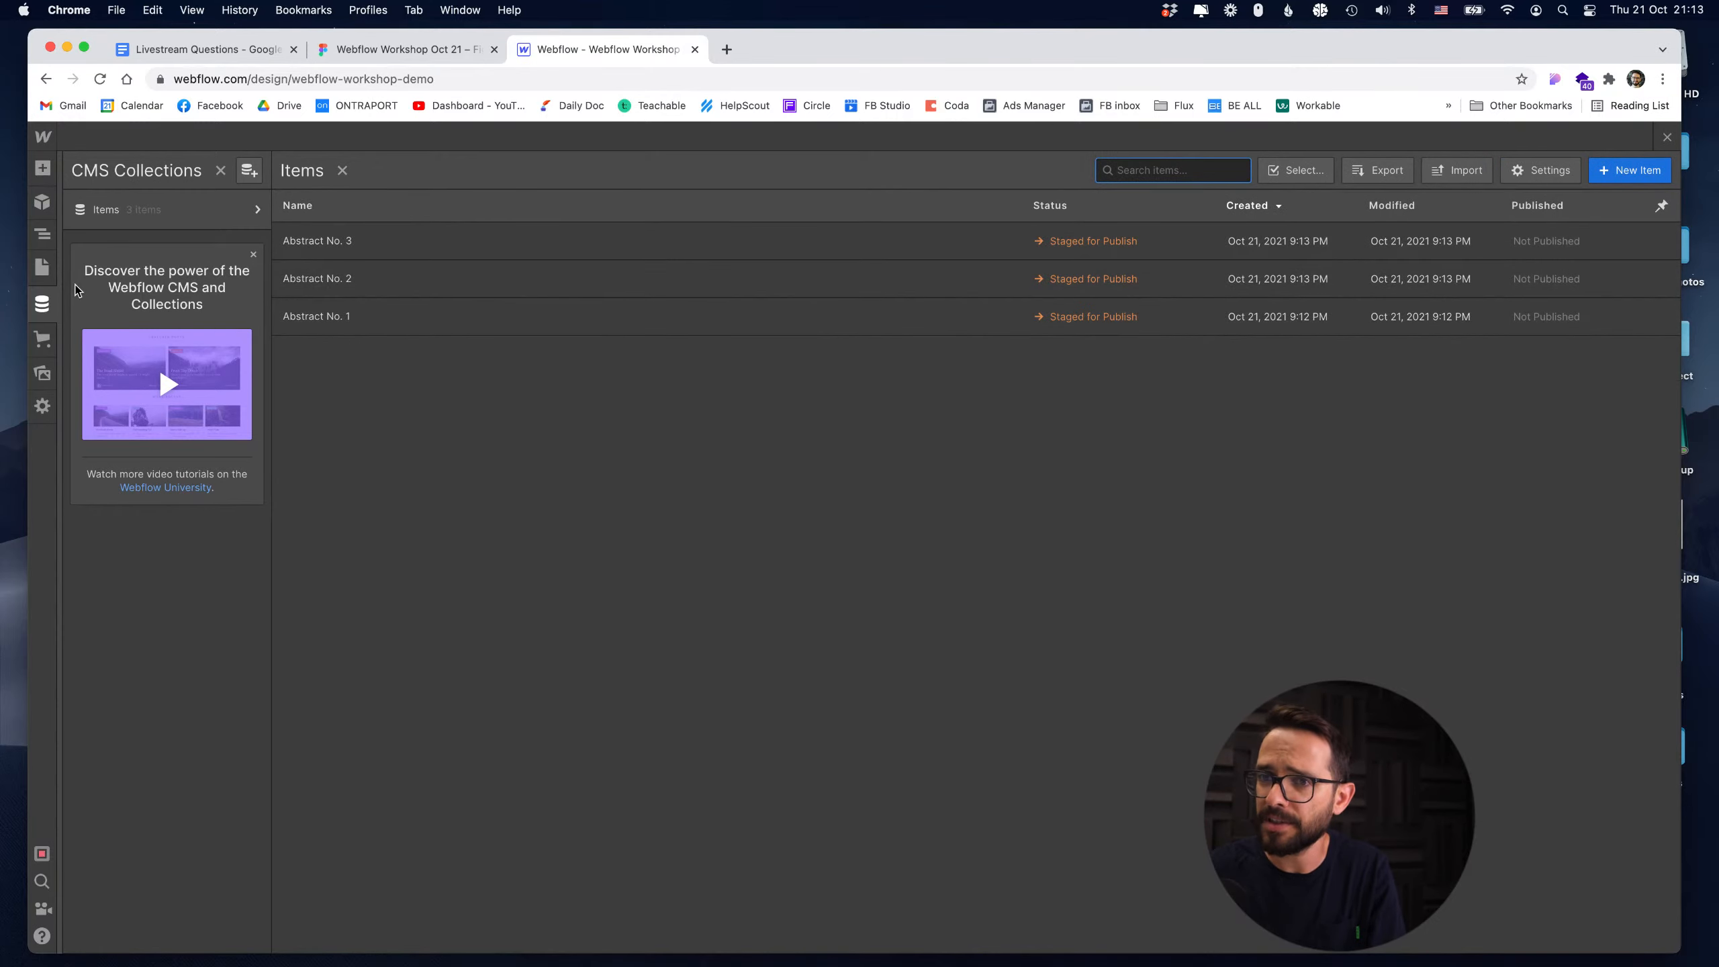
click(53, 301)
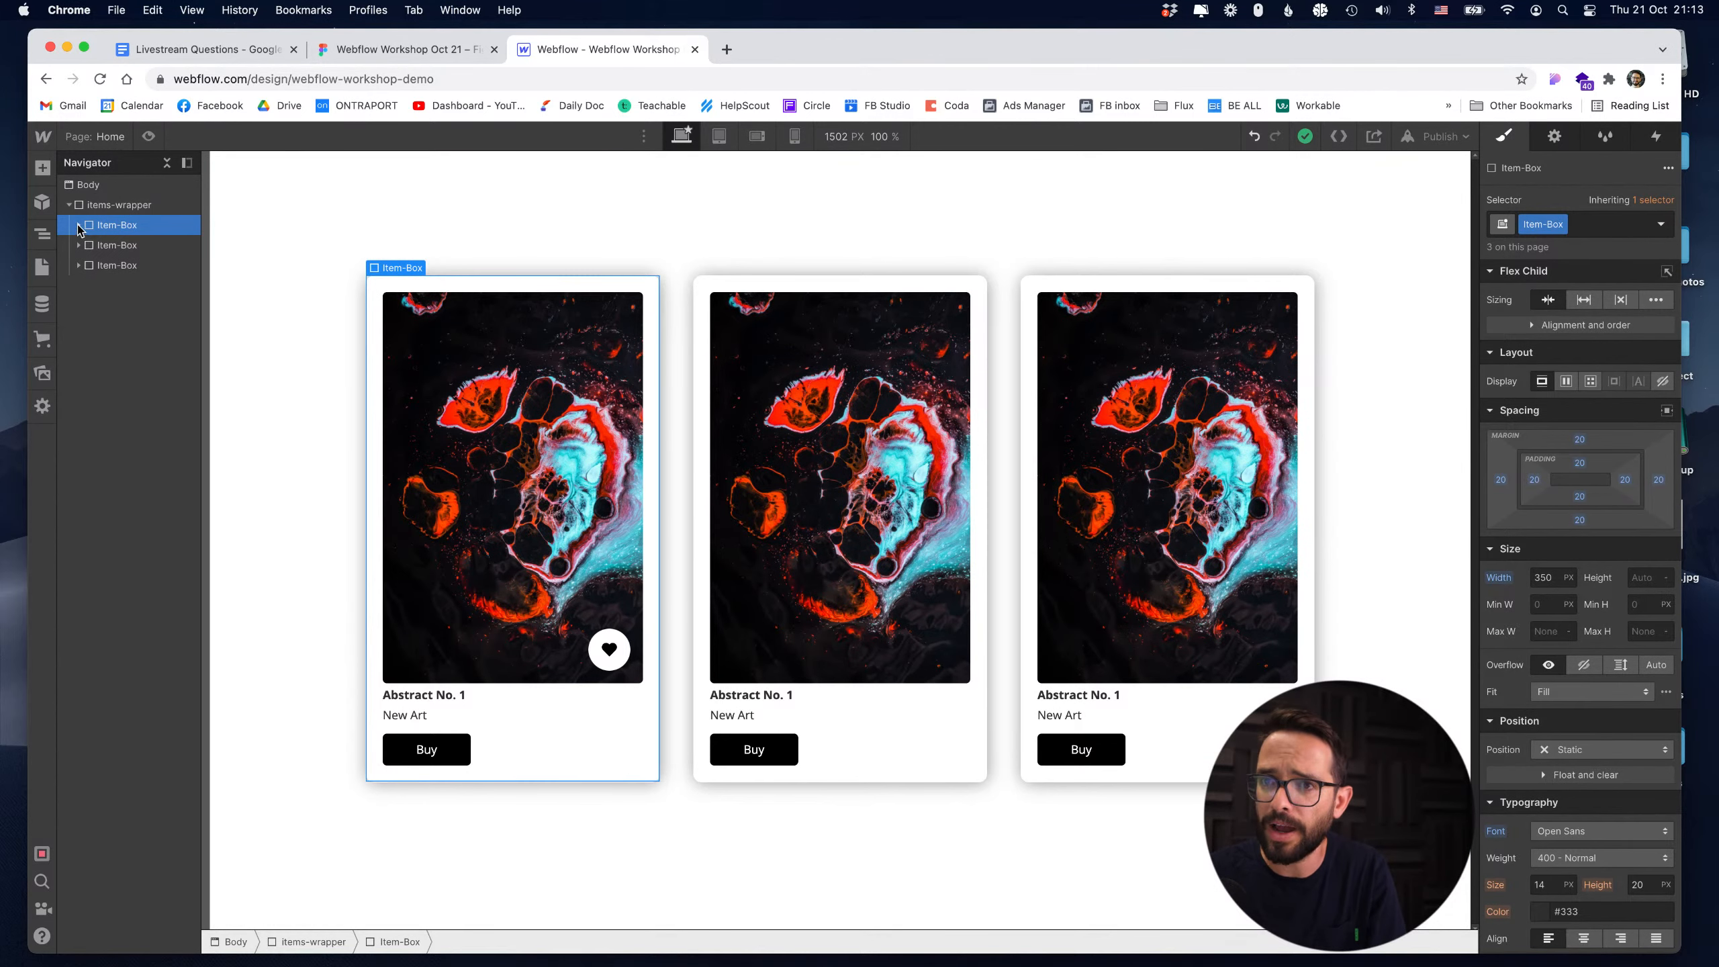
Add a Collection List above items-wrapper in the page body and set its source to the Items collection.
click(41, 168)
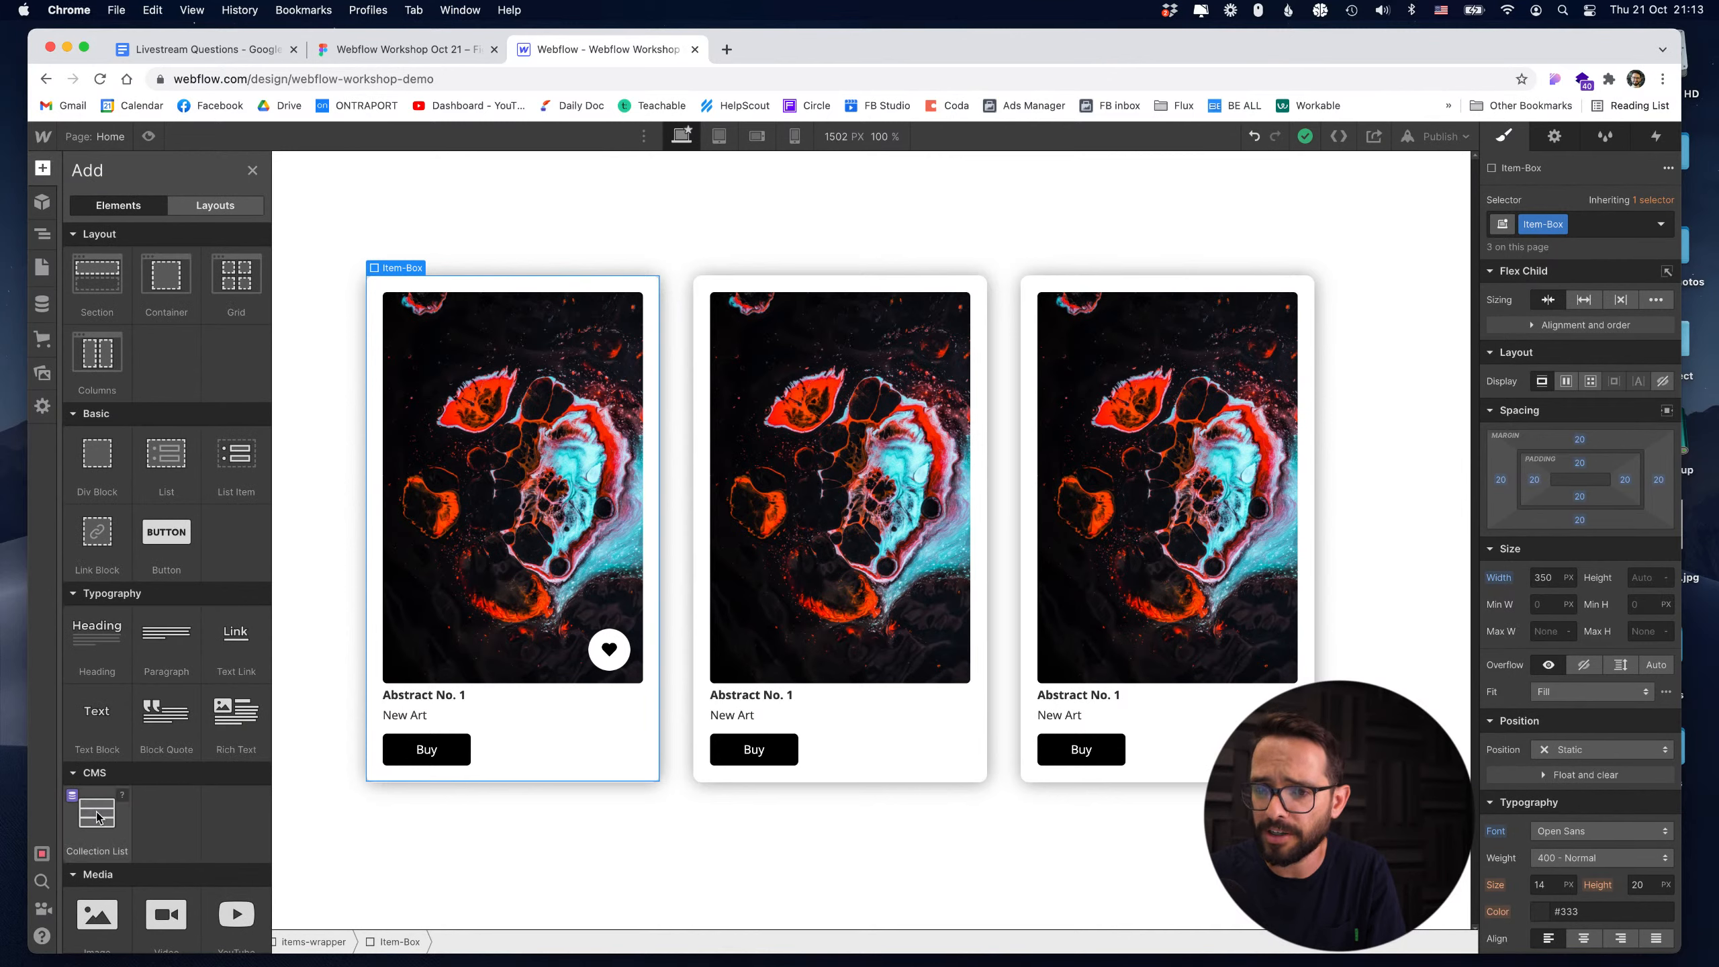
drag(95, 820, 137, 210)
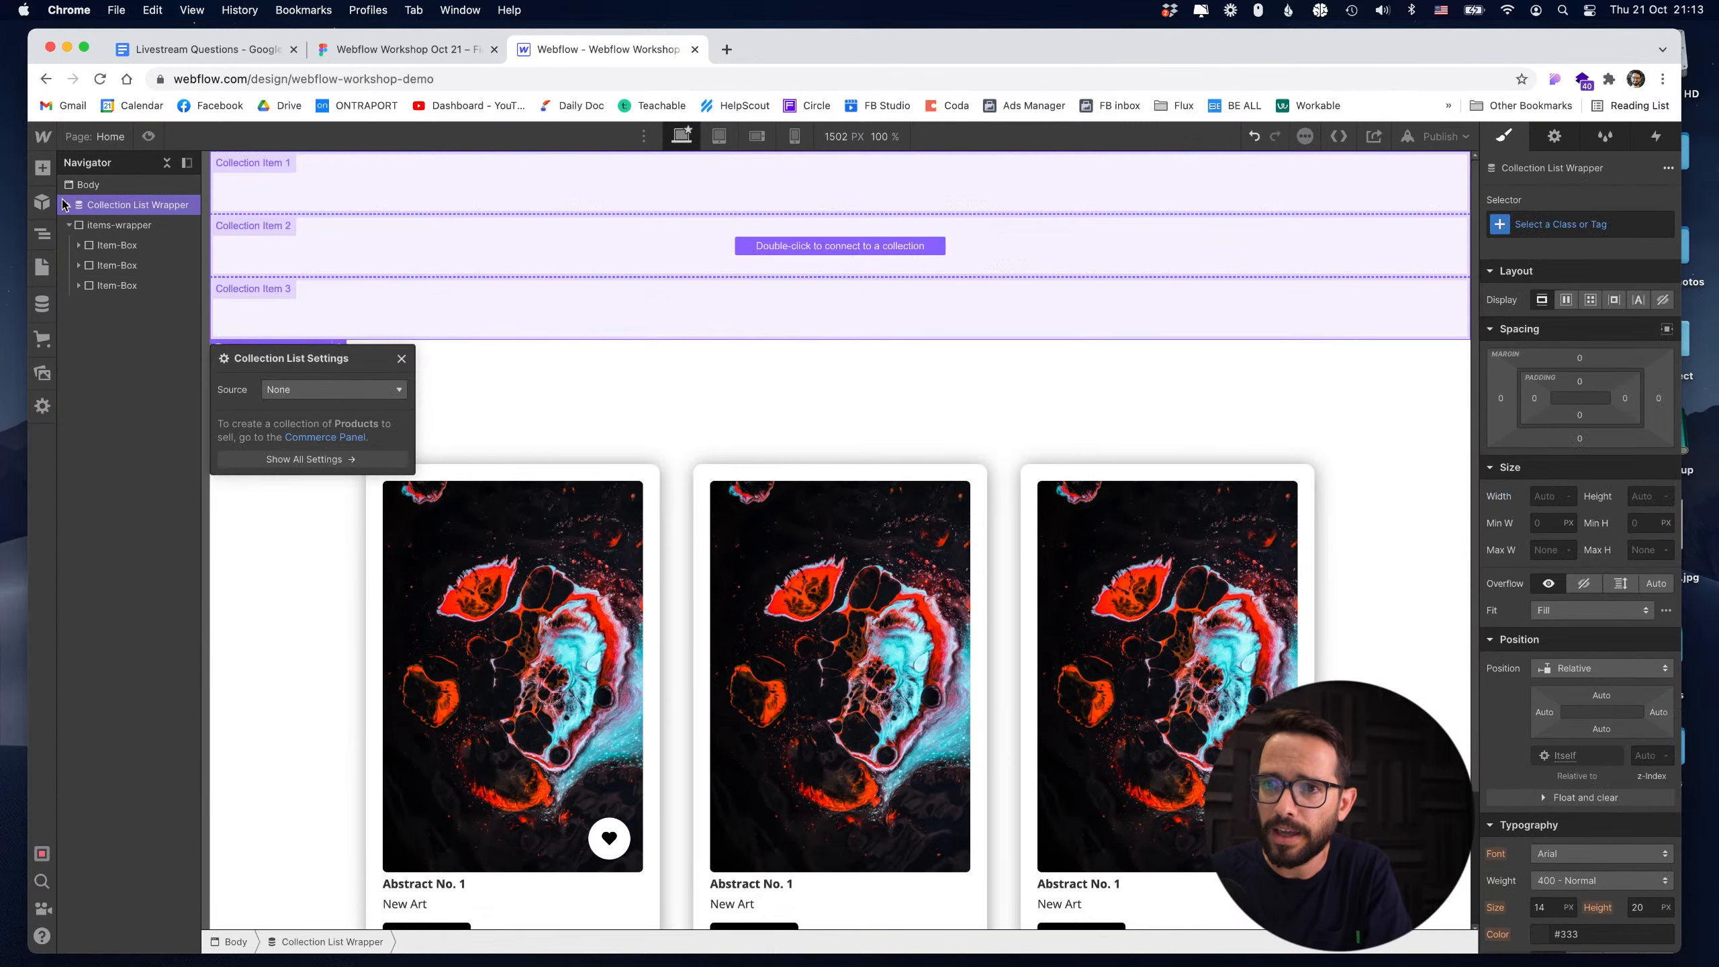
drag(283, 361, 321, 216)
click(322, 245)
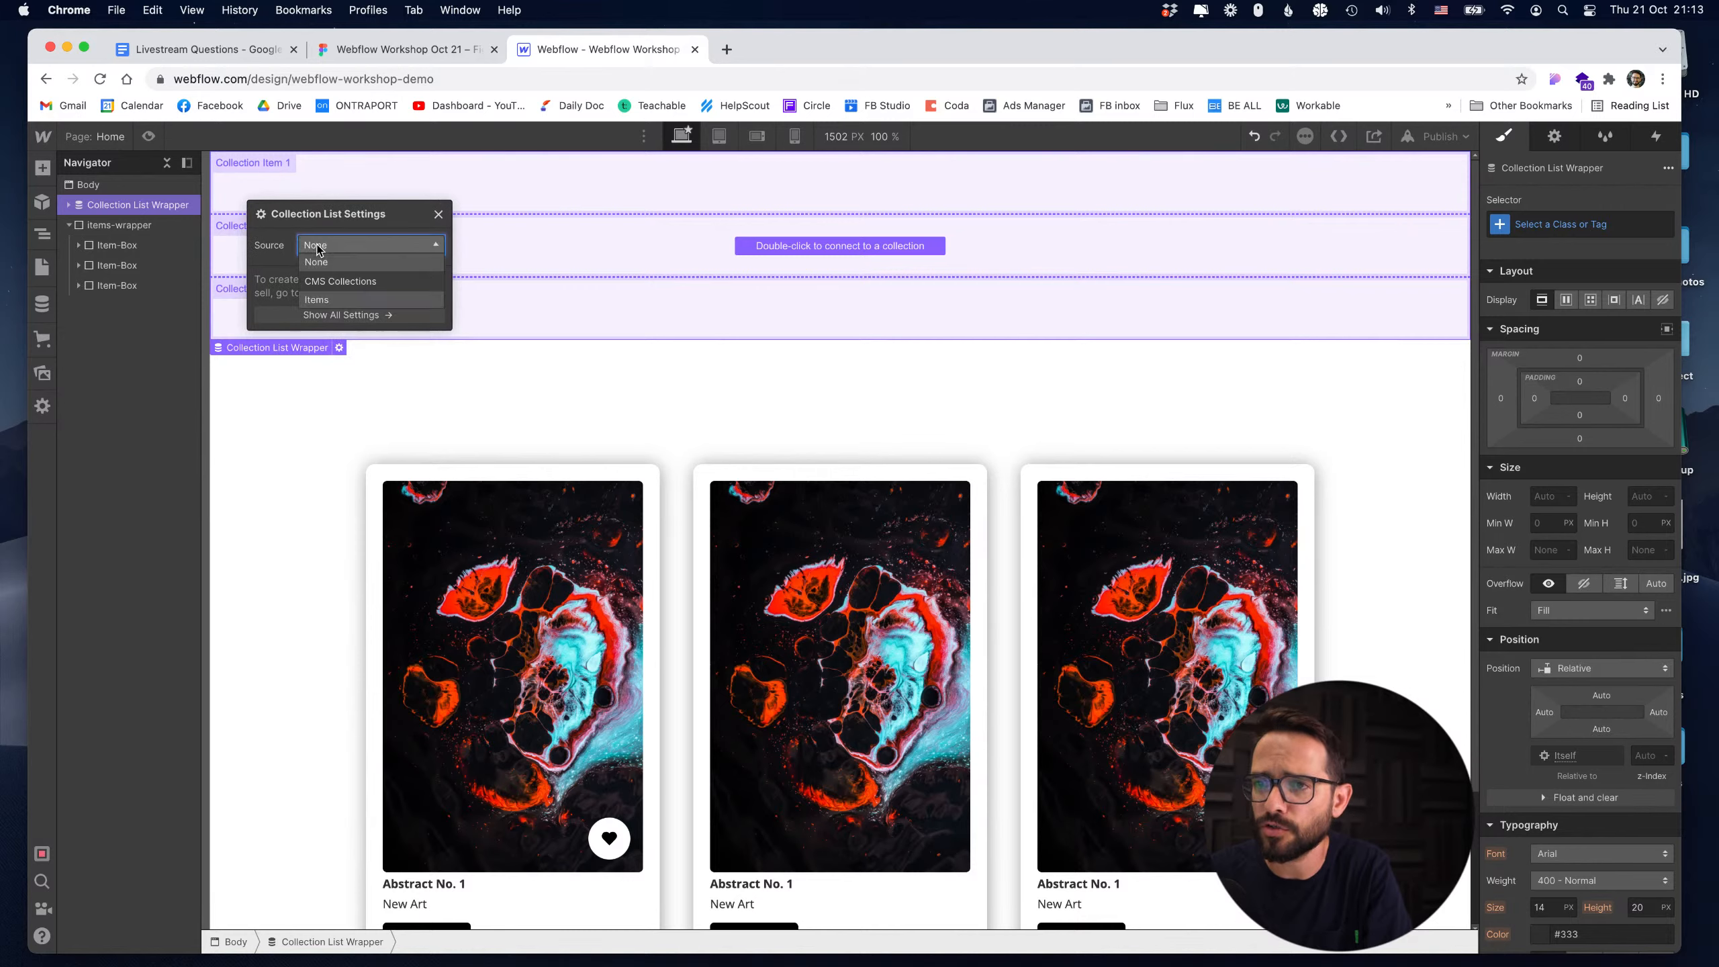
click(316, 299)
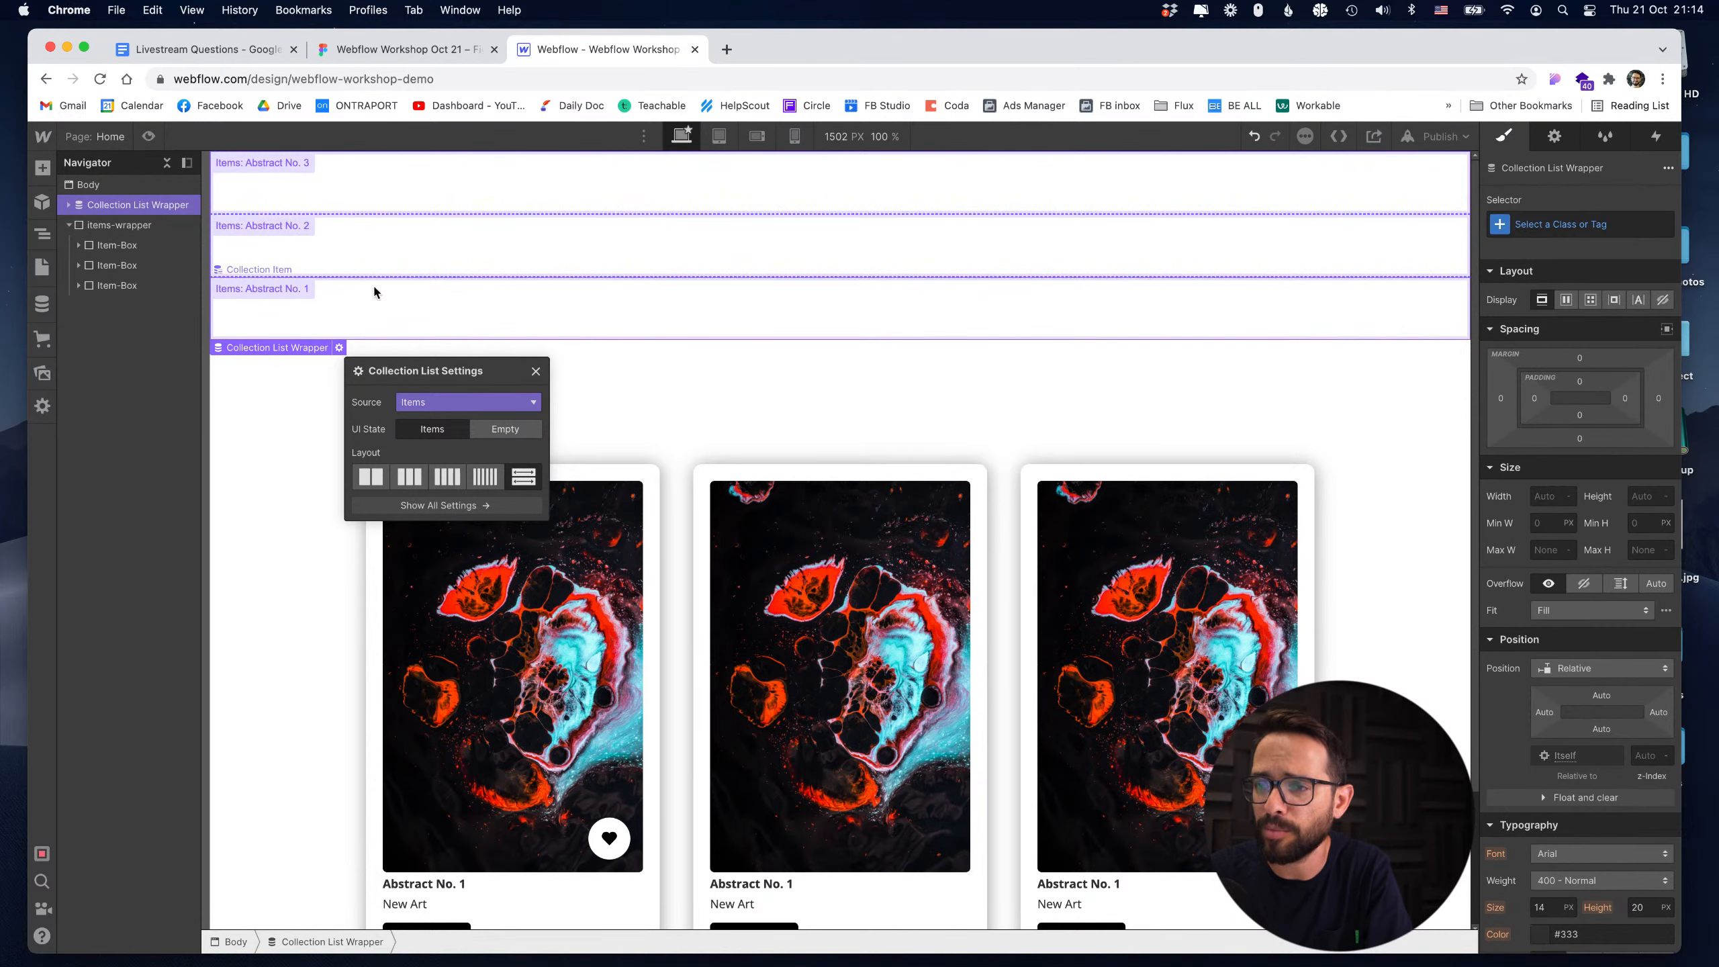
click(535, 370)
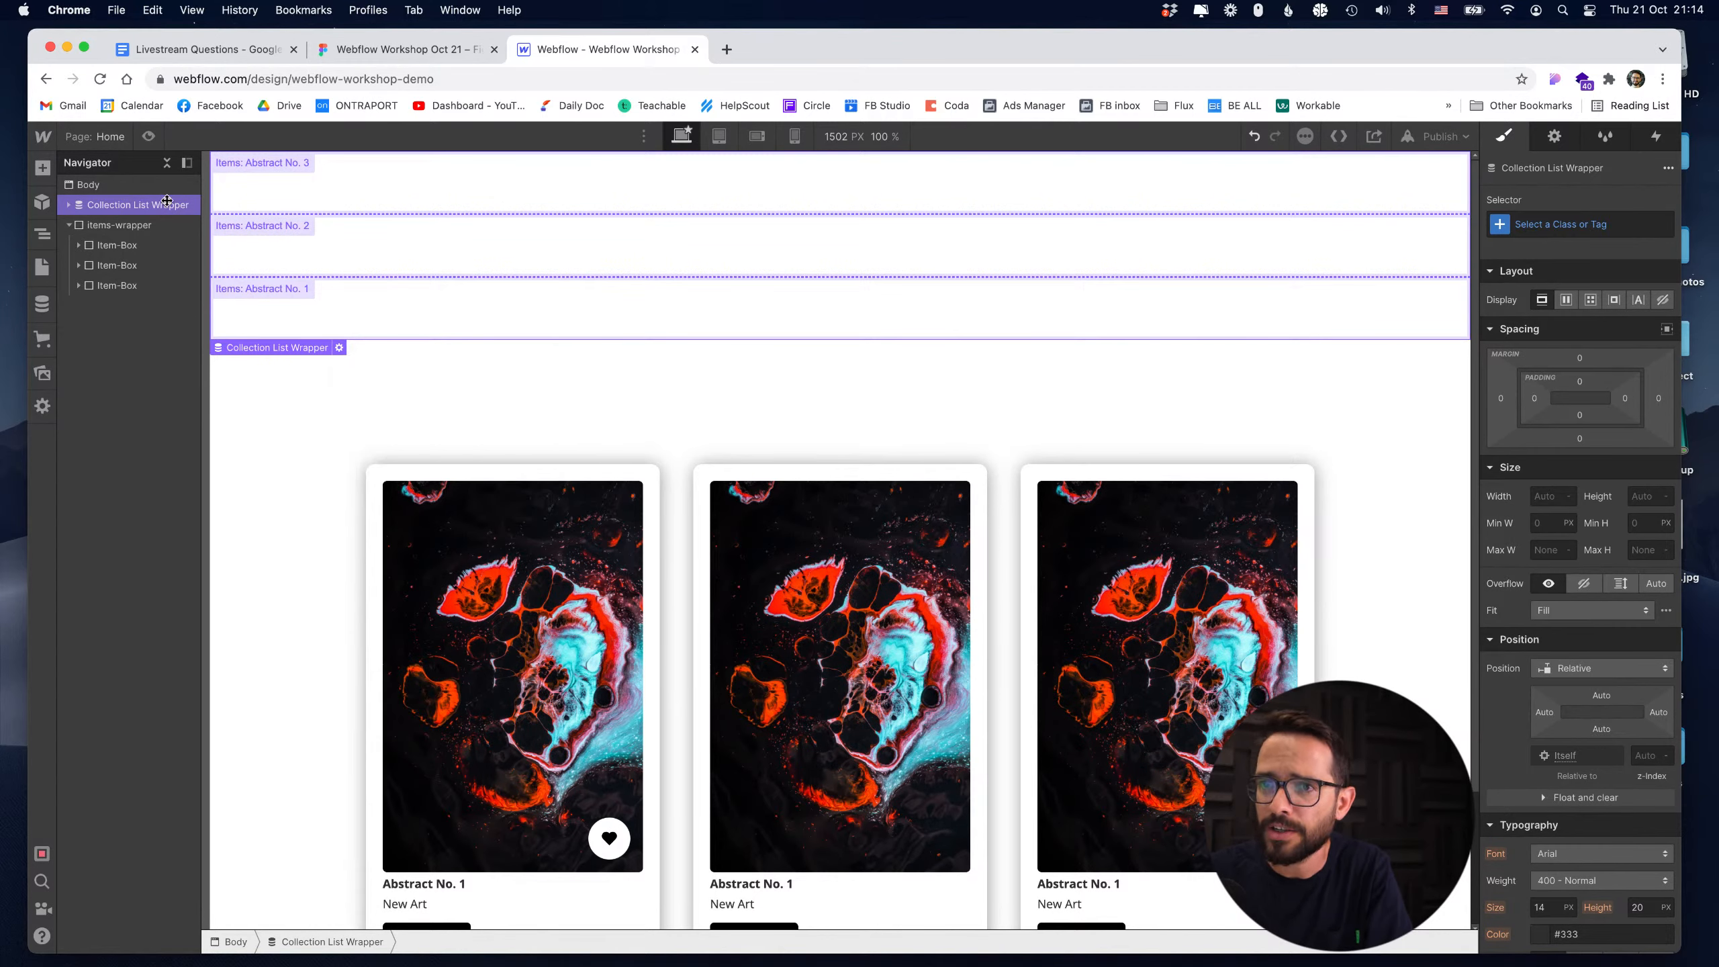
Apply the existing Item-Box class to the Collection Item inside the new collection list.
click(68, 205)
click(78, 225)
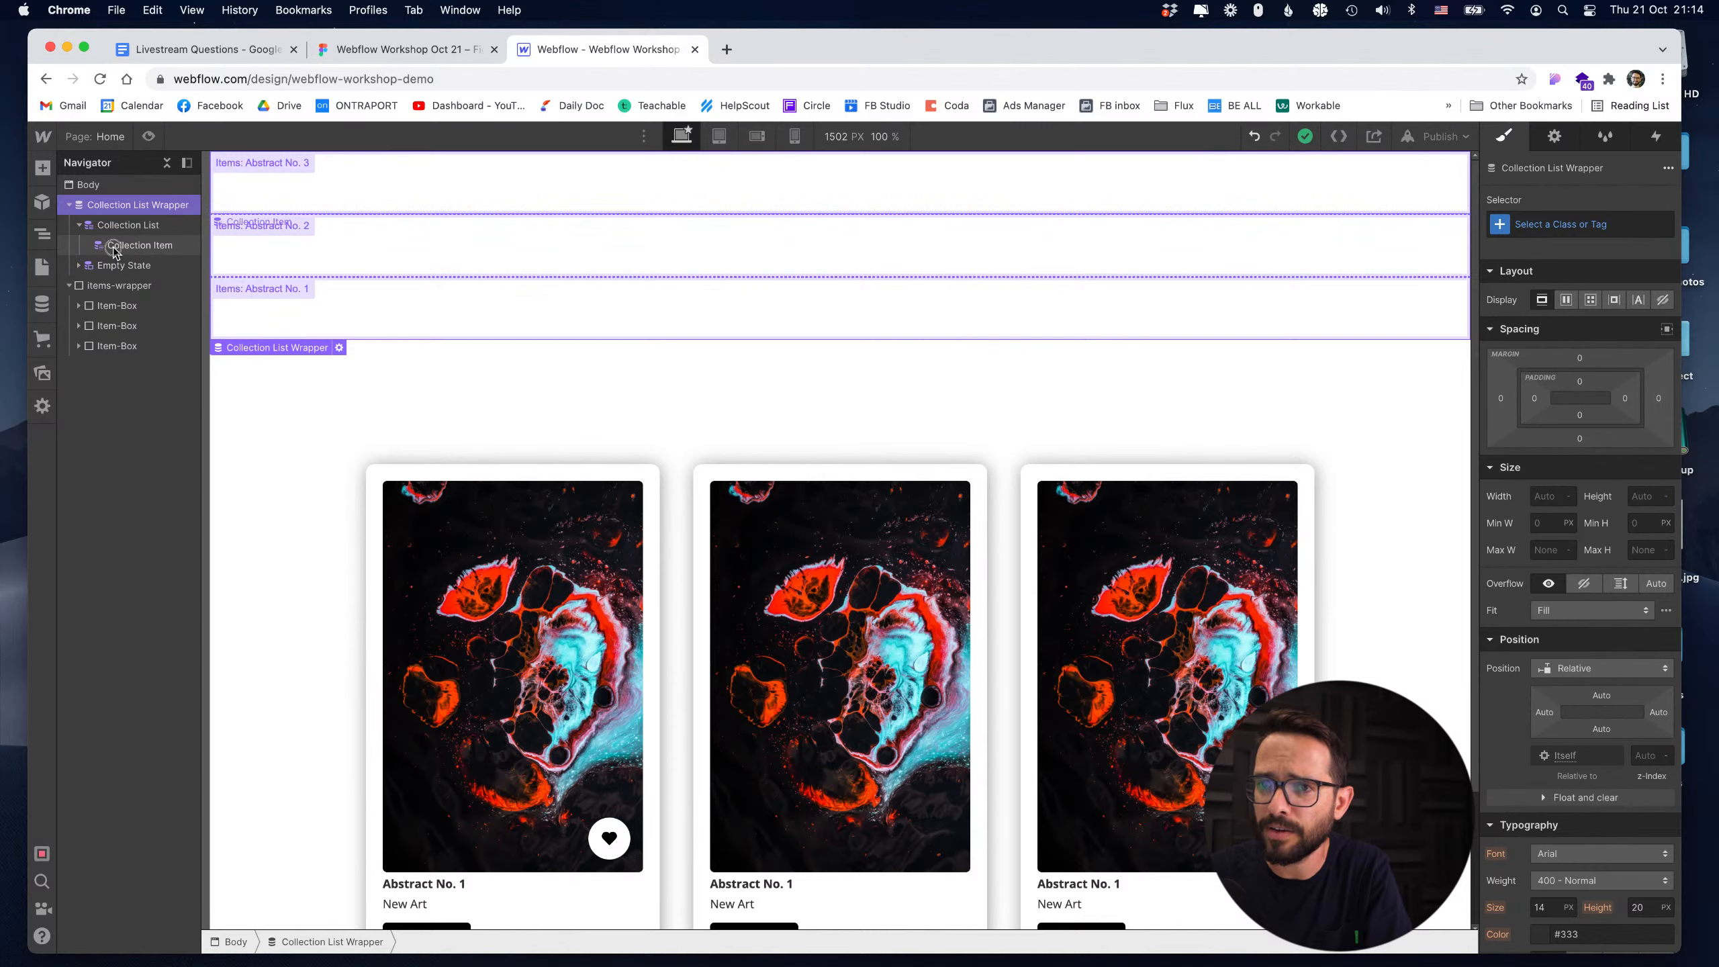
click(150, 250)
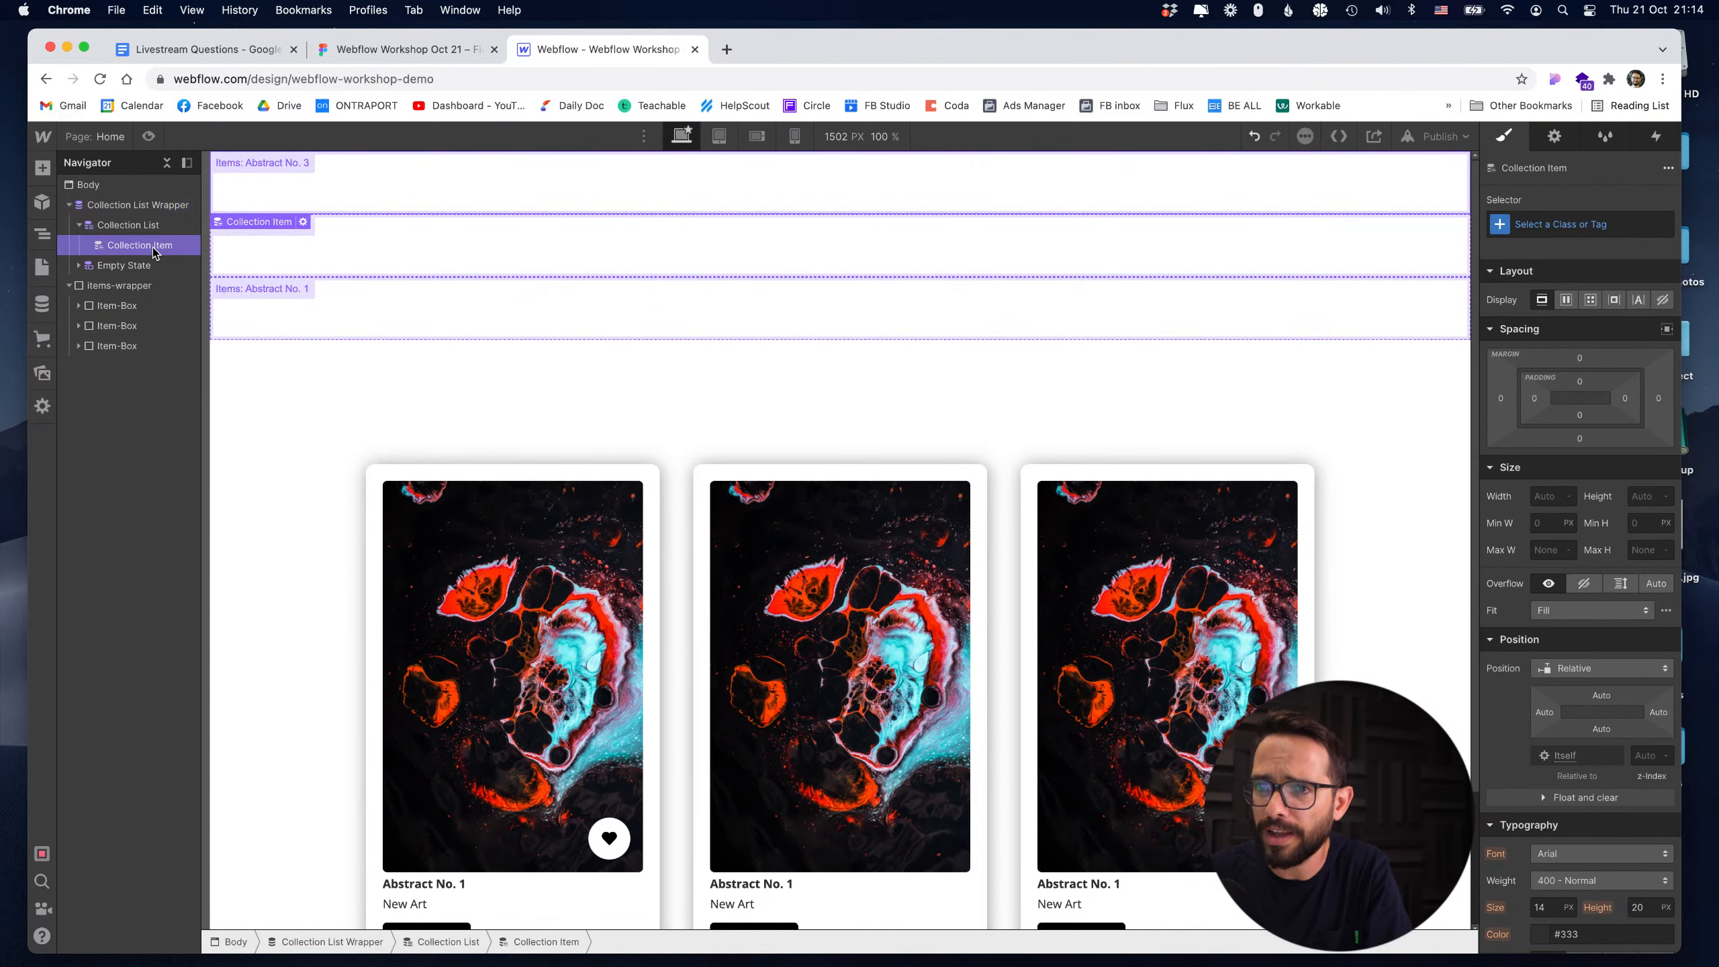
click(128, 226)
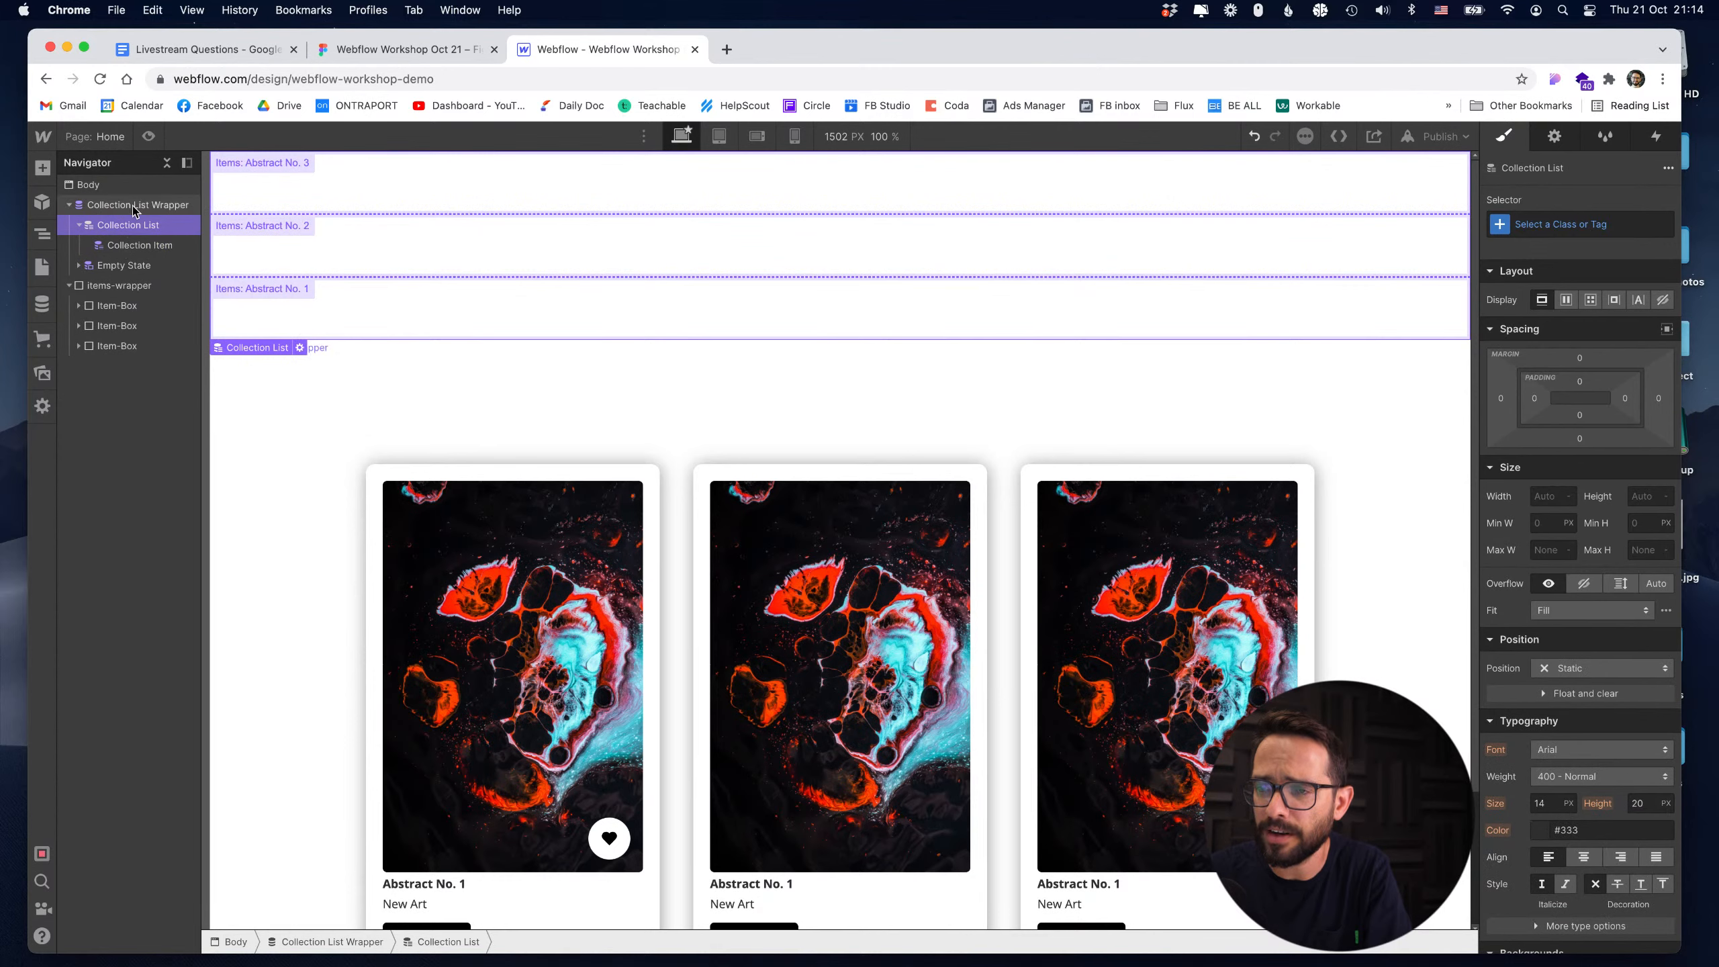
click(138, 249)
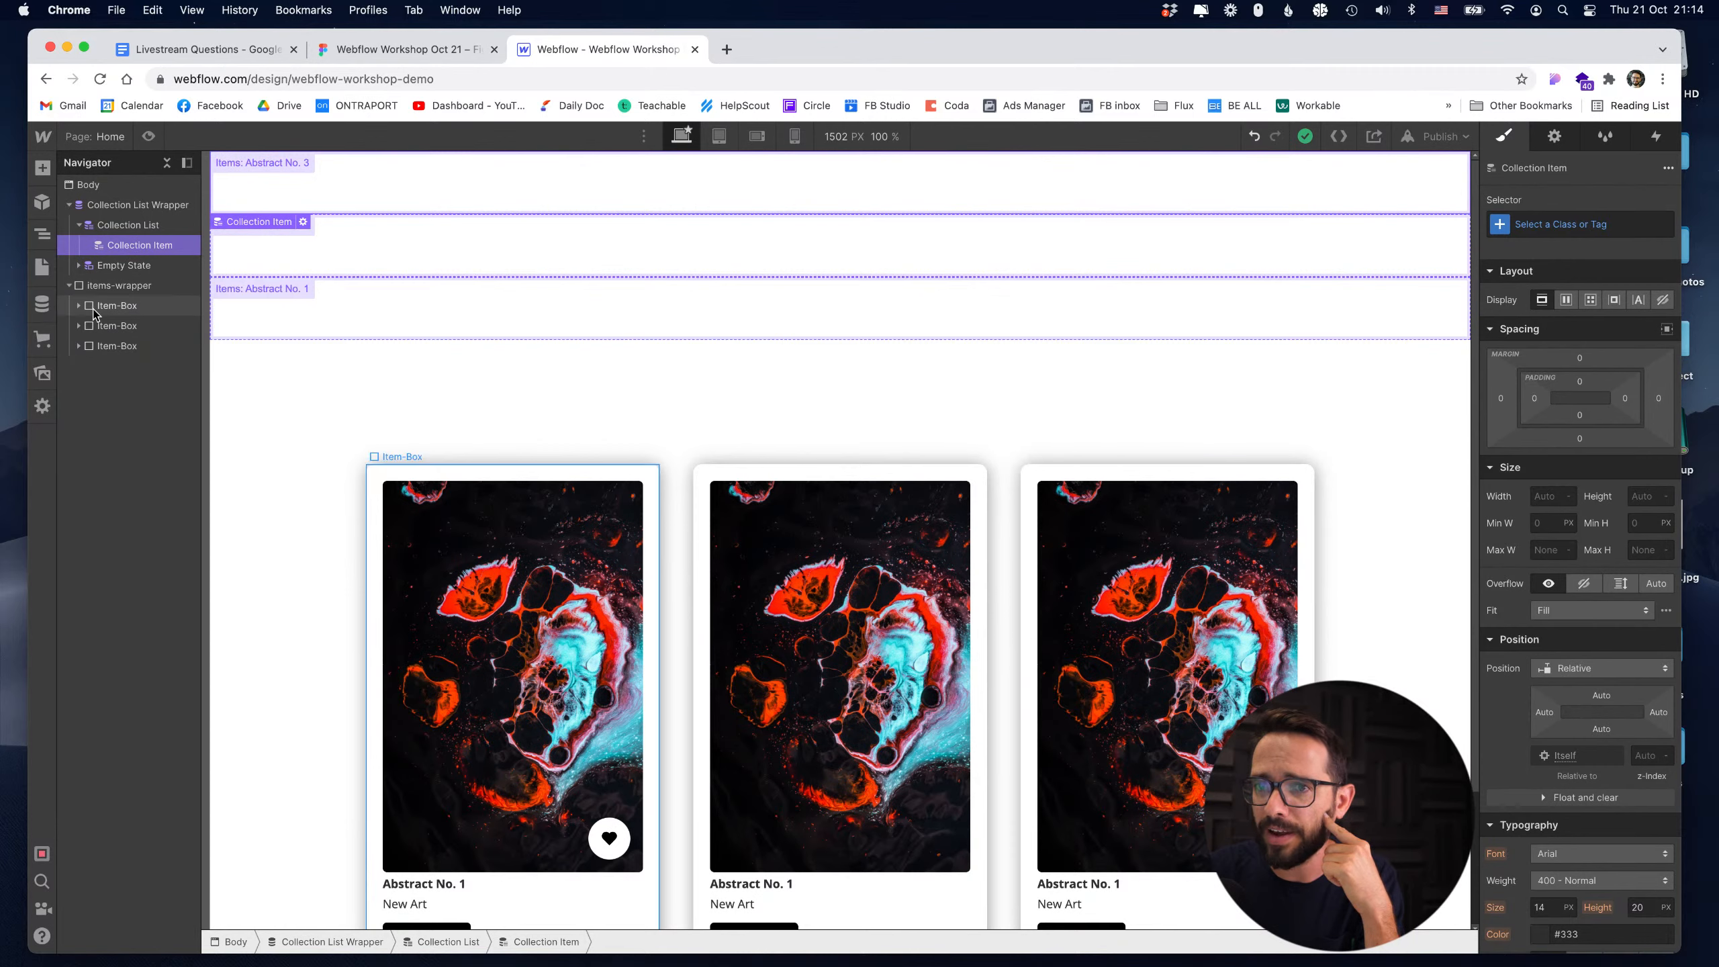
click(115, 308)
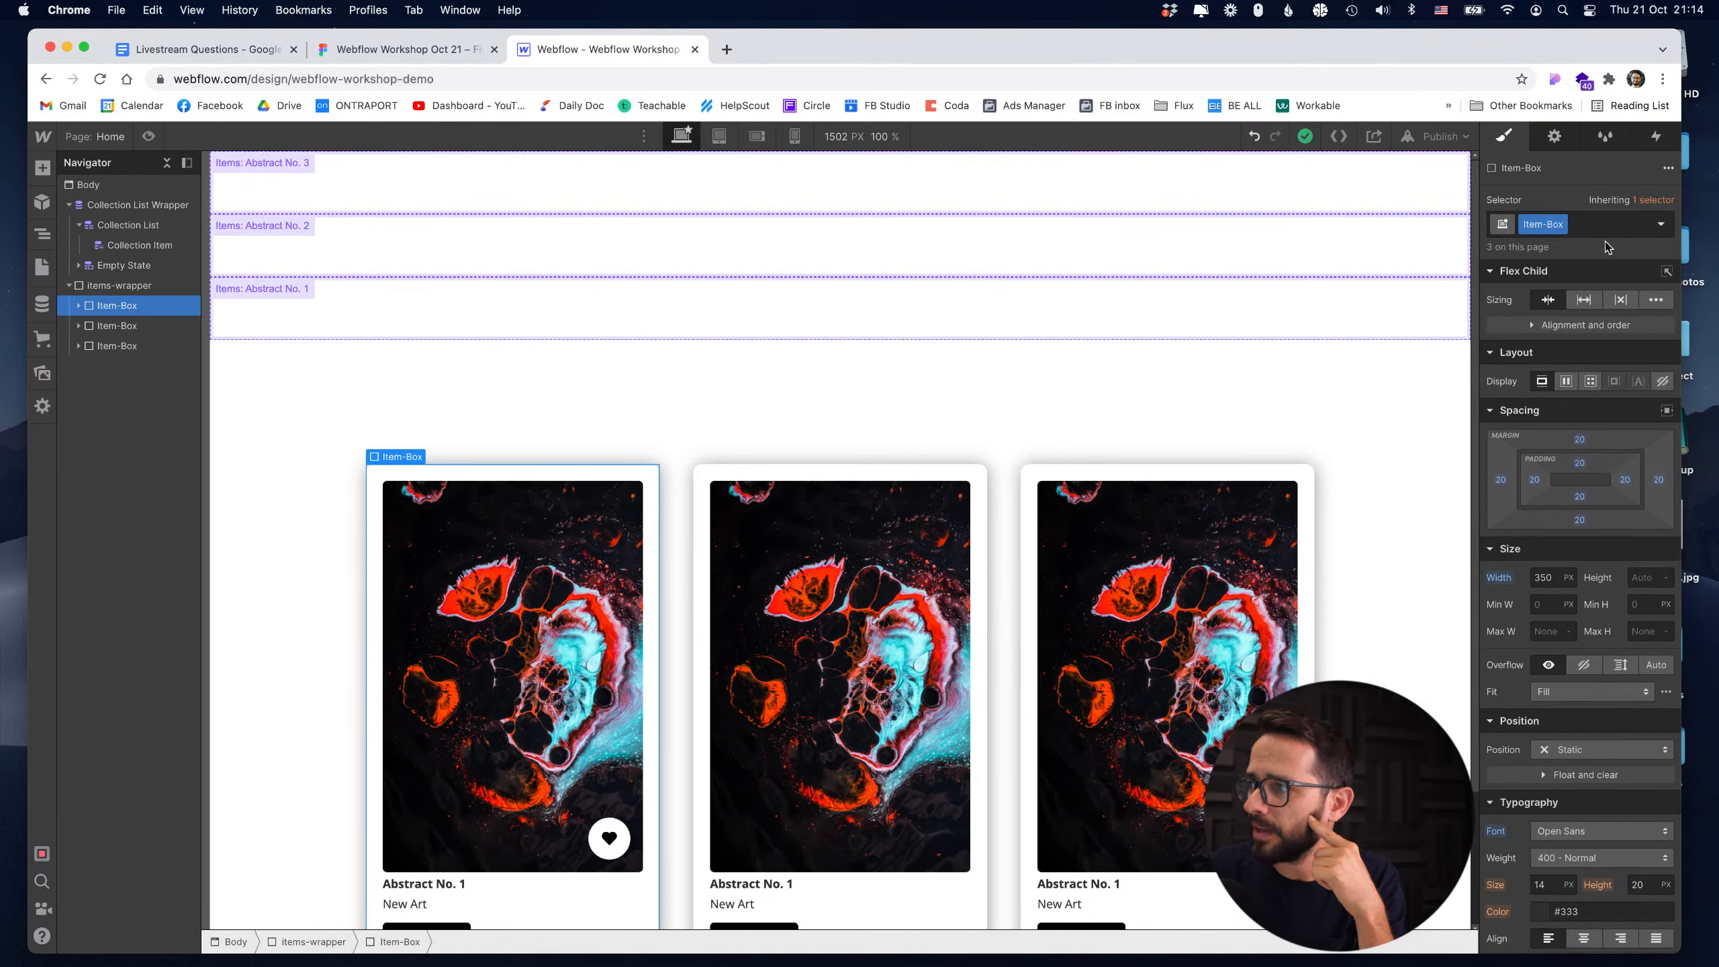
click(152, 245)
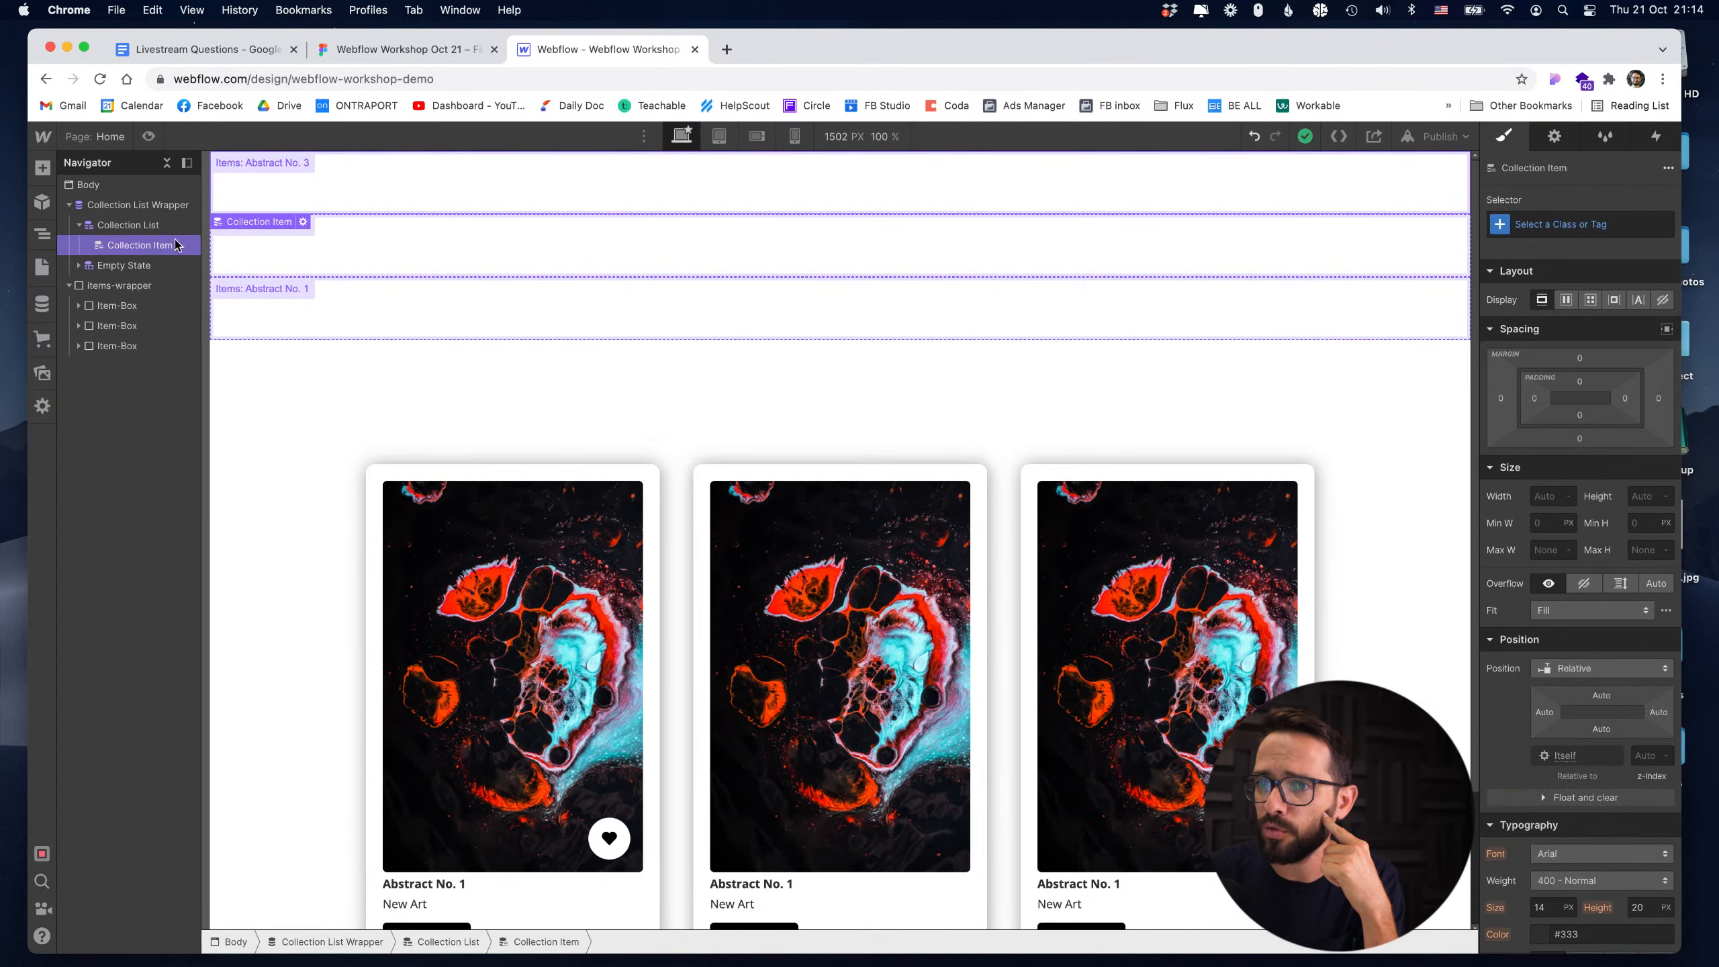
click(1548, 224)
text(ite)
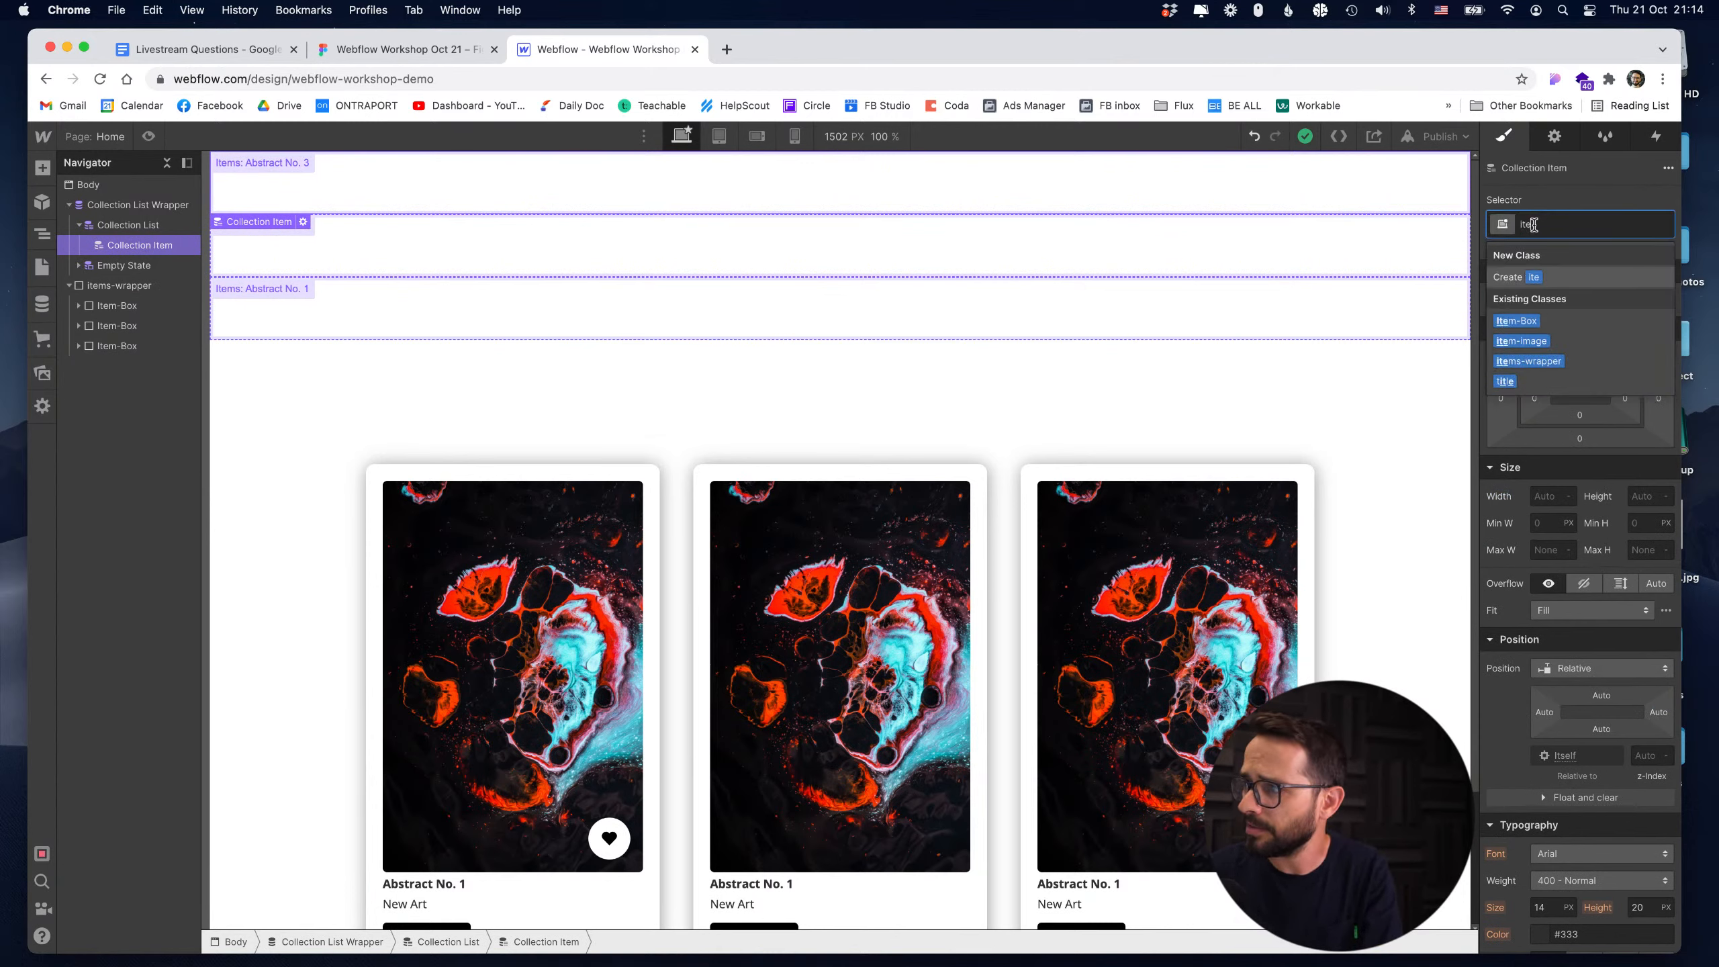
click(1568, 321)
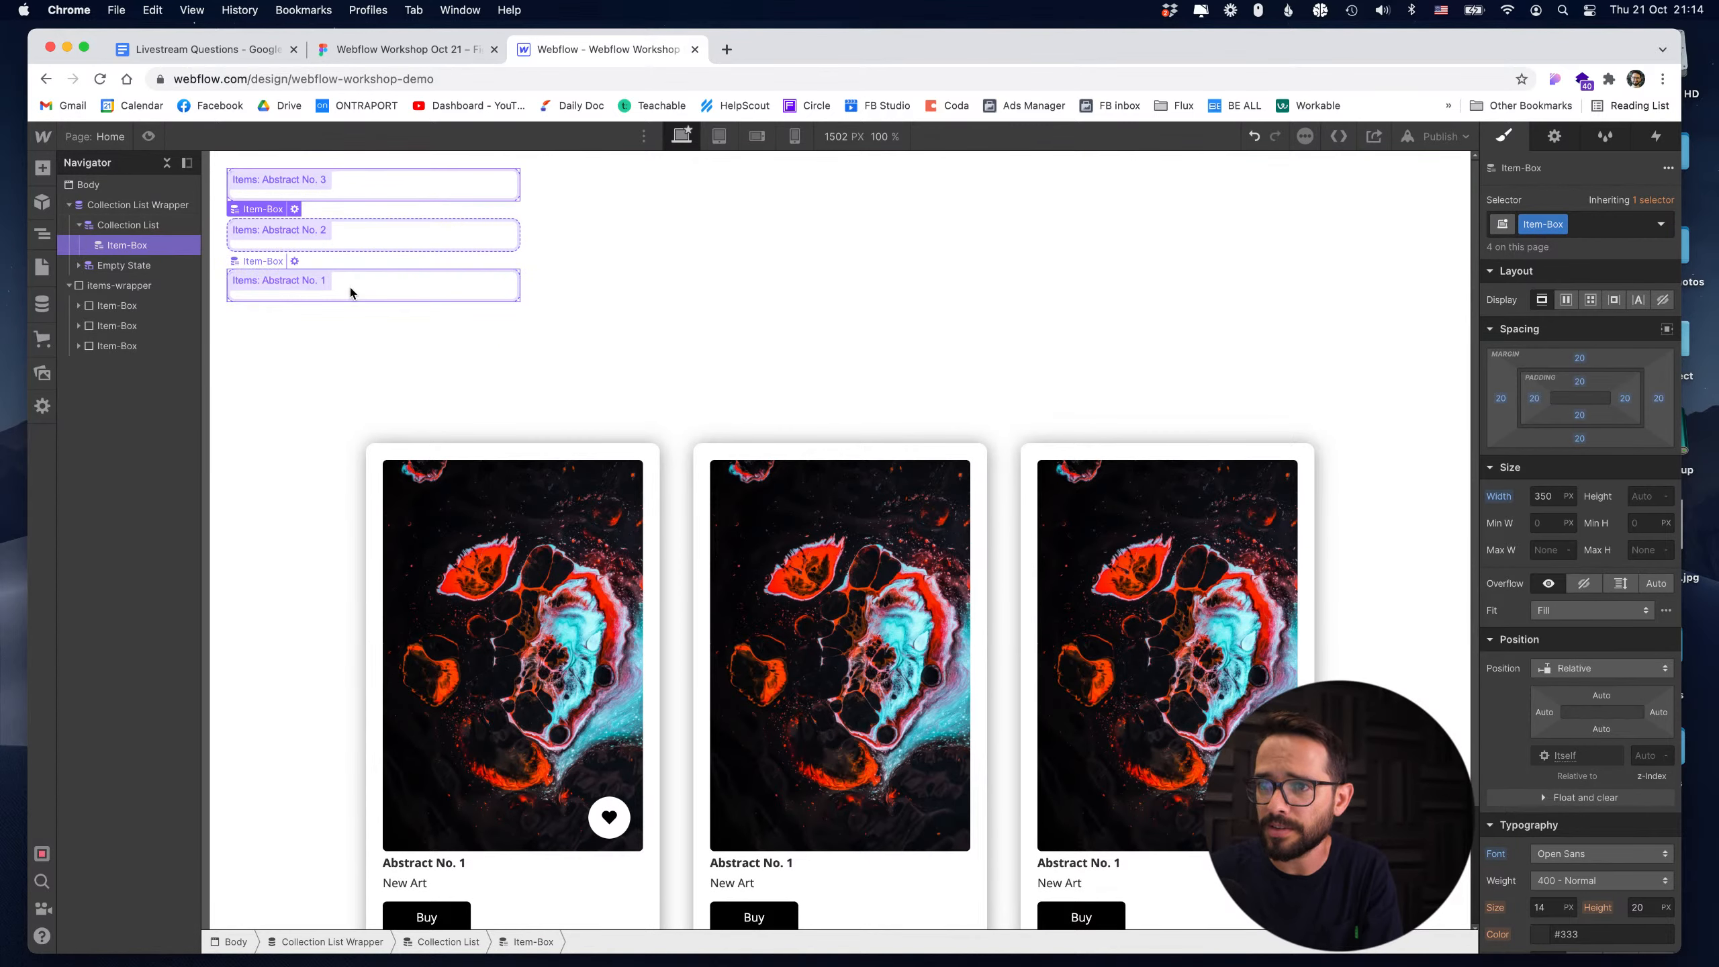
Apply the existing items-wrapper class to the Collection List that holds the collection items.
click(138, 226)
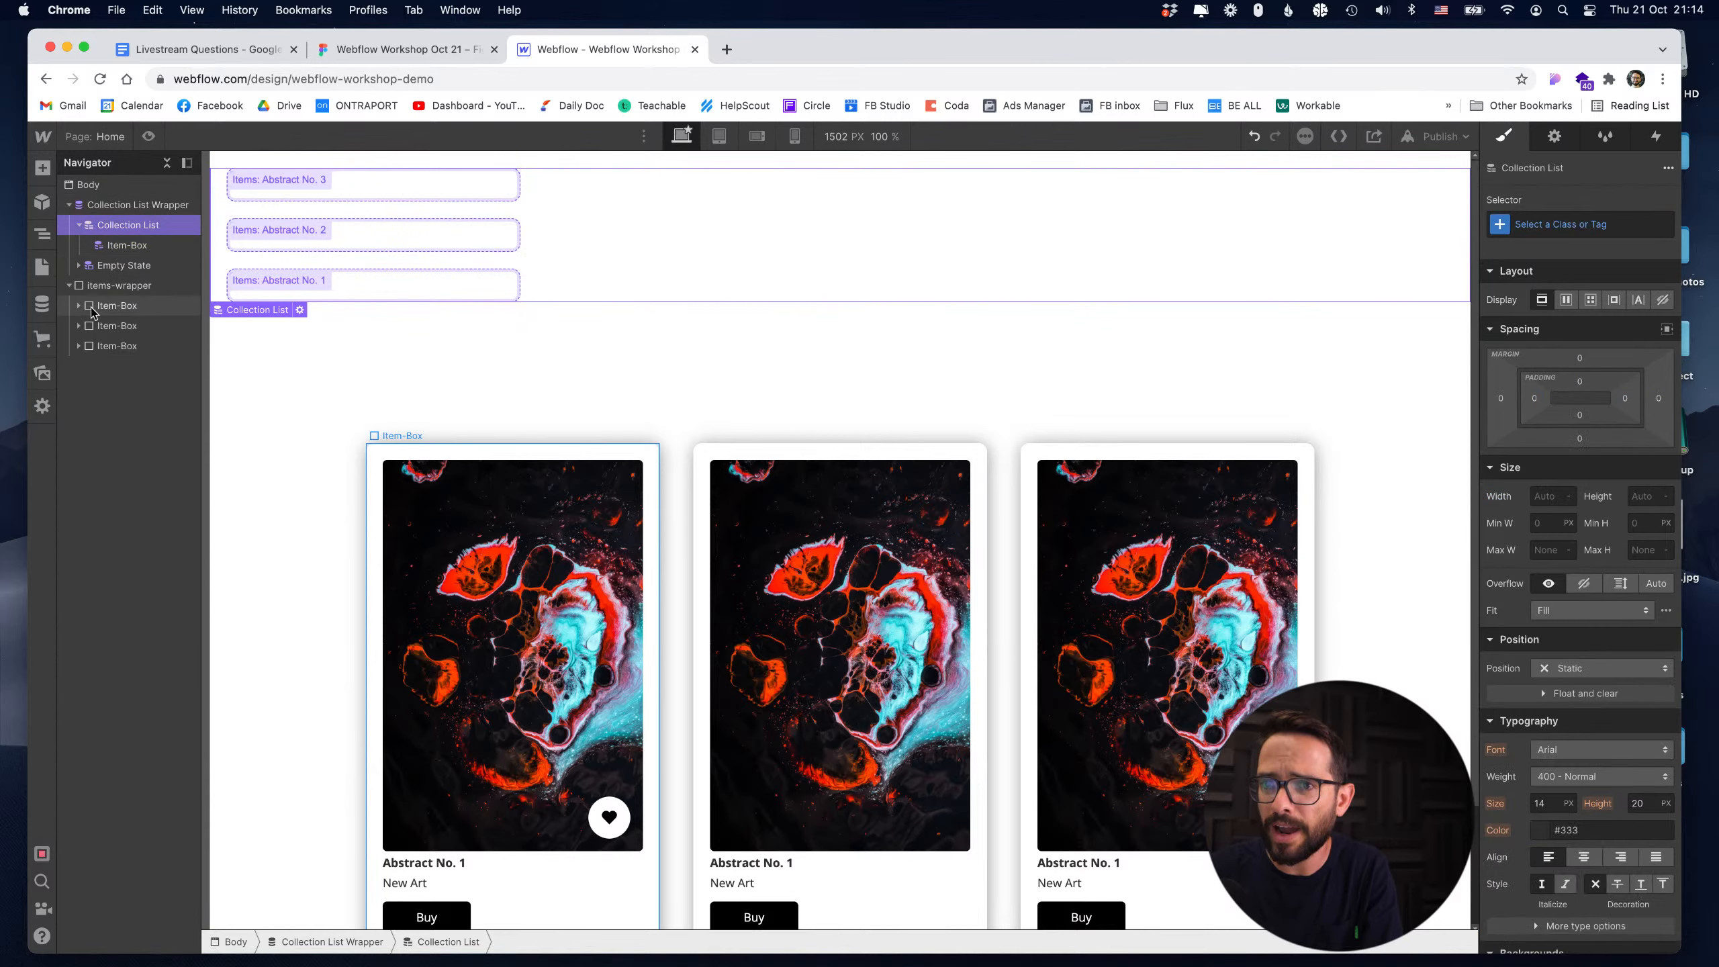
click(1545, 223)
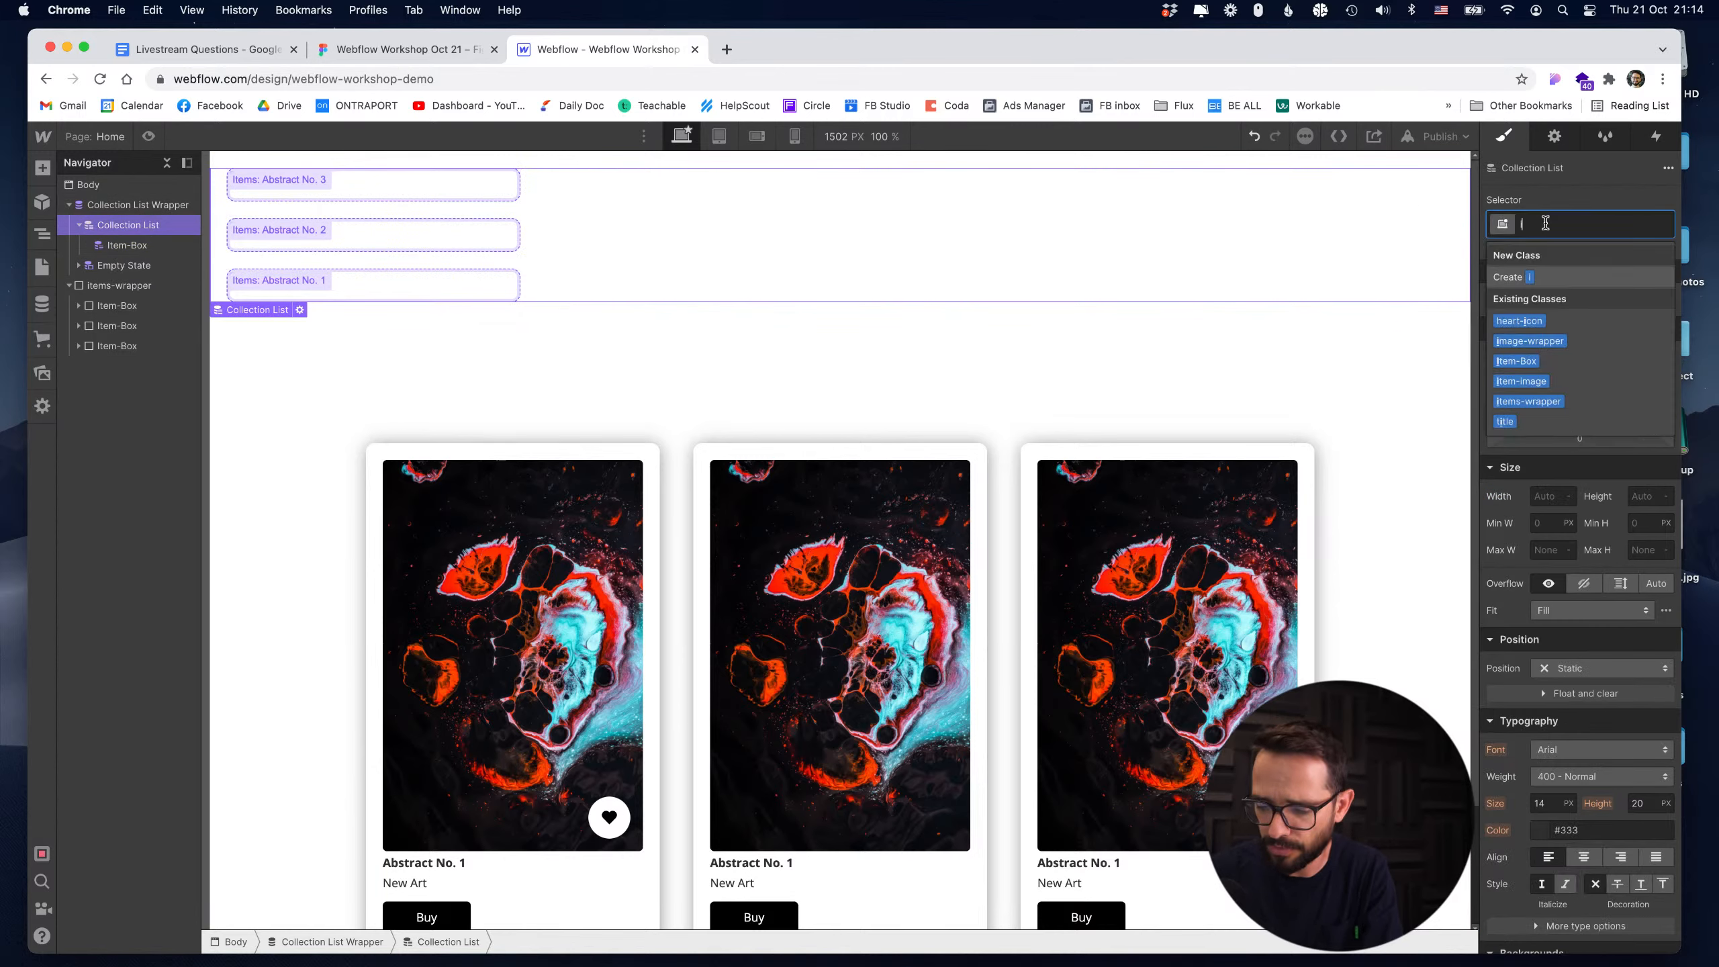
text(item)
key(Return)
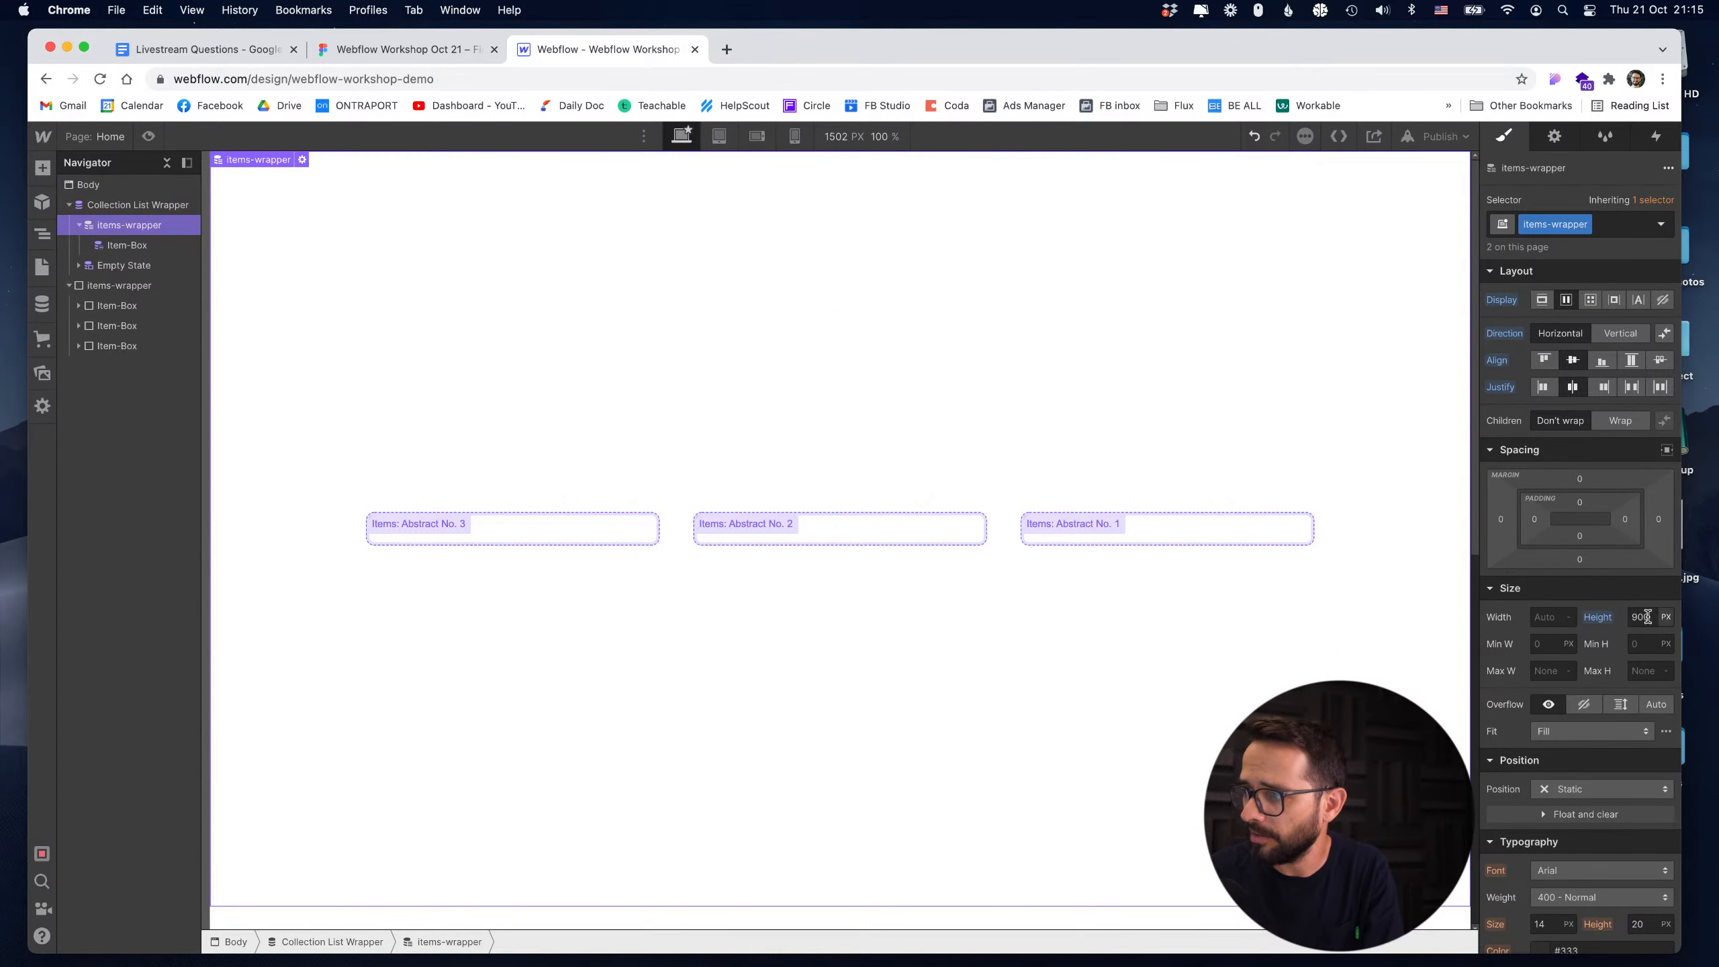
Move the first static card's image-wrapper, title, Text Block and button into the collection's Item-Box, and delete the old static items-wrapper.
scroll(460, 483, down, 7)
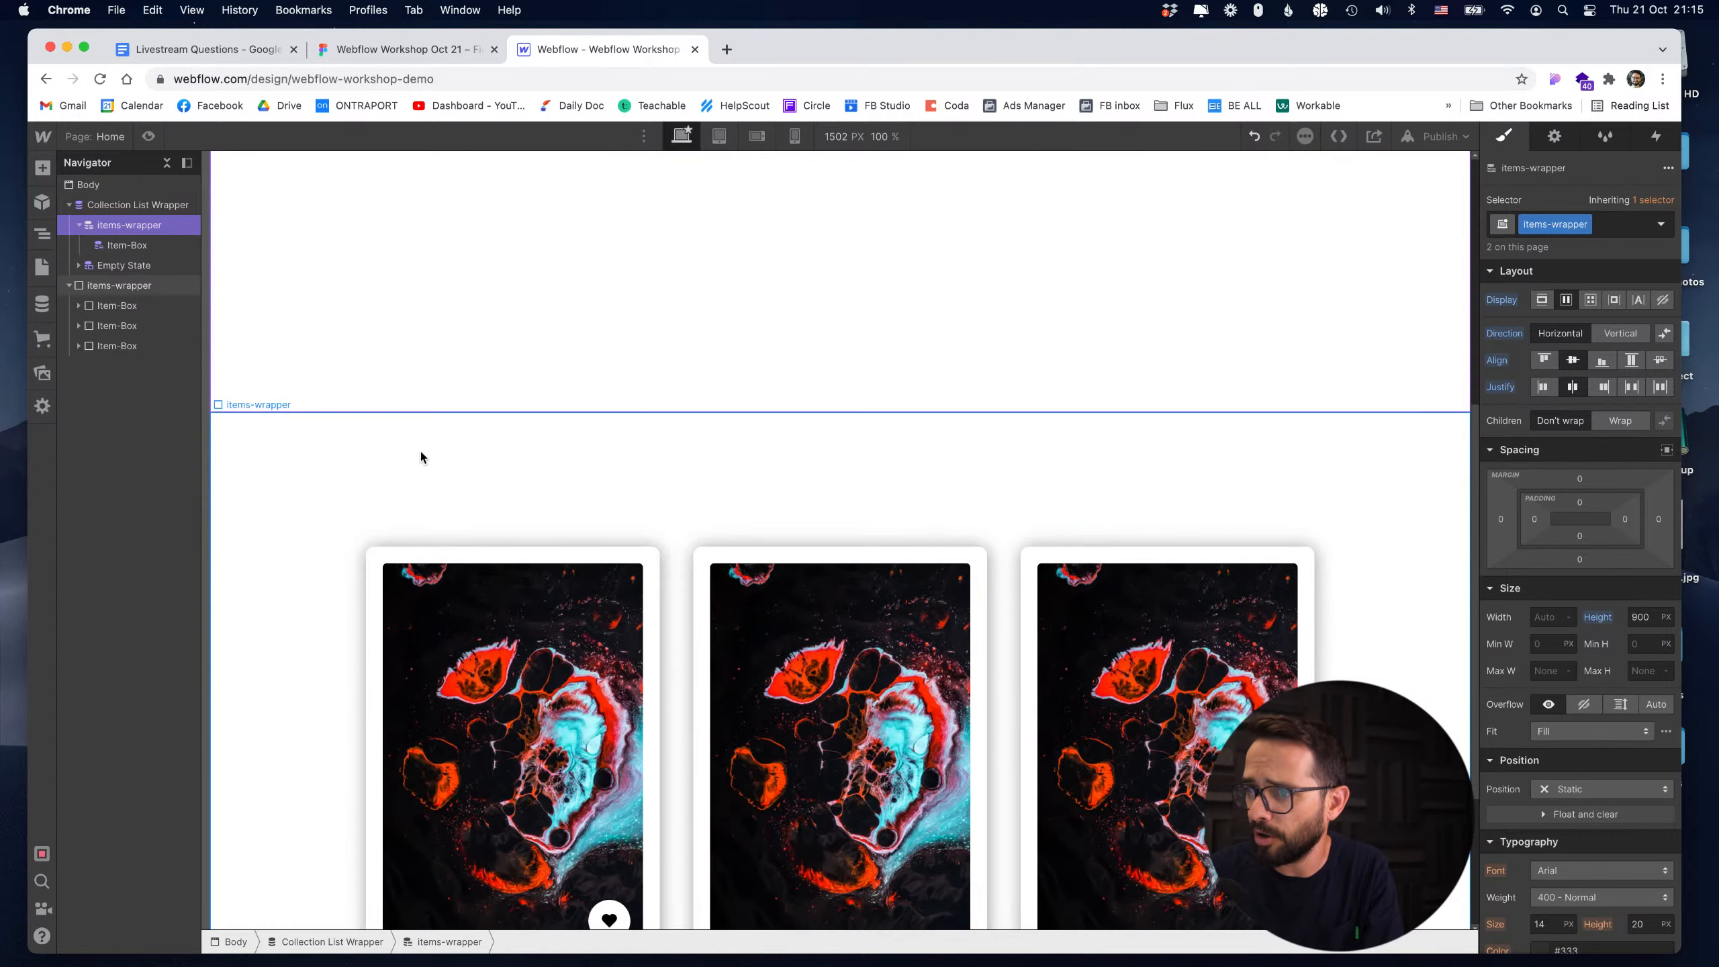
scroll(786, 487, up, 8)
scroll(1137, 583, down, 1)
scroll(1137, 583, down, 5)
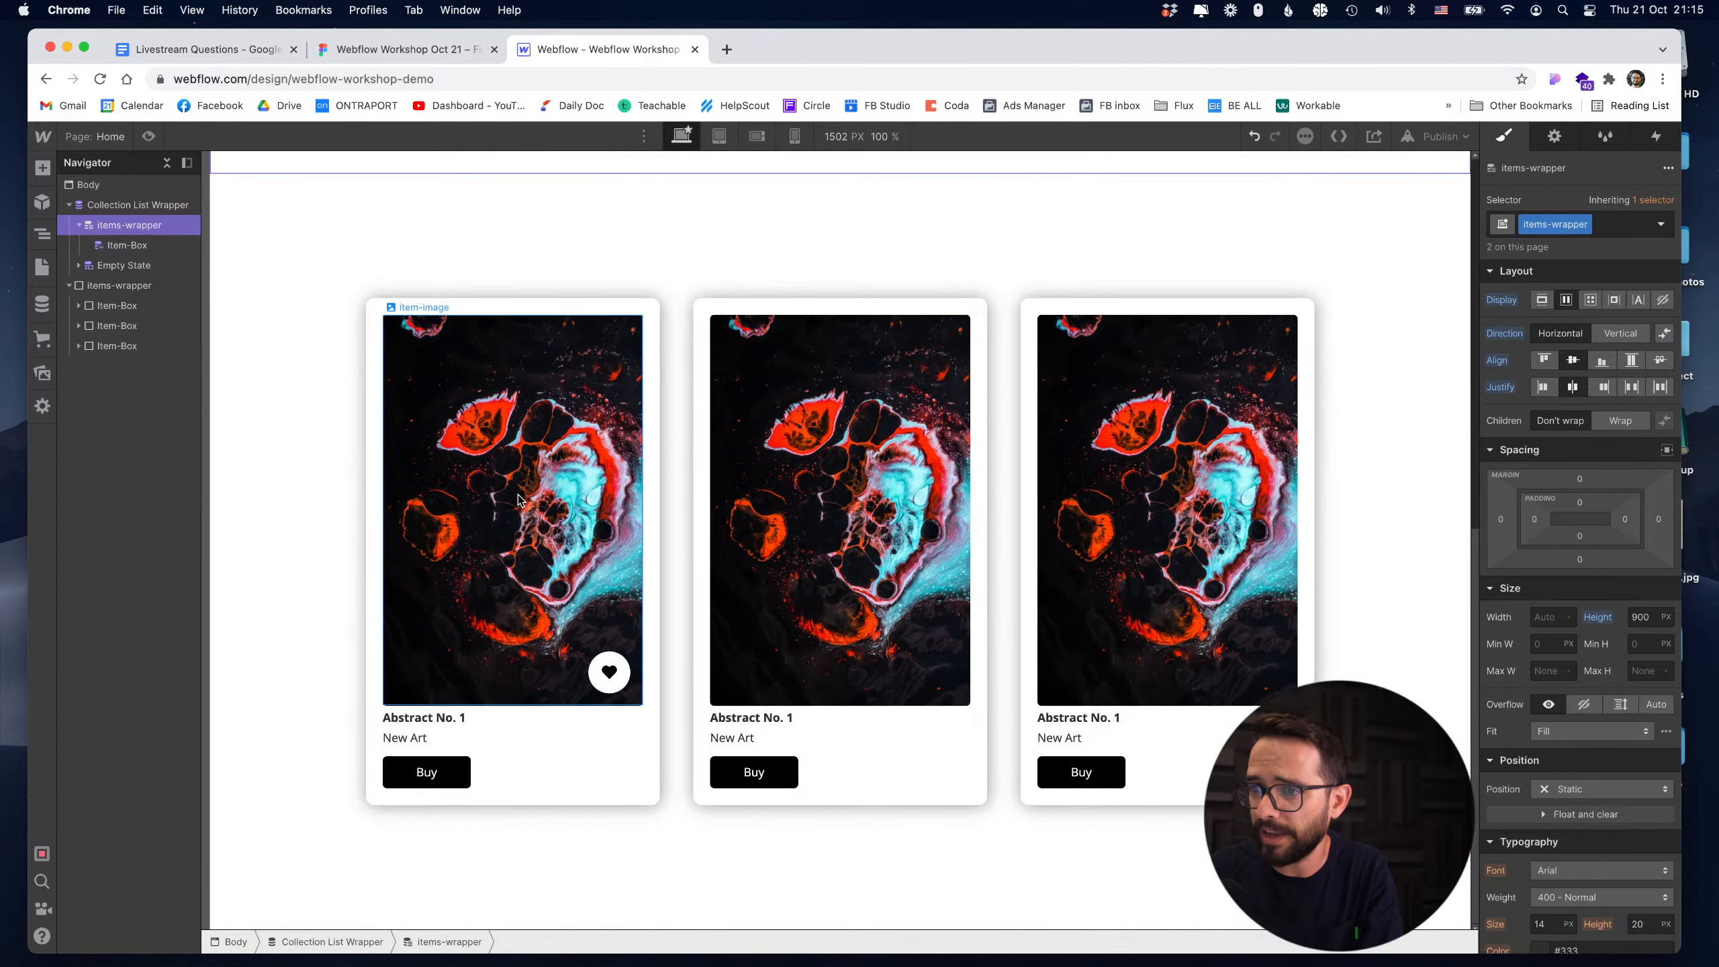
scroll(268, 311, up, 6)
scroll(372, 552, down, 5)
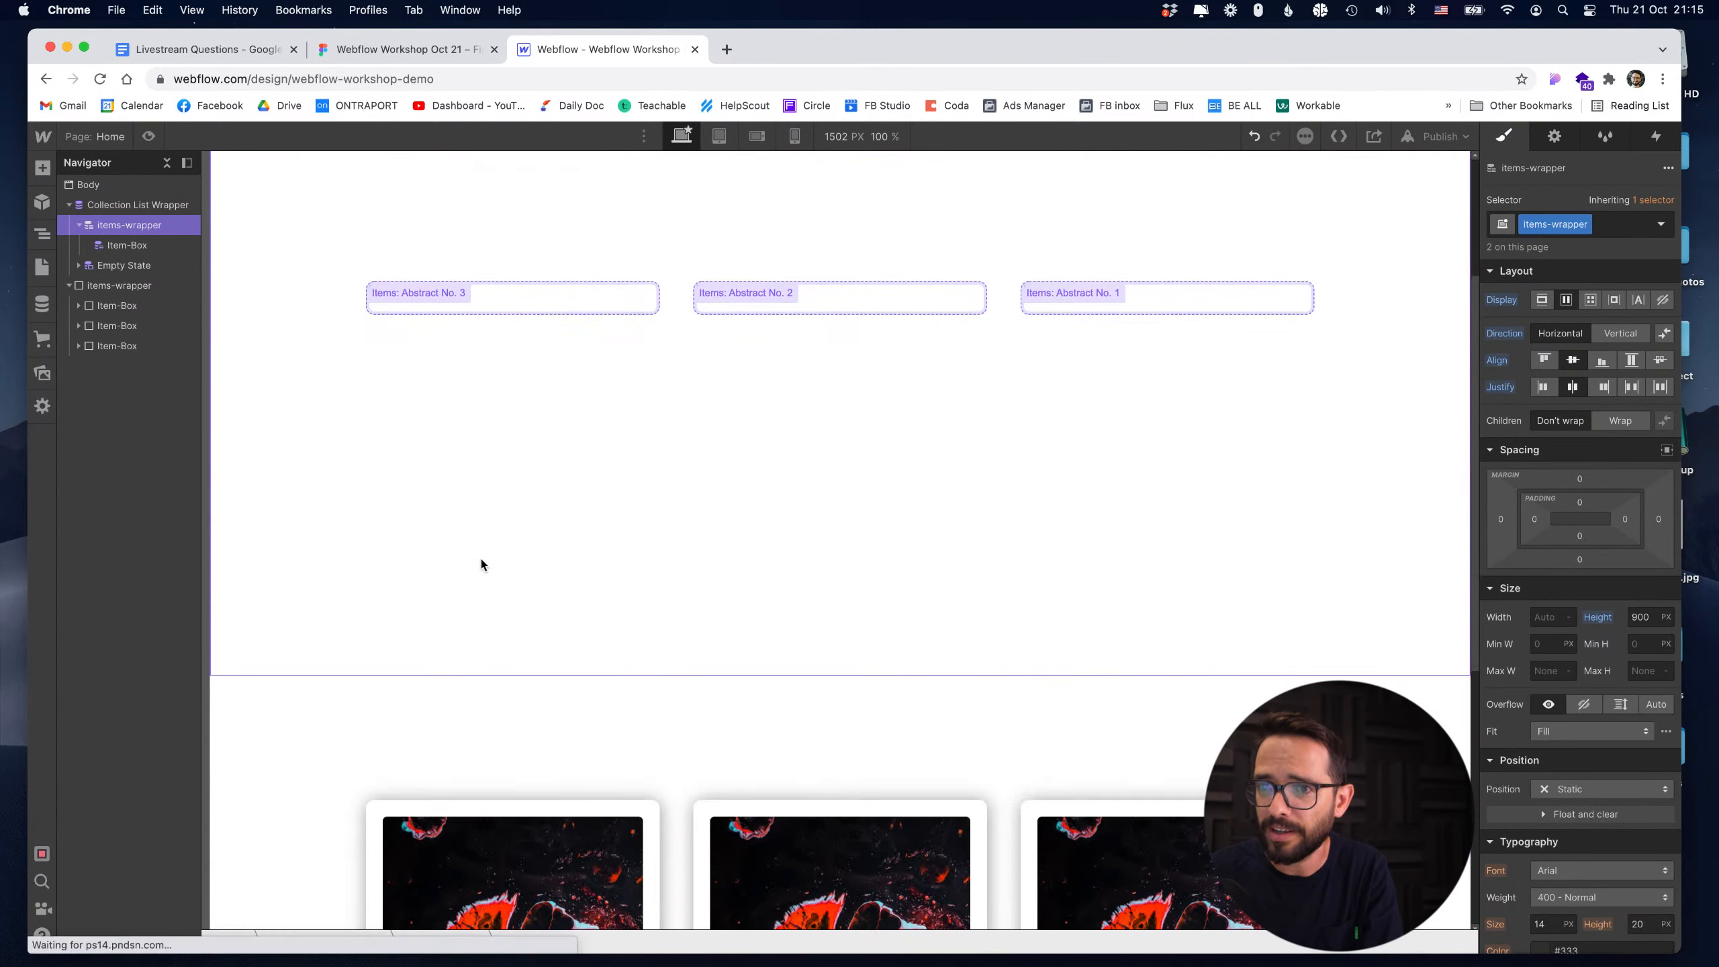
click(78, 306)
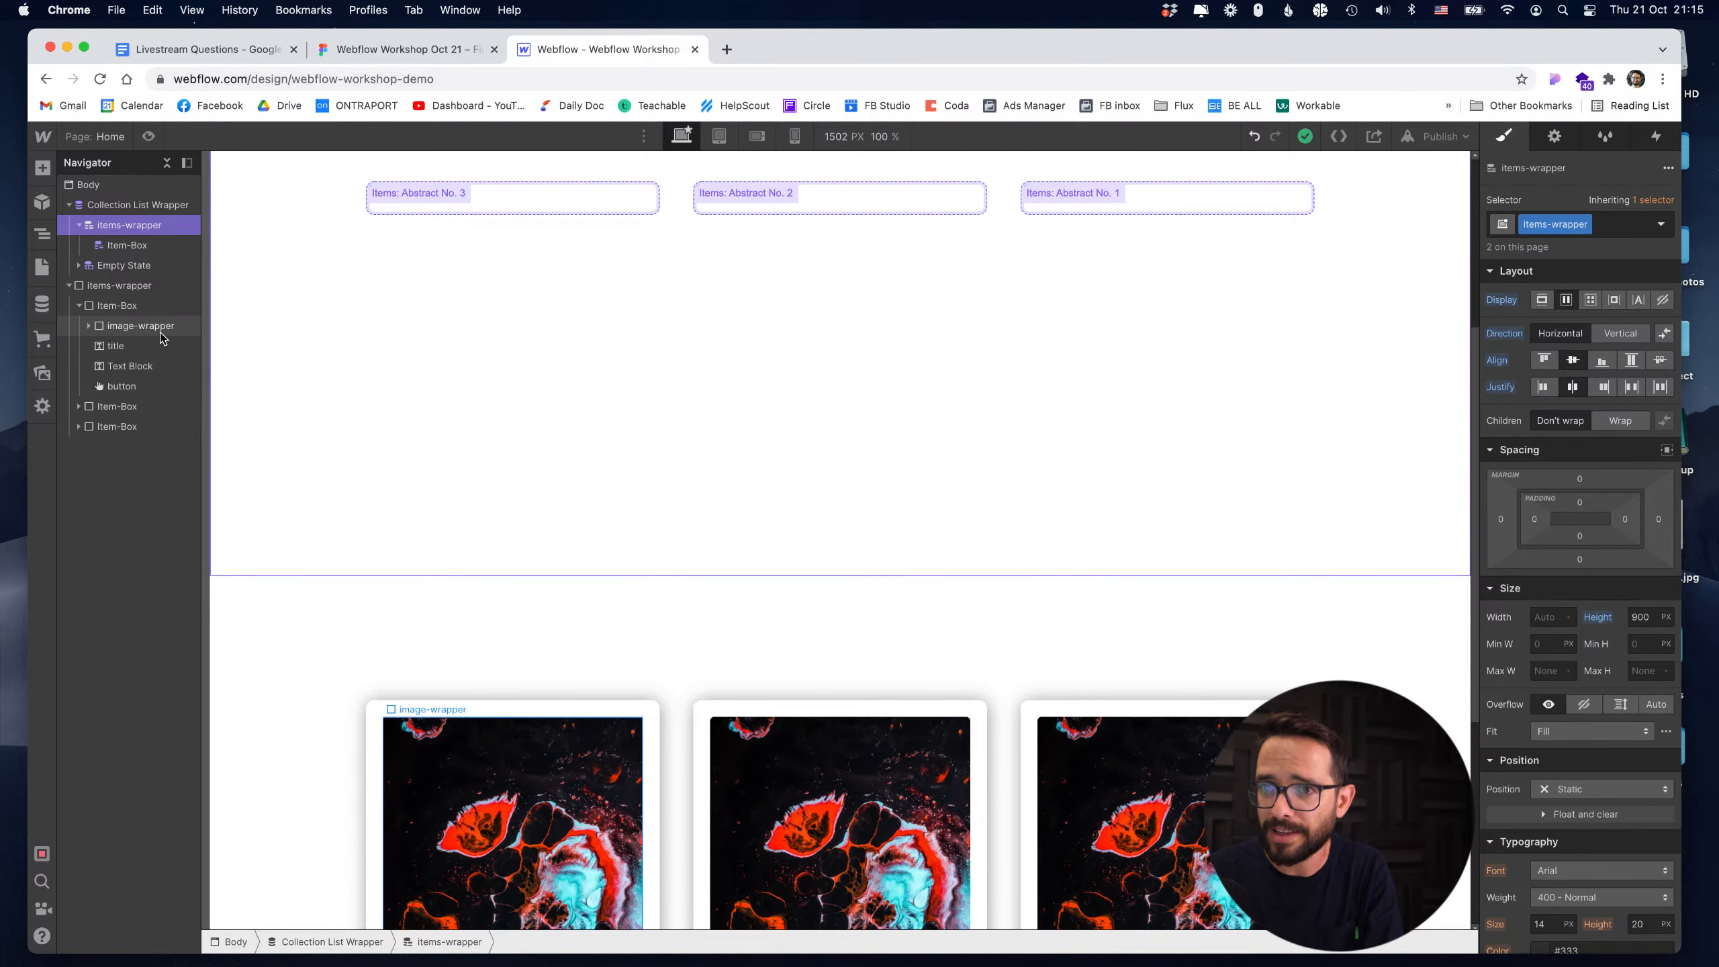
drag(130, 329, 123, 263)
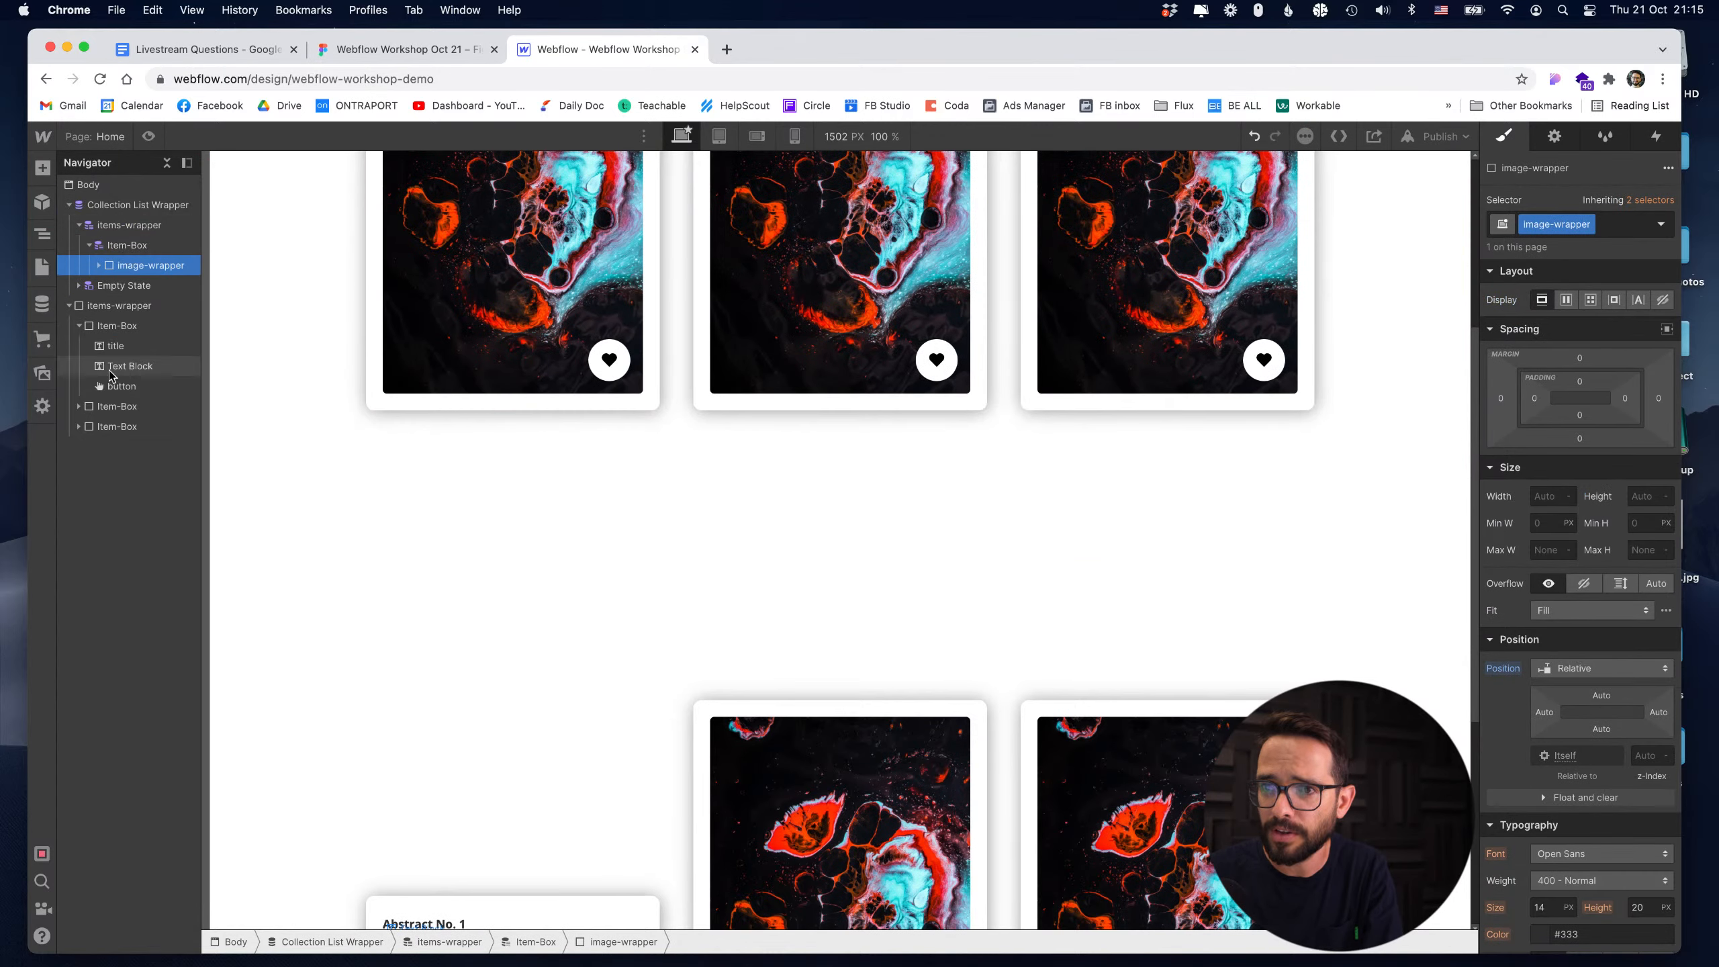
drag(116, 351, 123, 285)
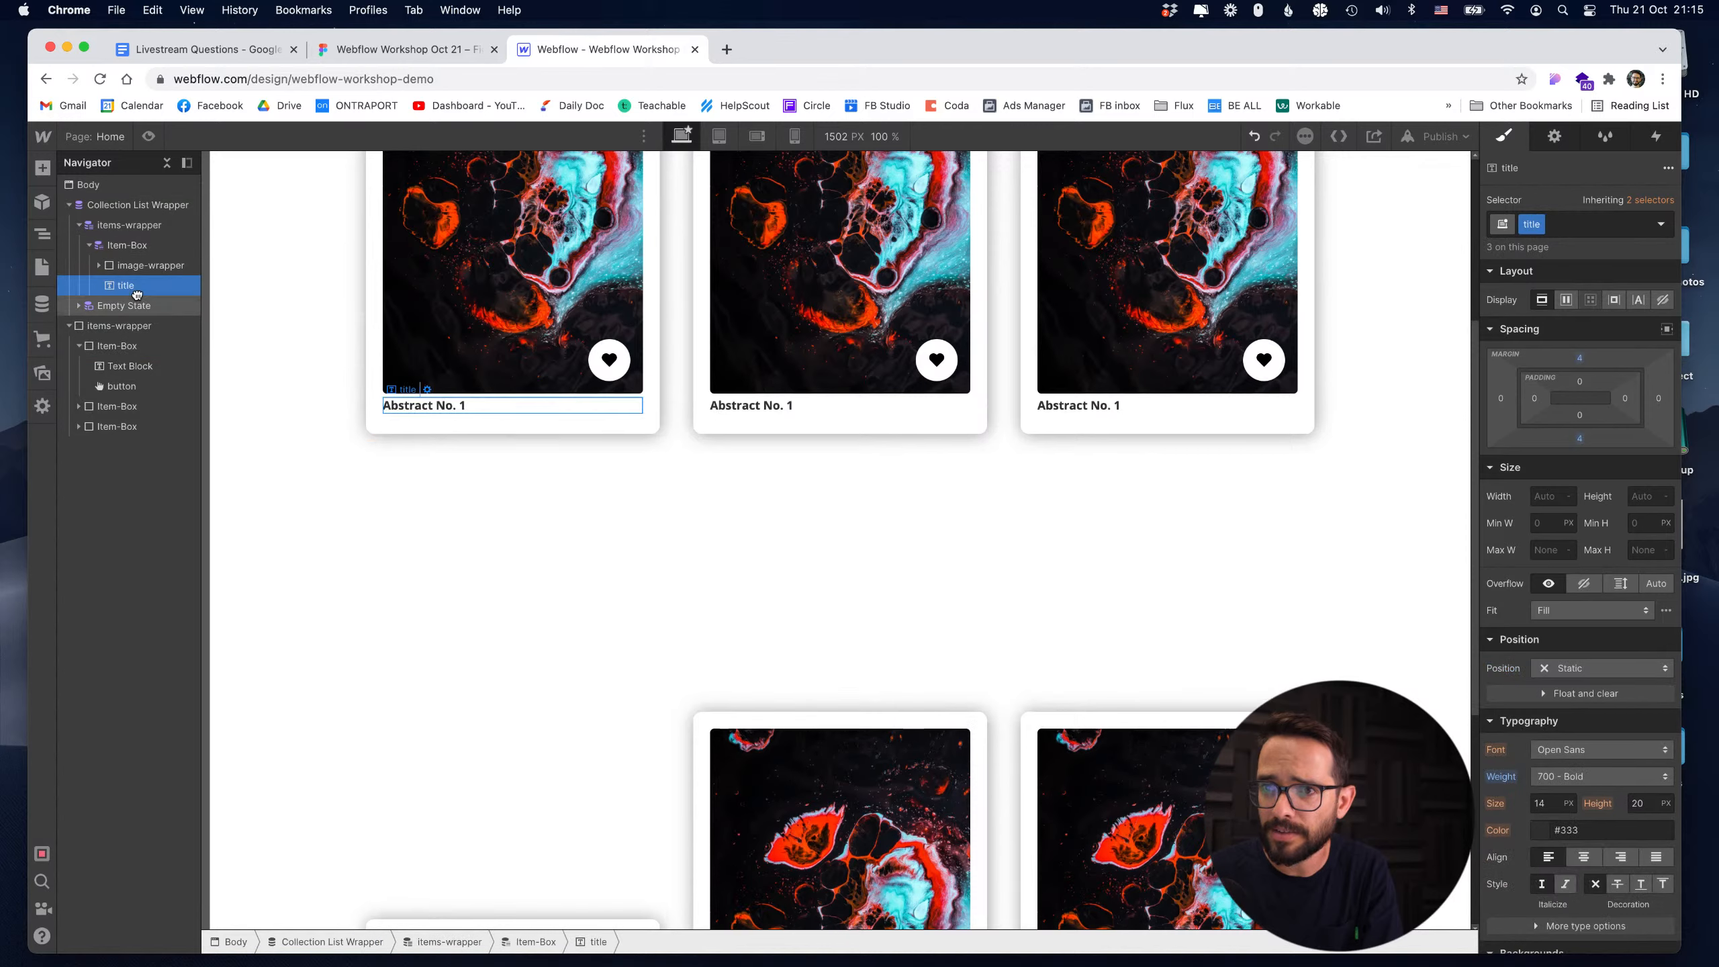
drag(115, 363, 125, 301)
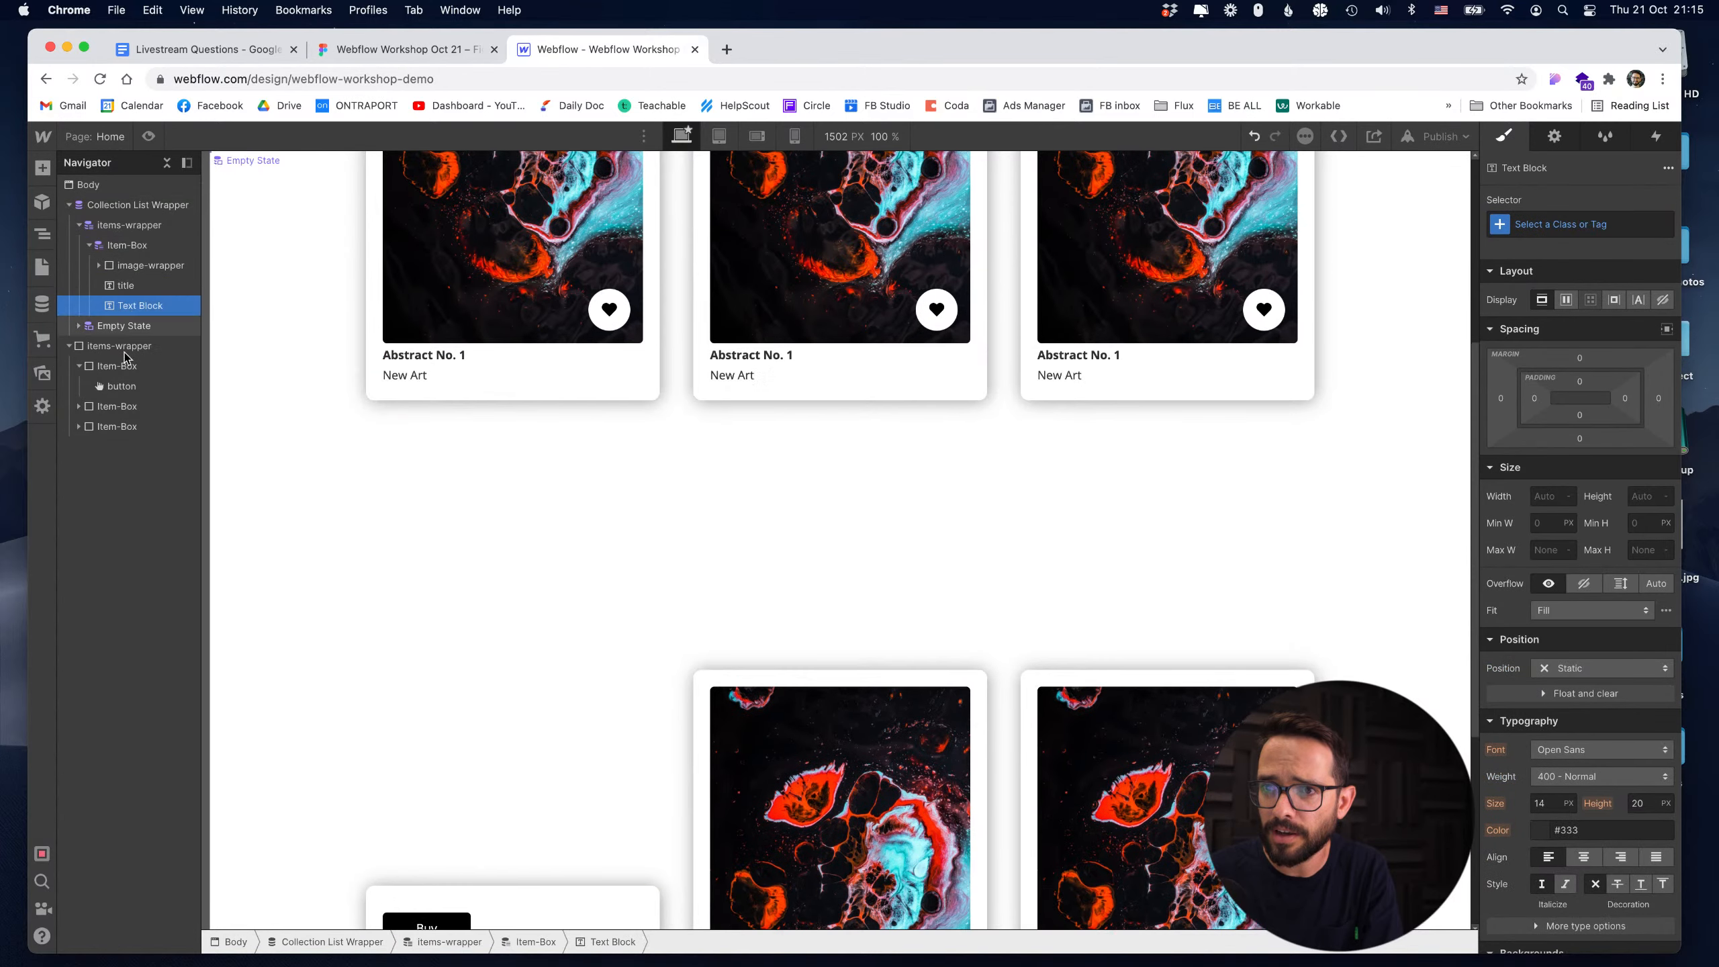
drag(121, 386, 138, 329)
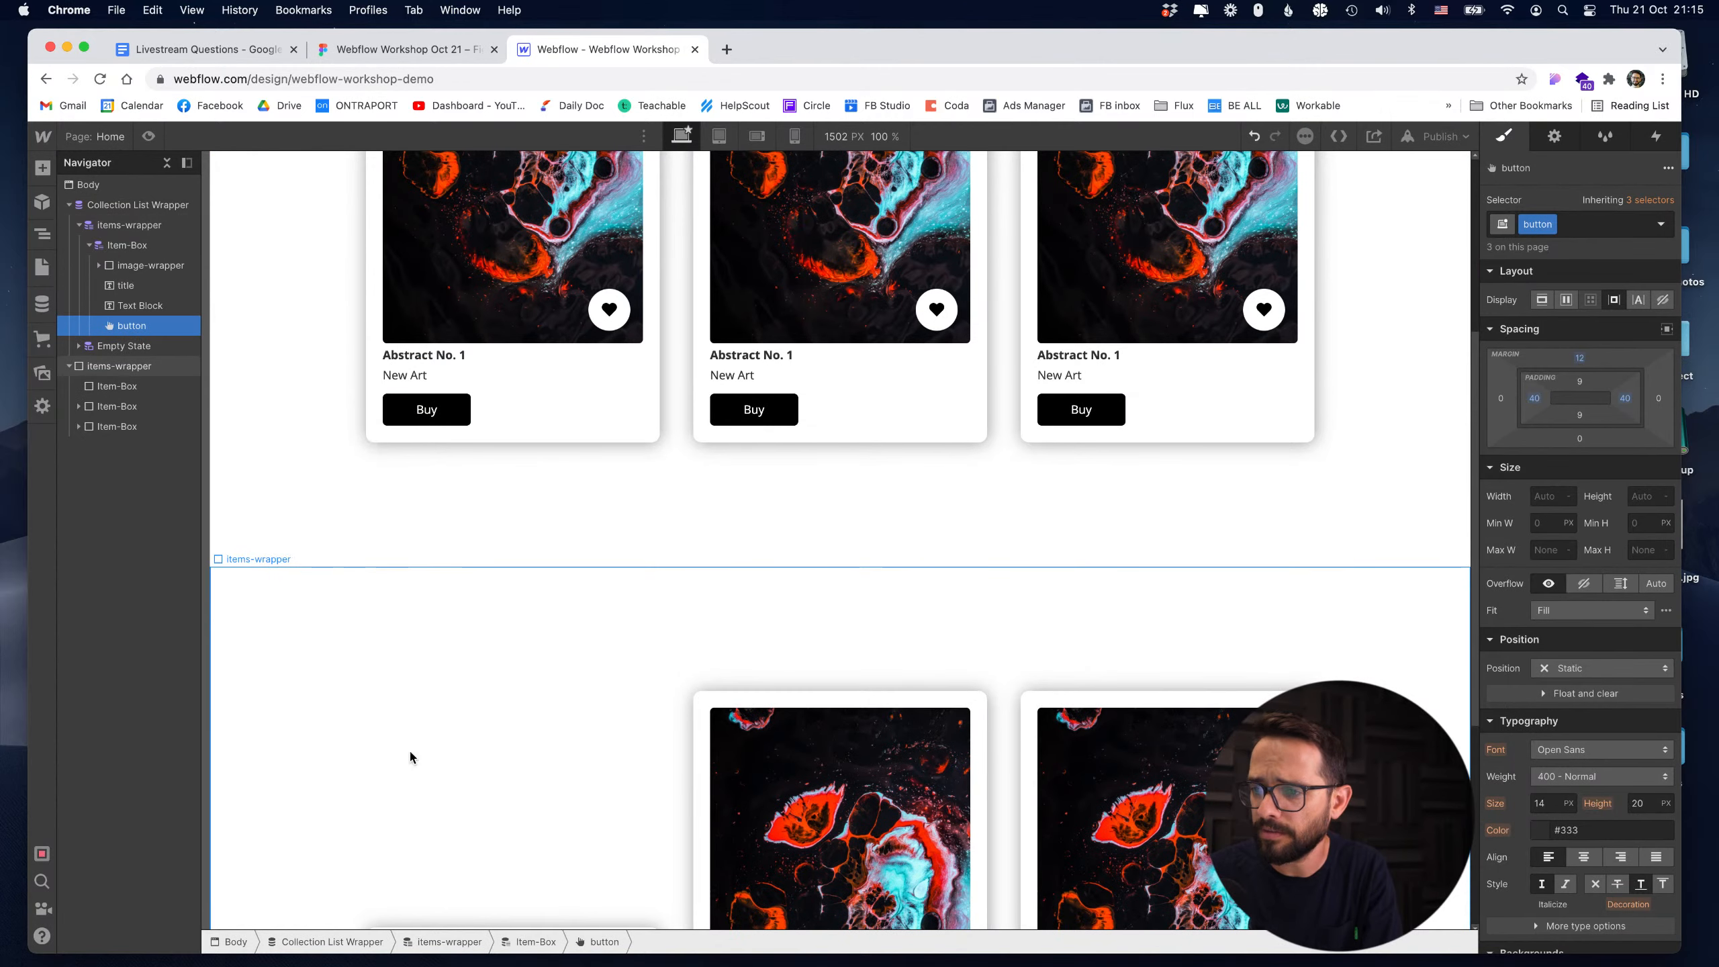
click(131, 364)
key(Delete)
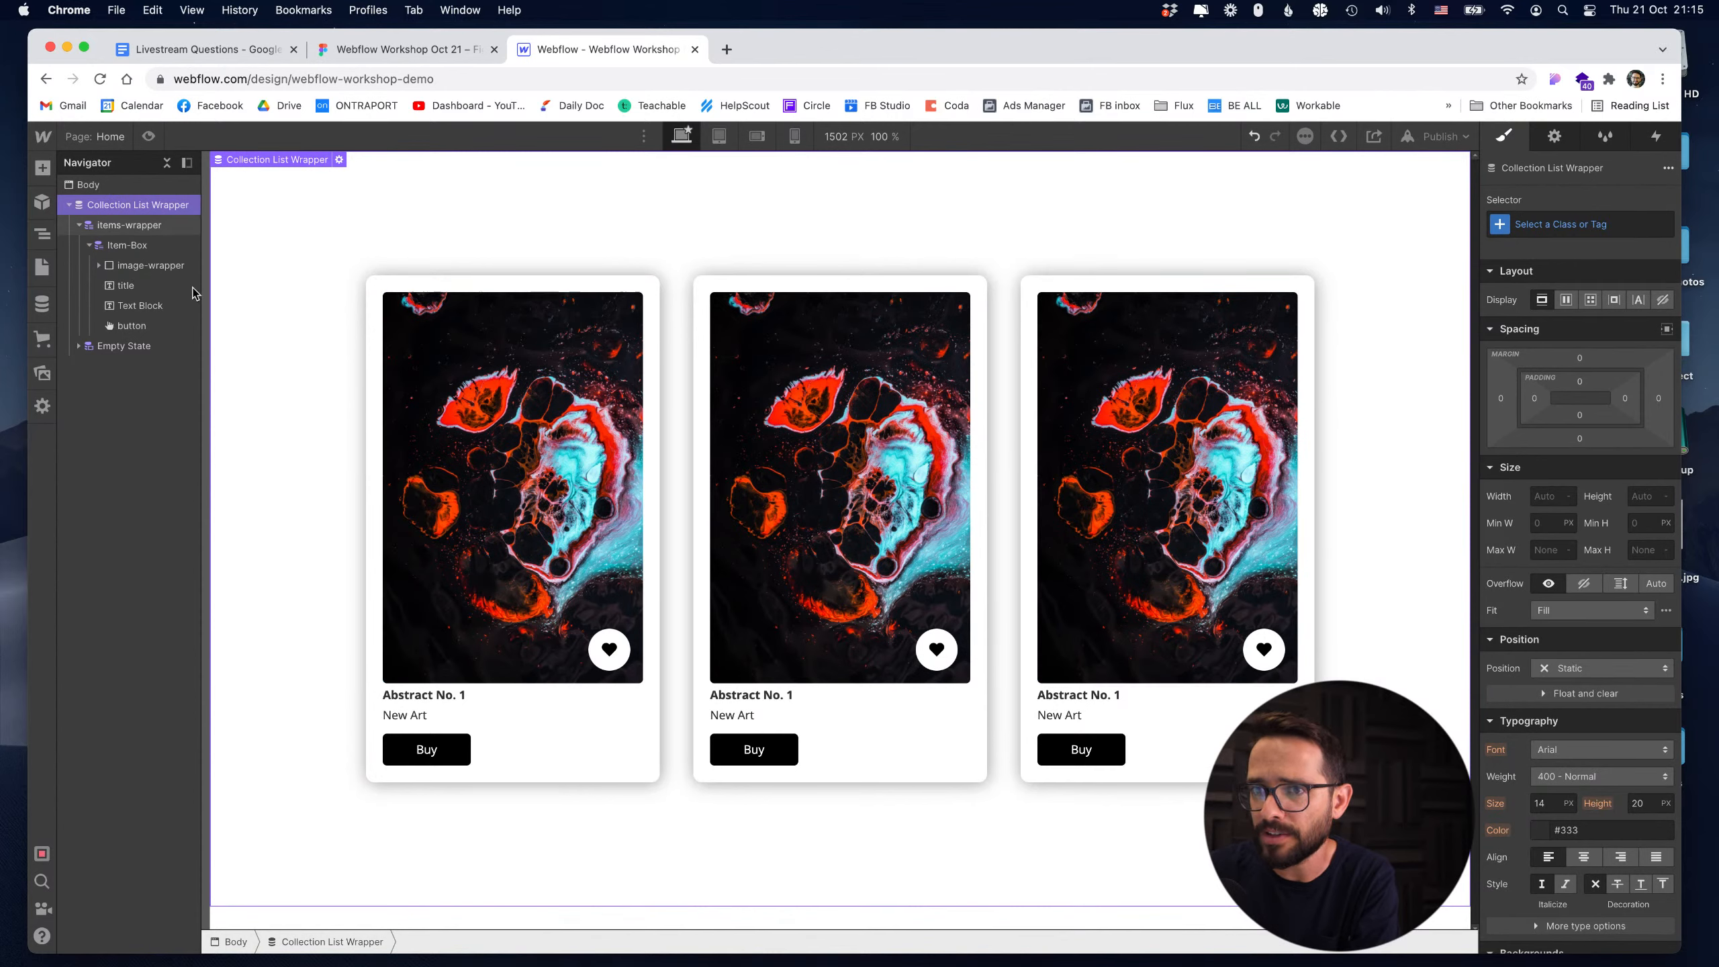
Bind the item-image in the collection card to the Image field of the Items collection.
click(443, 323)
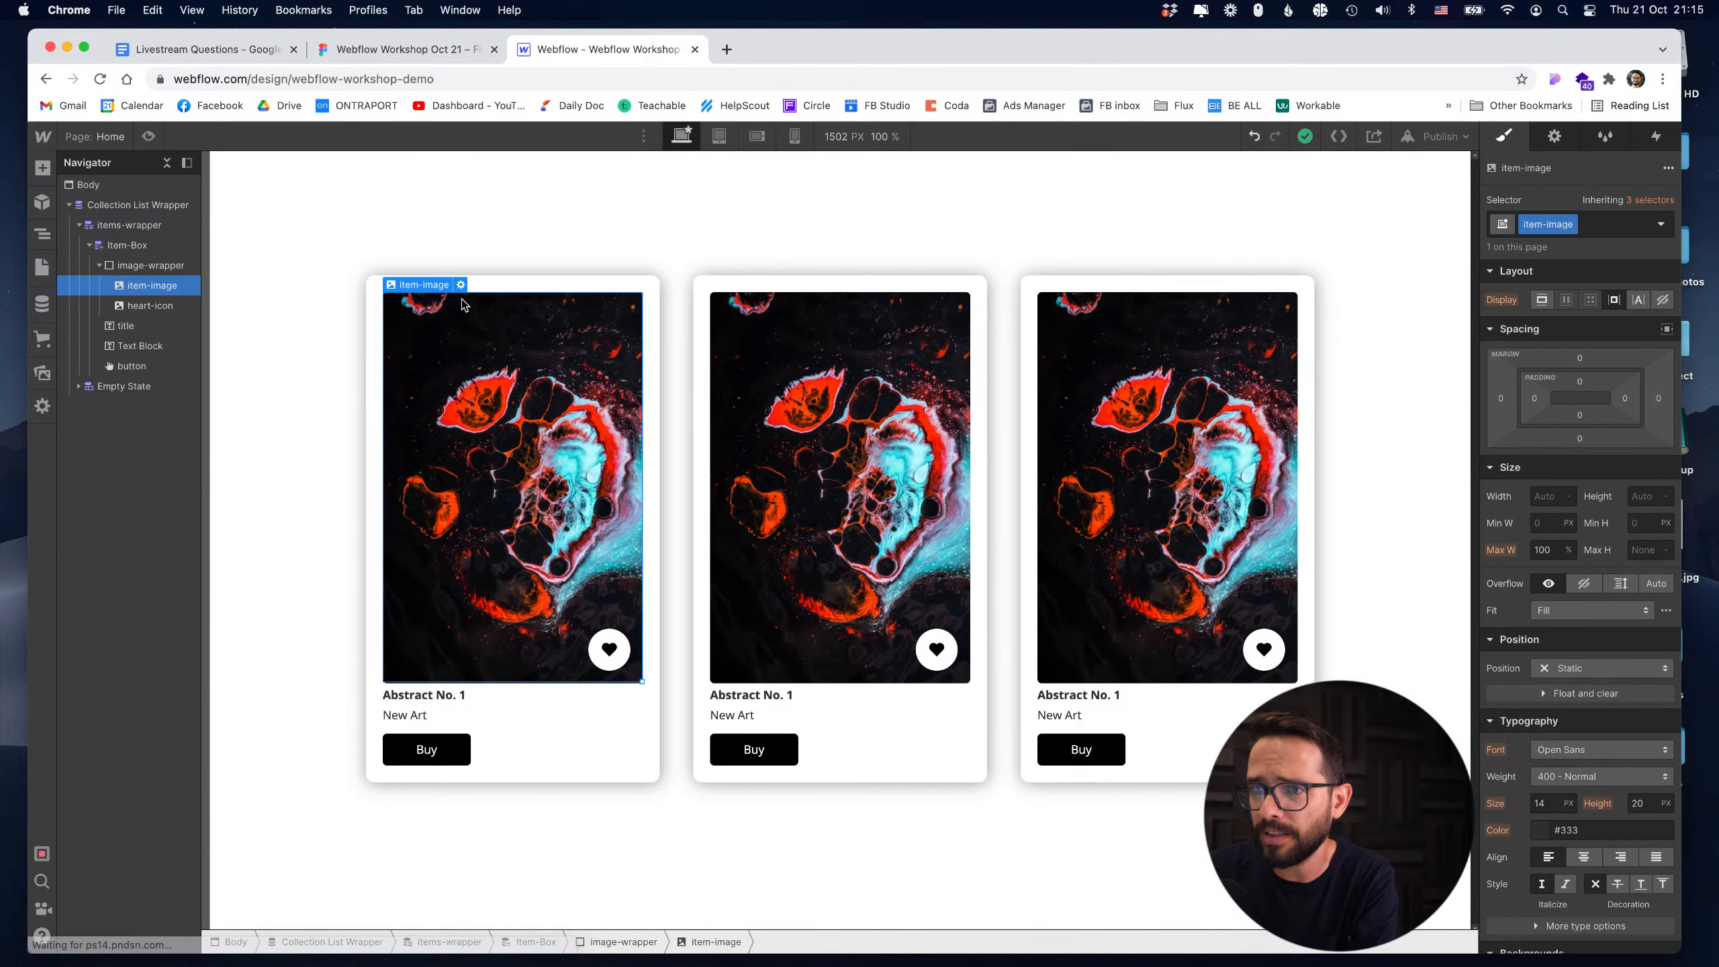
double_click(445, 332)
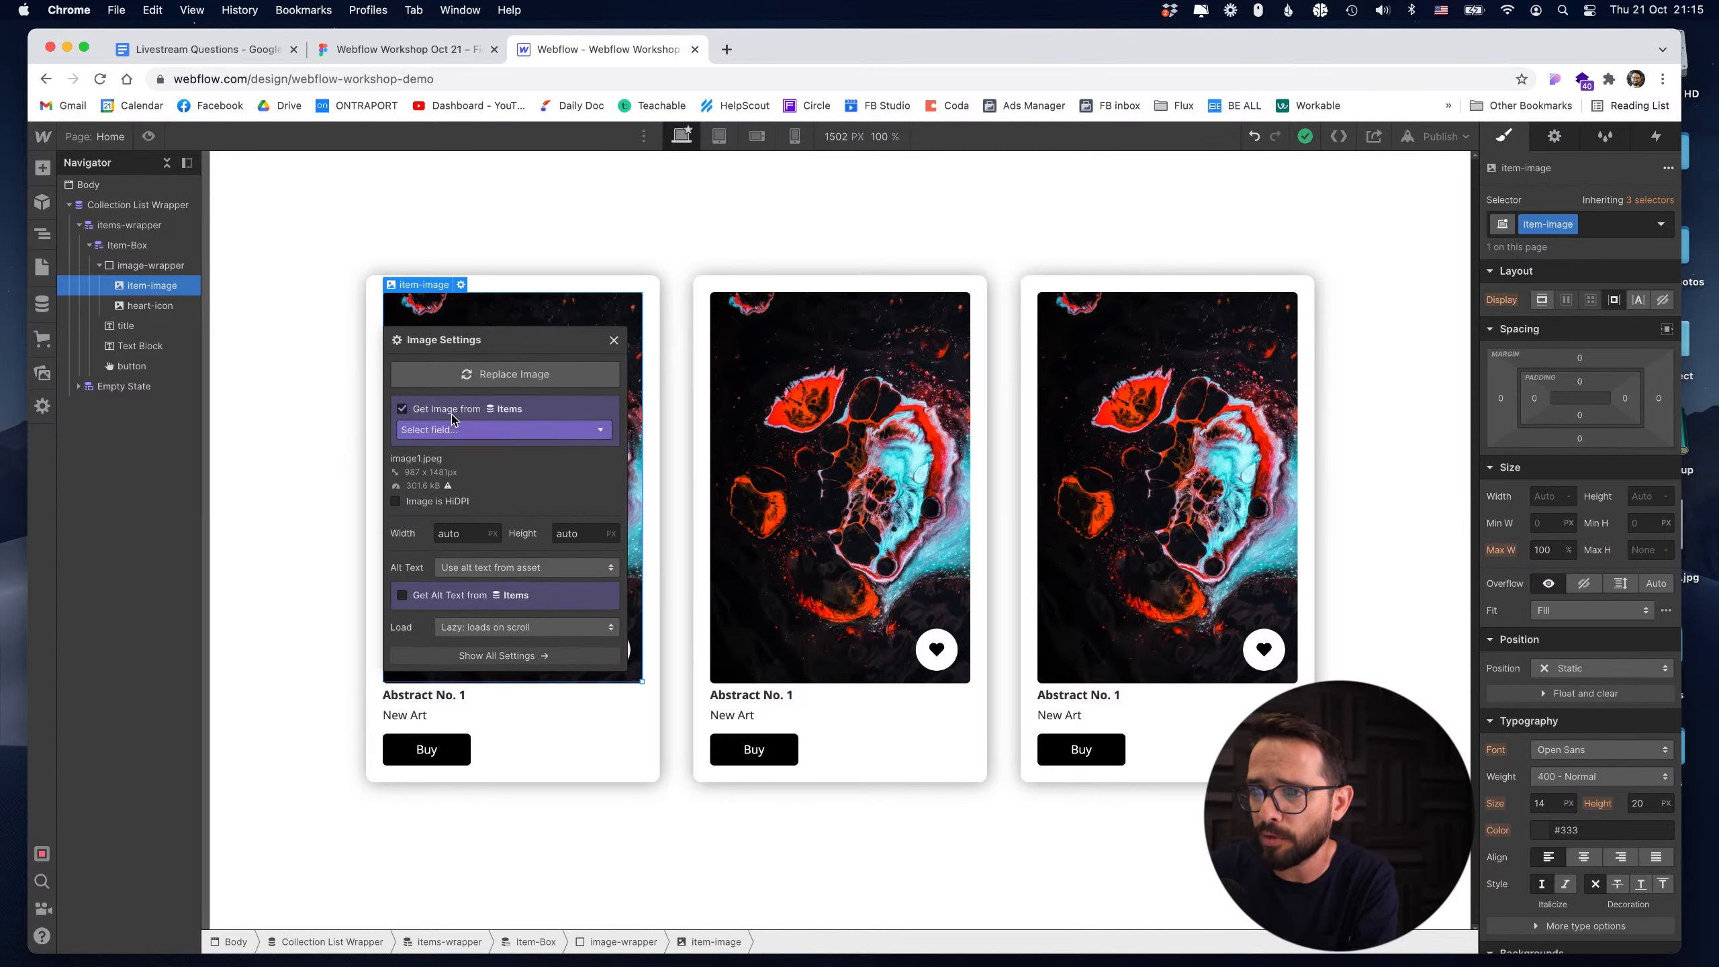
click(449, 429)
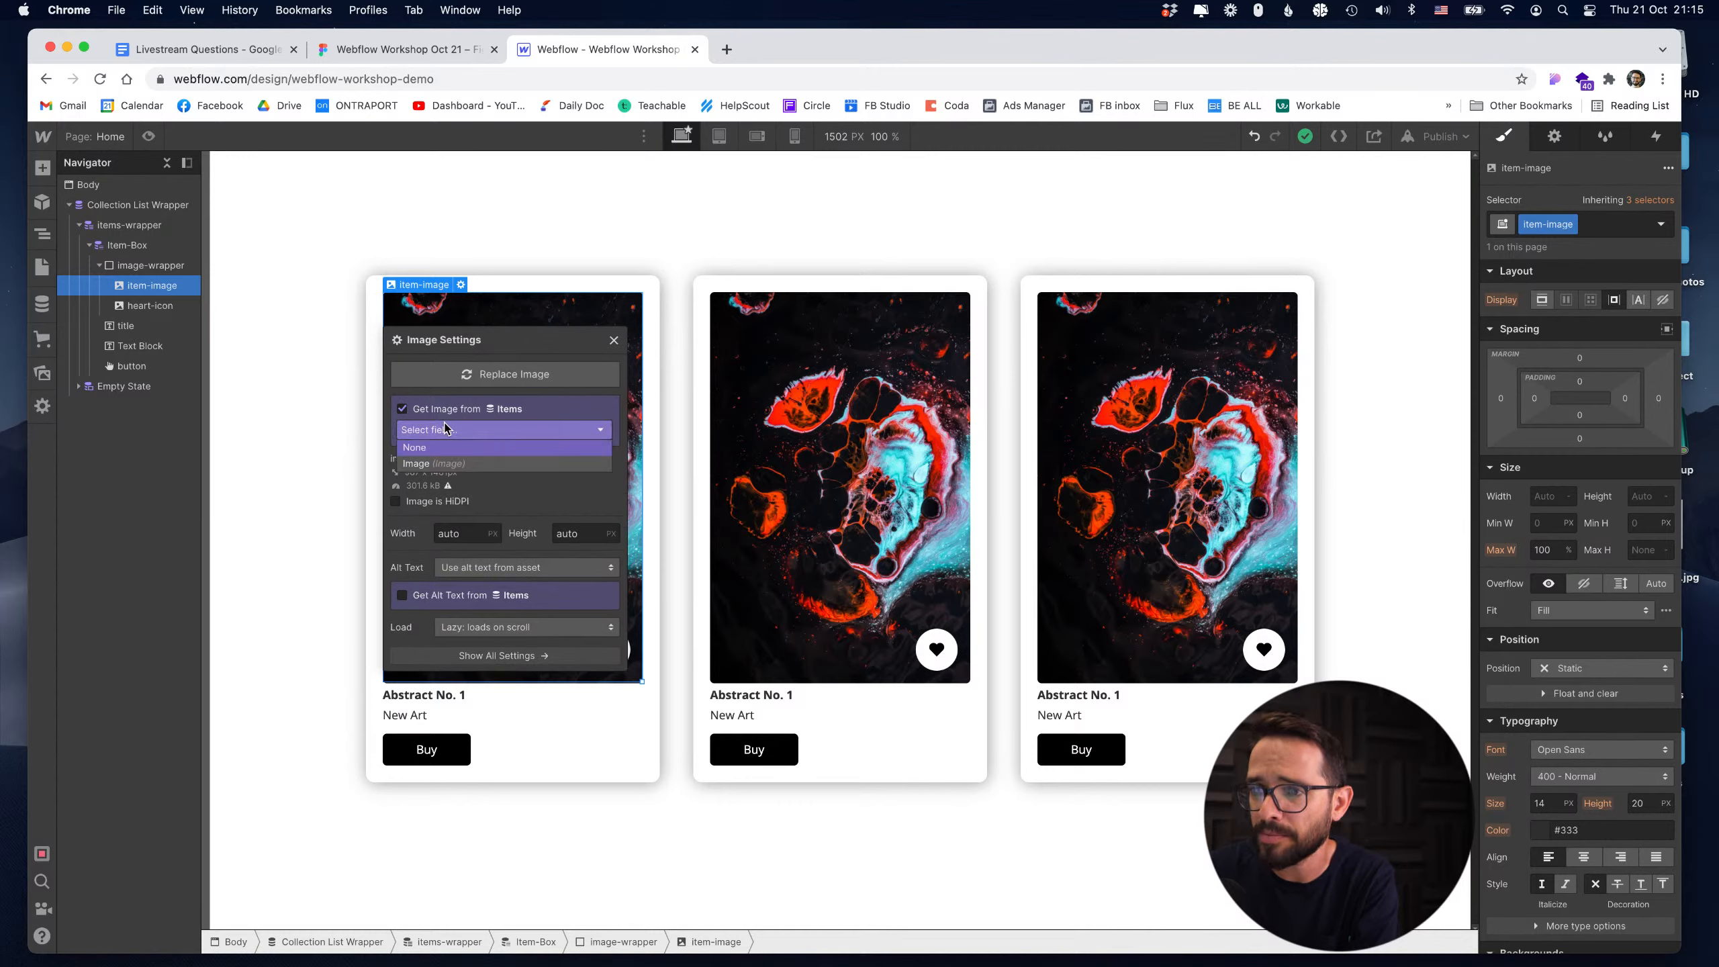
click(425, 466)
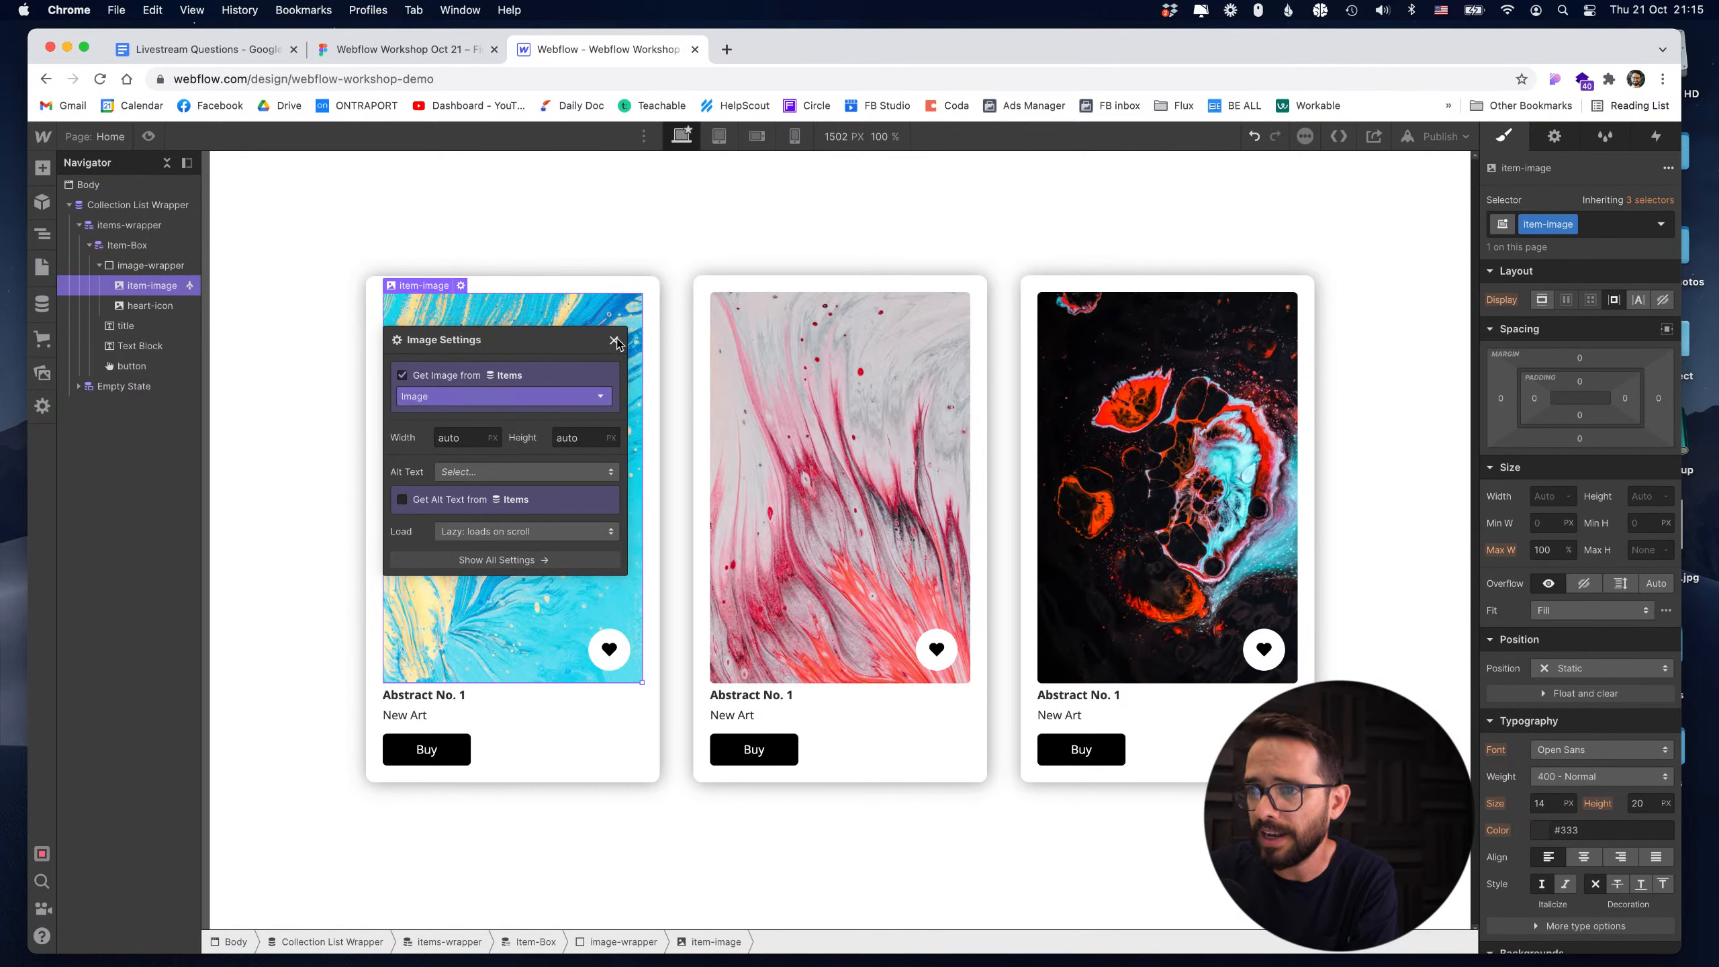
drag(560, 339, 580, 533)
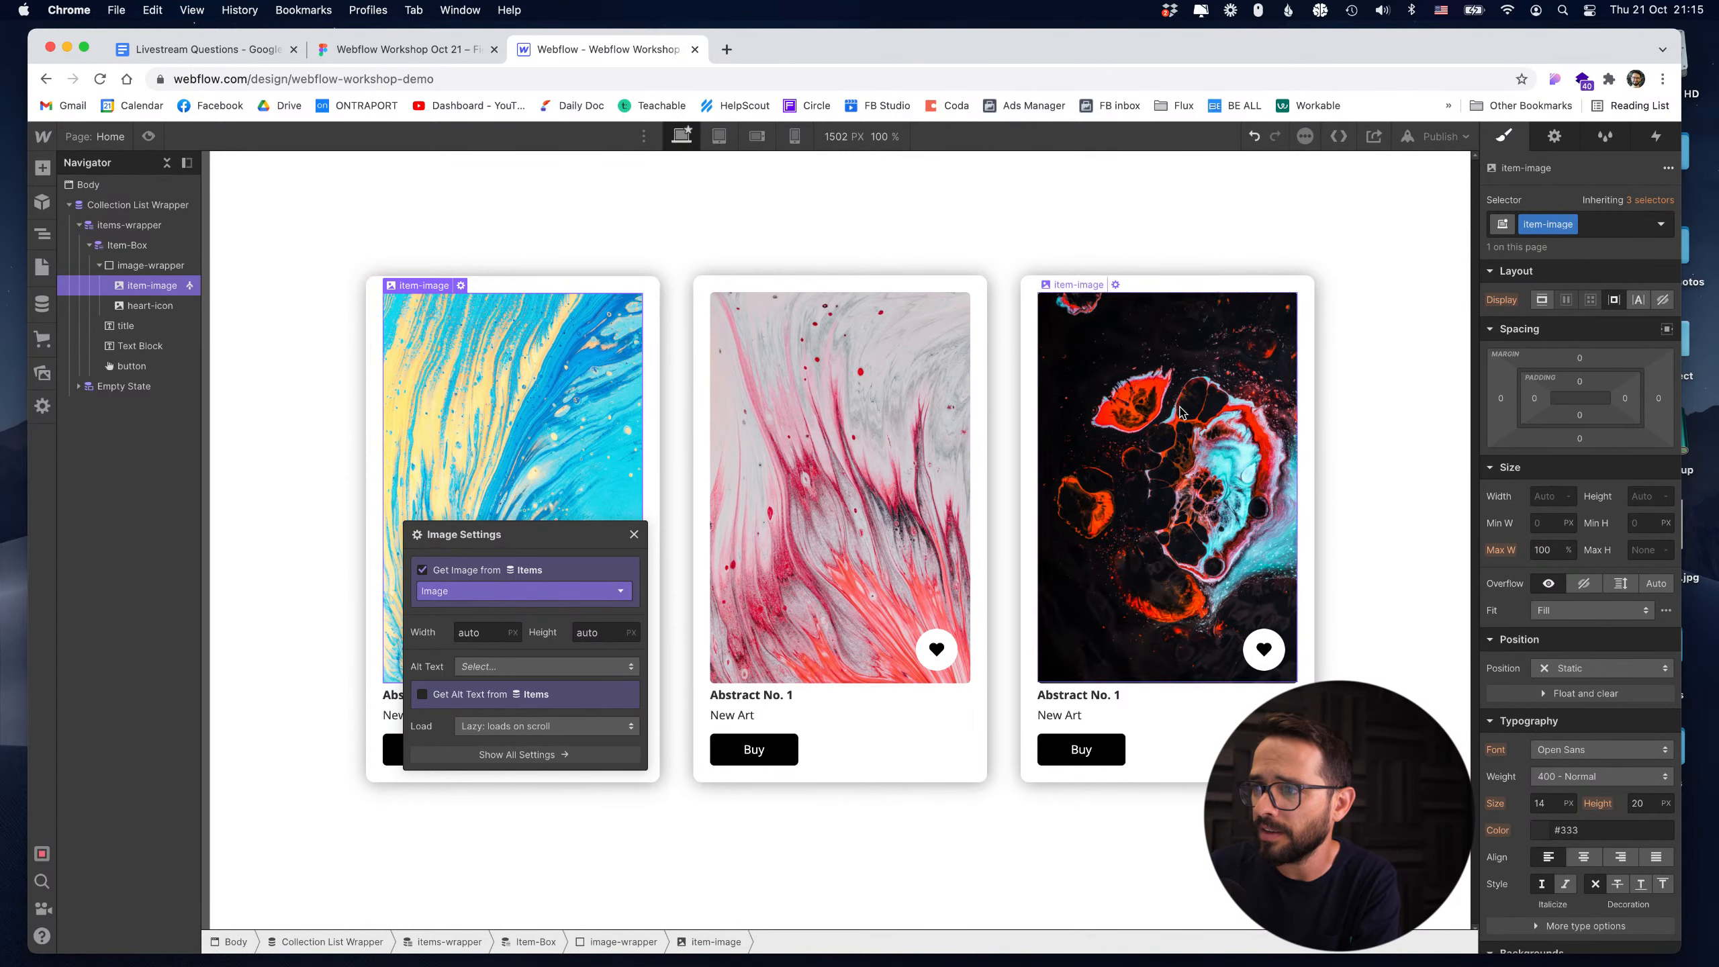
click(635, 535)
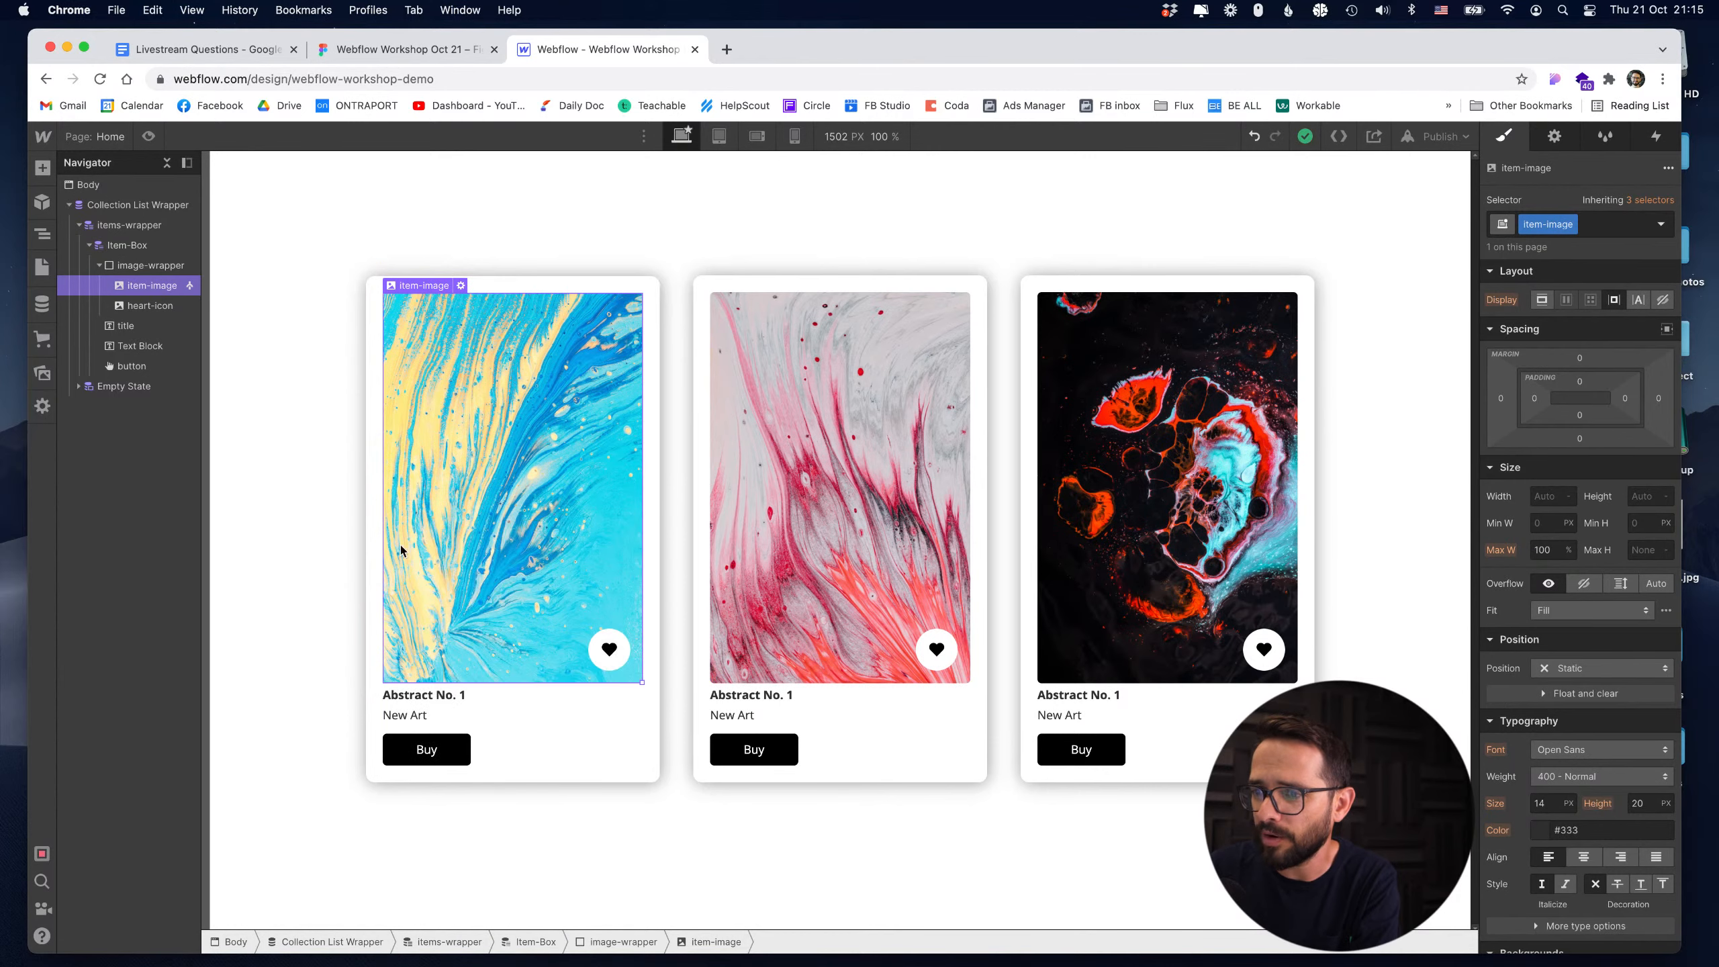
Bind the title text in the collection card to the Name field of Items.
click(432, 695)
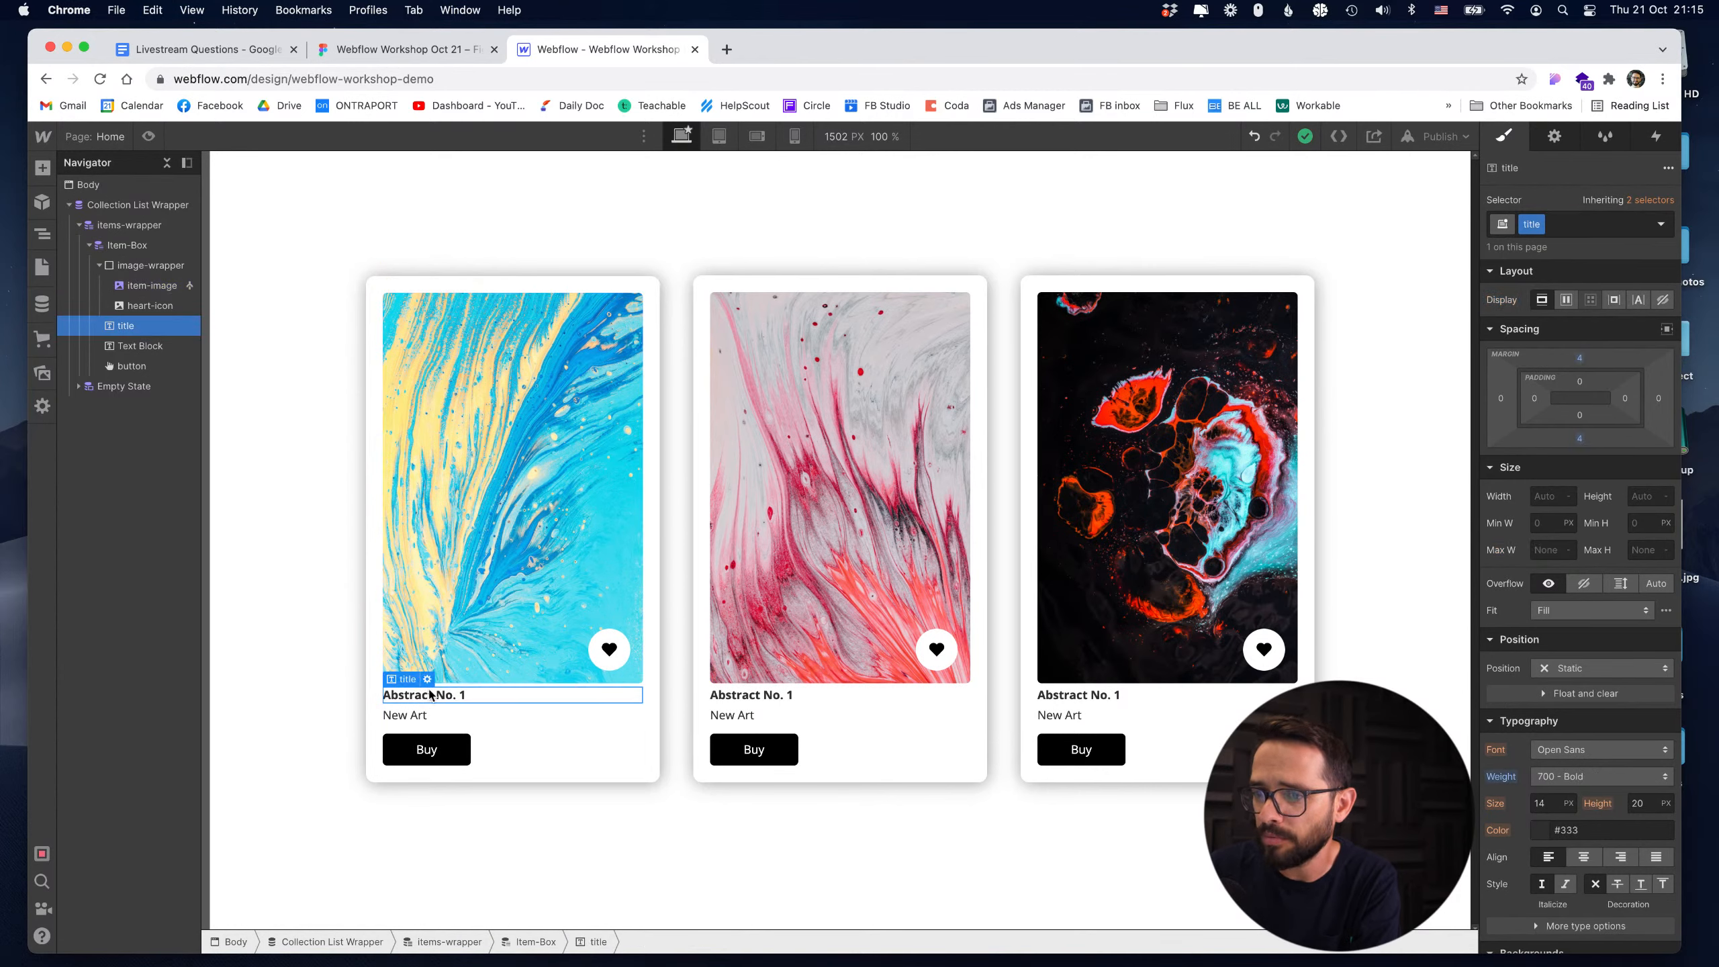
click(428, 678)
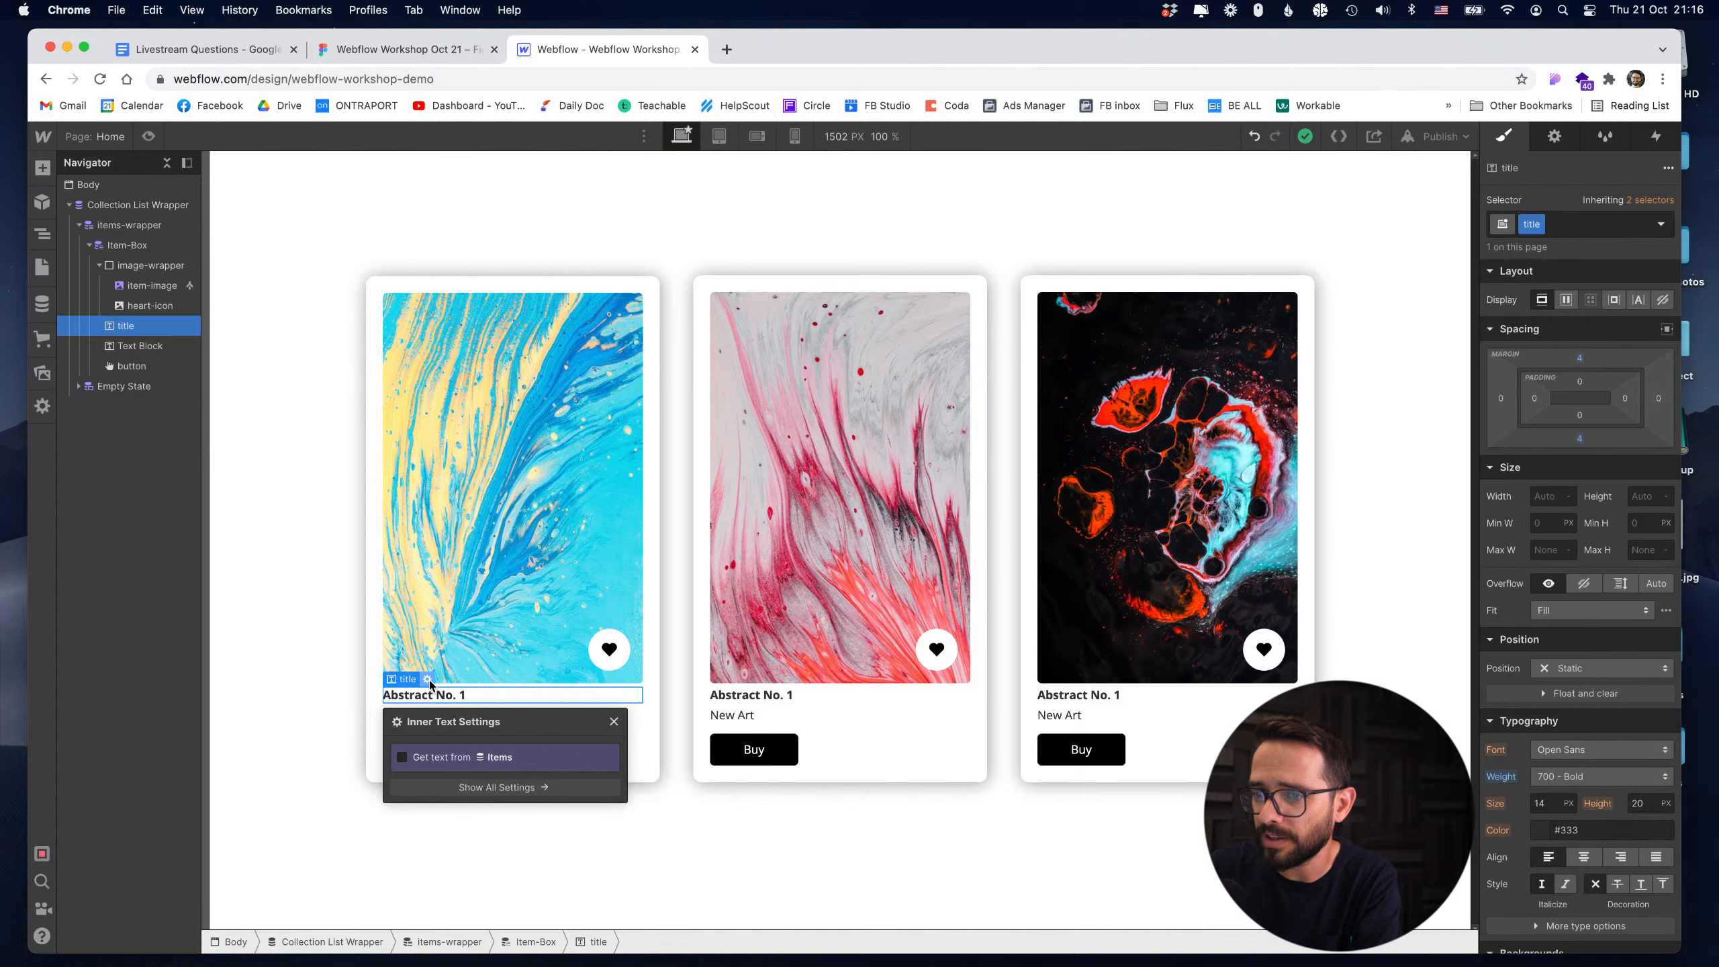
click(452, 770)
click(443, 779)
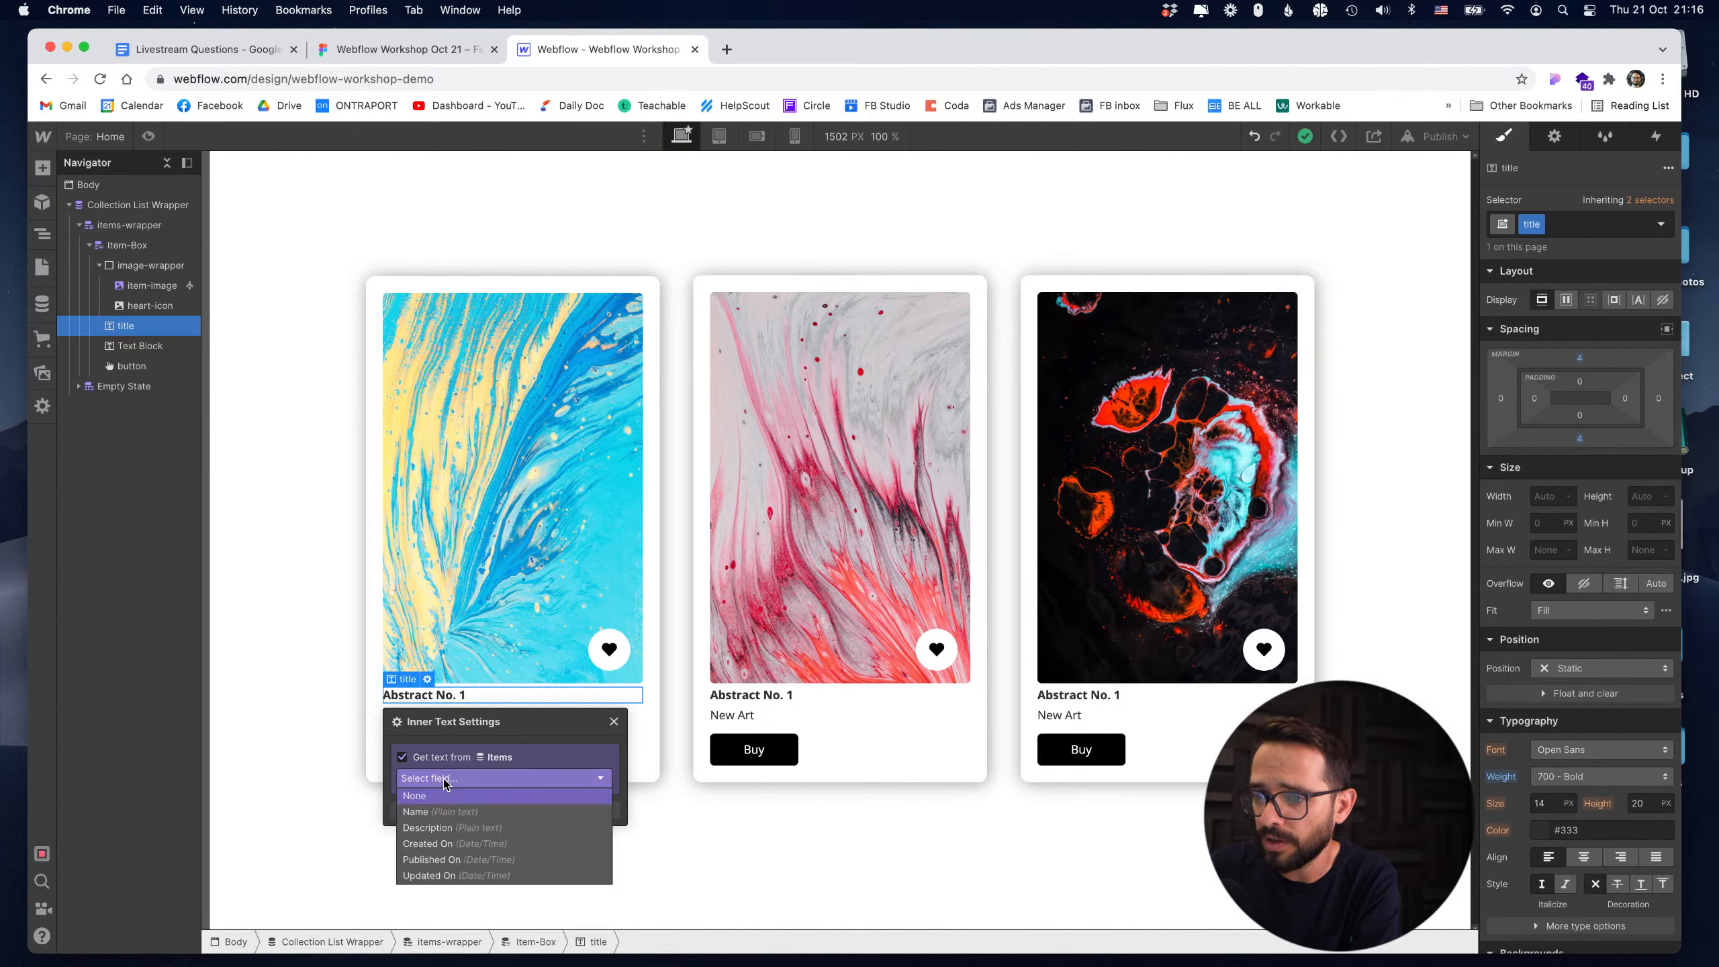
click(415, 816)
click(615, 725)
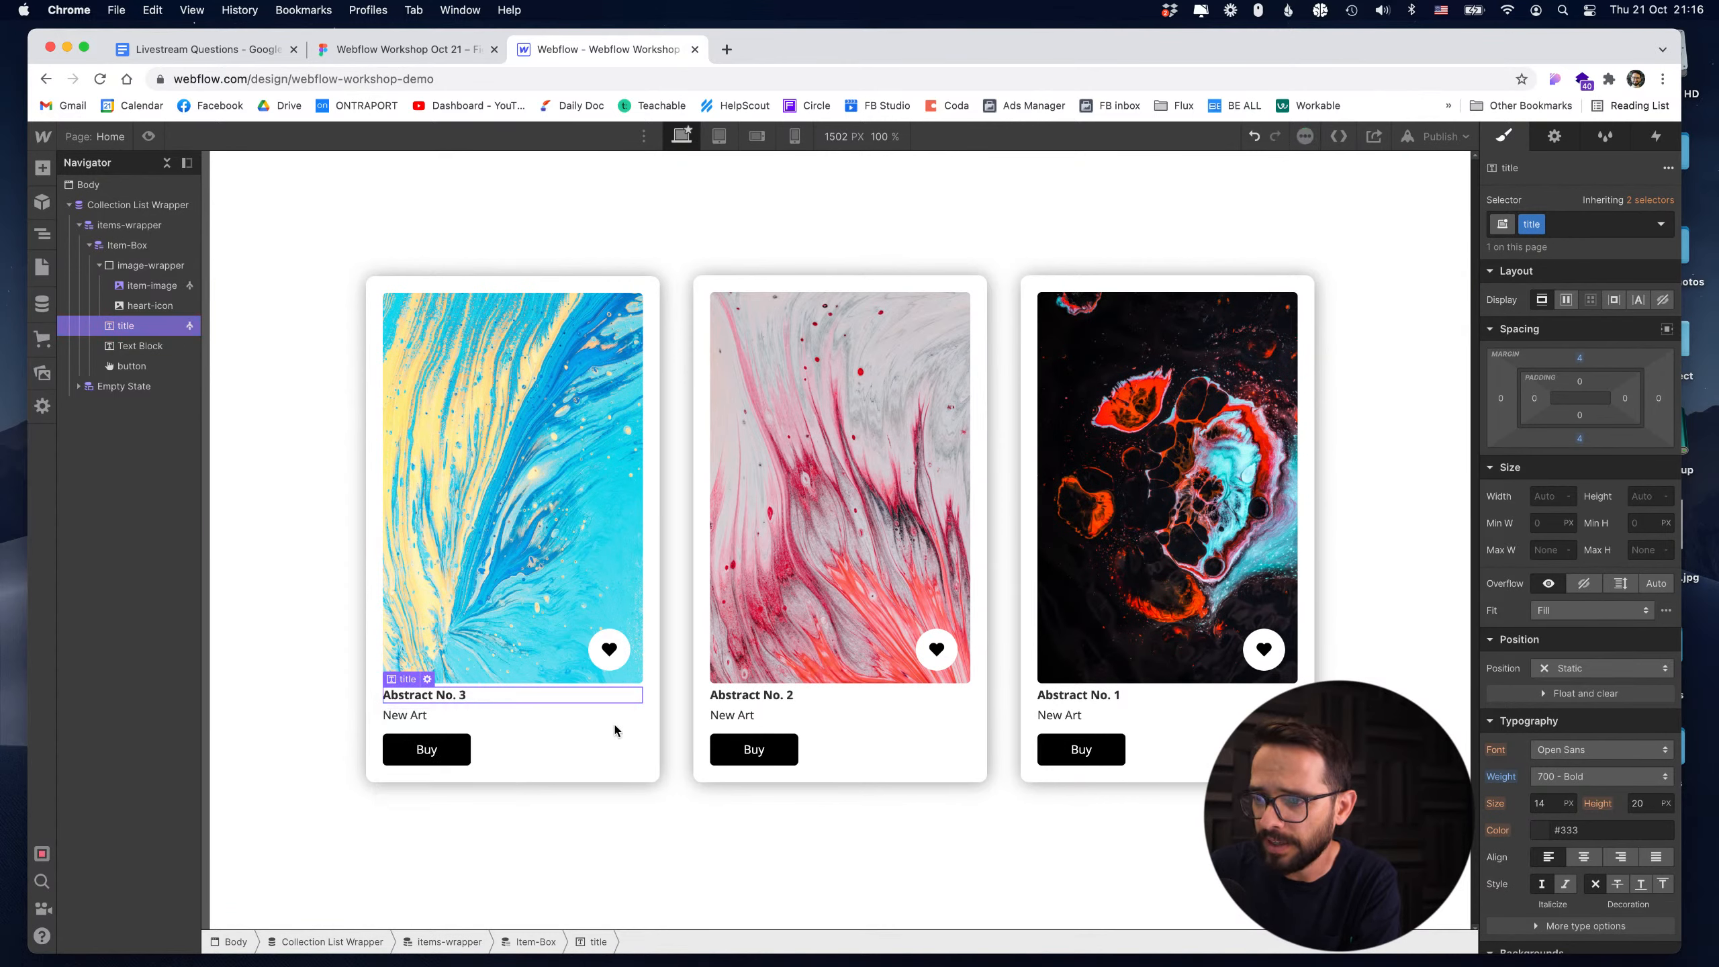
Bind the Text Block beneath the title to the Description field of the Items collection.
click(422, 718)
click(457, 702)
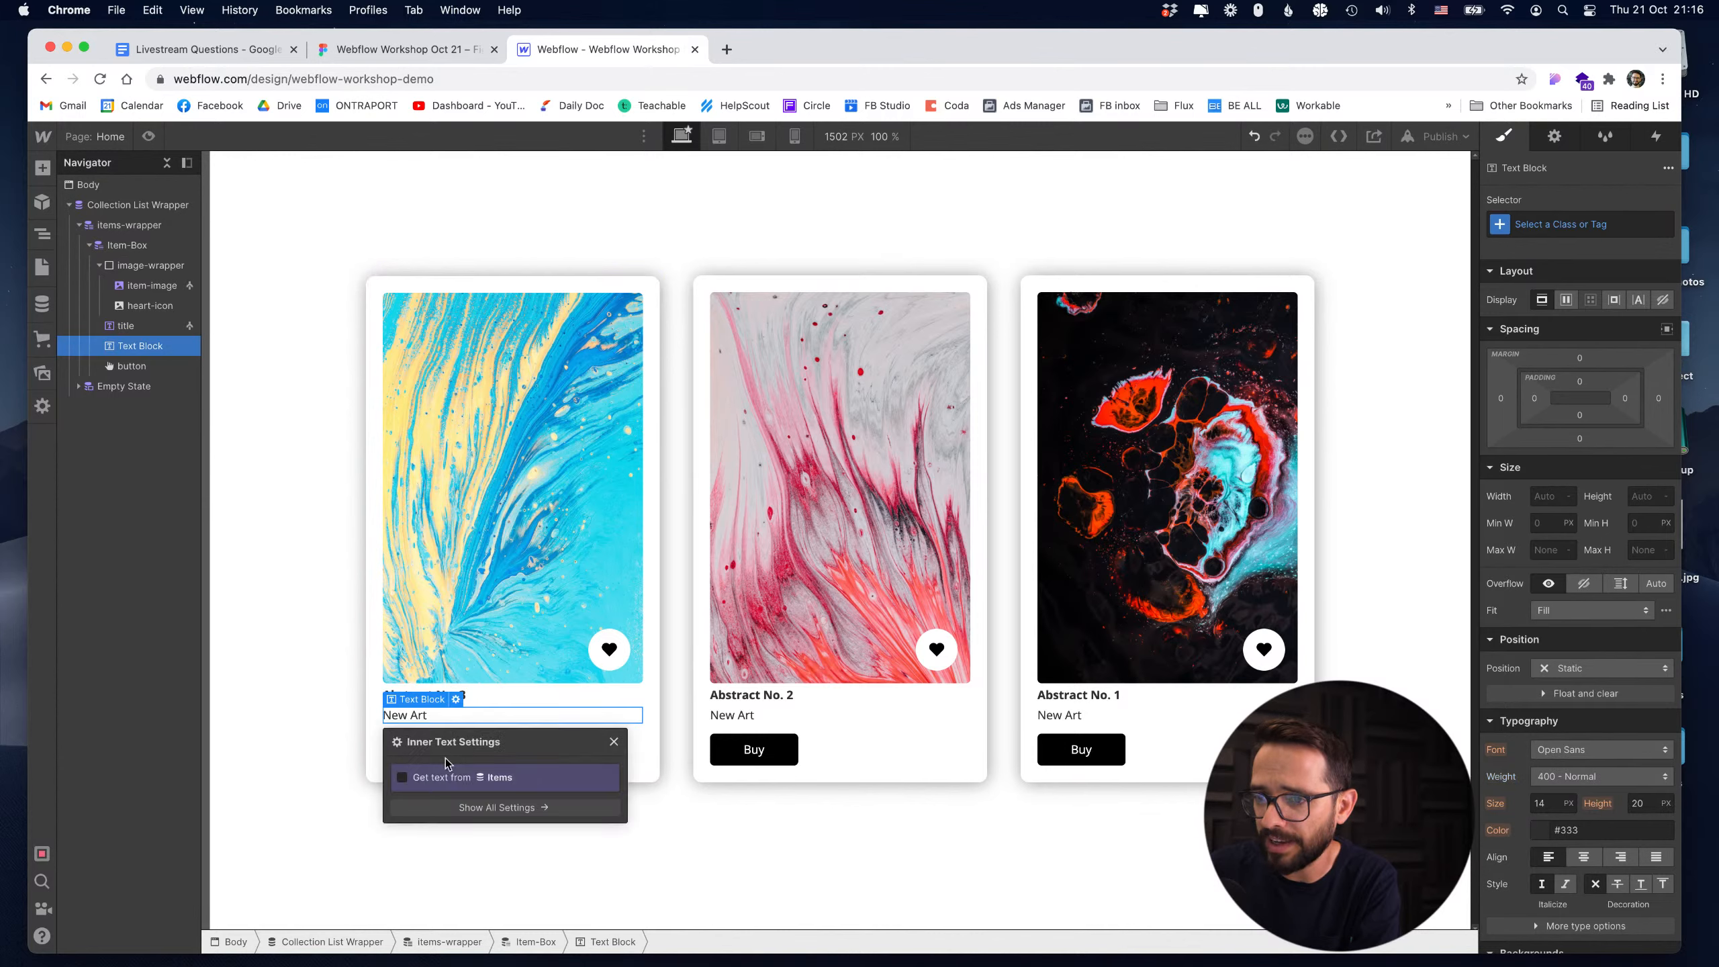
click(443, 775)
click(447, 798)
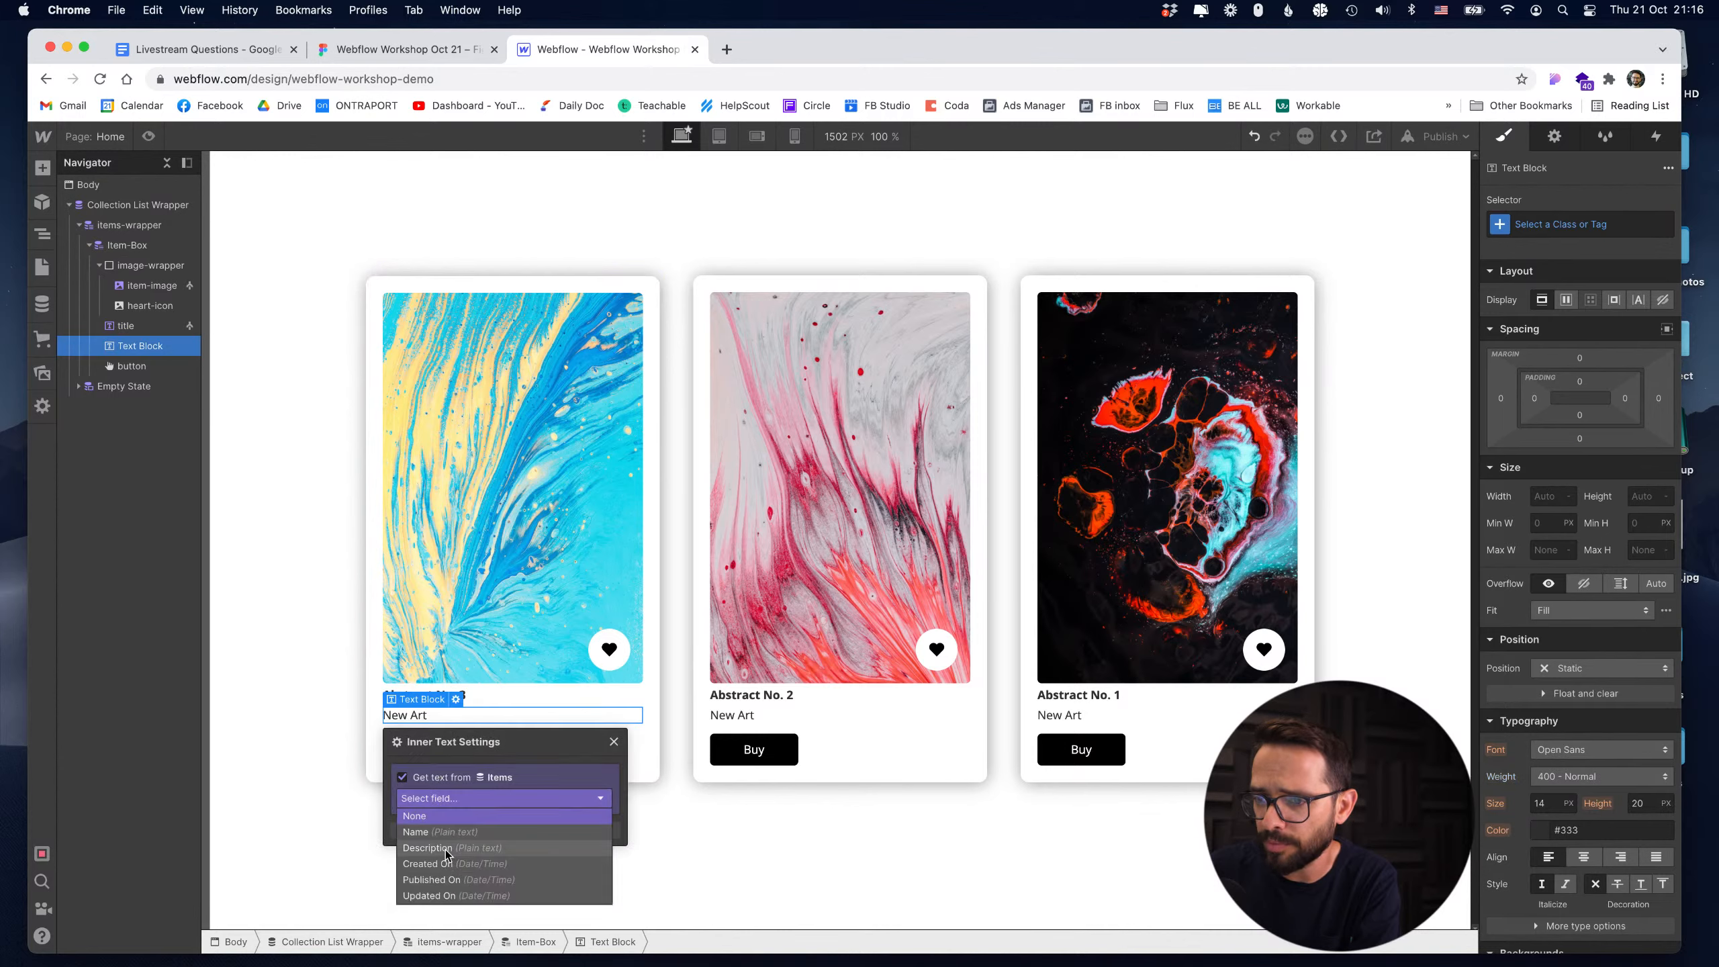
click(450, 849)
click(613, 742)
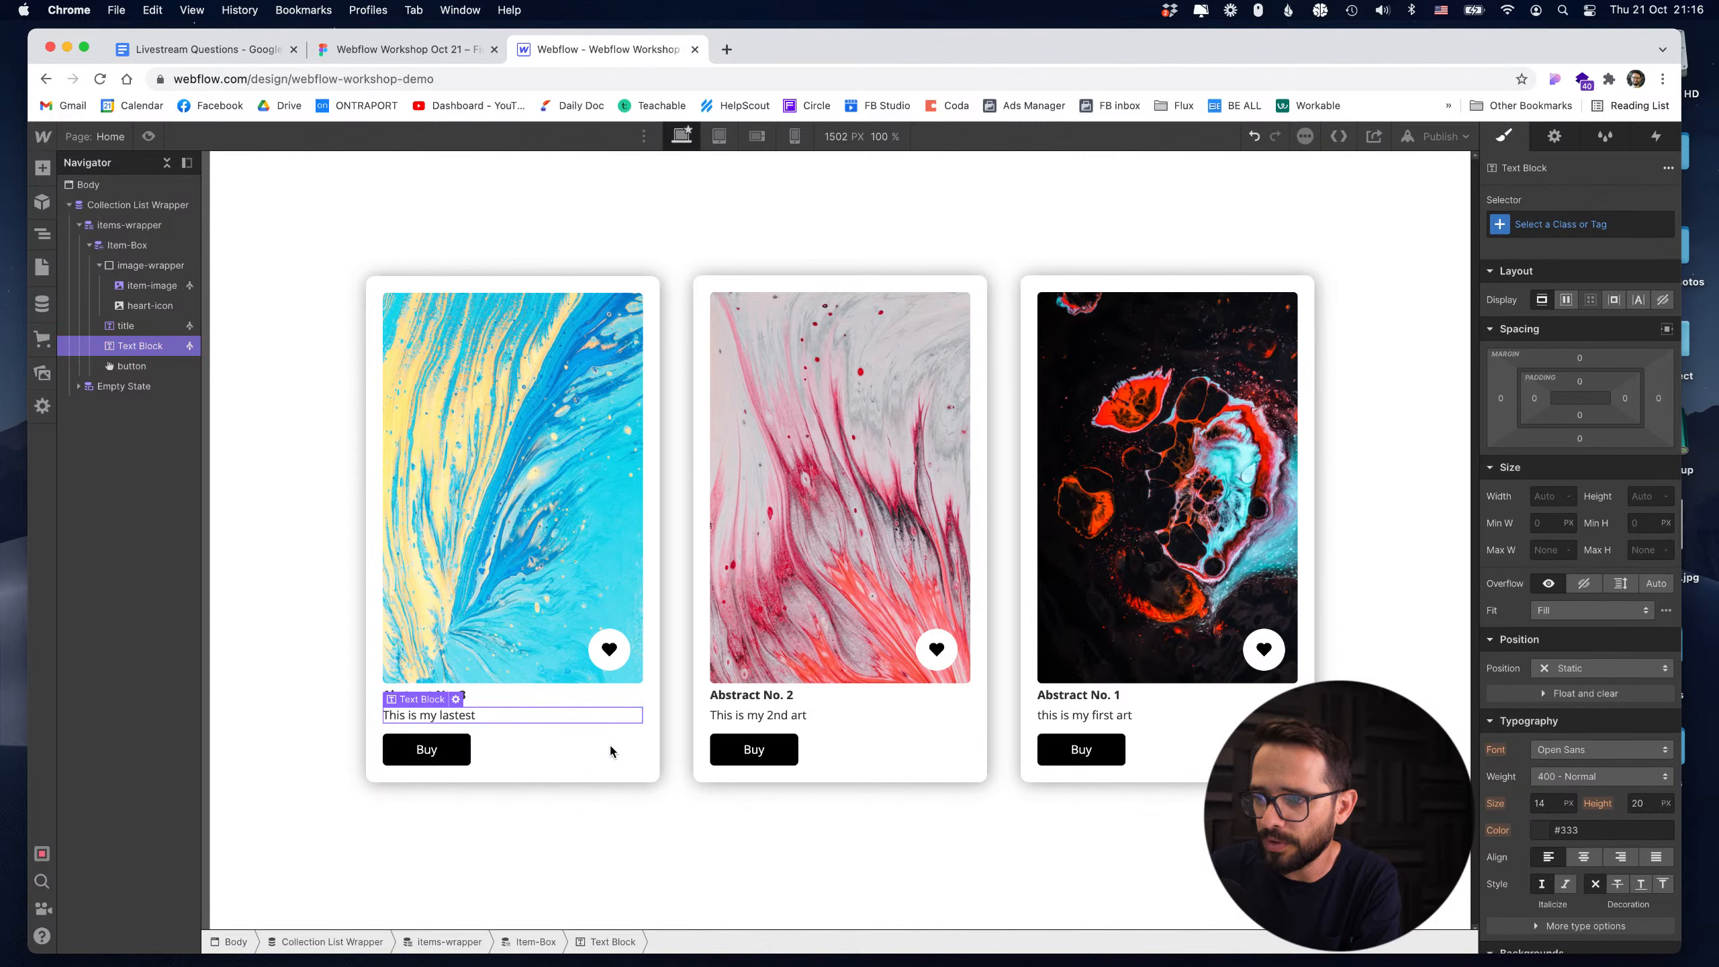
click(470, 841)
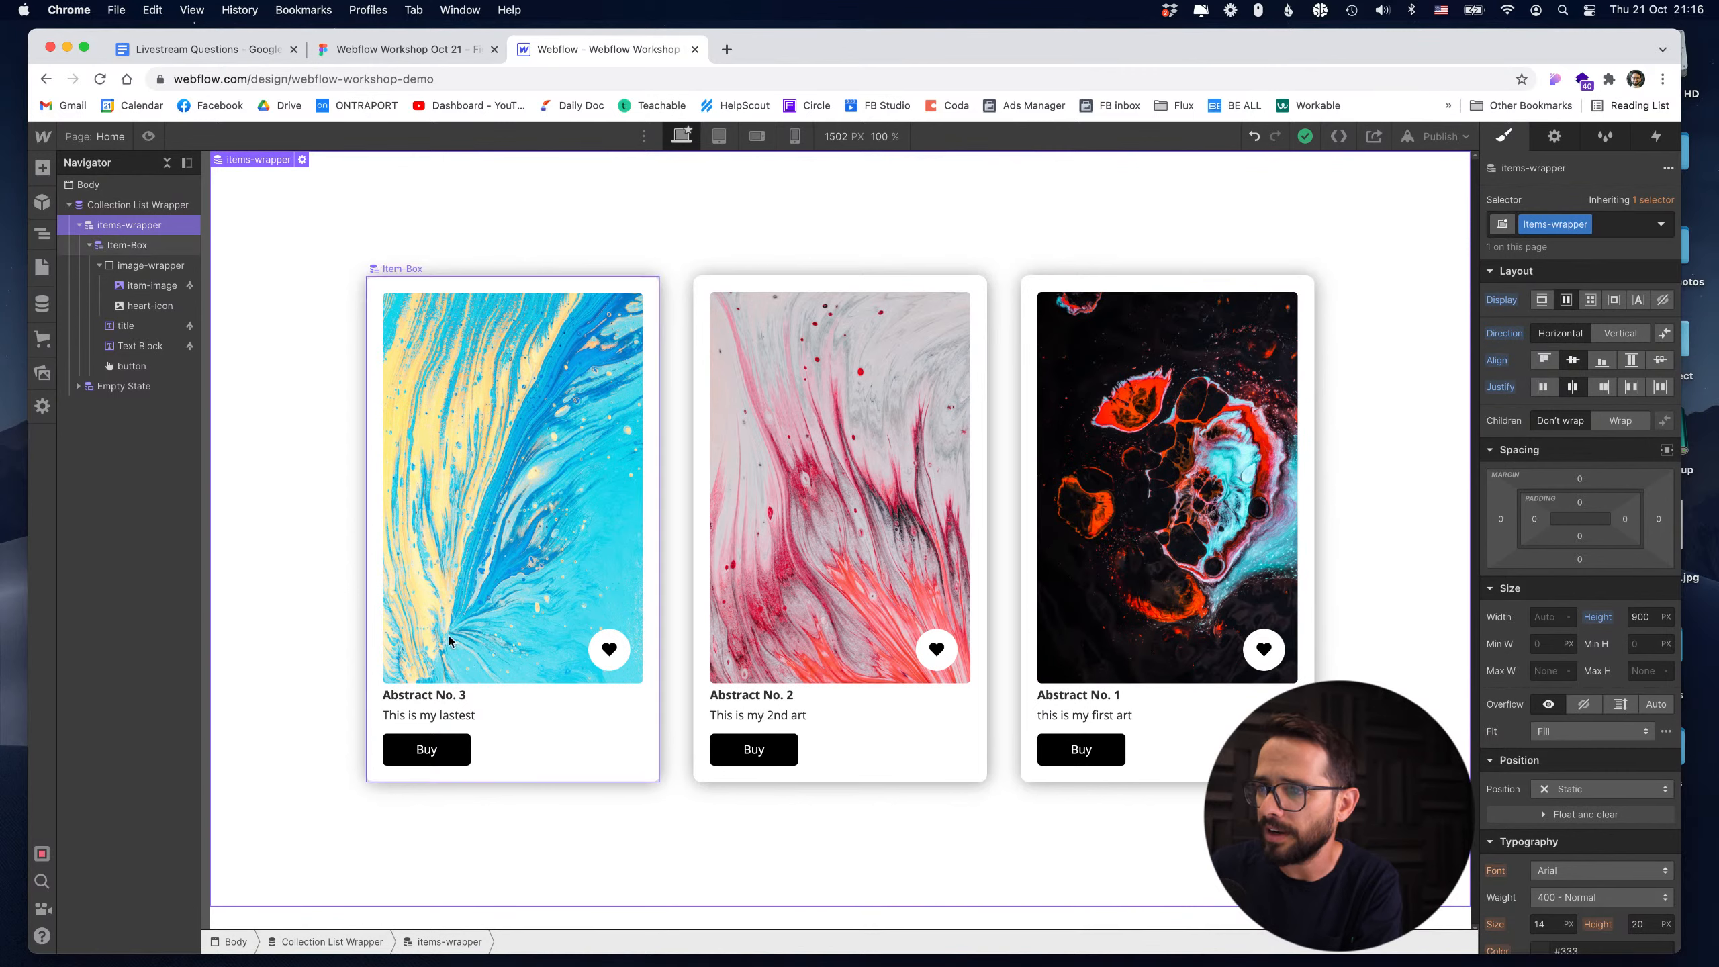
Link the card's Buy button to the collection page of the Current Item.
click(426, 762)
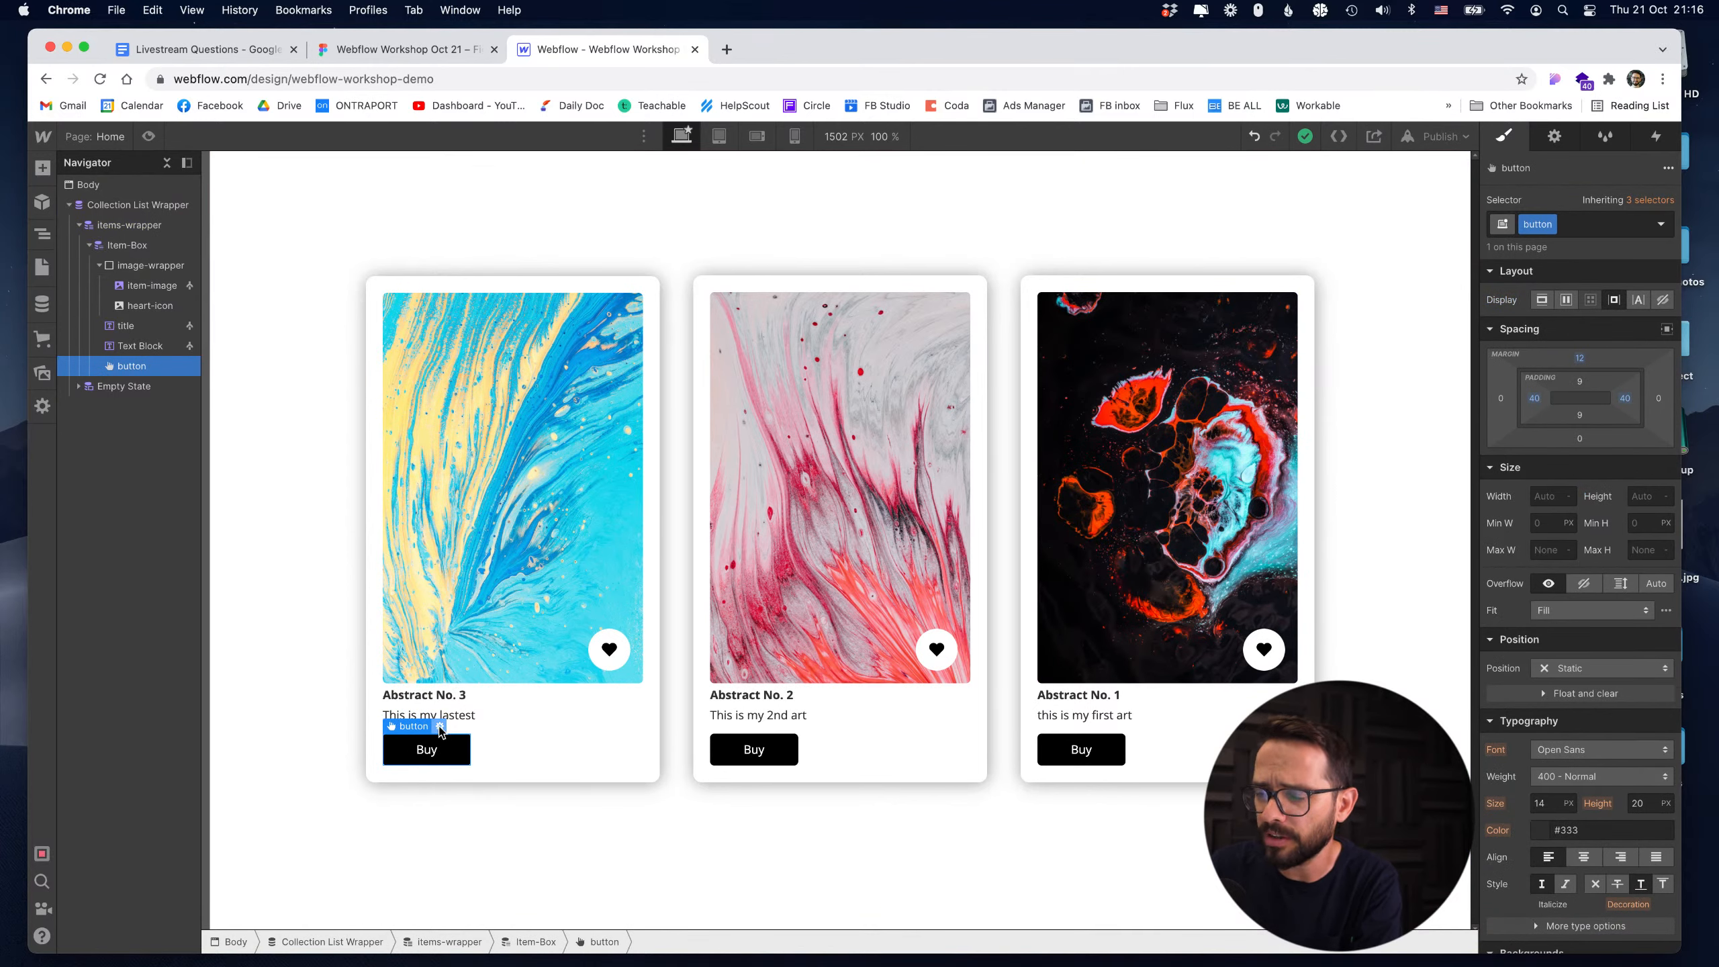
click(439, 726)
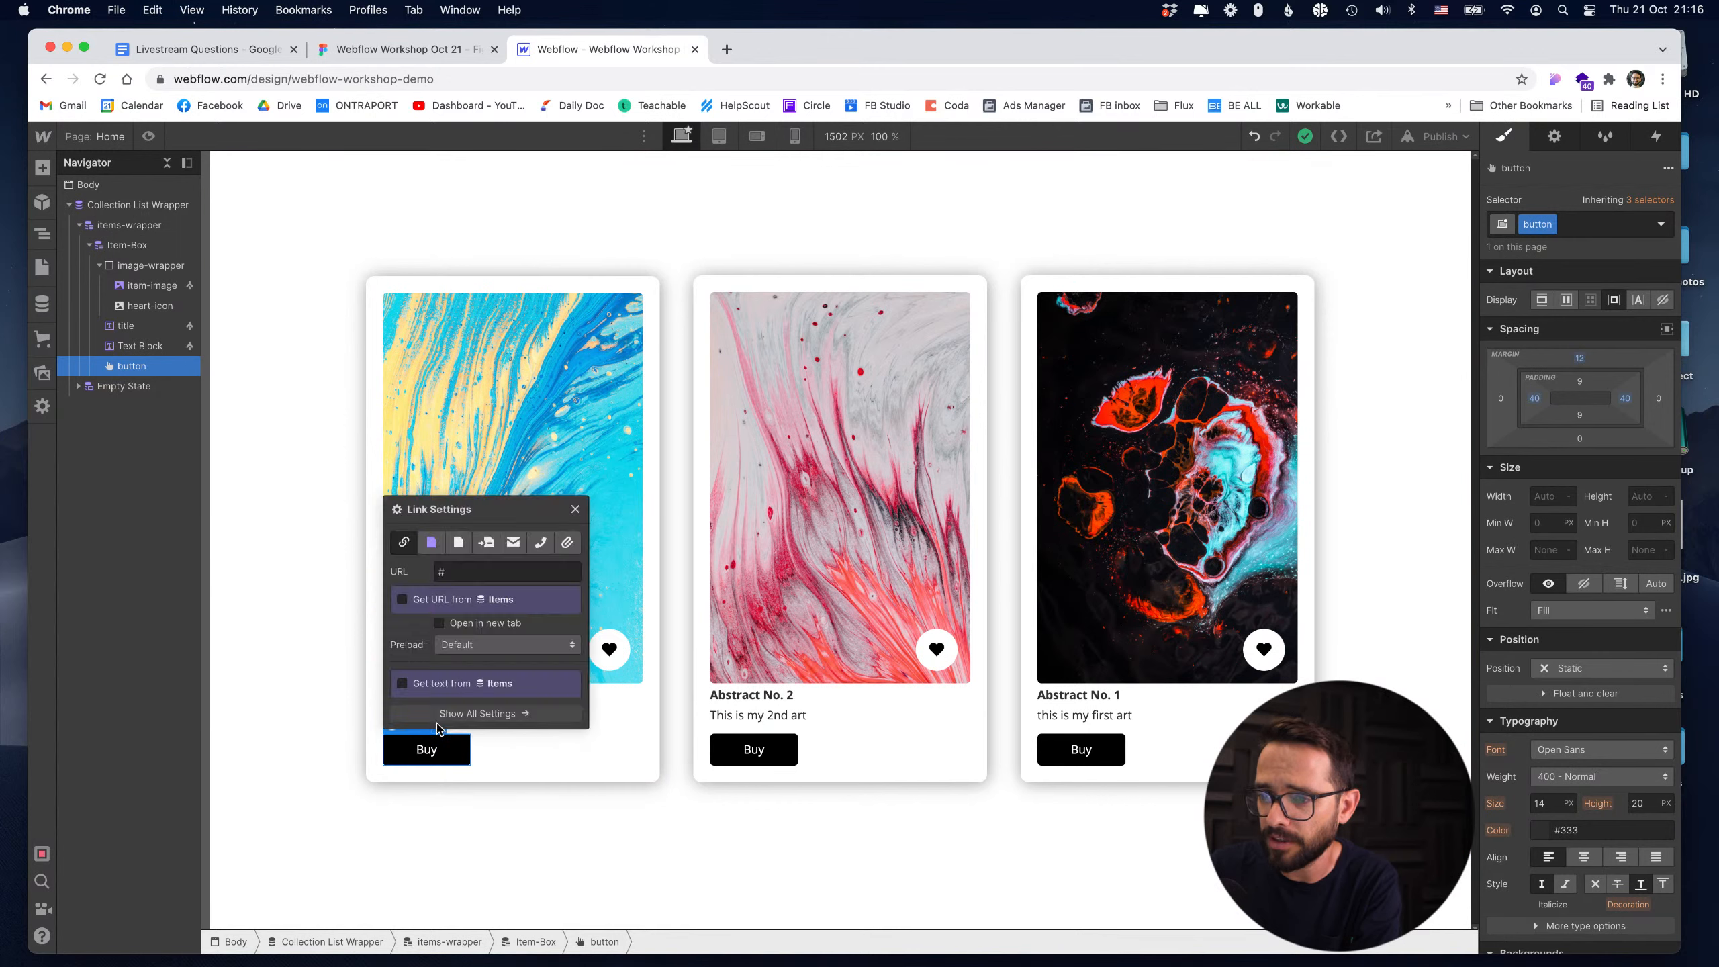
click(431, 542)
click(474, 600)
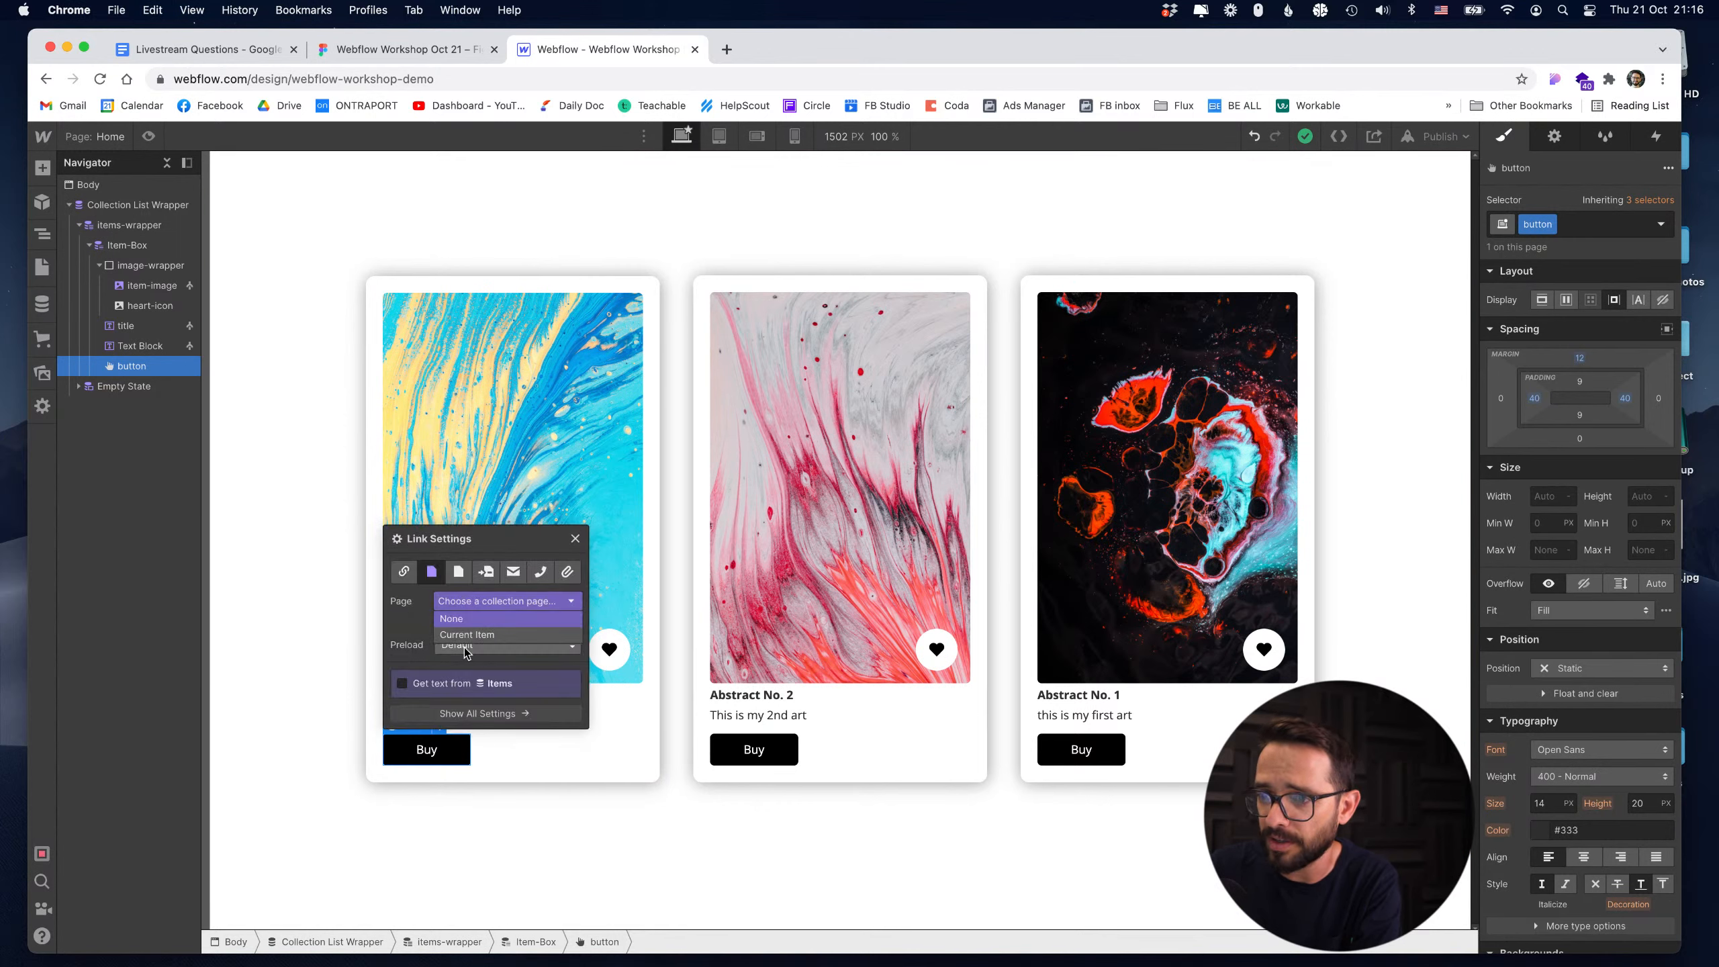
click(467, 634)
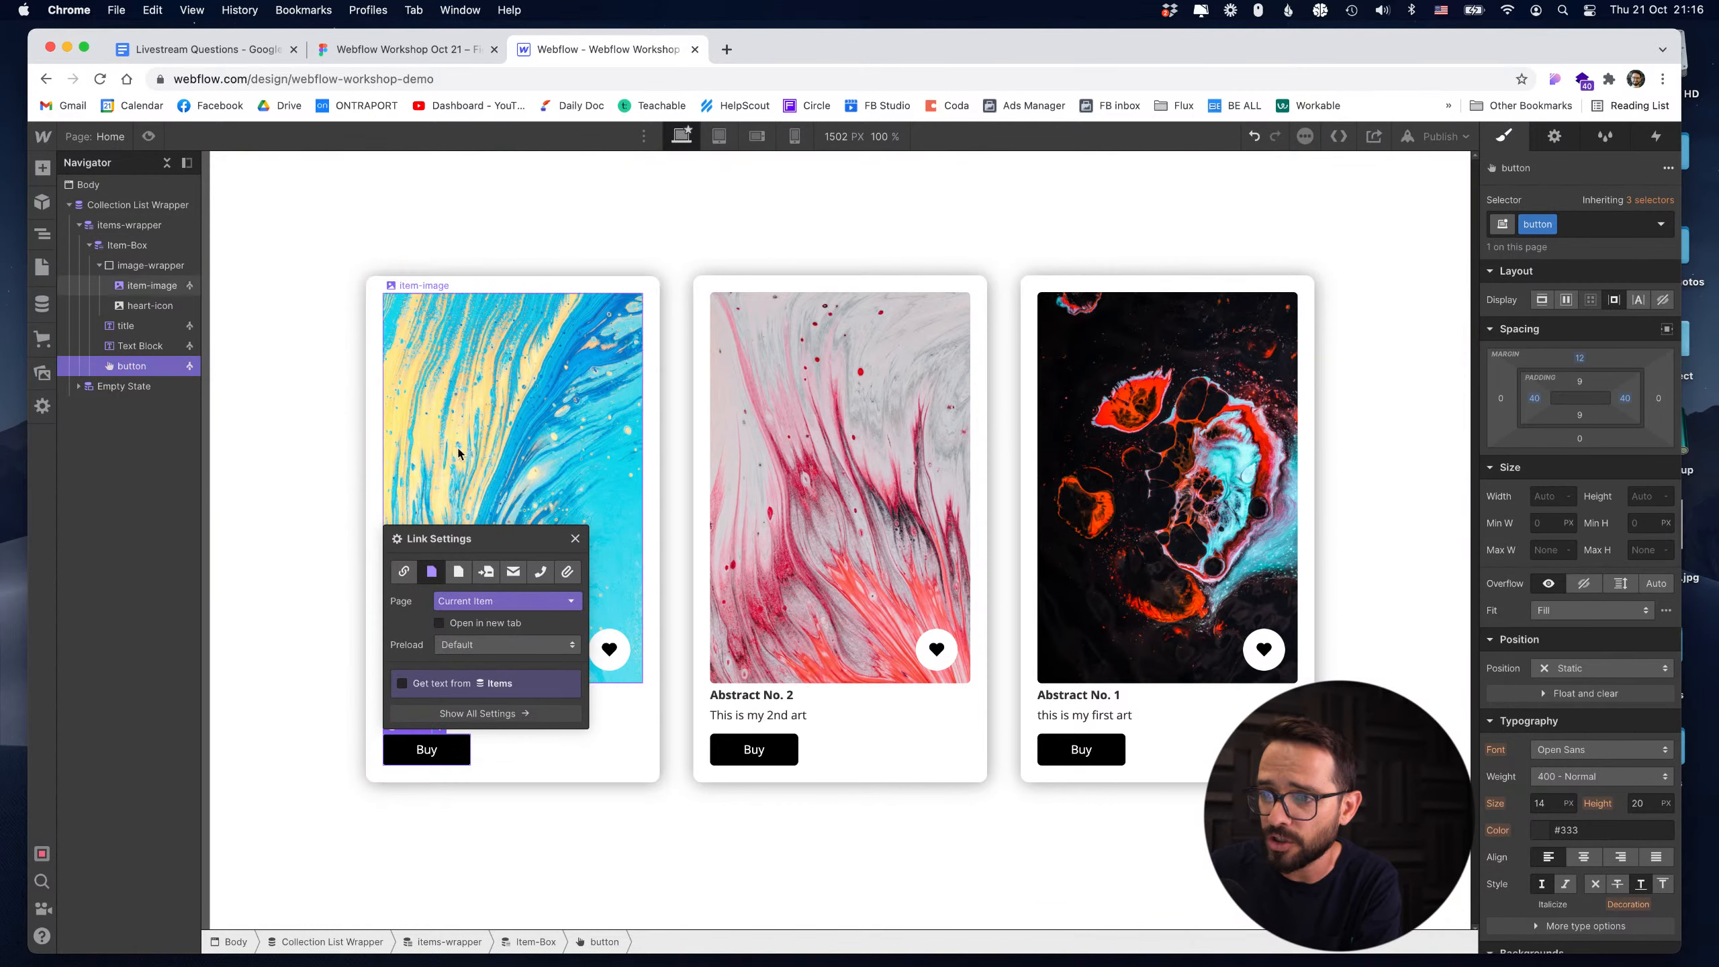
click(575, 539)
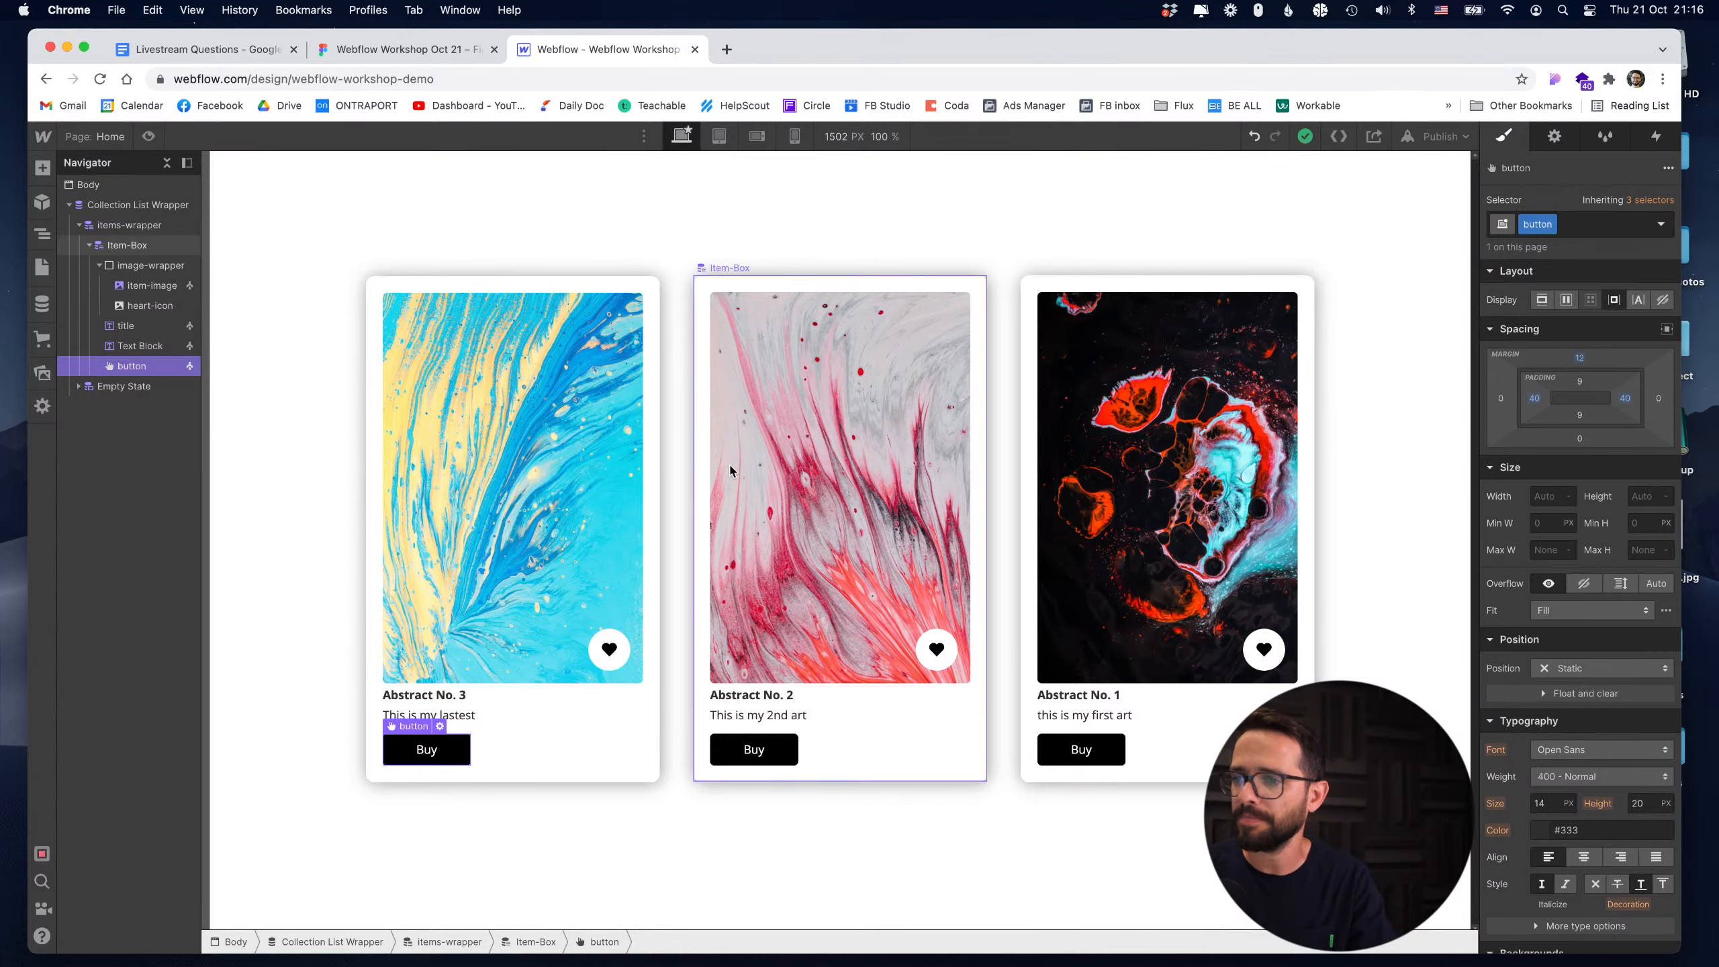
Switch to the Keynote presentation, play it from the demo slide and advance to the slide on the three types of animations.
key(super+Tab)
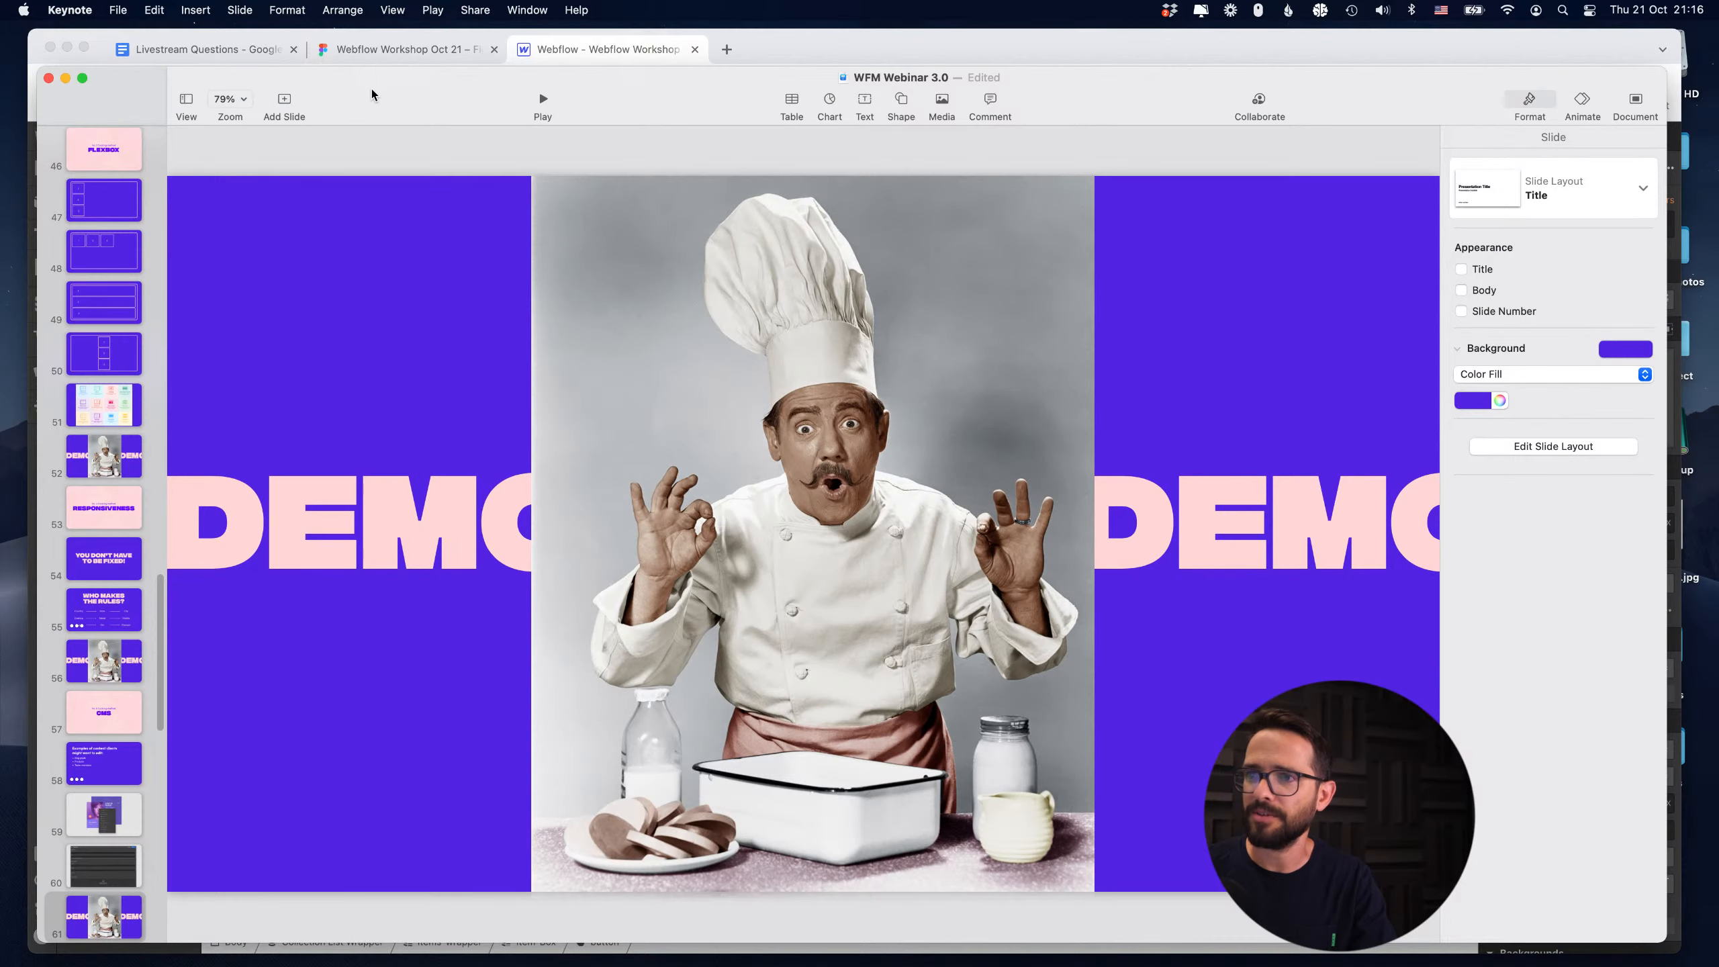
click(559, 105)
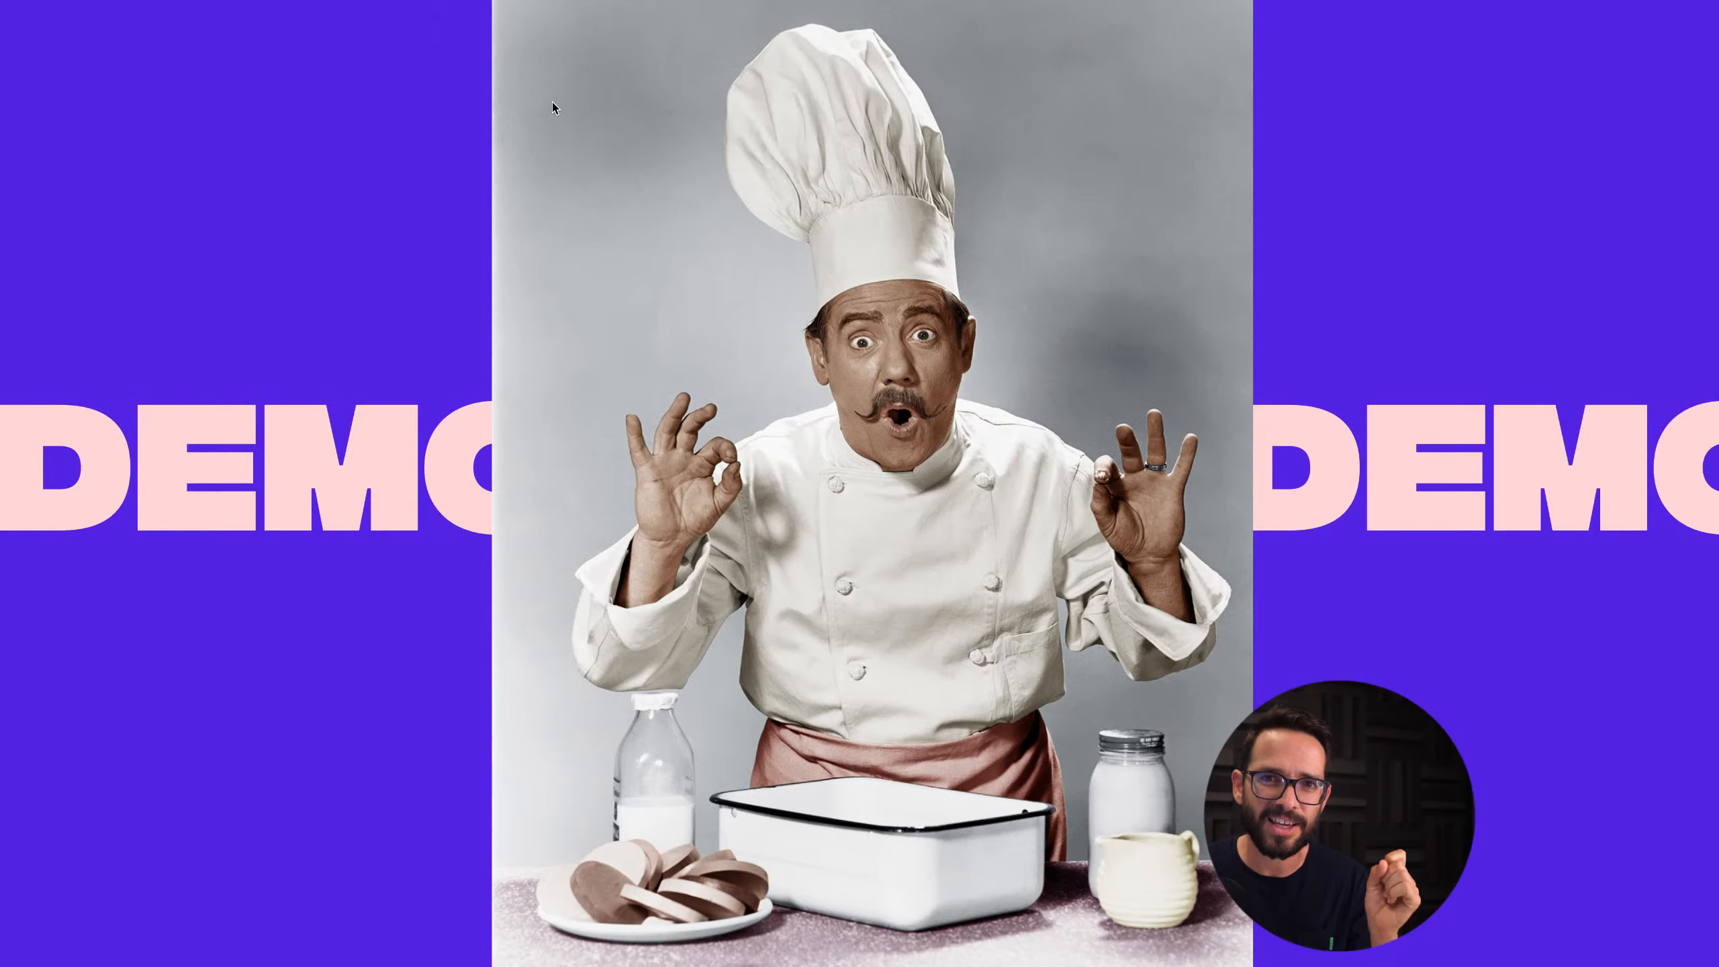
click(551, 102)
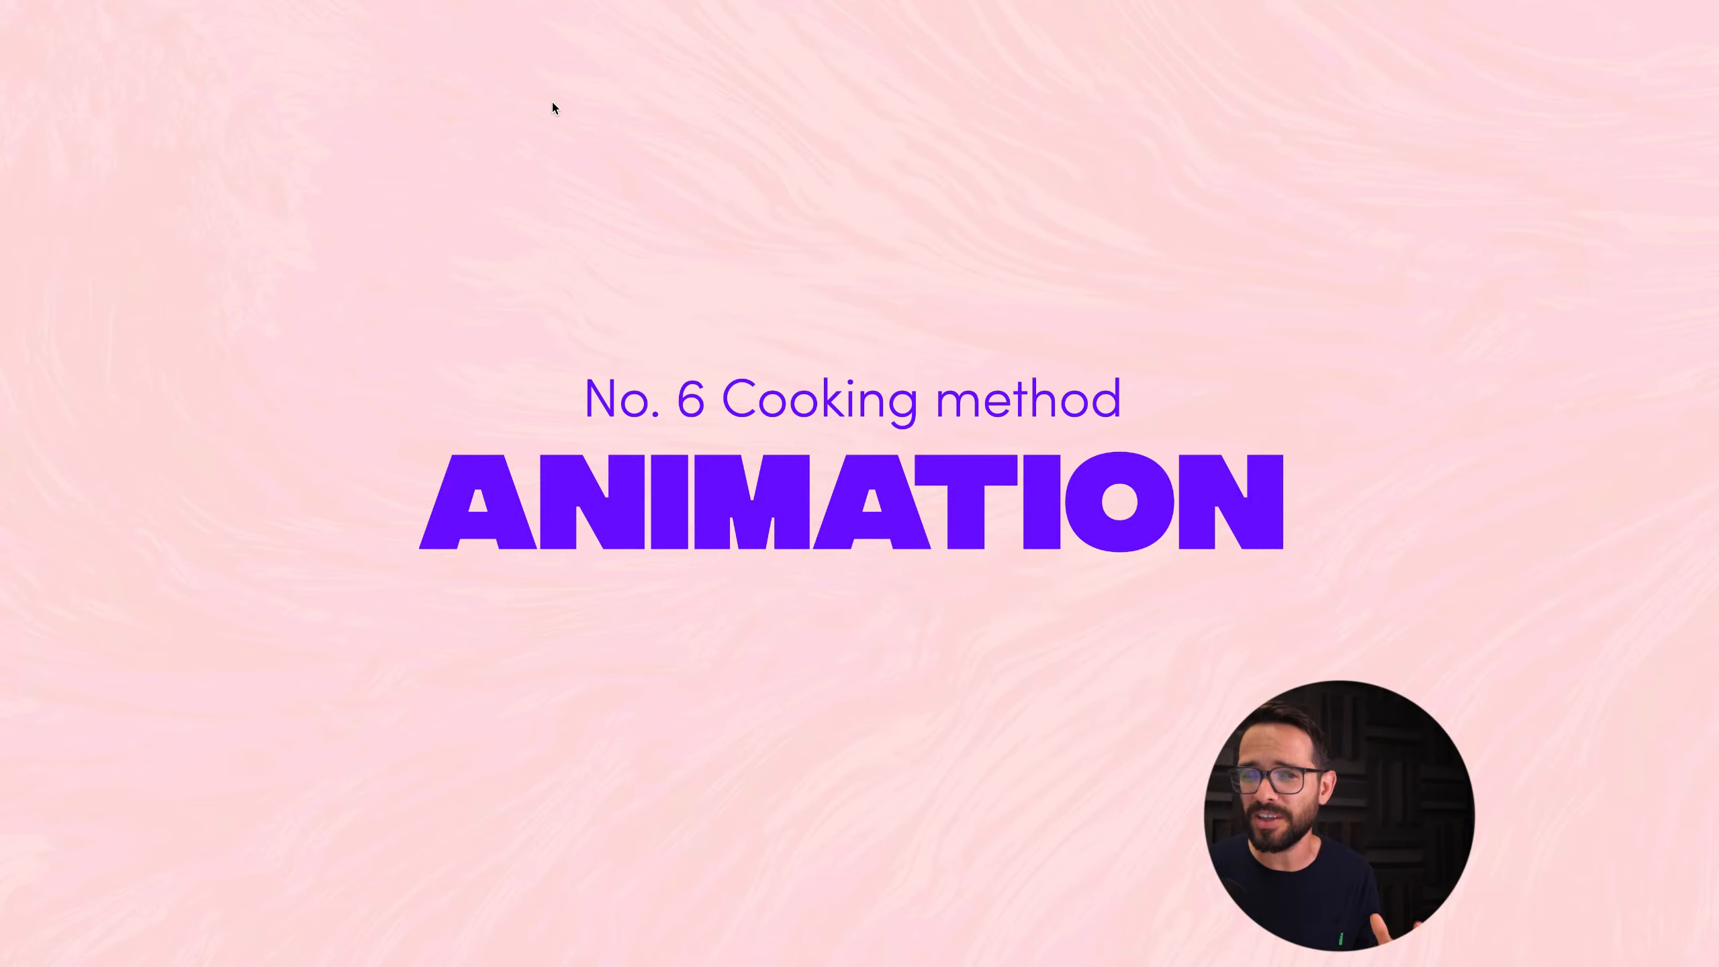
key(Right)
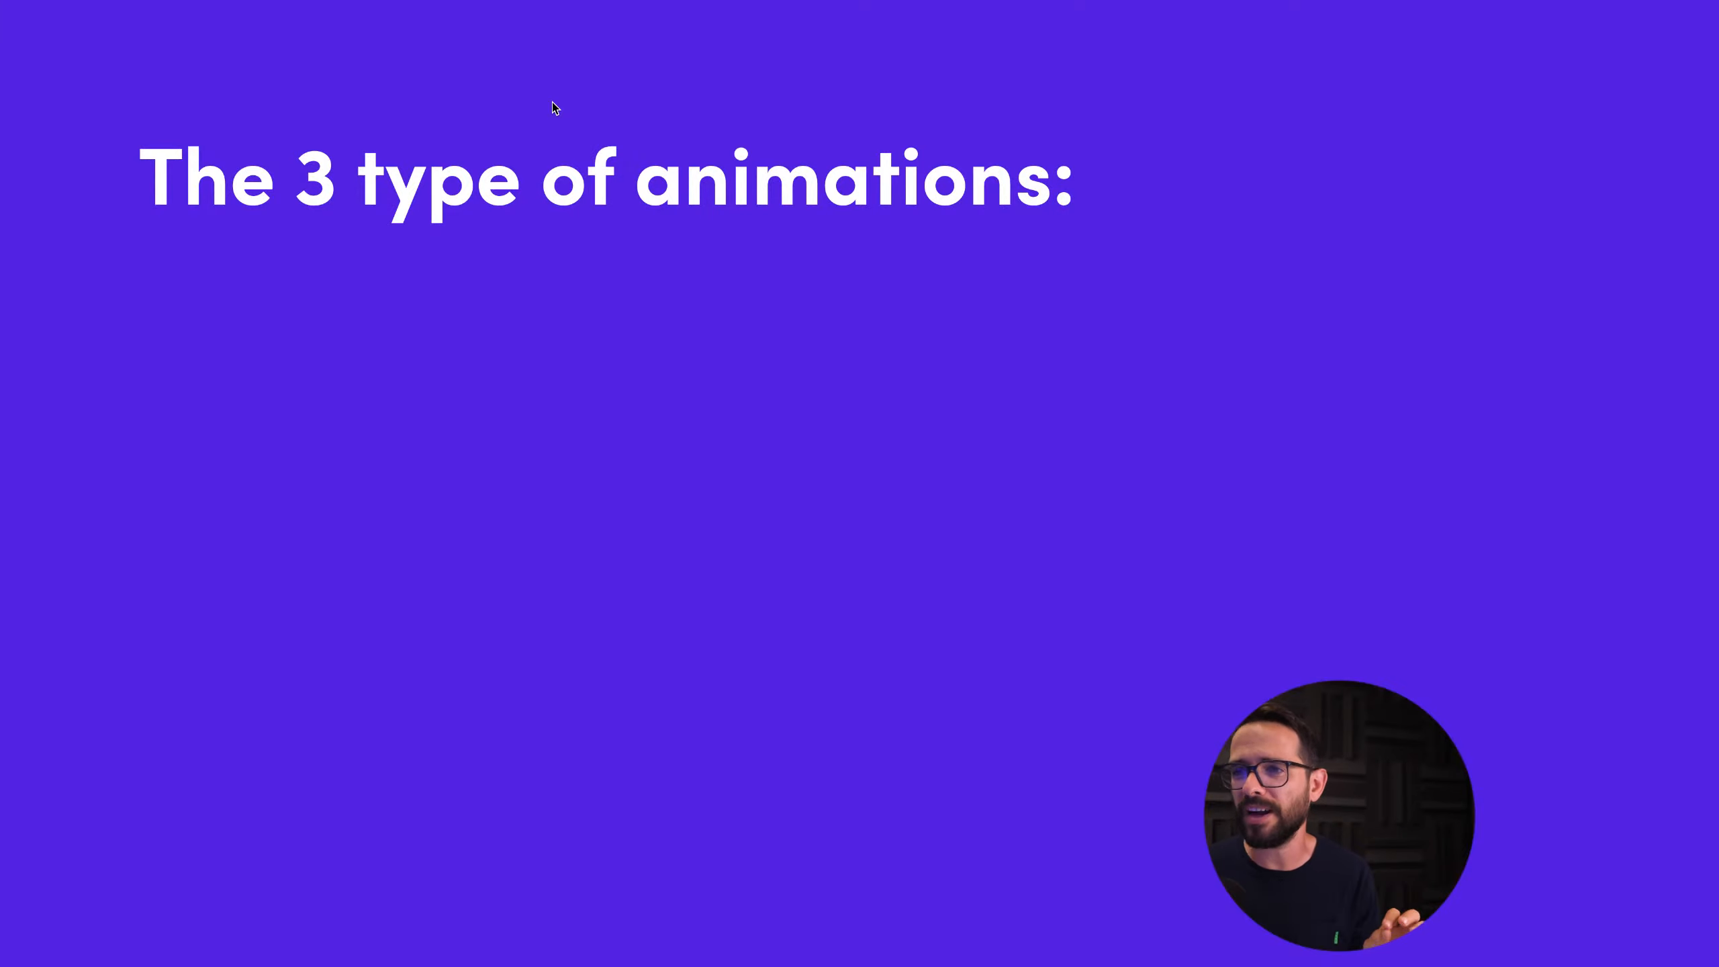
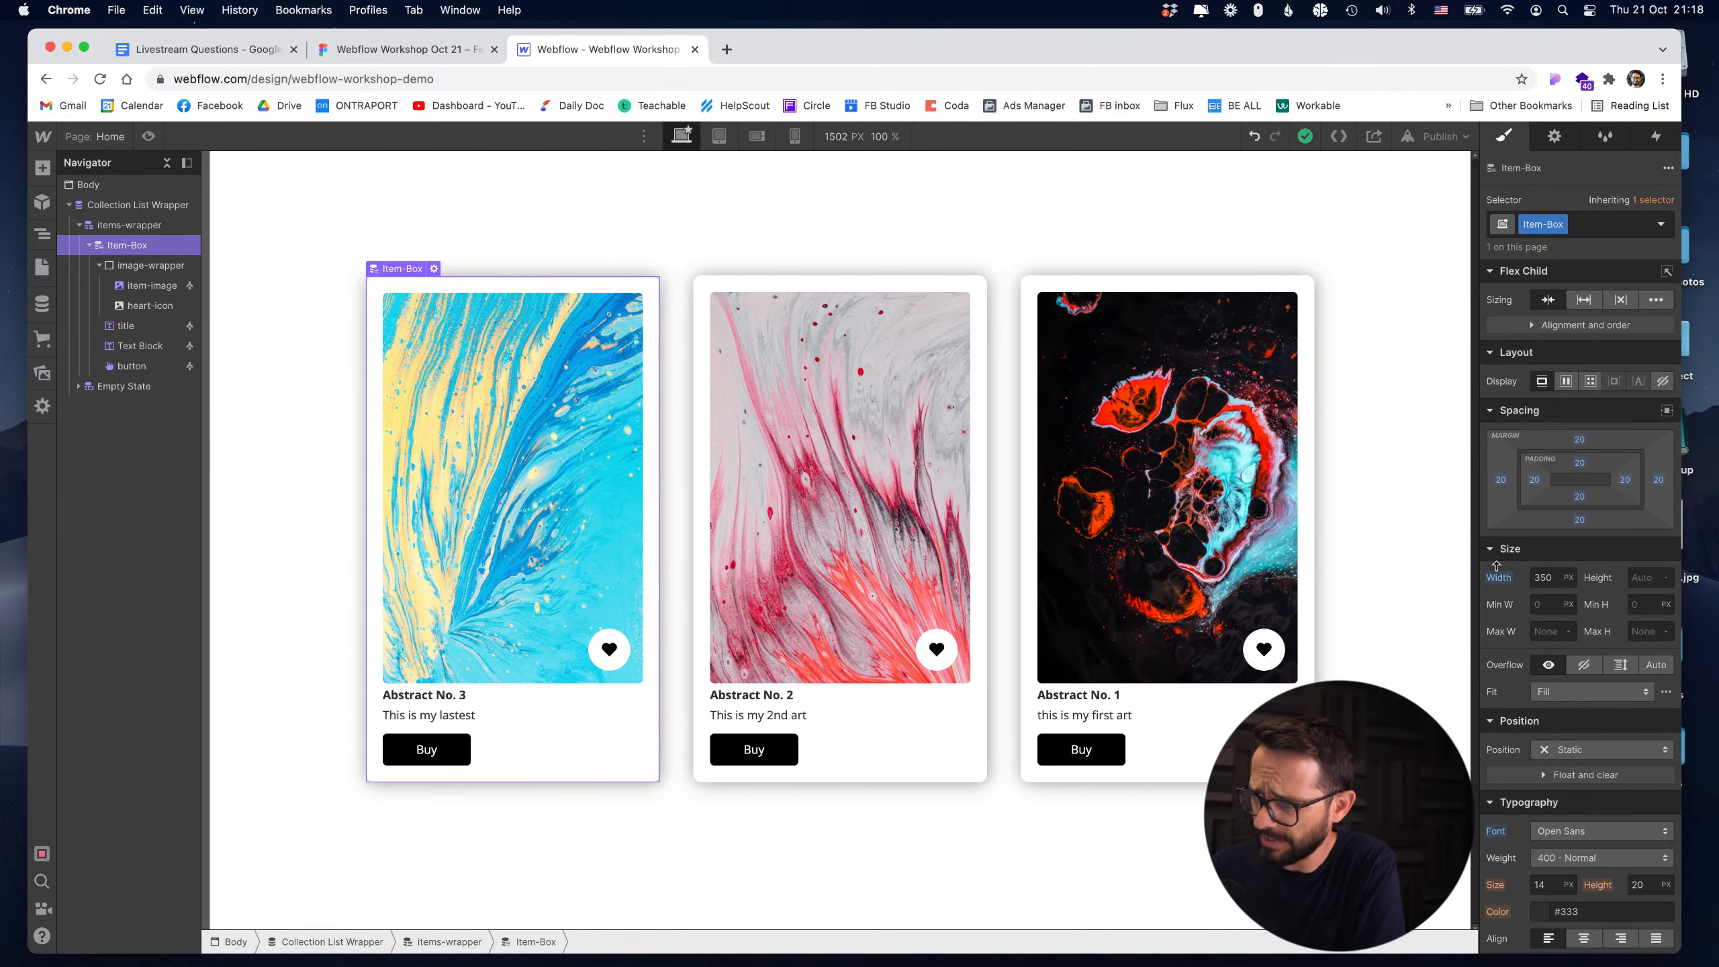
Give Item-Box a Hover-state Move transform of -62 px along the vertical axis.
scroll(1572, 738, down, 10)
scroll(1563, 290, up, 10)
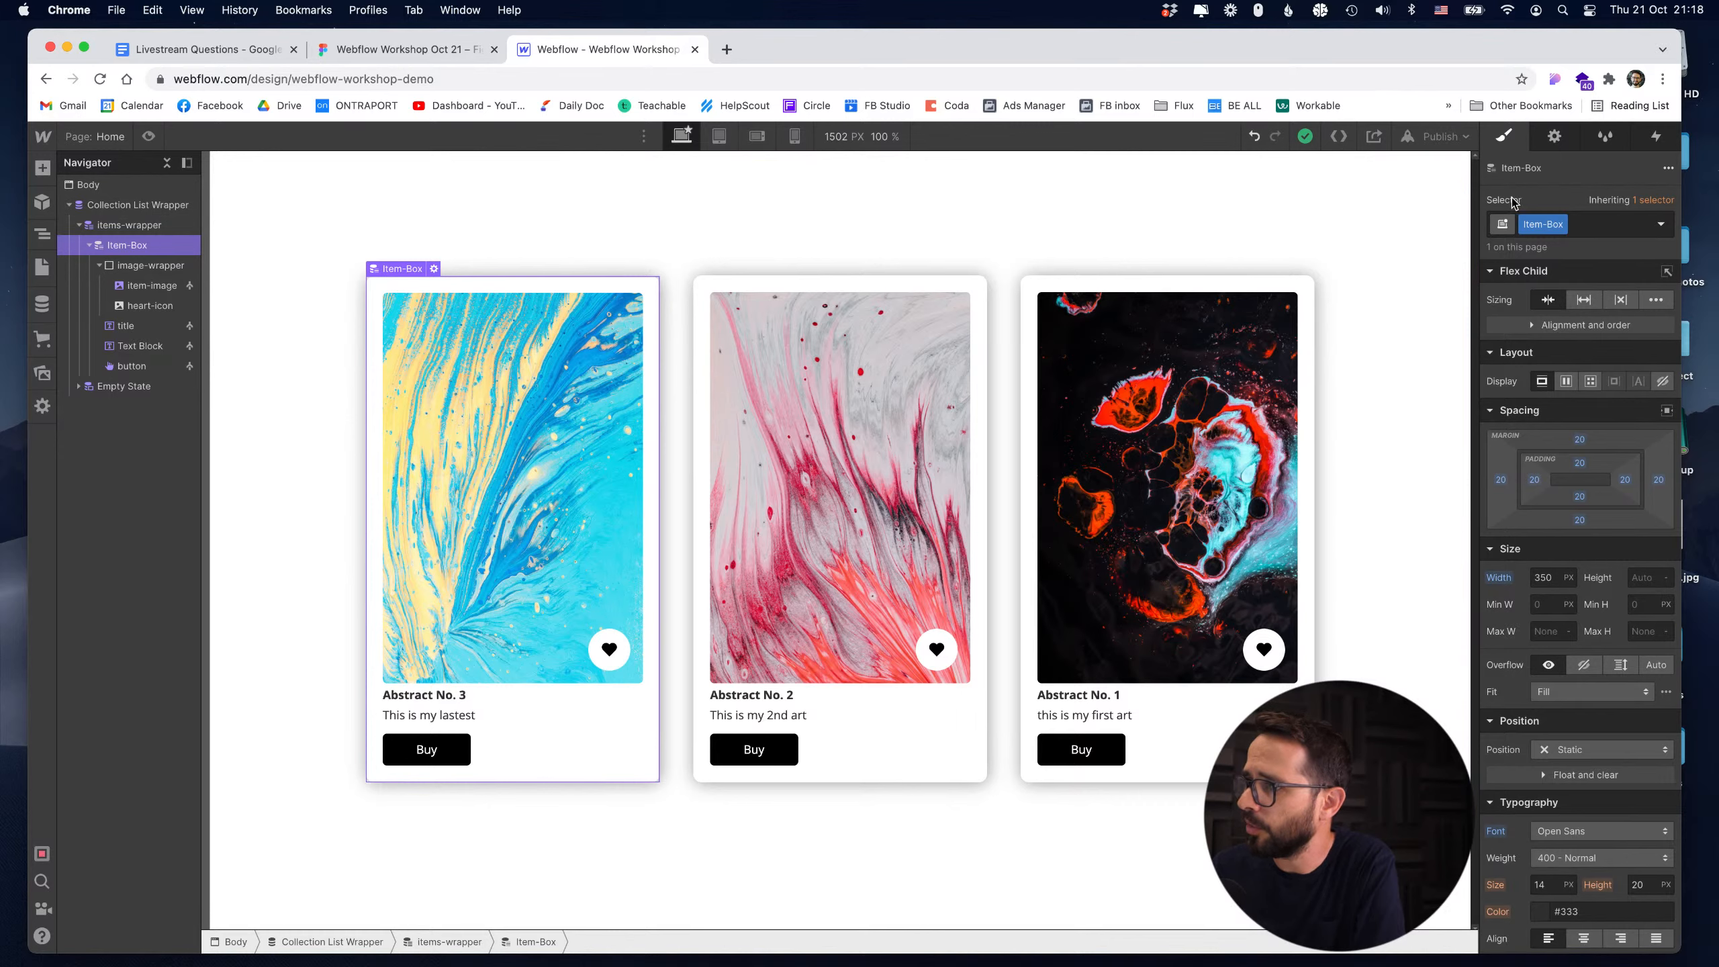
click(1661, 225)
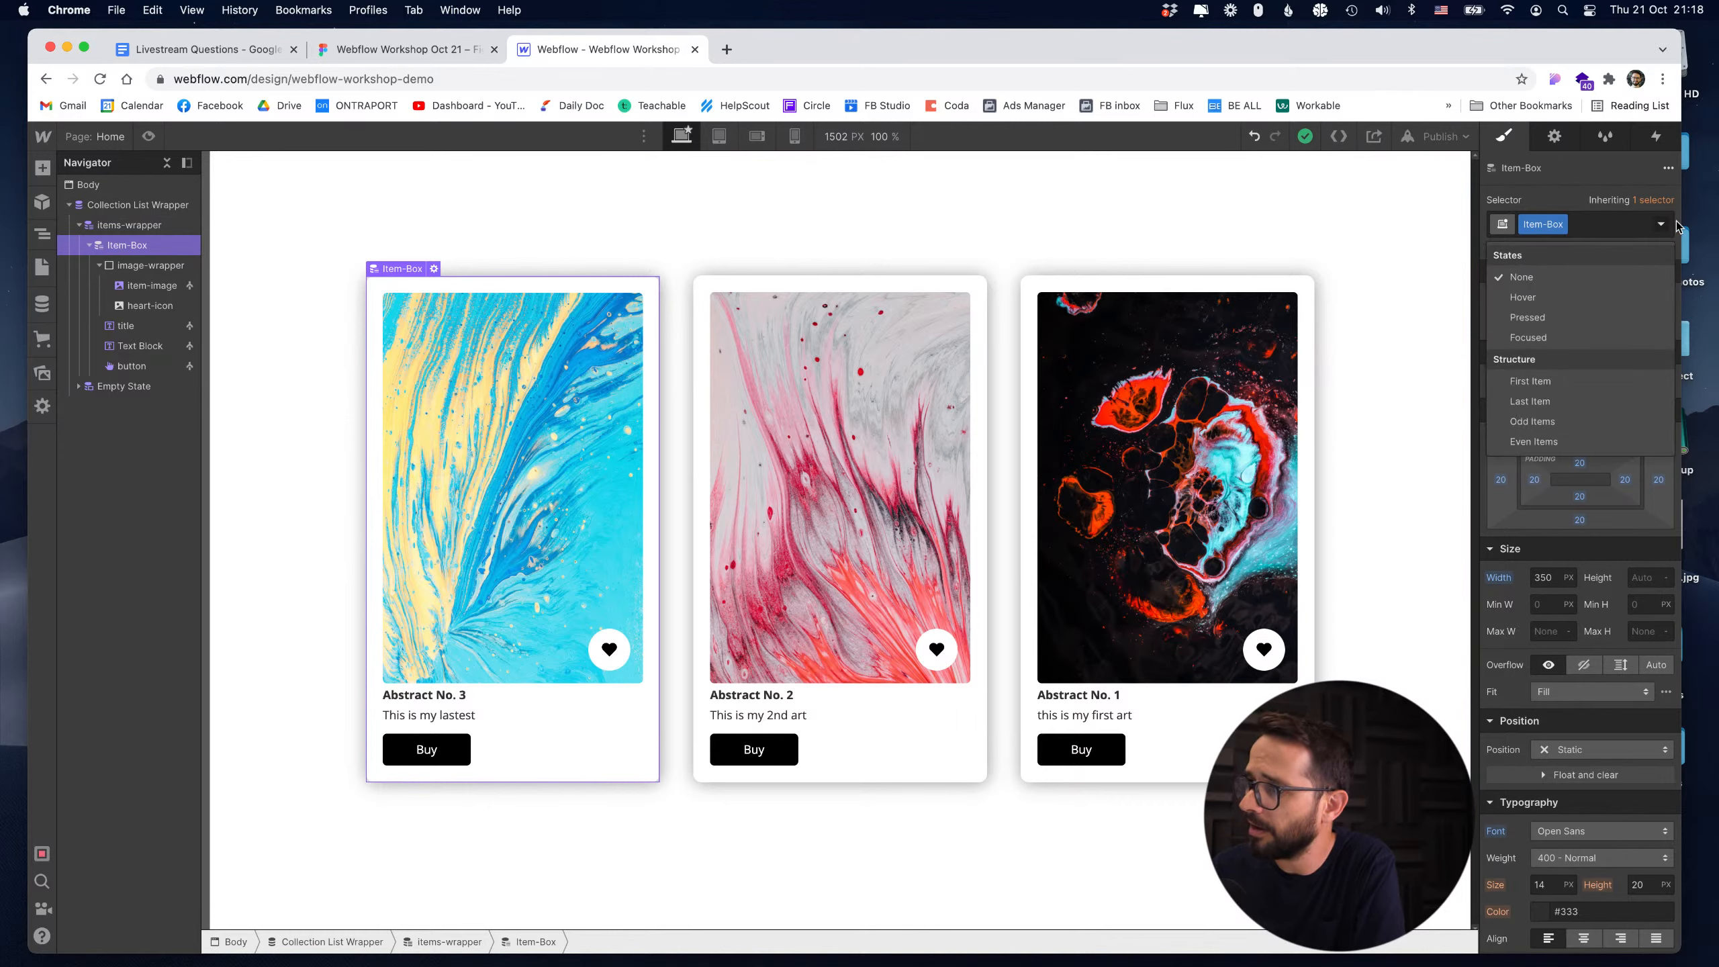
click(1531, 299)
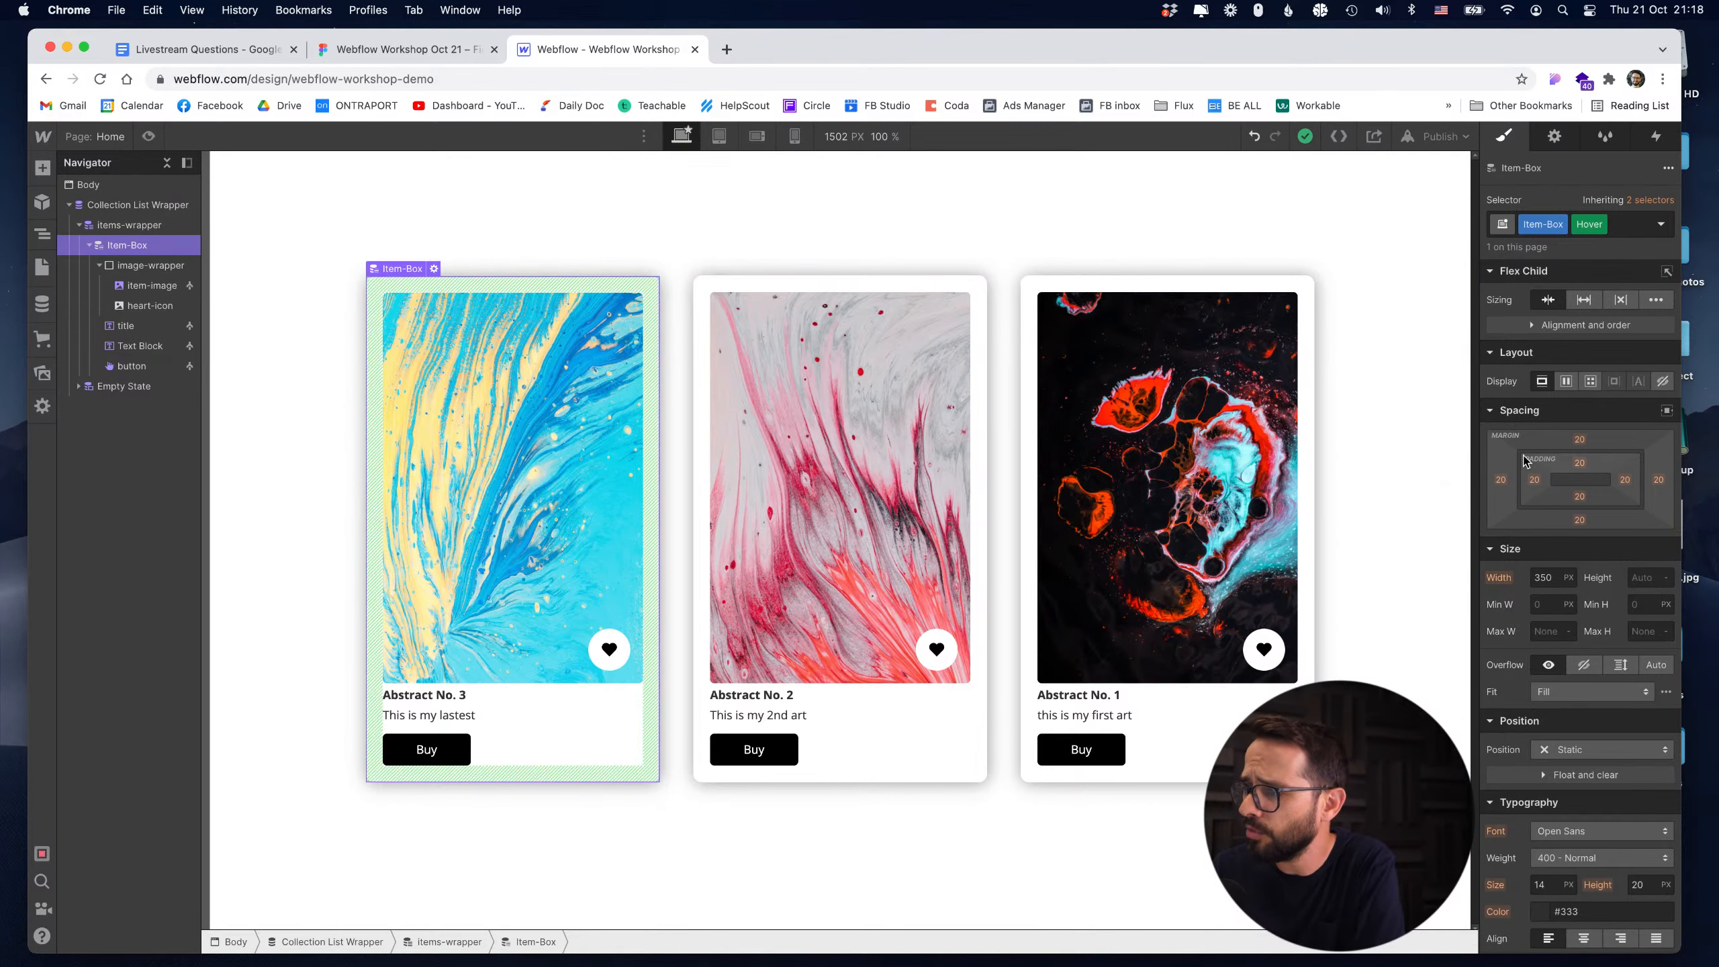
scroll(1549, 580, down, 10)
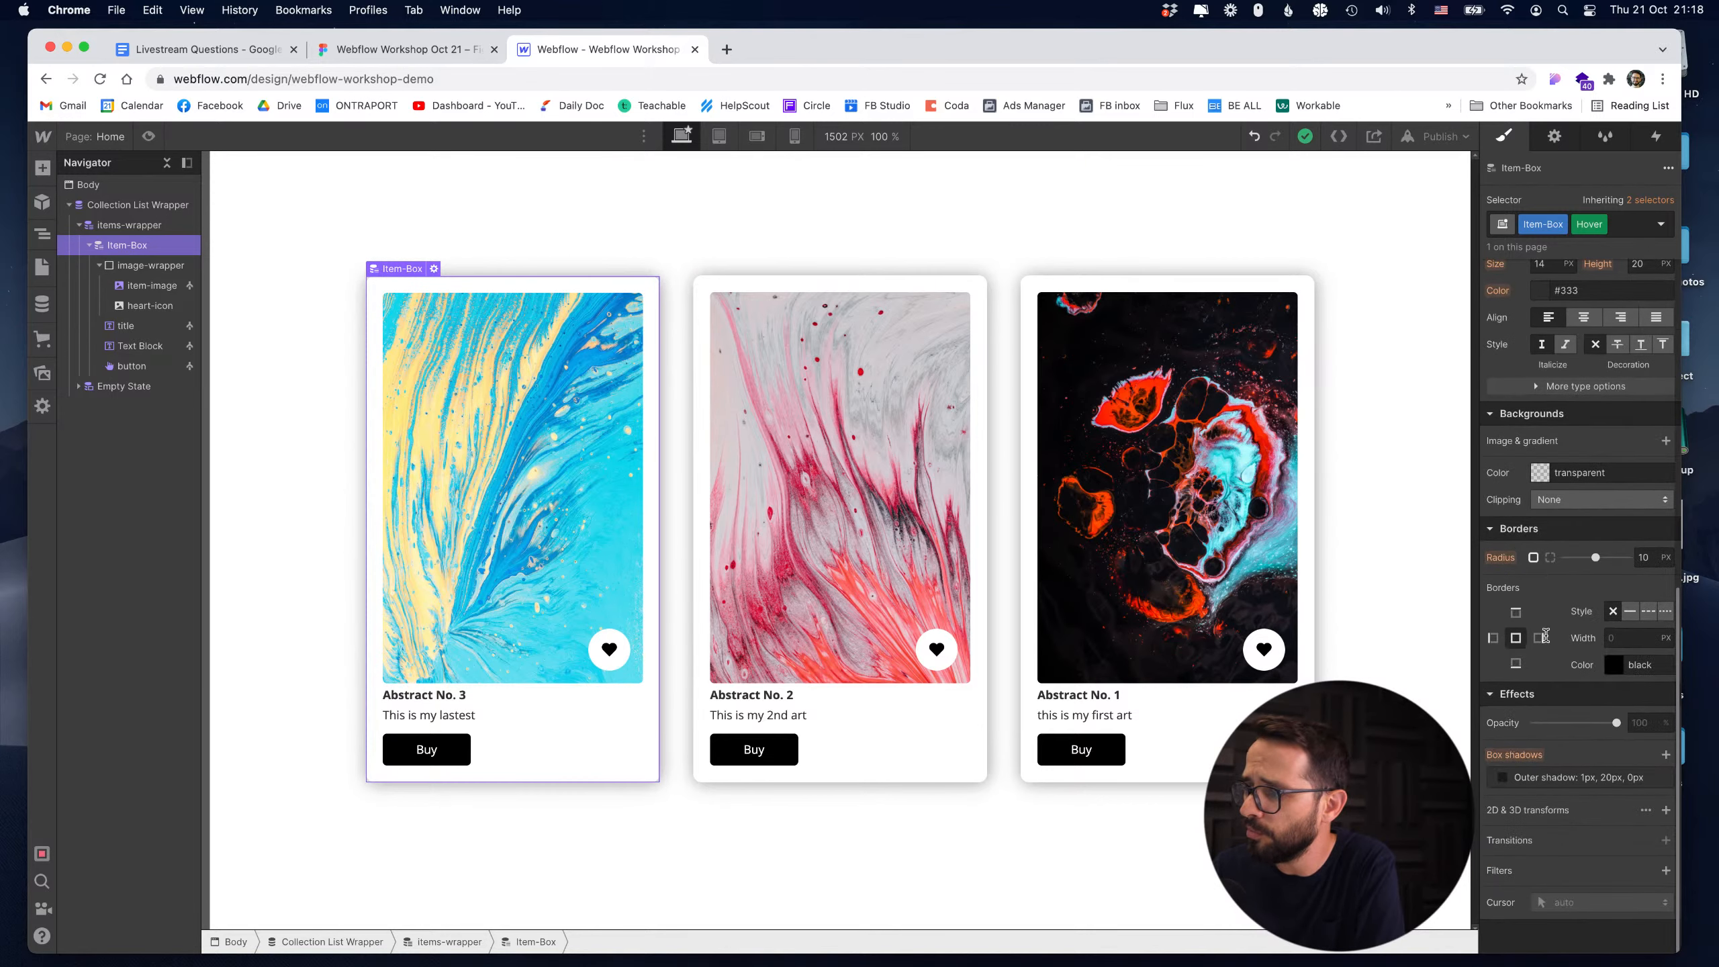
scroll(1594, 333, up, 10)
scroll(1568, 306, down, 10)
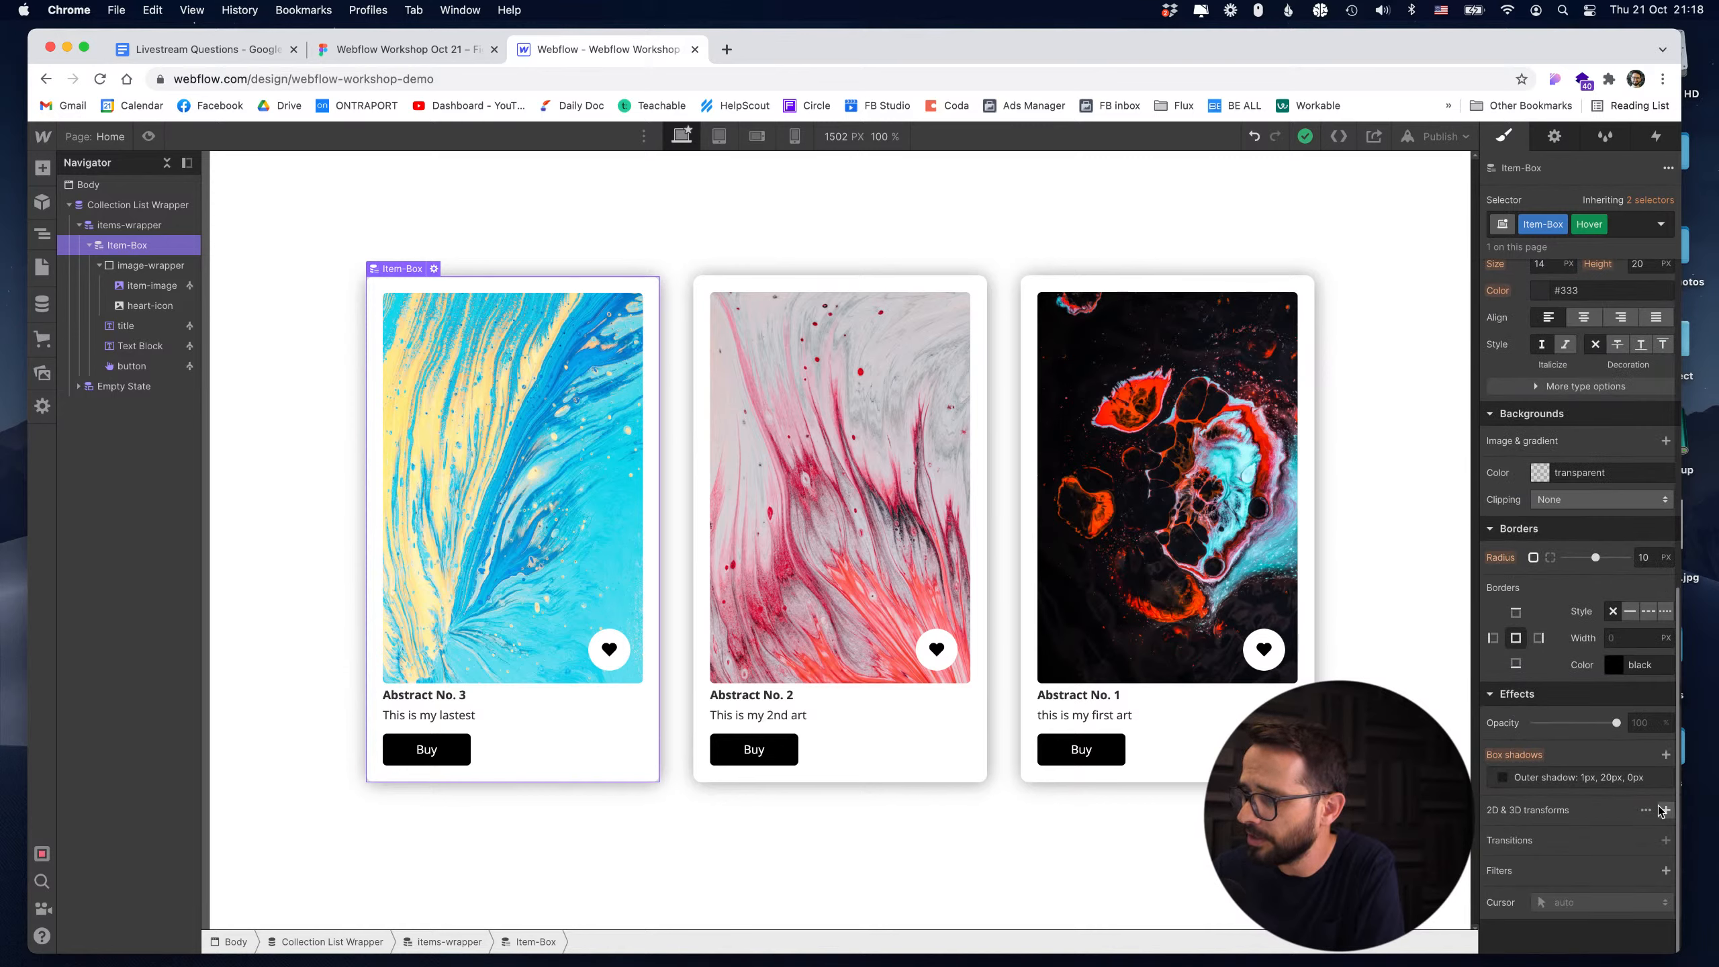
click(1665, 811)
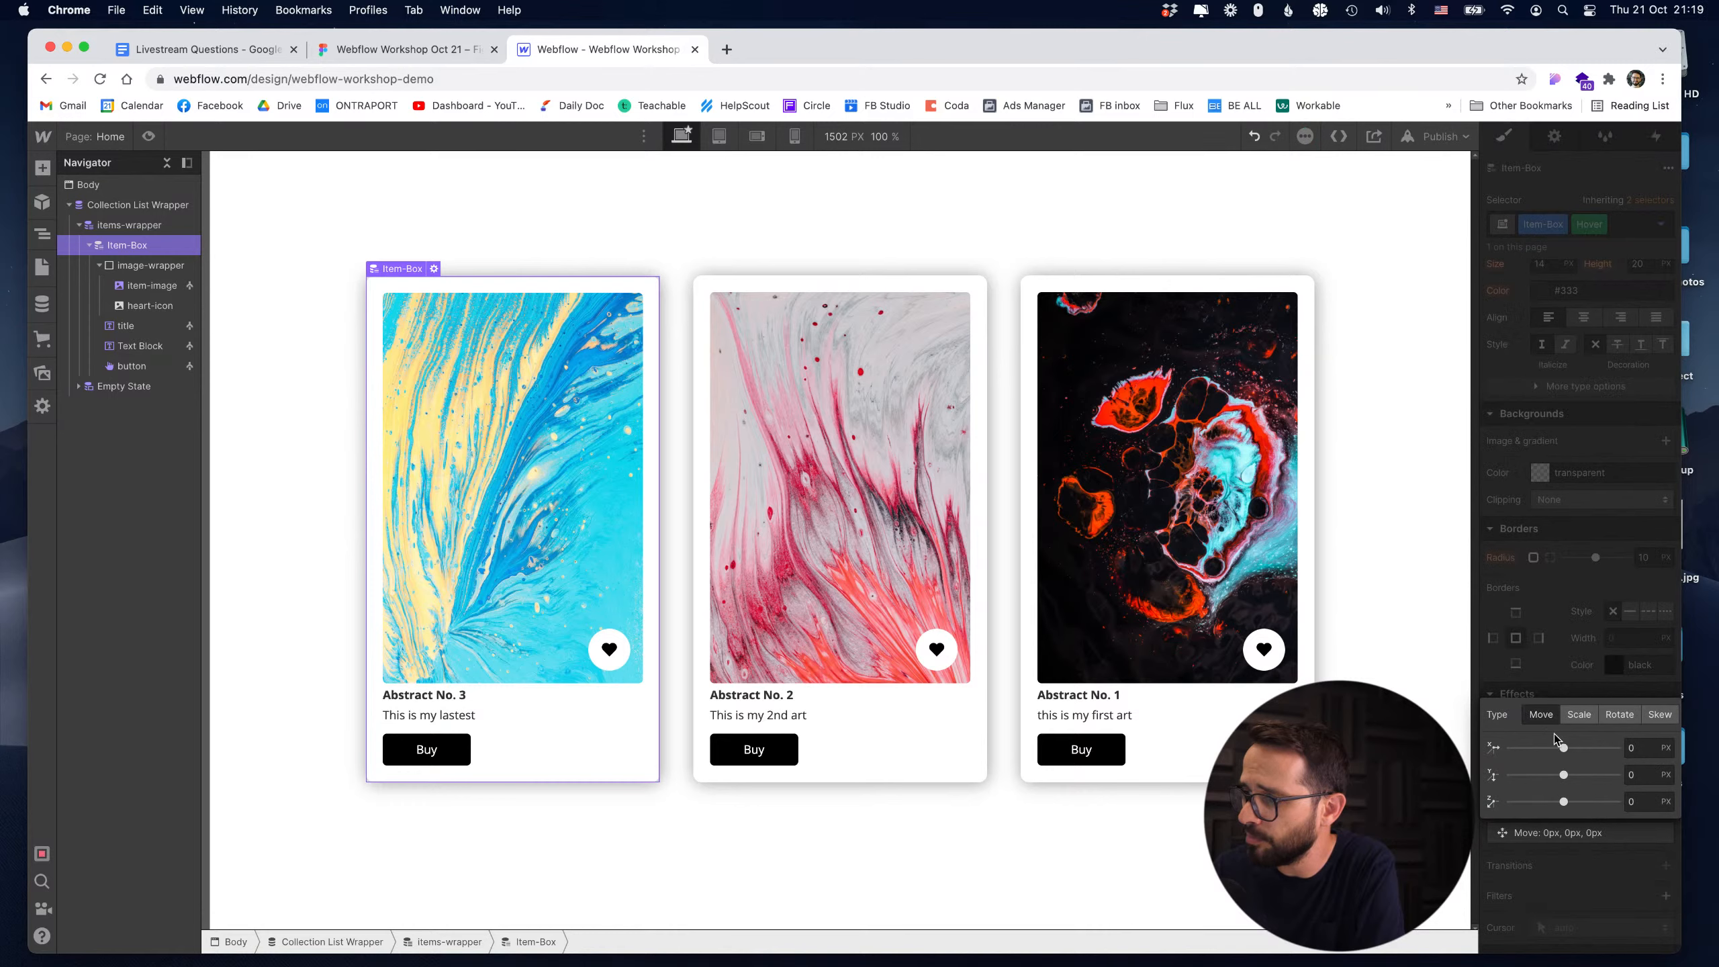
drag(1567, 780, 1554, 775)
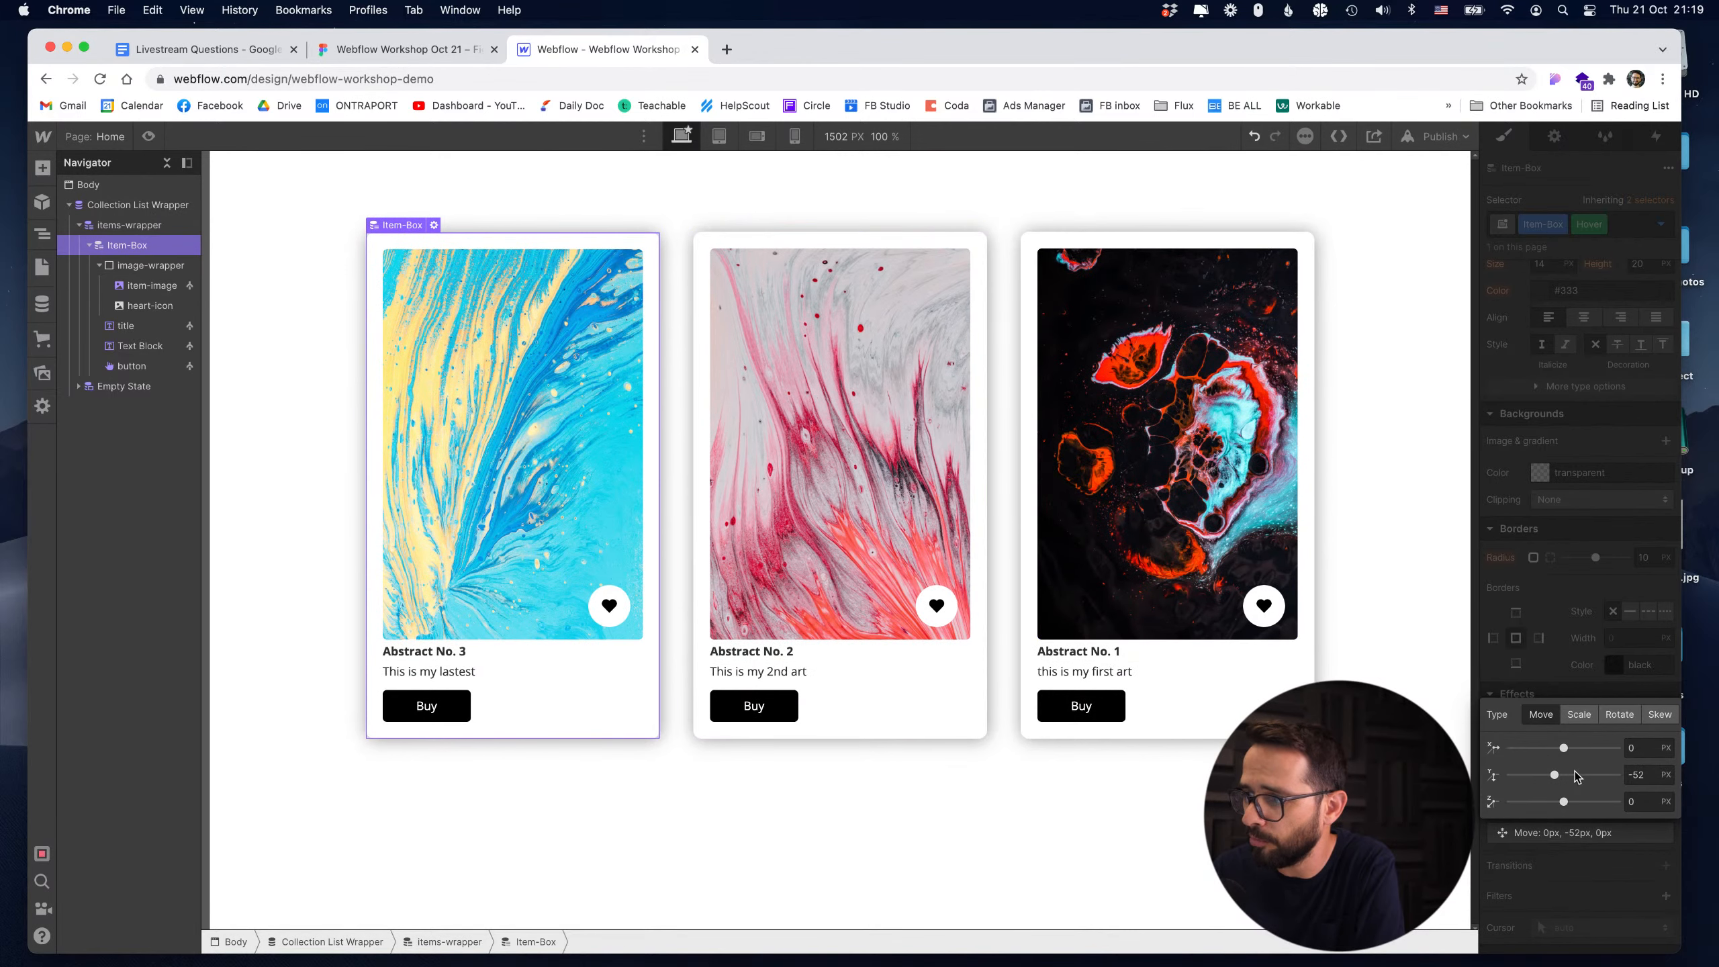
drag(1557, 774, 1553, 774)
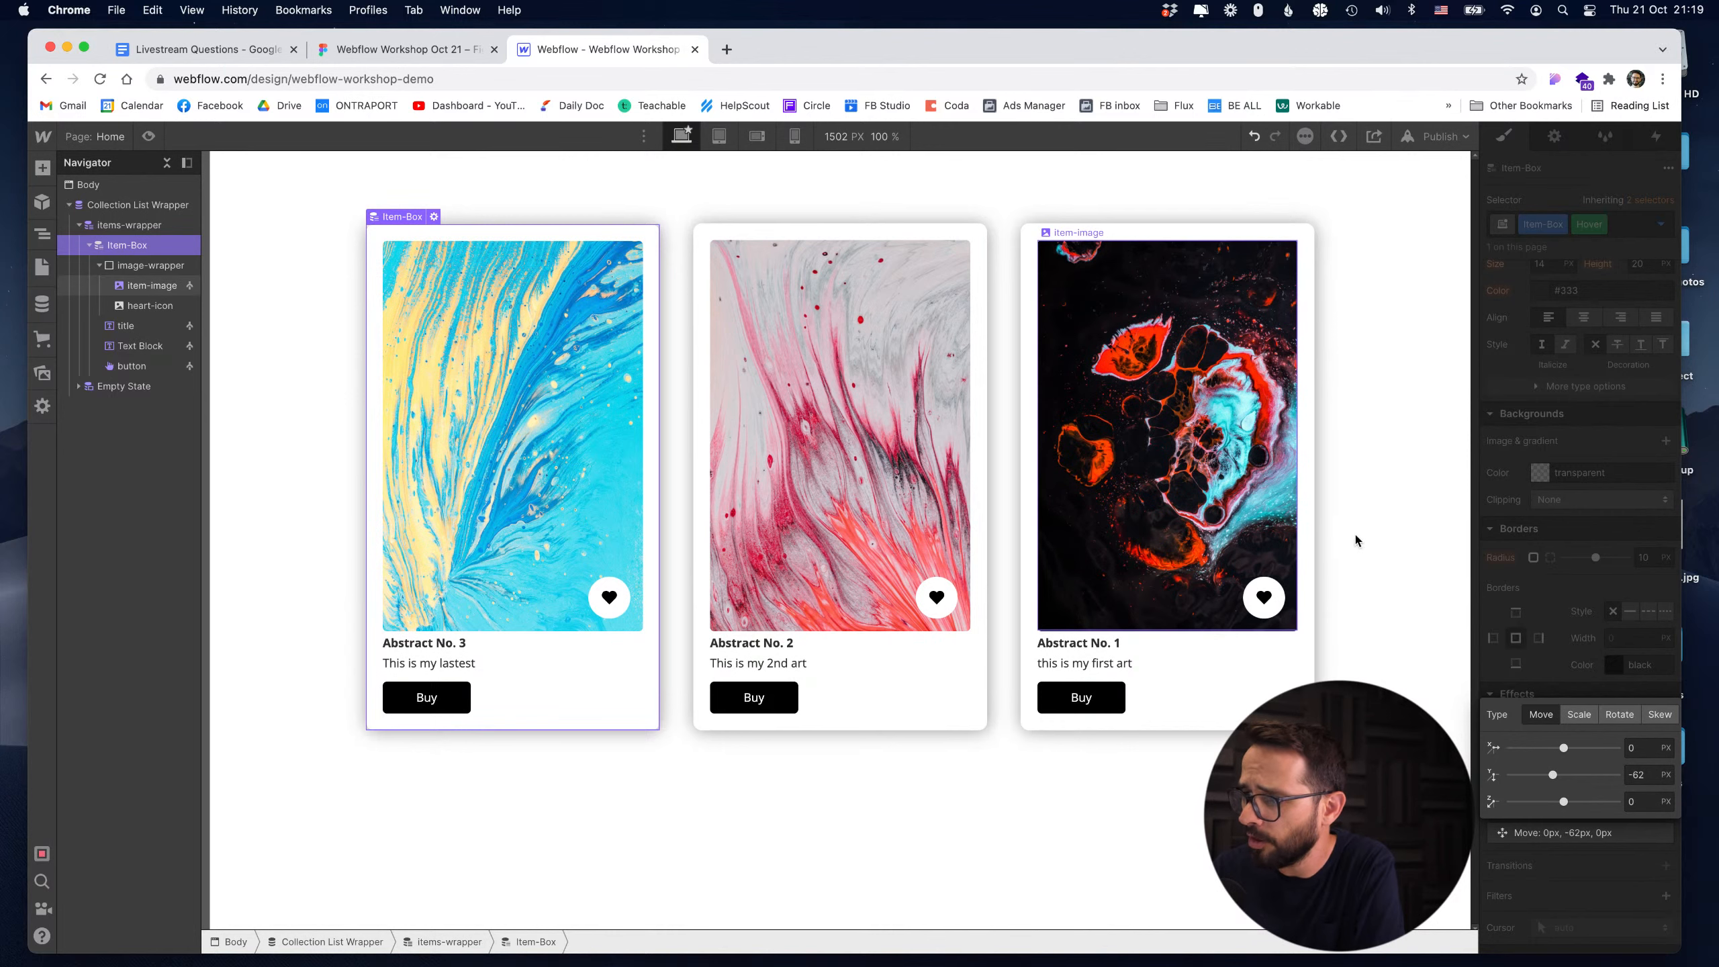
click(1554, 670)
Return Item-Box to the None state and preview the hover movement on the first and third cards.
click(1660, 224)
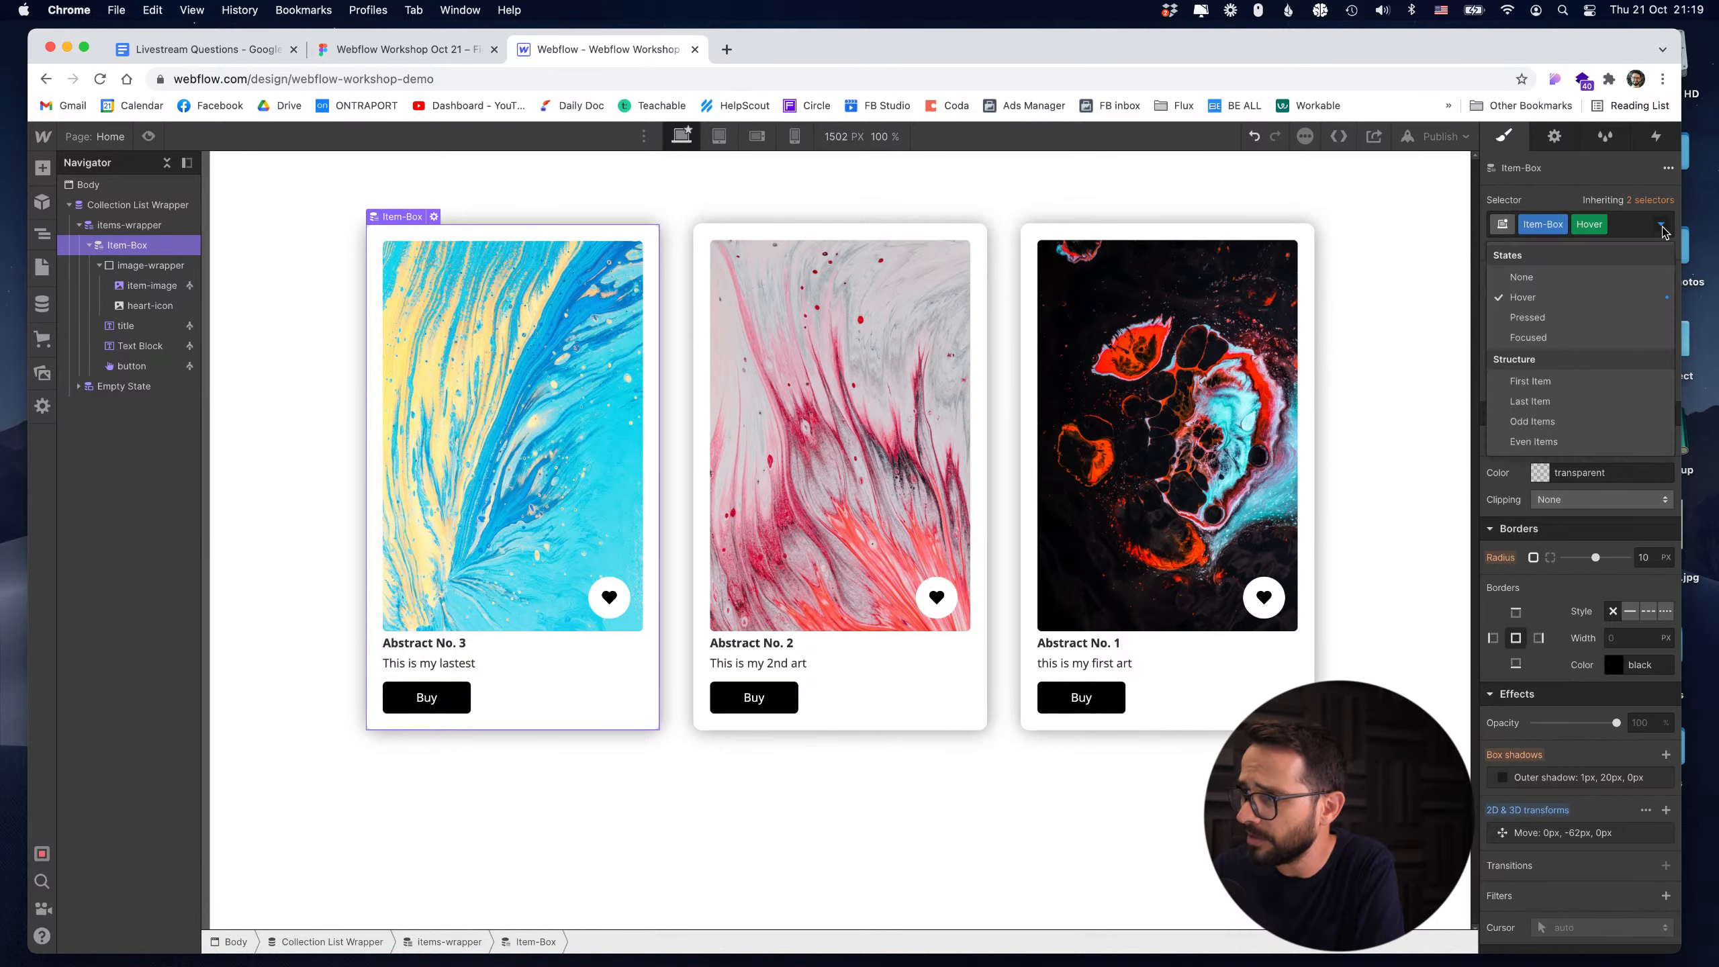
click(1537, 278)
click(1263, 191)
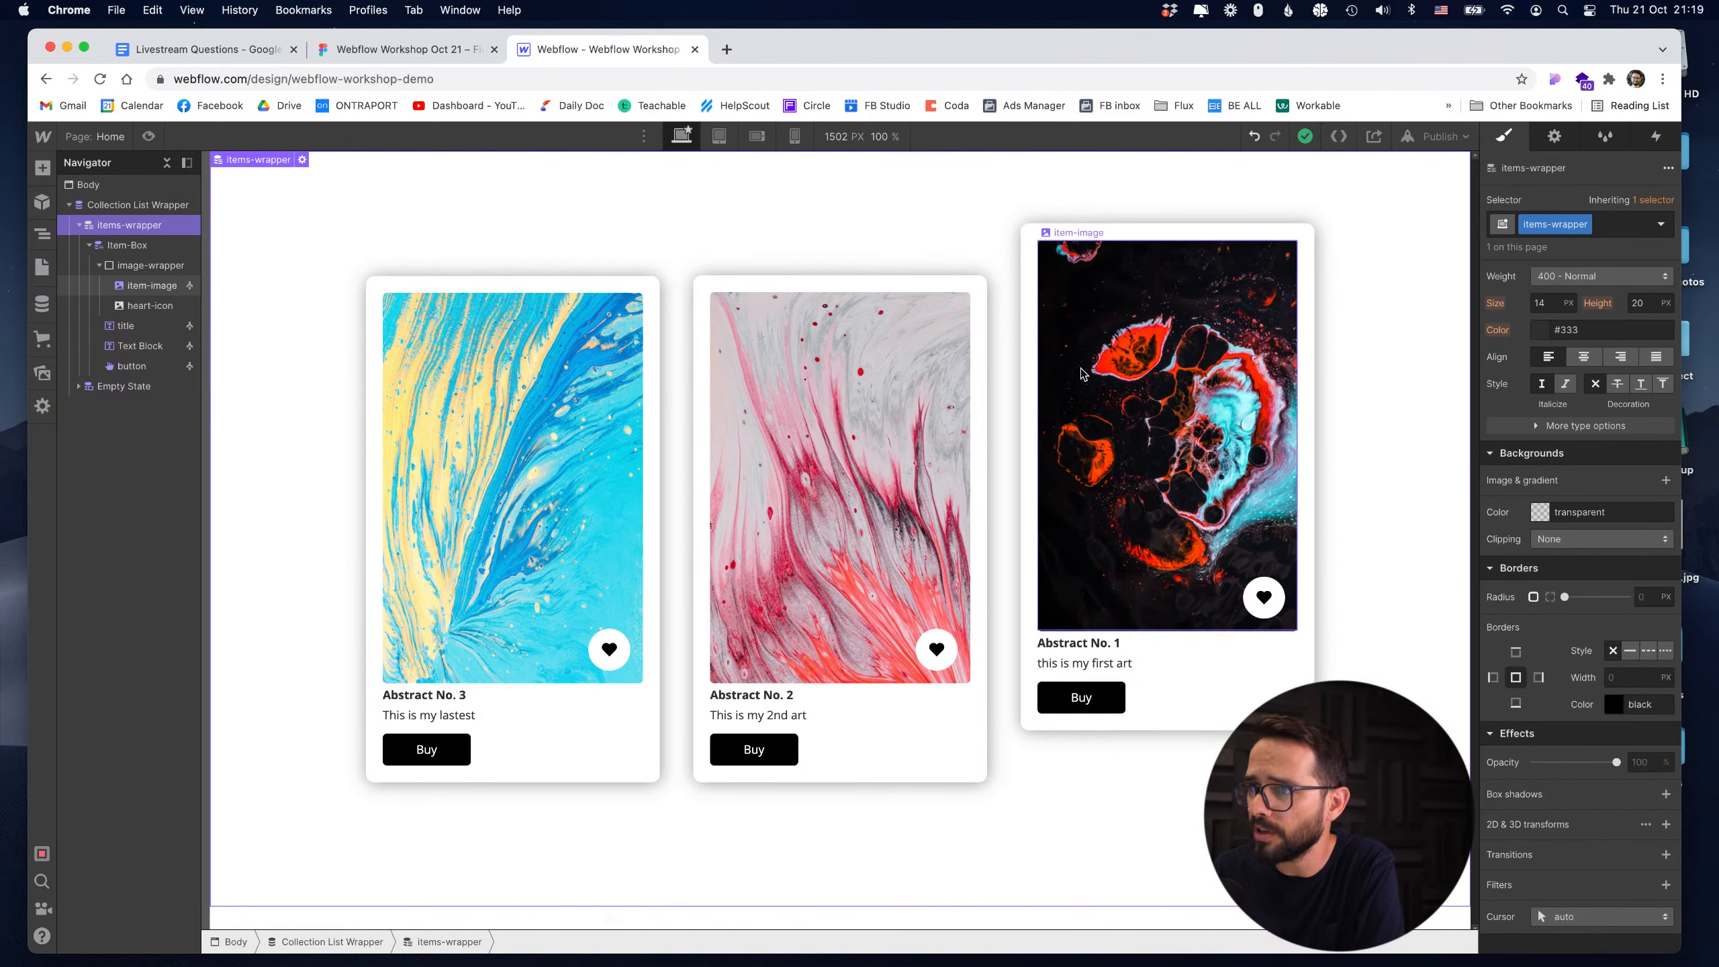
click(522, 356)
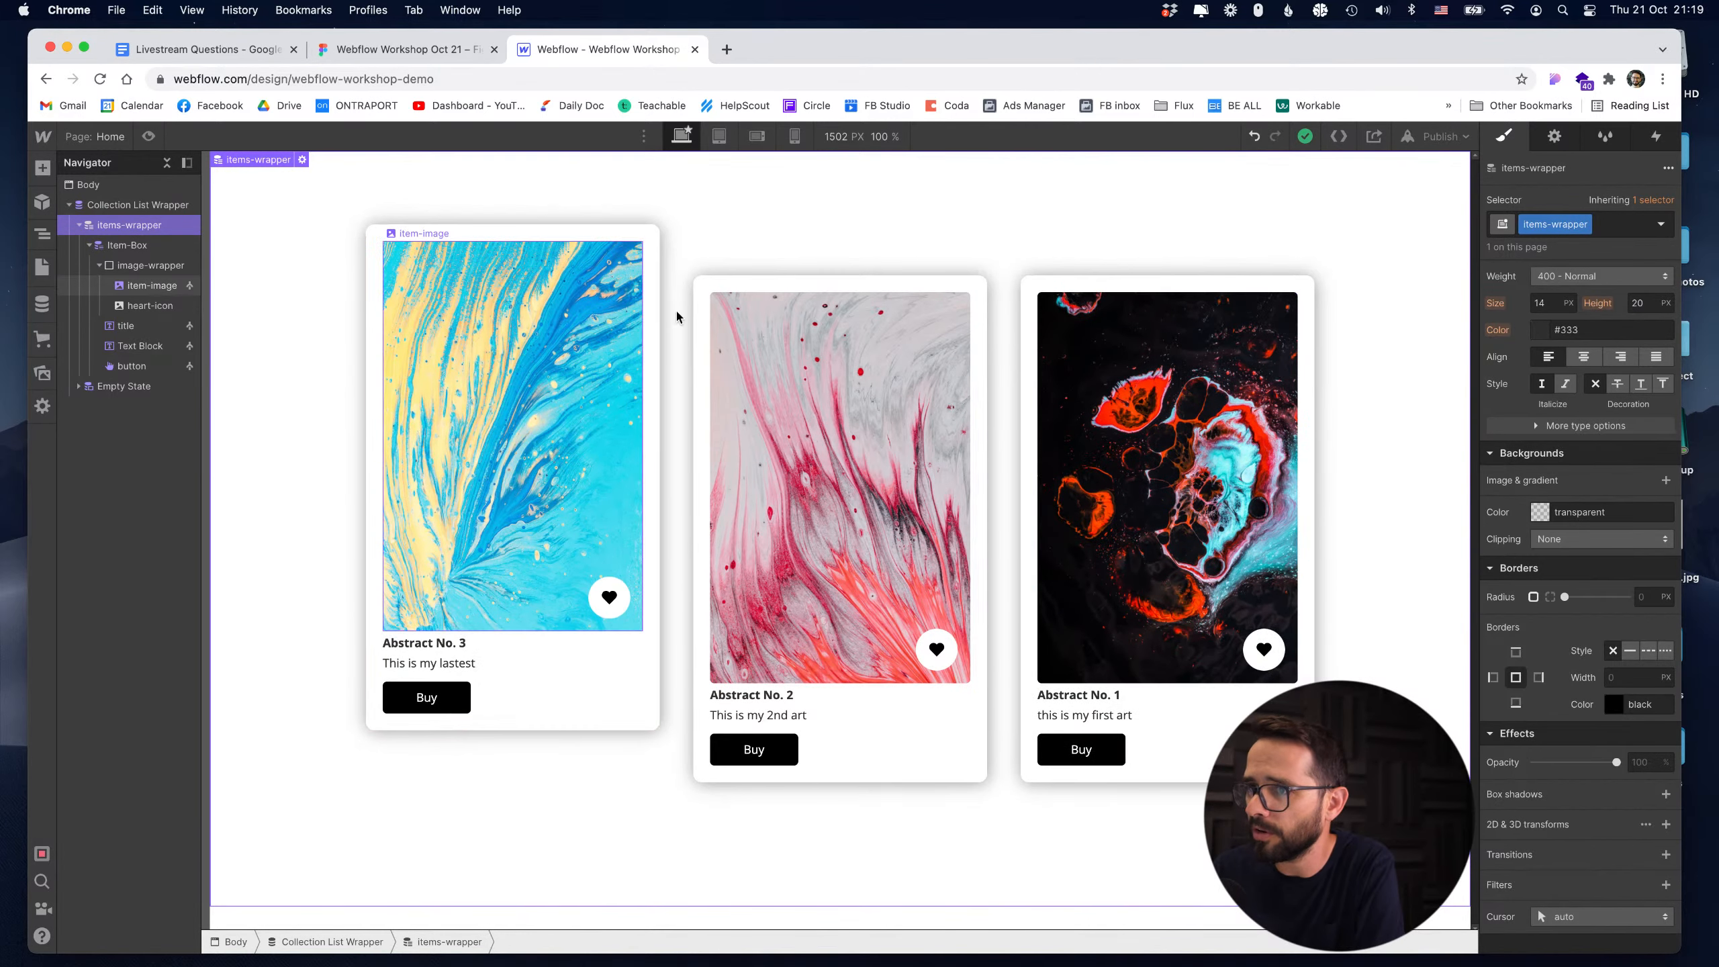
Set Item-Box's Hover-state outer shadow to a distance of 49 px and an angle of 163 degrees.
click(566, 234)
click(1660, 224)
click(1557, 297)
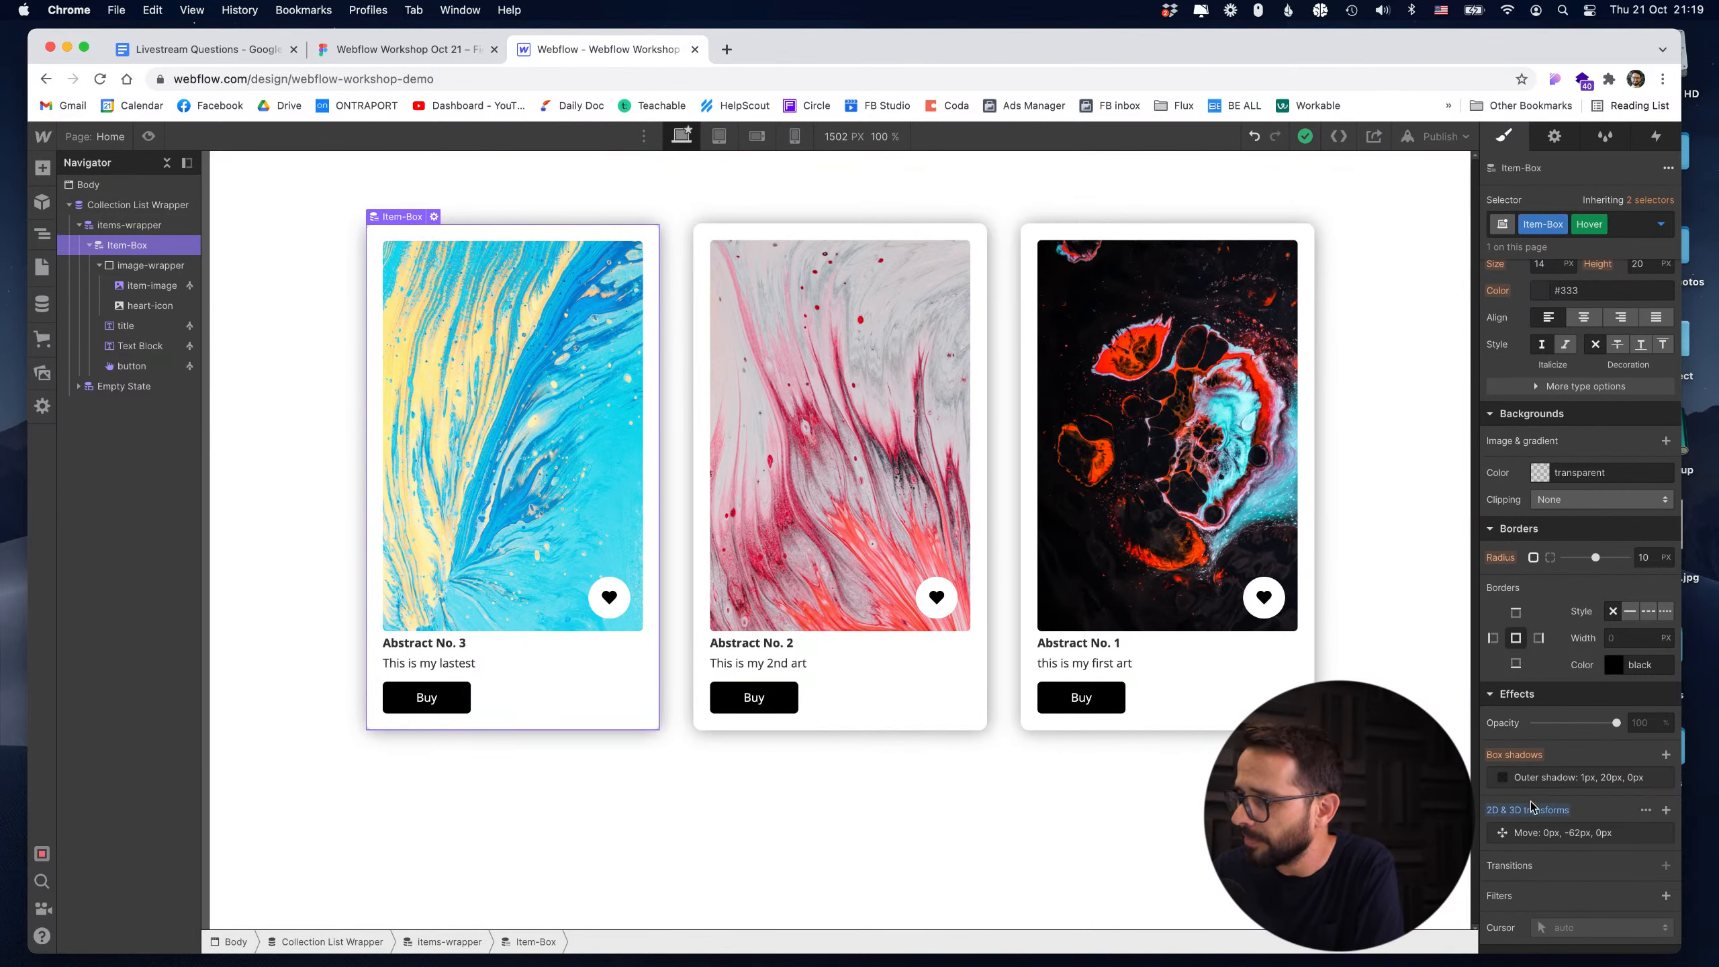
click(1547, 779)
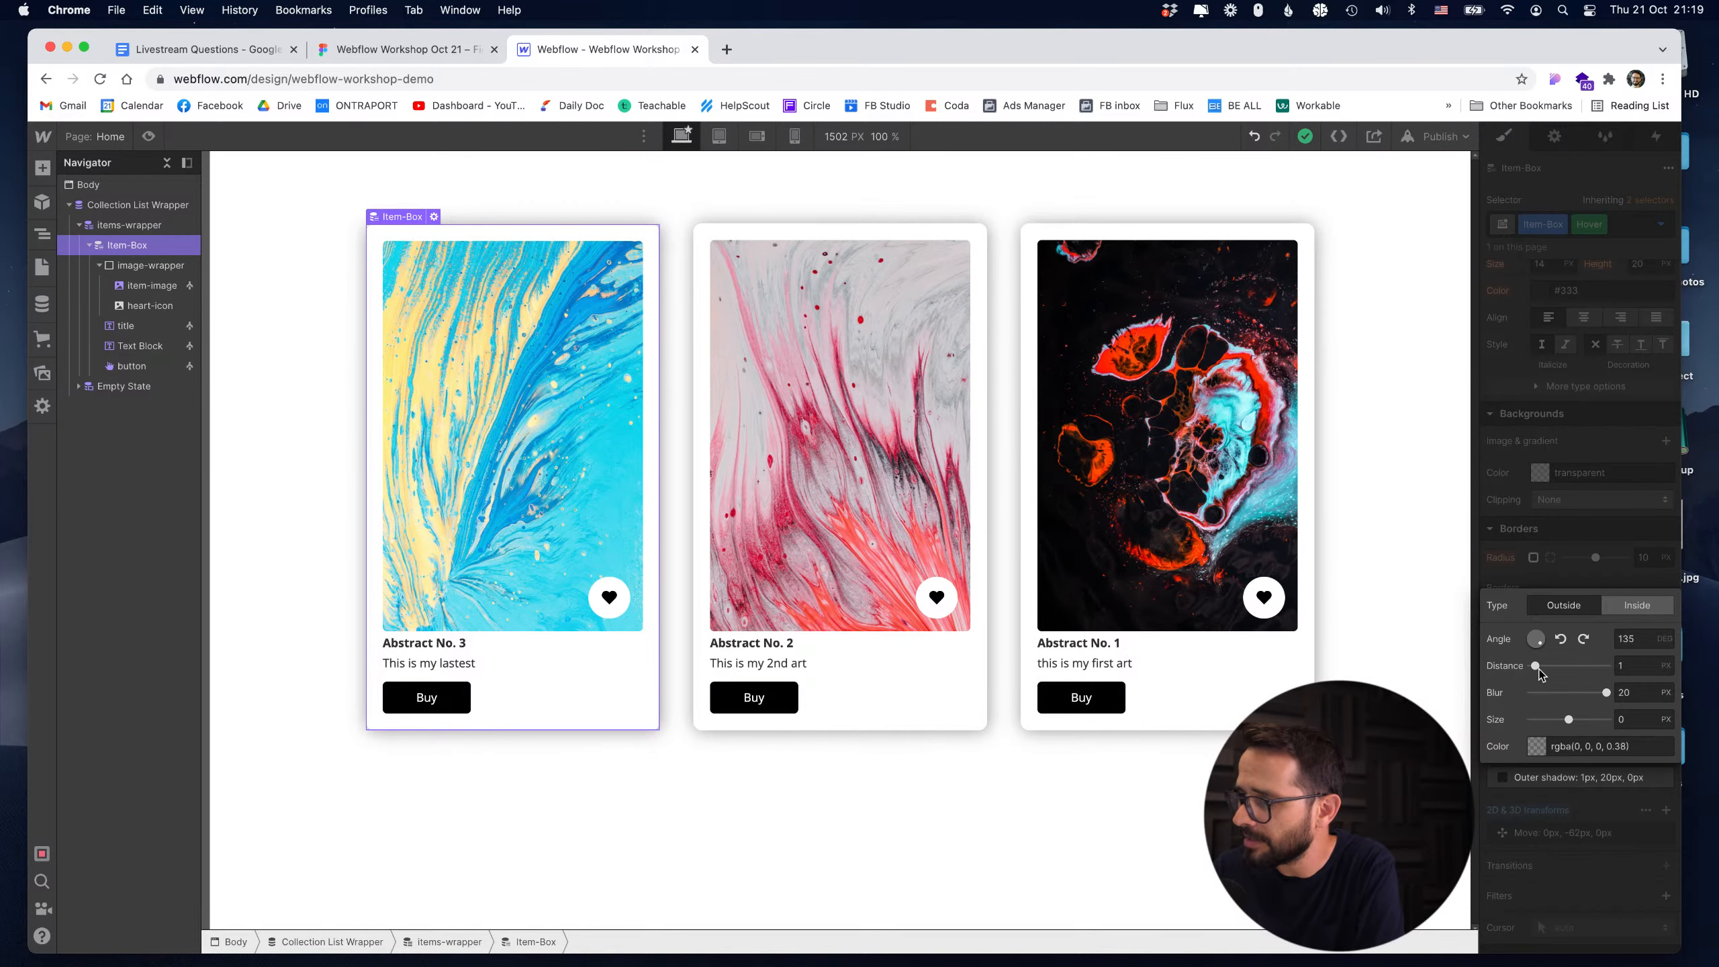
drag(1535, 665, 1633, 662)
click(1627, 662)
text(49)
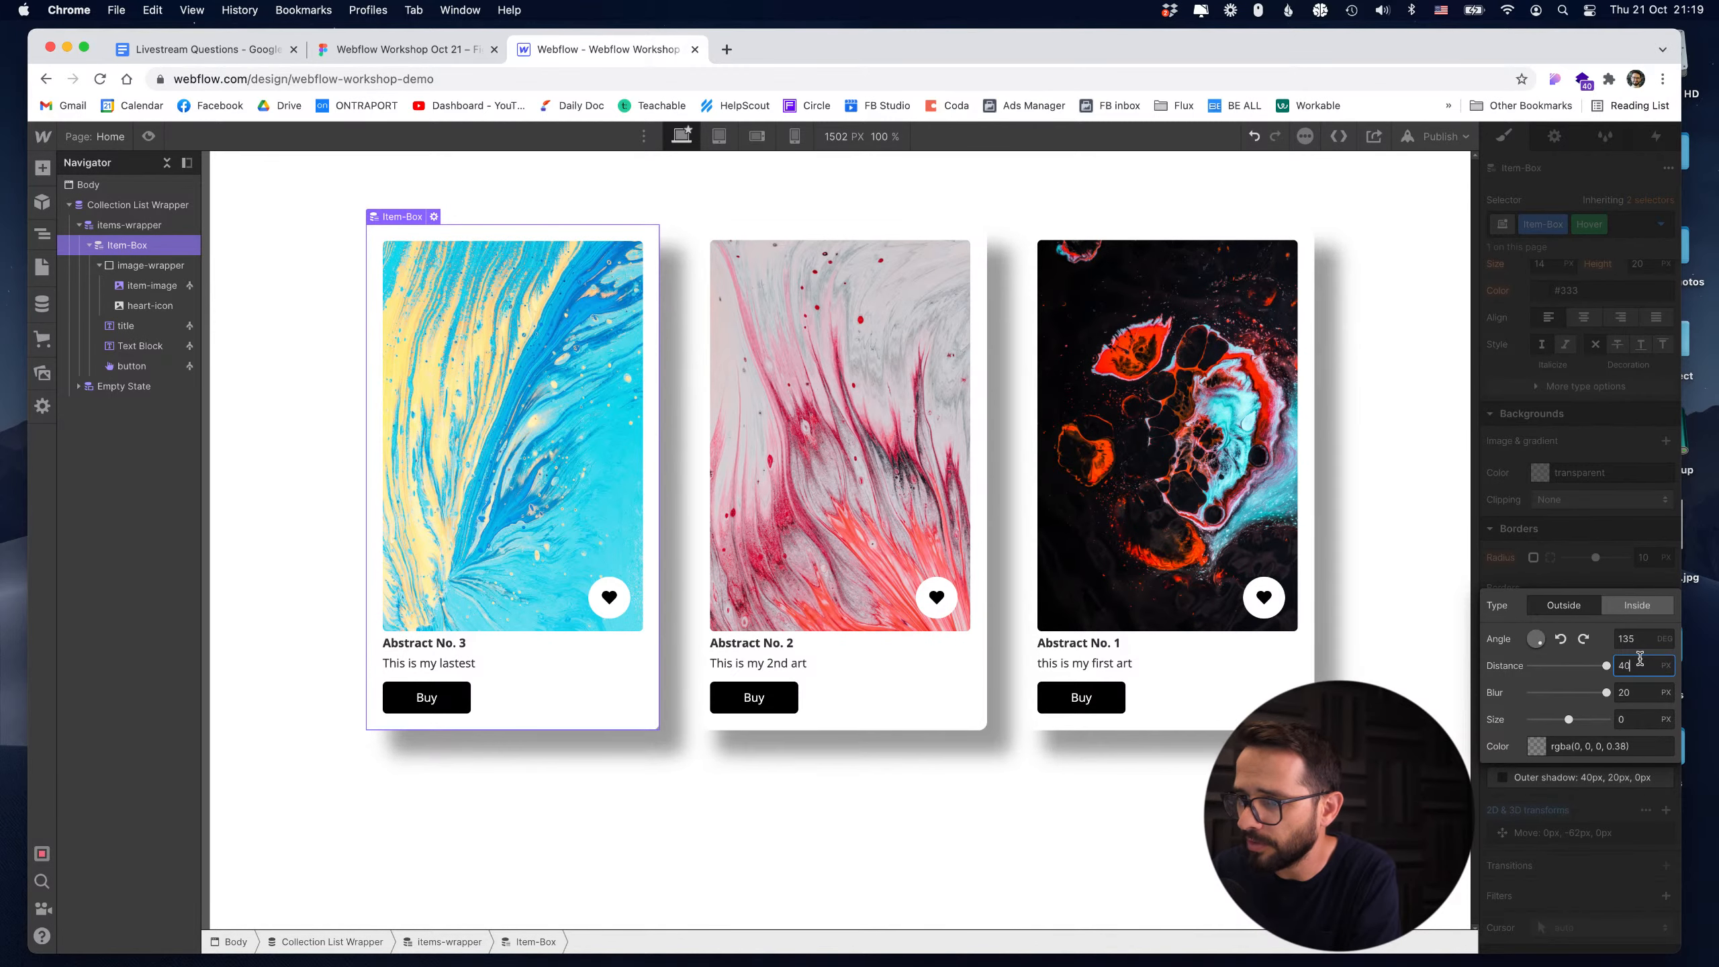
drag(1539, 647, 1538, 649)
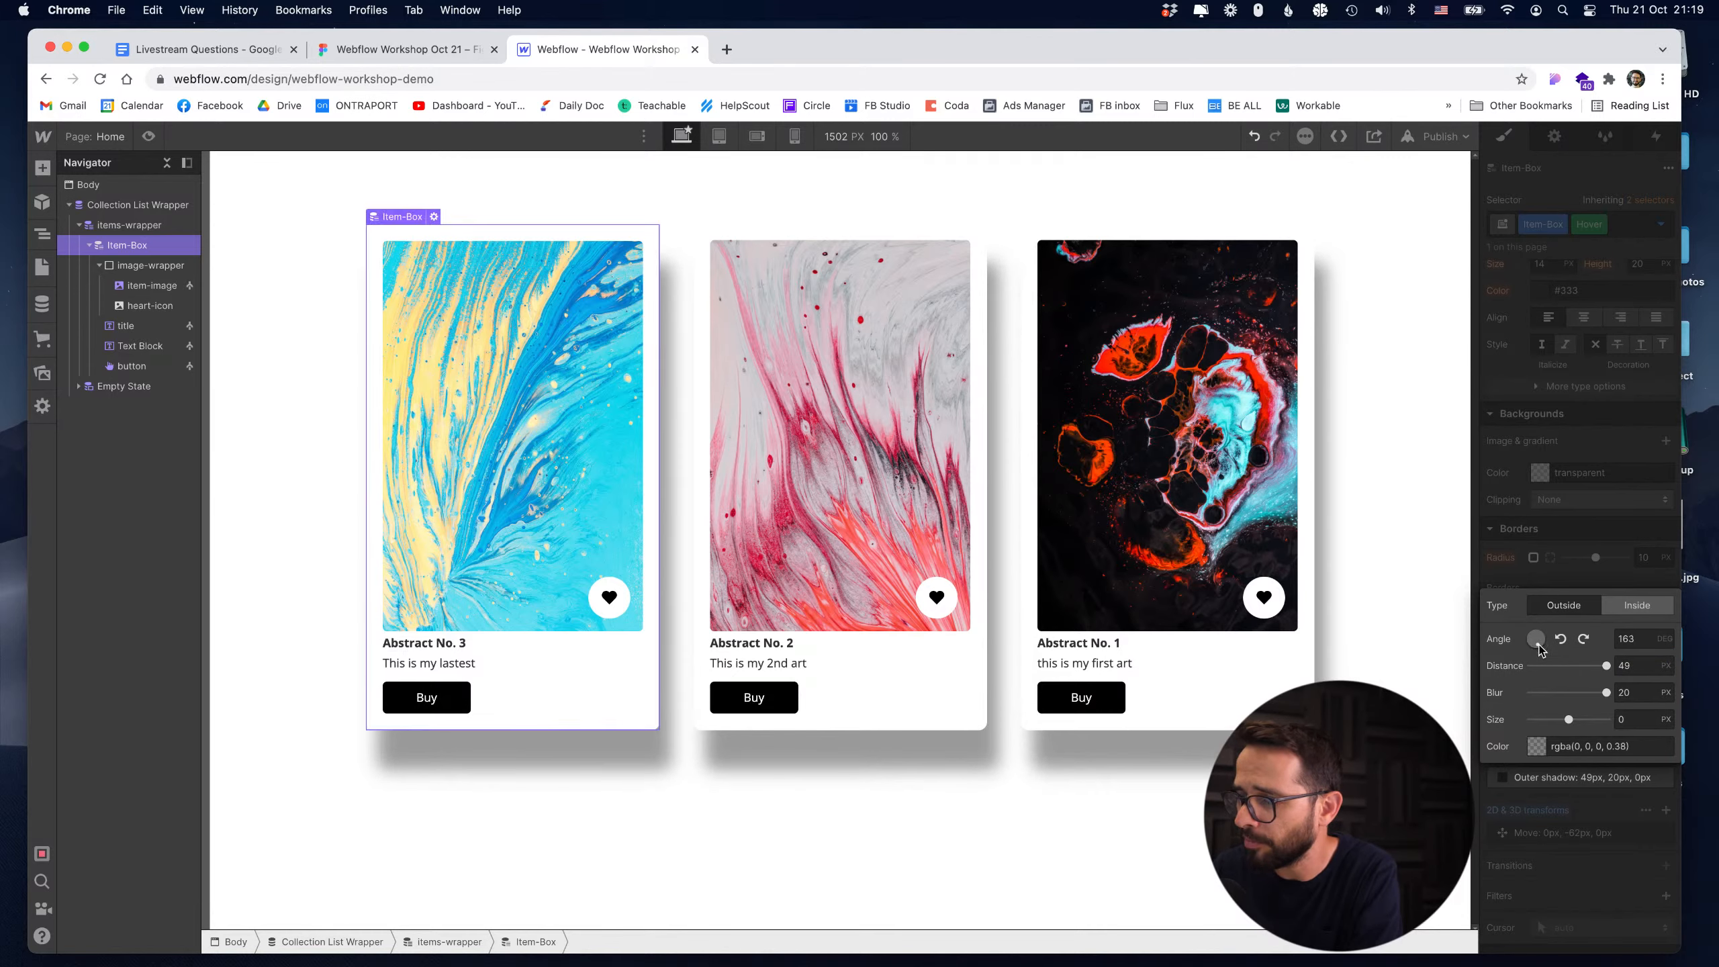
click(1554, 579)
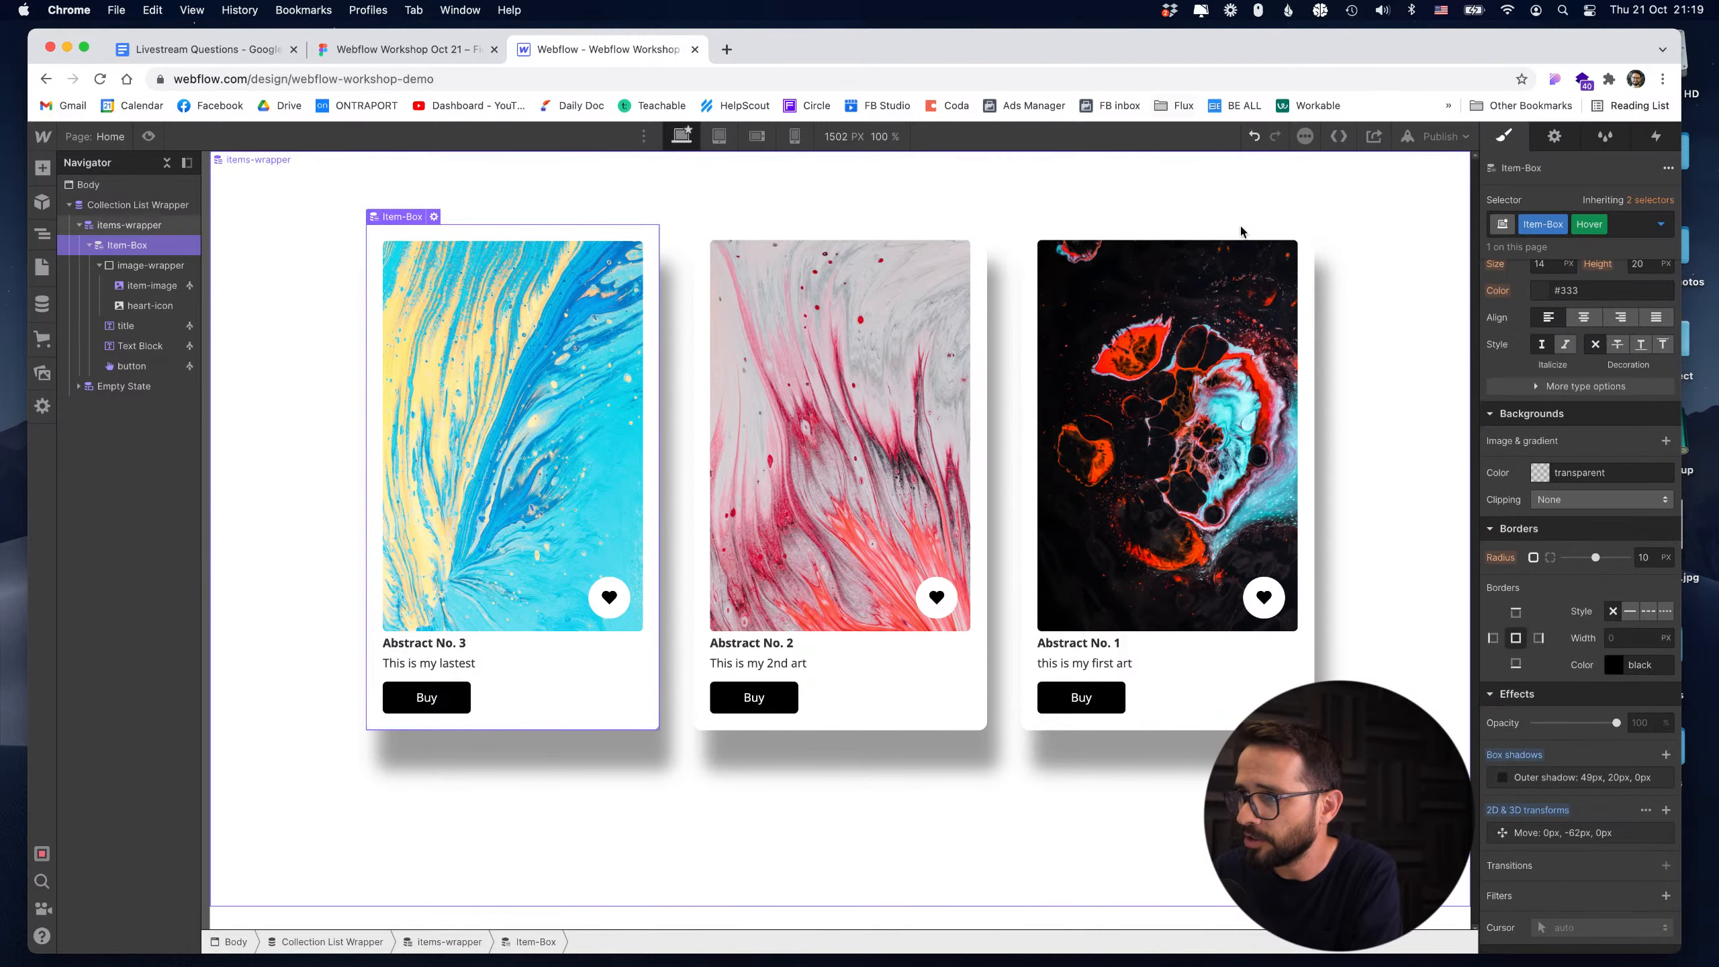
Switch Item-Box back to its None state and add a transition of type All Properties.
click(1660, 223)
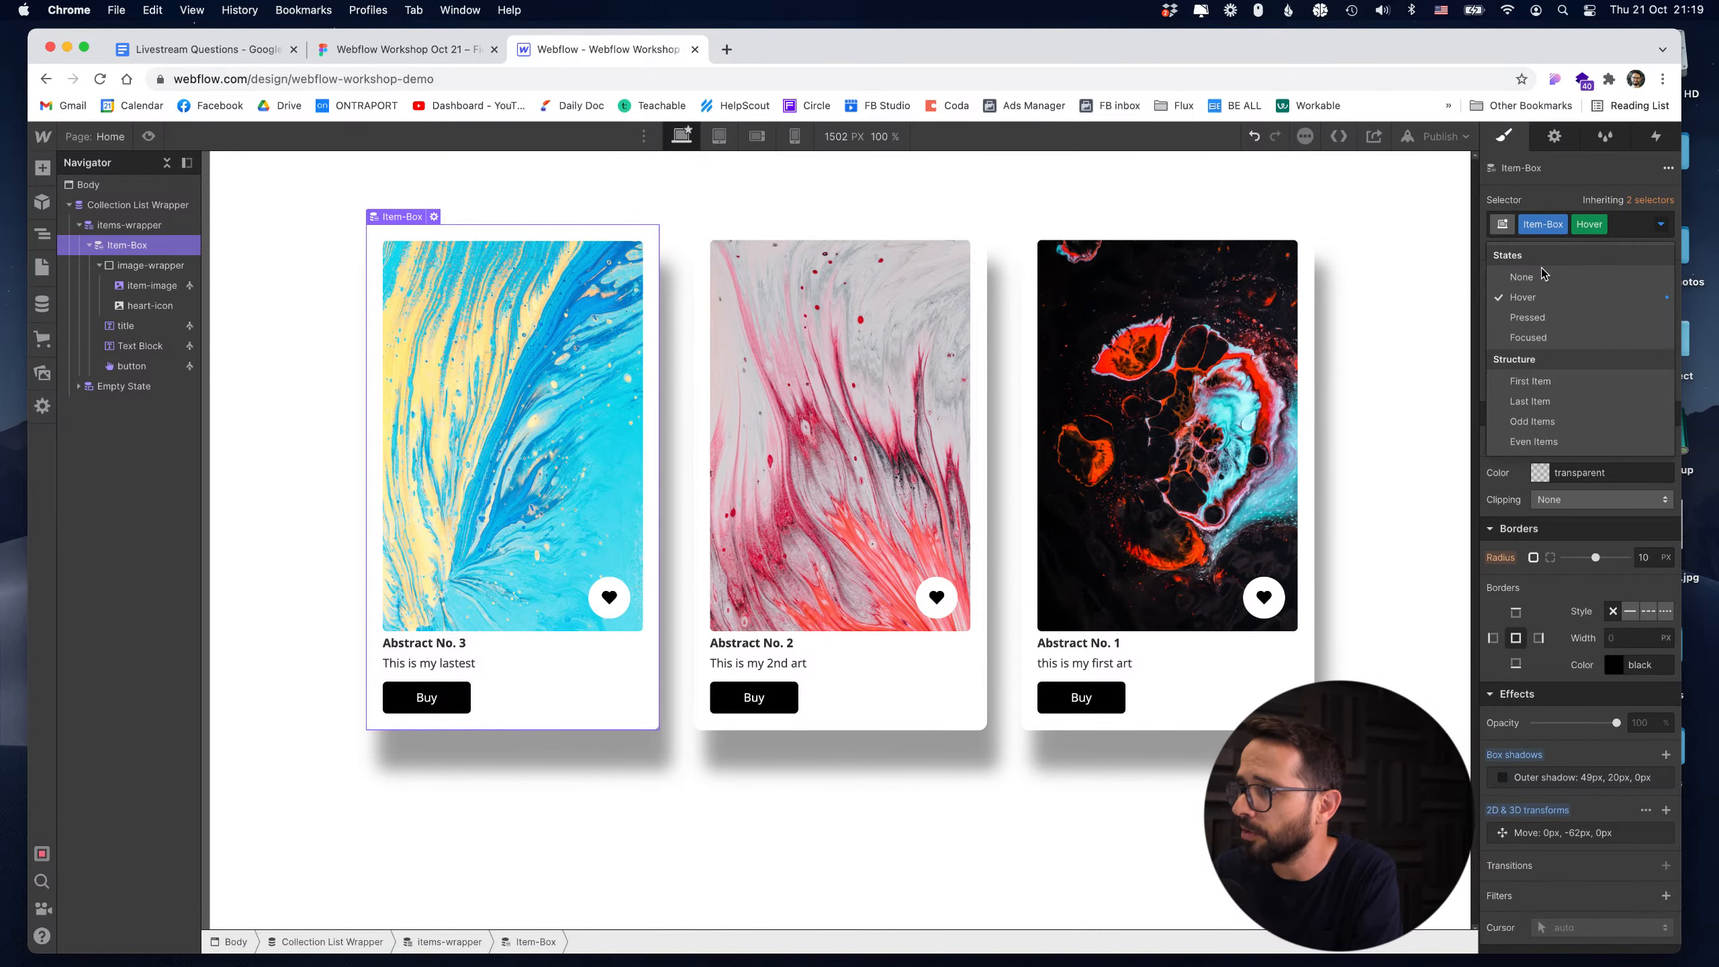
click(1543, 275)
click(1381, 208)
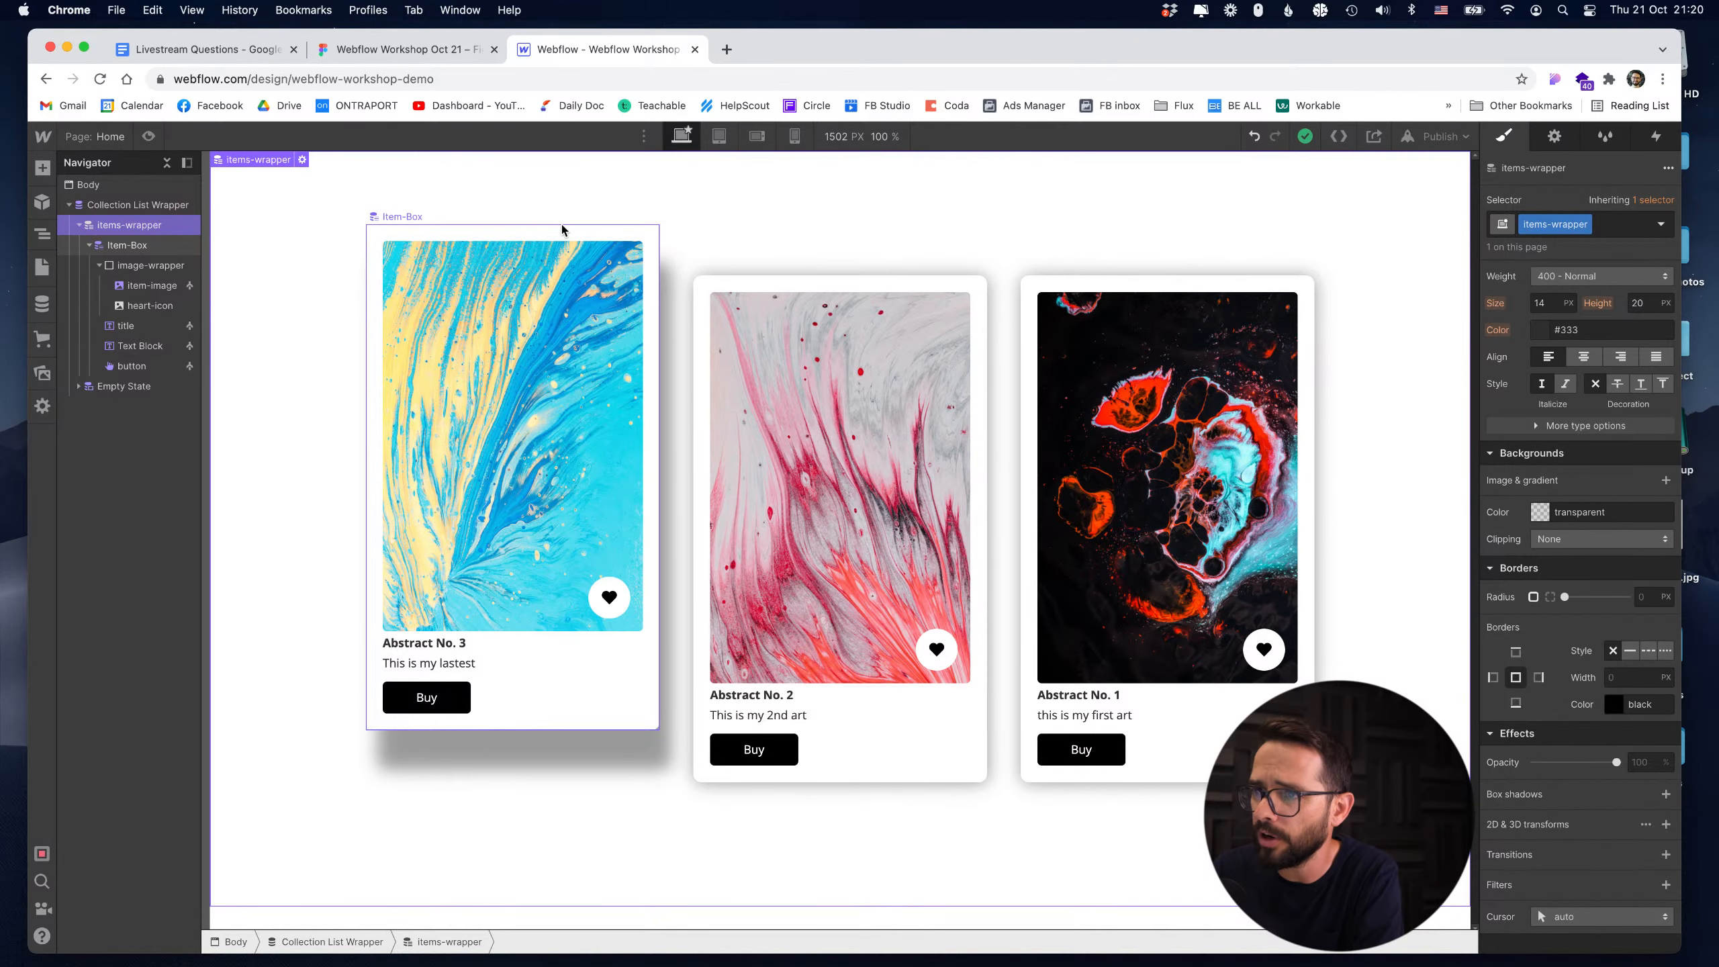
click(564, 230)
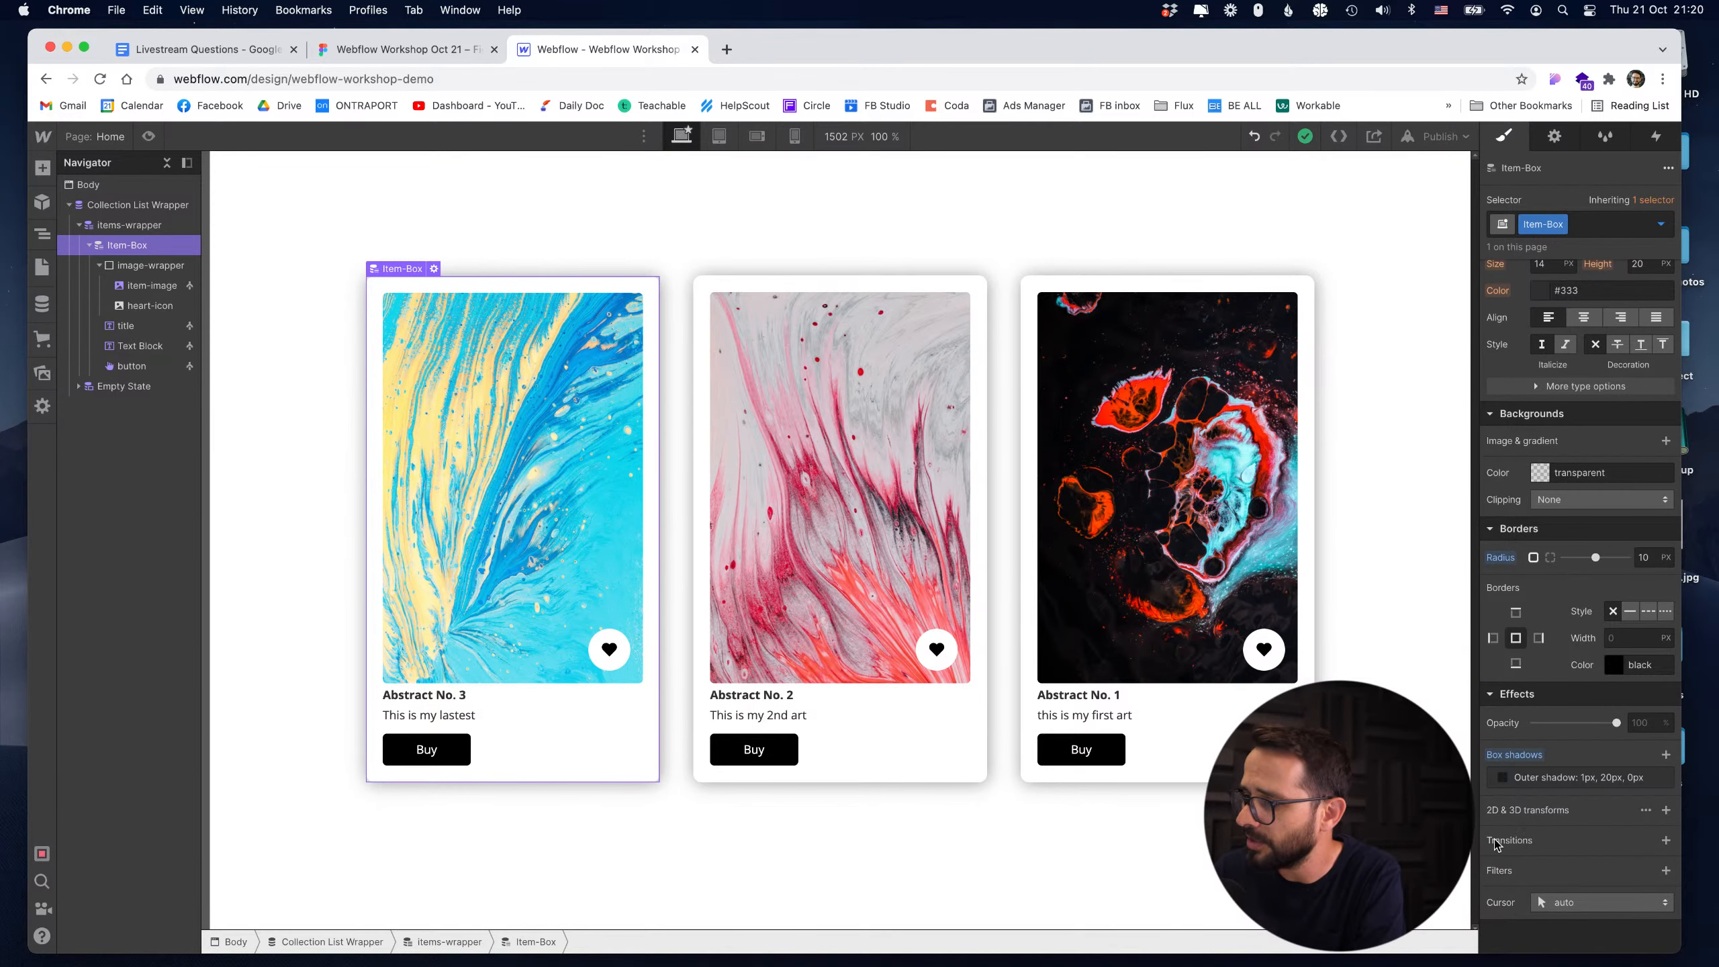
click(1665, 840)
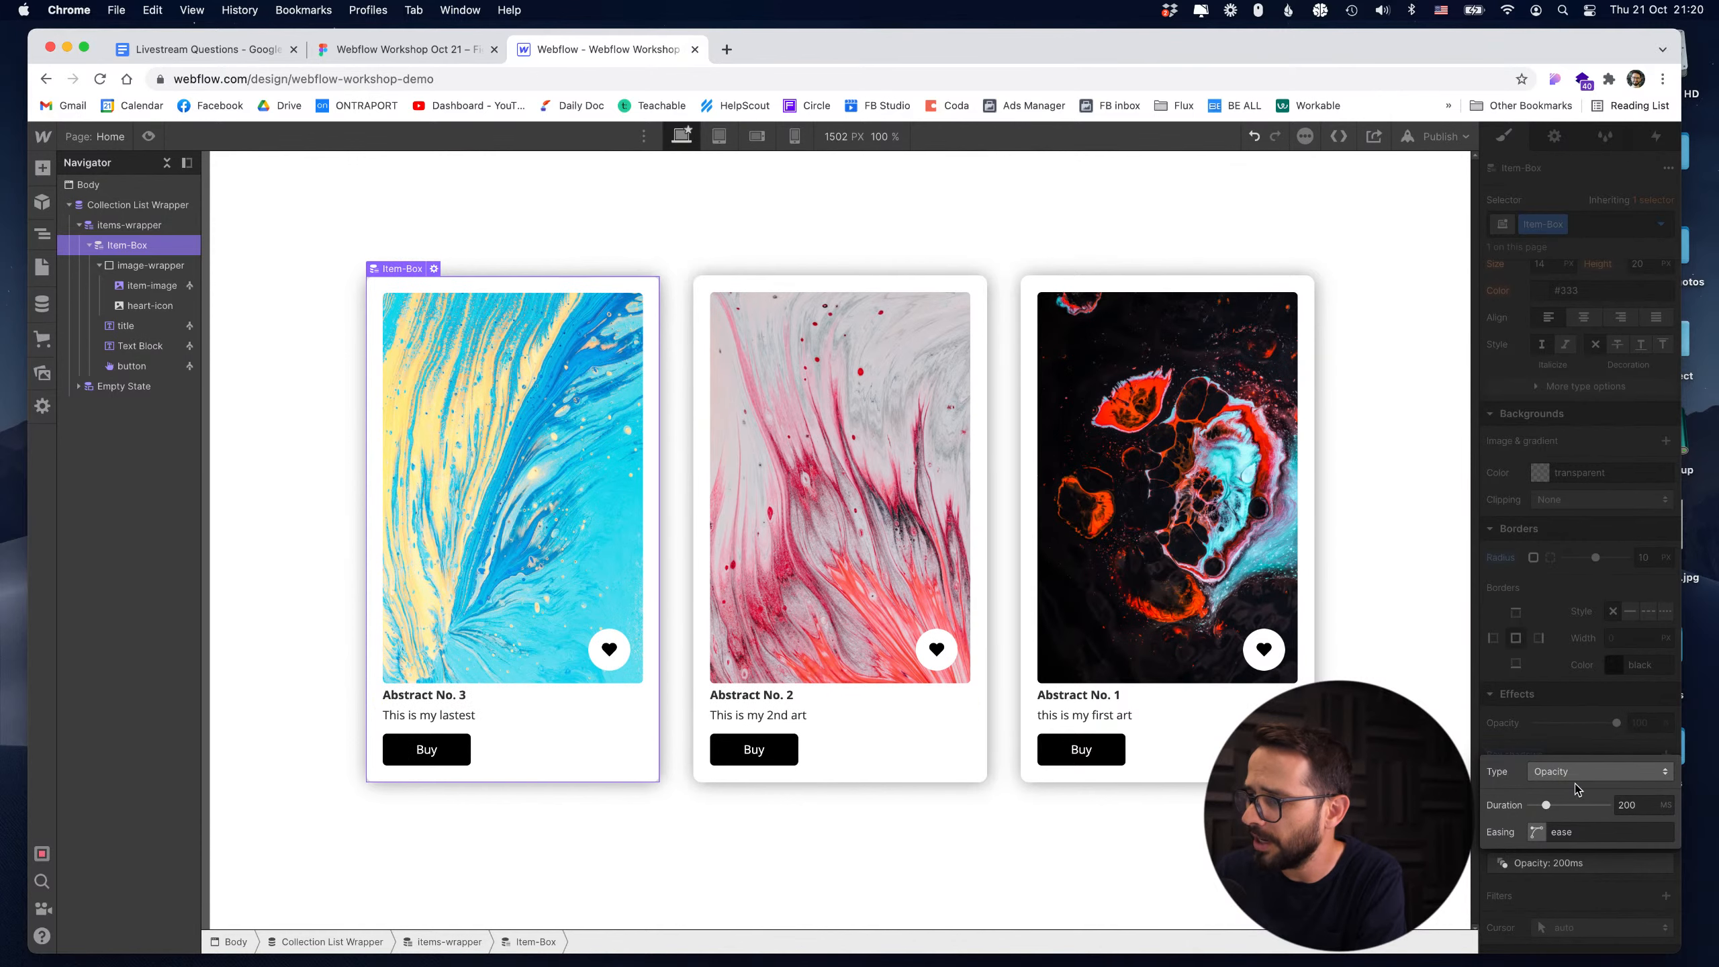
click(1571, 772)
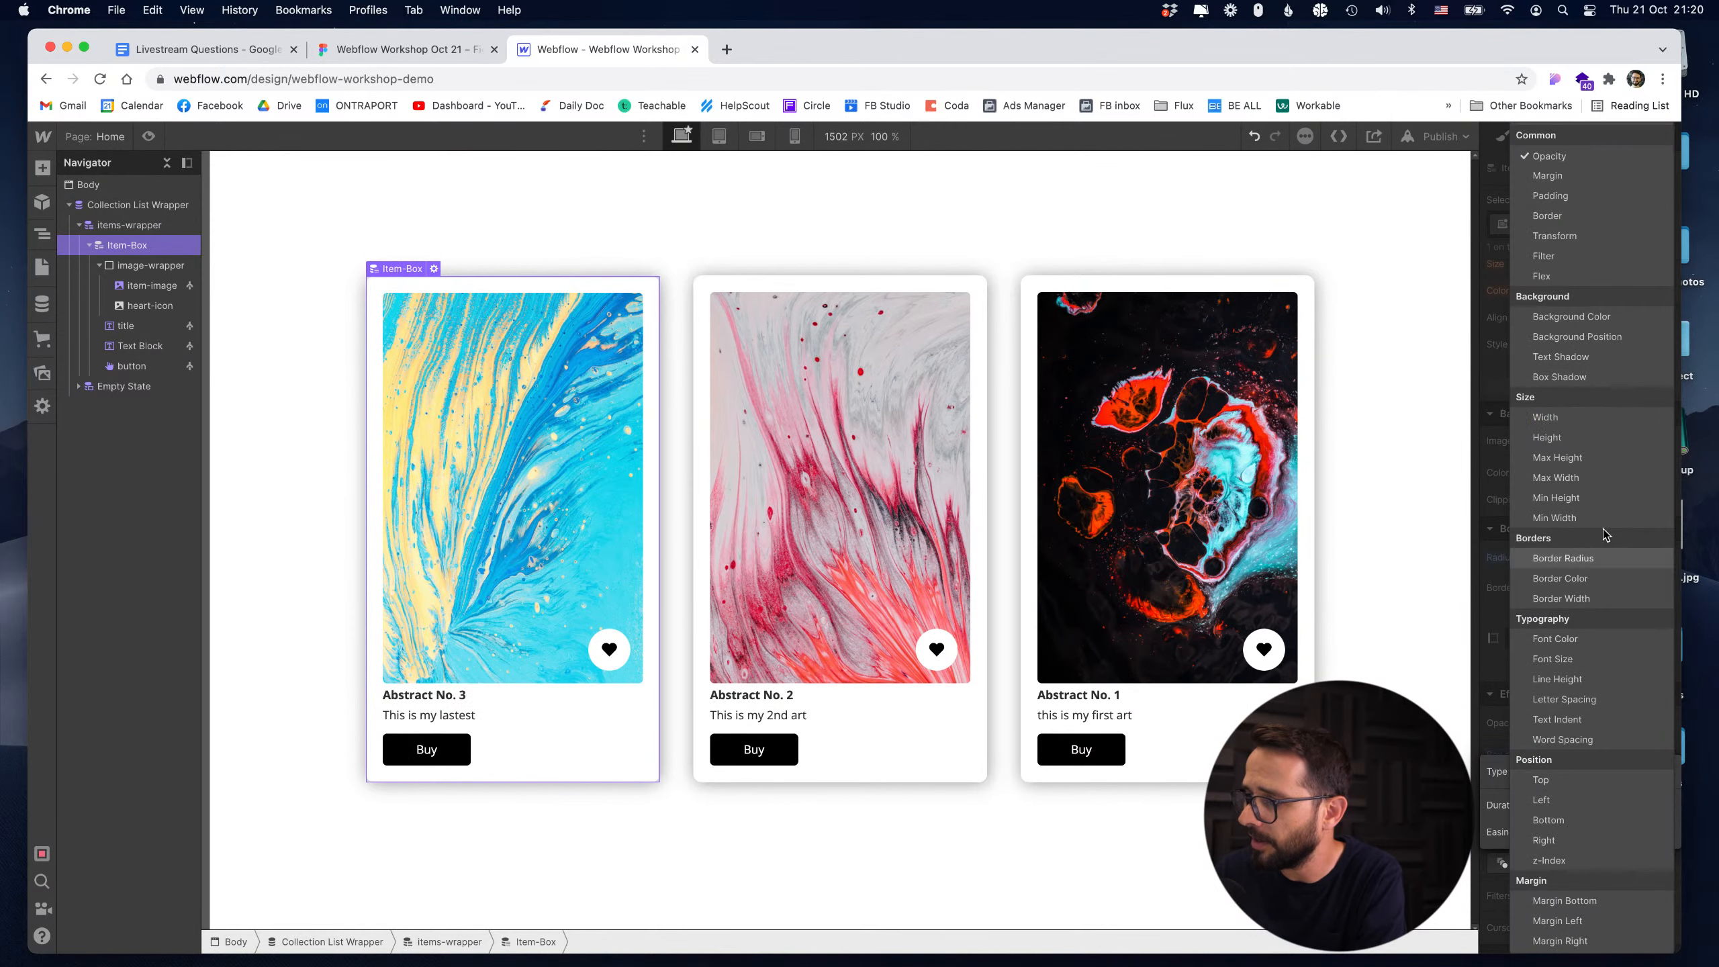
scroll(1576, 542, down, 4)
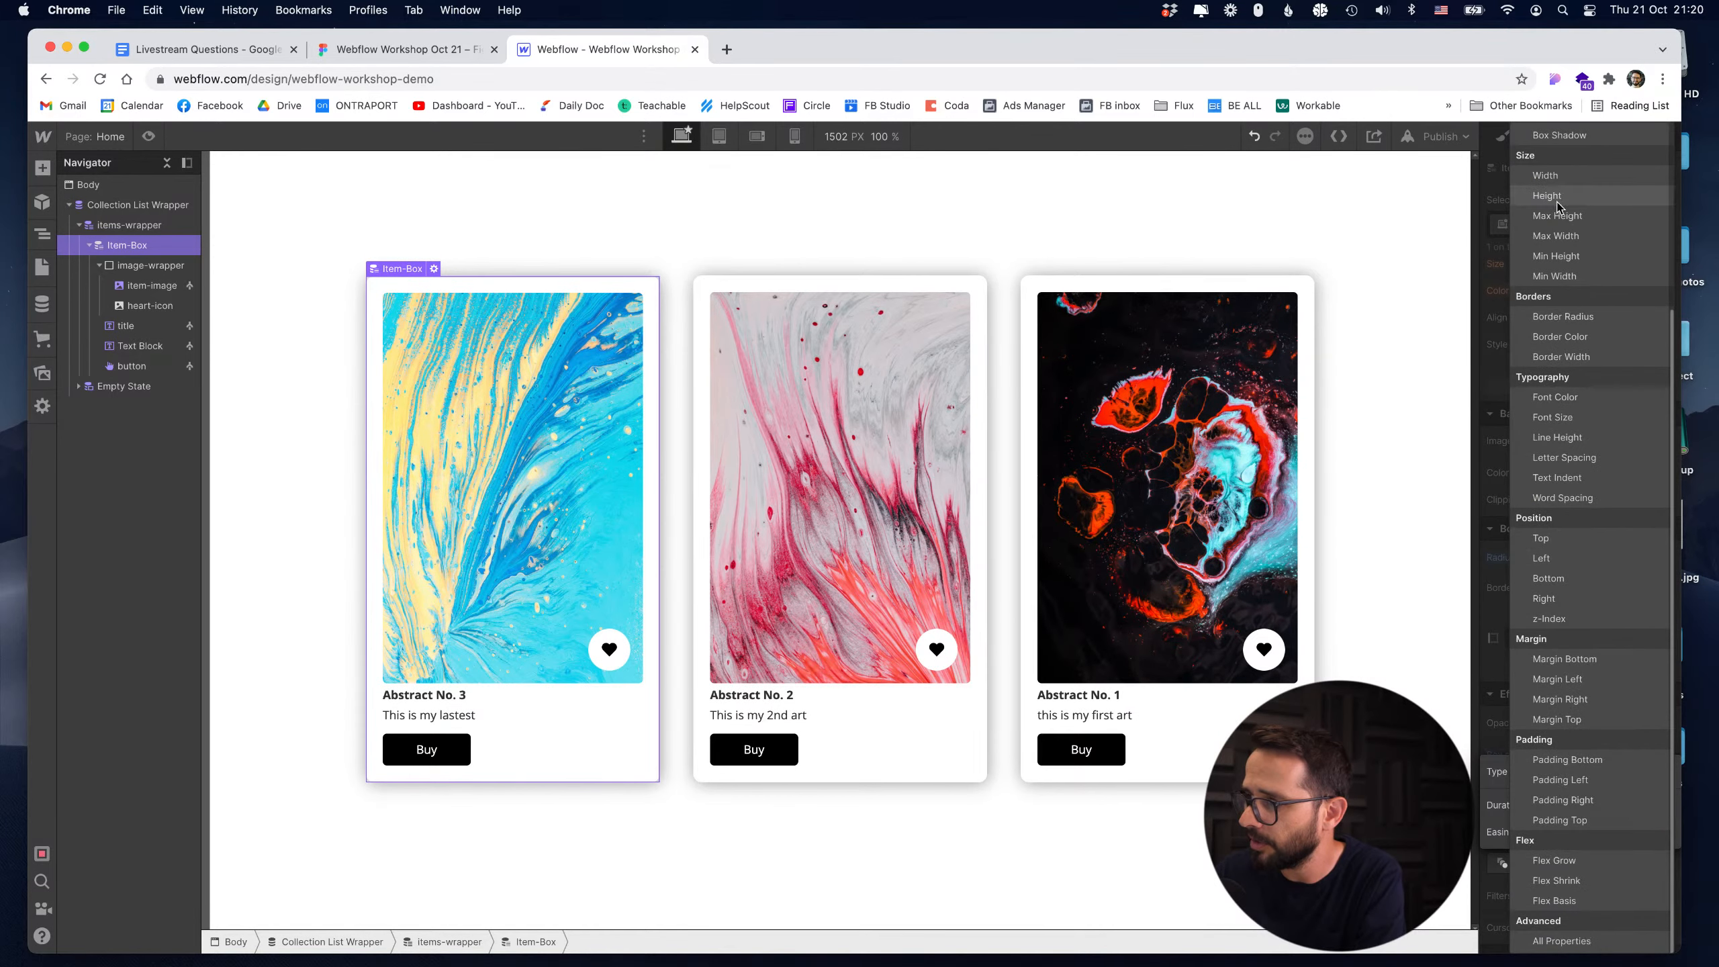
click(1560, 941)
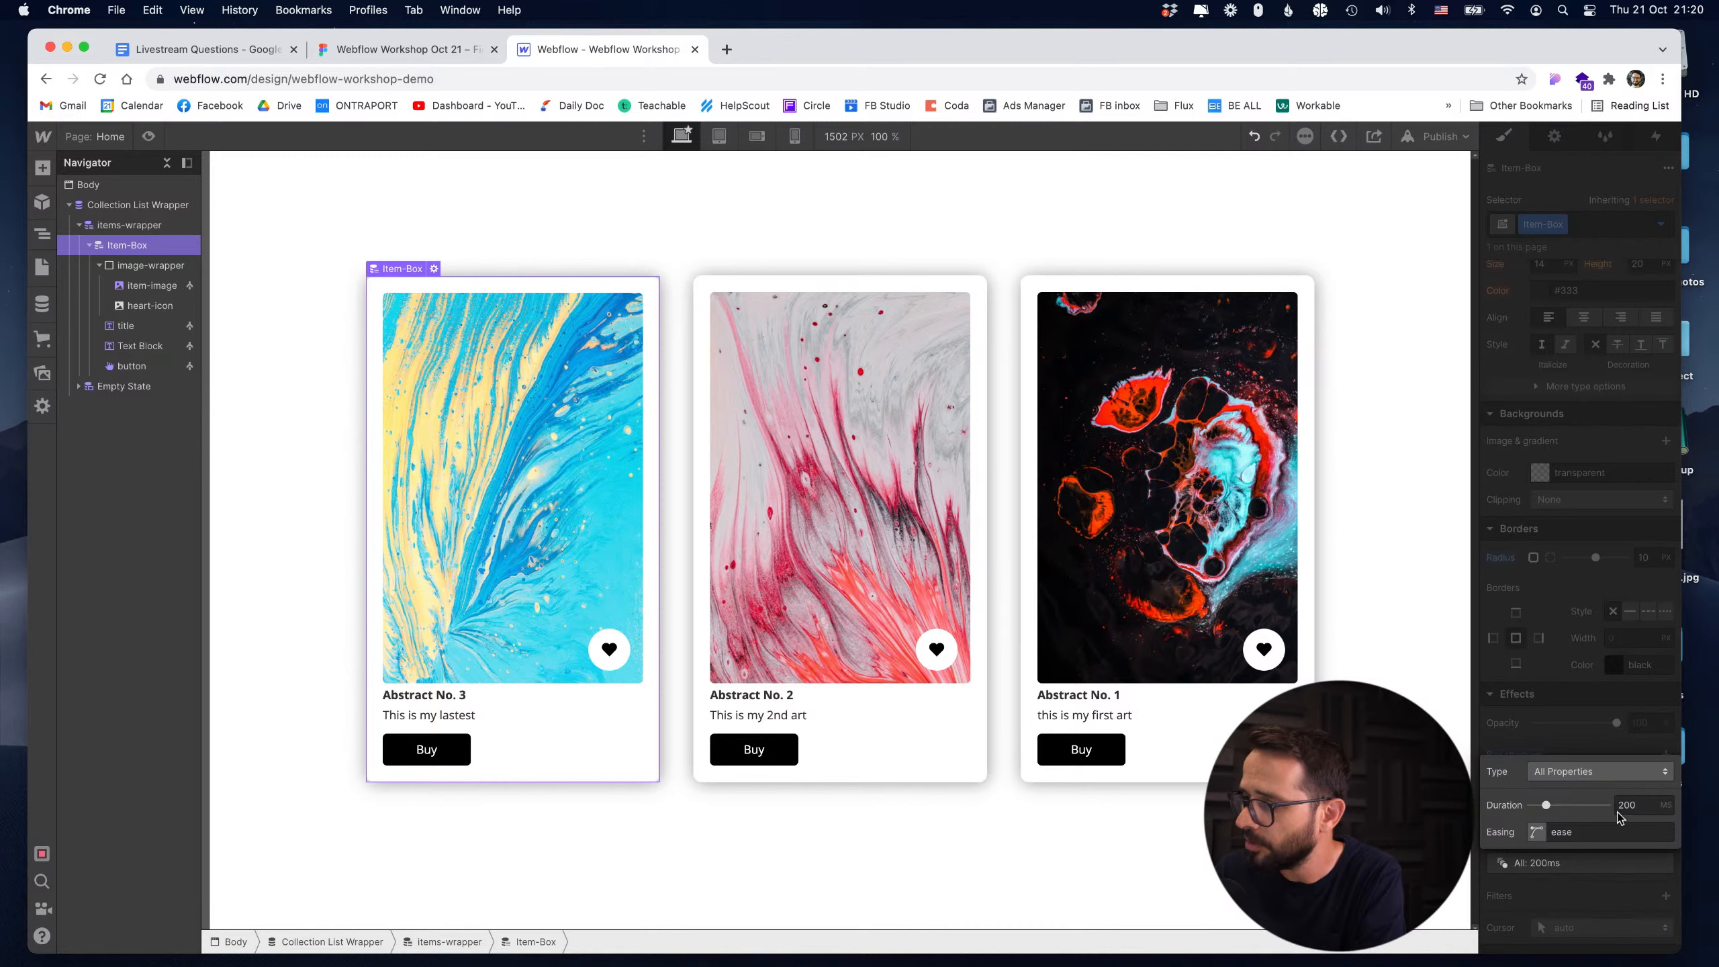
click(1380, 806)
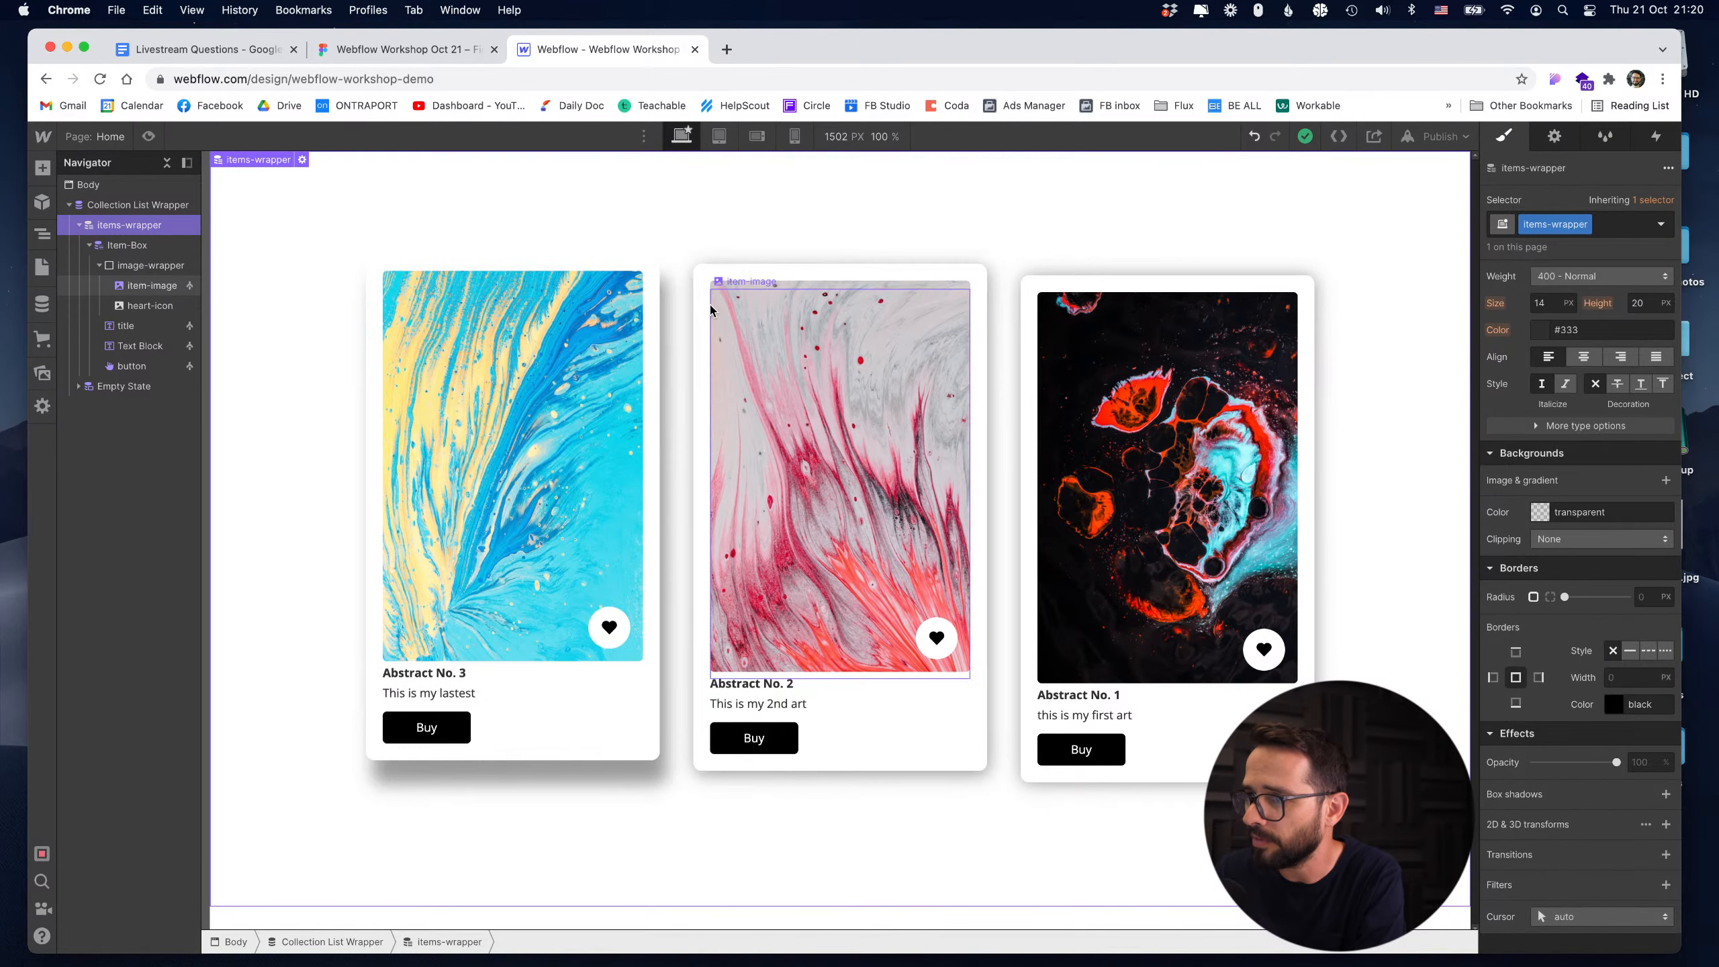
Set the duration of Item-Box's All Properties transition to 350 ms and preview it on a card.
click(583, 234)
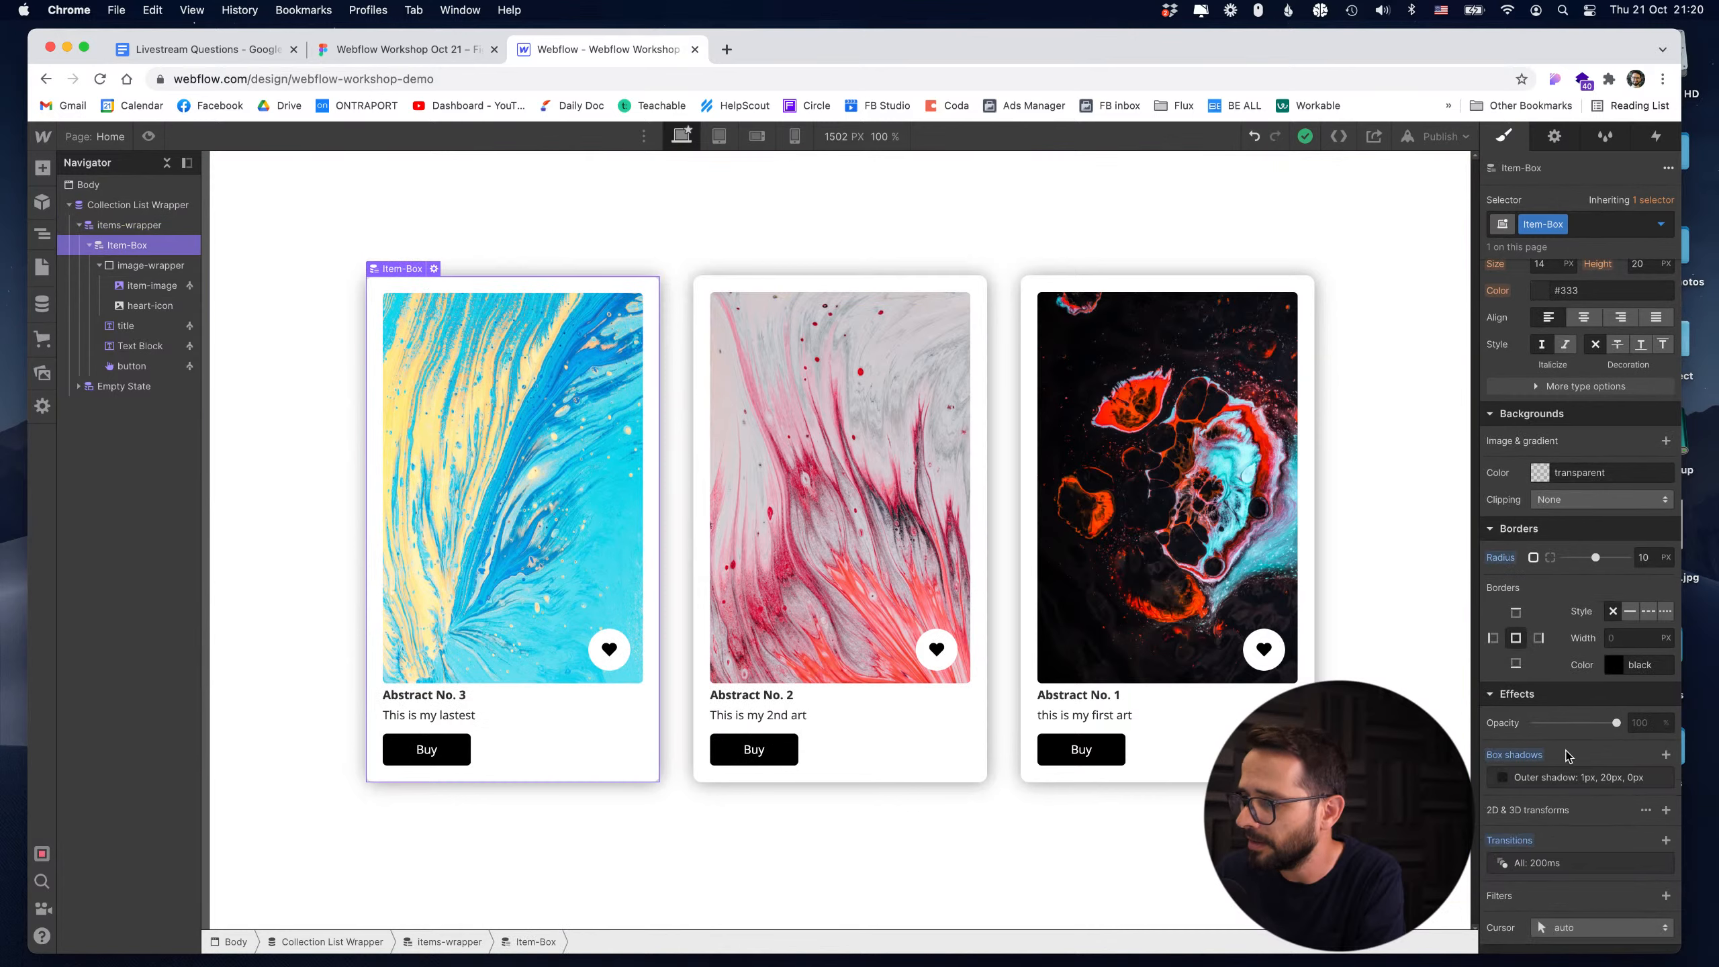
click(1589, 864)
click(1632, 805)
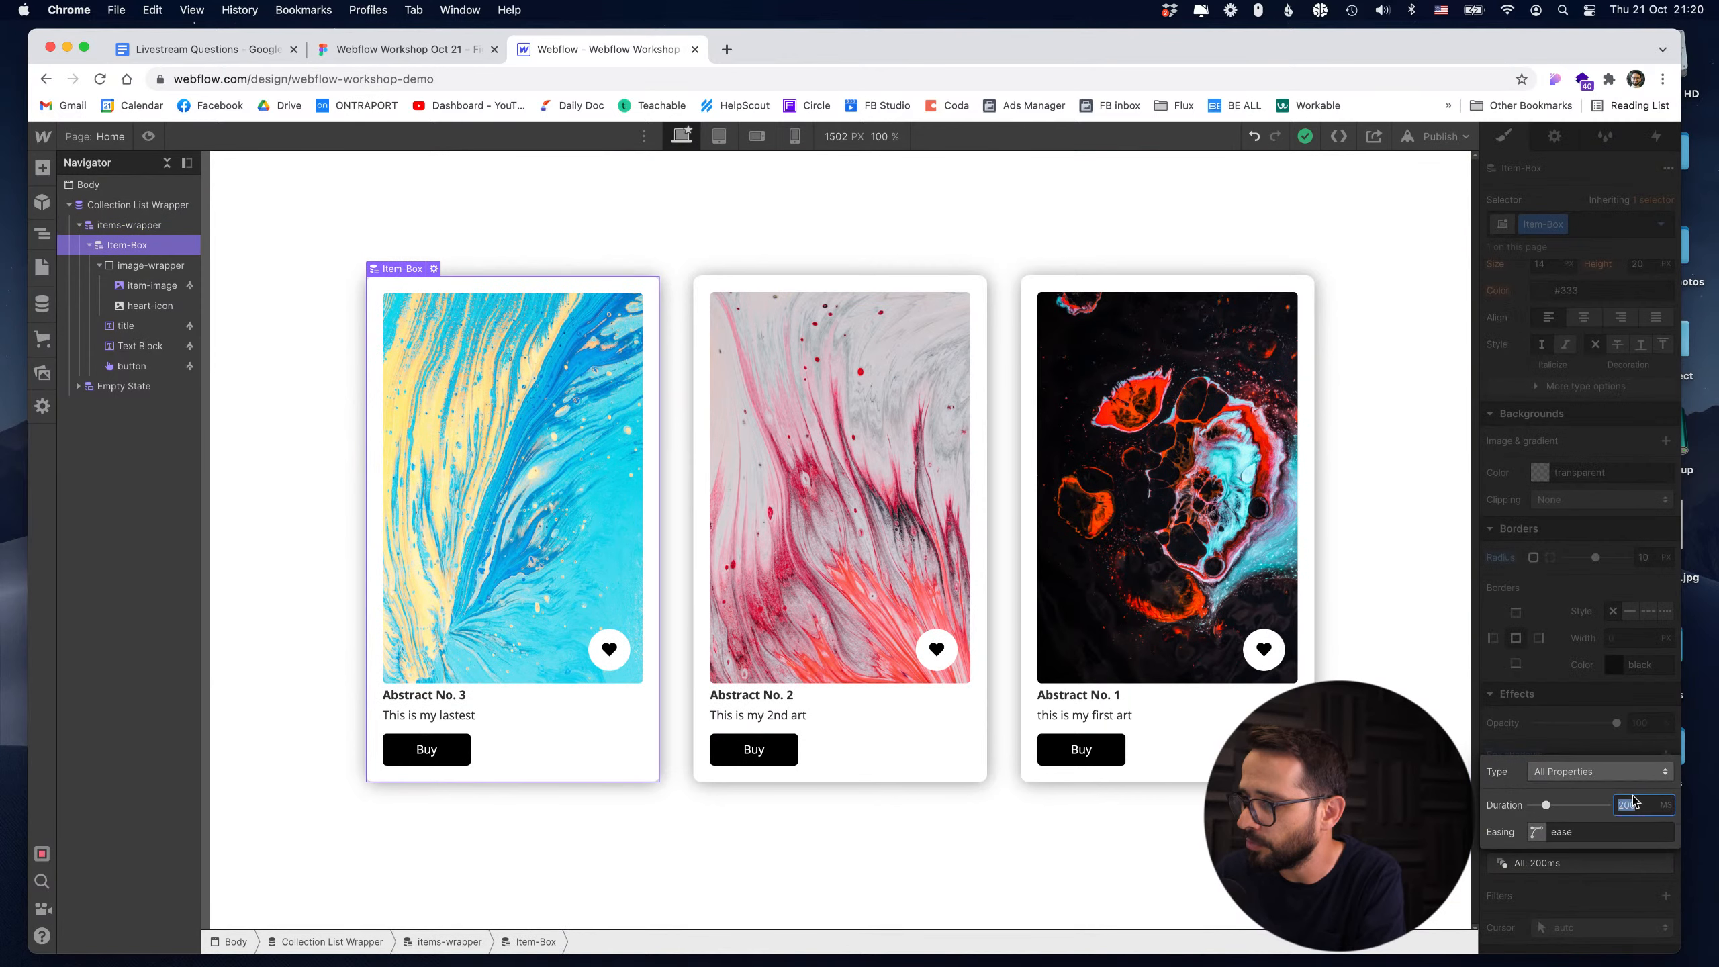
text(350)
key(Return)
click(1407, 677)
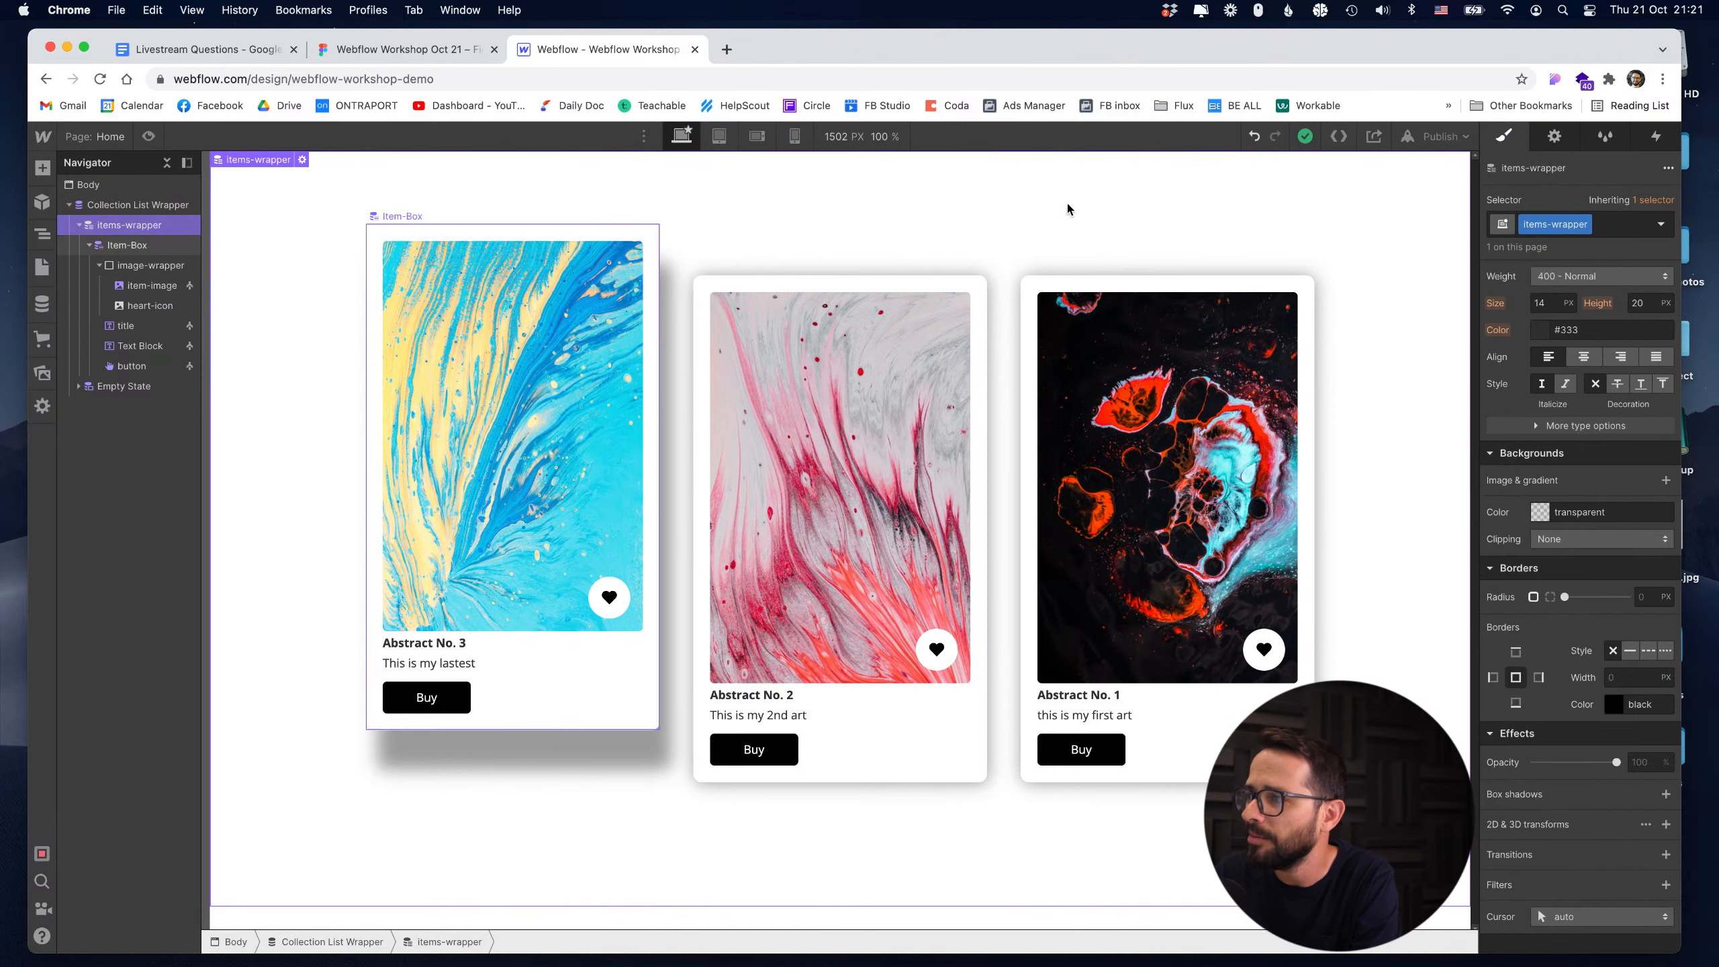
click(1659, 225)
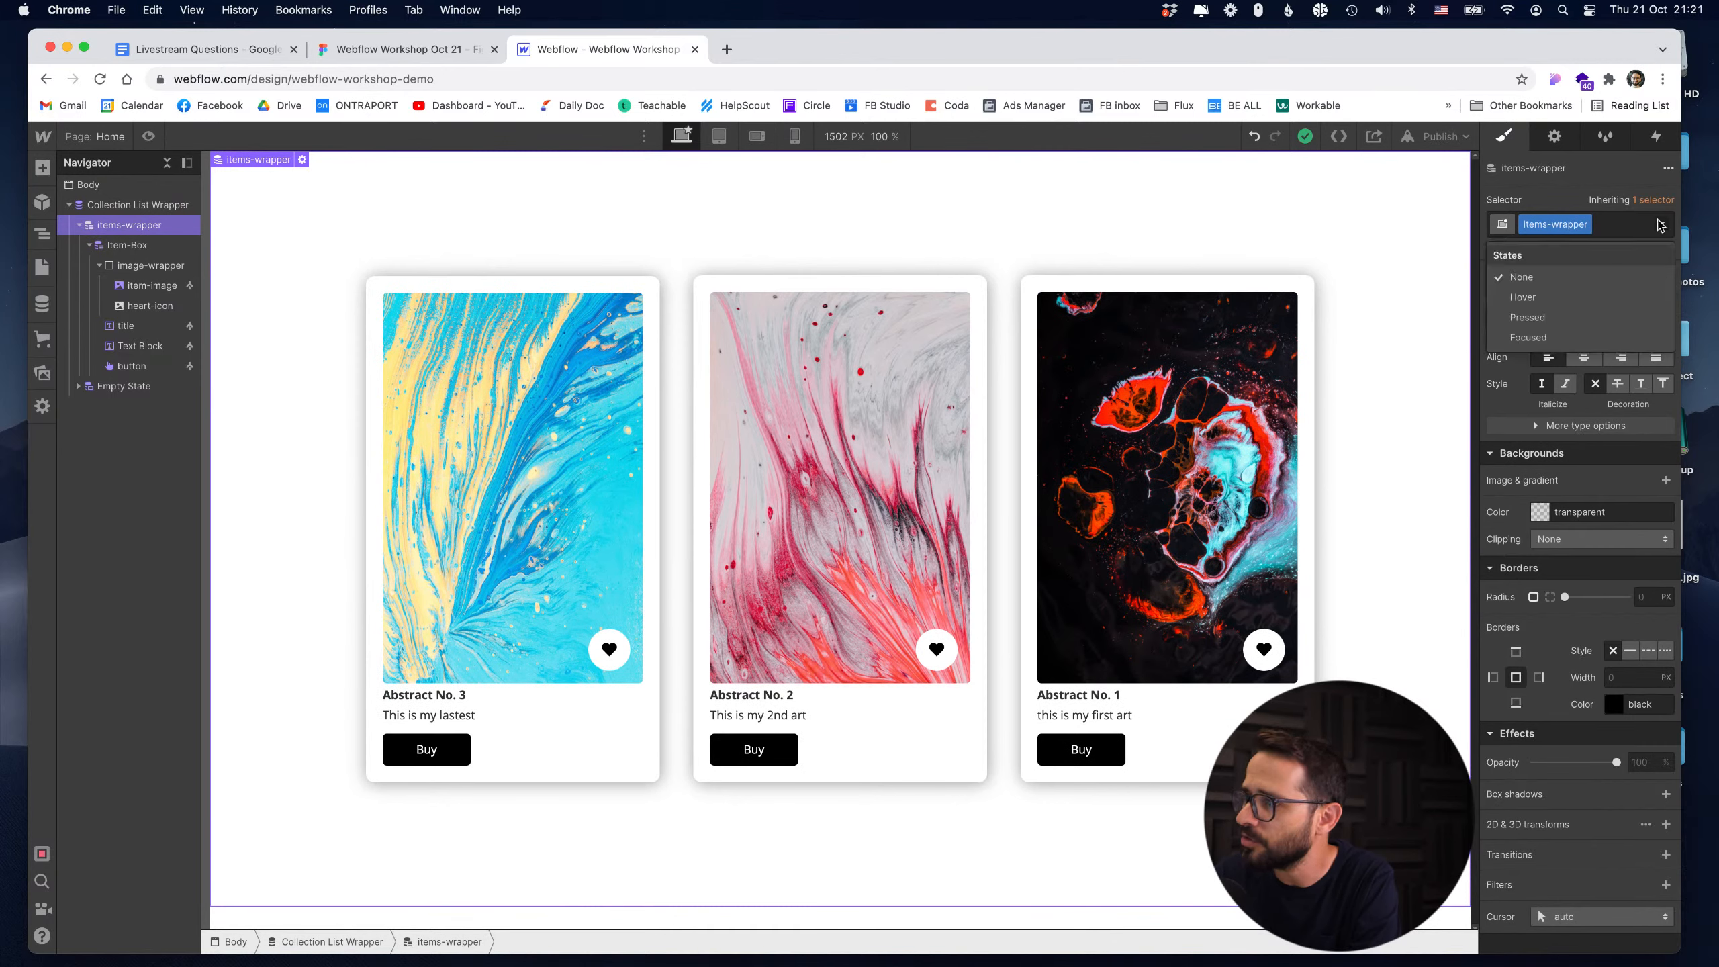
click(1563, 187)
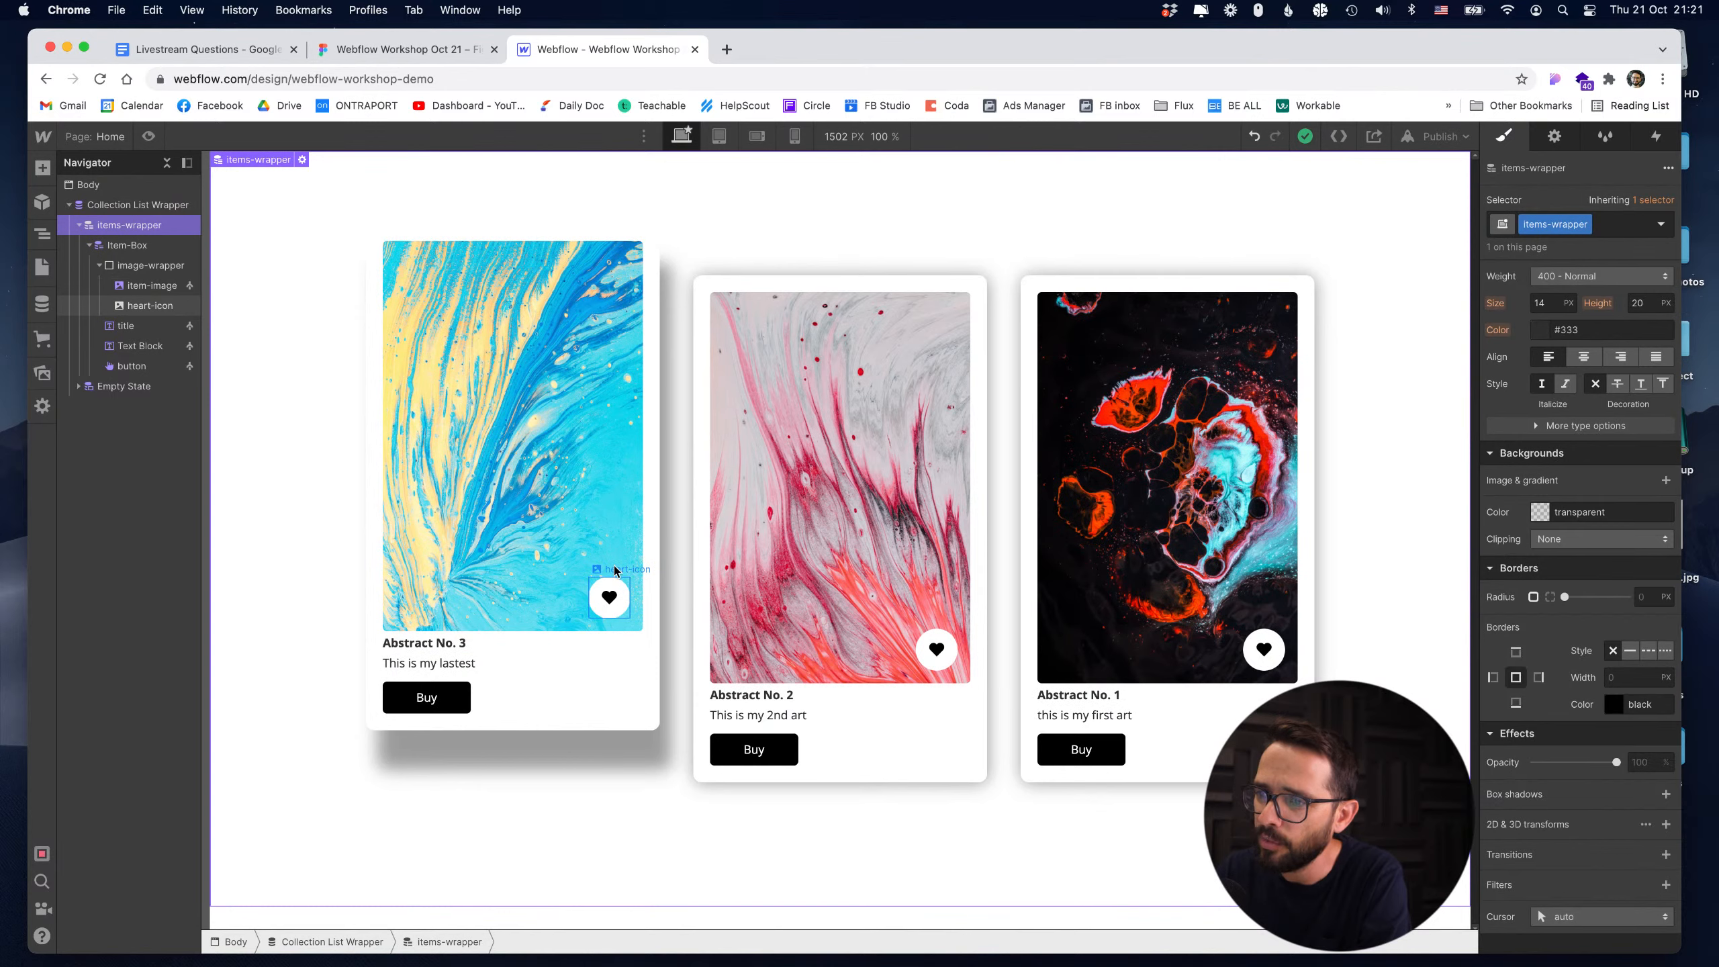
Add a Mouse click (tap) element trigger to the card's heart-icon, with Start an animation as the first-click action.
click(598, 605)
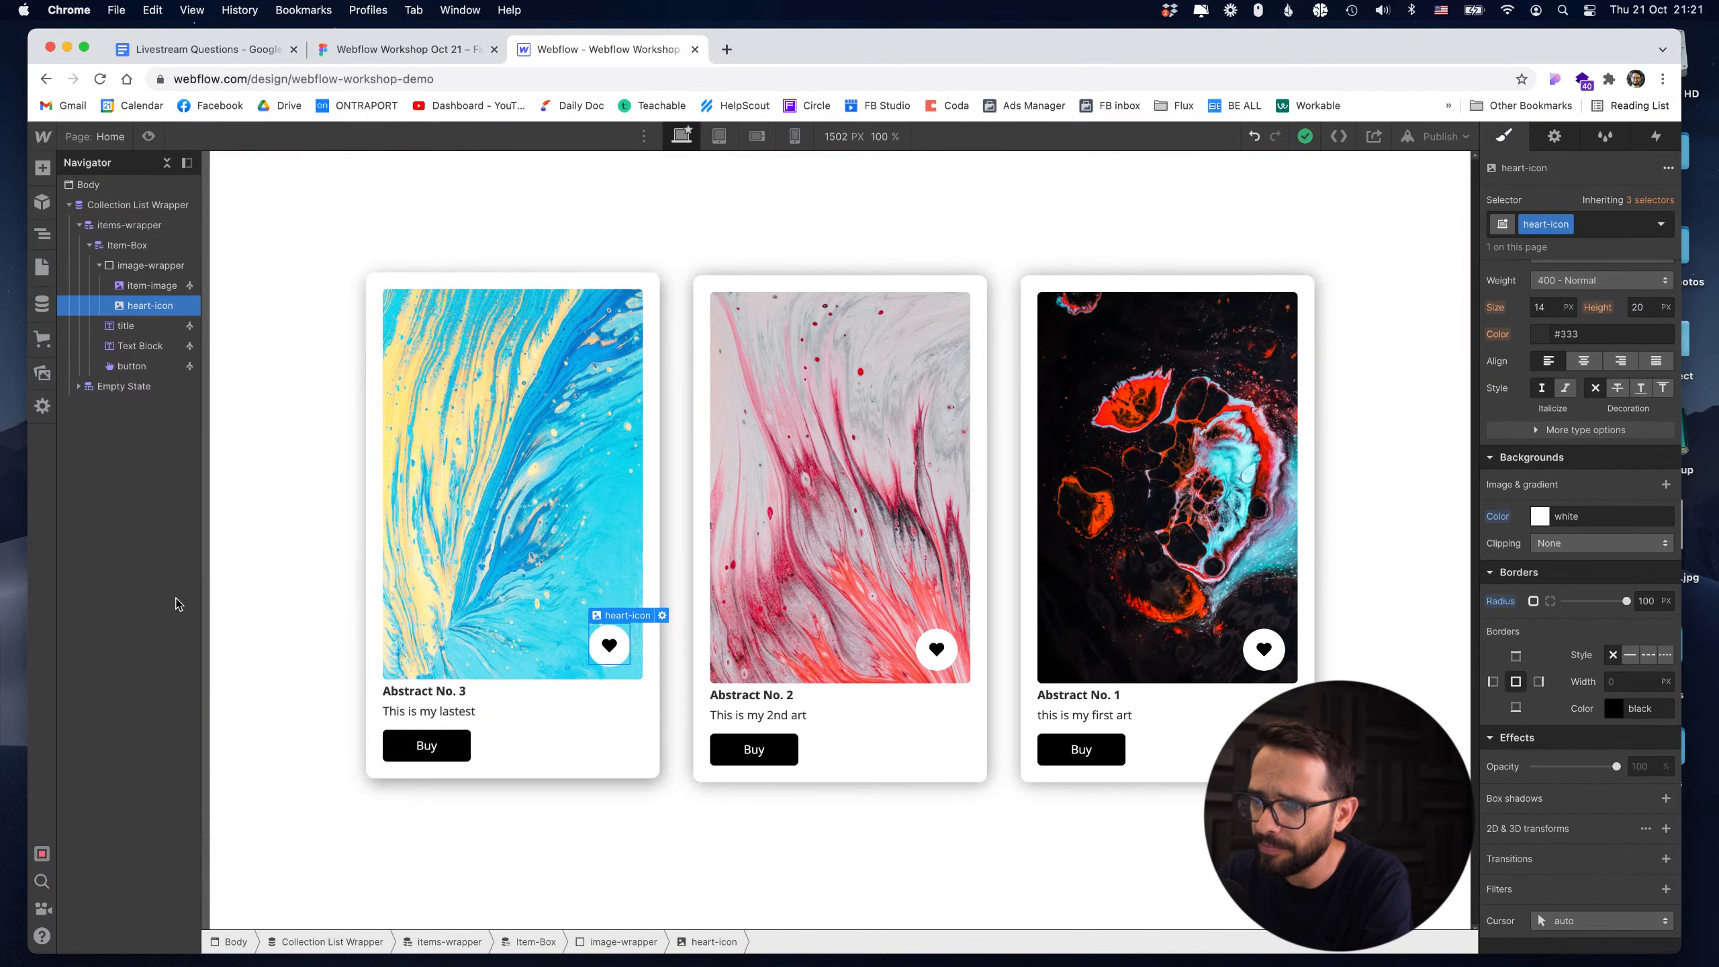
click(1654, 138)
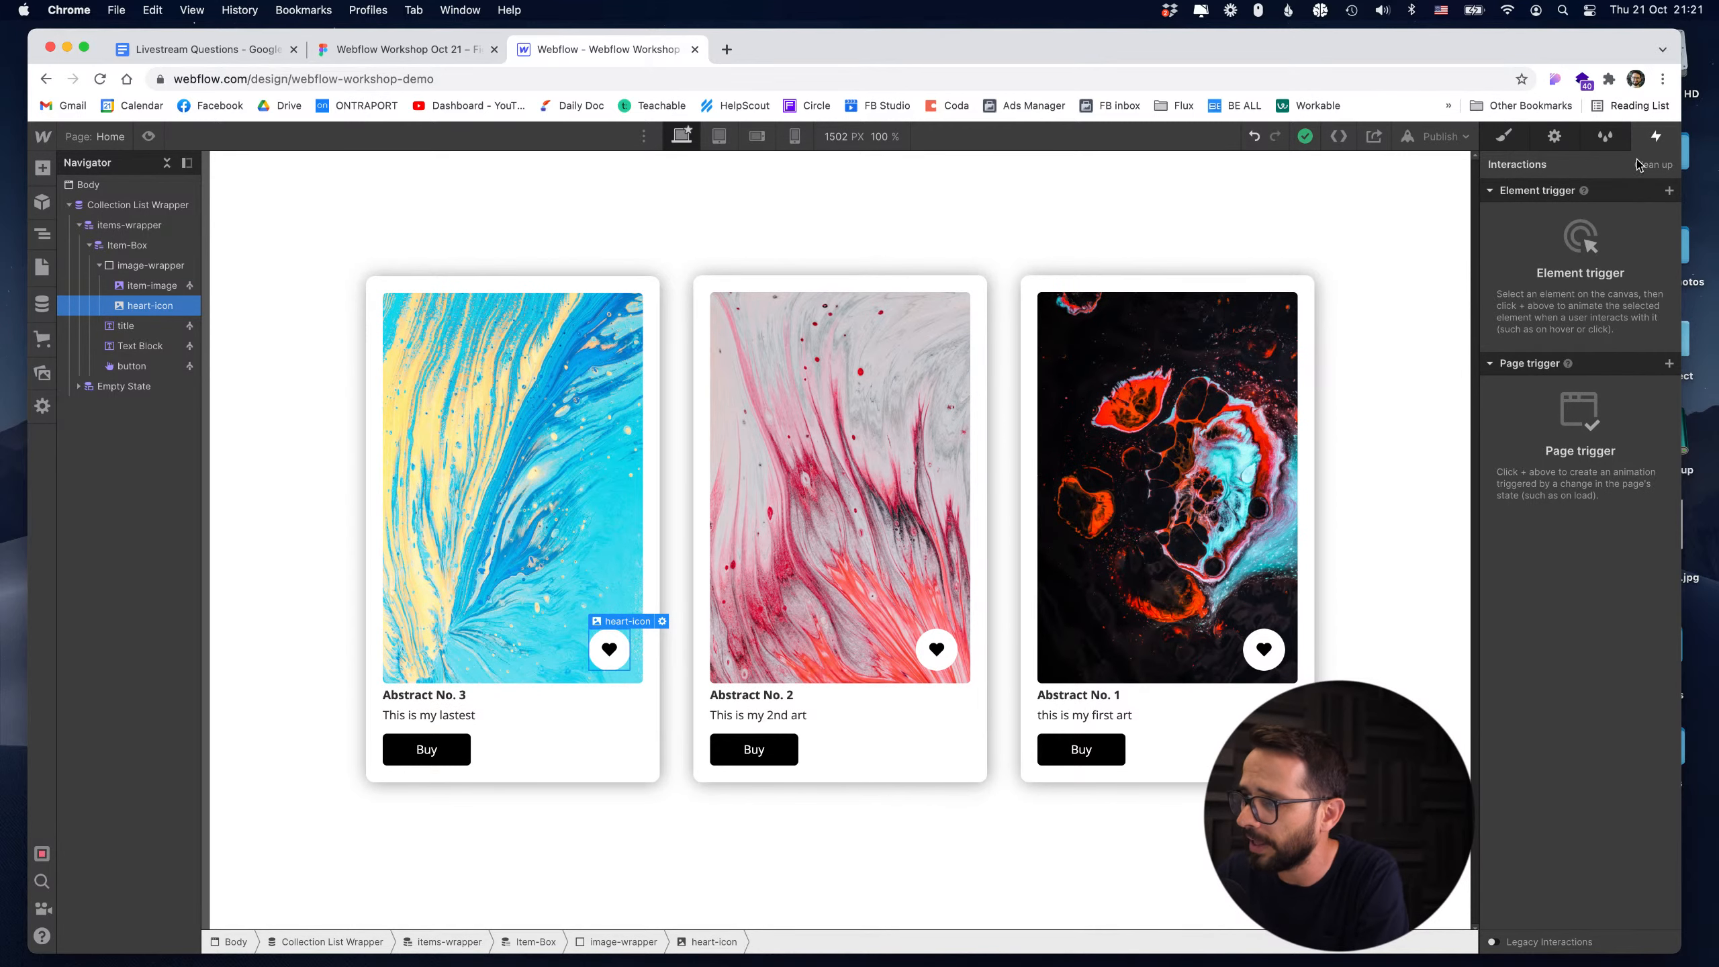
click(1668, 191)
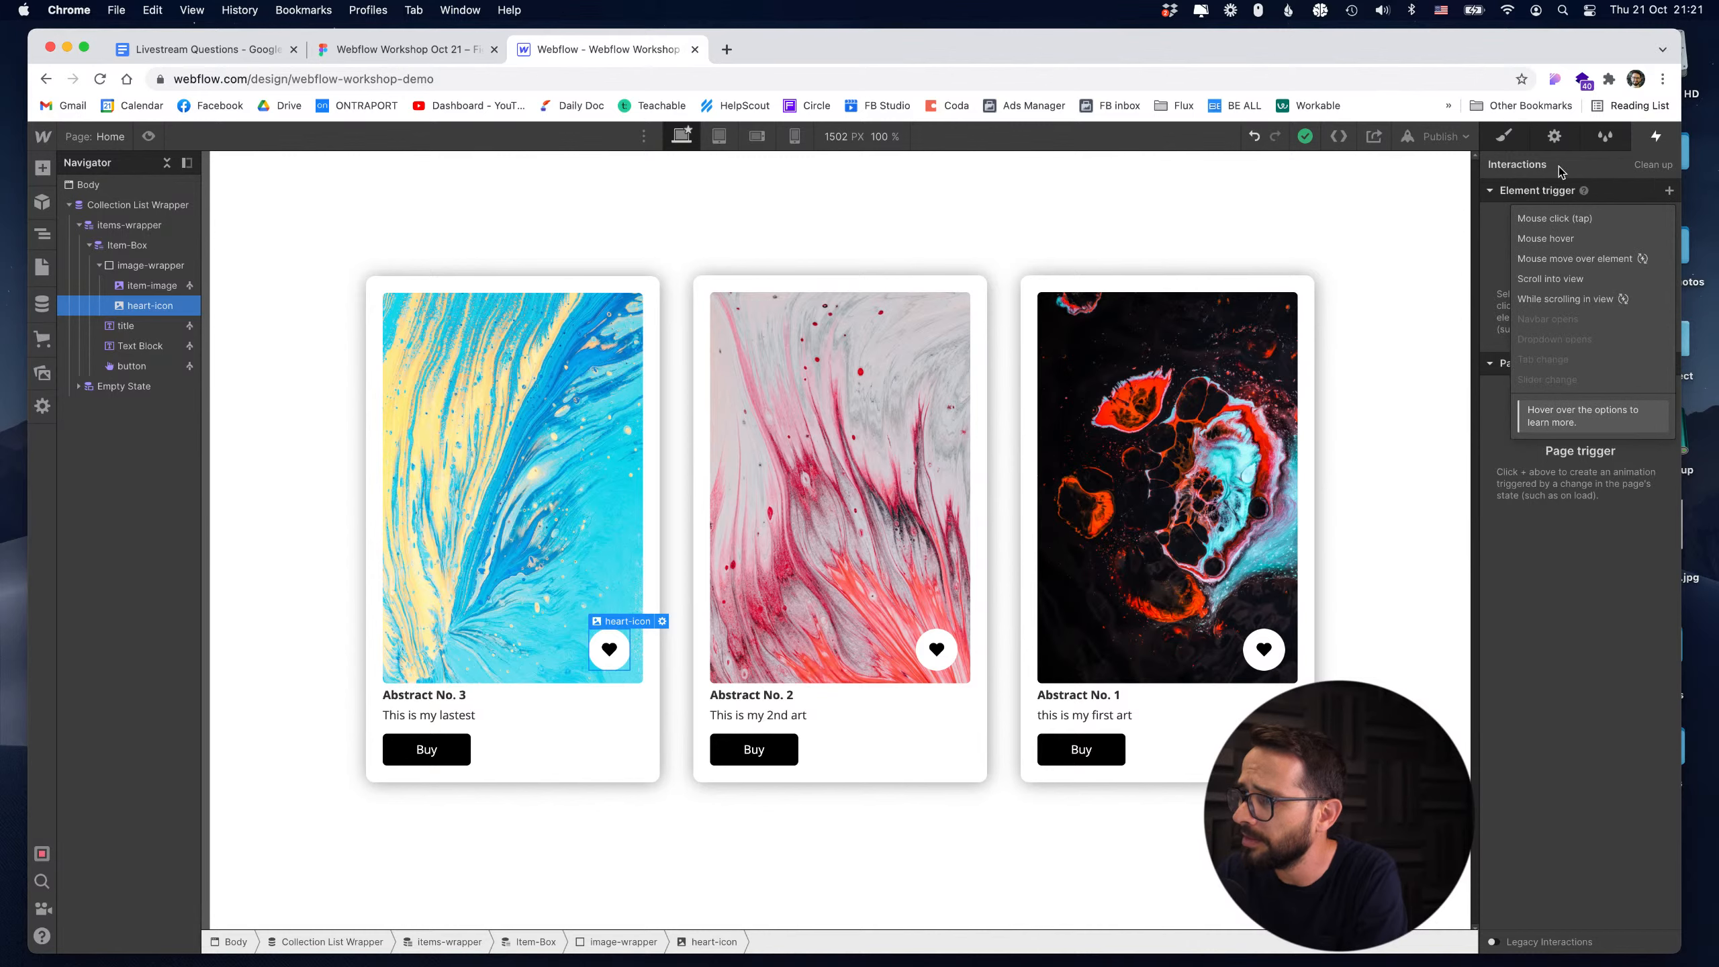
click(1534, 220)
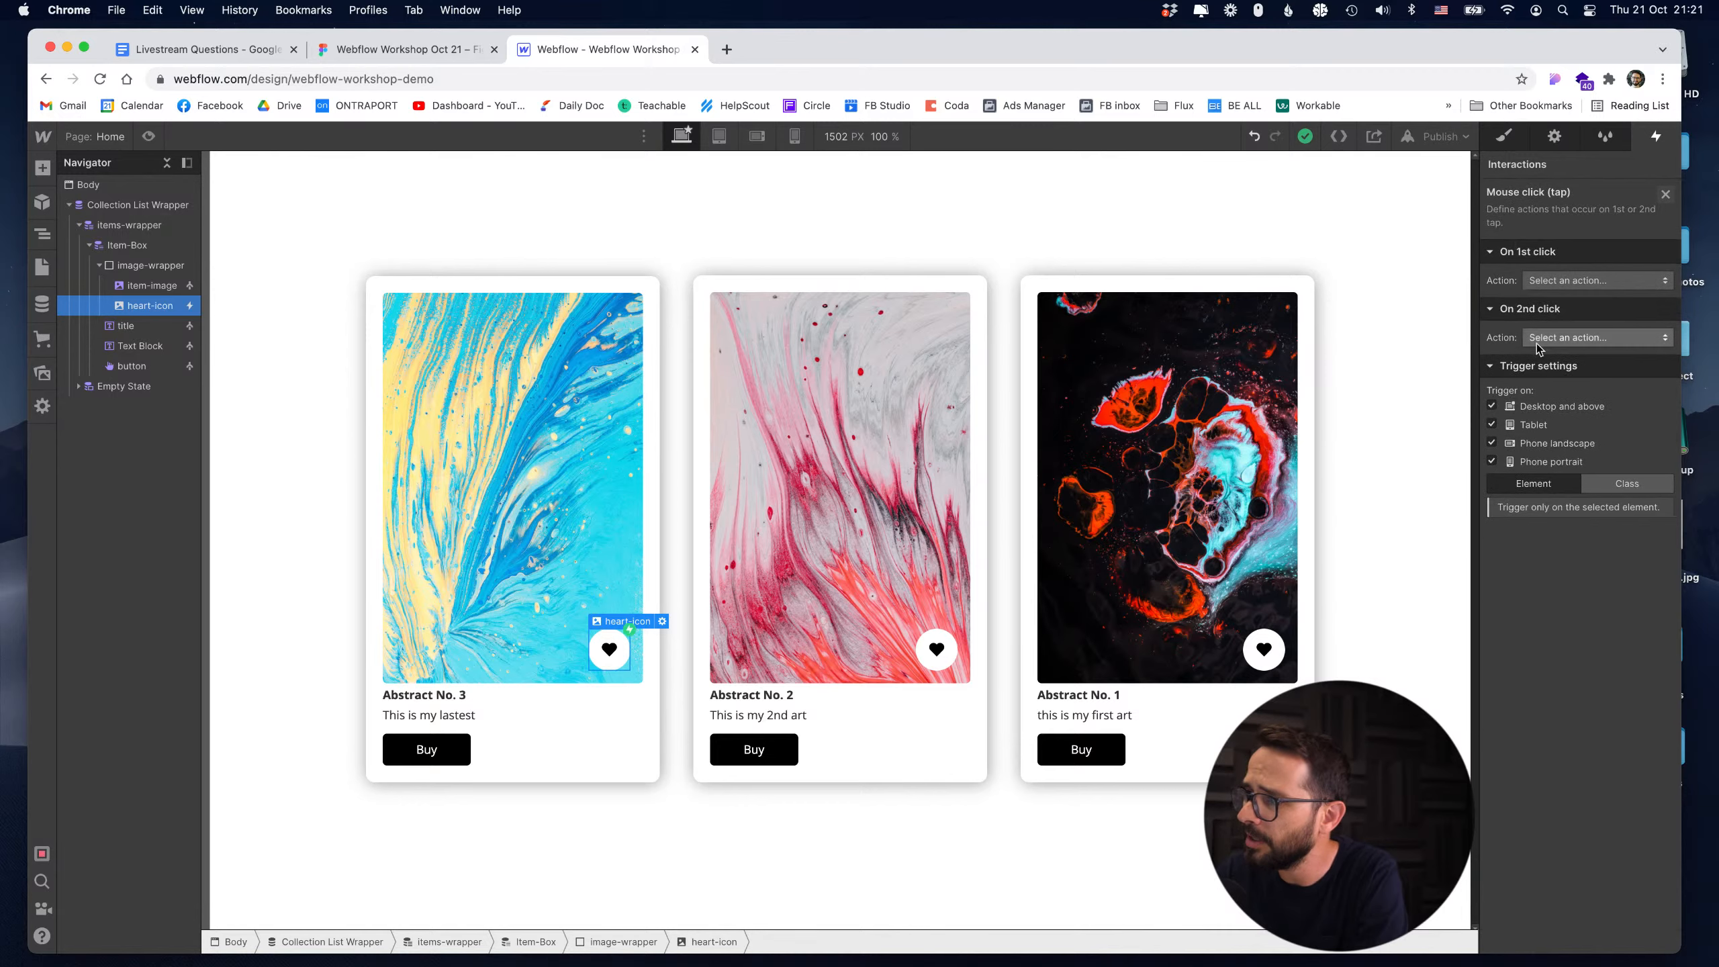
click(1551, 283)
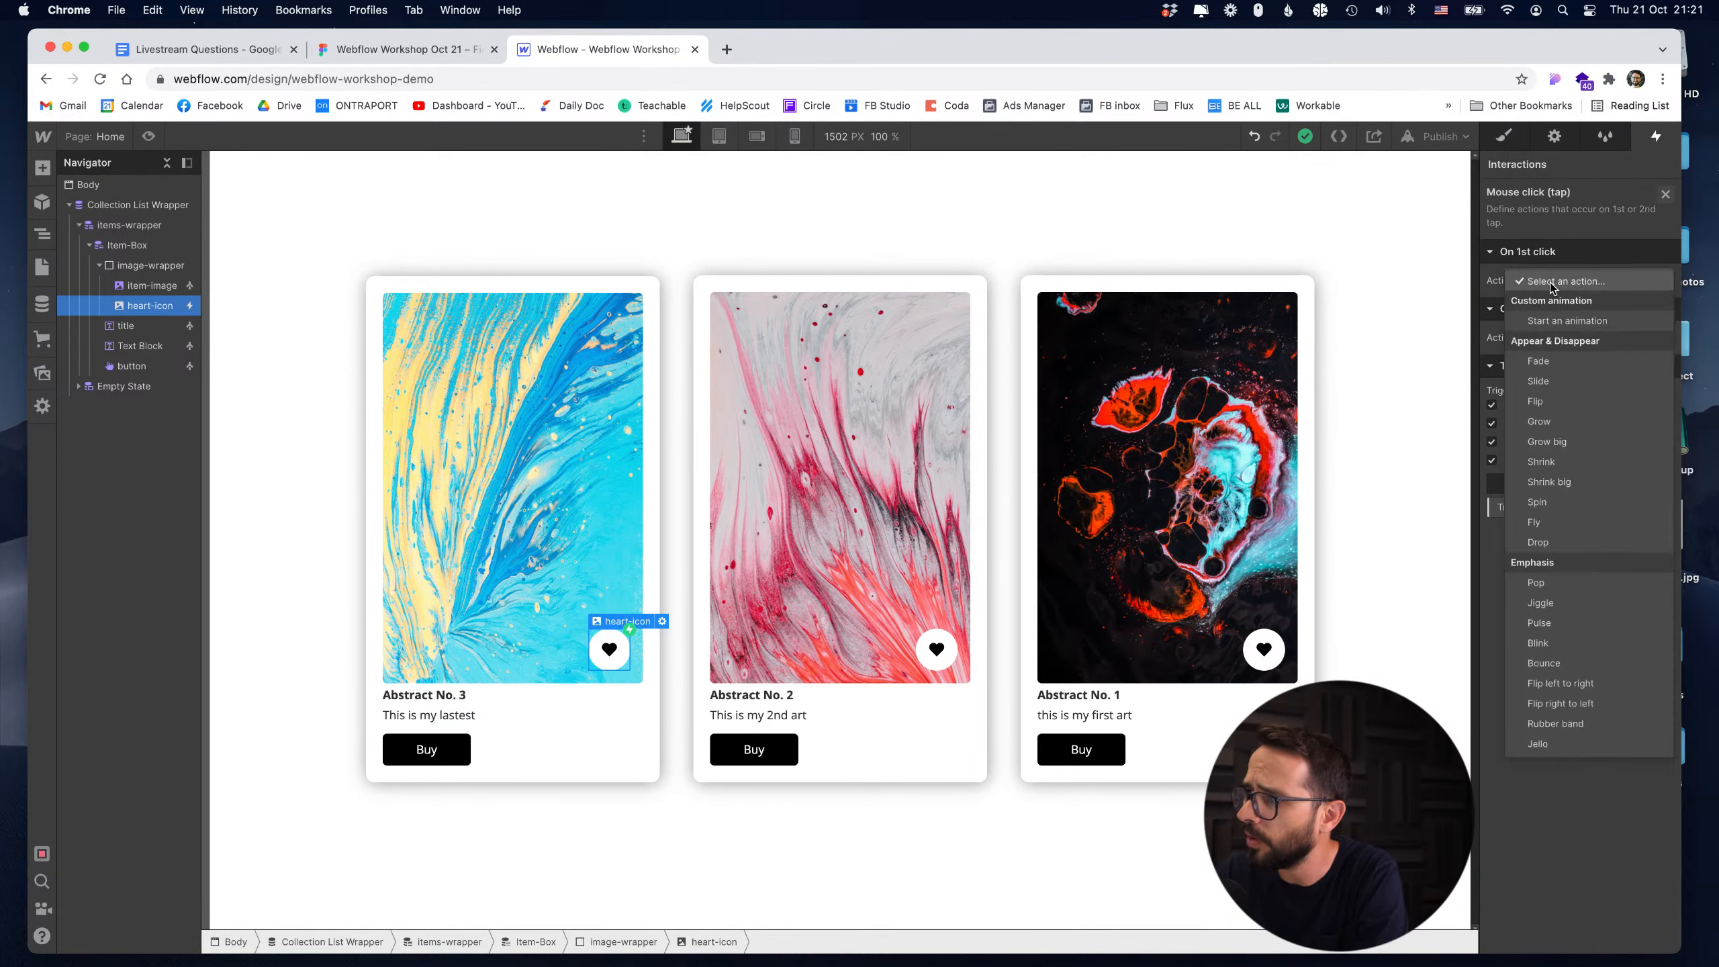
click(1556, 328)
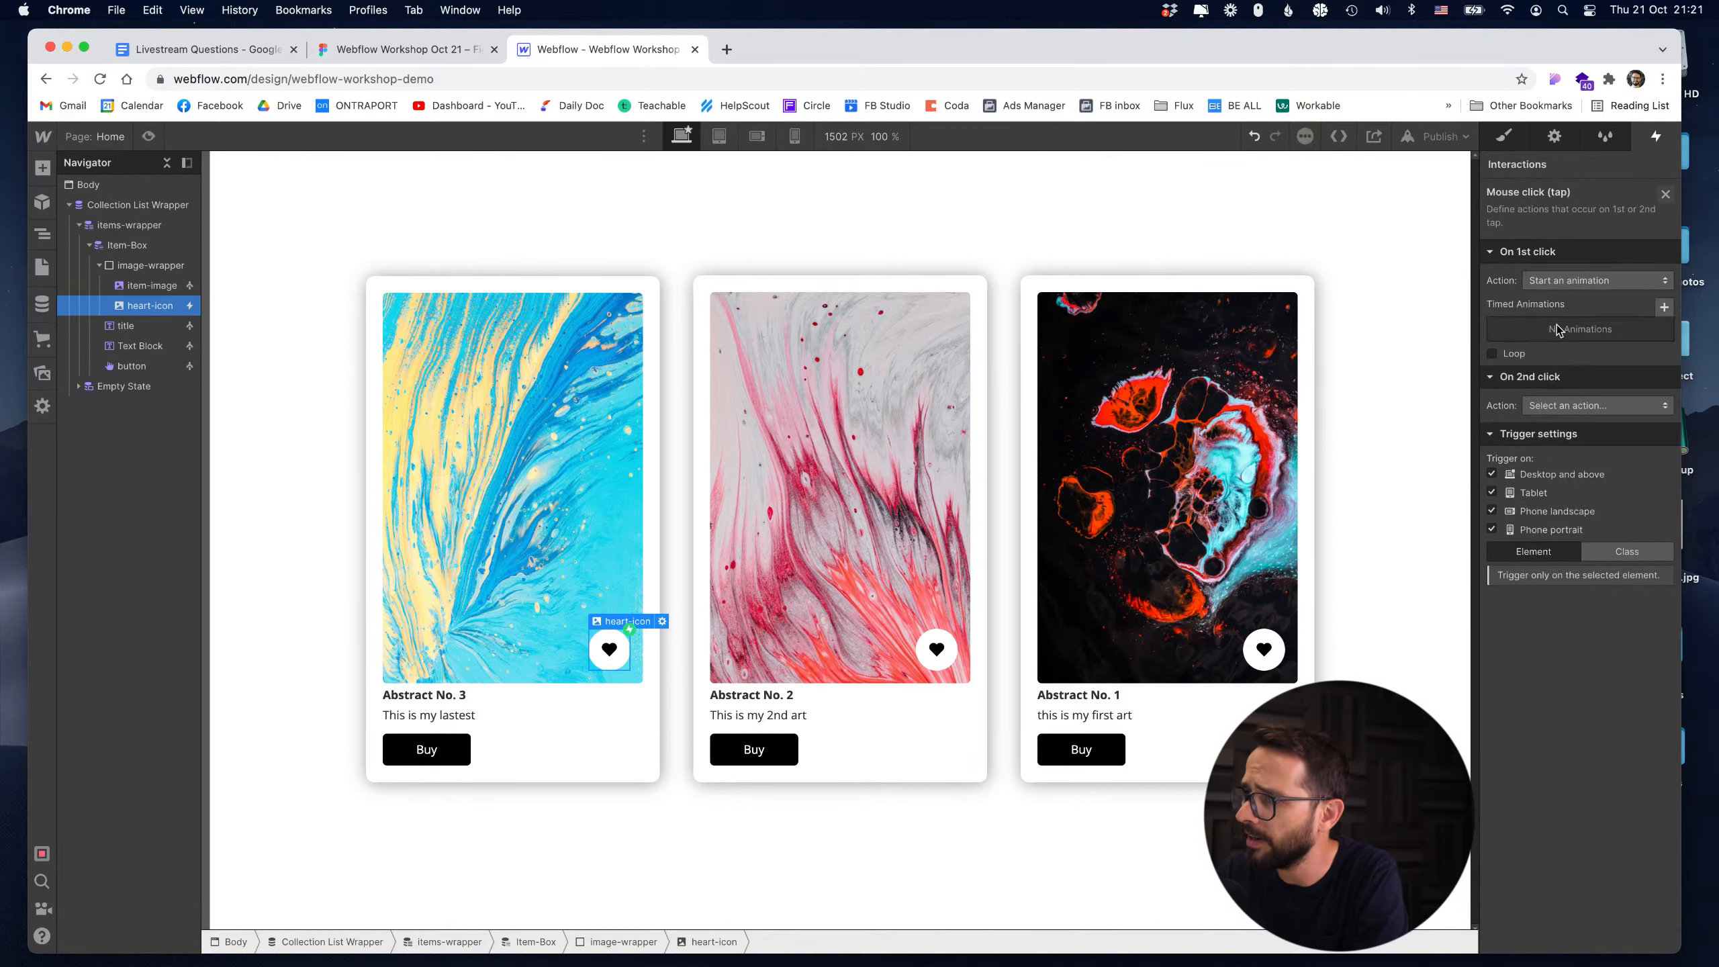
Create a new timed animation named Click Button for the heart-icon's first click.
click(1664, 308)
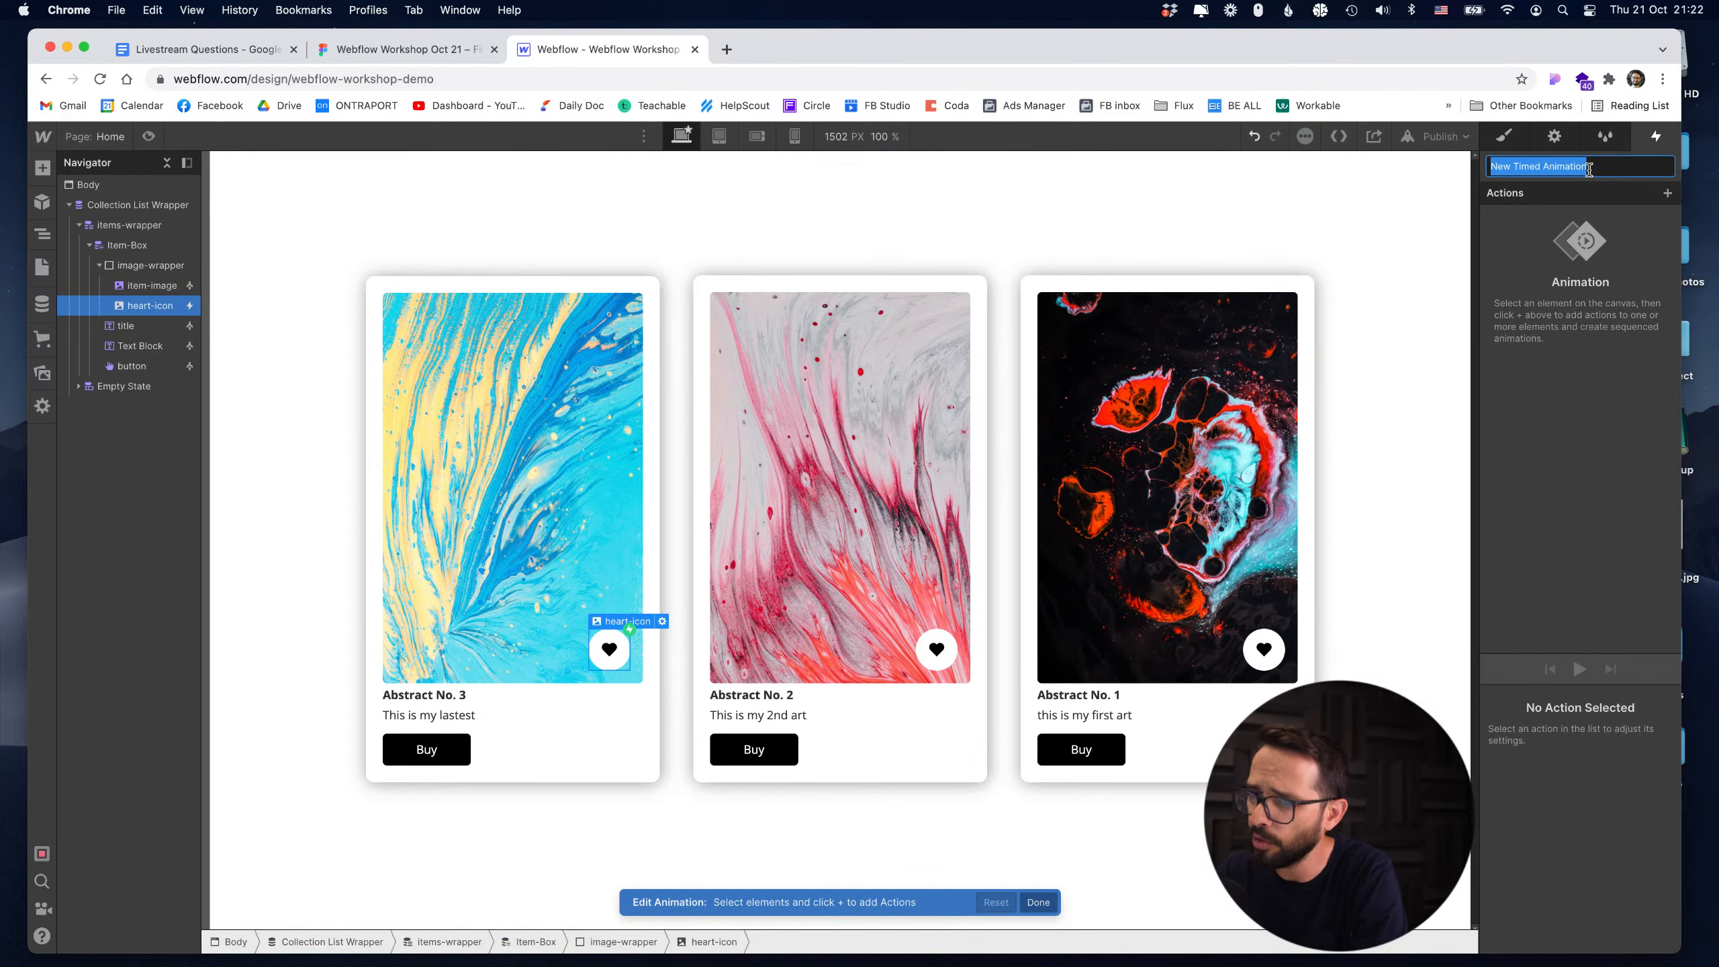
text(Click Button)
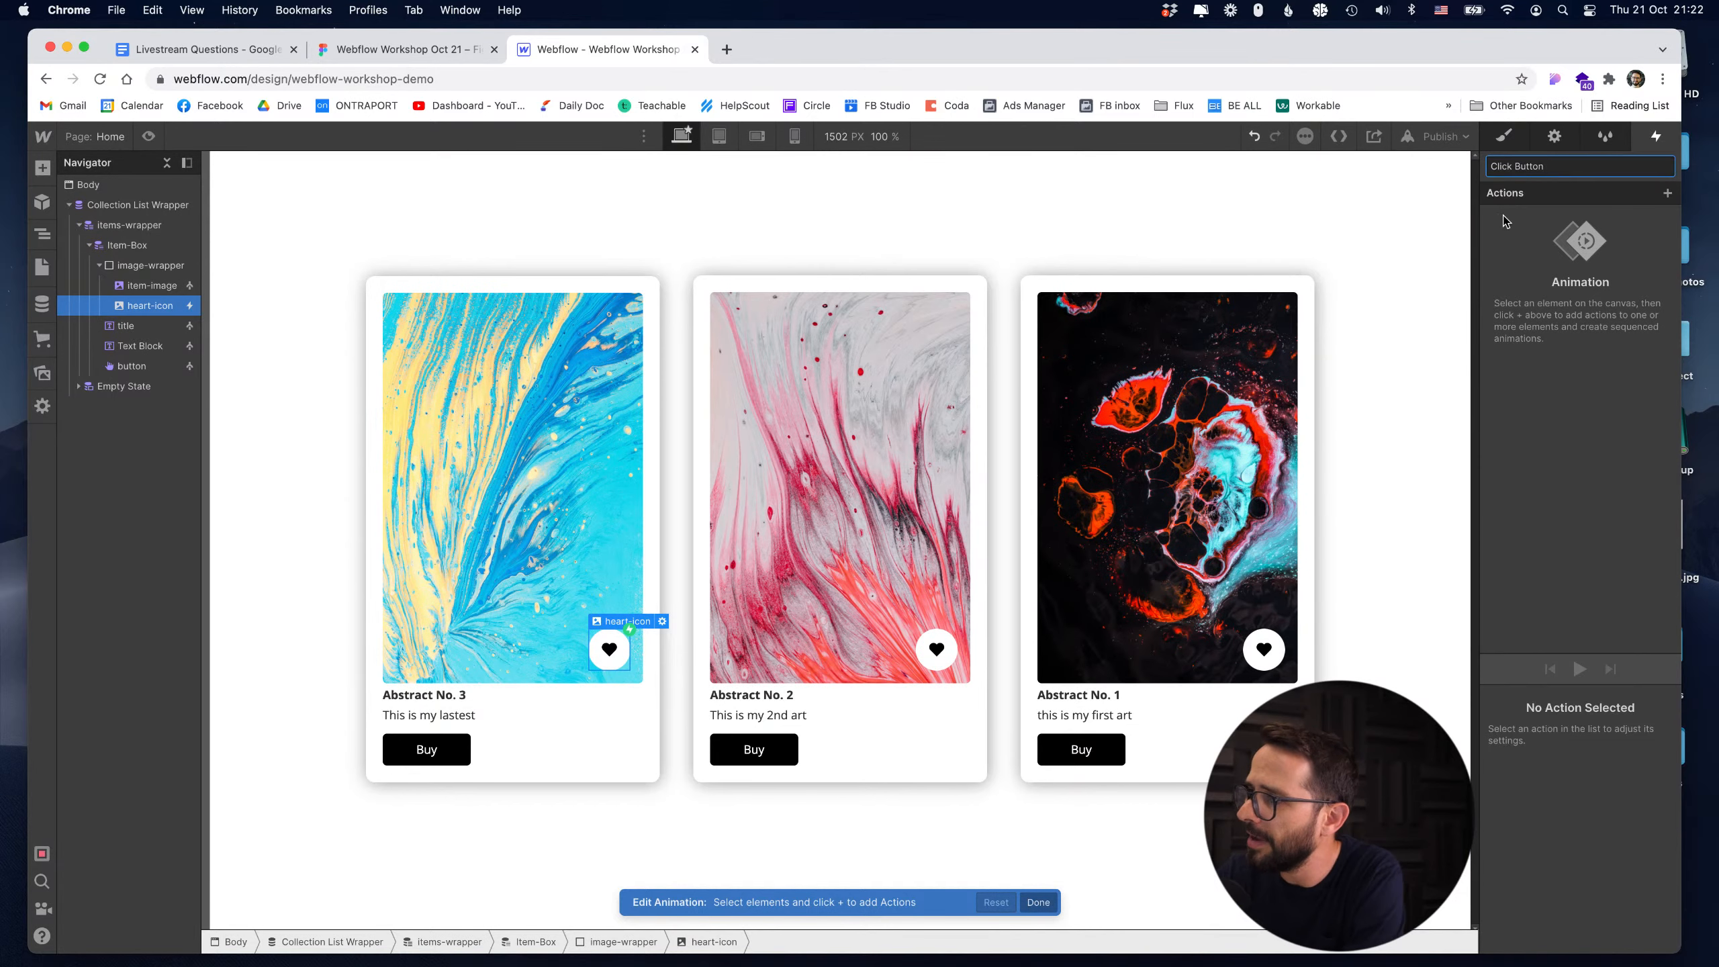
key(Return)
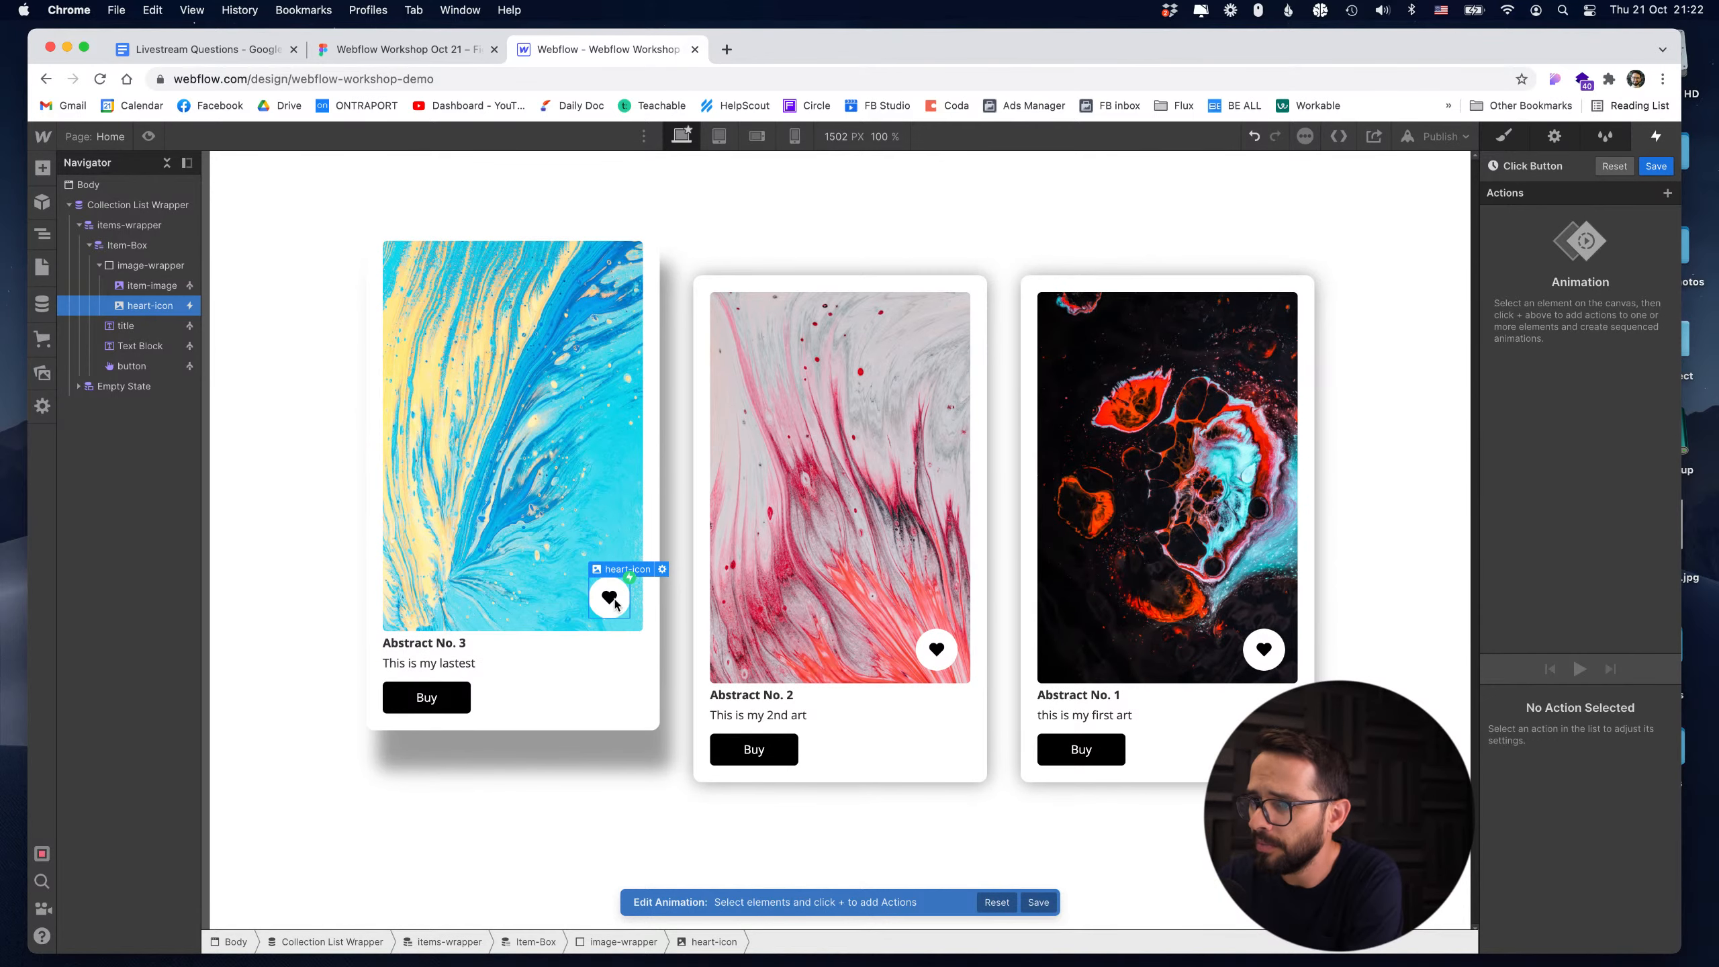
Add a Rotate action for the heart-icon to the Click Button animation, with Z rotation at 0 degrees.
click(1668, 194)
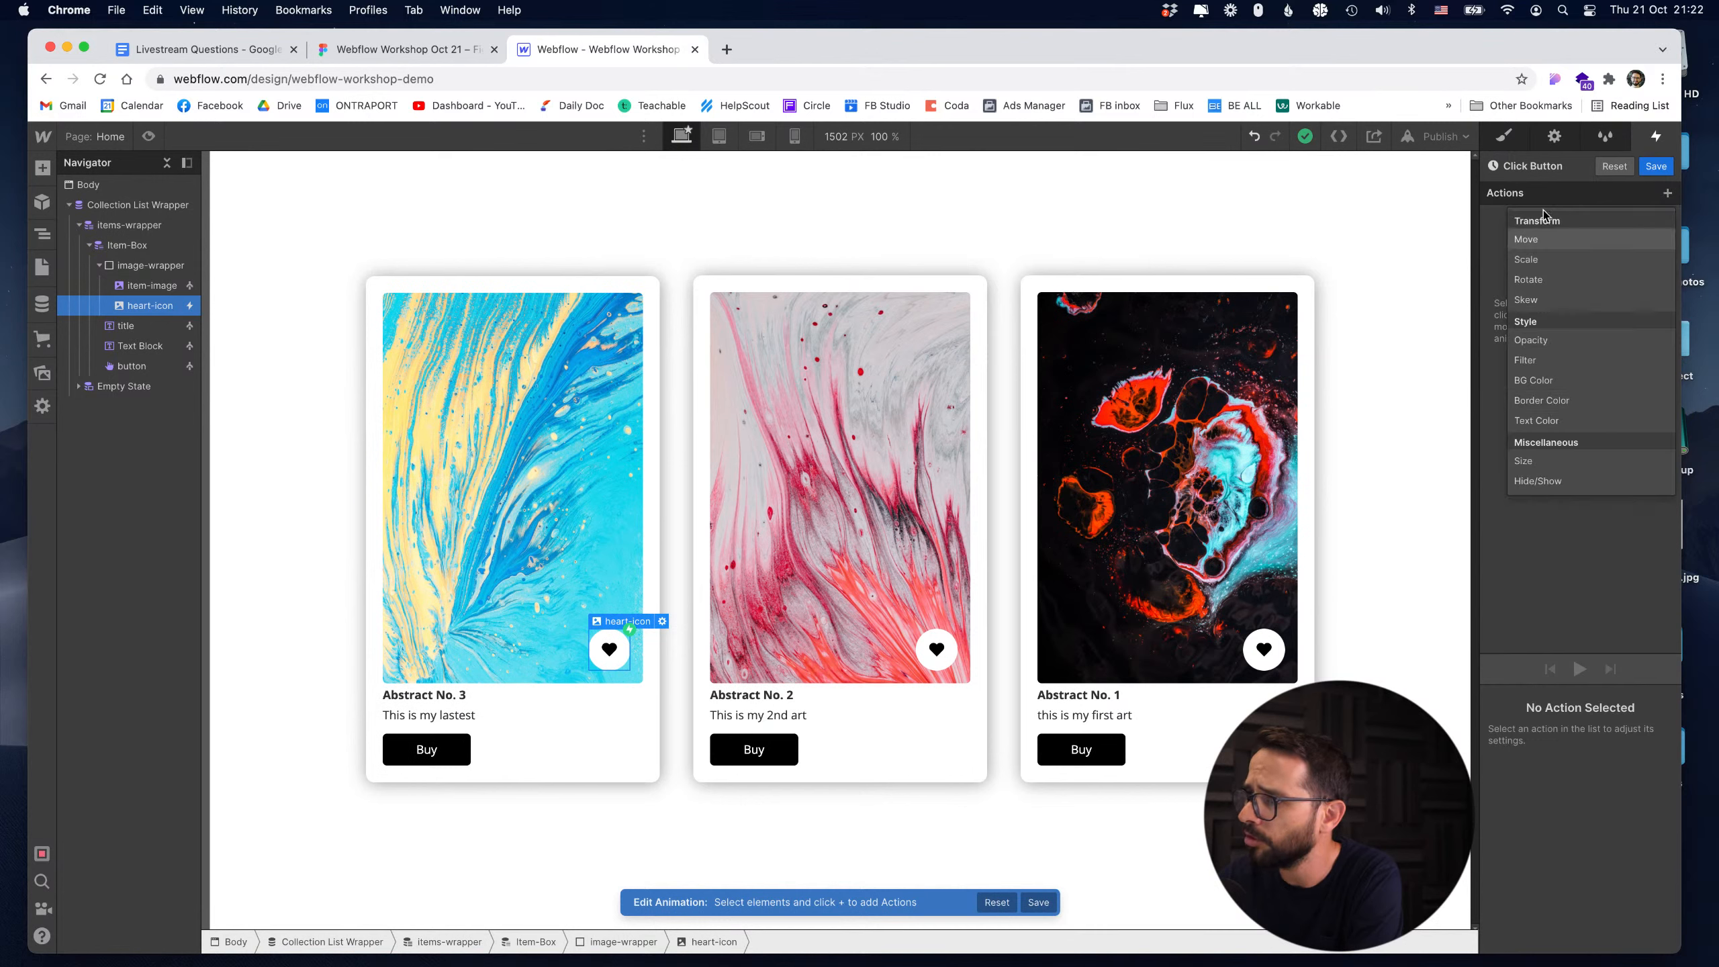
click(1528, 279)
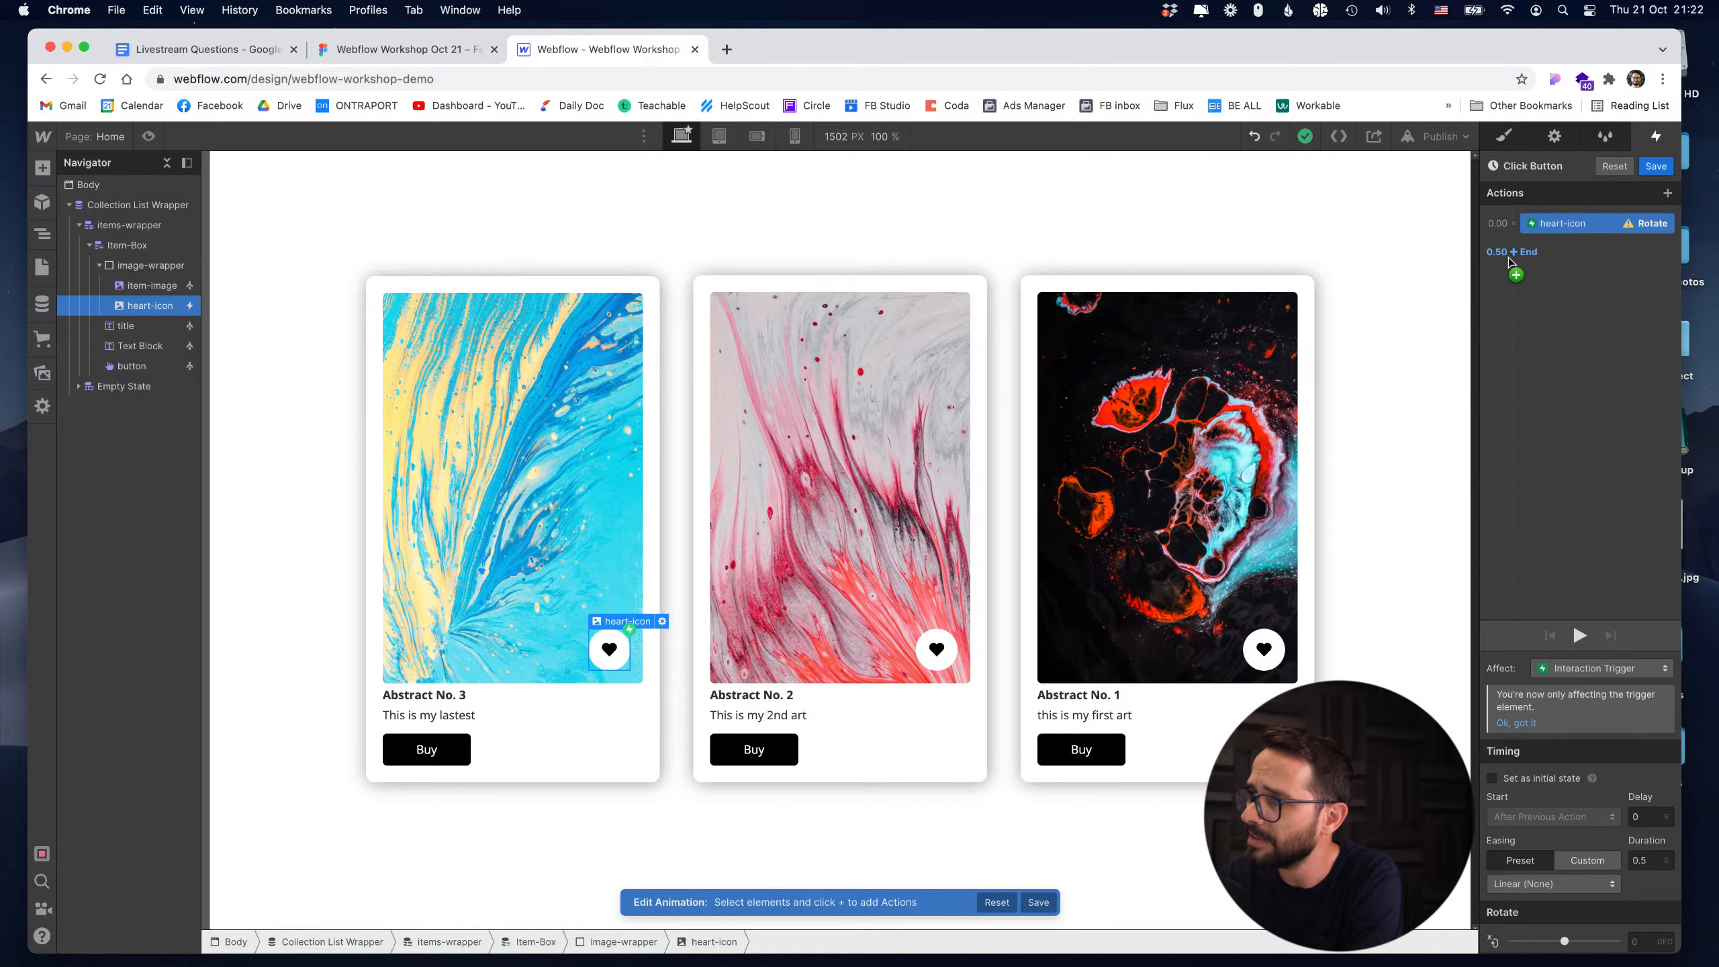
scroll(1578, 701, down, 2)
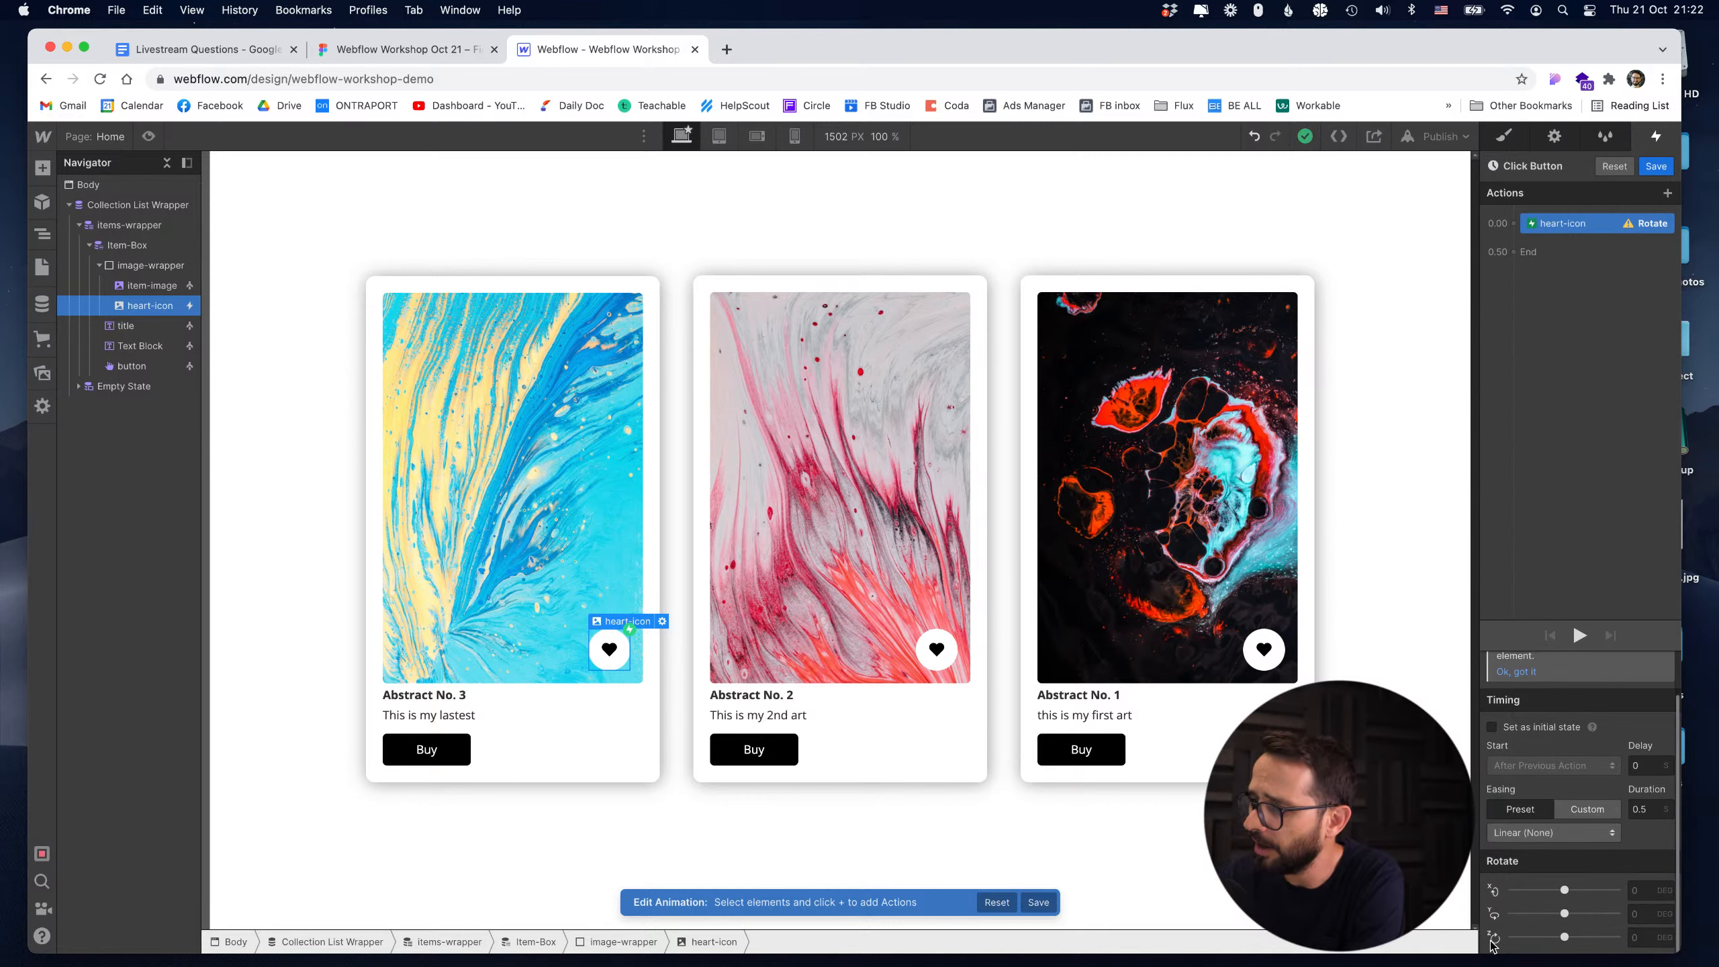
click(1645, 937)
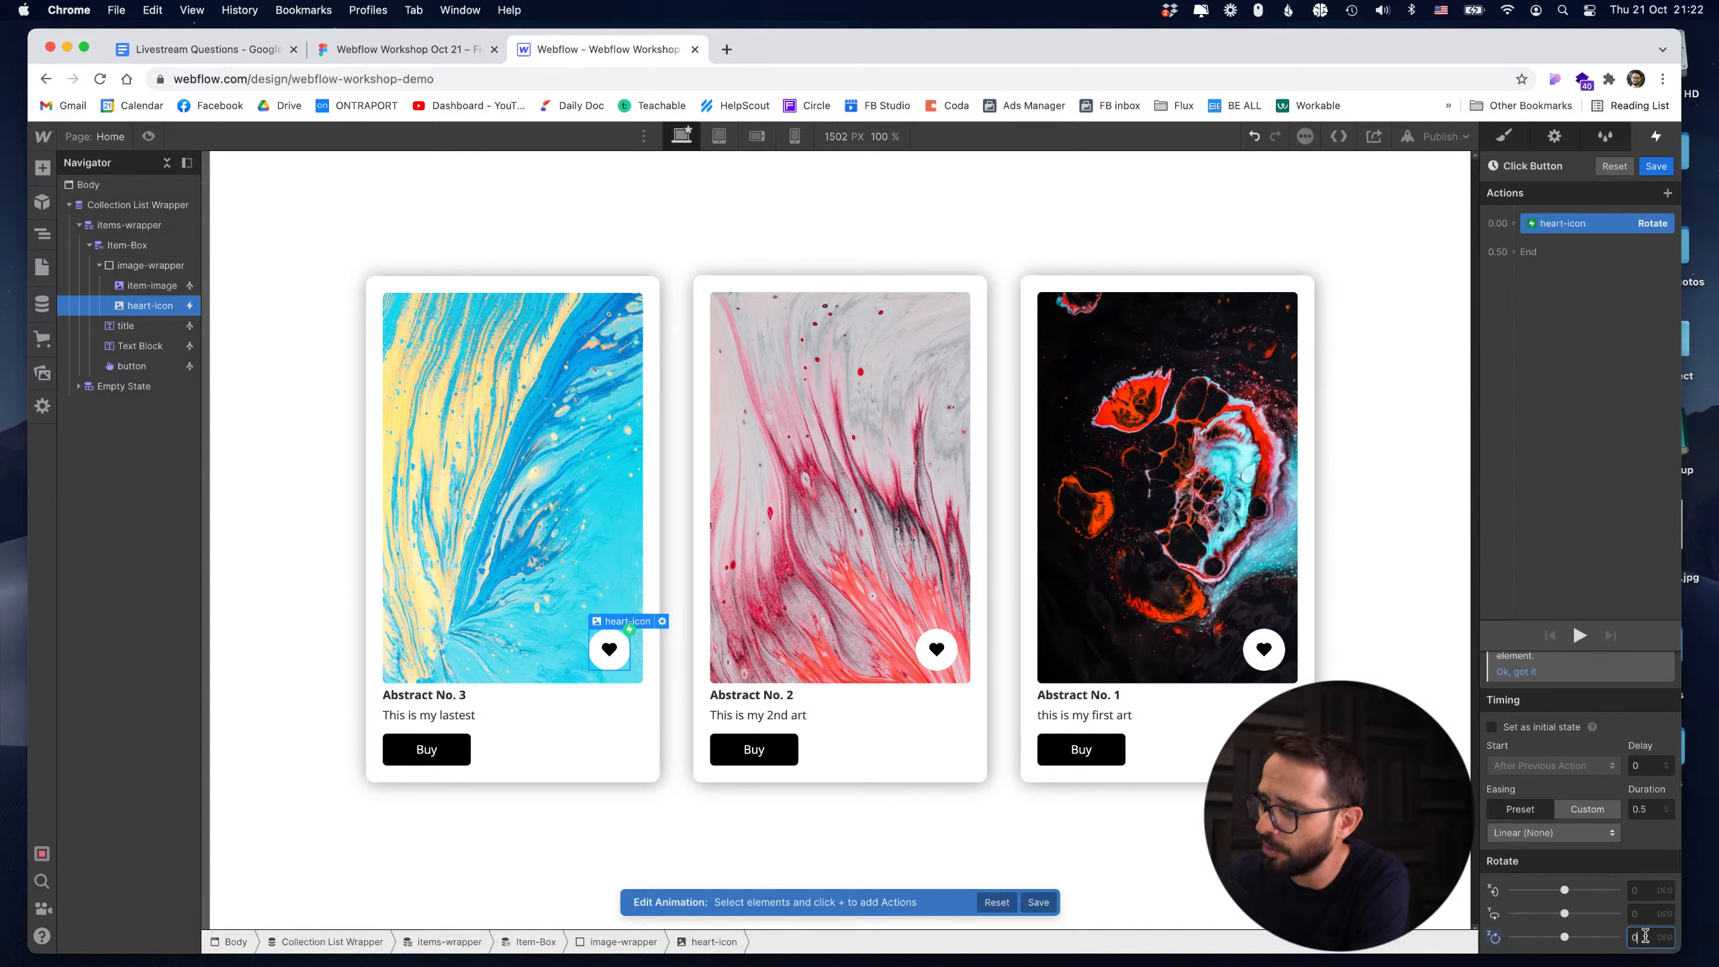
Duplicate the heart-icon's Rotate action and set the copy to a duration of 1 second and a Z rotation of 360 degrees.
right_click(1579, 224)
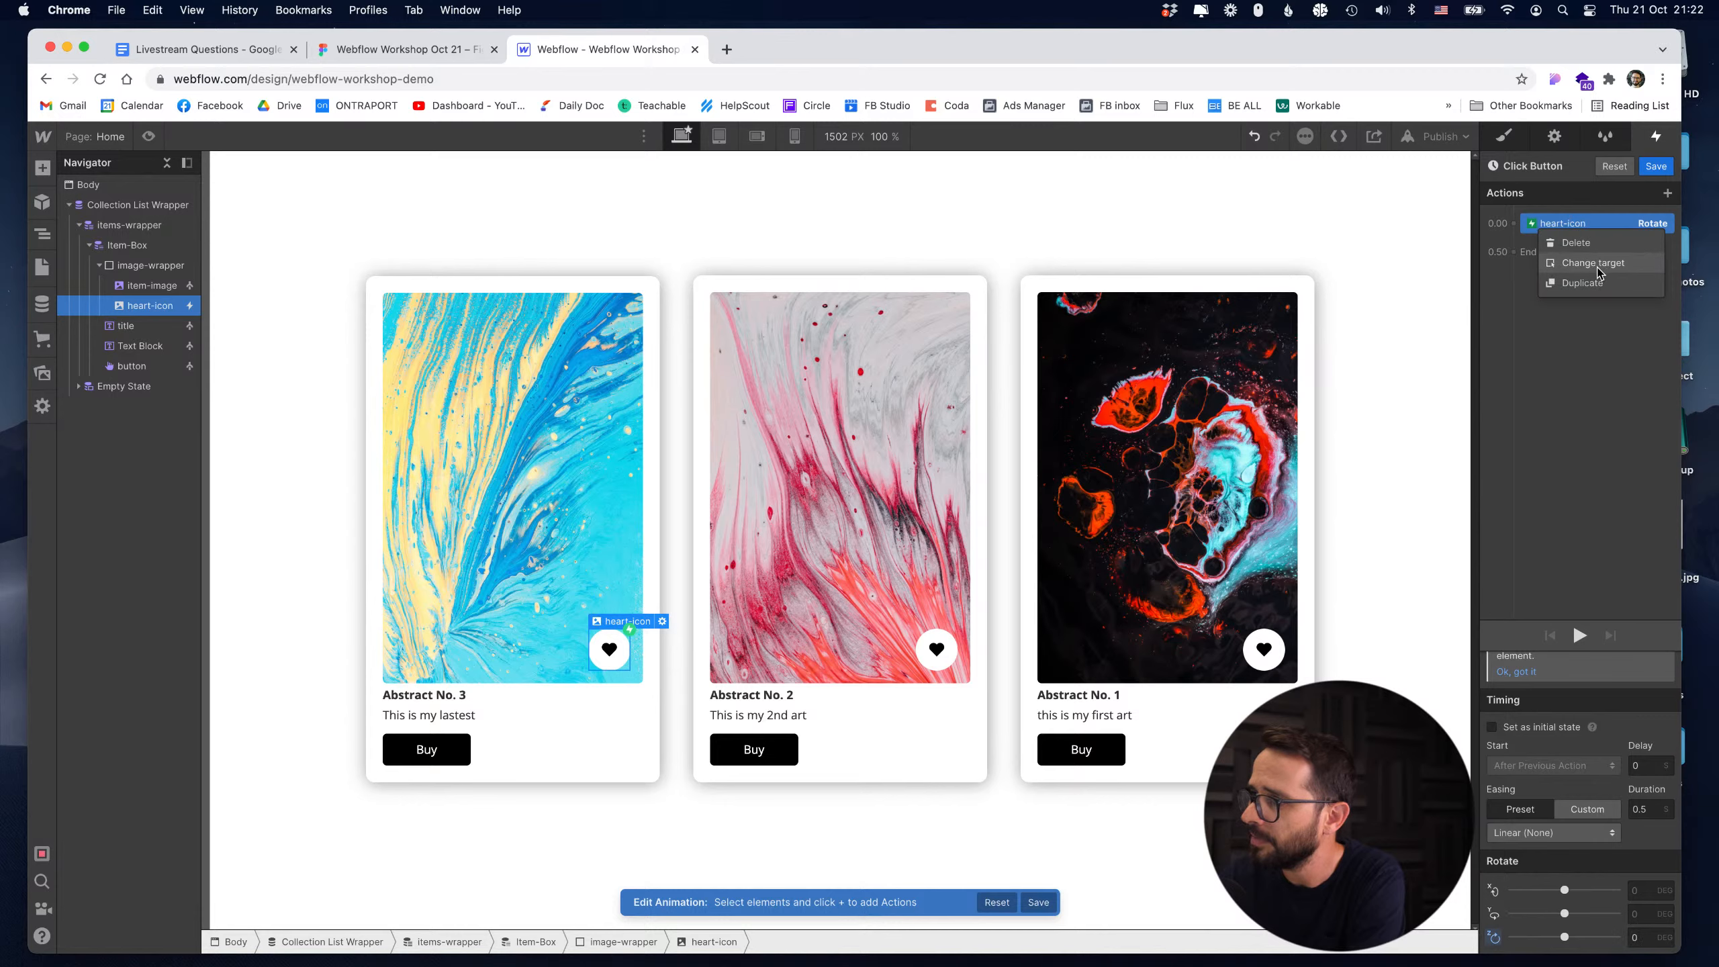
click(1583, 283)
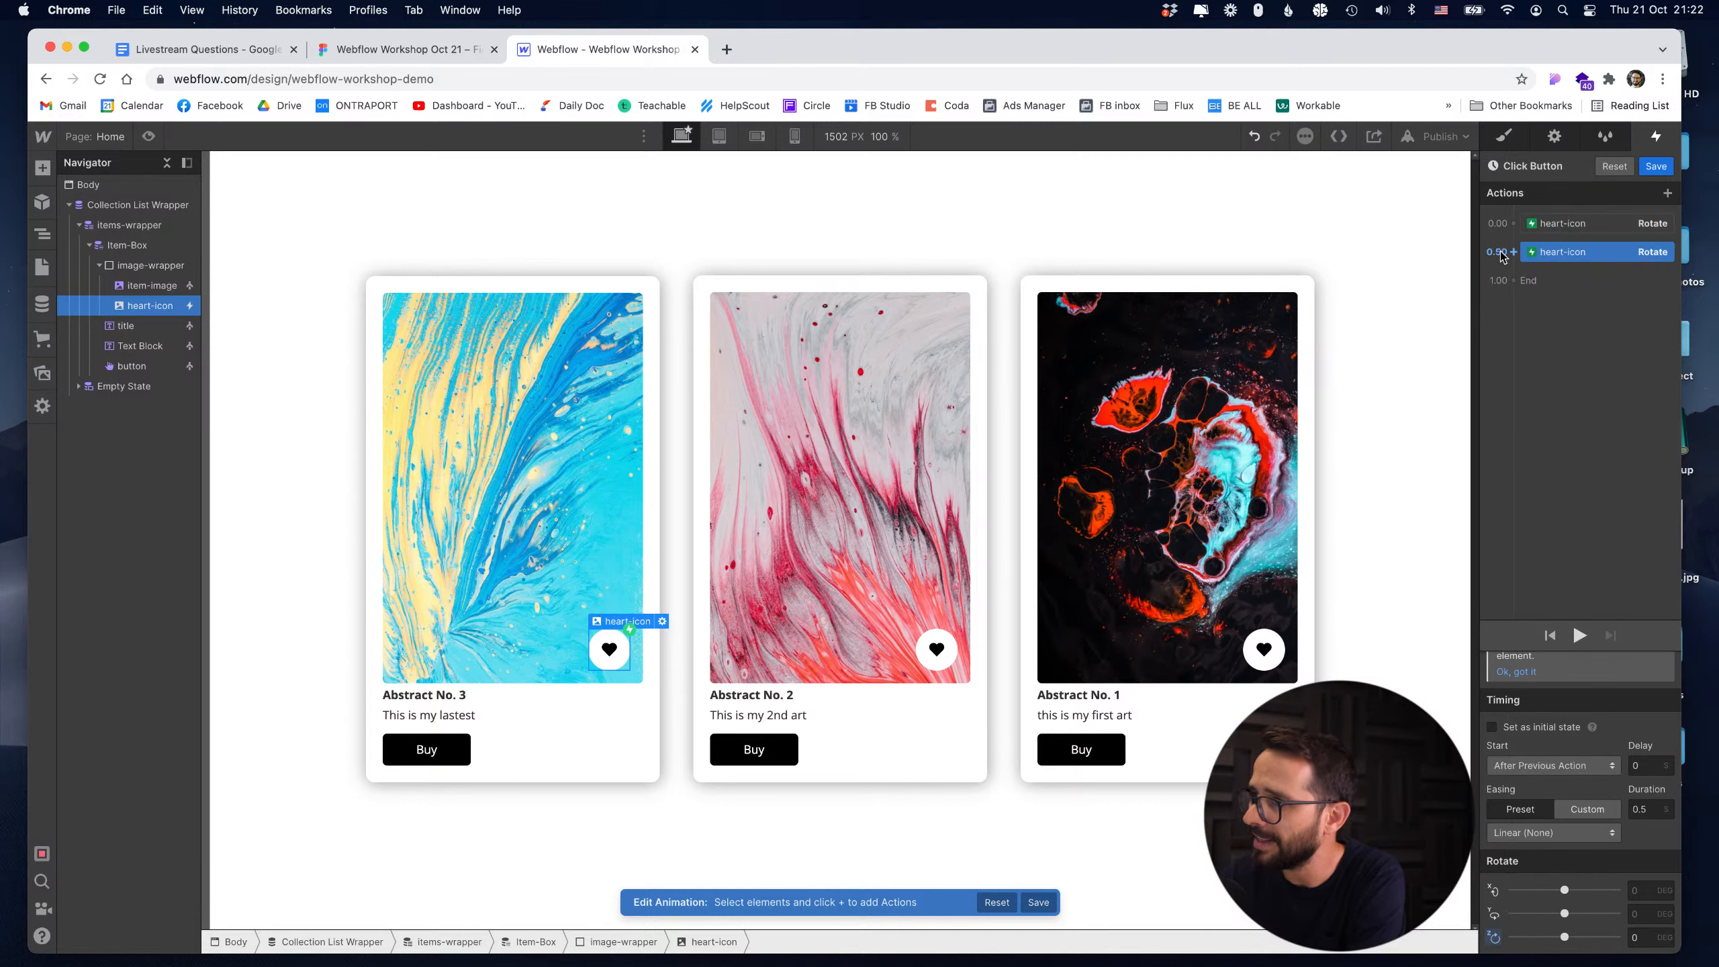
click(1654, 807)
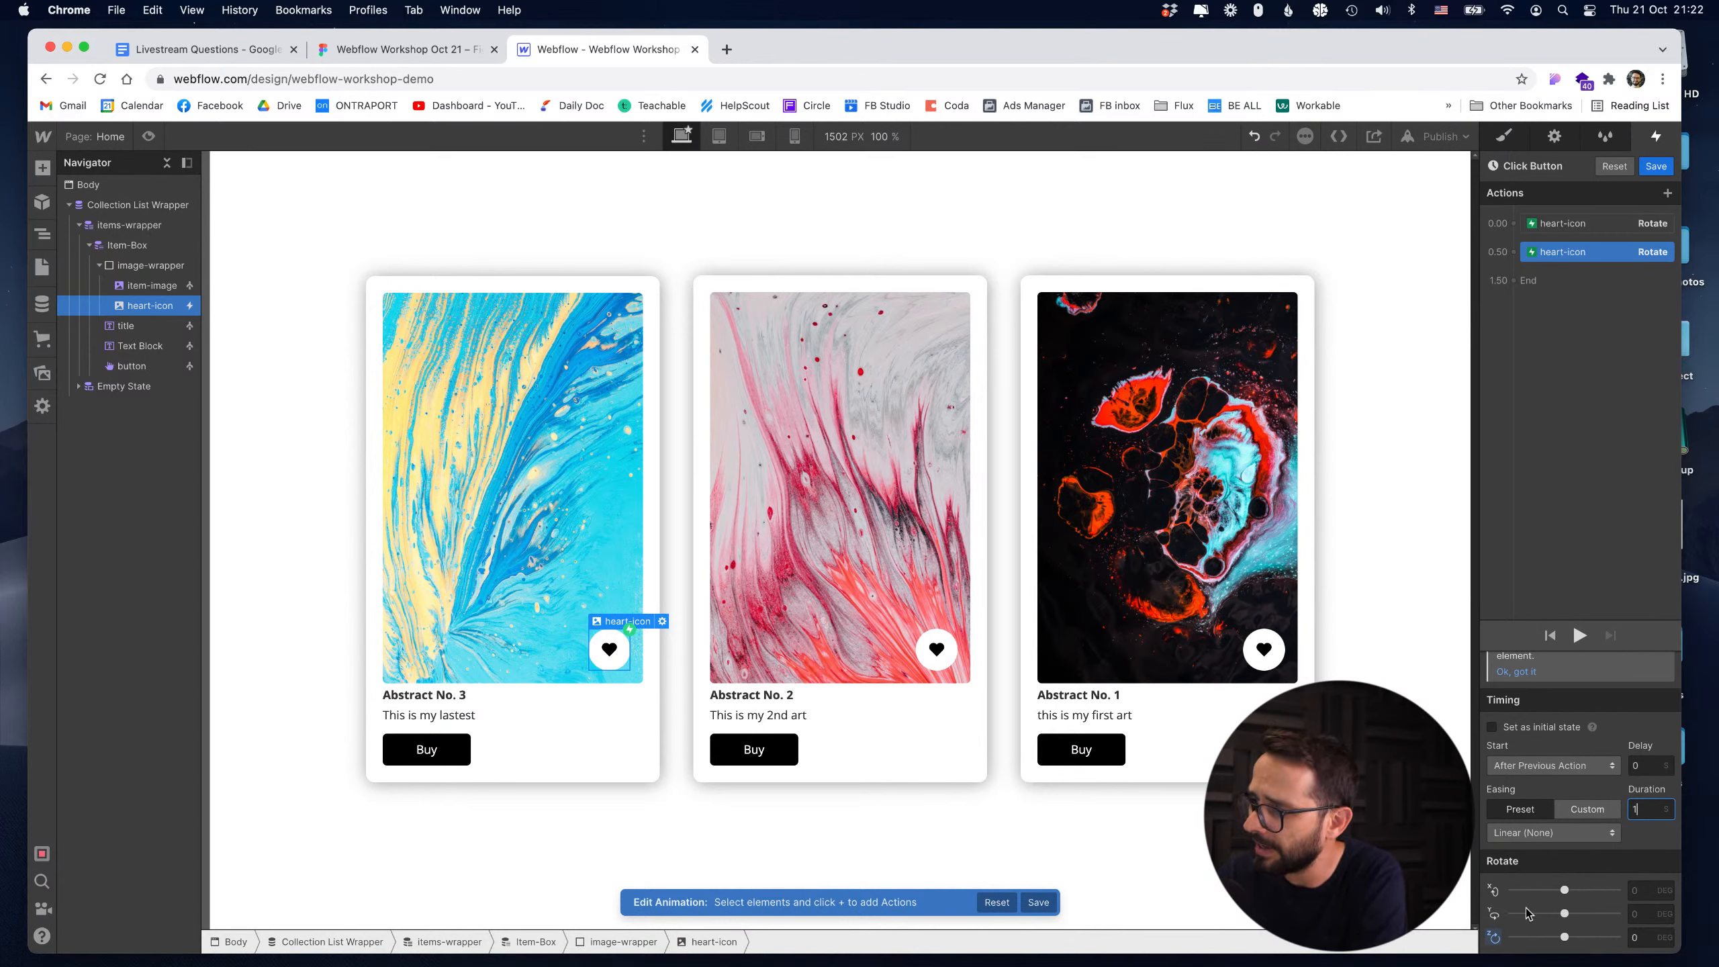
click(1643, 941)
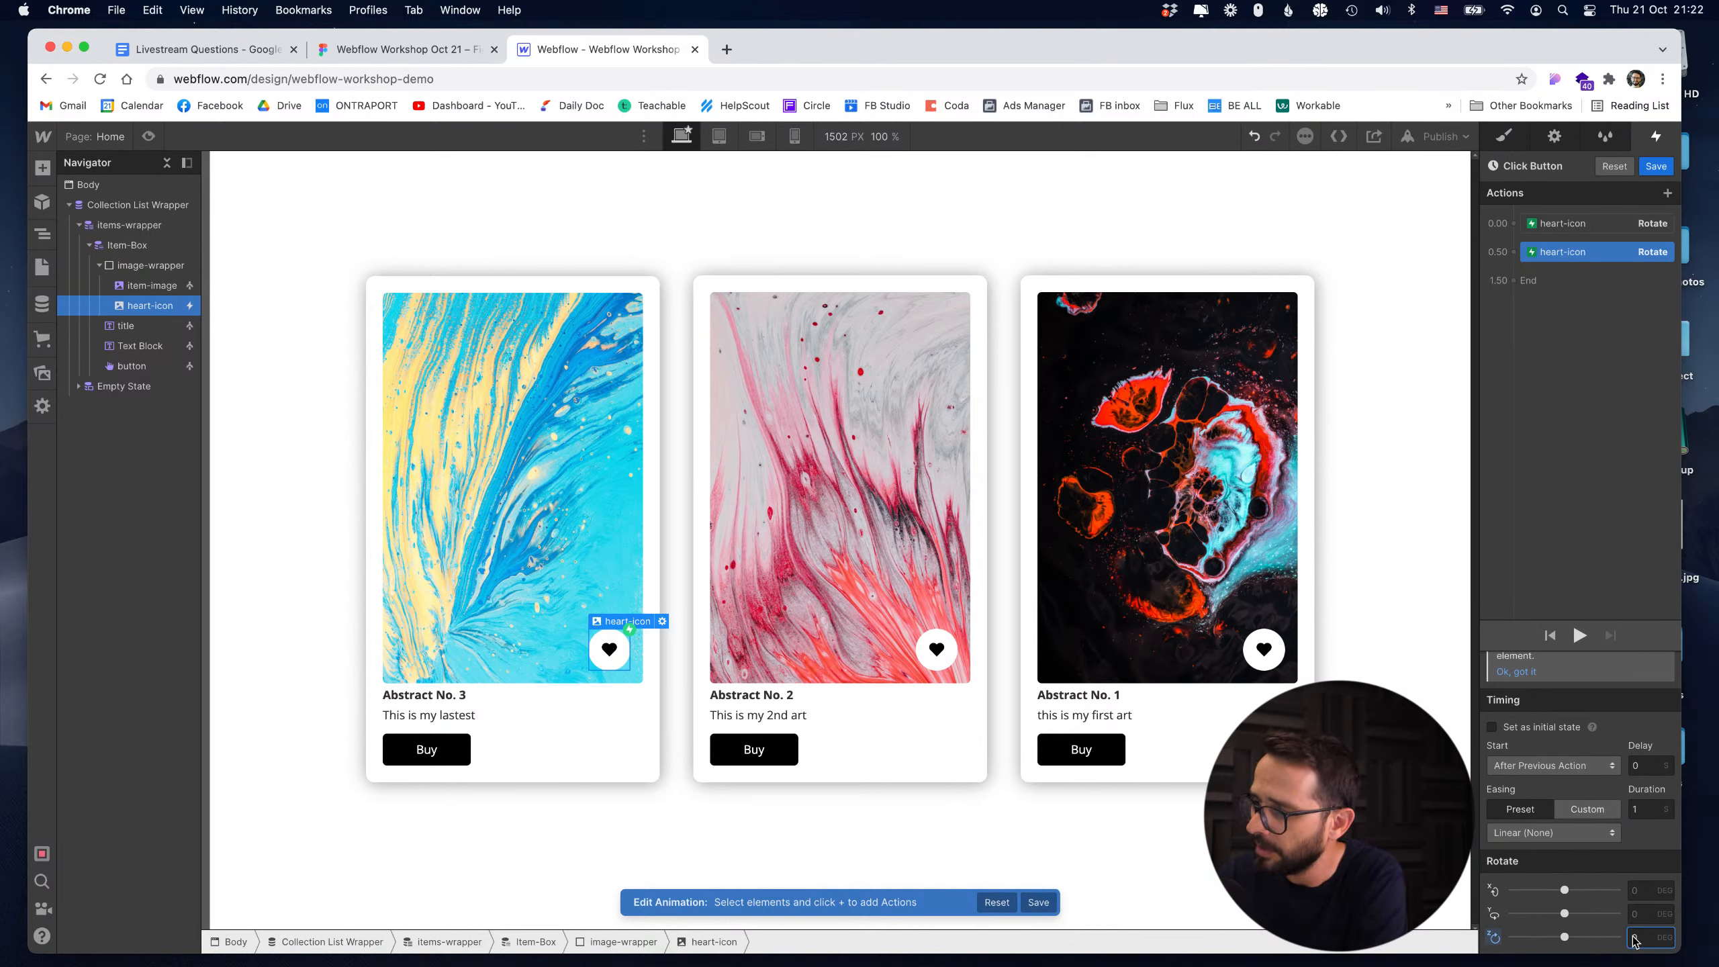
drag(1632, 941, 1622, 938)
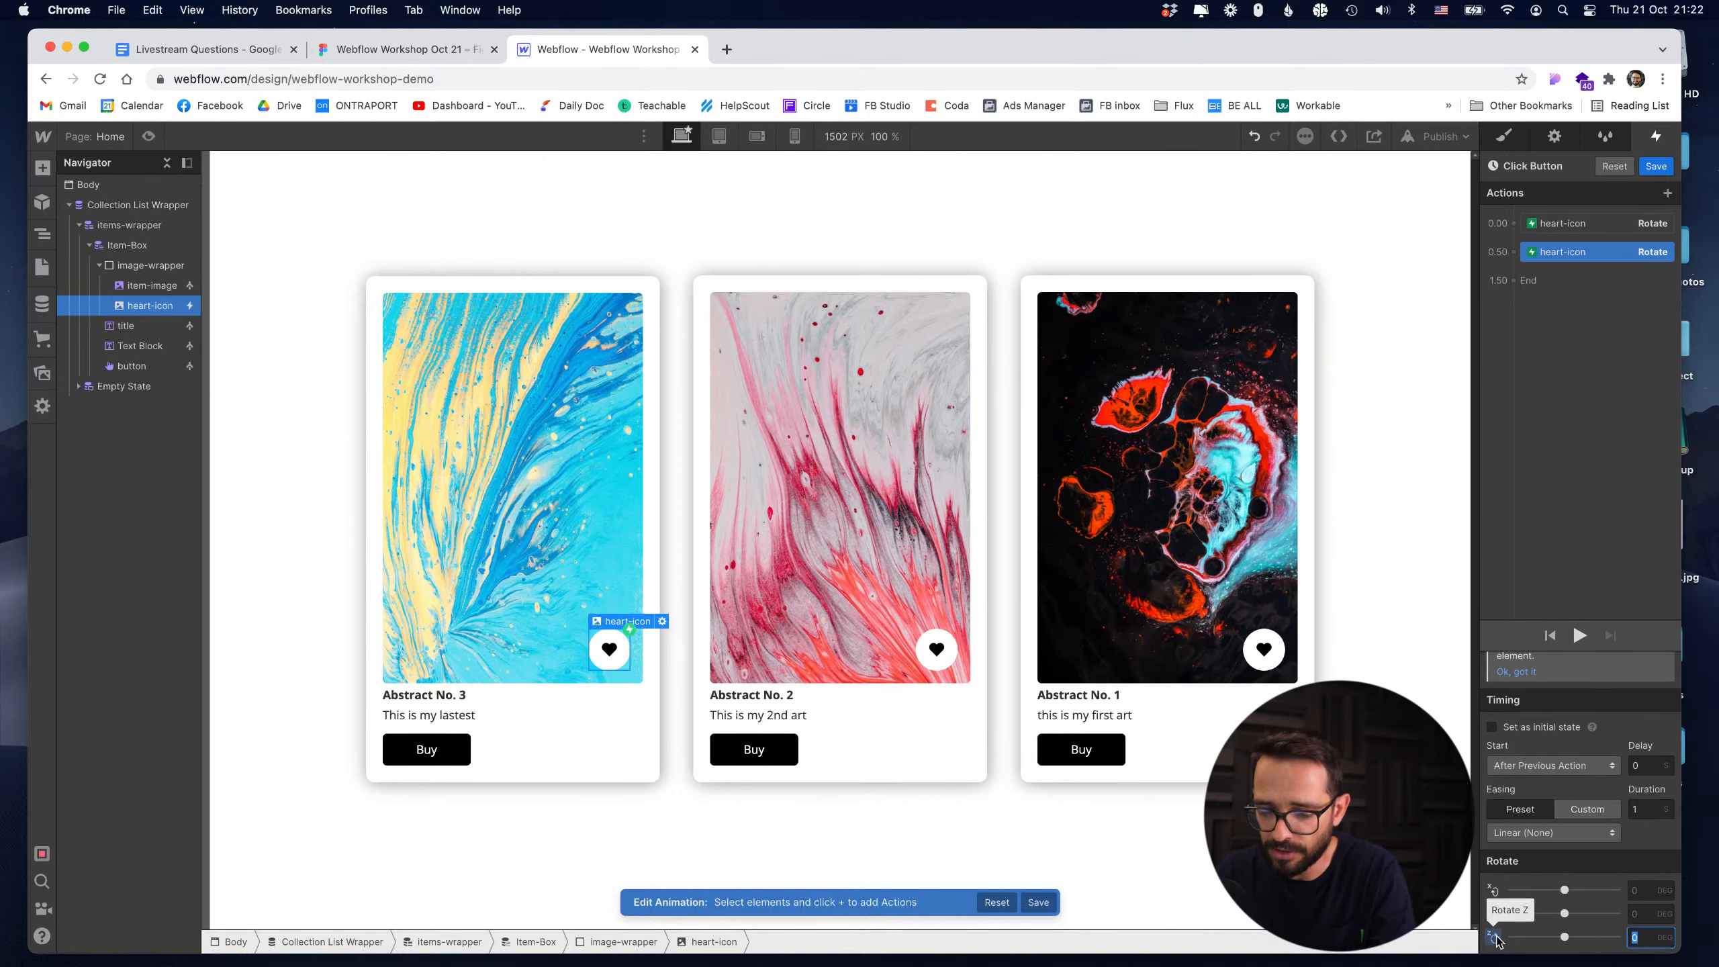
text(360)
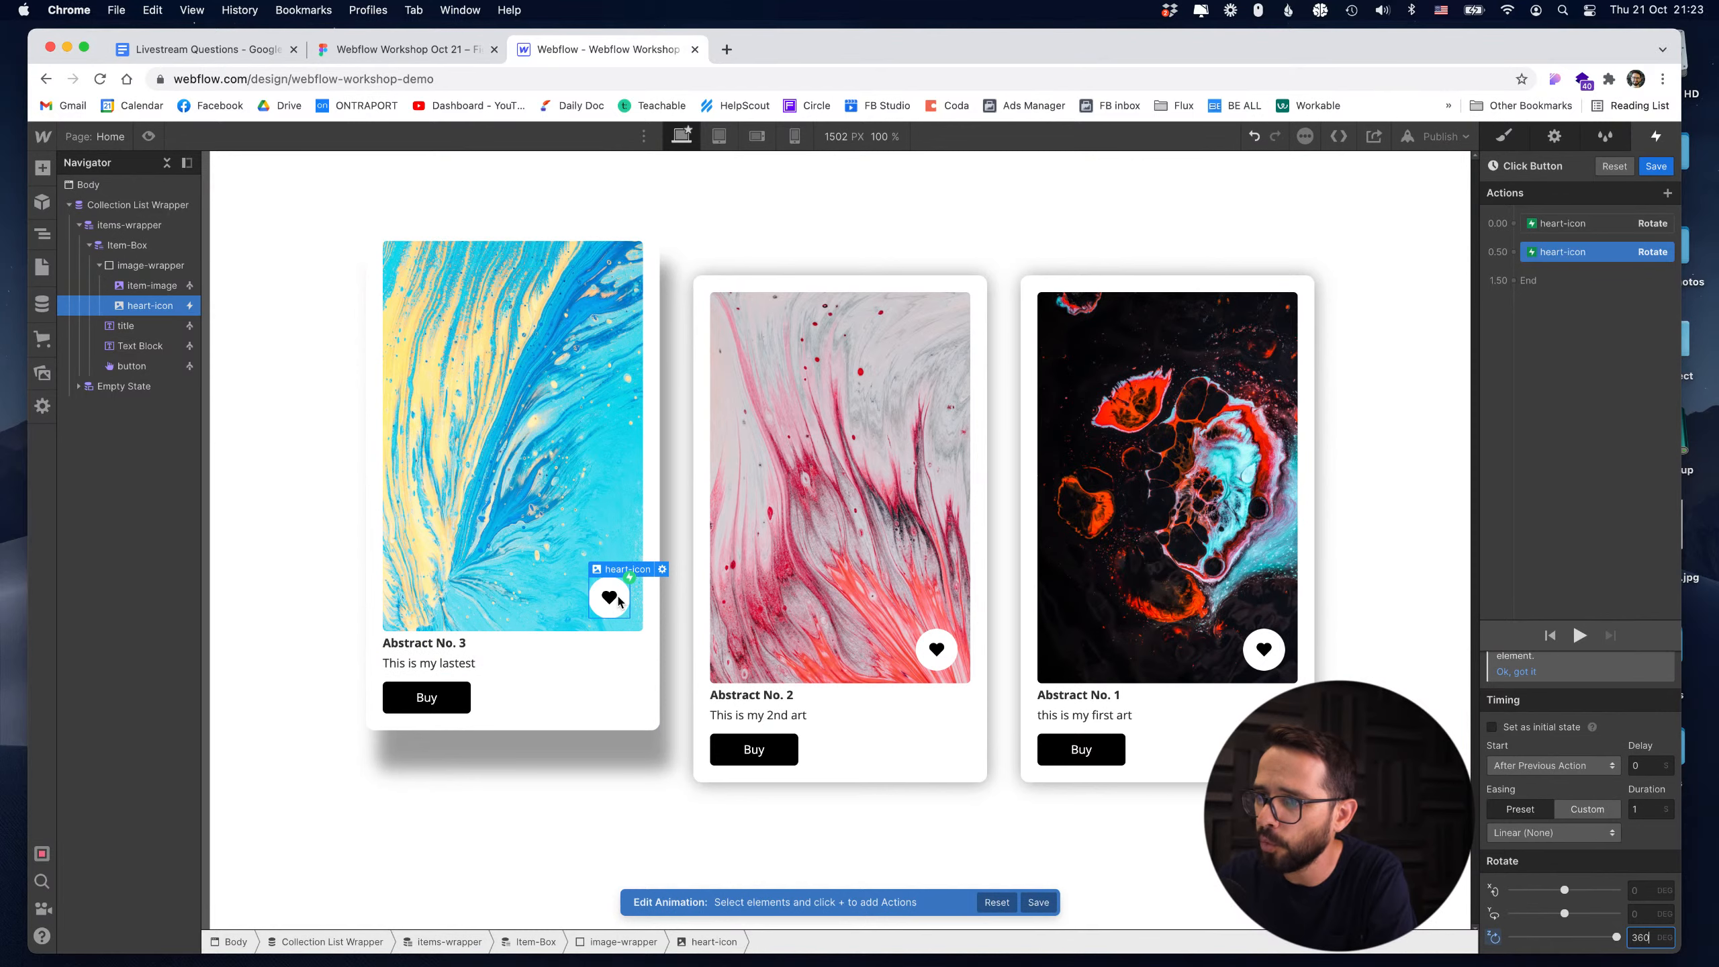
Play the Click Button animation several times to preview the heart-icon's rotation.
click(1579, 636)
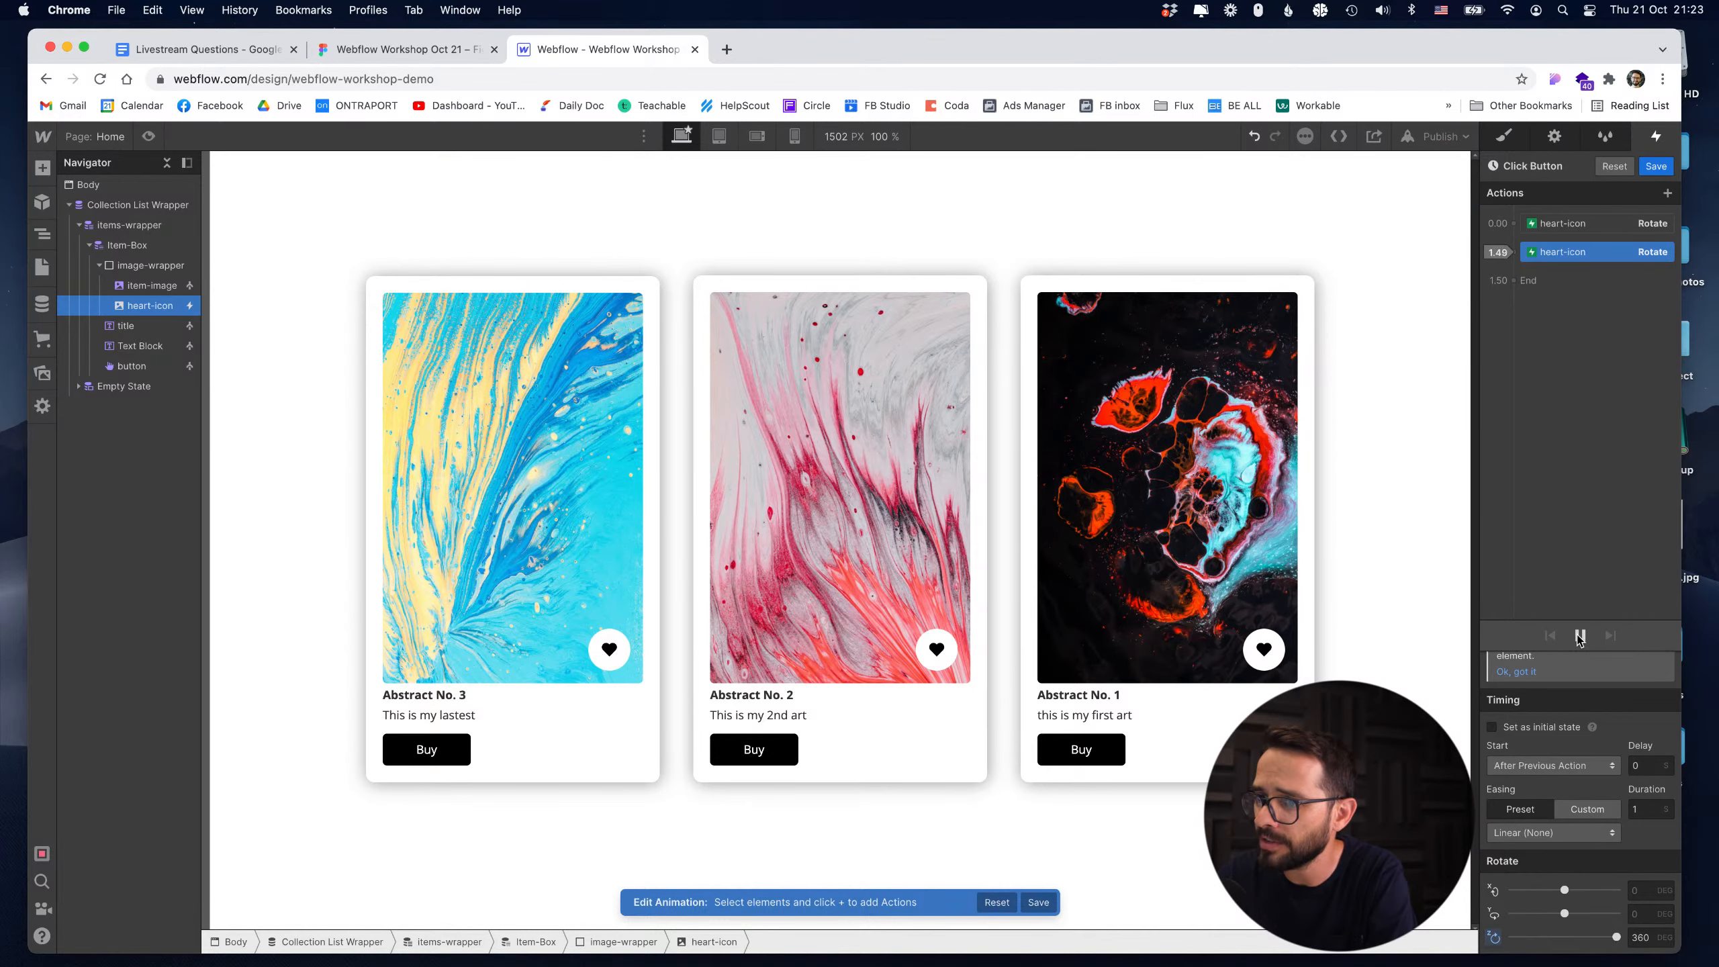
click(1578, 636)
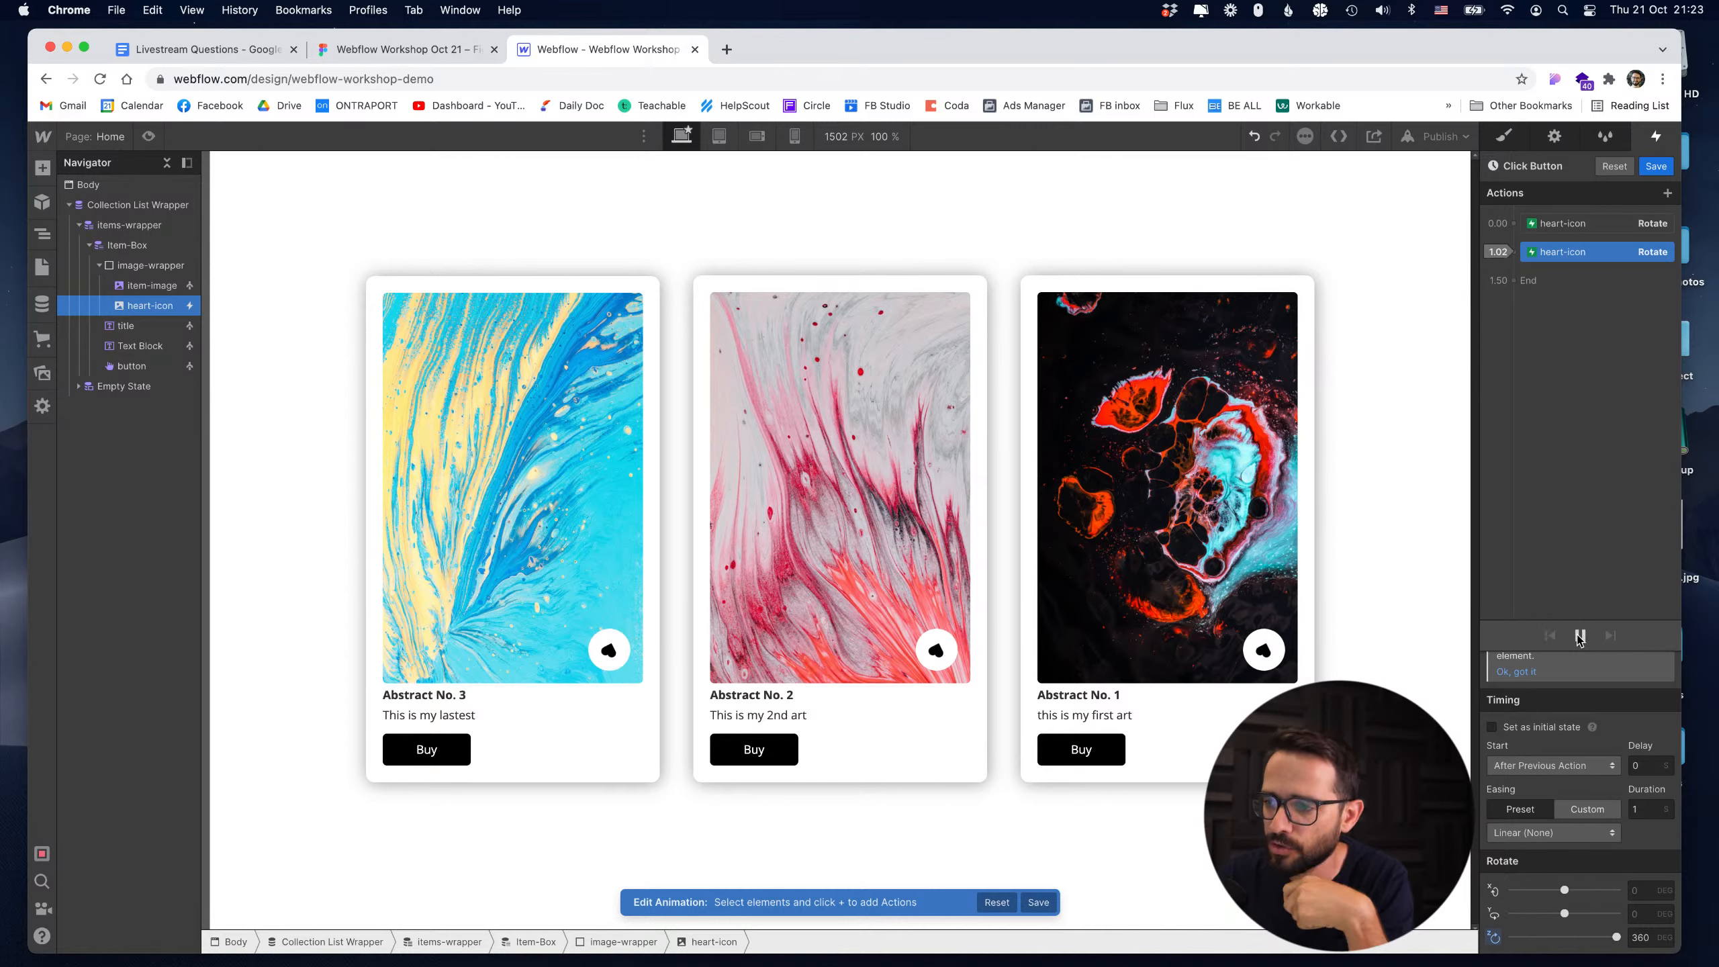
click(1578, 635)
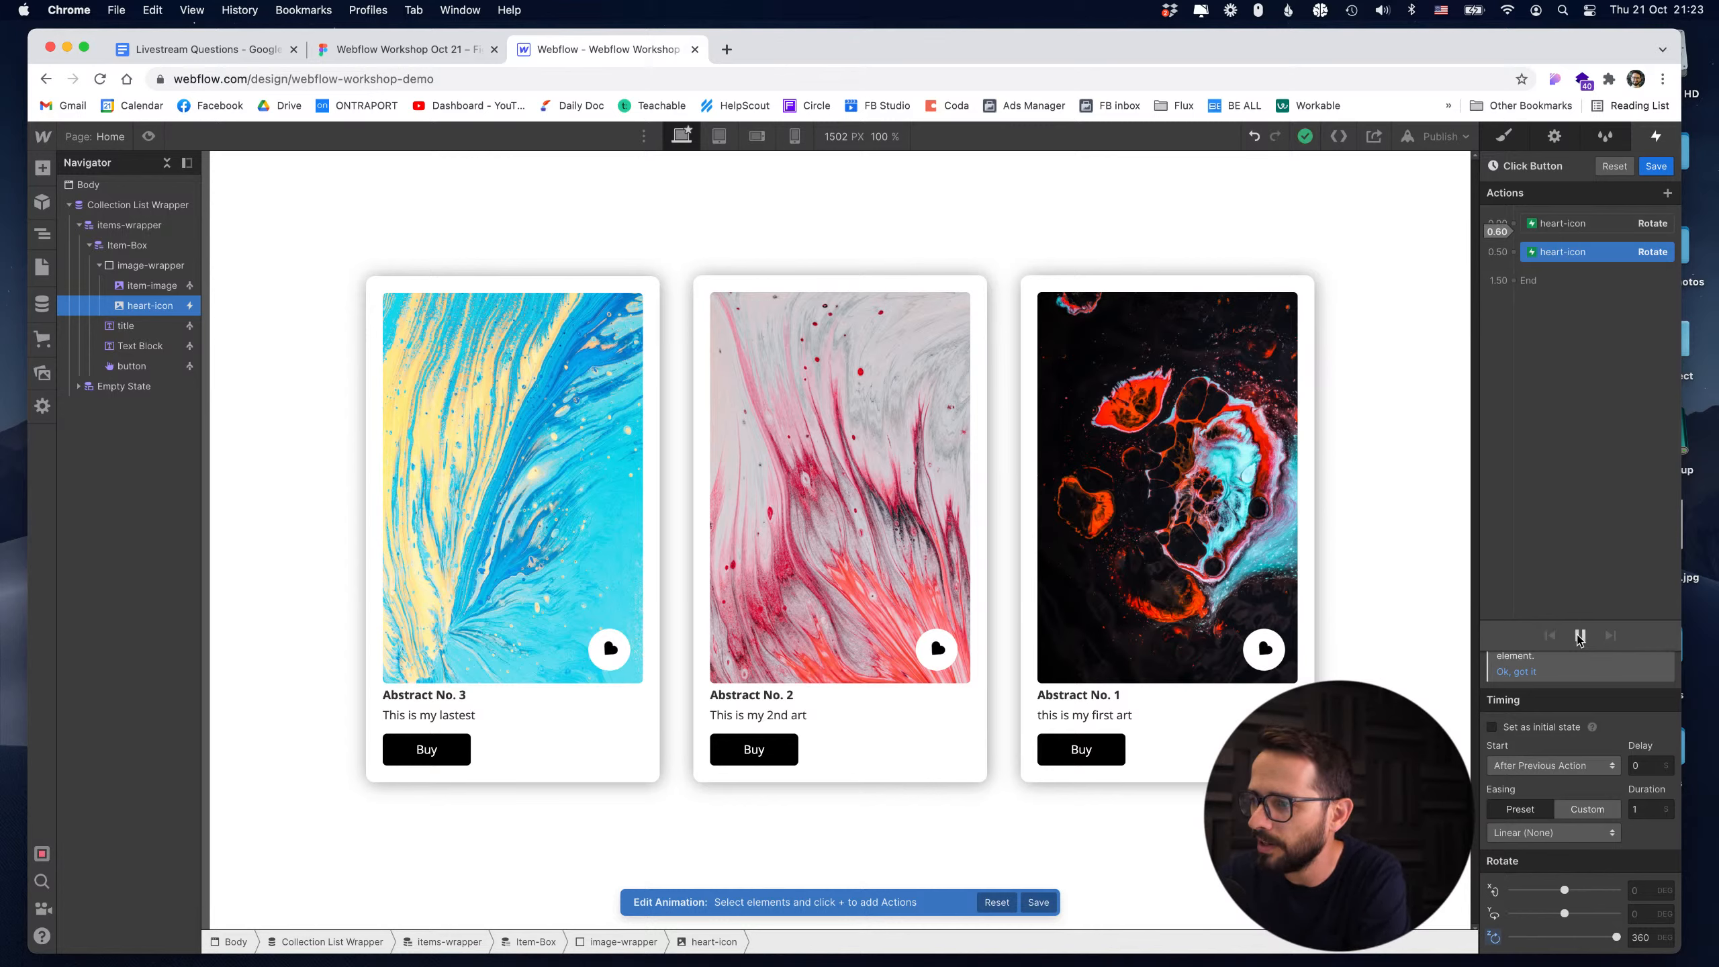
click(1578, 636)
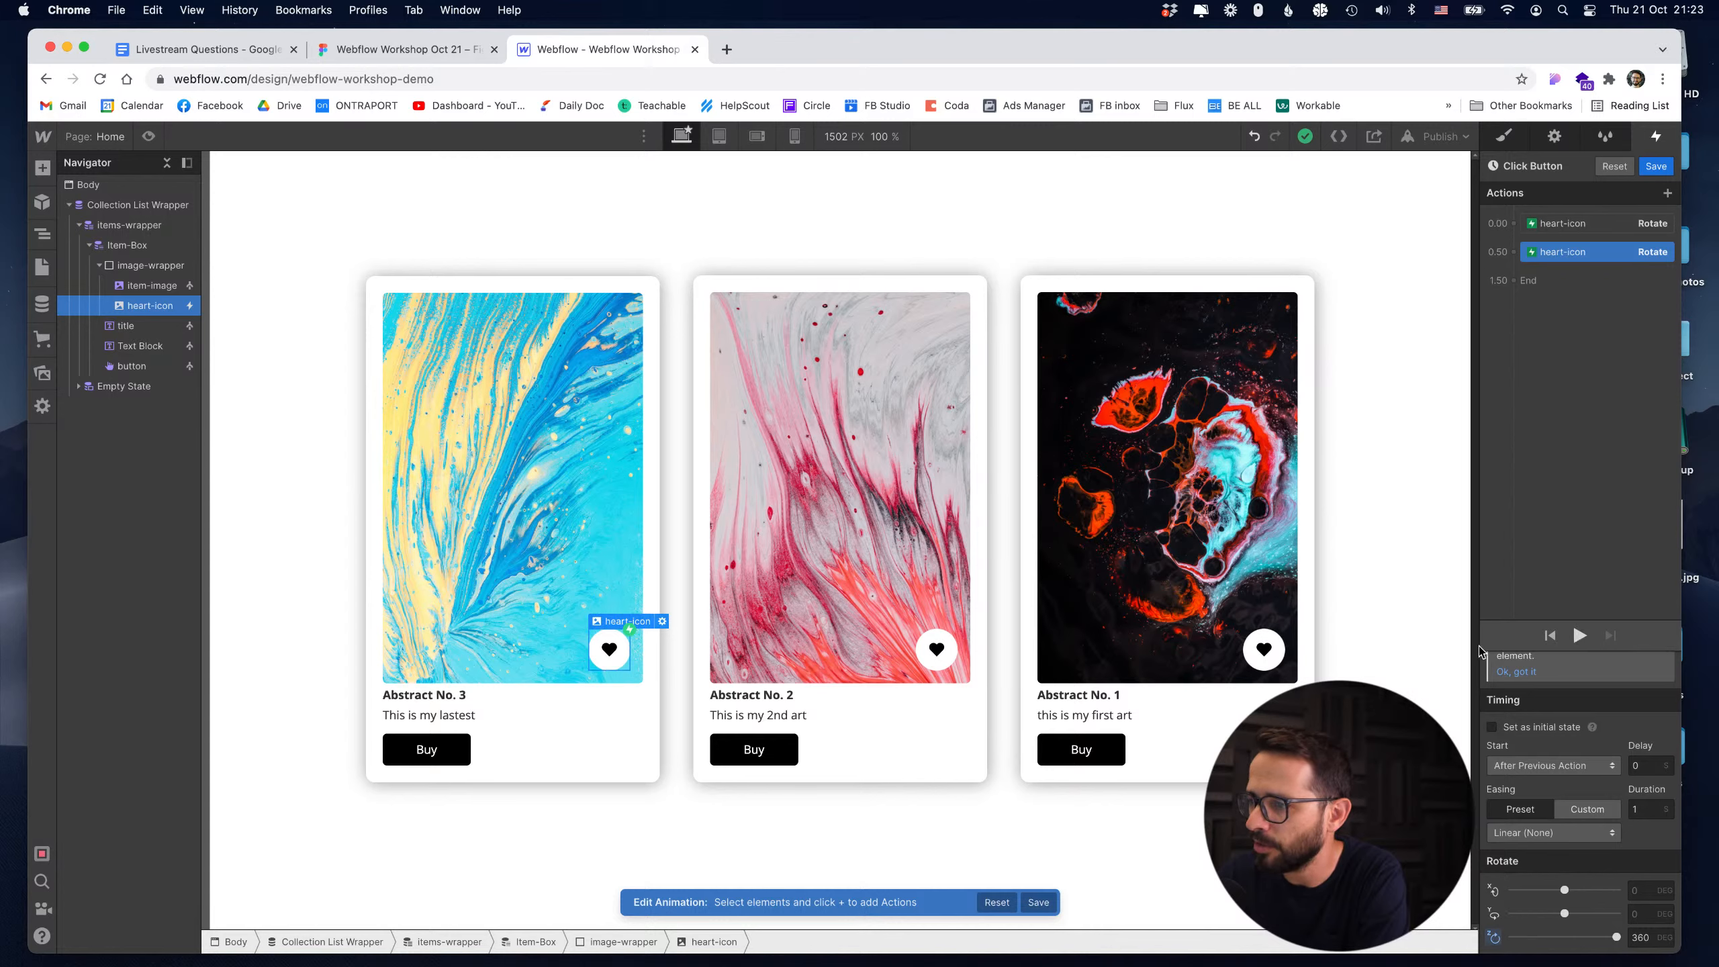
Try the In Quad easing on the second Rotate action and preview the animation.
click(1527, 834)
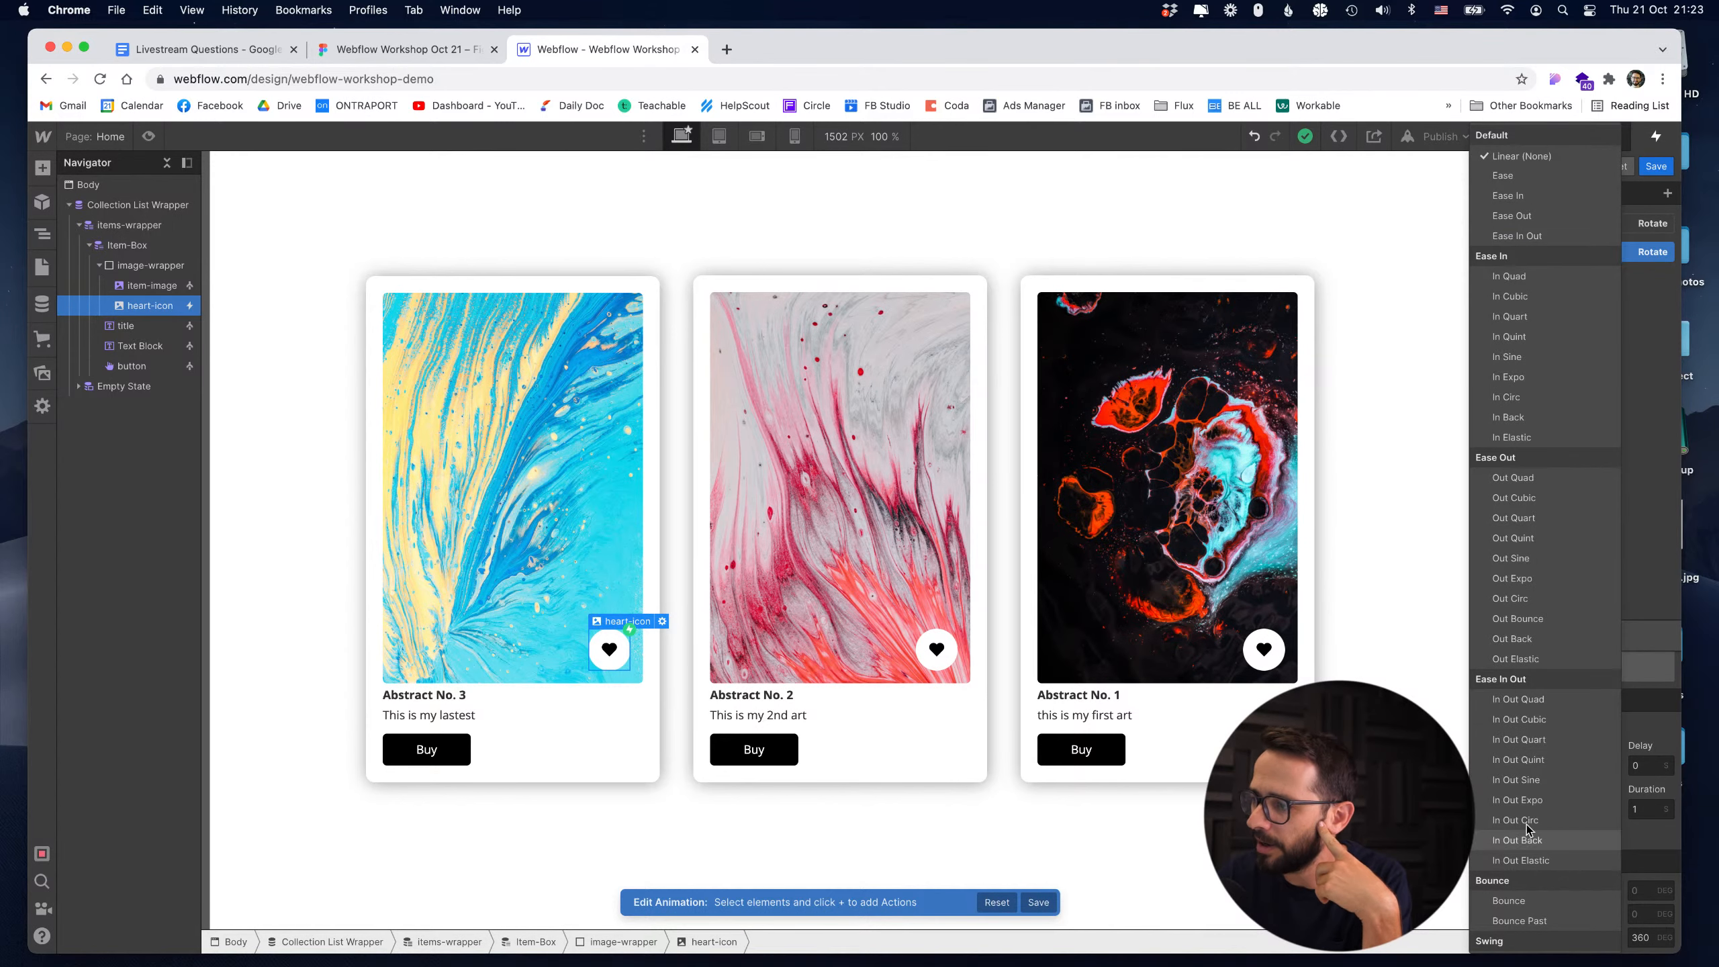
click(1529, 276)
click(1581, 634)
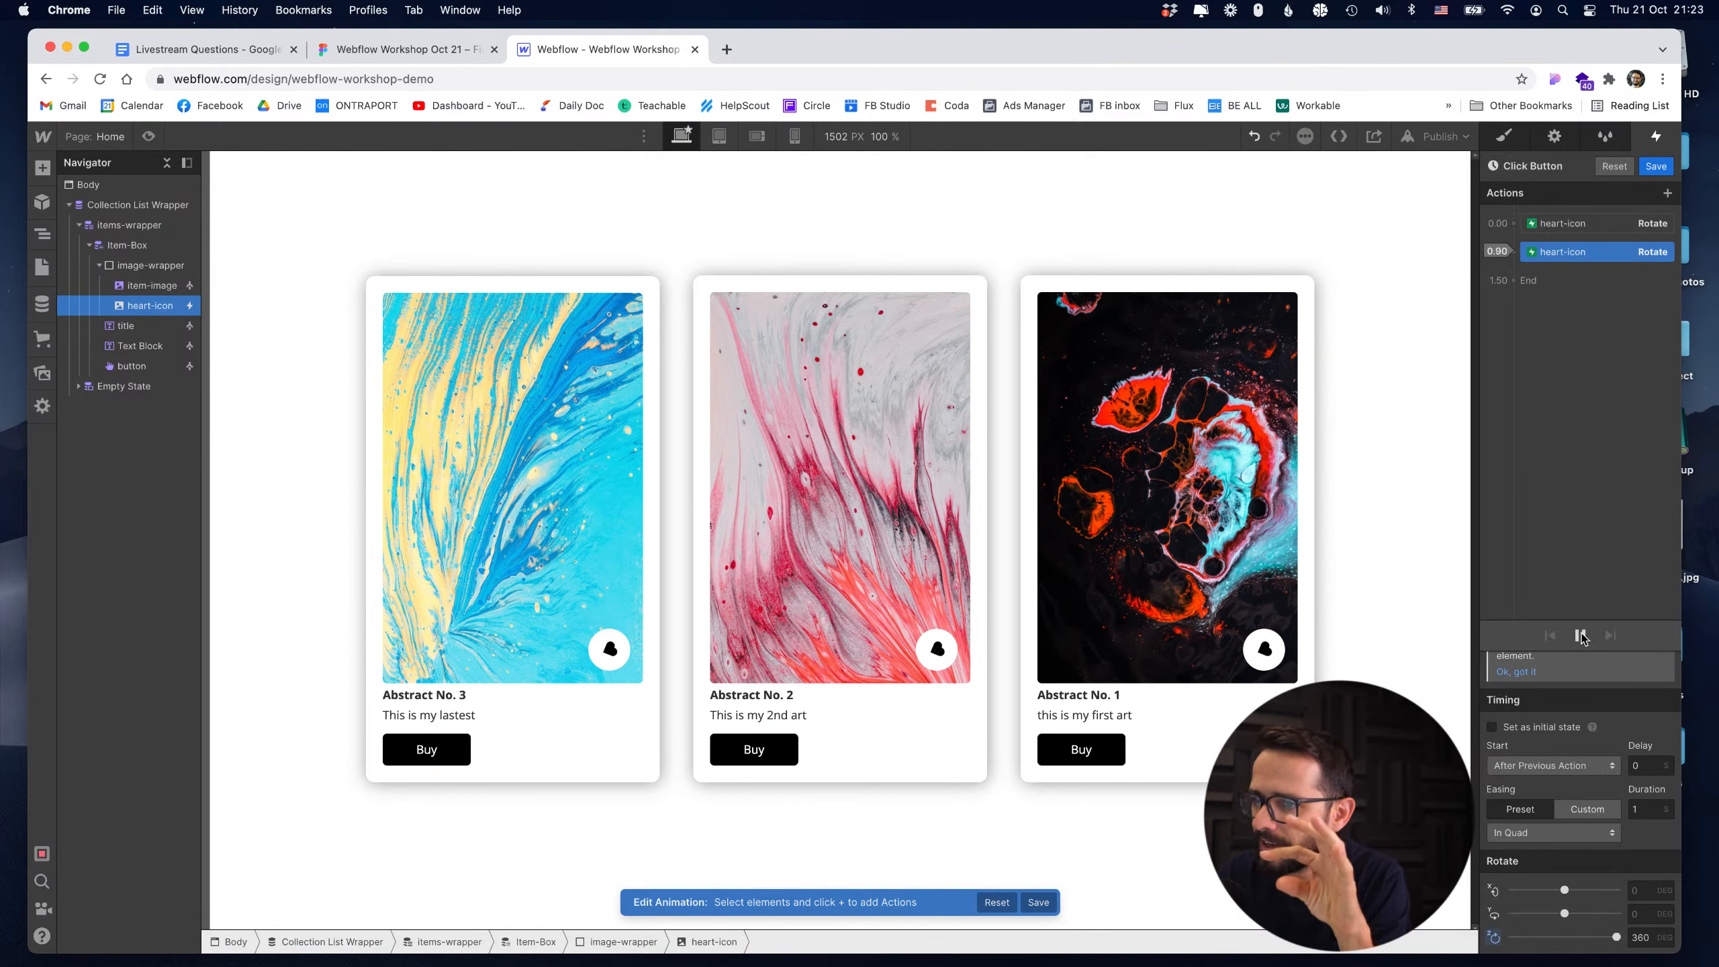
Set the second Rotate action's easing to Bounce and preview the animation.
click(1536, 832)
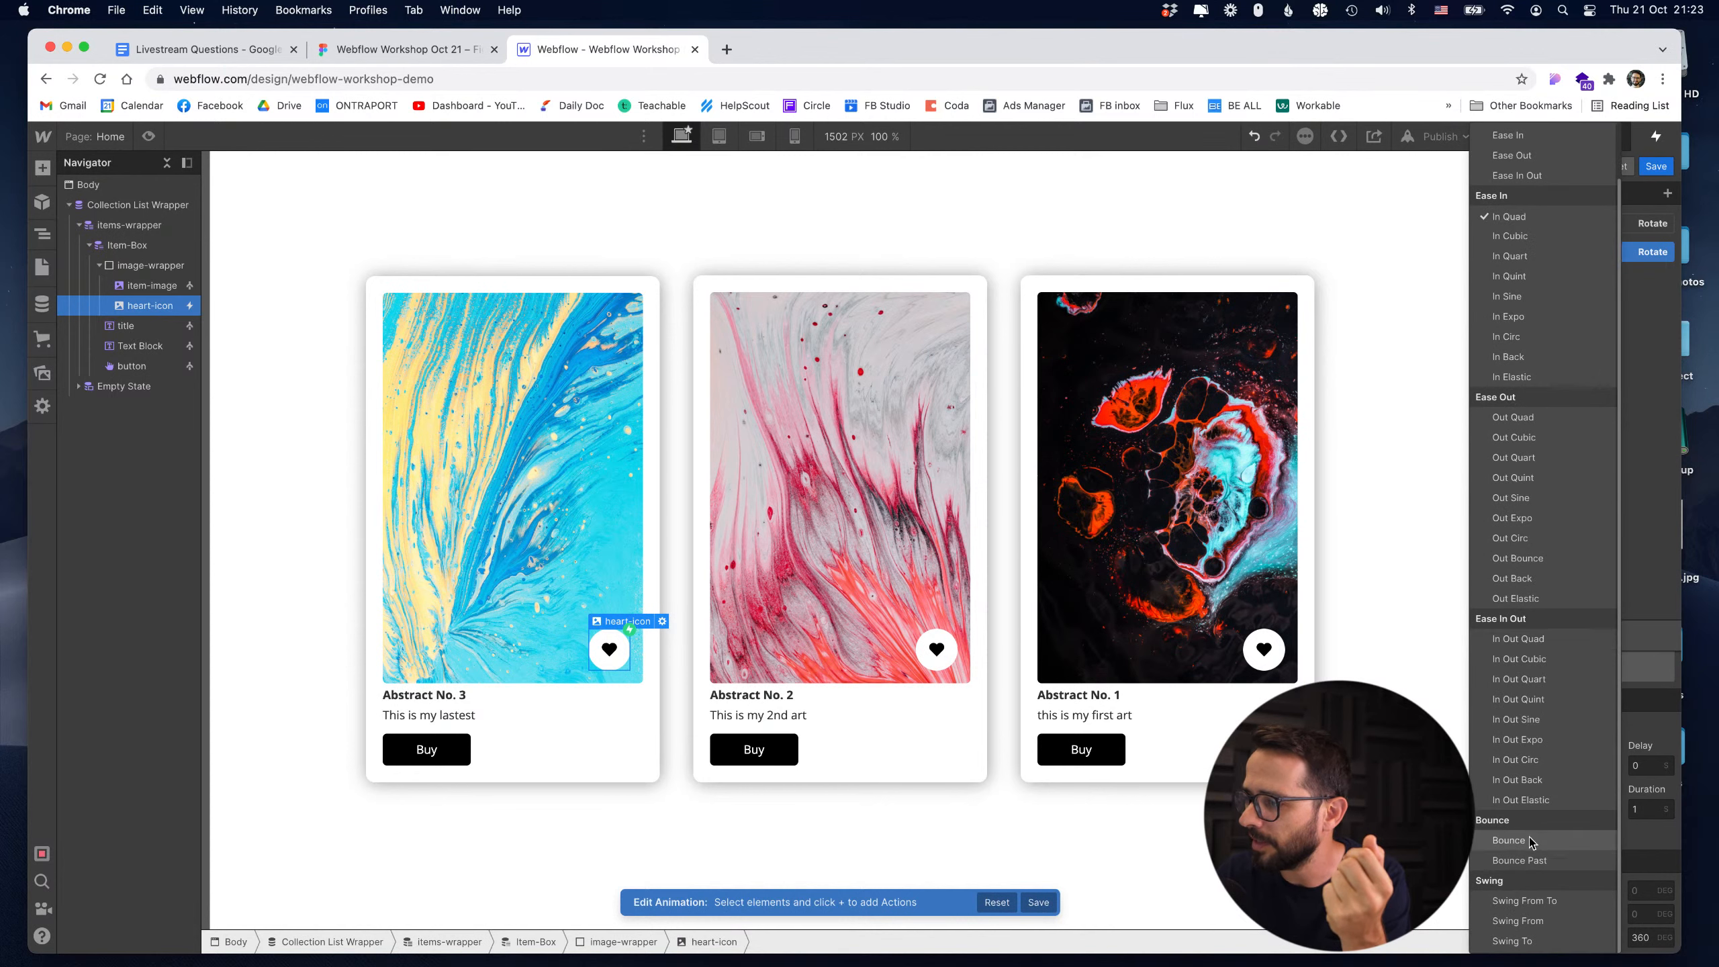
click(1528, 838)
click(1574, 638)
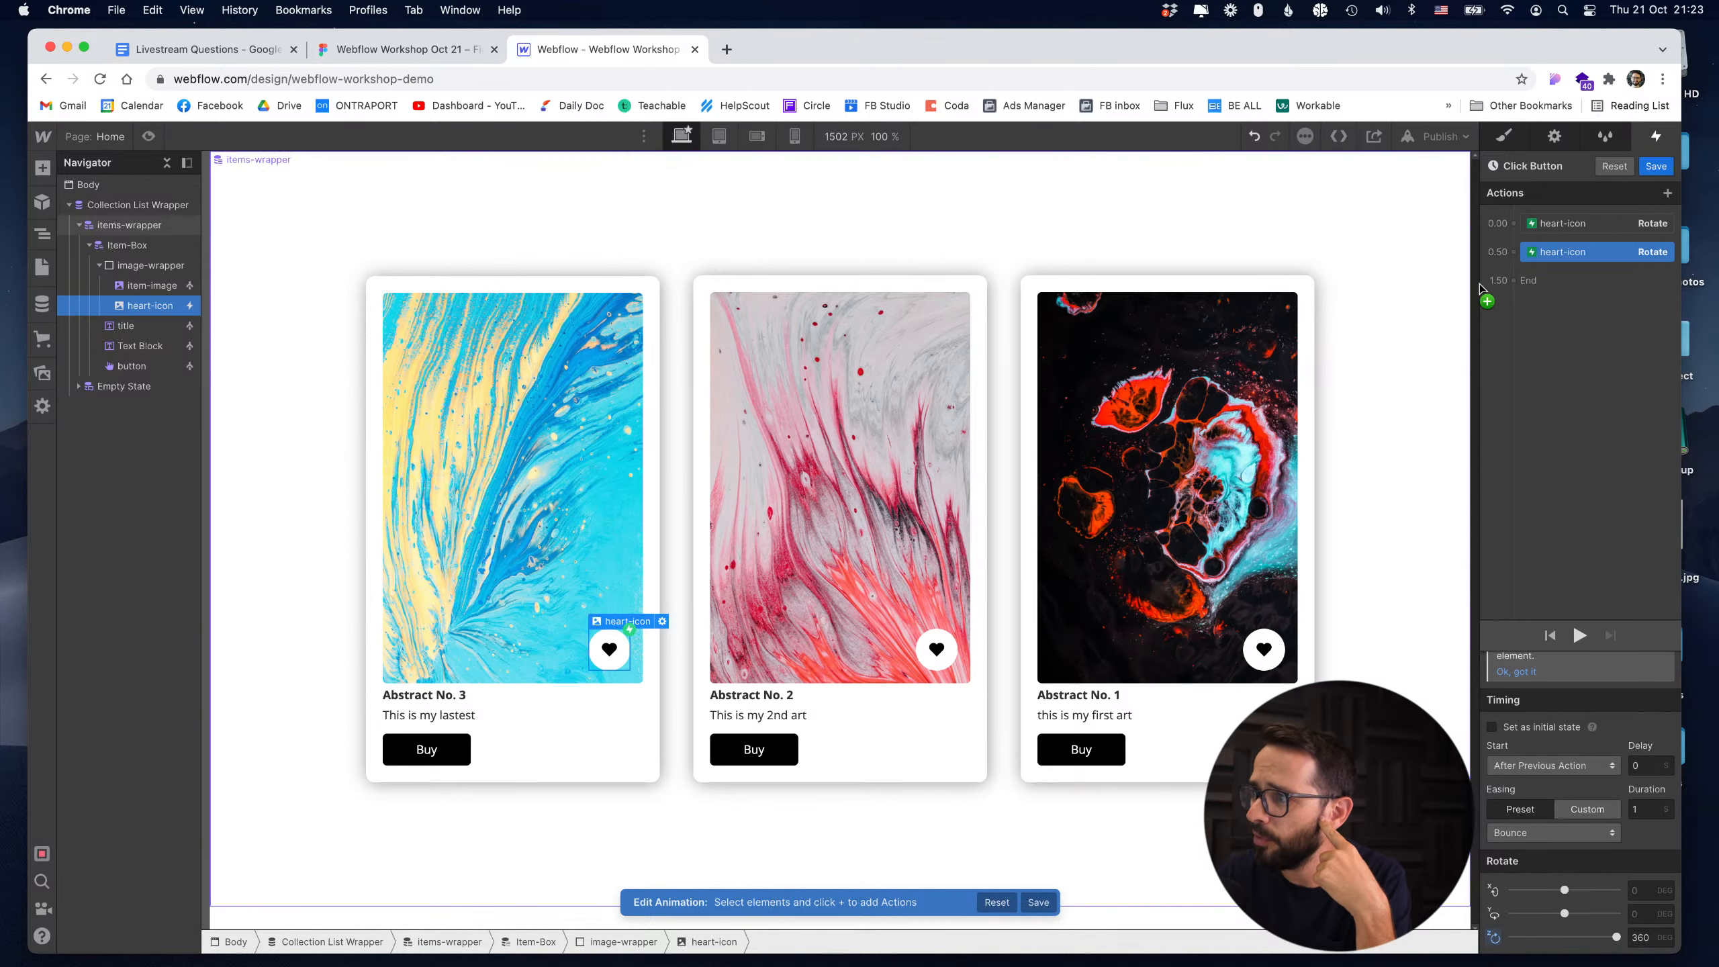
Add a white BG Color action for the heart-icon that runs together with the first Rotate action.
click(1654, 224)
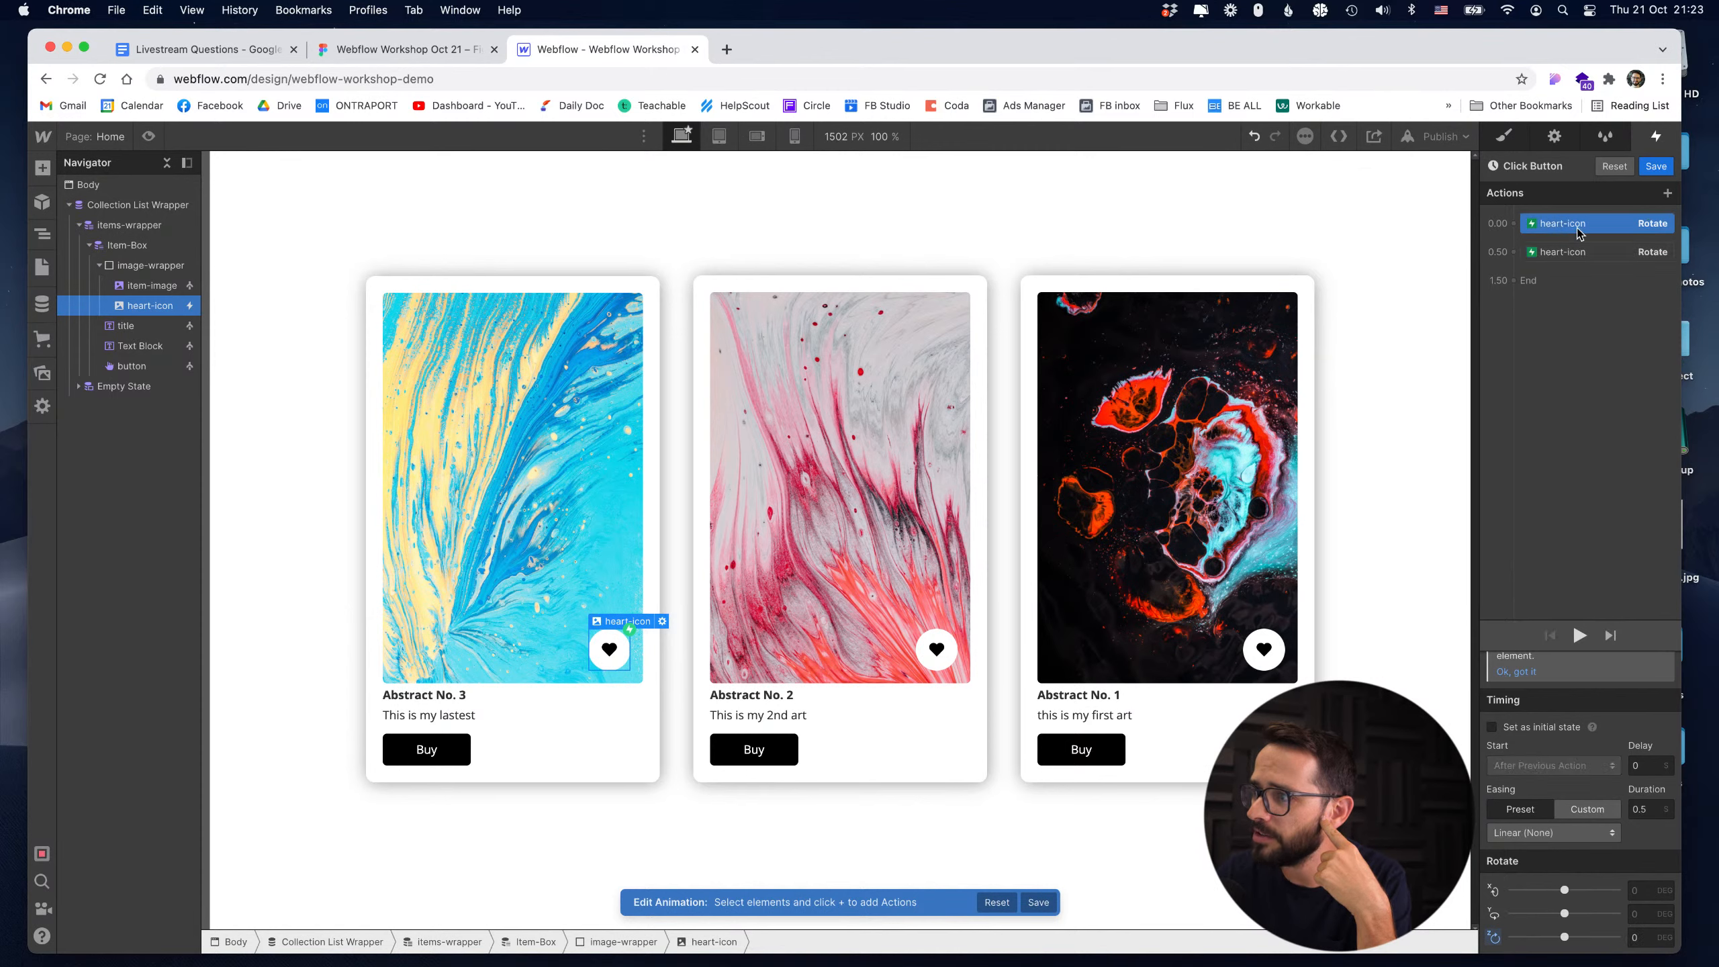
click(1667, 194)
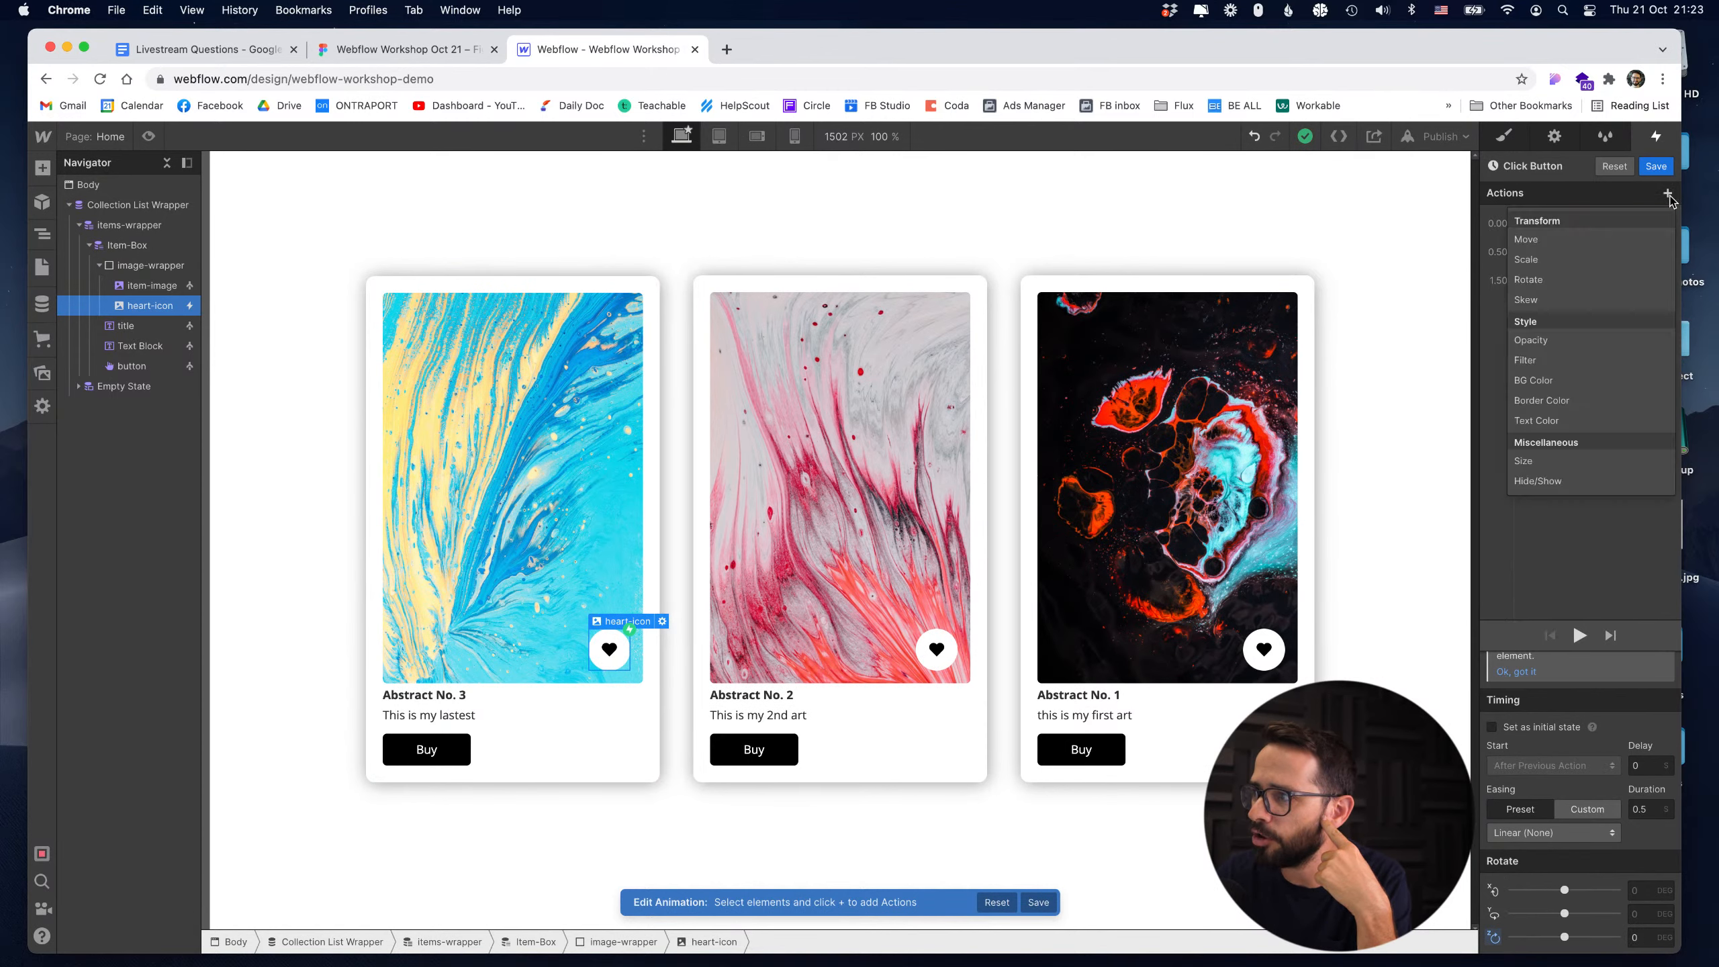
click(1531, 382)
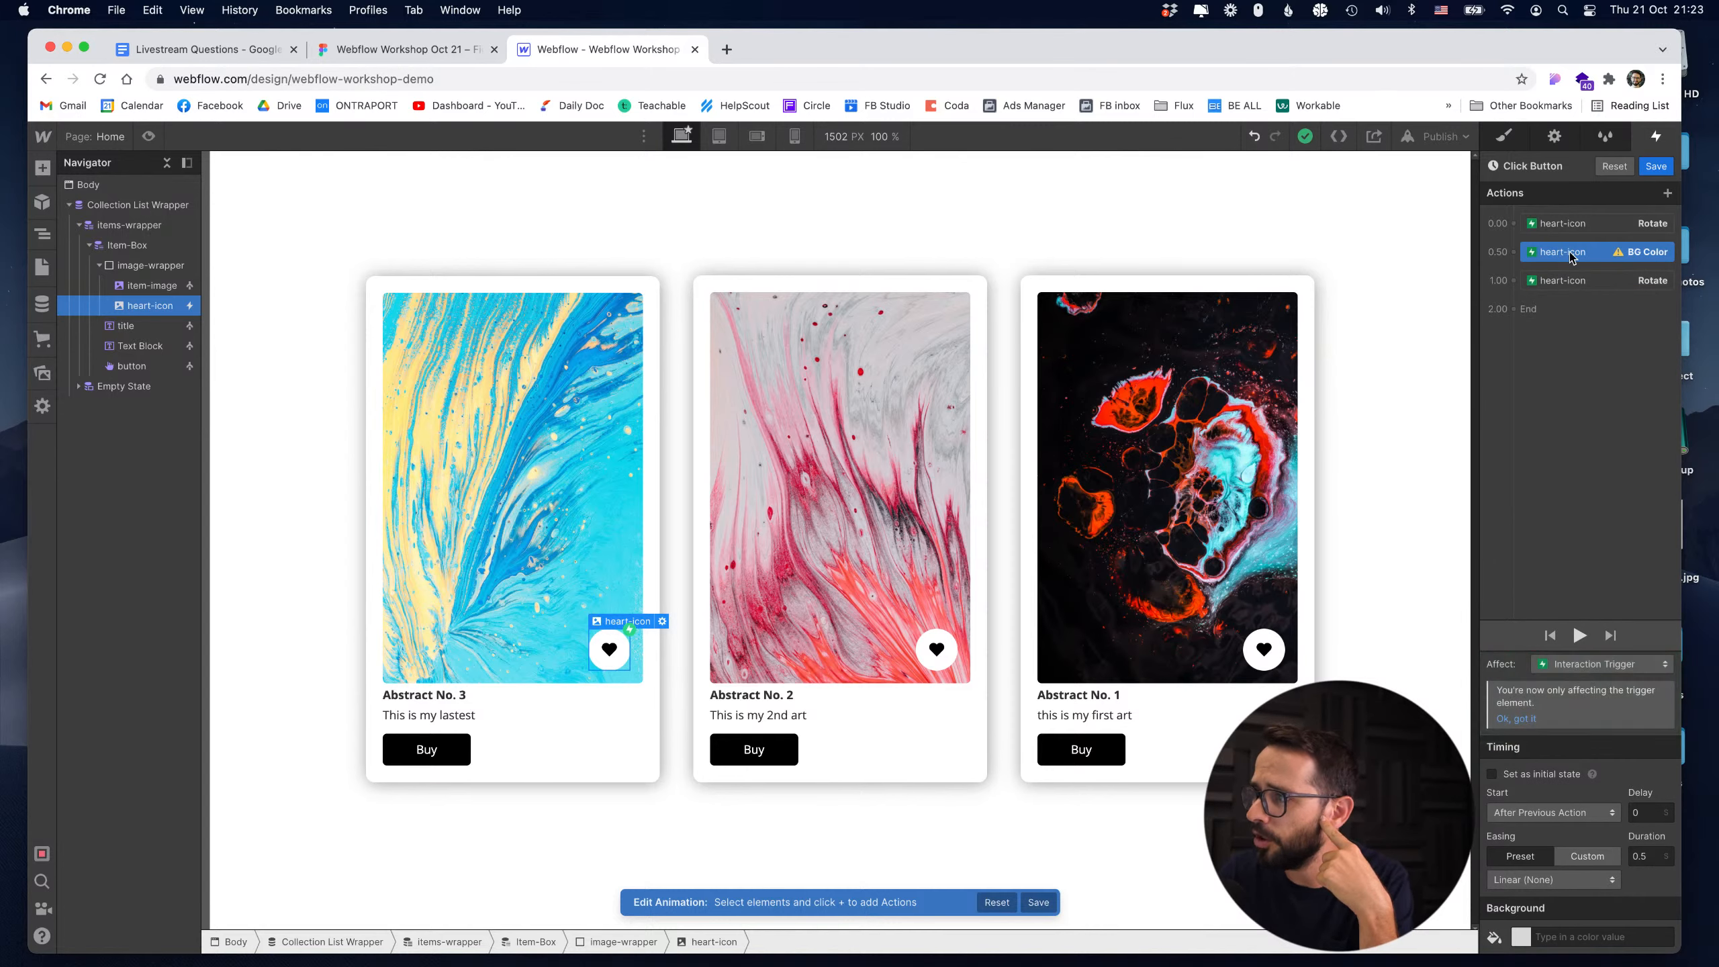
drag(1576, 254, 1572, 234)
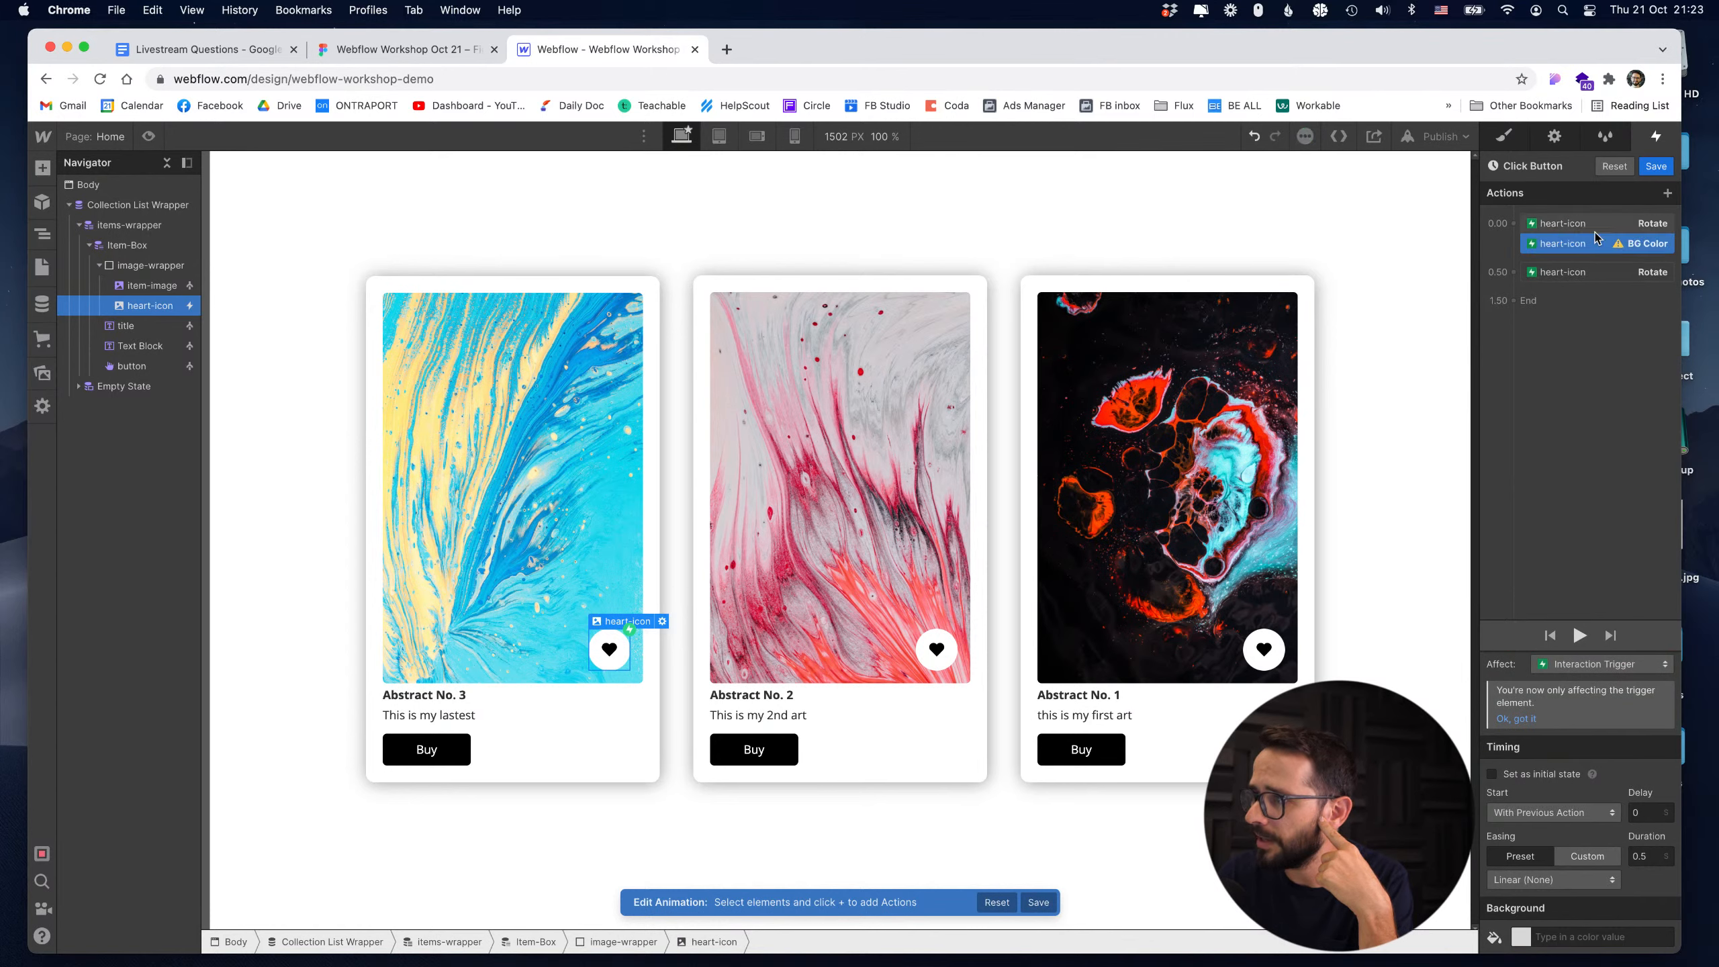
click(1519, 938)
click(1544, 494)
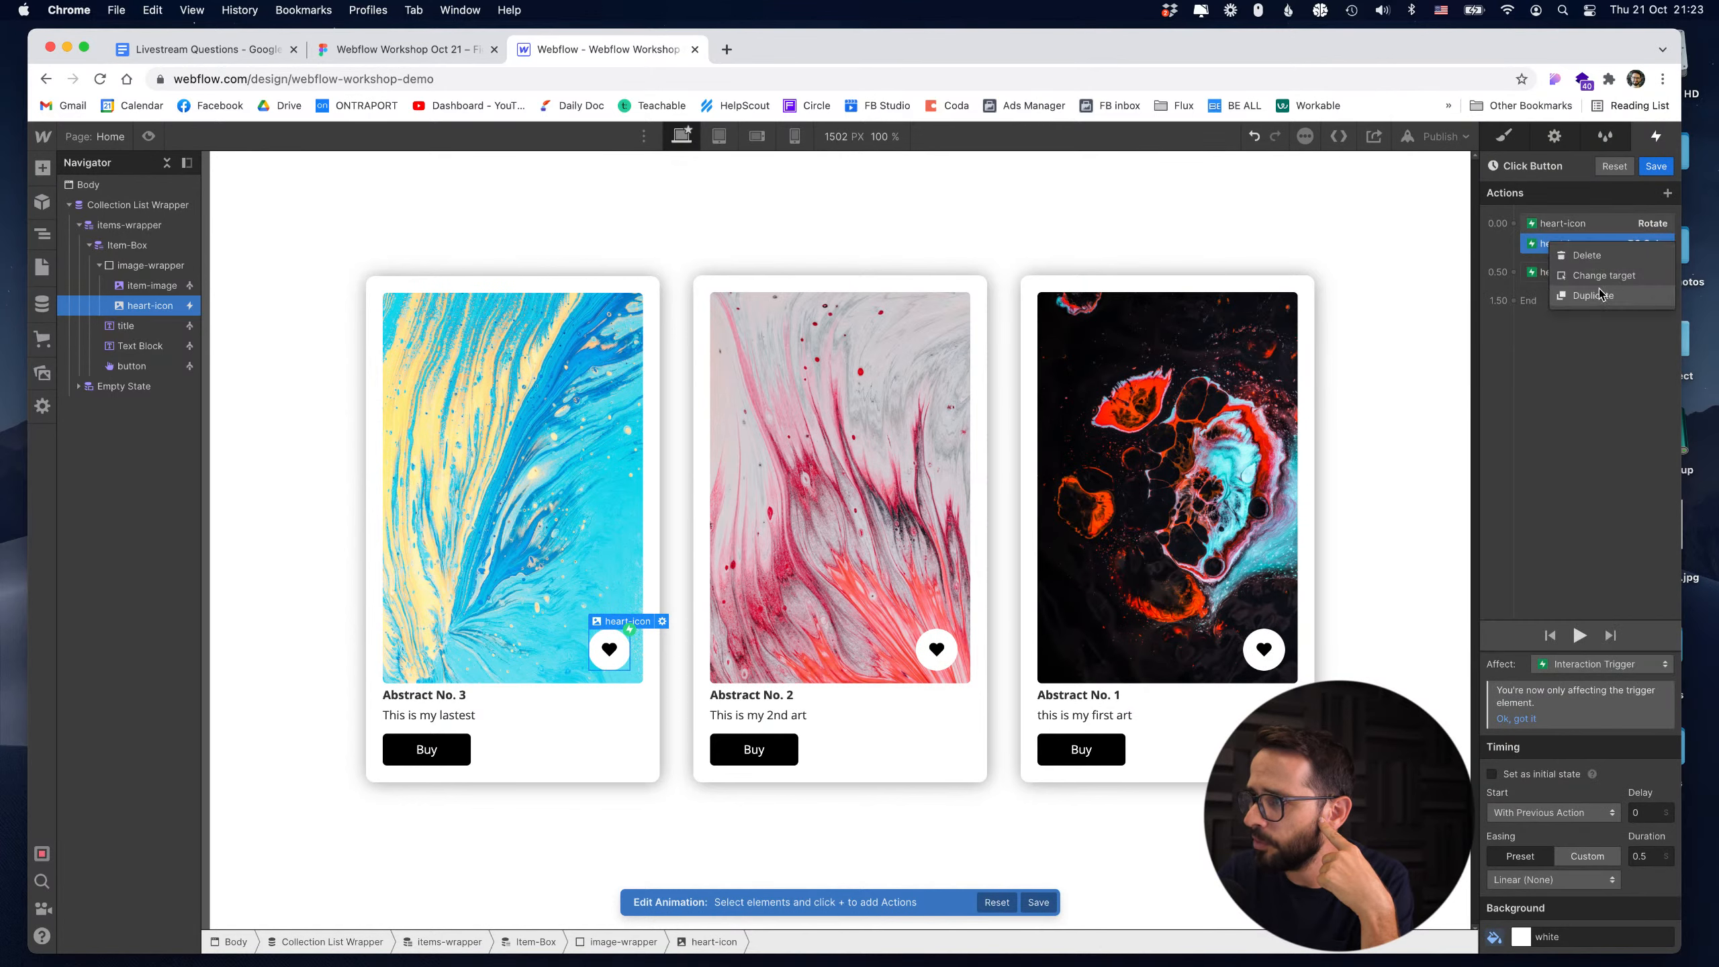
click(1573, 272)
mouse_move(1569, 300)
mouse_down()
mouse_move(1562, 273)
mouse_move(1556, 289)
mouse_up()
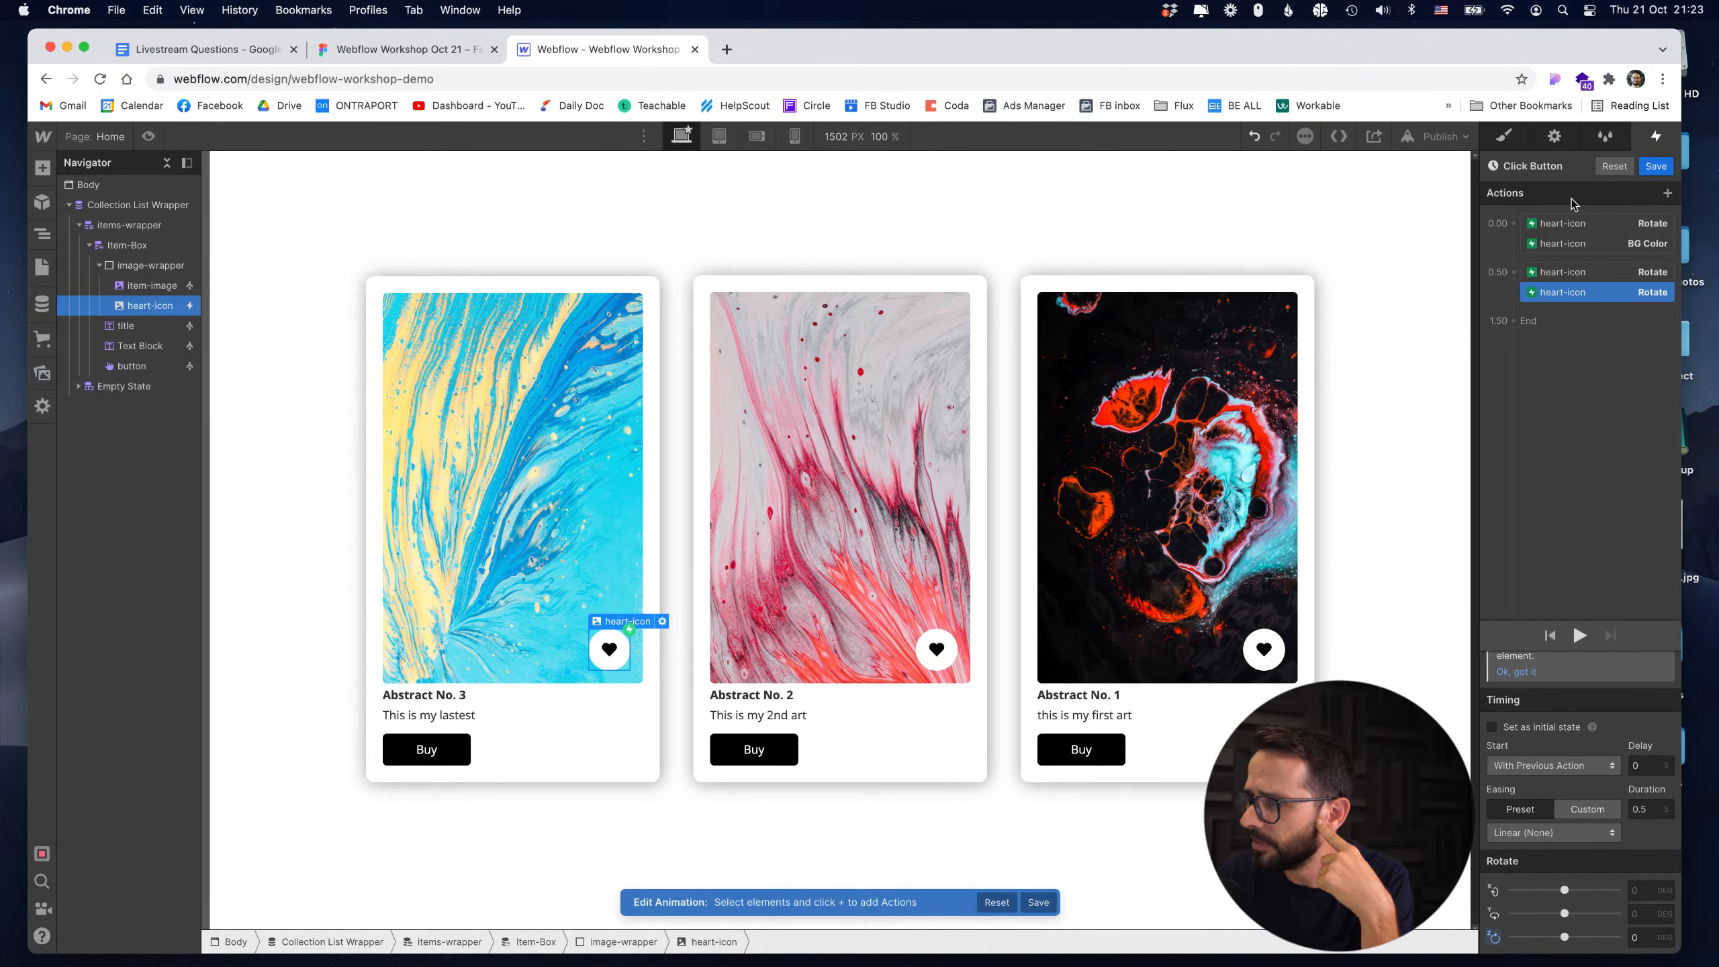
click(1595, 274)
click(1565, 294)
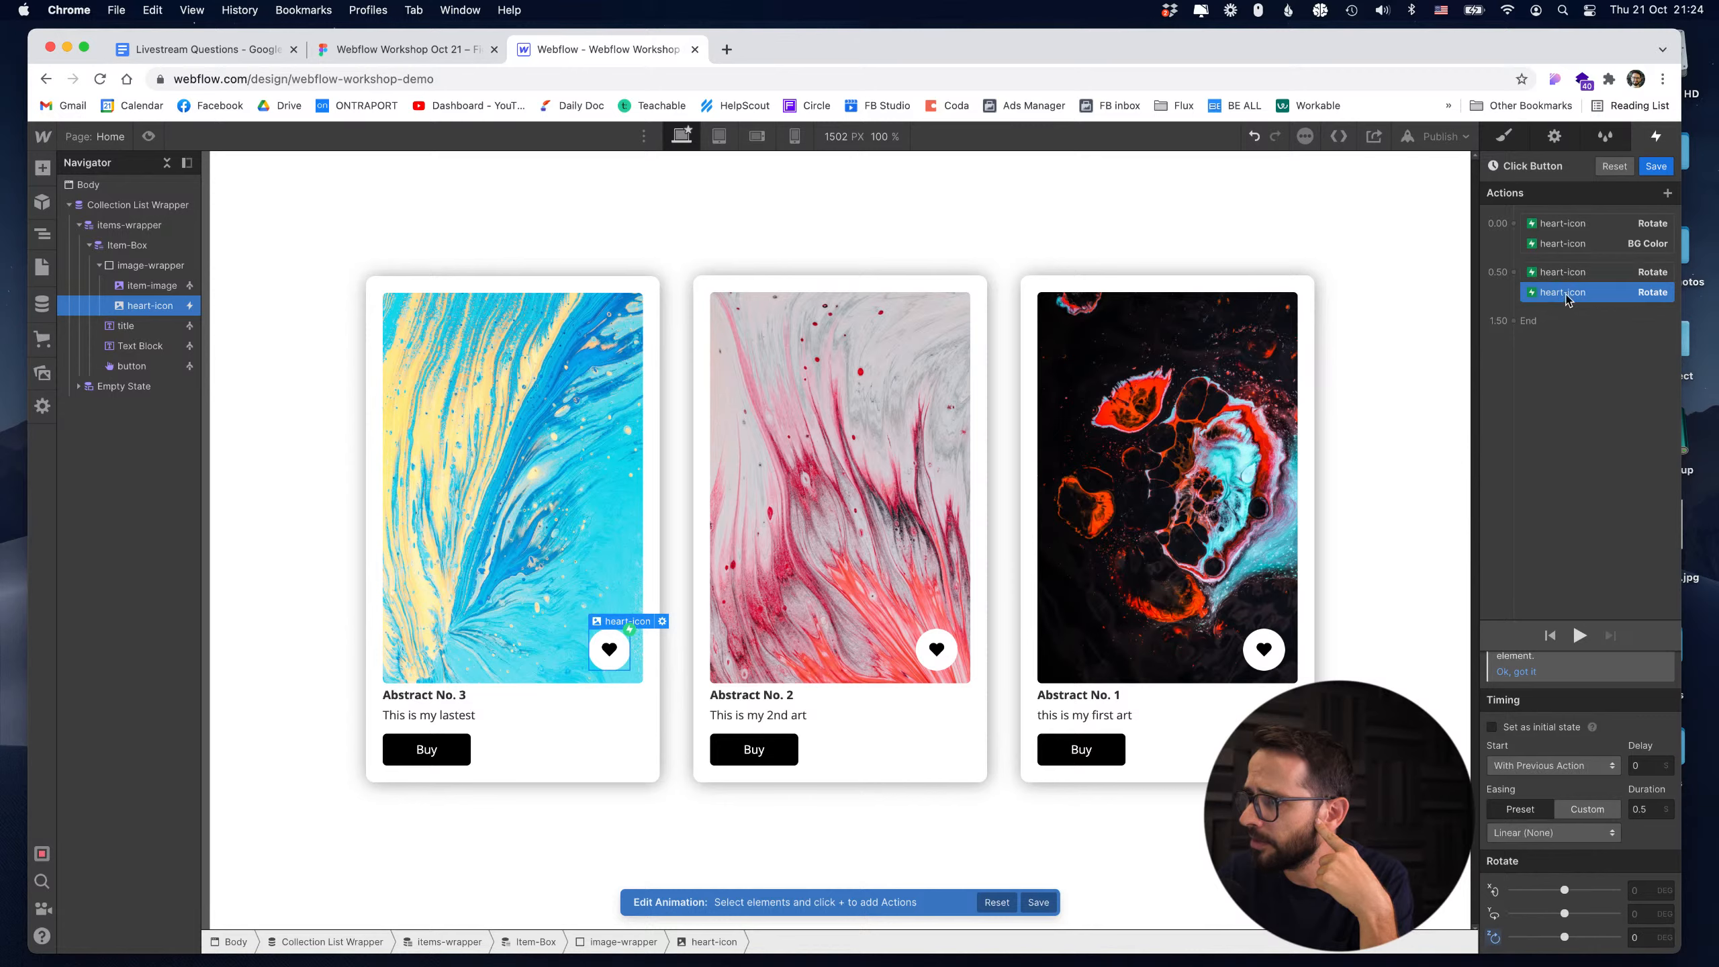
right_click(1565, 298)
click(1565, 311)
Duplicate the BG Color action and place the copy so it runs together with the second Rotate action.
click(1562, 247)
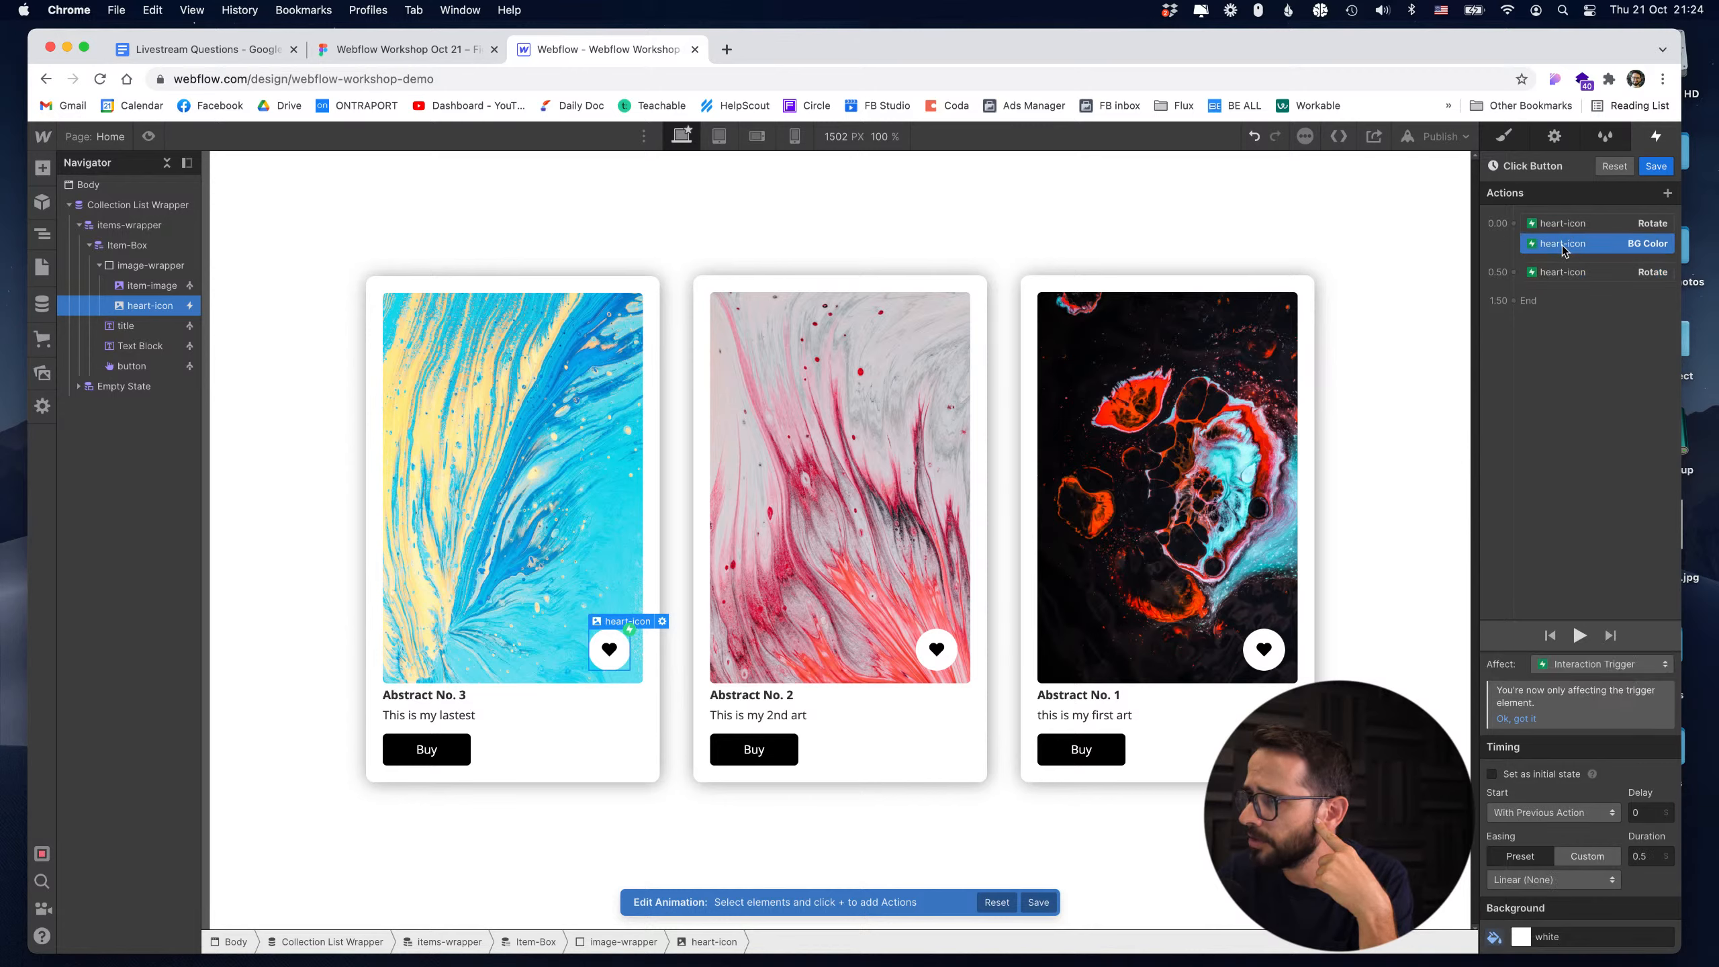
right_click(1563, 248)
click(1572, 308)
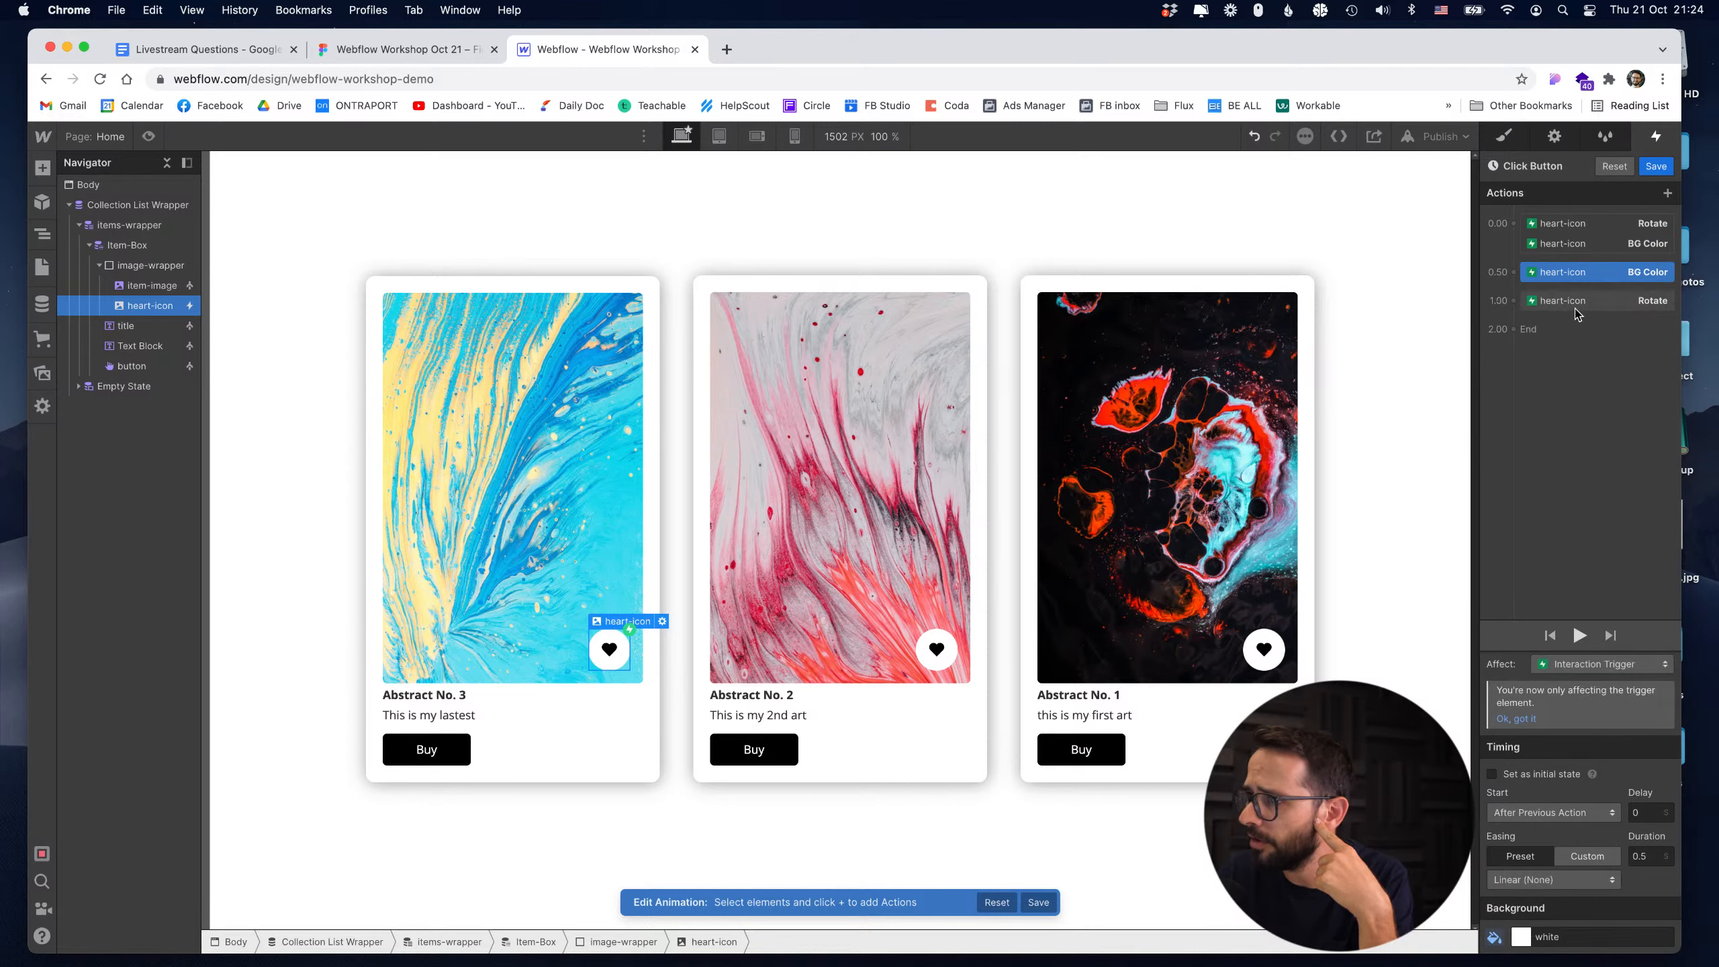
drag(1576, 273, 1582, 297)
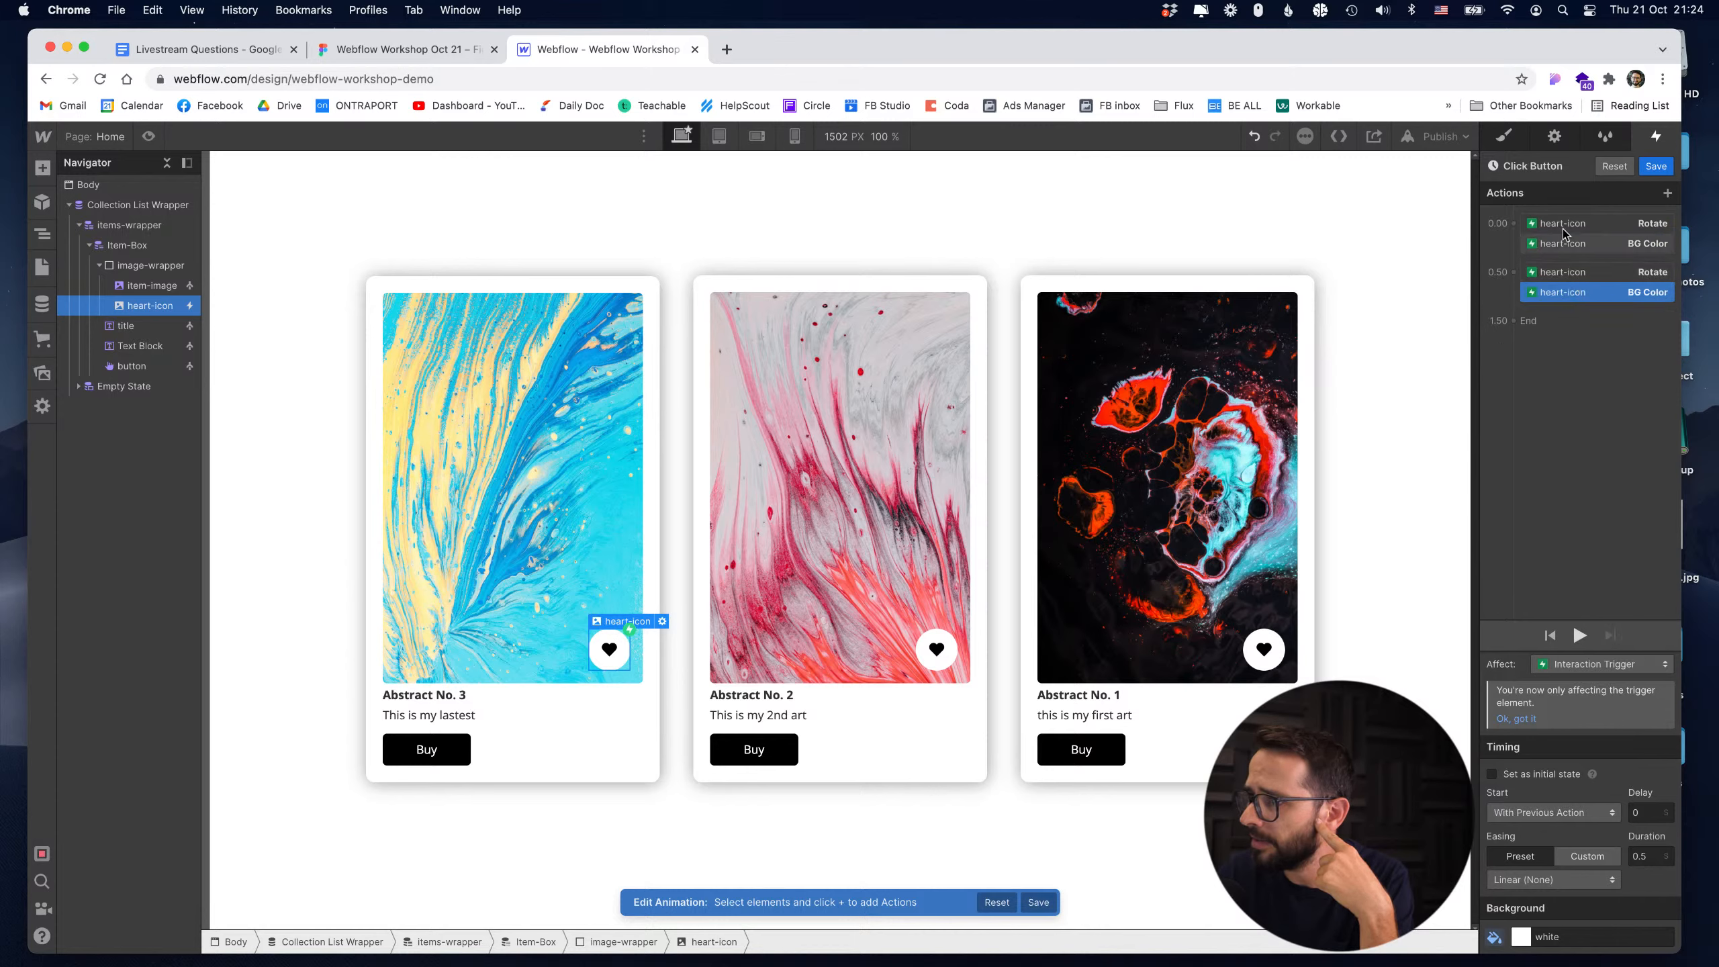
Set the second BG Color action's colour to light green #d4ff7e and preview the animation.
click(1518, 937)
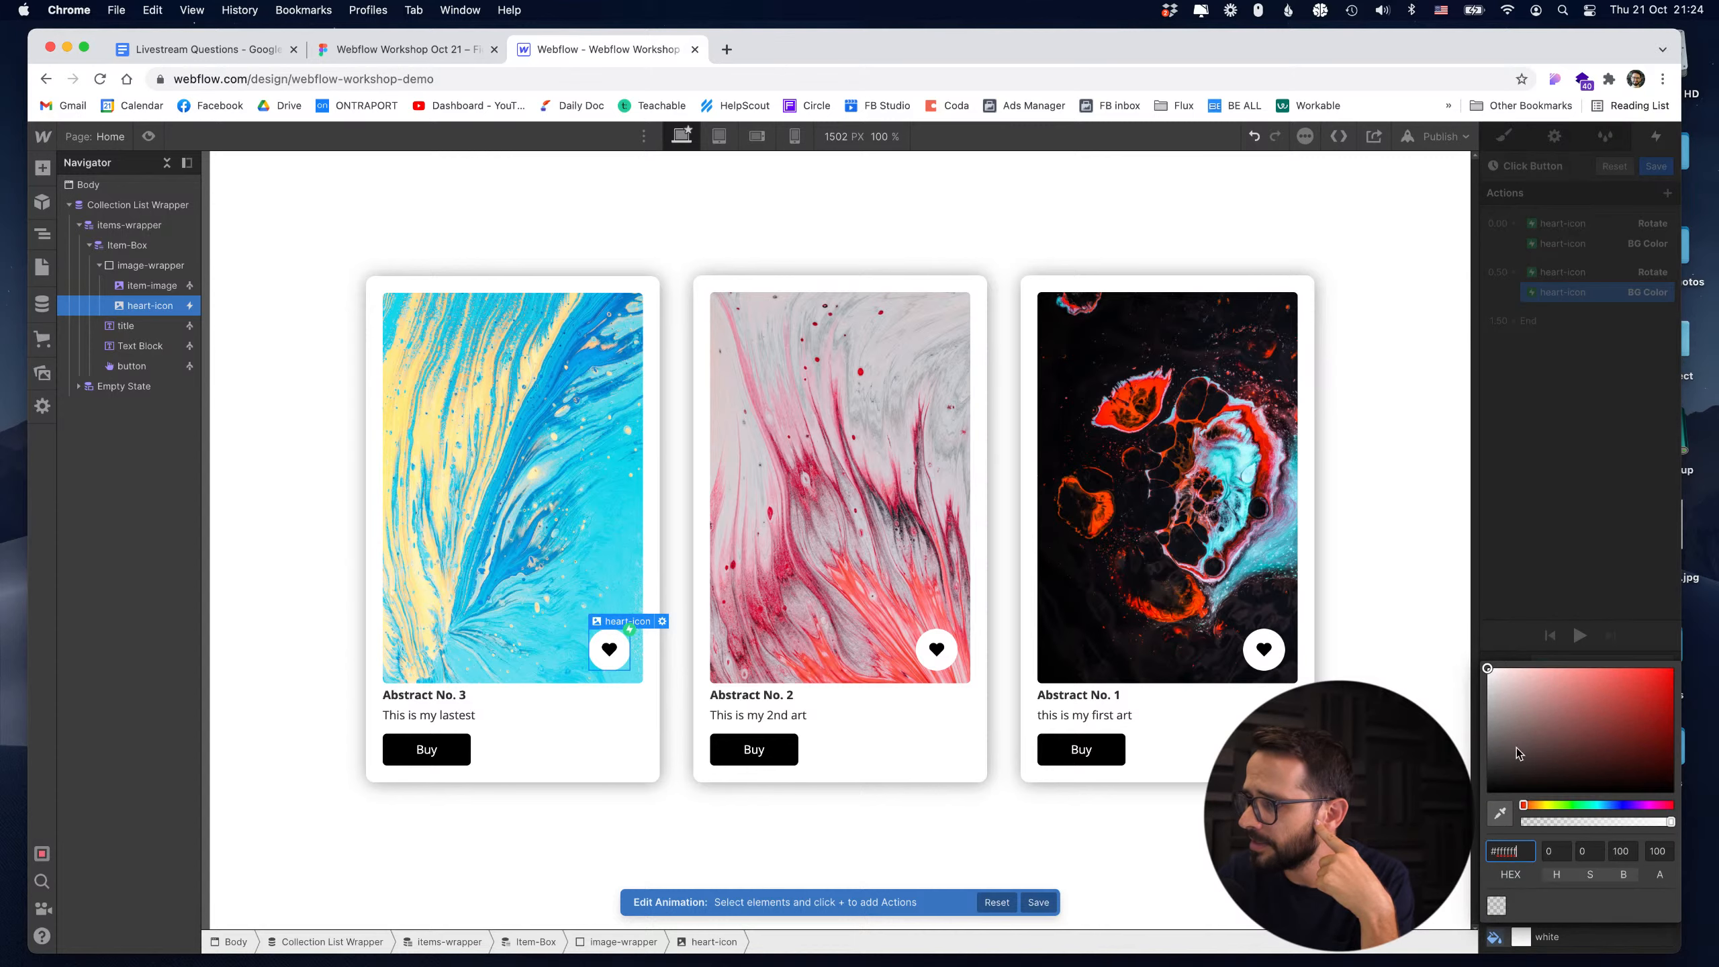
mouse_move(1568, 689)
mouse_down()
mouse_move(1595, 668)
mouse_move(1580, 667)
mouse_up()
drag(1567, 810, 1555, 806)
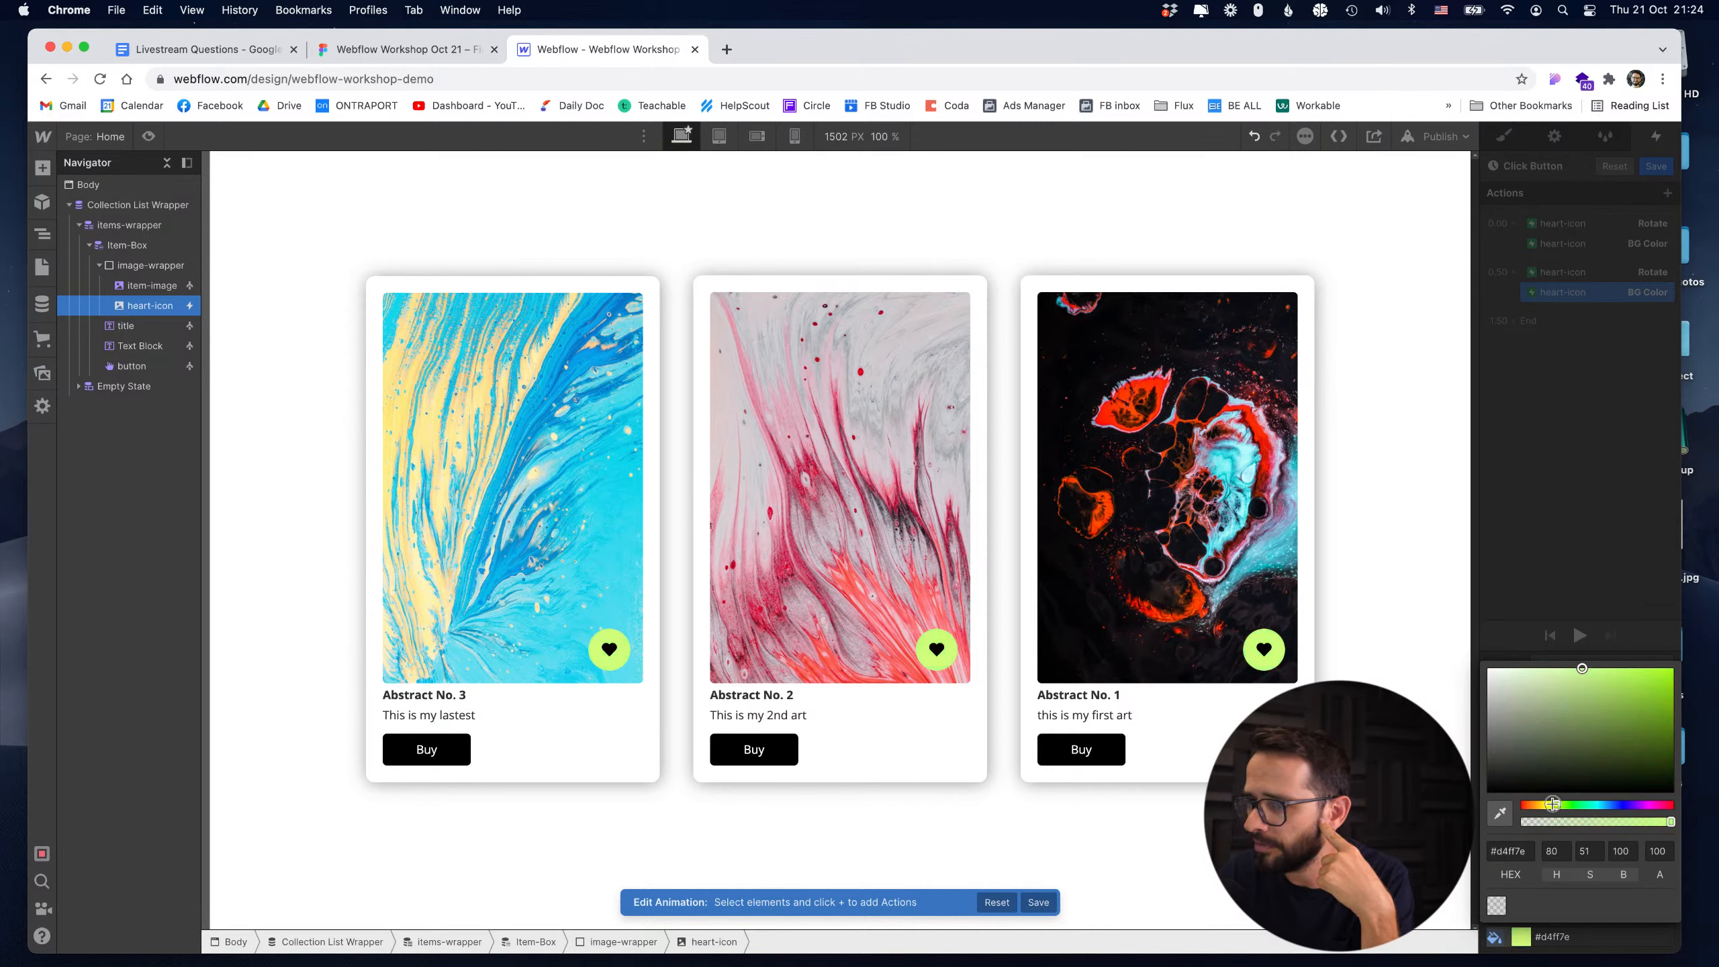
click(1590, 535)
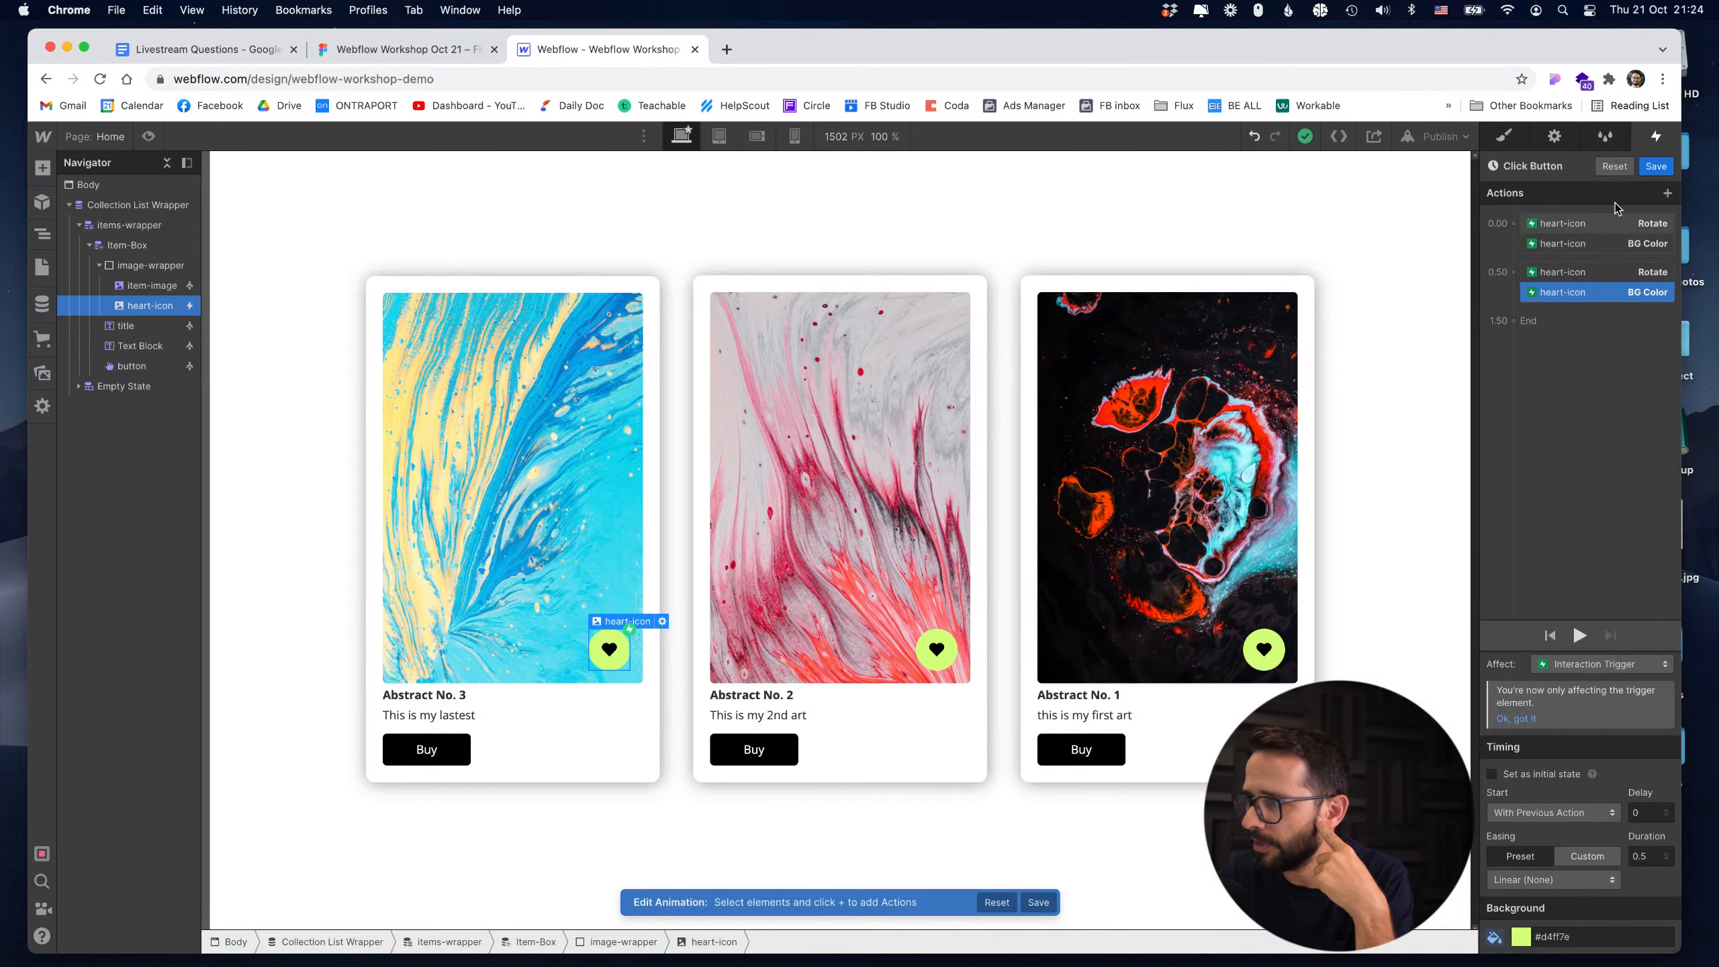
click(1581, 635)
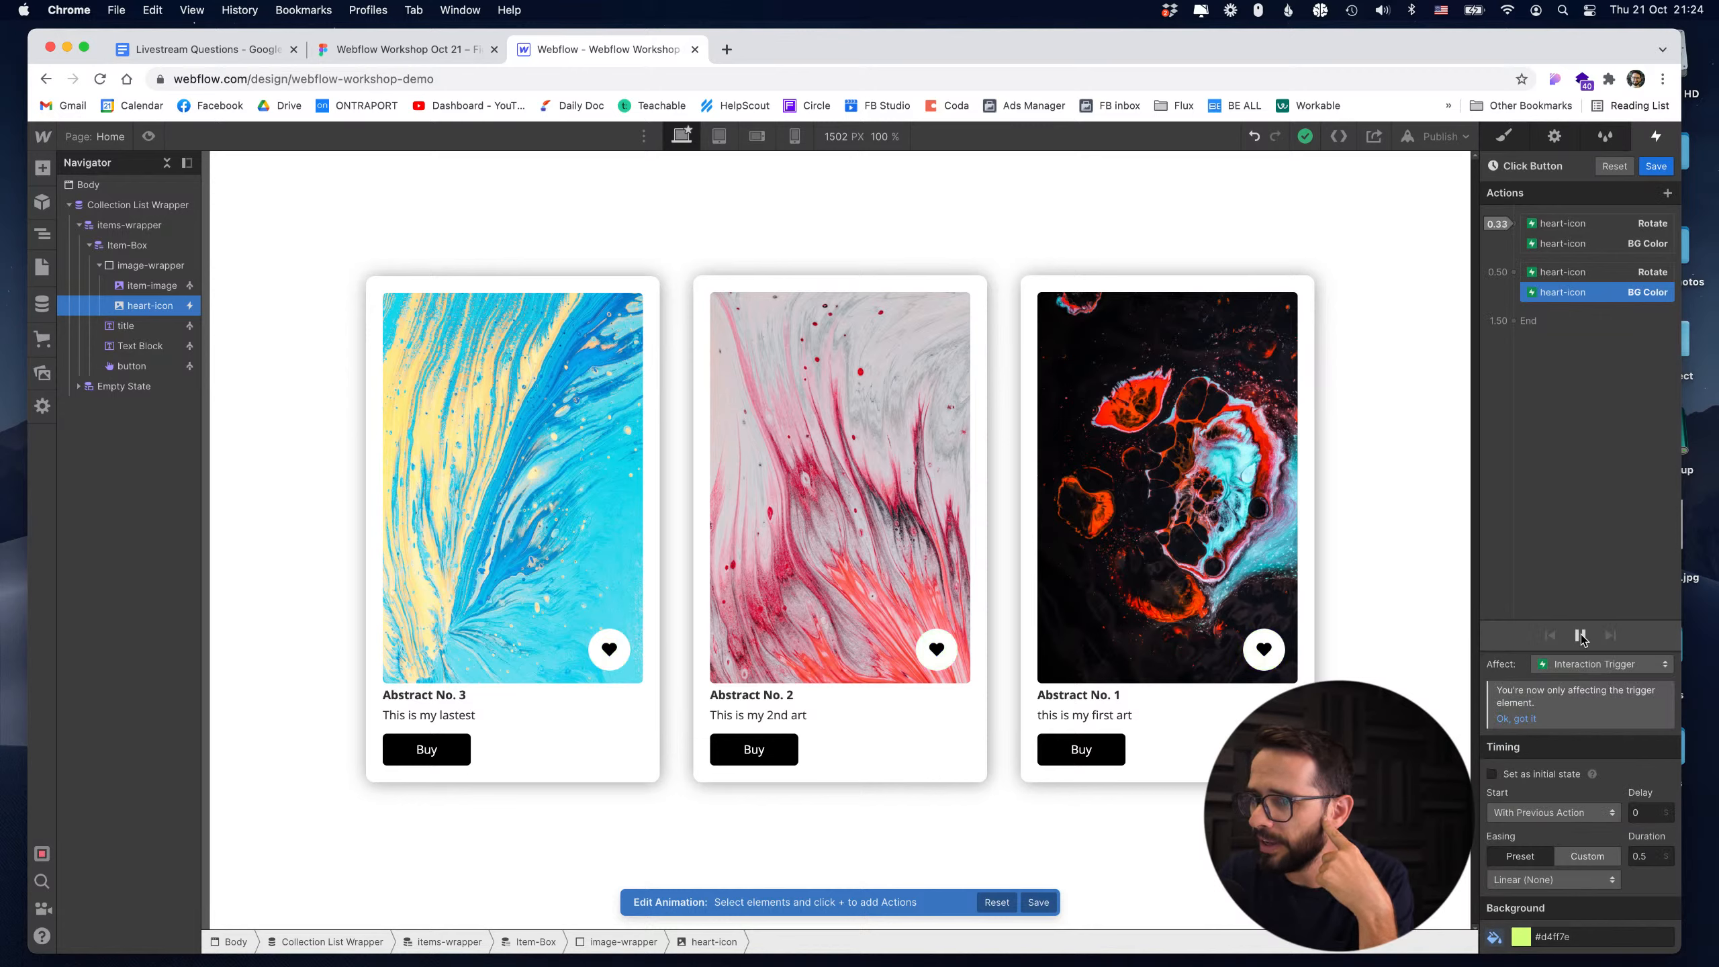
Save the Click Button animation and test the heart-icon click on all three cards in preview mode.
click(1581, 634)
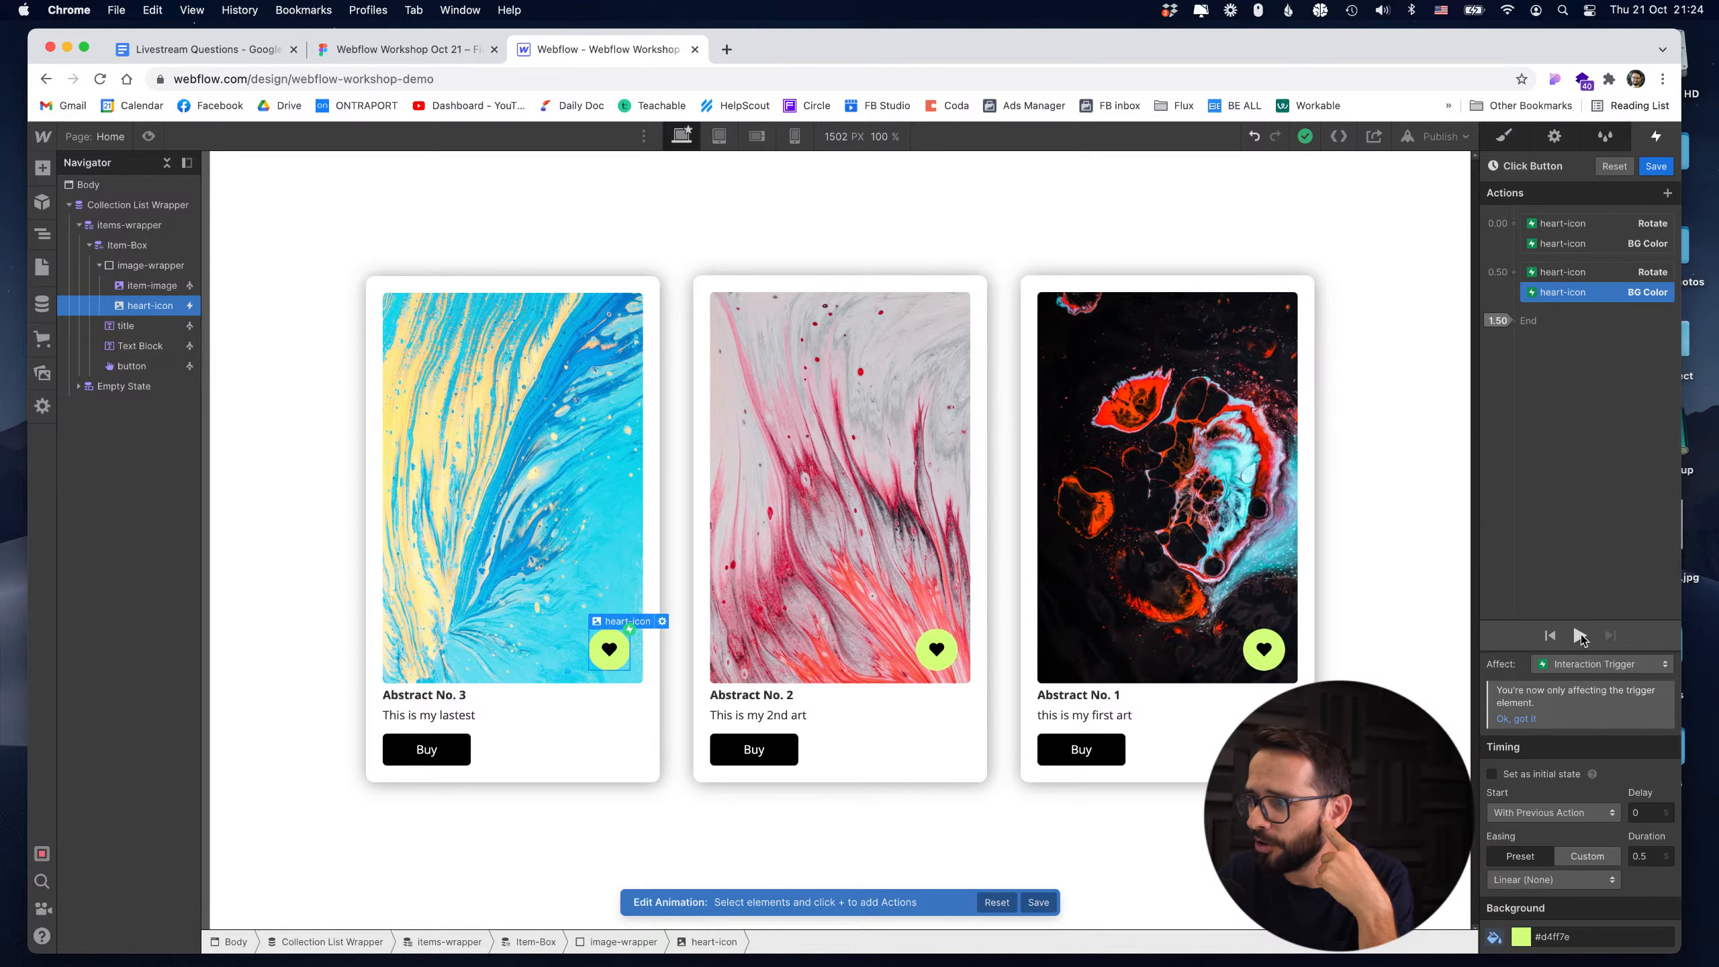
click(1656, 166)
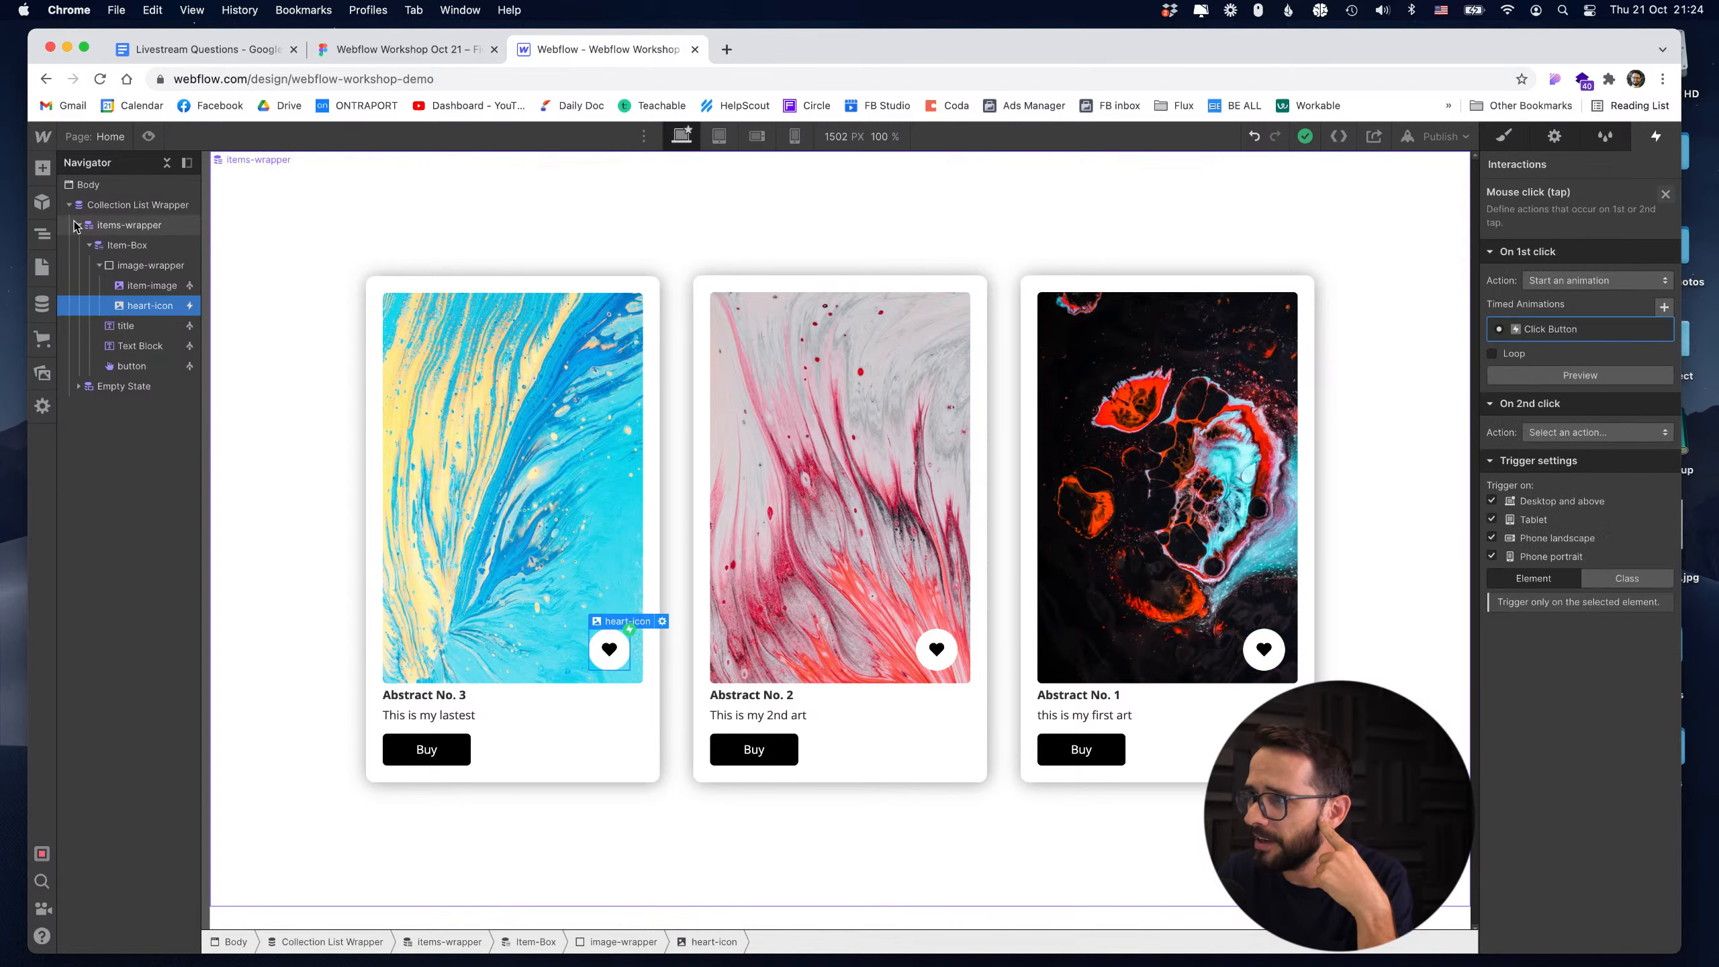
click(147, 137)
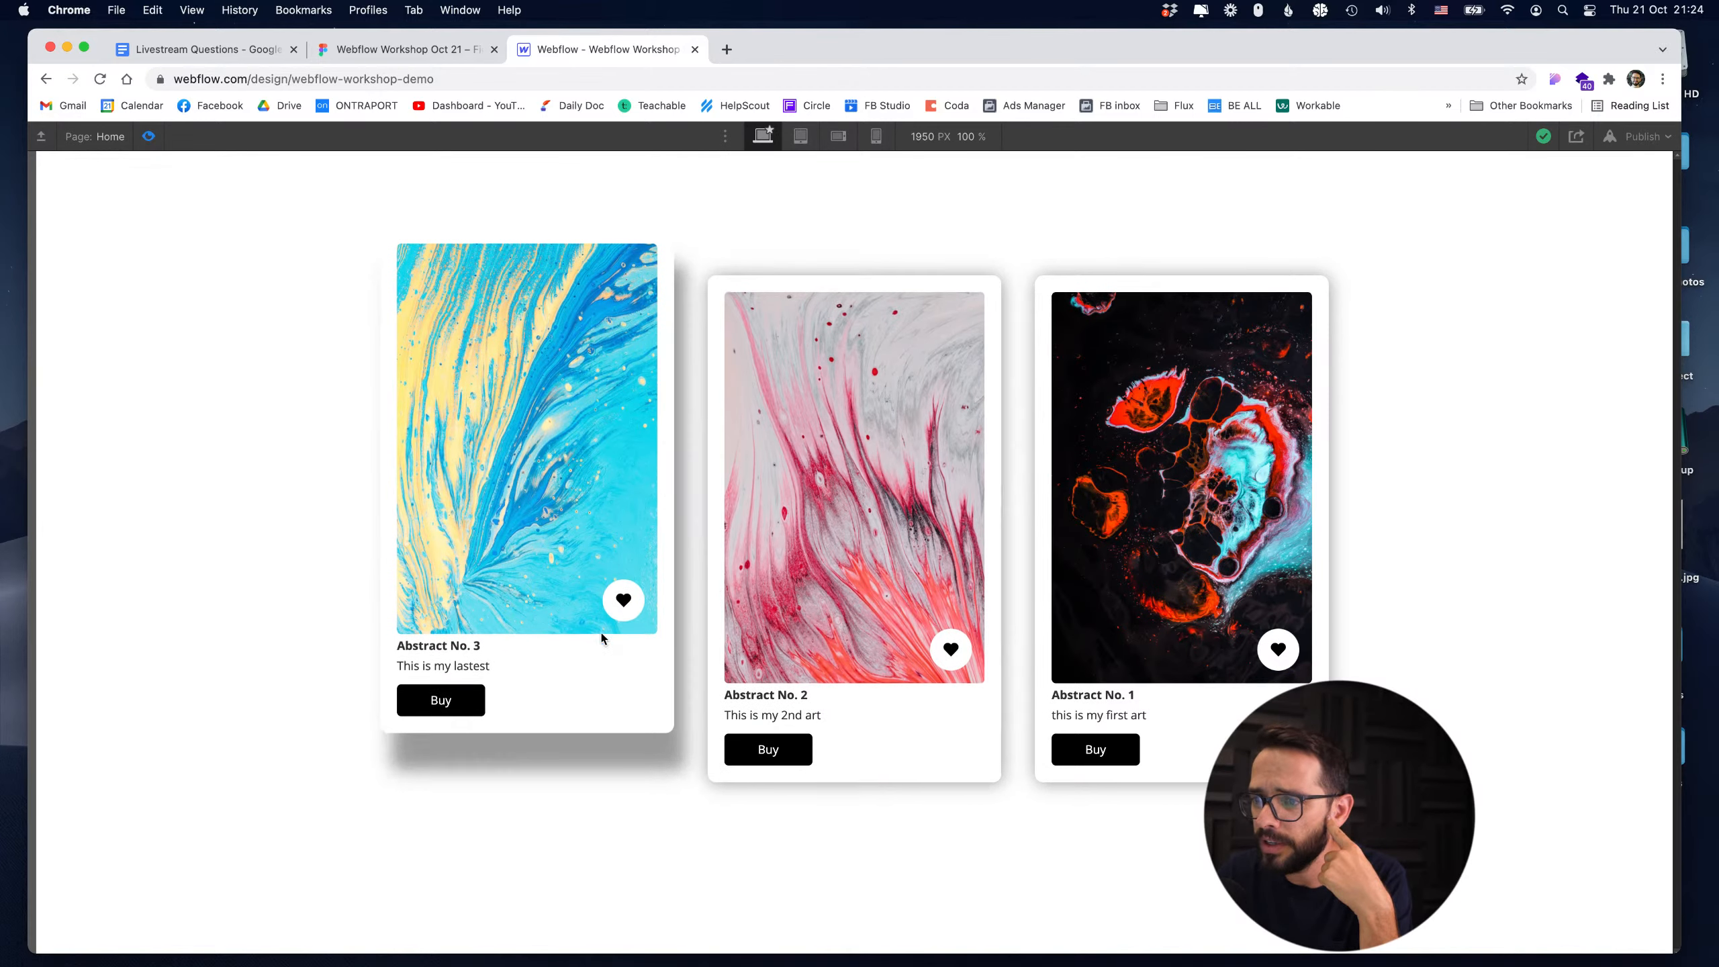
click(623, 599)
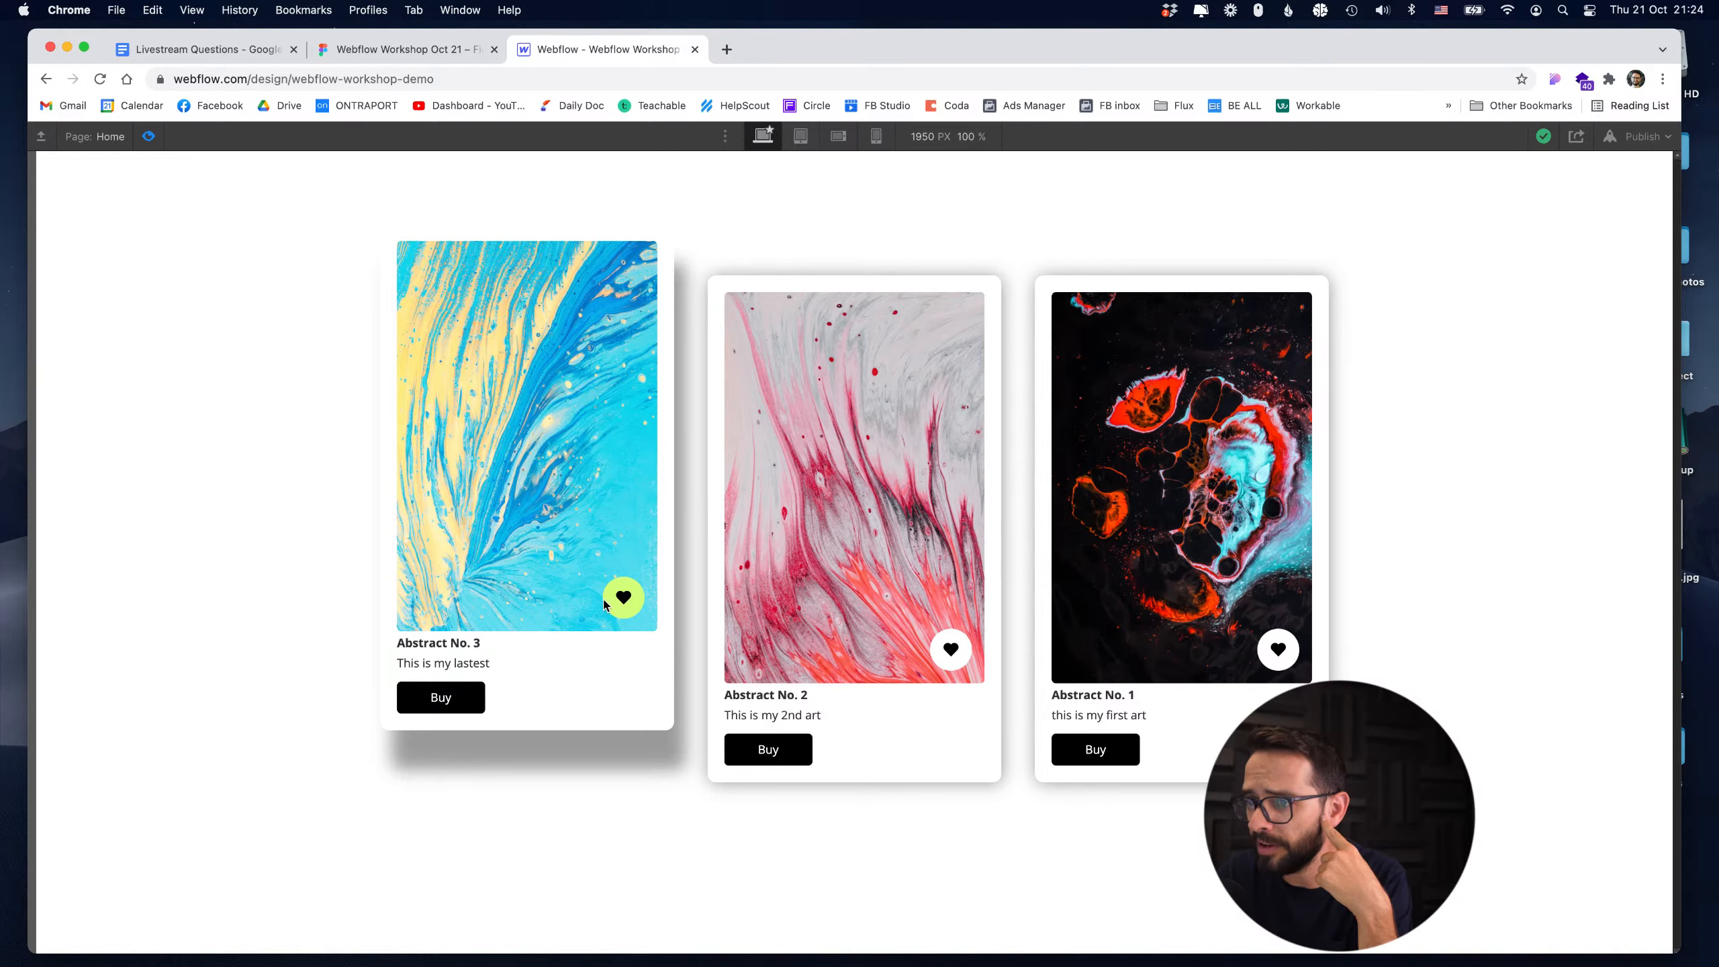
click(946, 610)
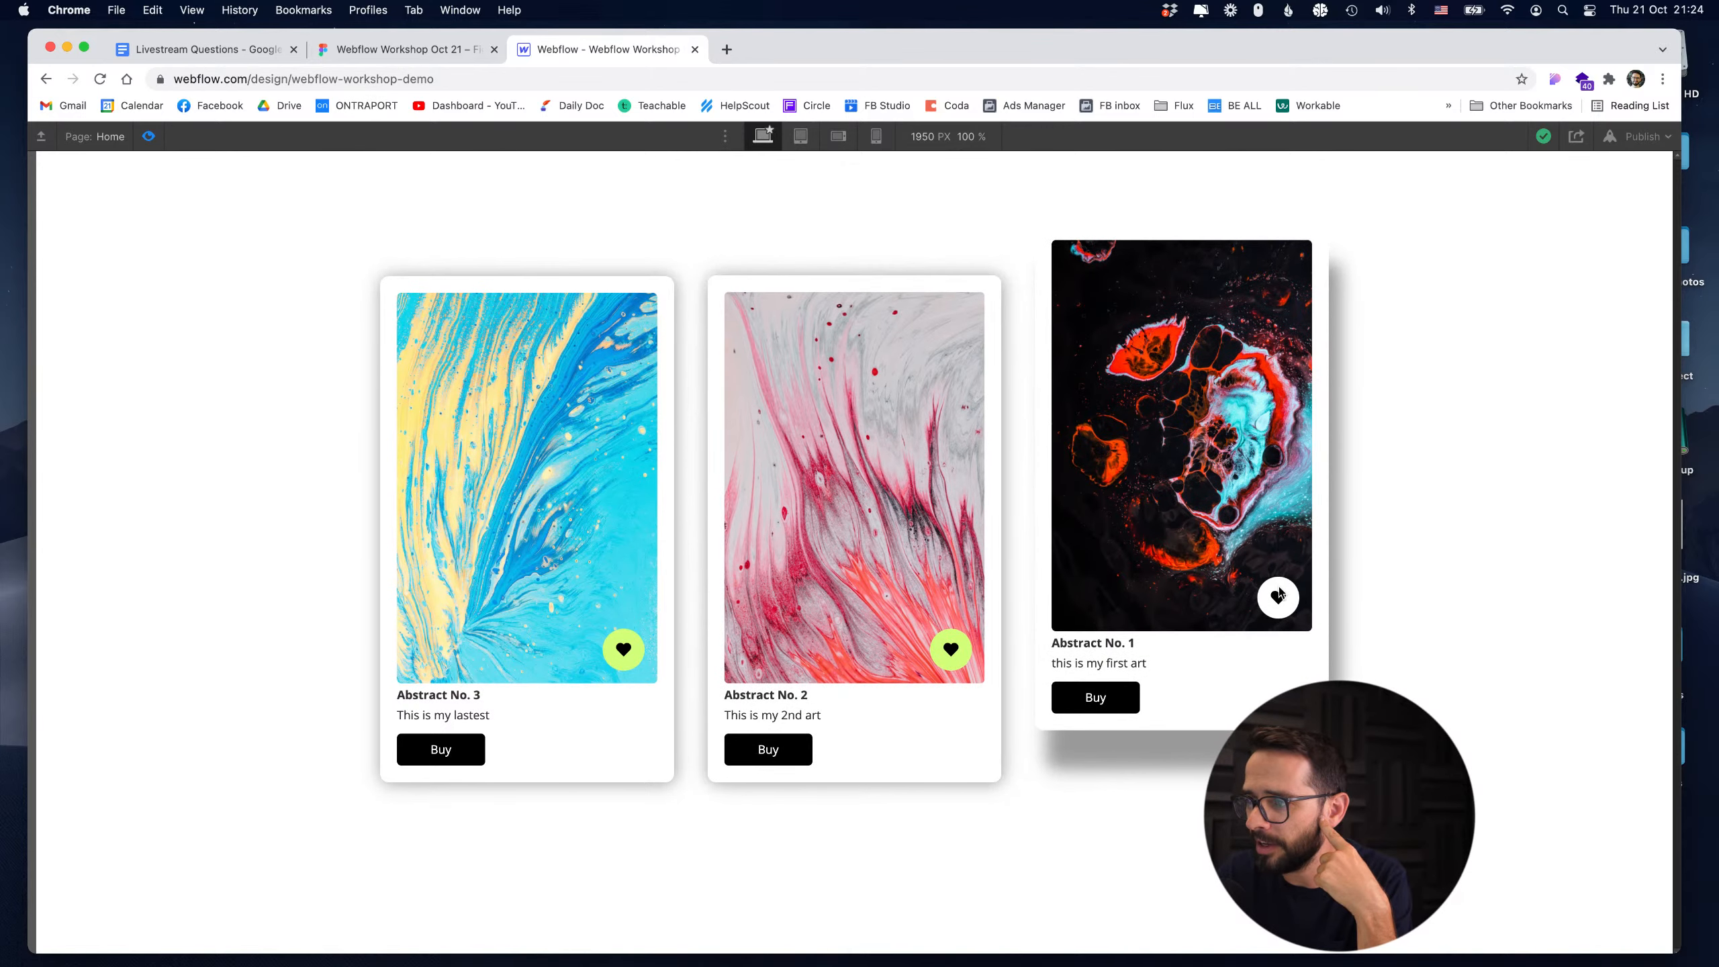
click(1277, 596)
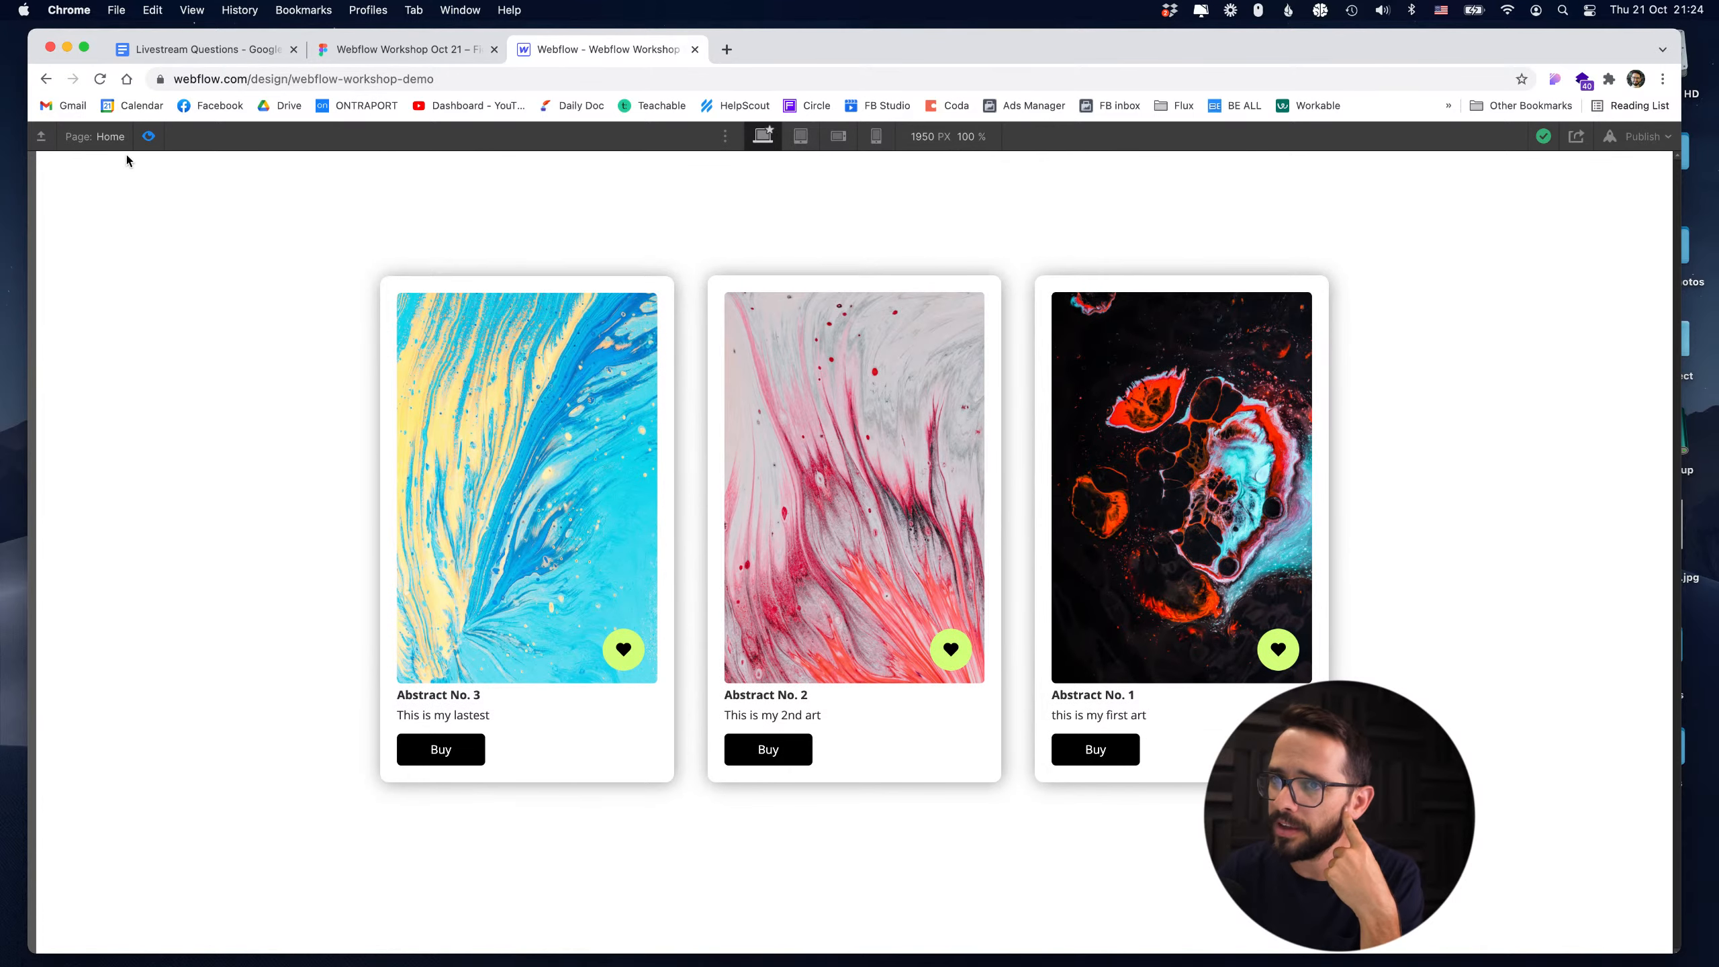
click(148, 137)
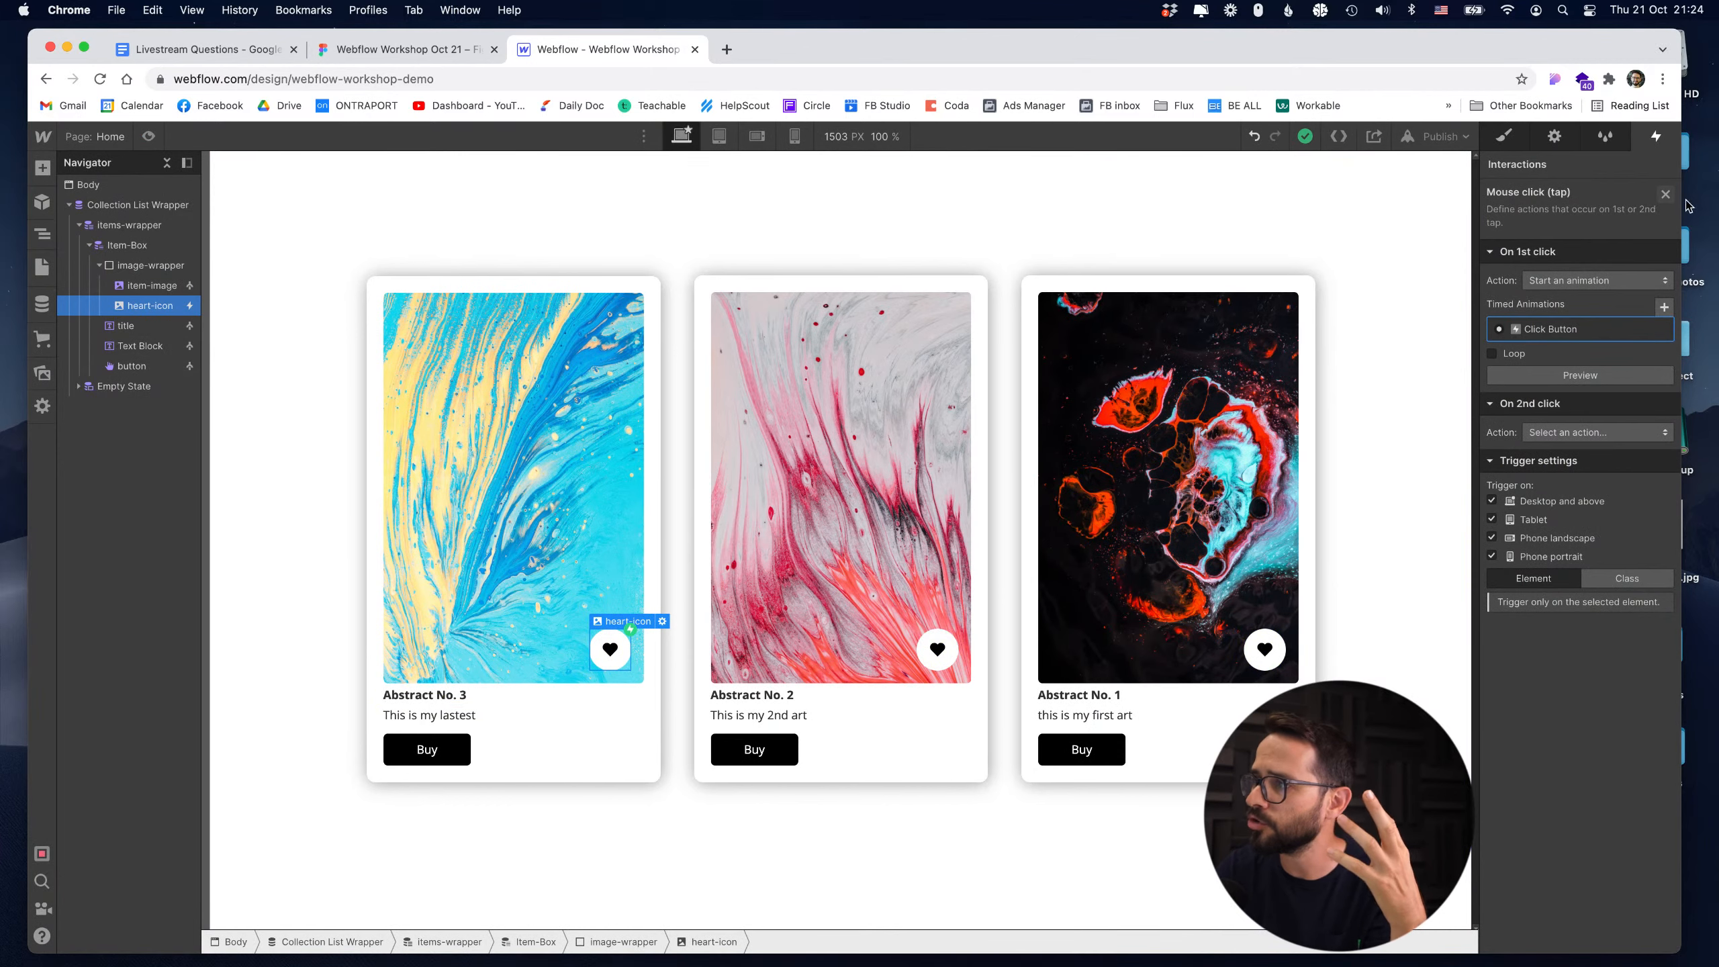
Leave the heart-icon's click trigger settings and review the available page trigger types.
click(1665, 194)
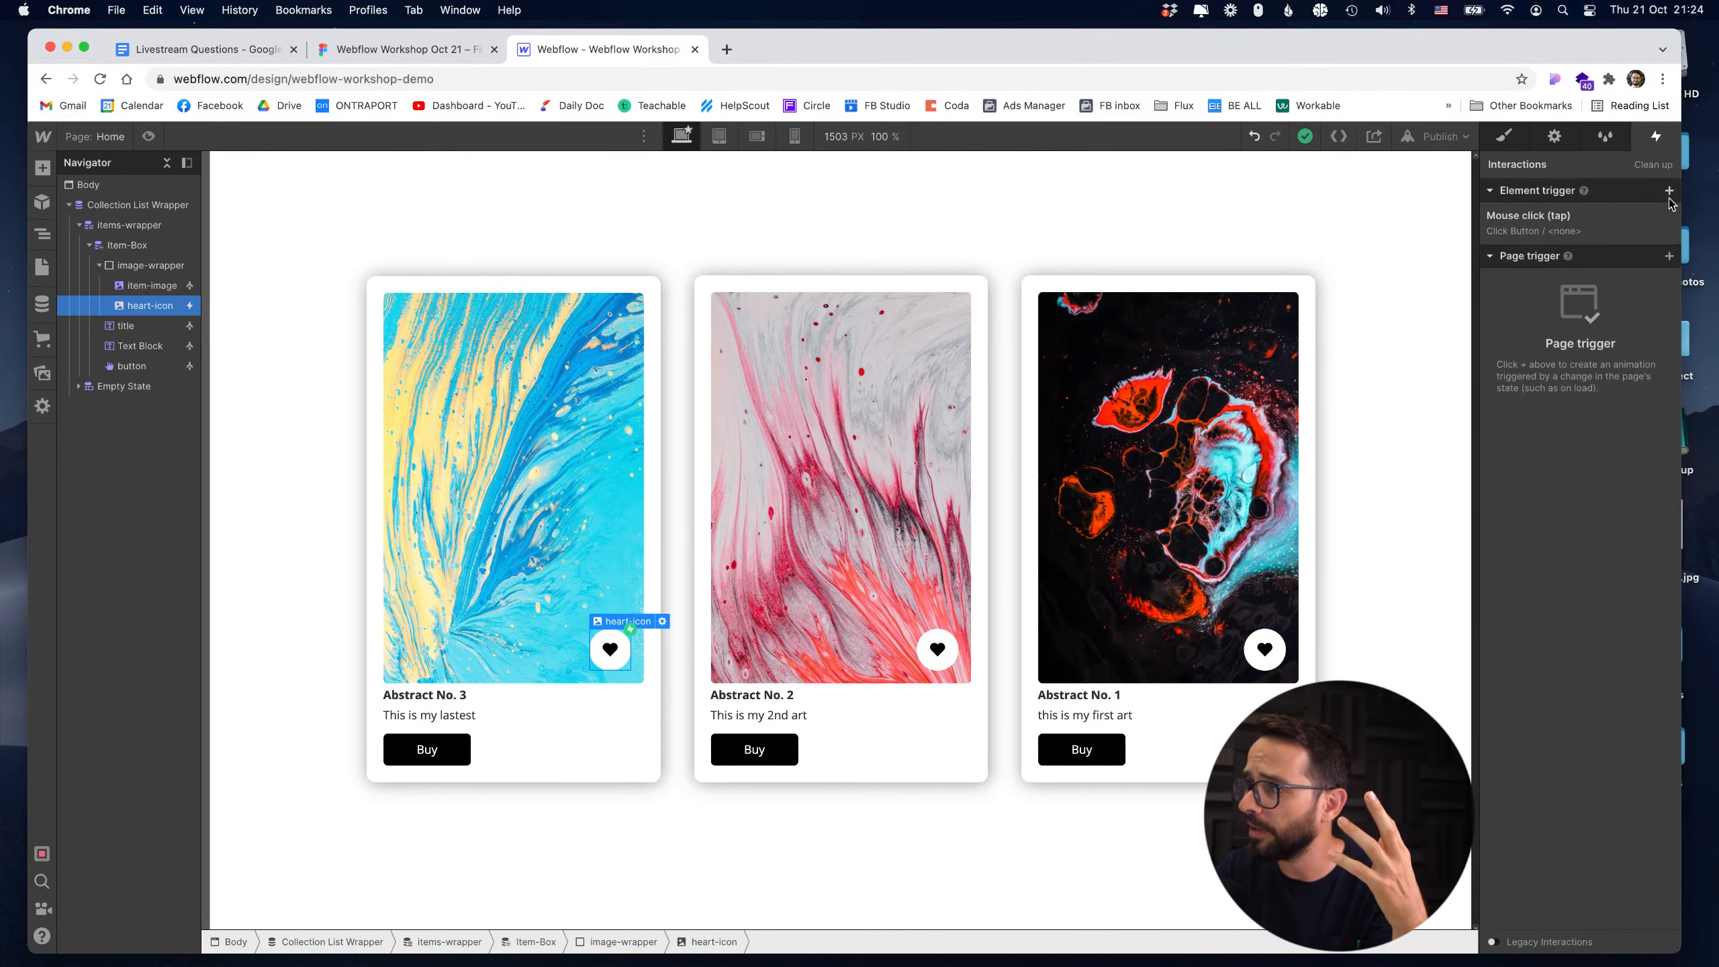
click(1668, 256)
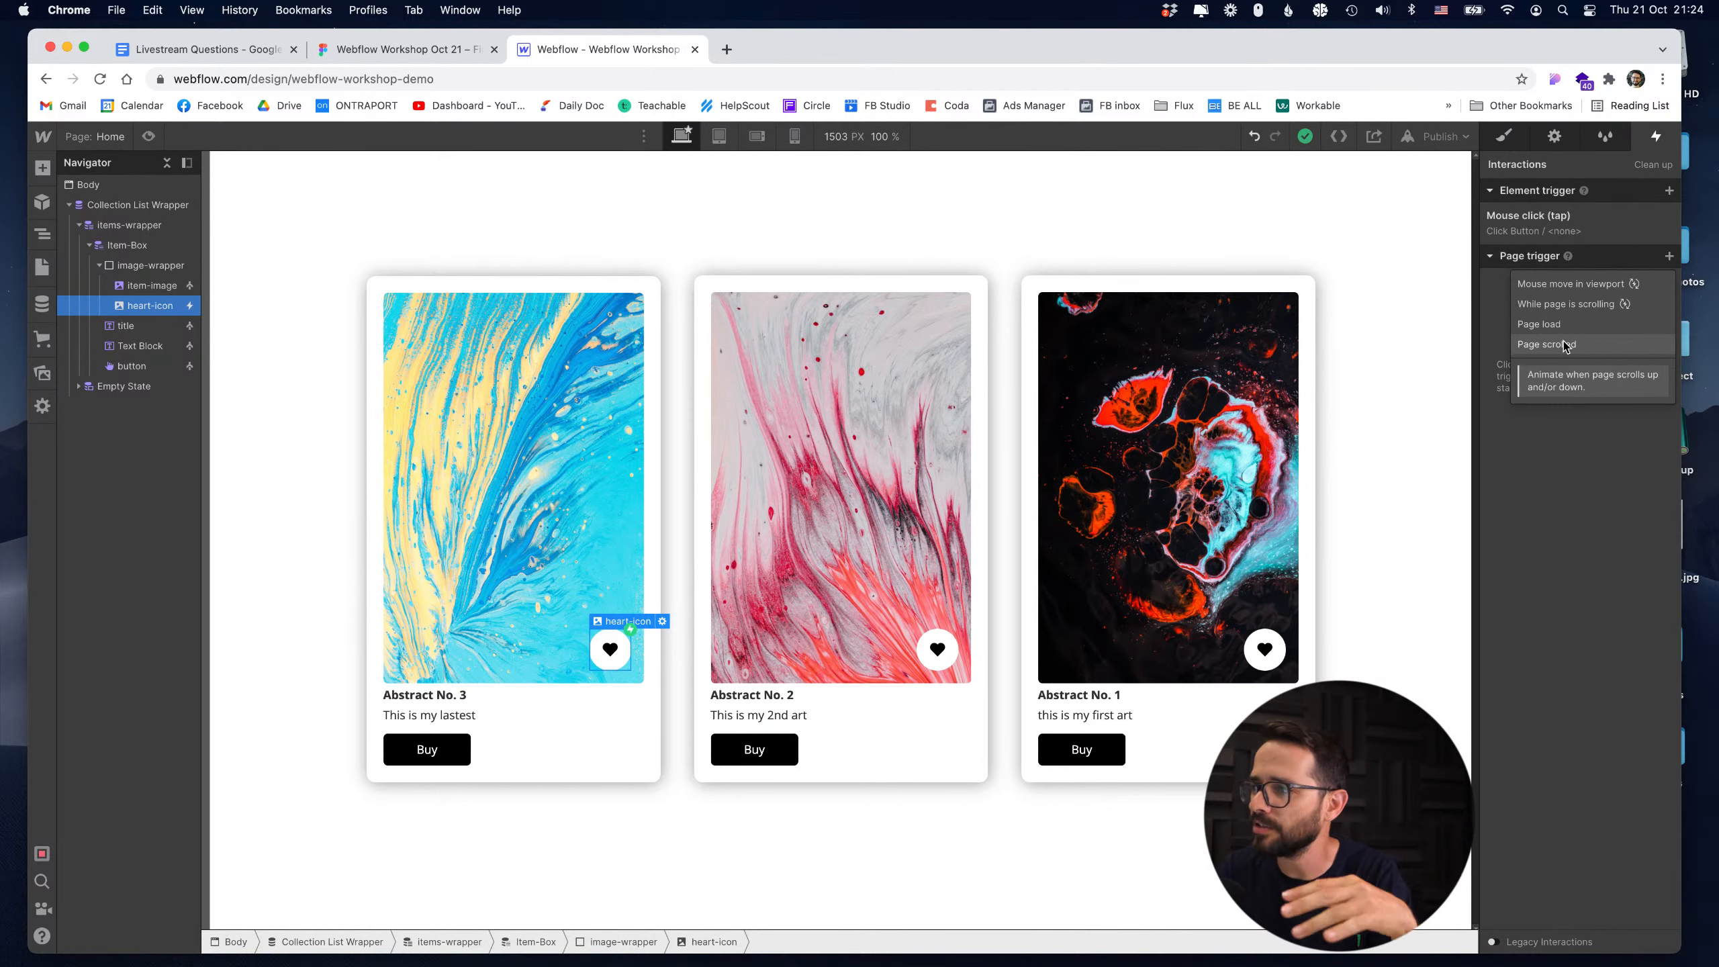
click(1558, 491)
click(1398, 237)
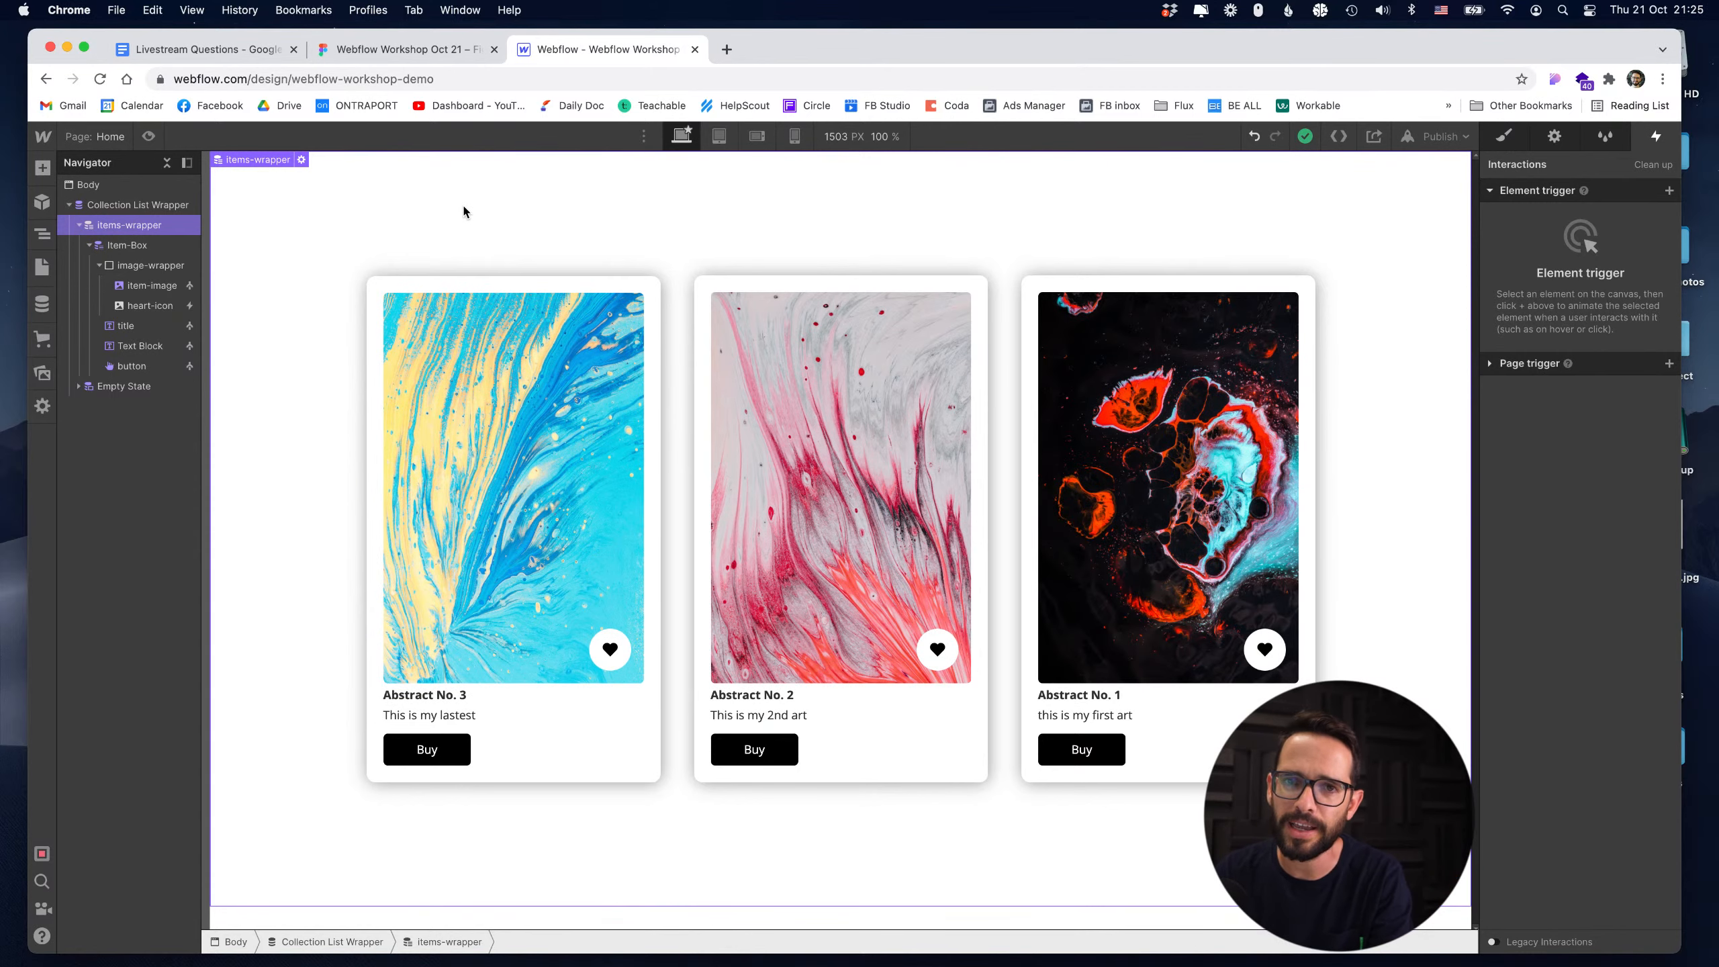
Search Google for "lottie files" in a new browser tab and open the LottieFiles website.
click(726, 51)
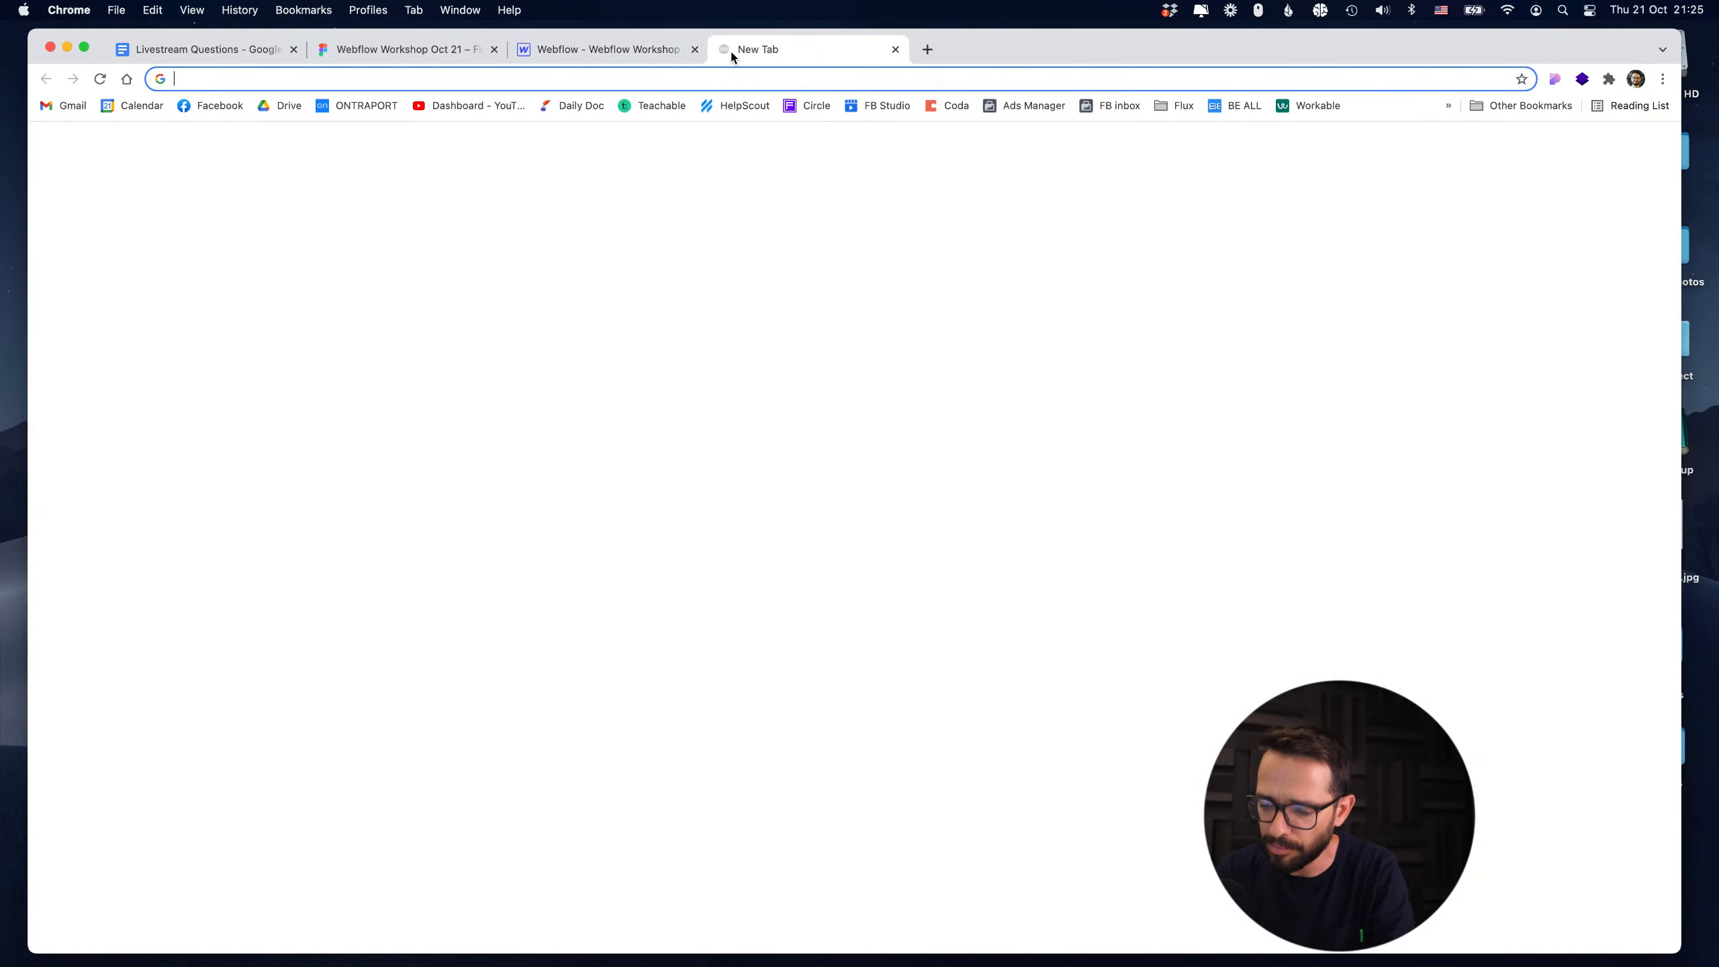
text(lote)
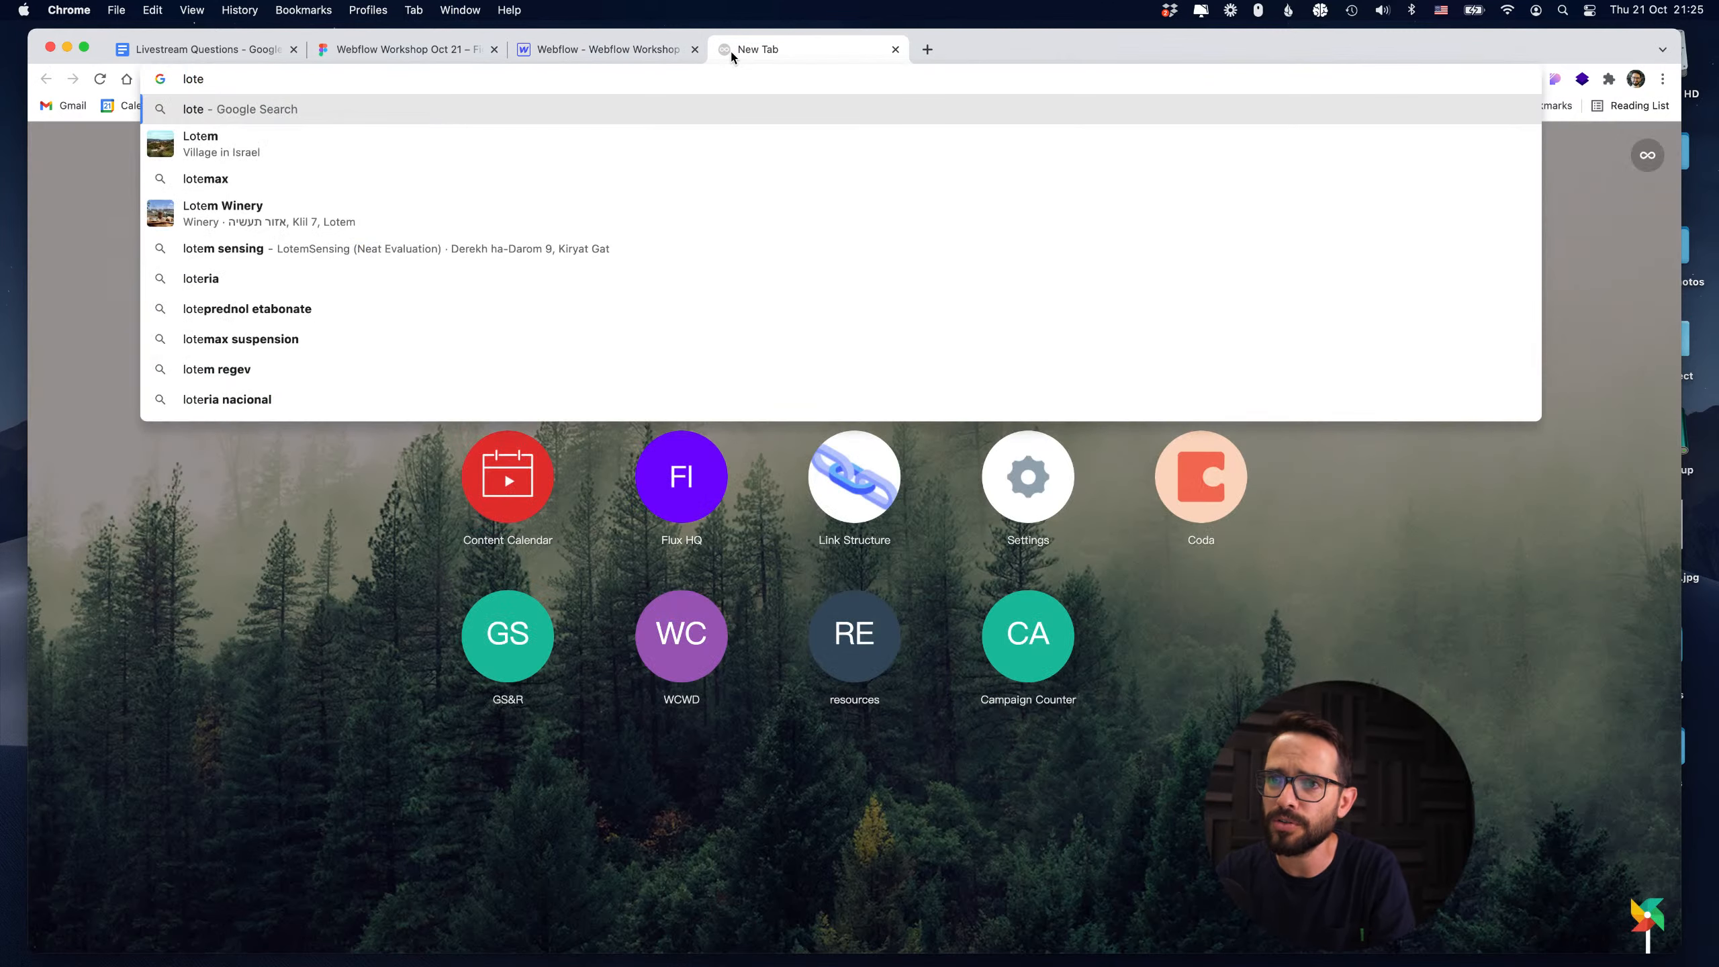
key(BackSpace)
text(t)
key(Down)
key(Return)
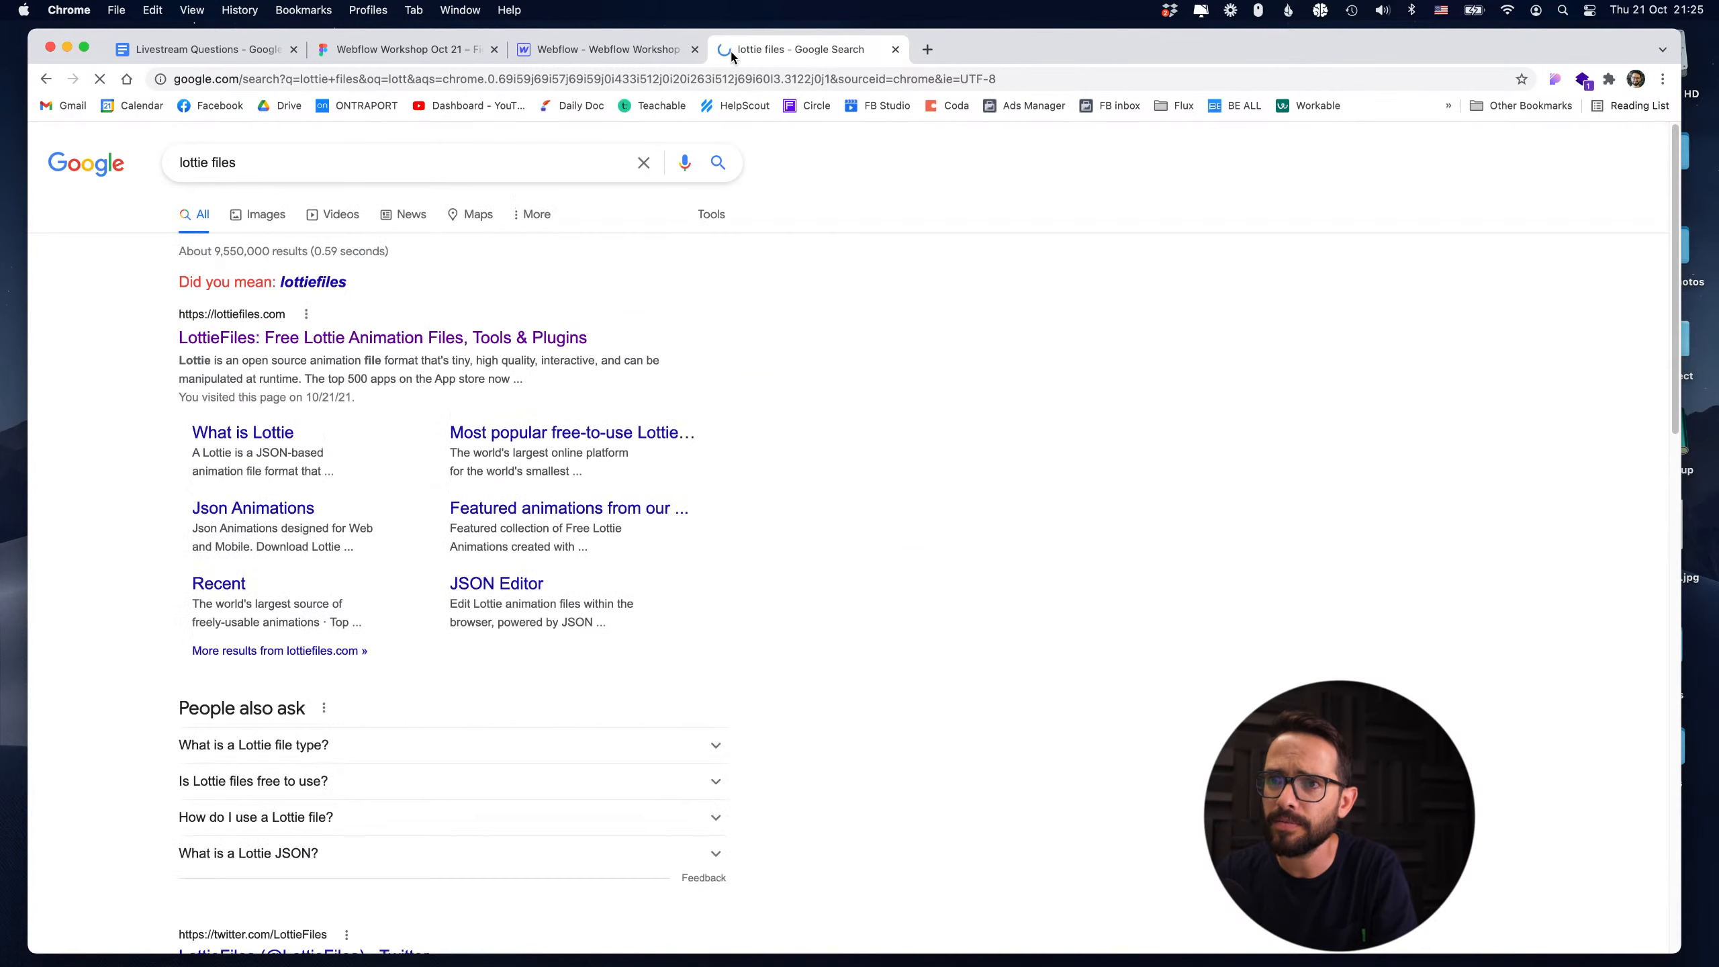
click(264, 339)
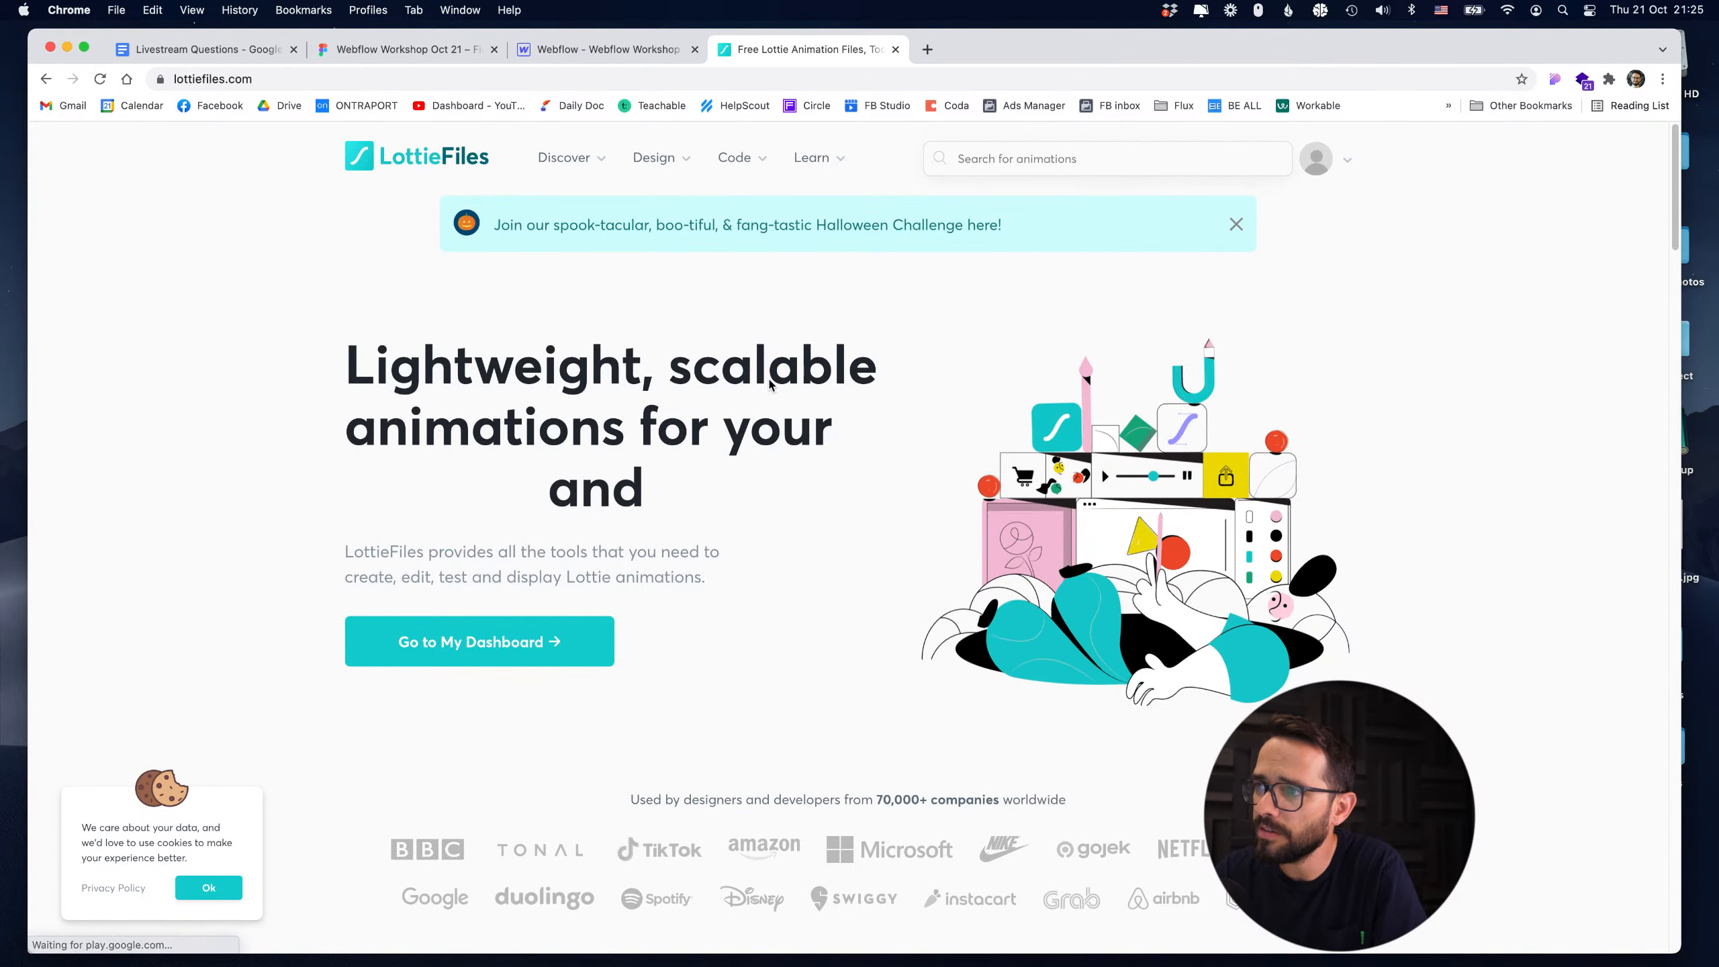
Search LottieFiles for "heart", browse the animations found, and return to the Webflow project.
scroll(722, 476, down, 10)
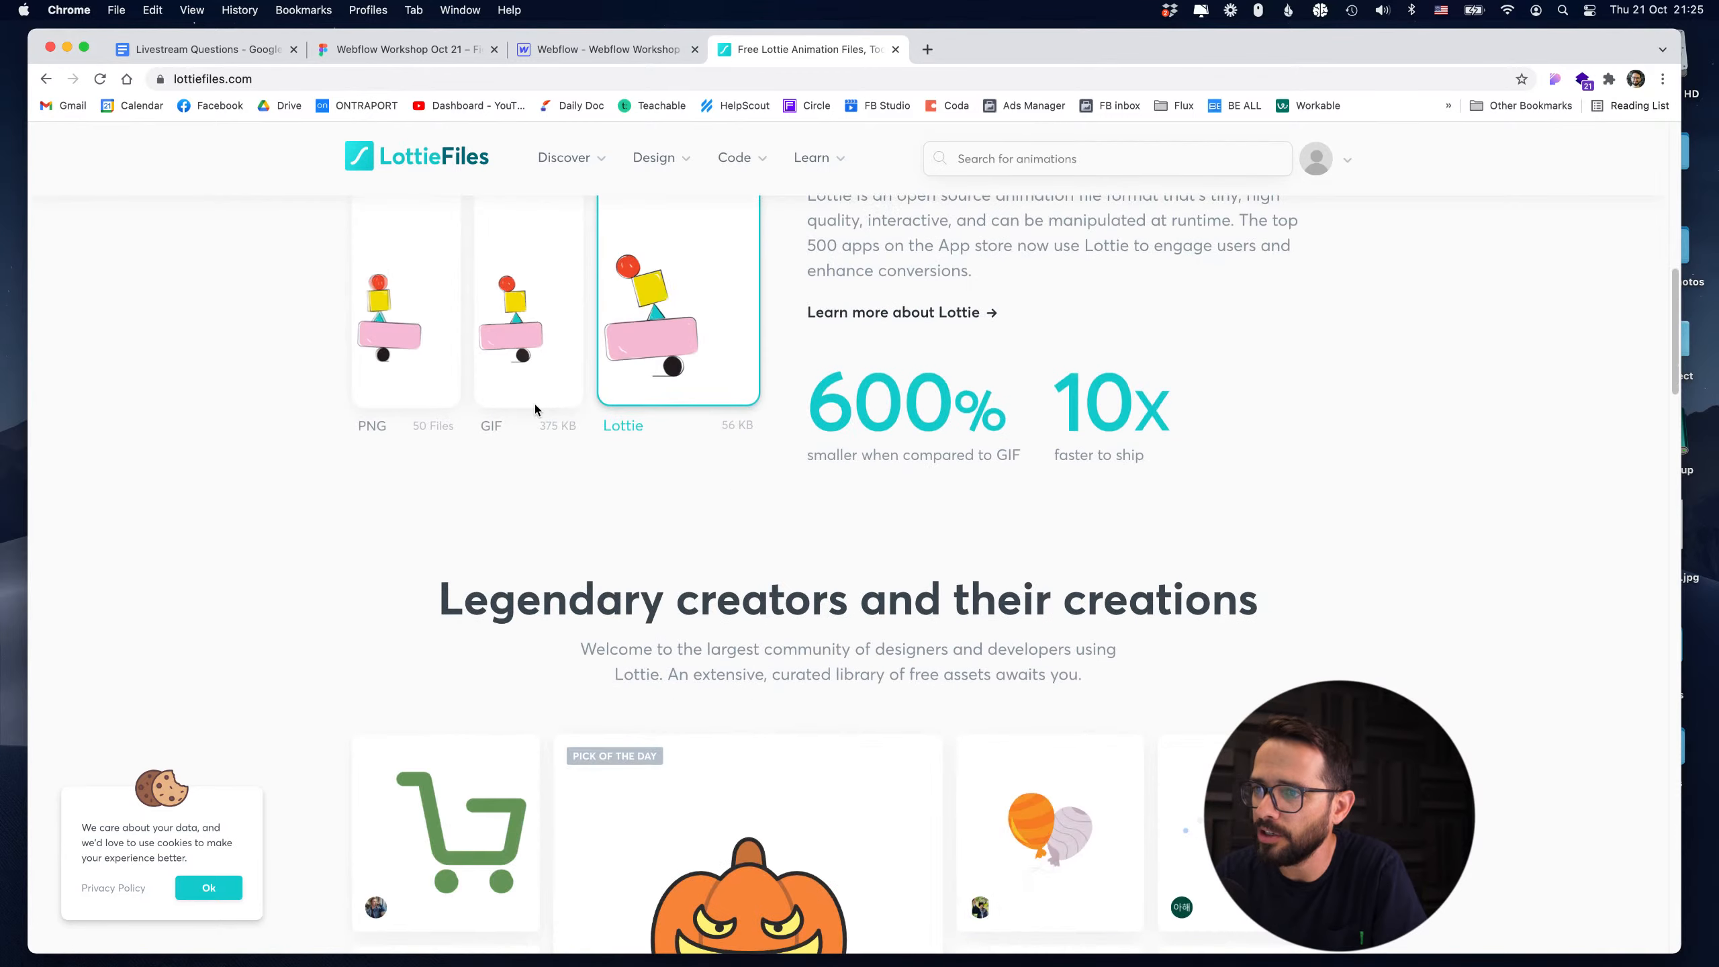
scroll(656, 412, up, 10)
click(1014, 157)
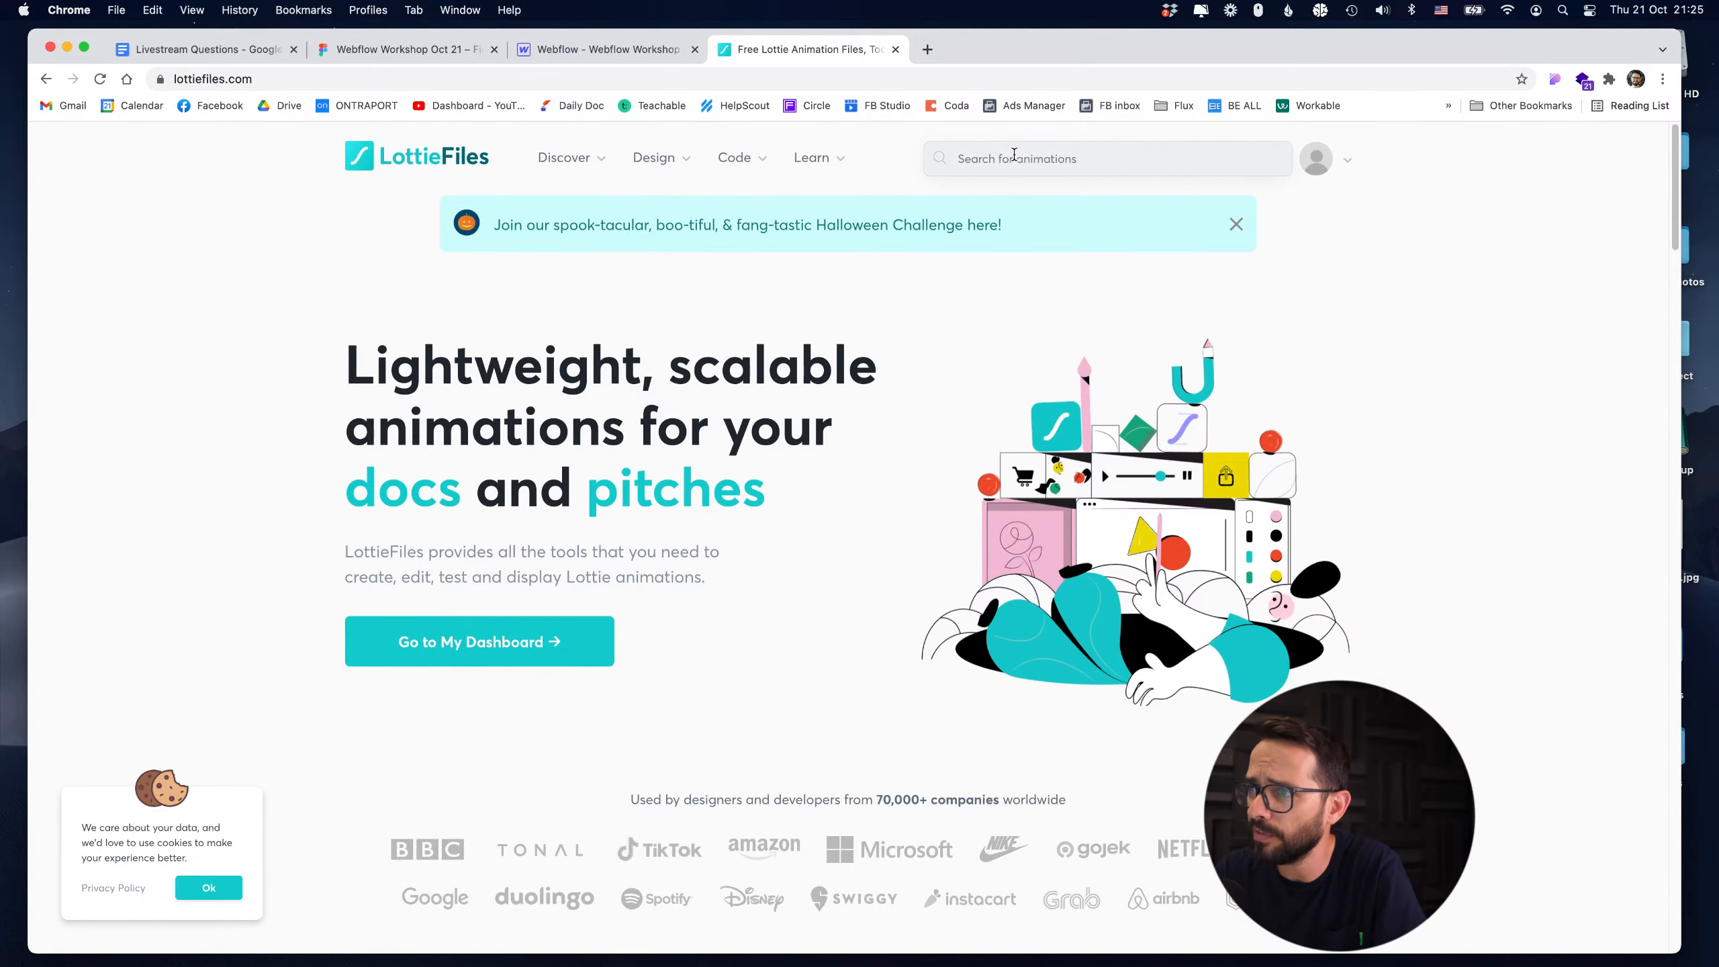
text(heart)
key(Return)
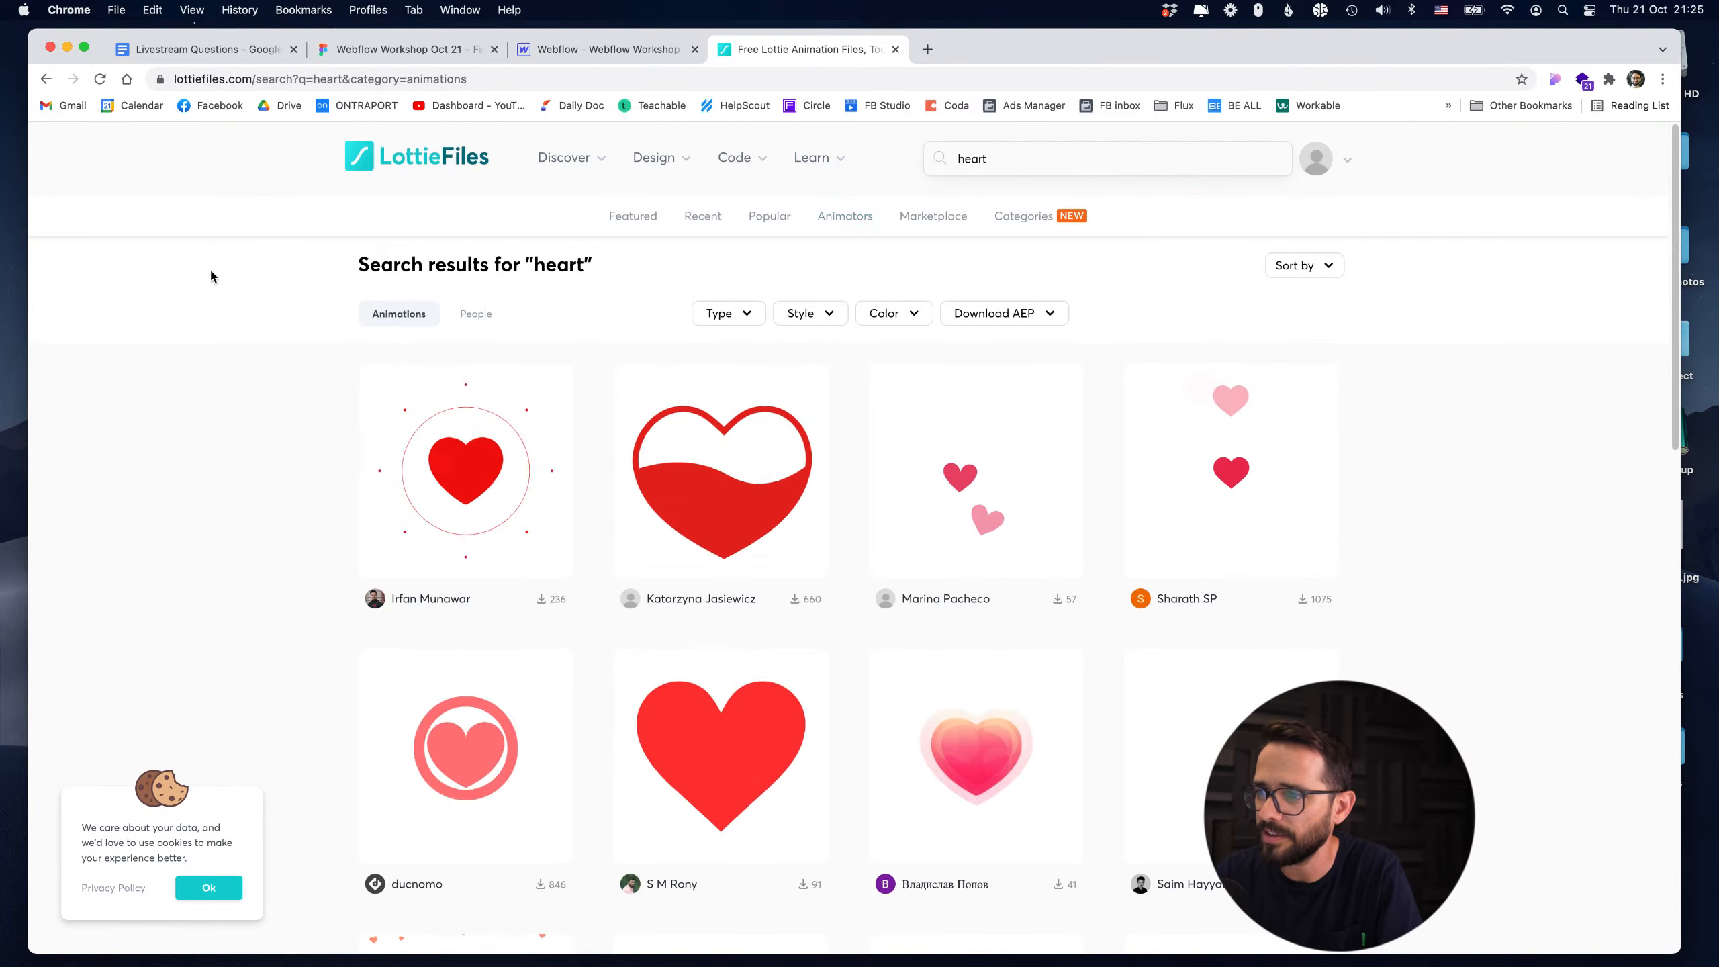
scroll(210, 271, down, 3)
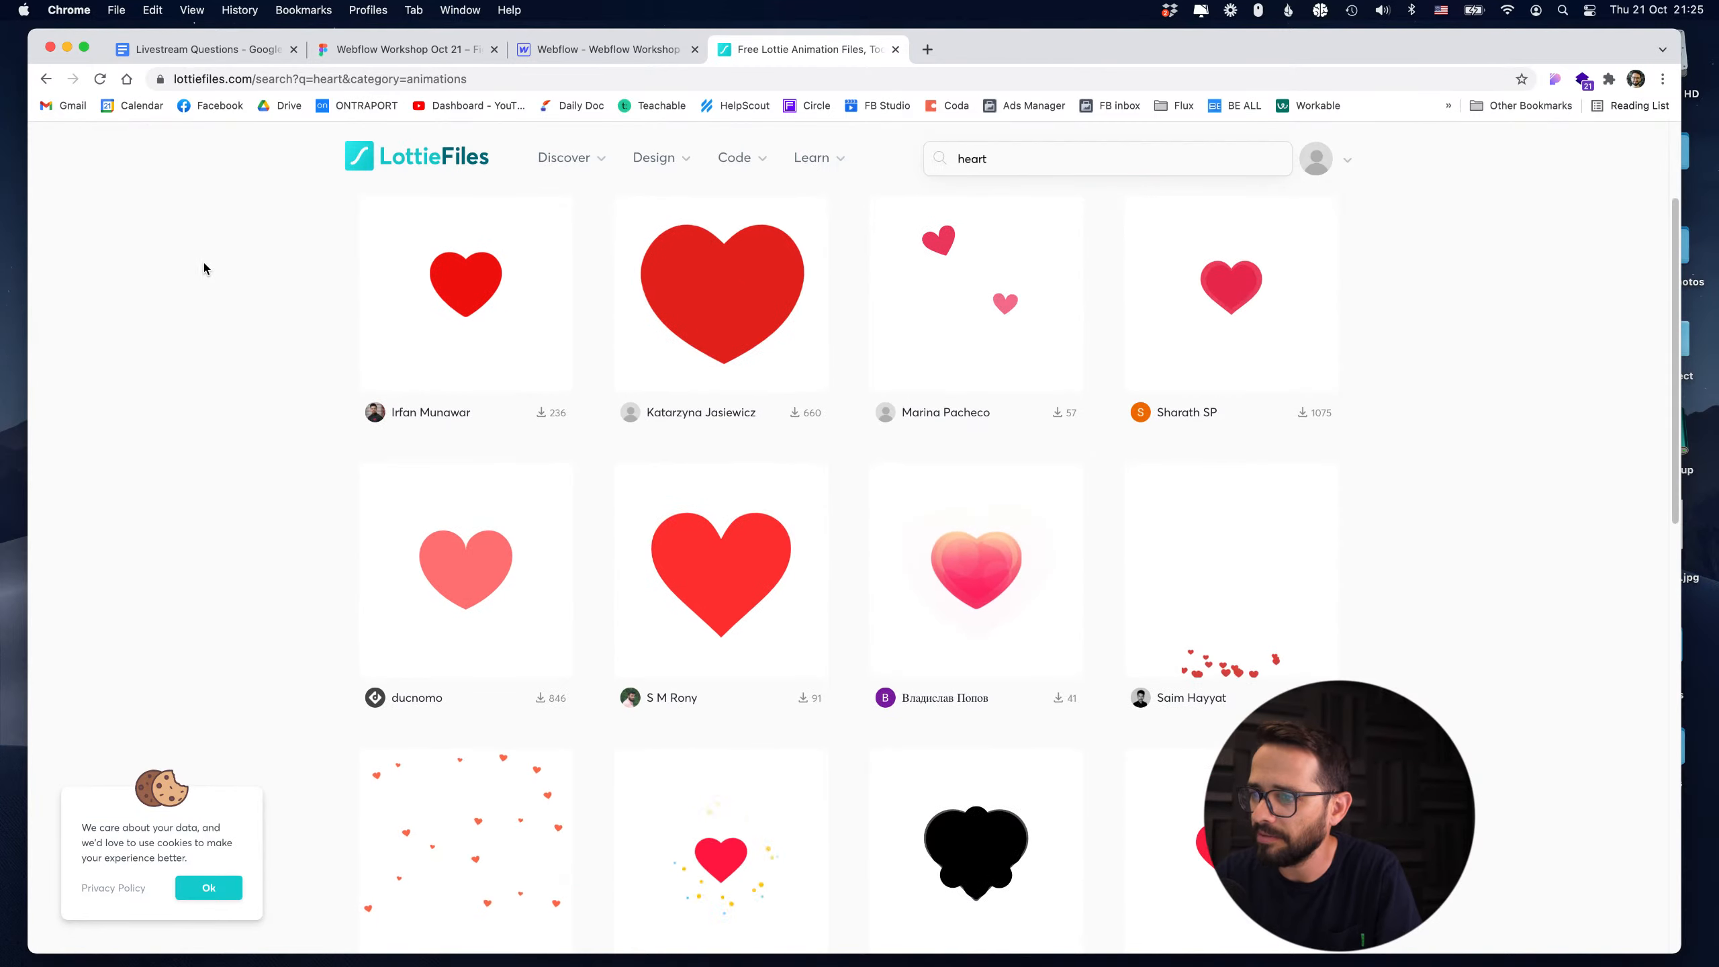
scroll(233, 352, down, 3)
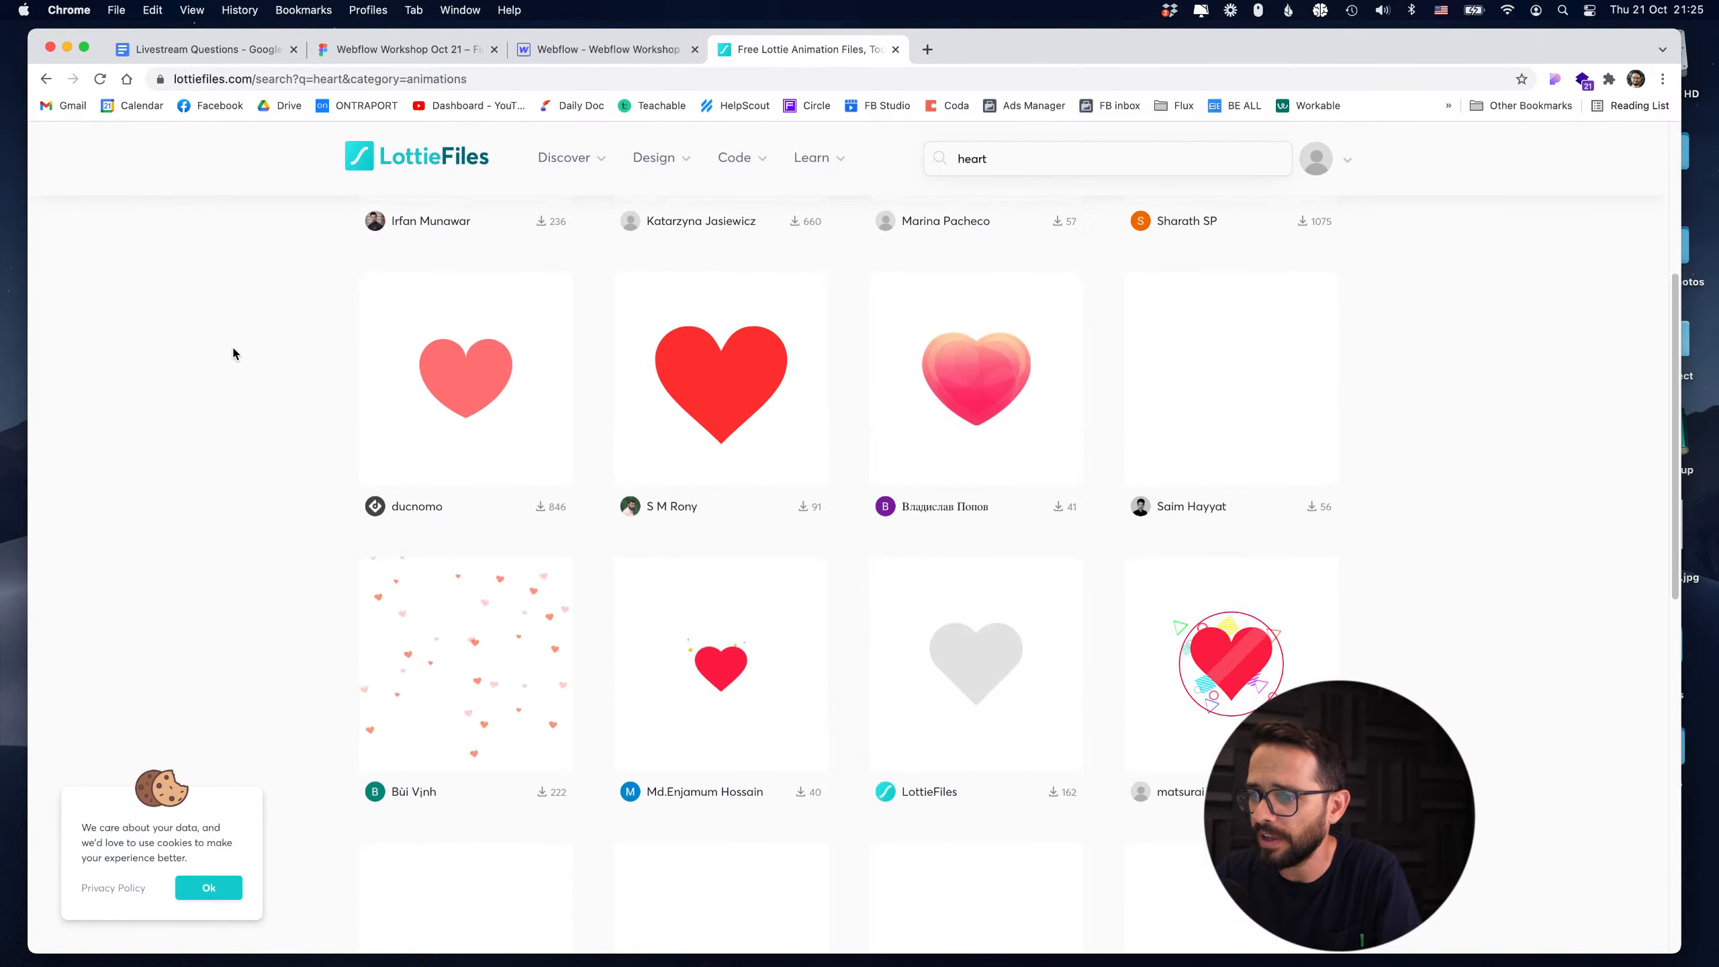
scroll(231, 344, up, 5)
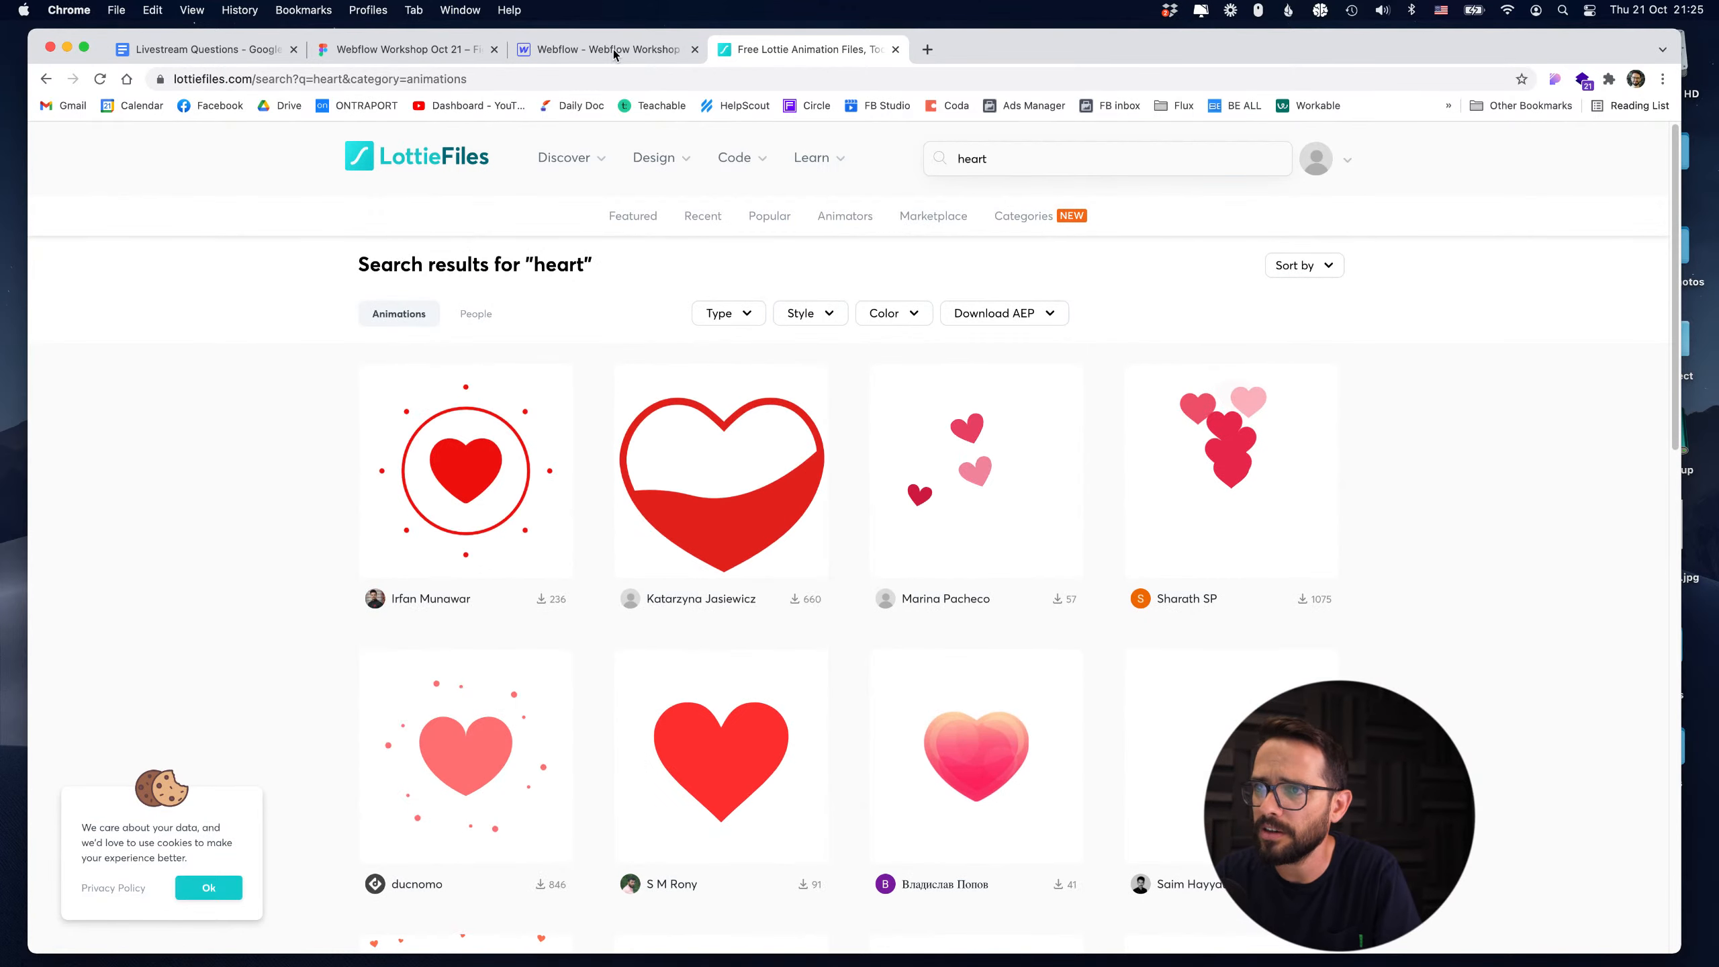
key(super+w)
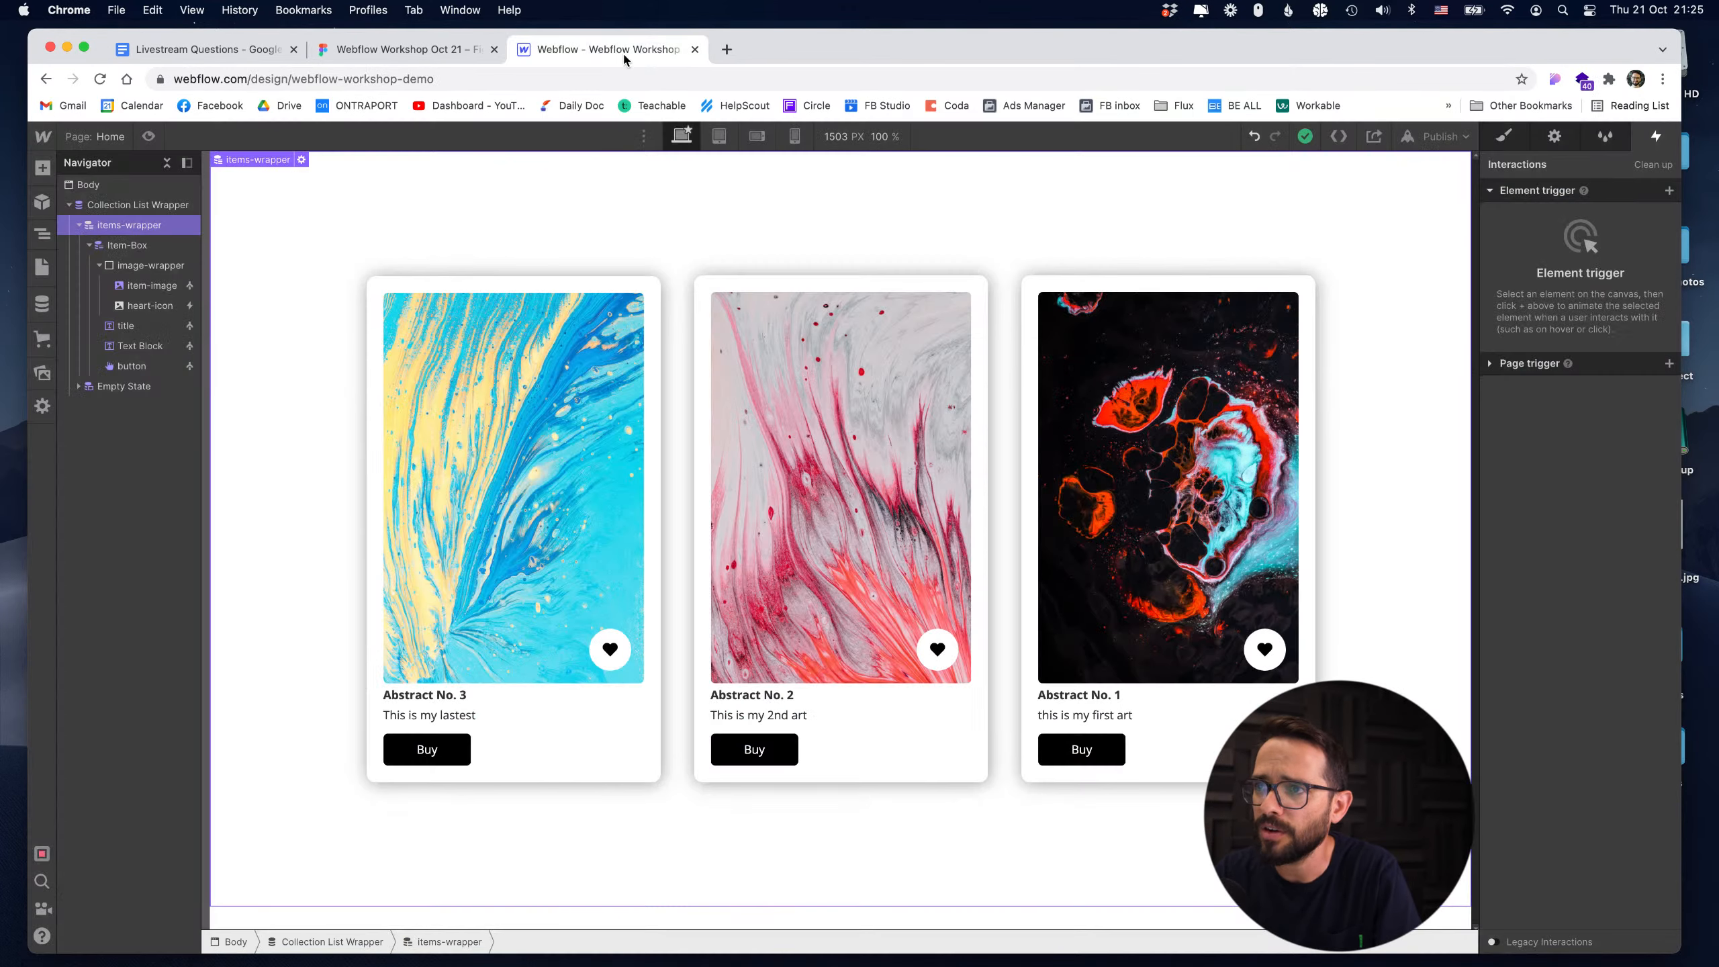
Place the heart Lottie asset 8996-heart.json inside image-wrapper, directly after item-image, keeping its default animation settings.
click(41, 374)
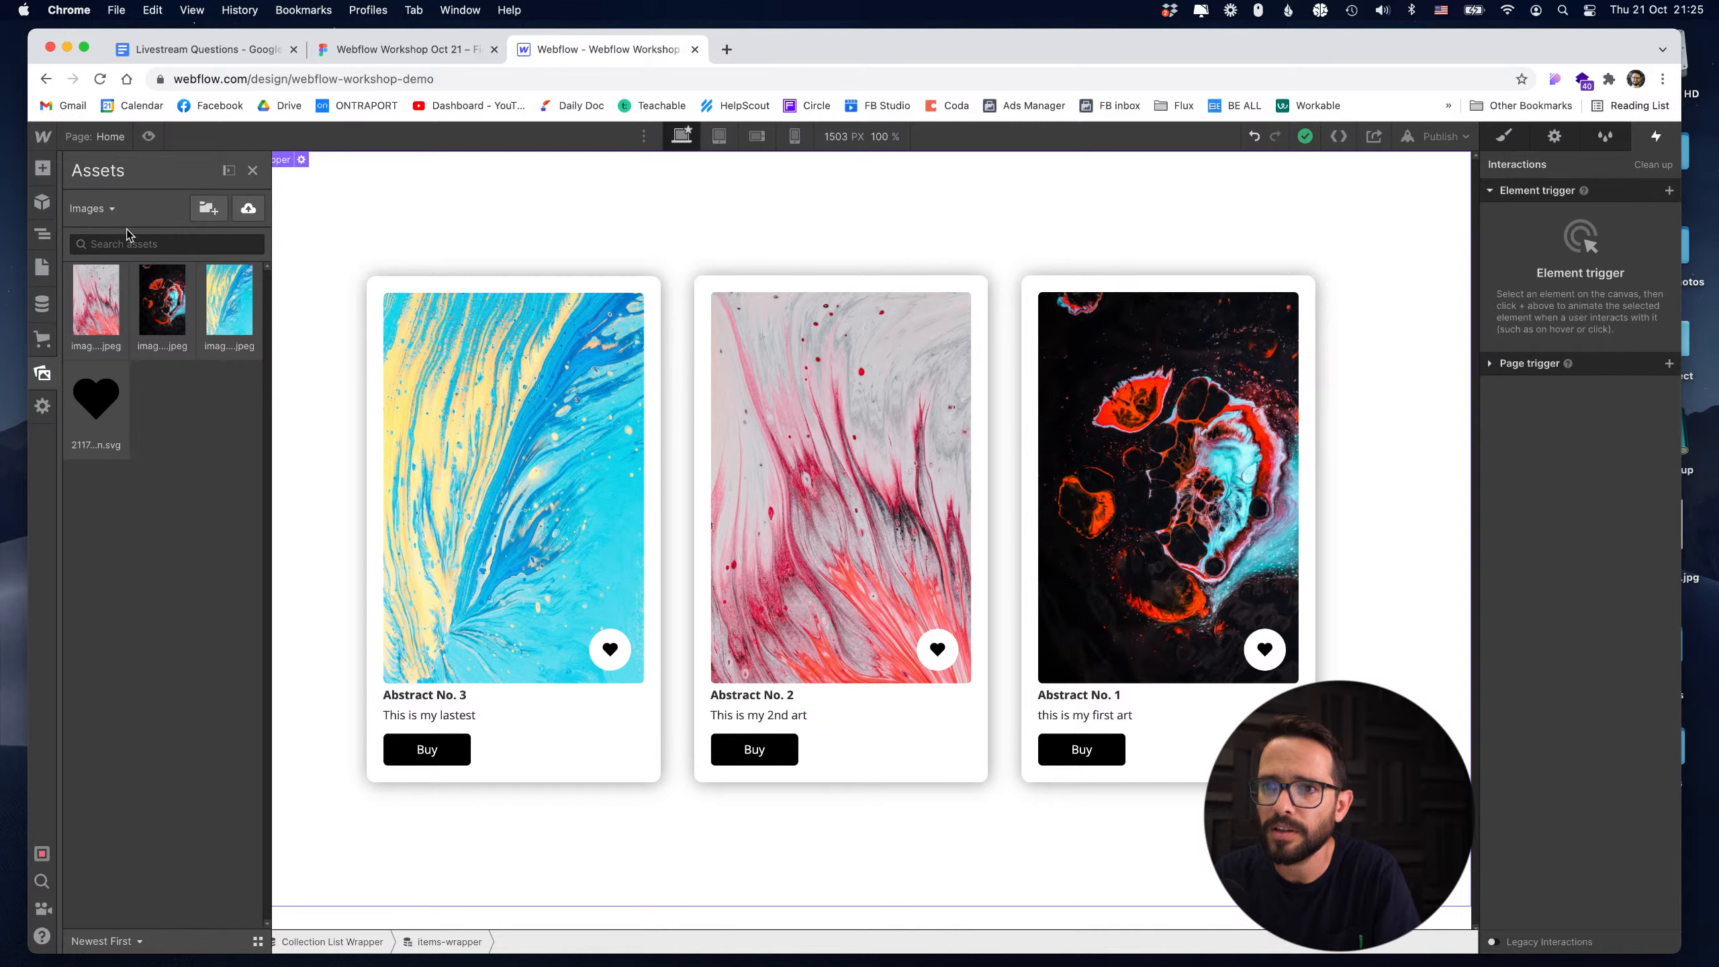
click(102, 208)
click(107, 302)
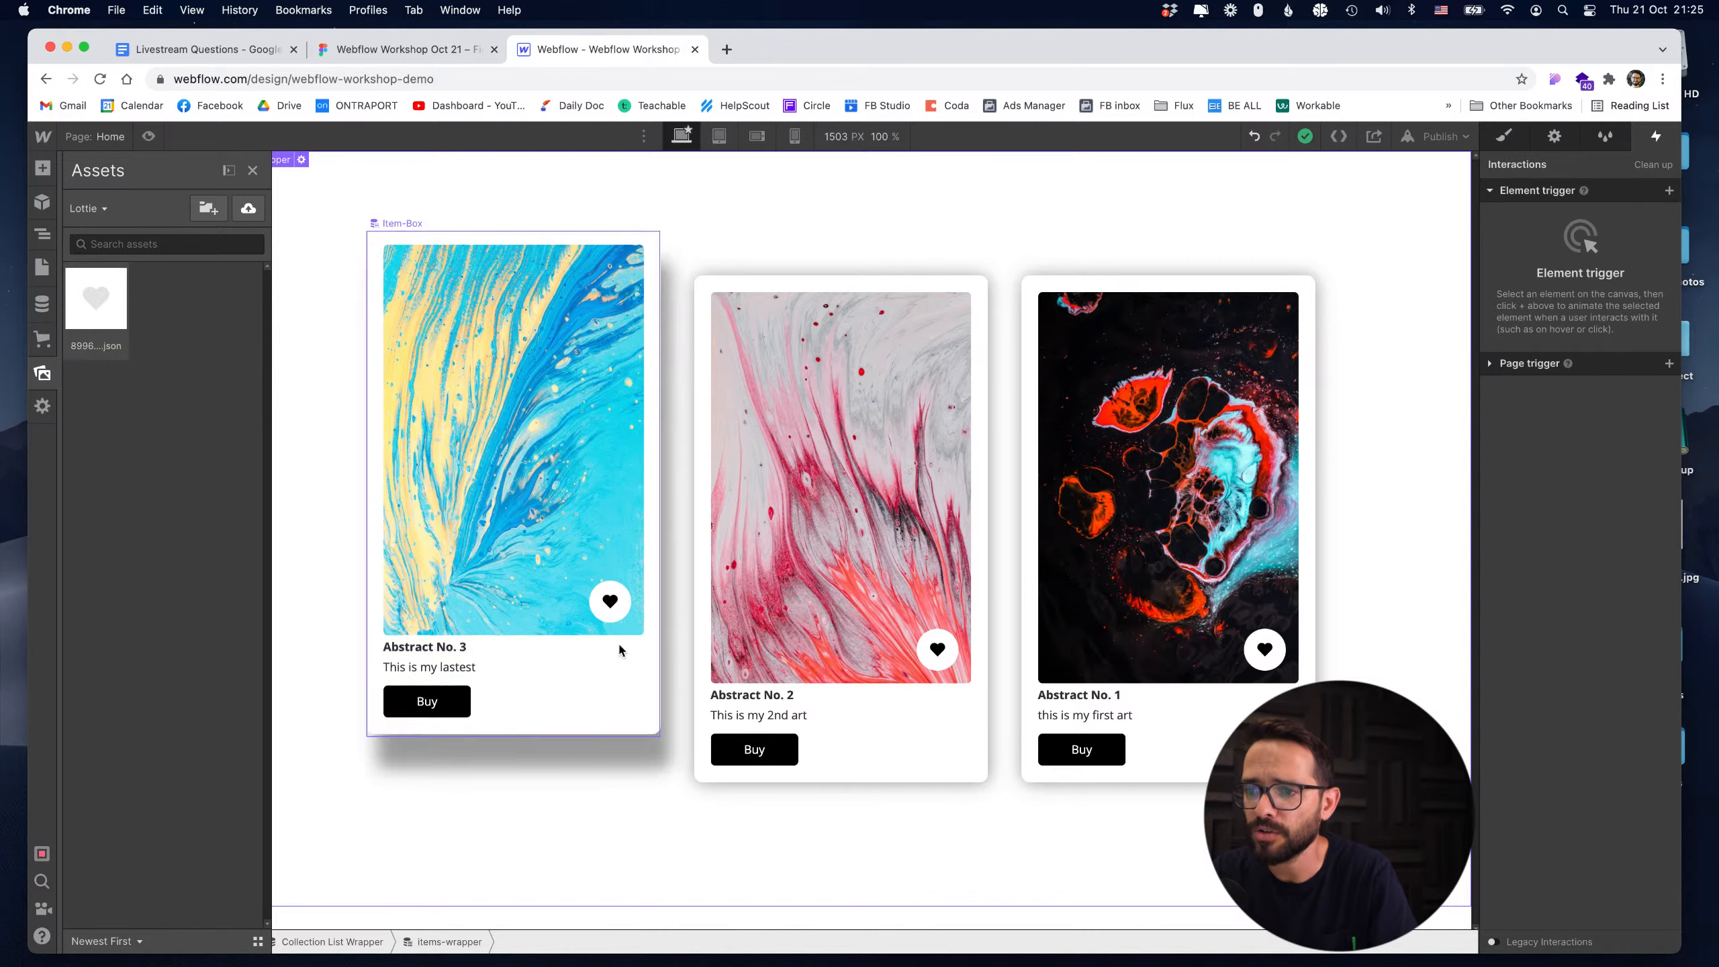
click(602, 611)
click(42, 233)
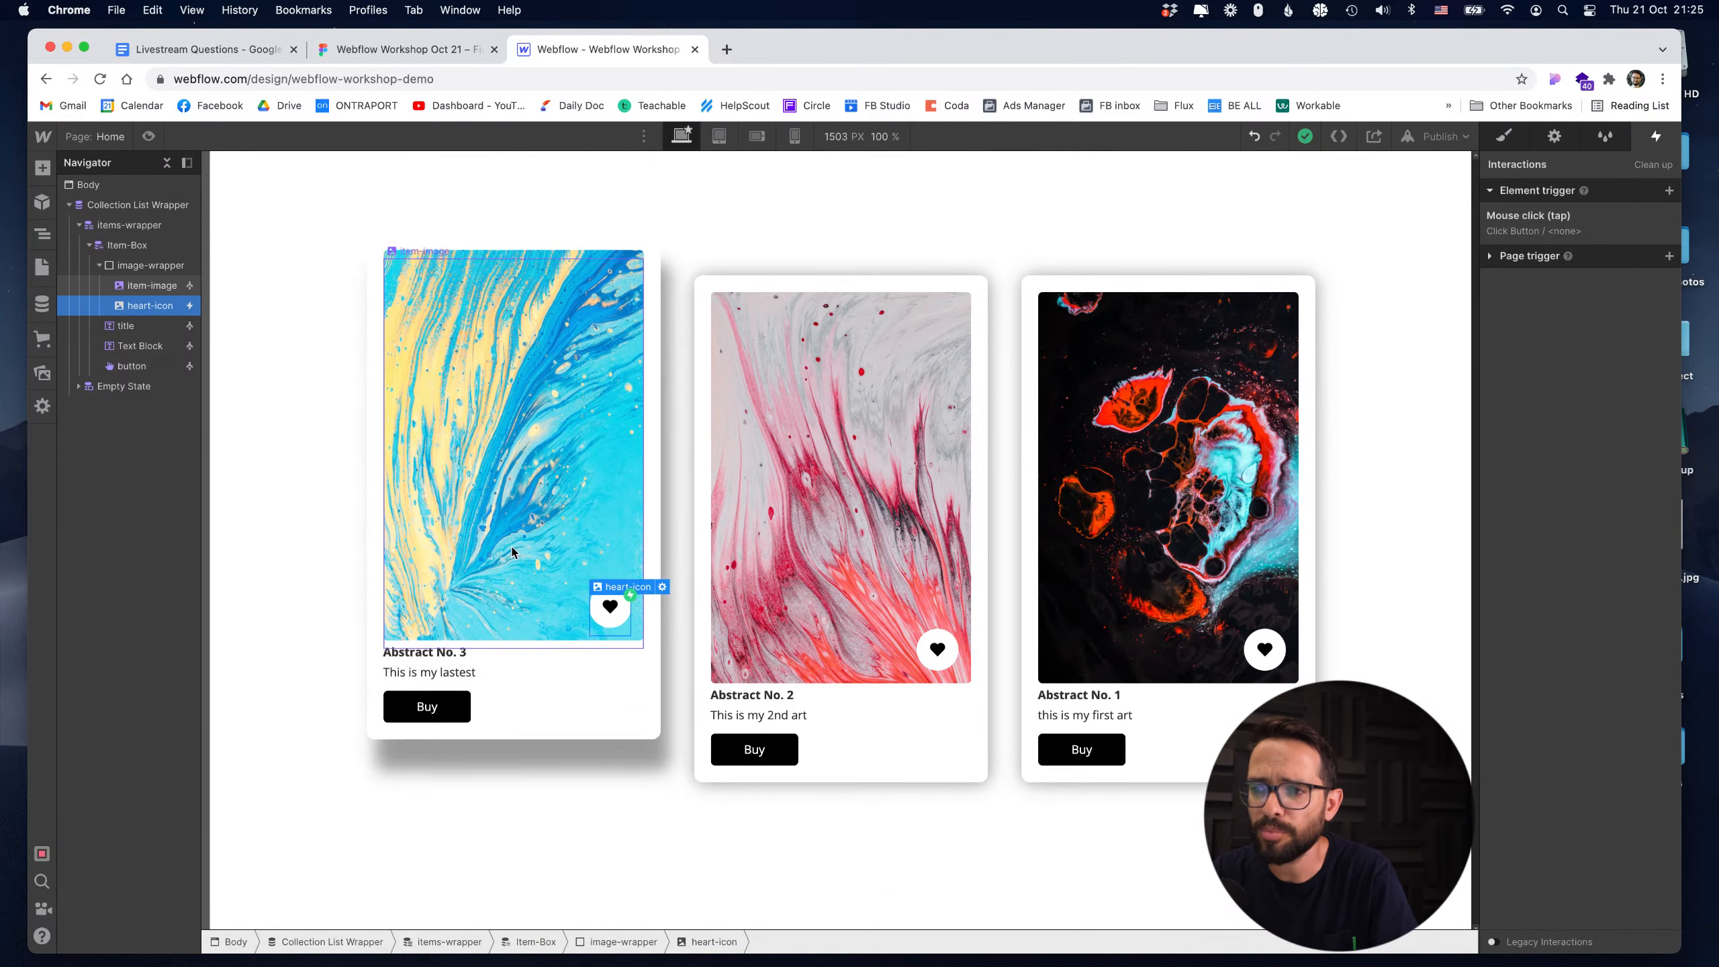
click(460, 380)
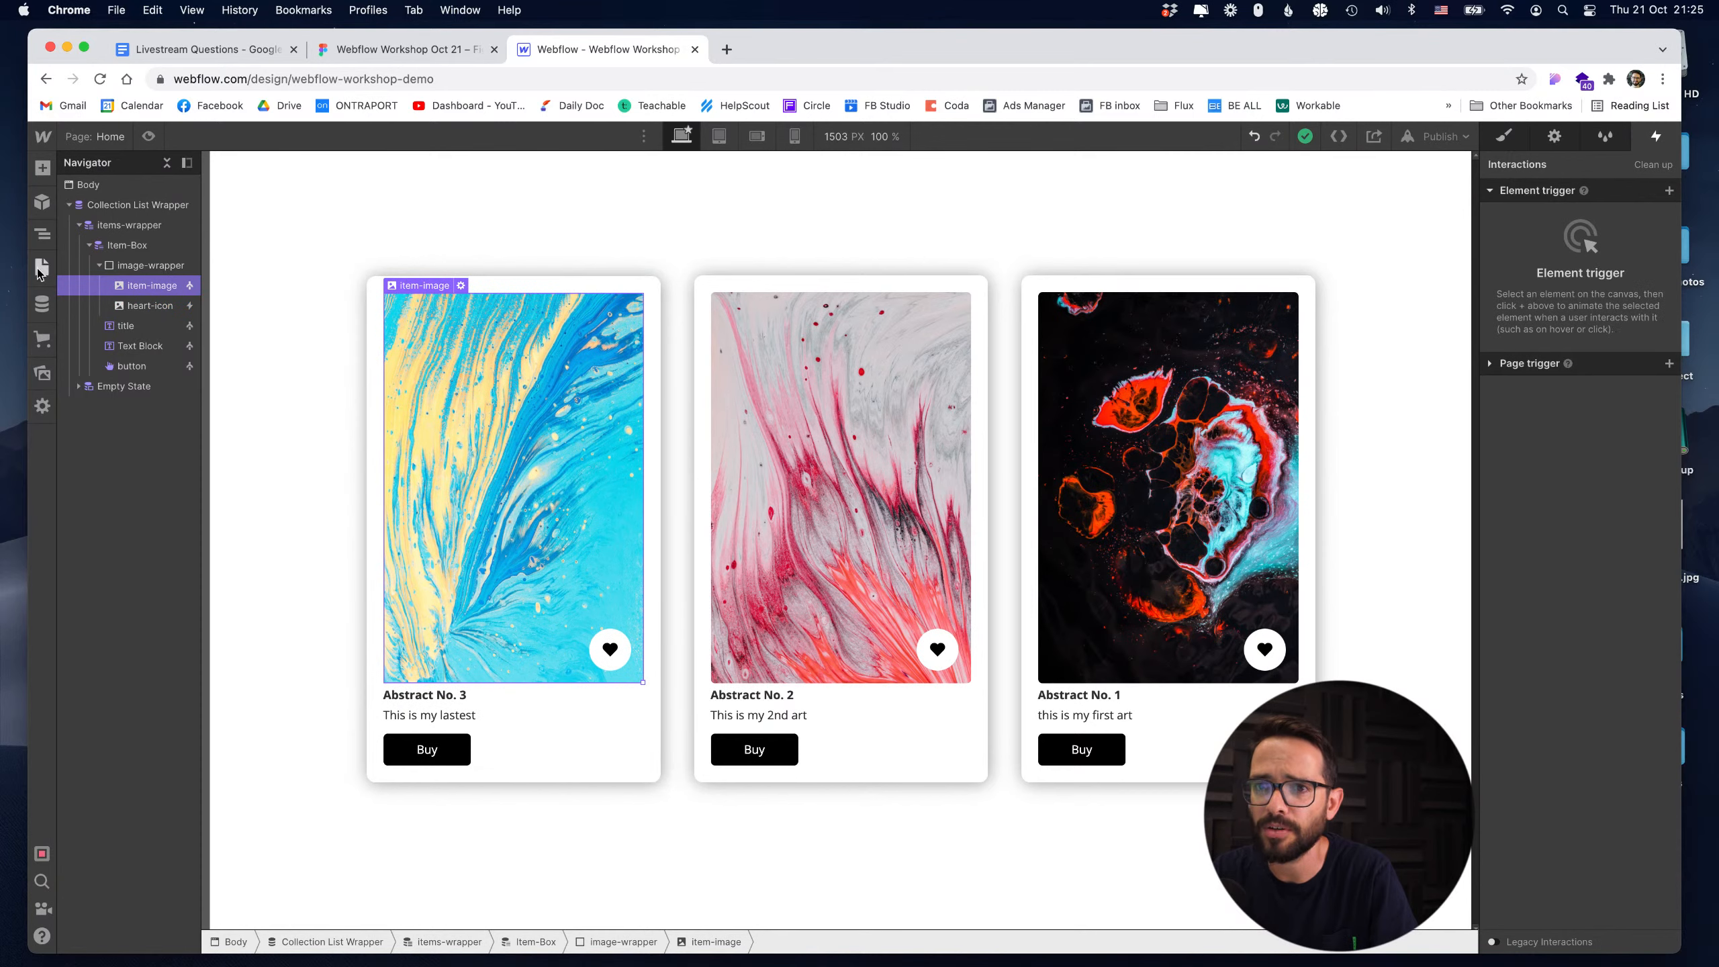
click(42, 372)
drag(91, 303, 561, 556)
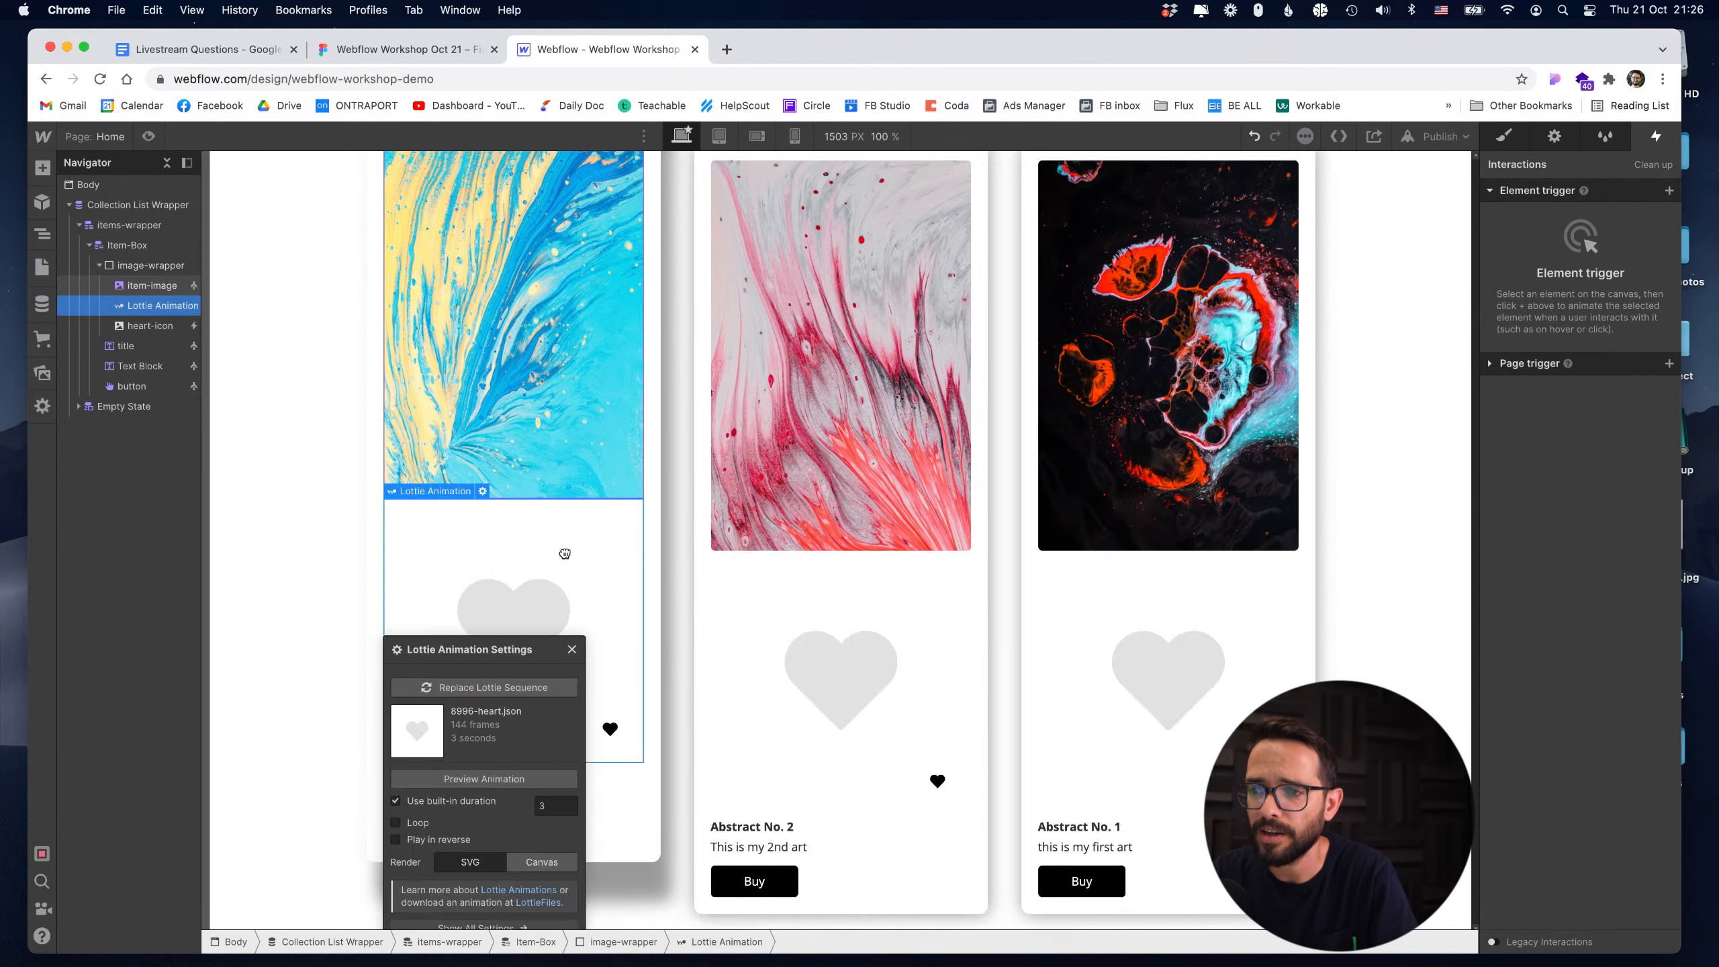
click(572, 200)
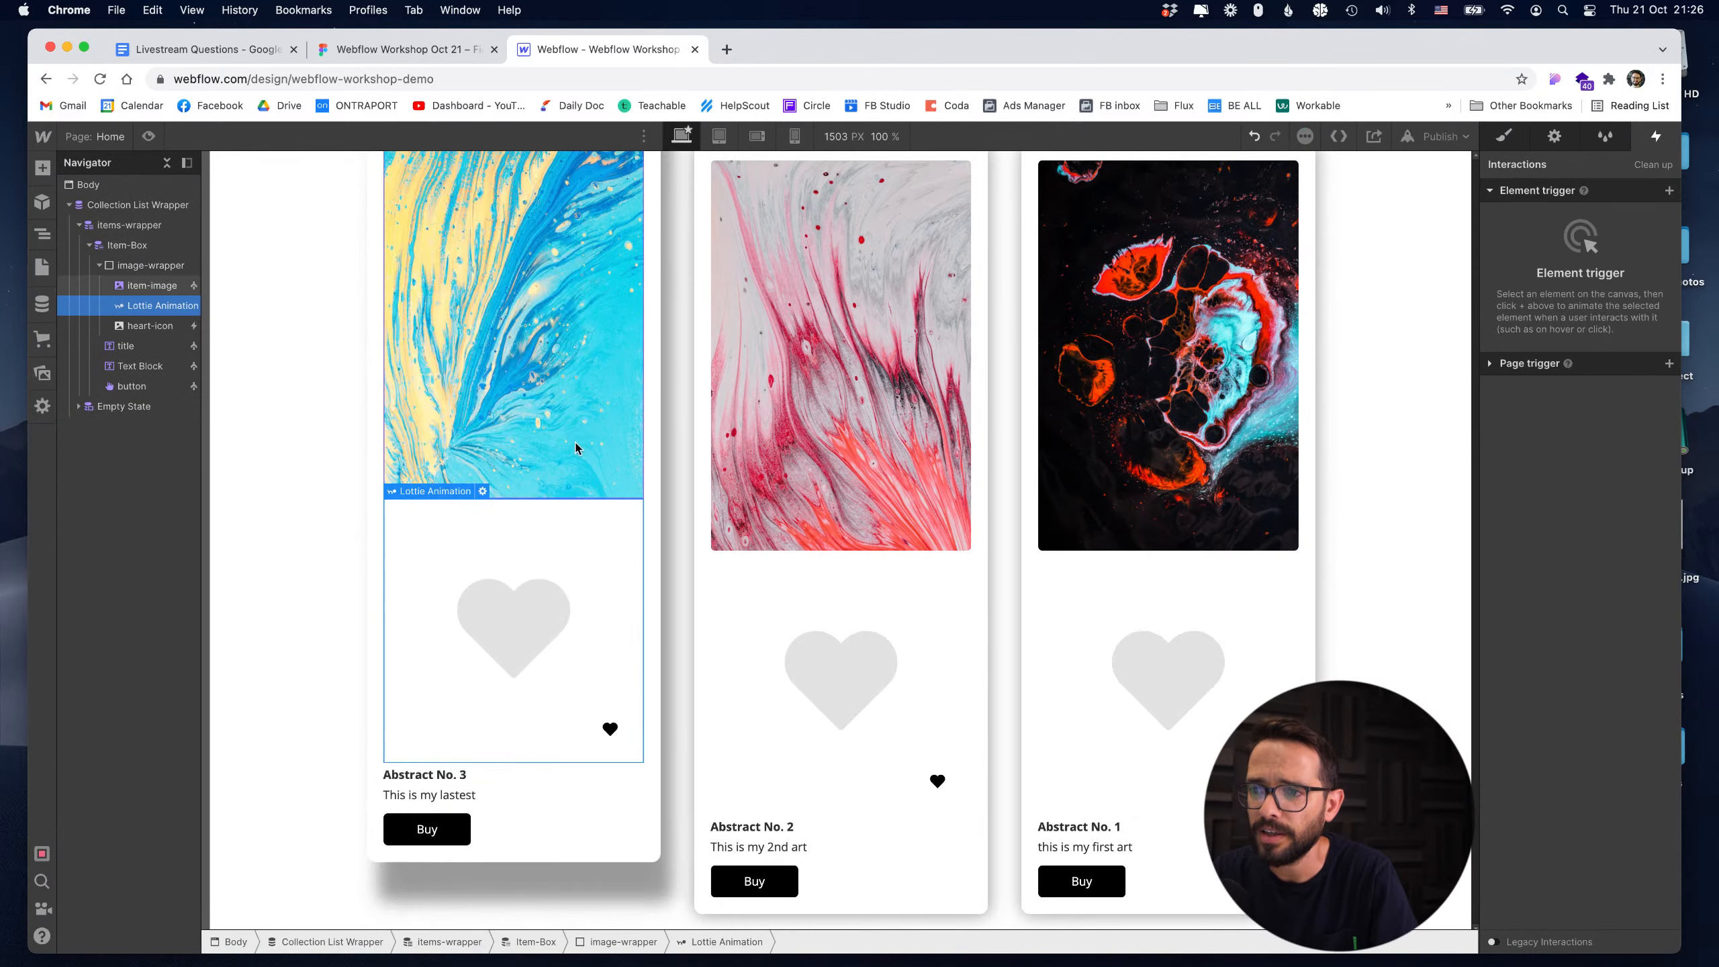
Delete the old heart-icon image and apply the existing heart-icon class to the Lottie animation.
click(609, 735)
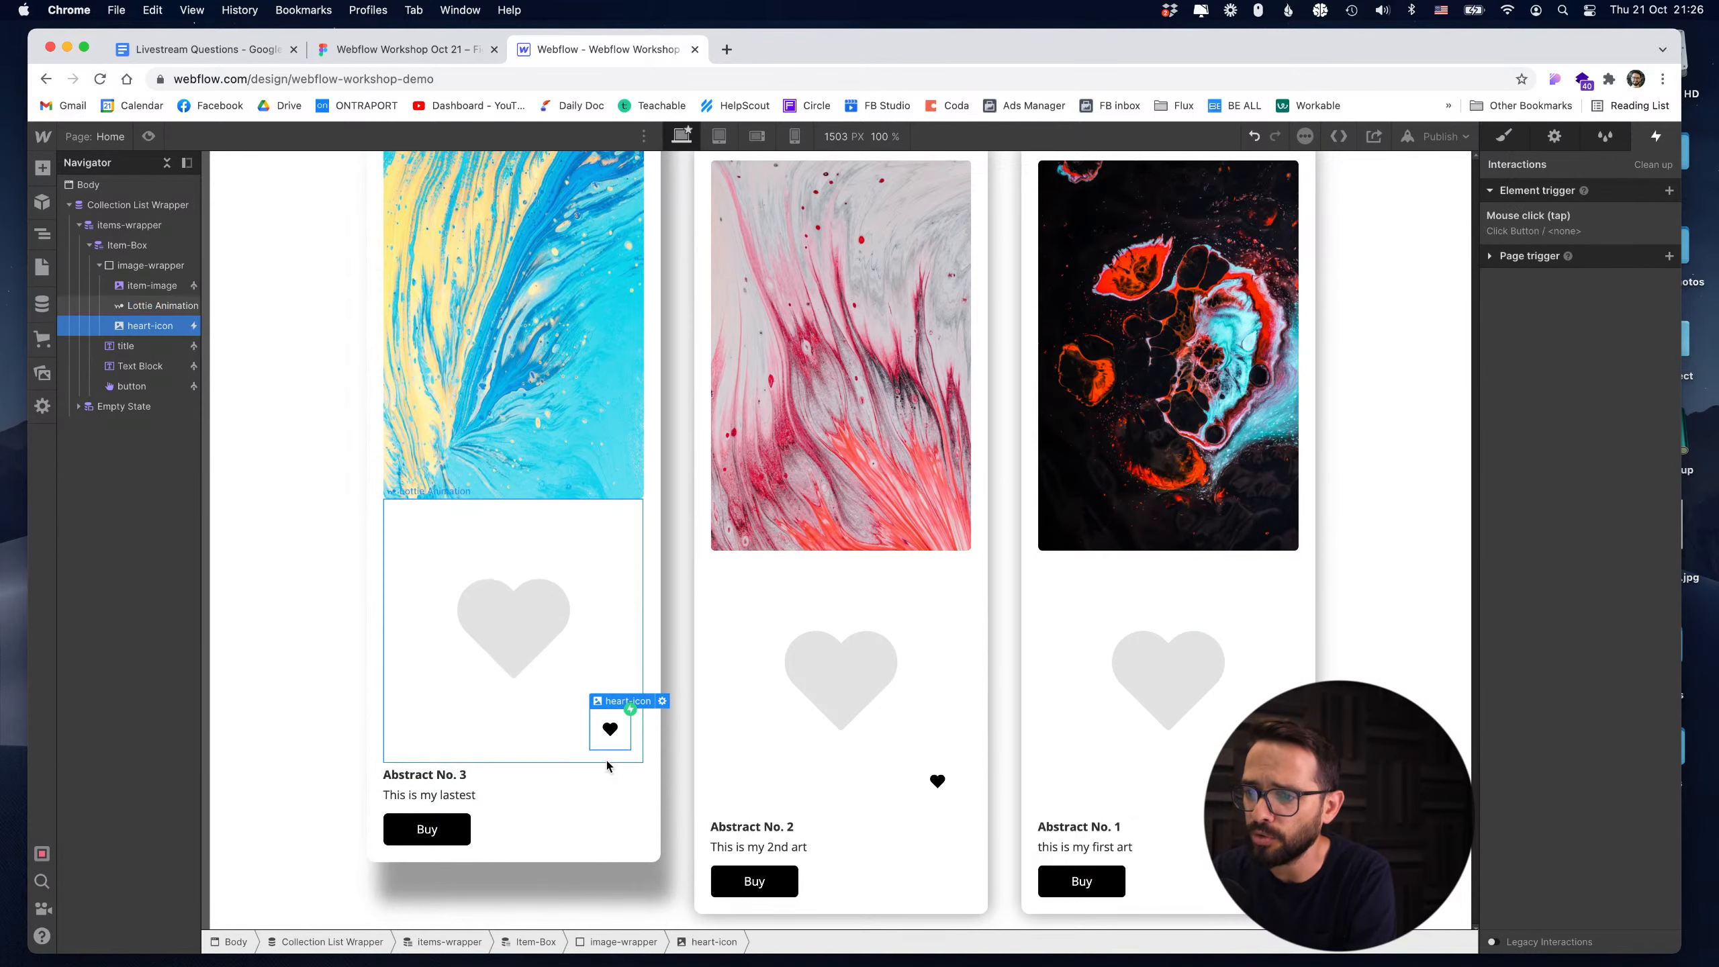
key(Delete)
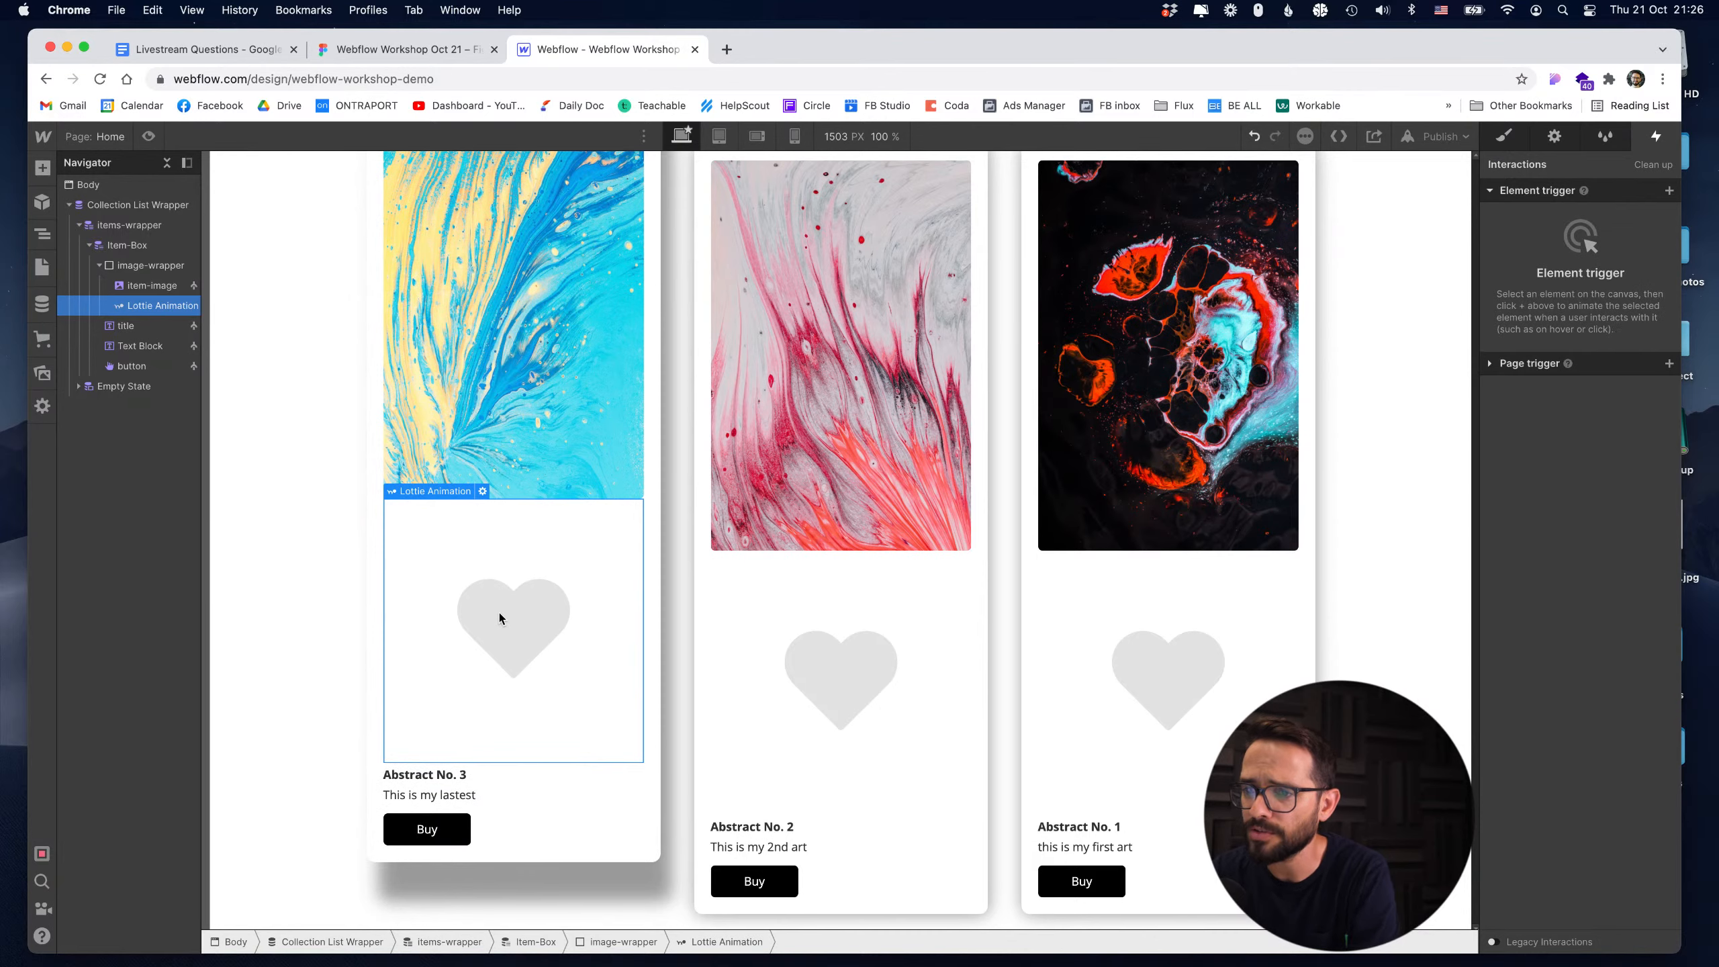
click(1505, 136)
click(1576, 220)
text(heart)
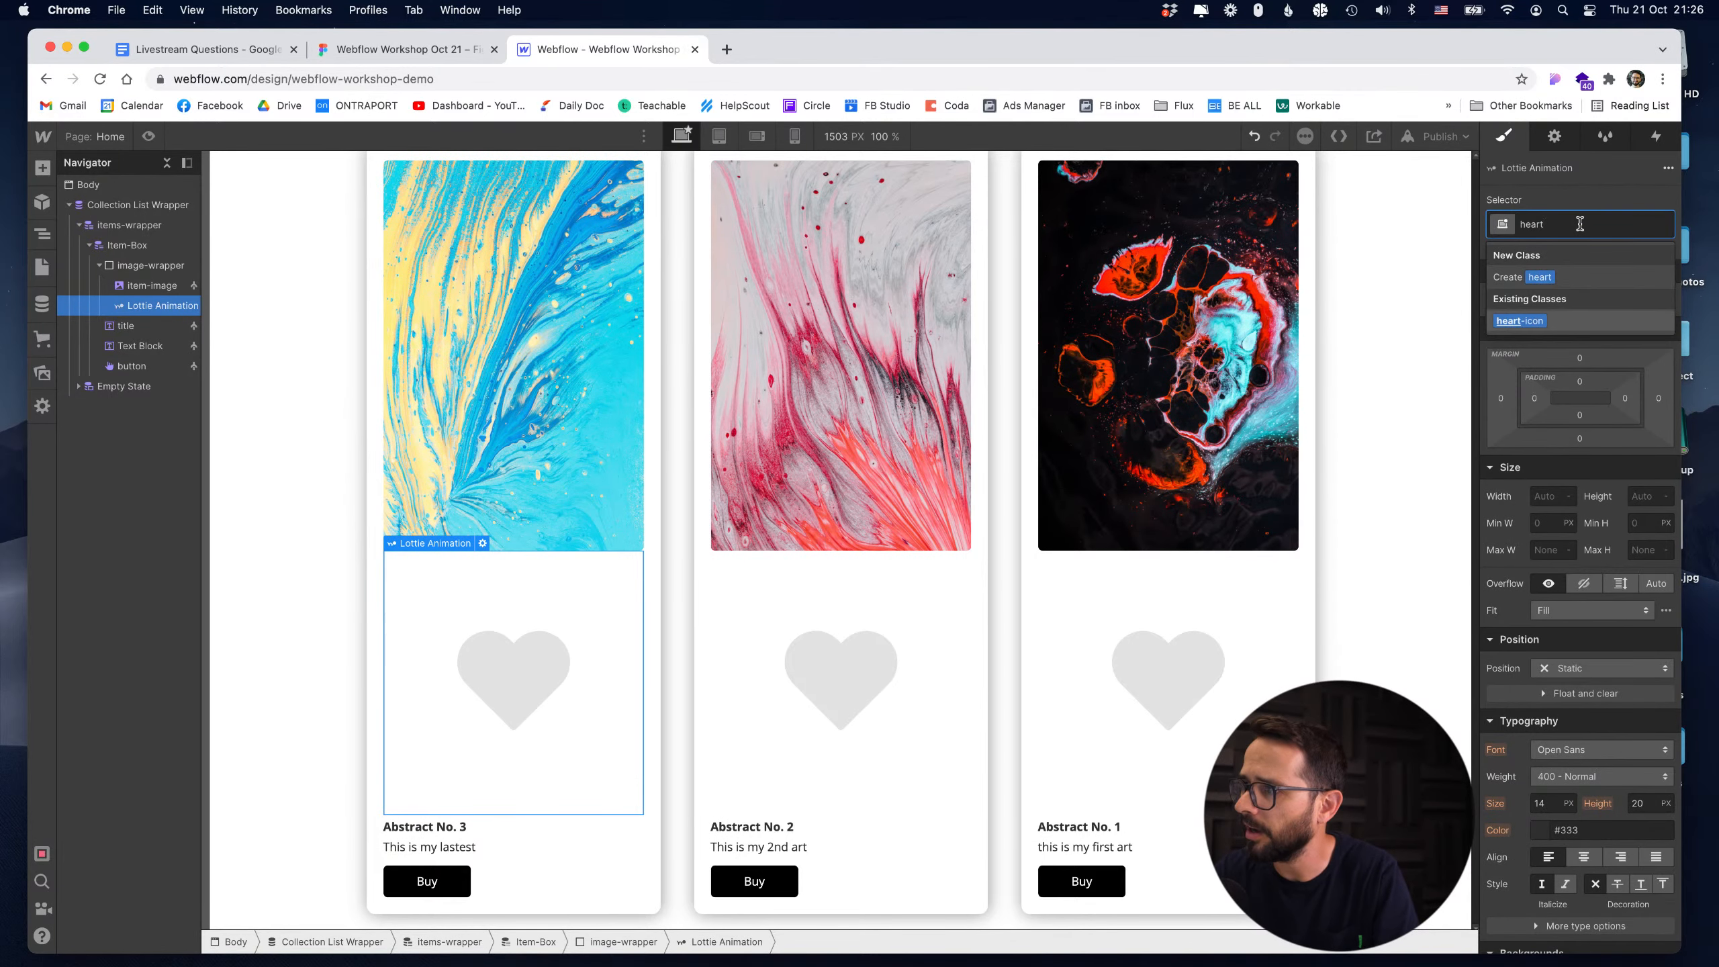
key(Return)
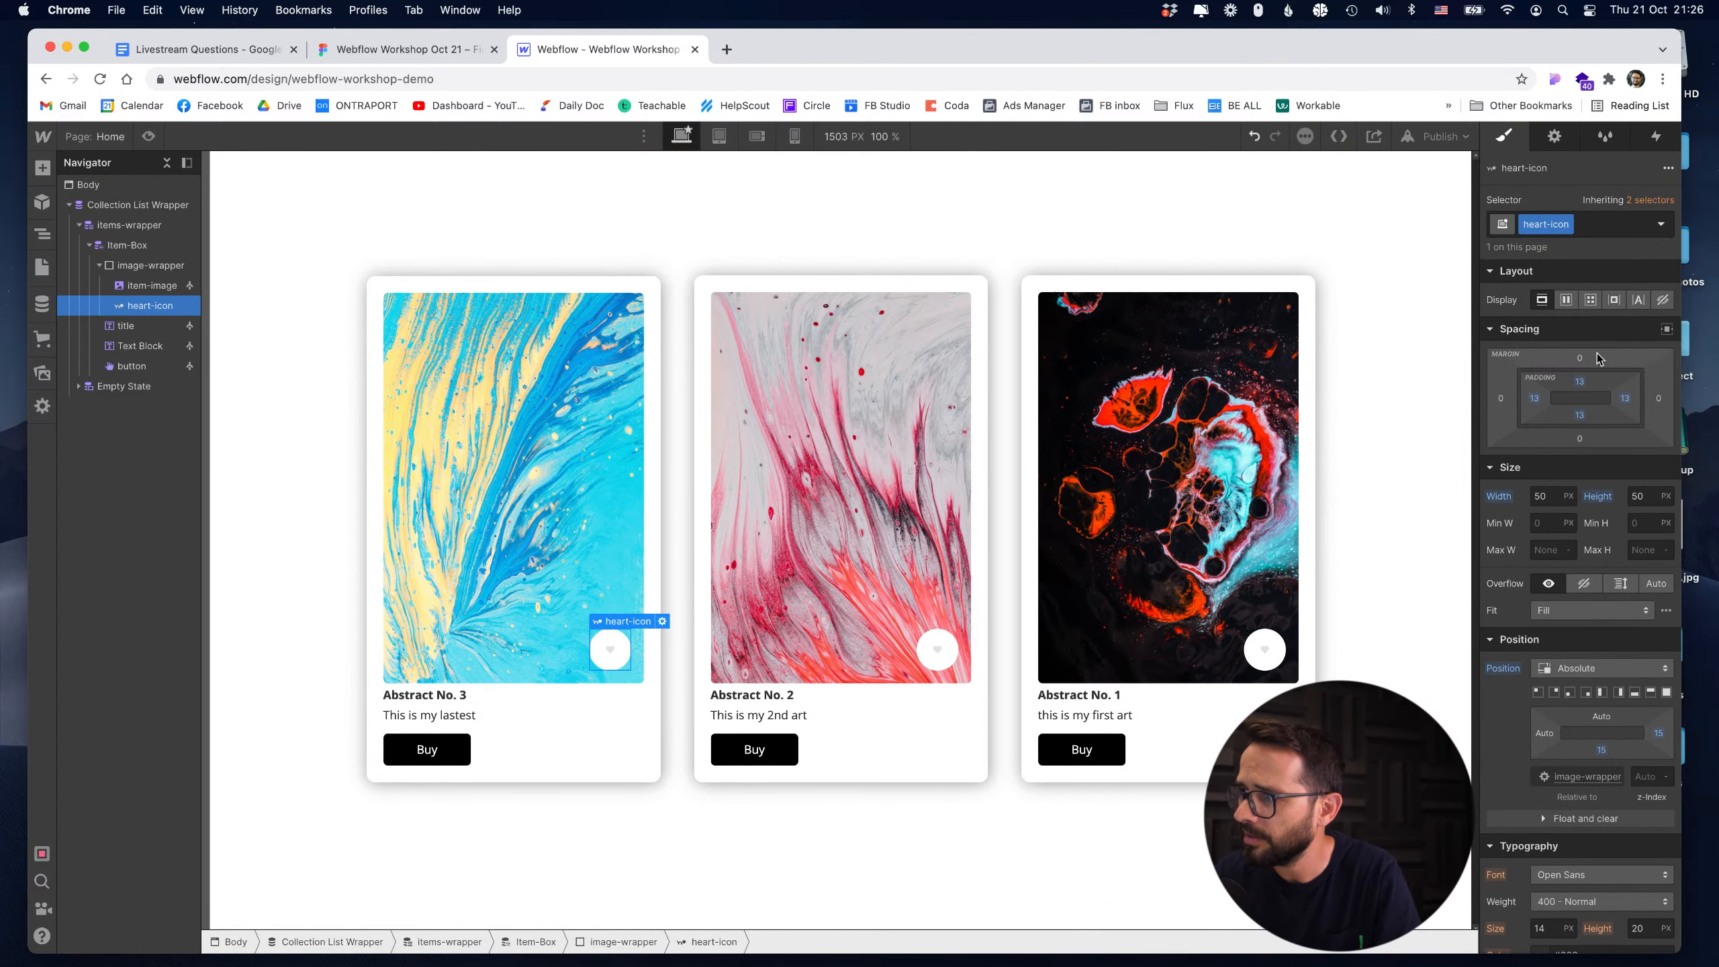
Reduce the heart-icon's padding equally on all four sides and check the cards in preview mode.
drag(1592, 371, 1595, 372)
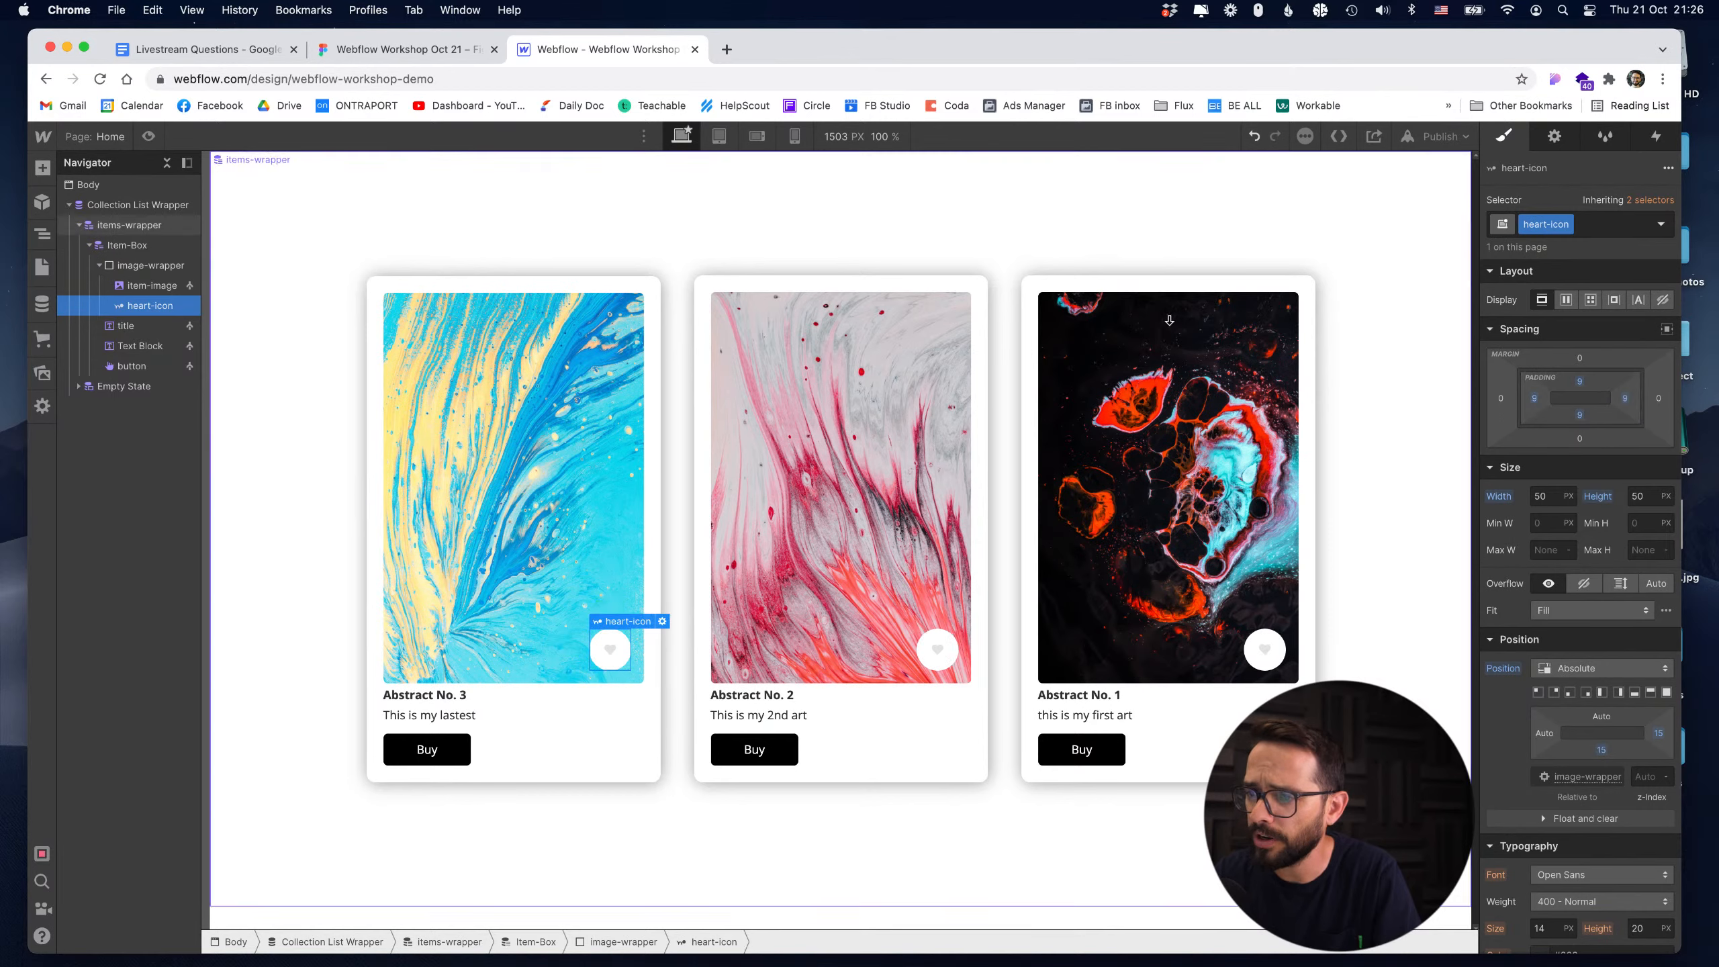
click(149, 138)
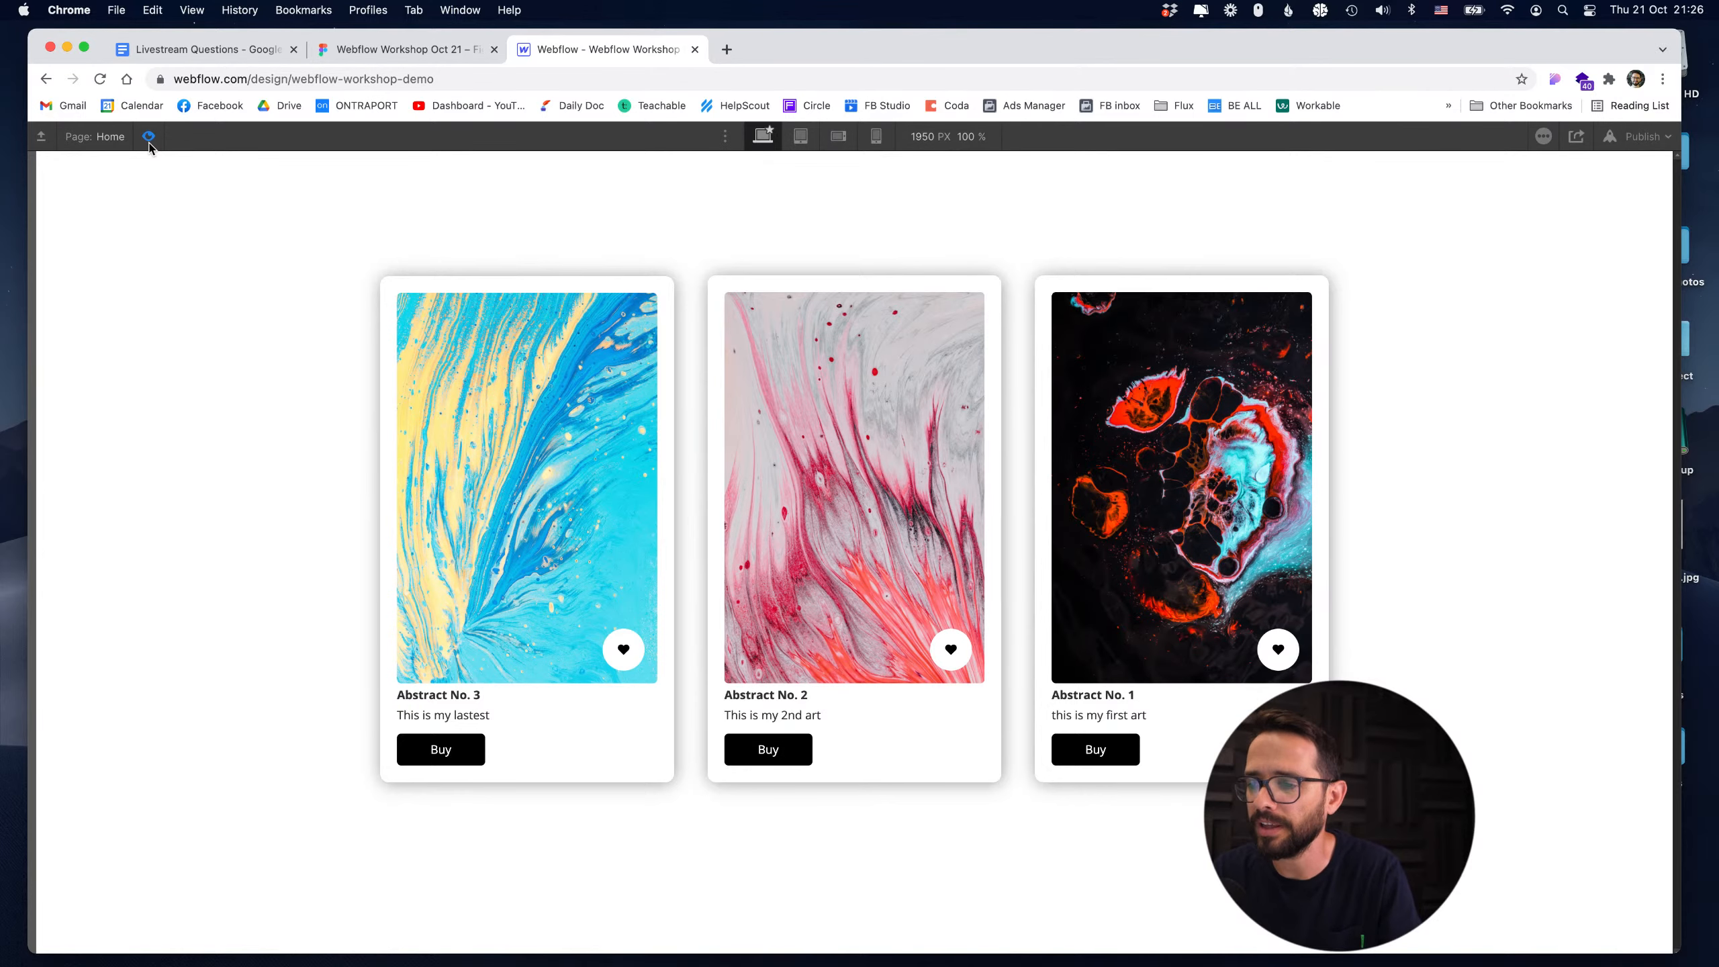
click(149, 136)
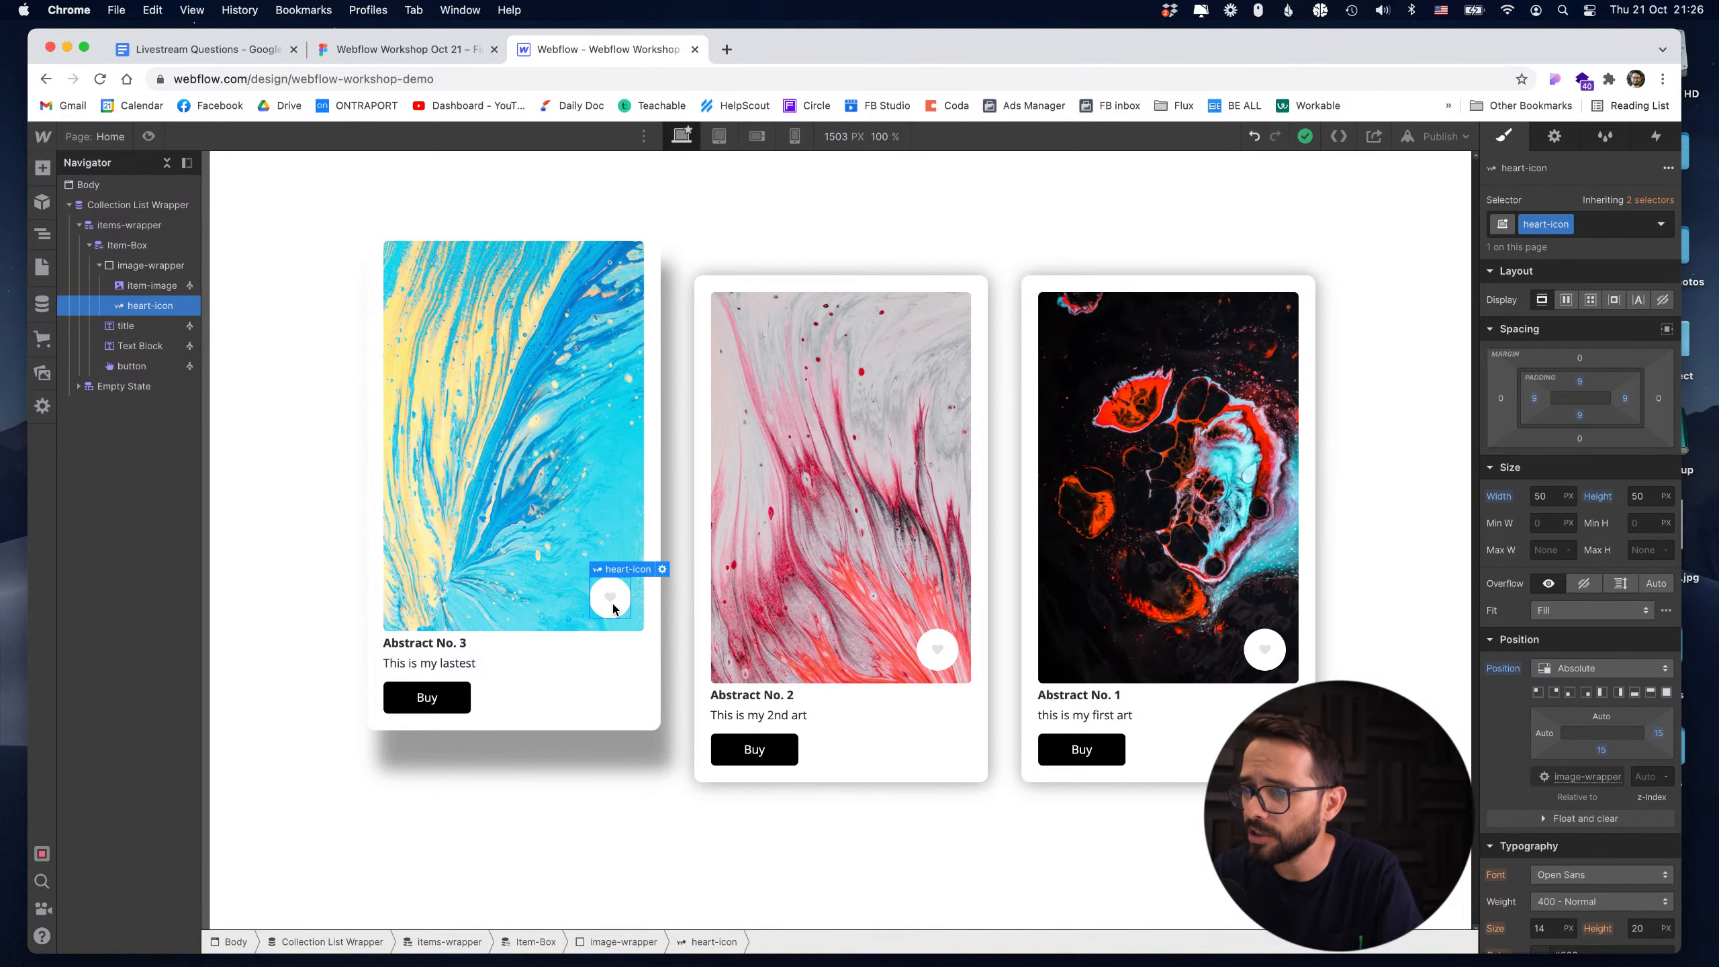
Add a mouse click (tap) trigger to heart-icon with Lottie playback as its first-click action.
click(1656, 138)
click(1669, 190)
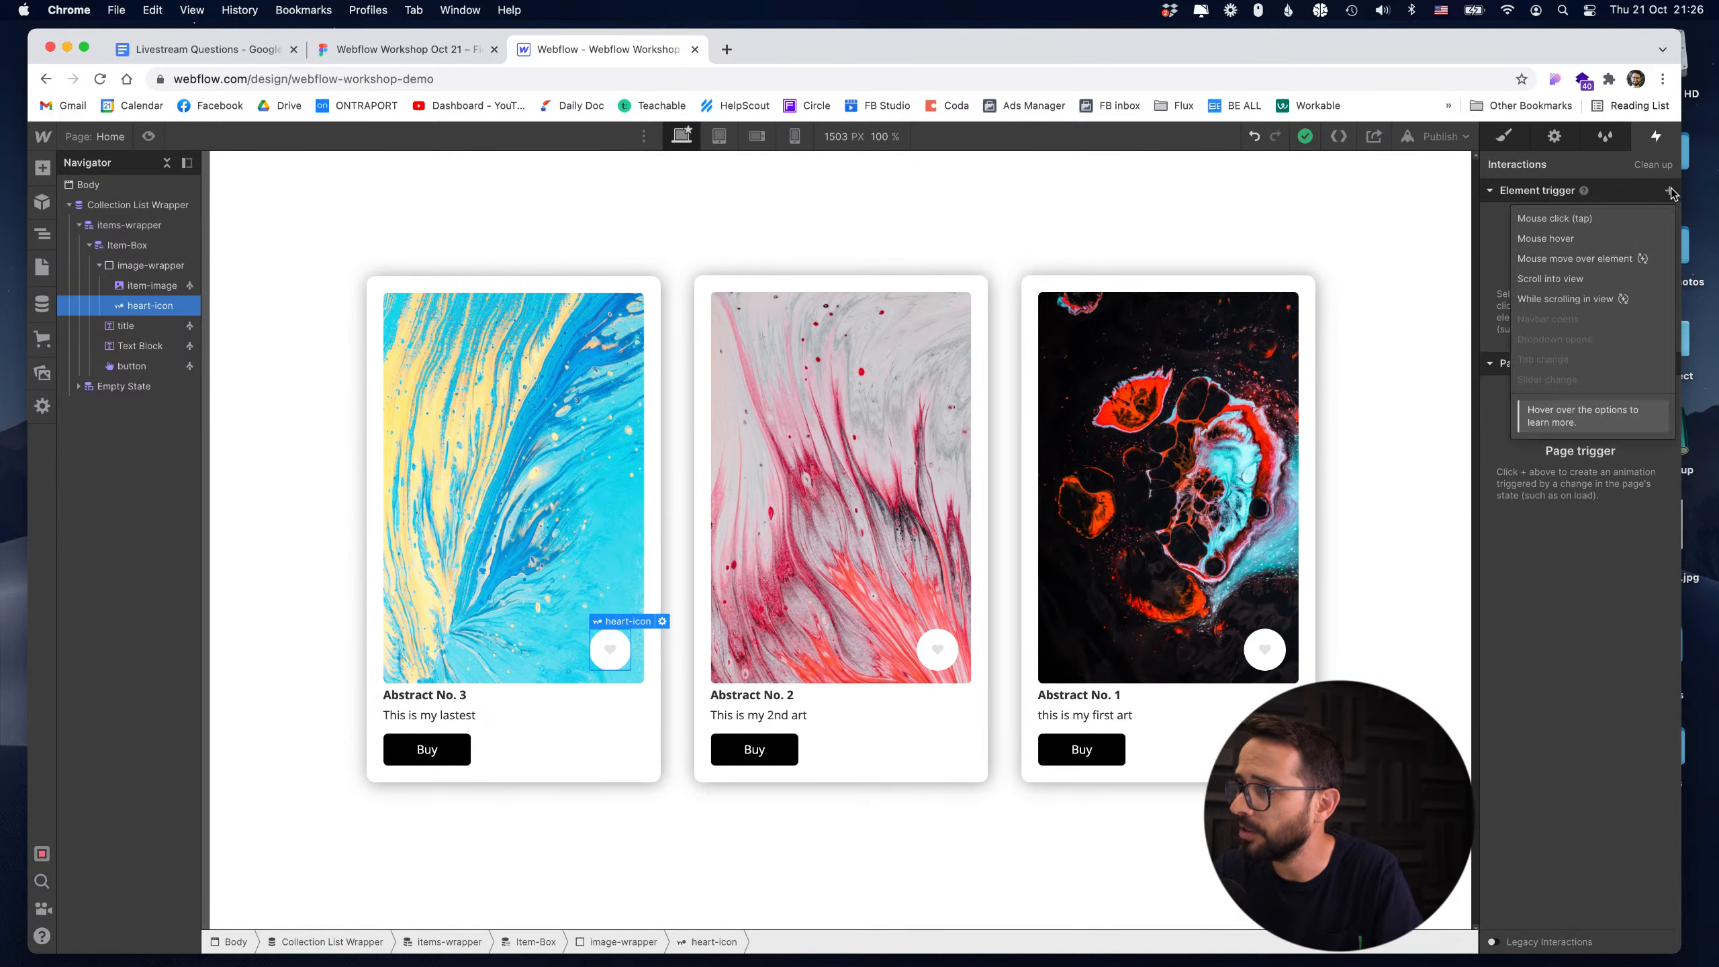
click(1539, 220)
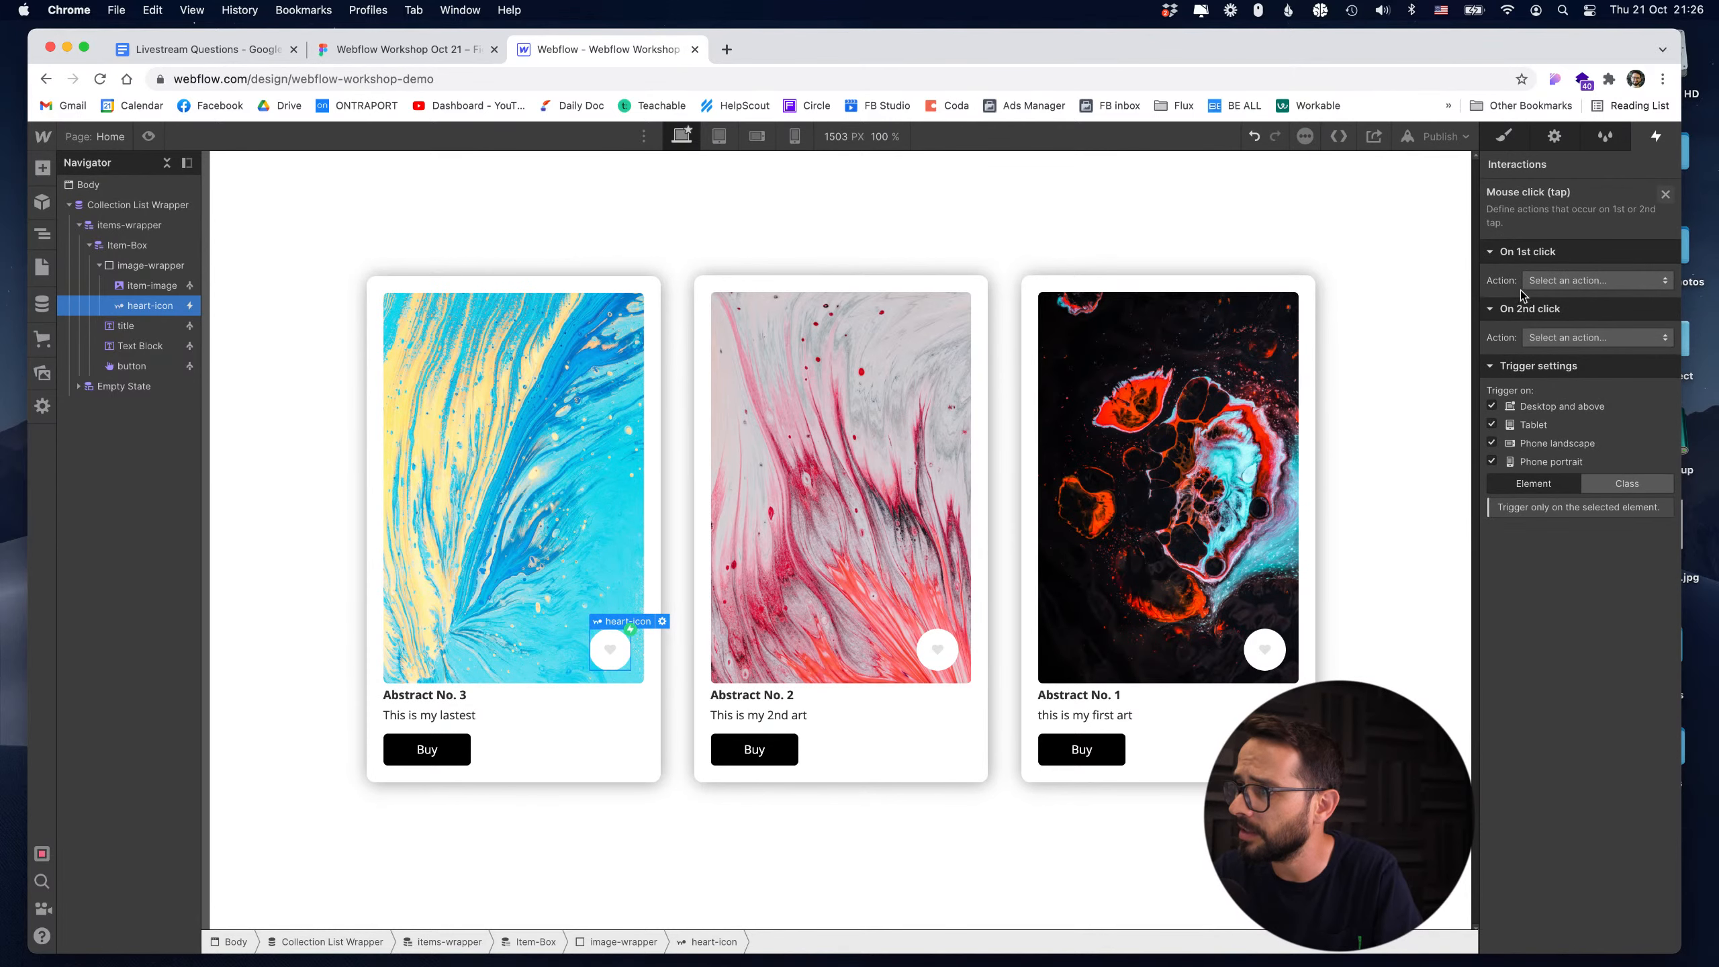
click(1543, 280)
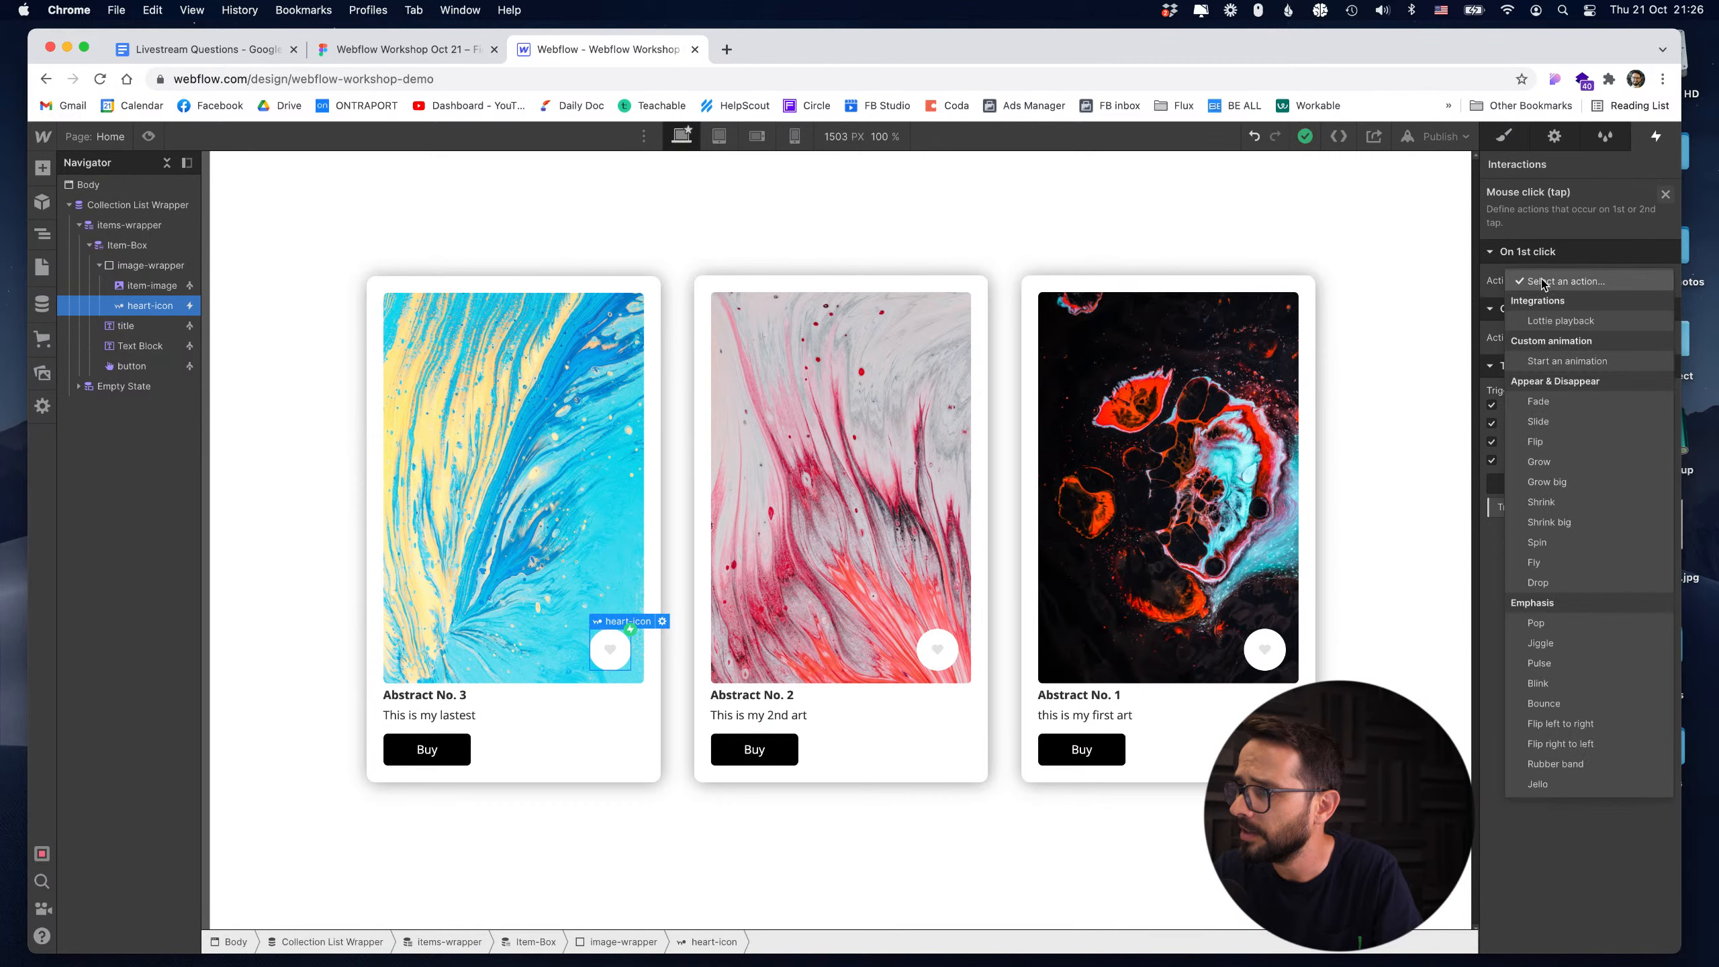
click(1577, 322)
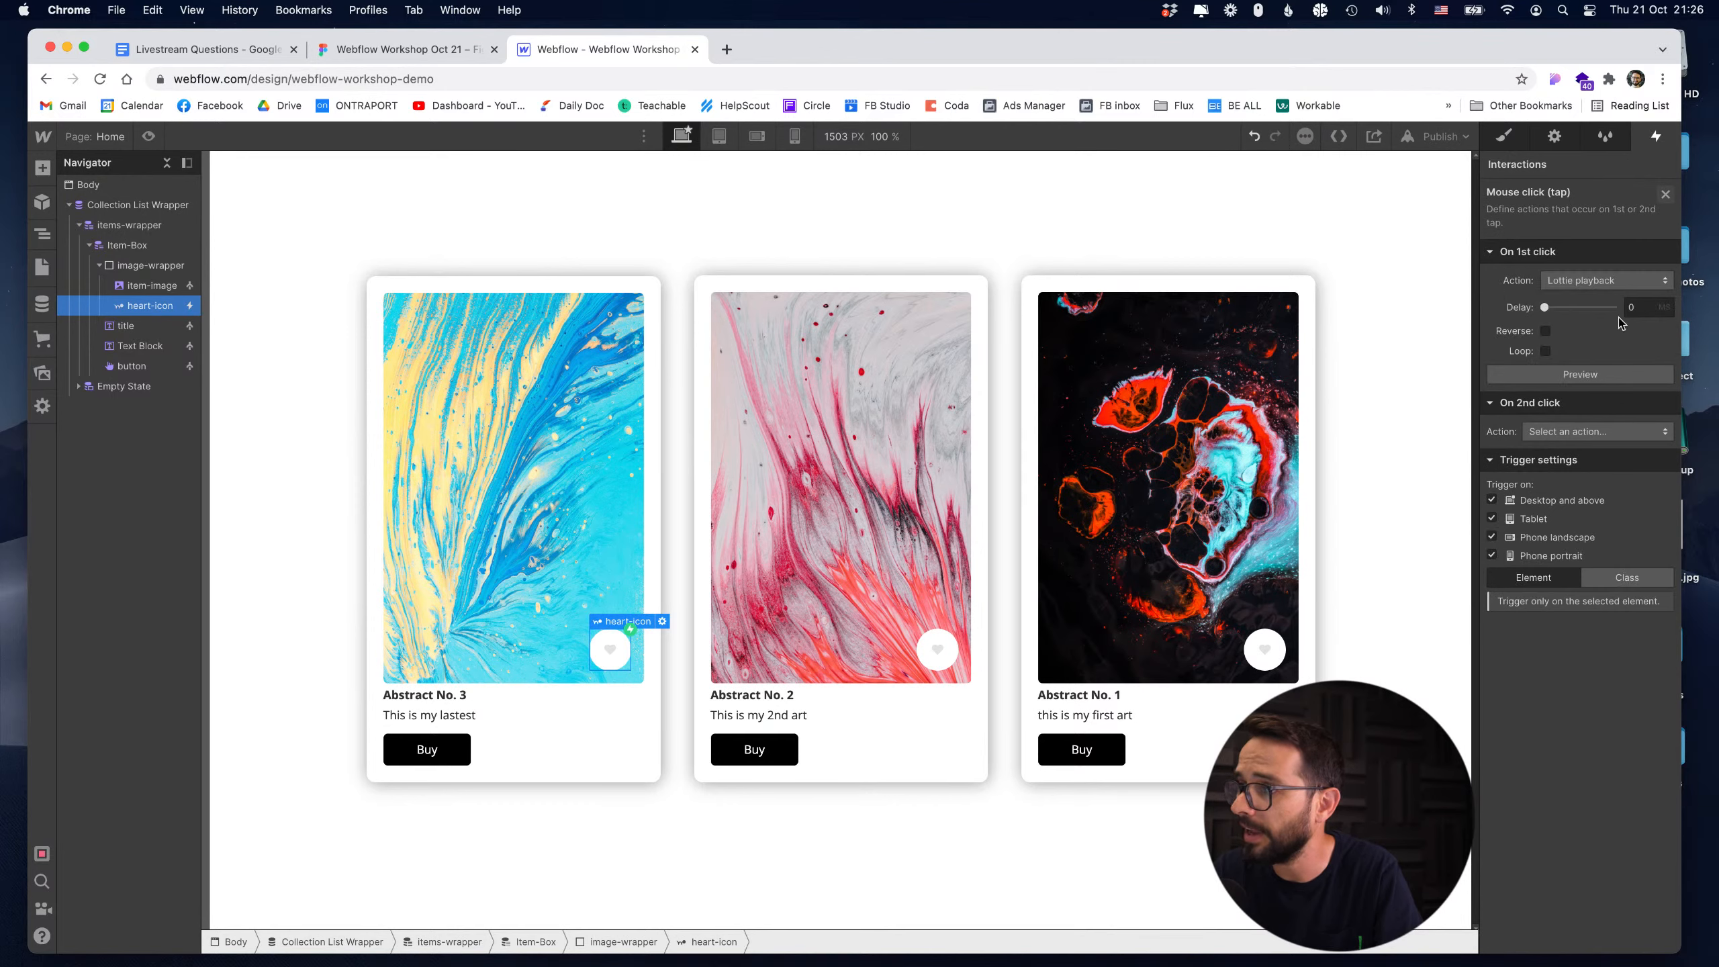
Test the click-triggered heart animation on the art cards in preview mode, then return to the designer.
click(148, 136)
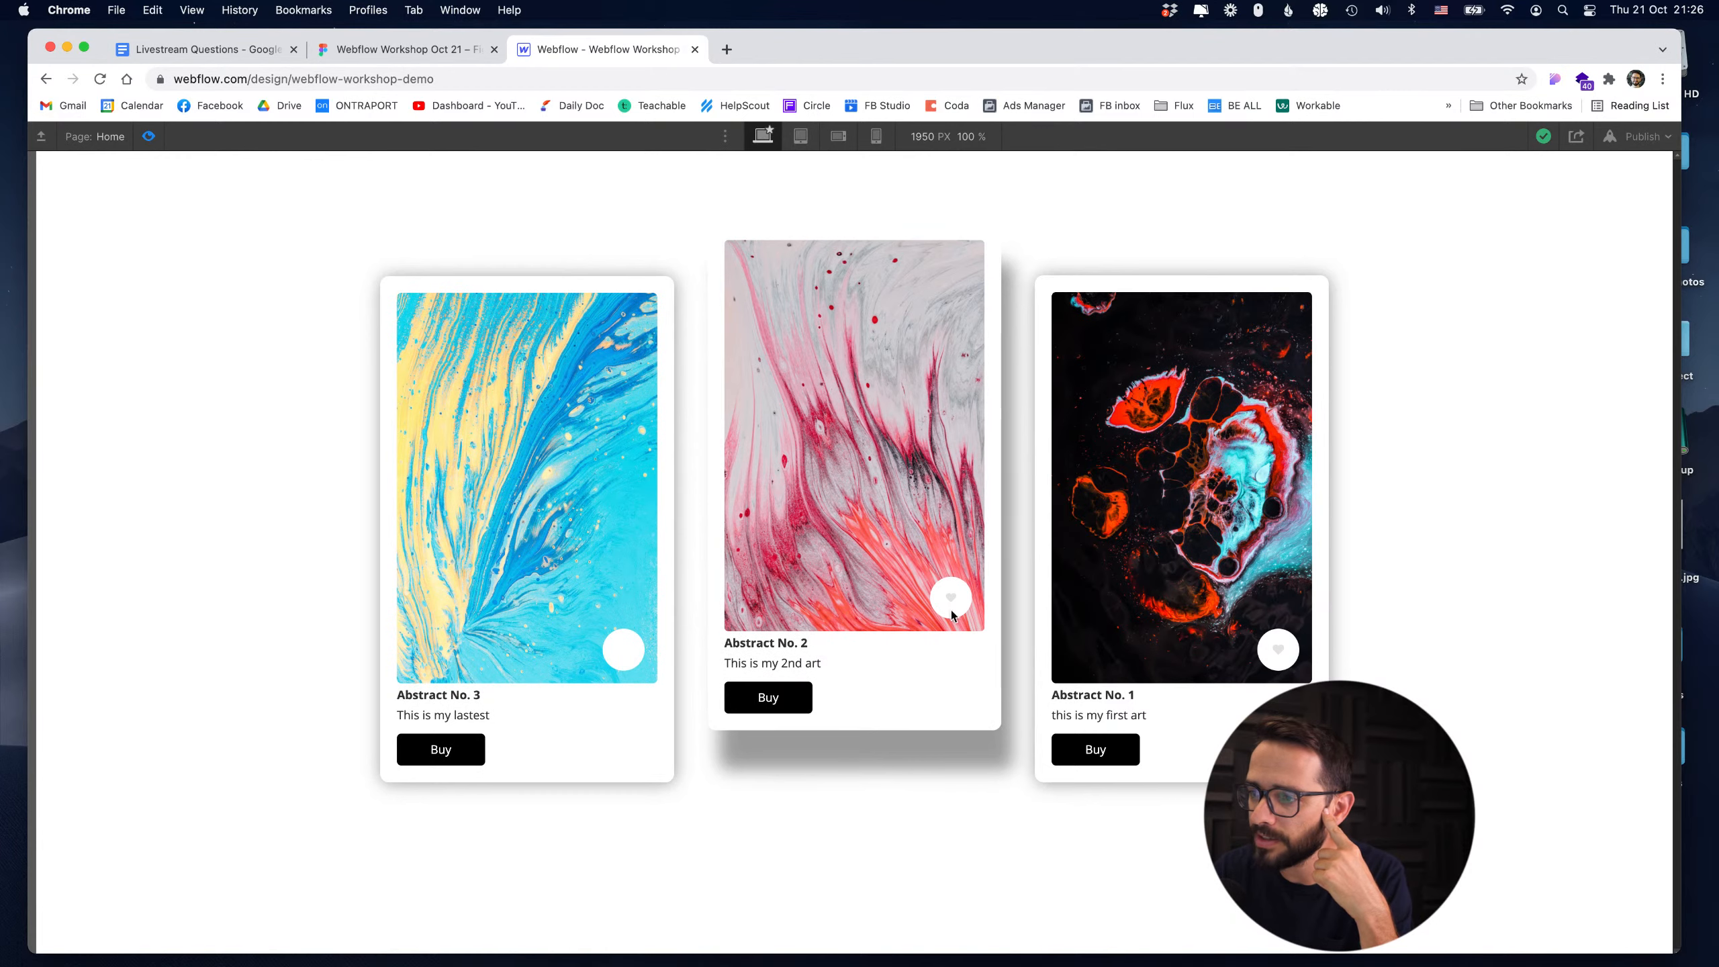
click(949, 608)
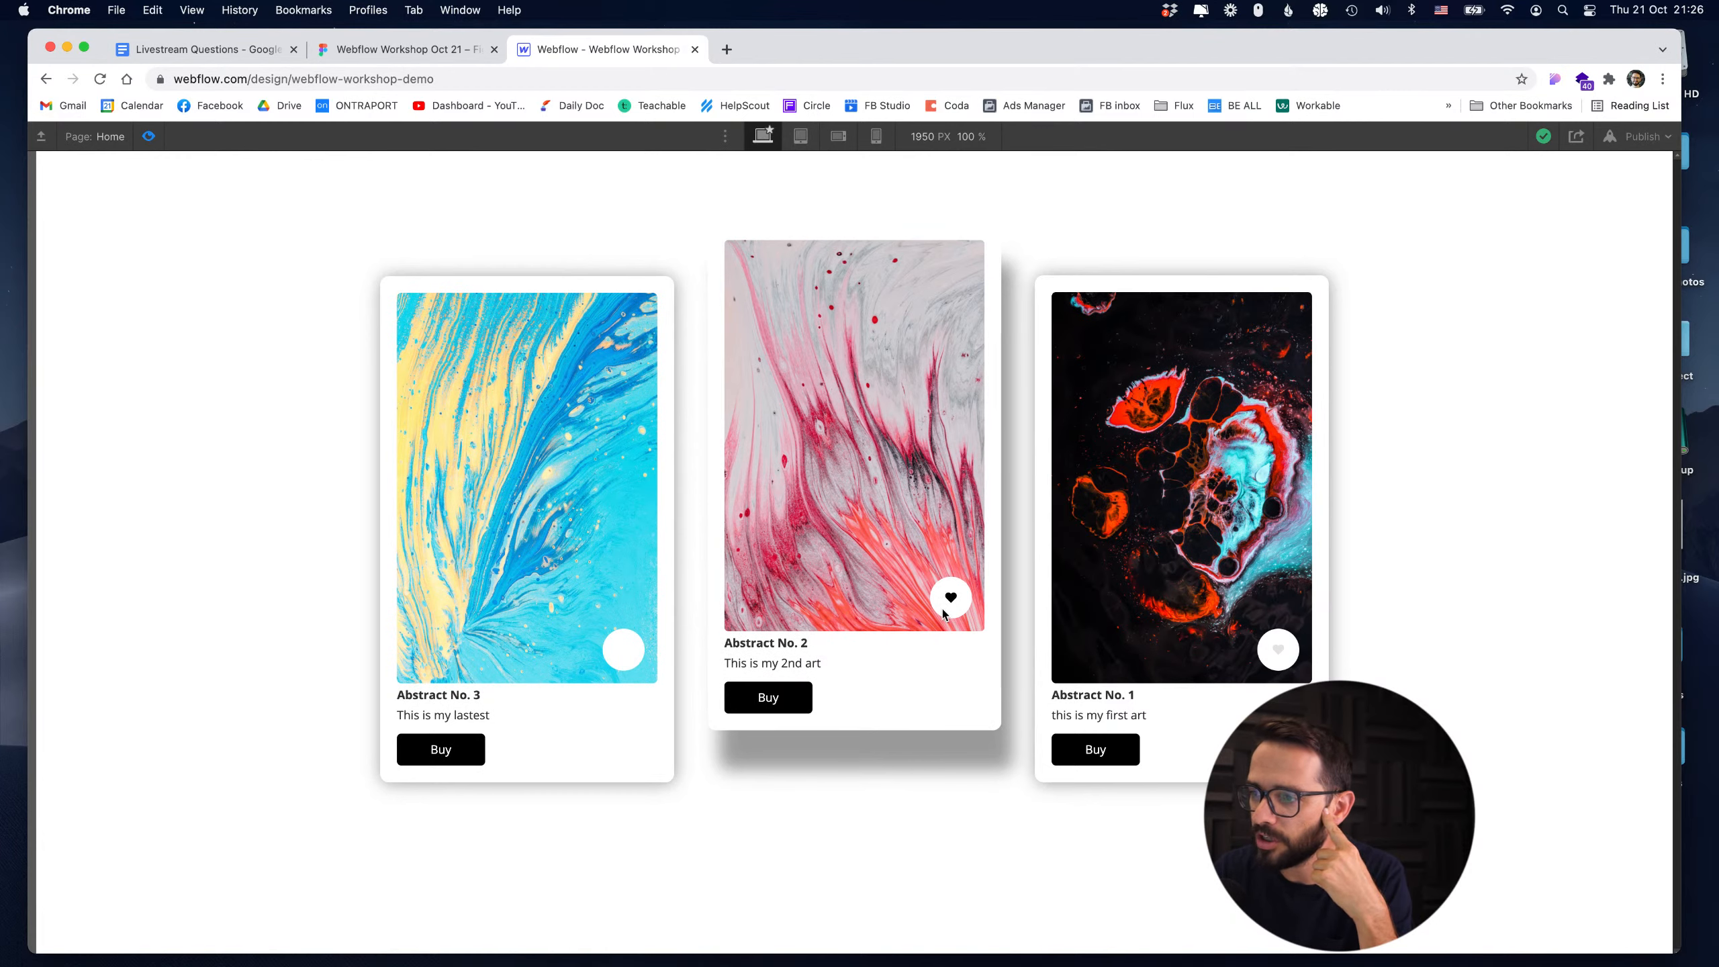
click(148, 137)
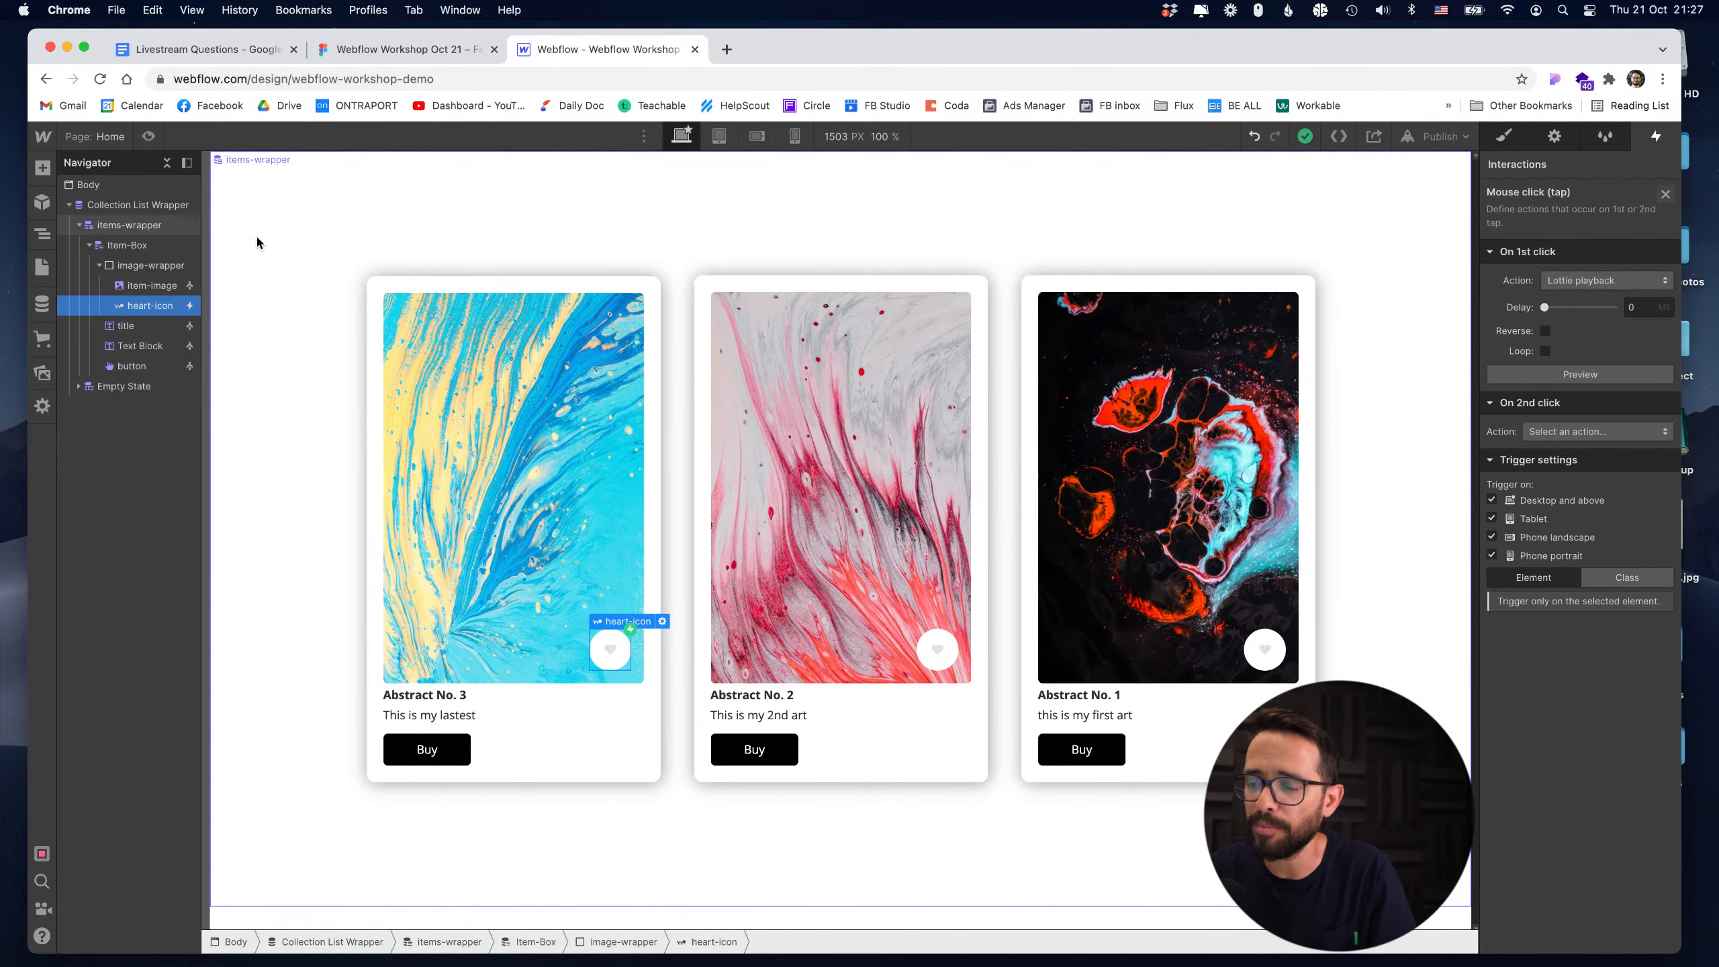
Switch to Keynote, play the WFM Webinar 3.0 presentation from the current DEMO slide, and advance through the following slides.
key(super+Tab)
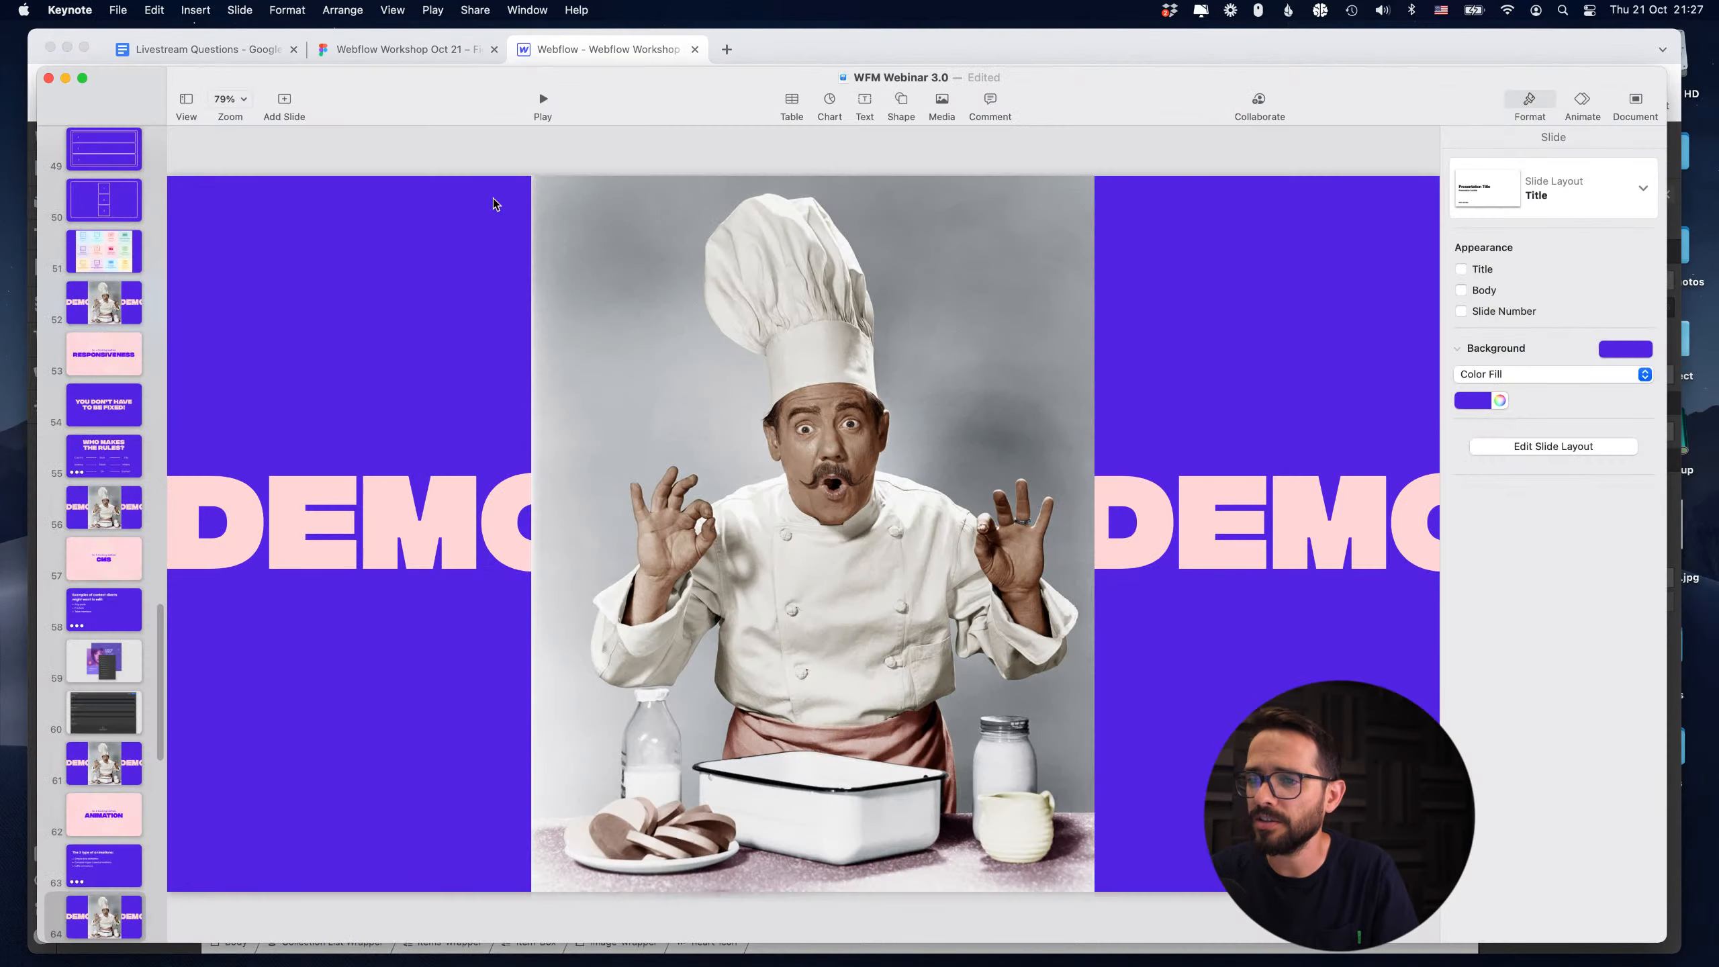
click(543, 99)
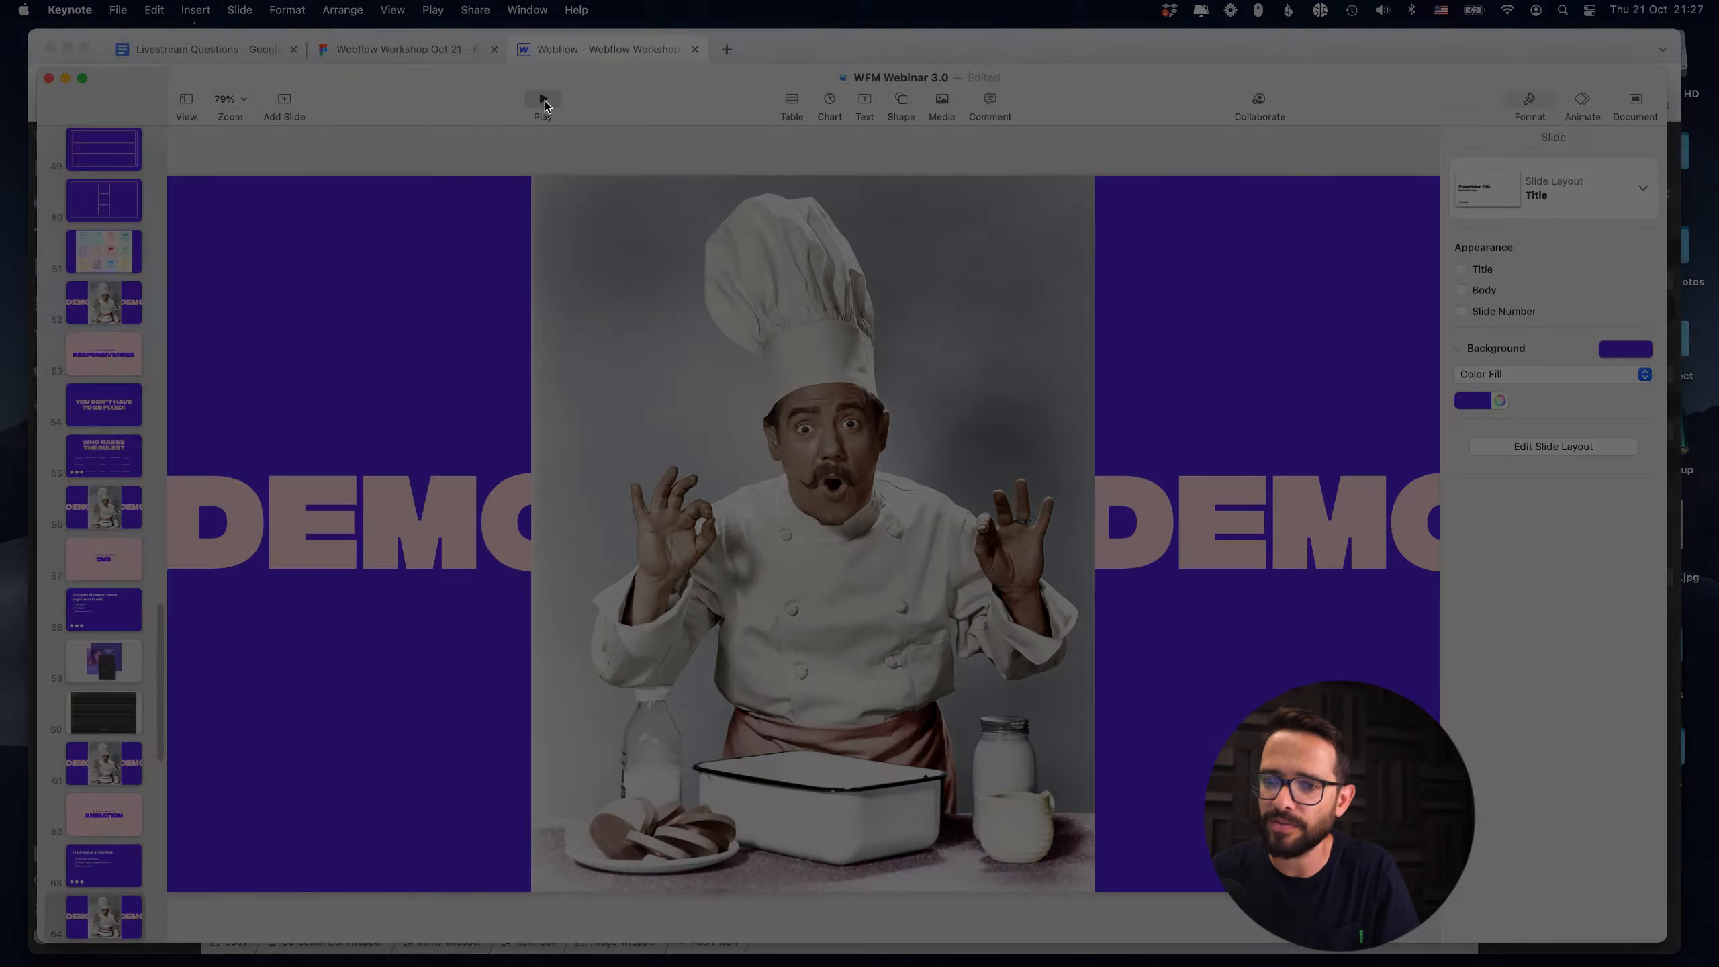
key(Right)
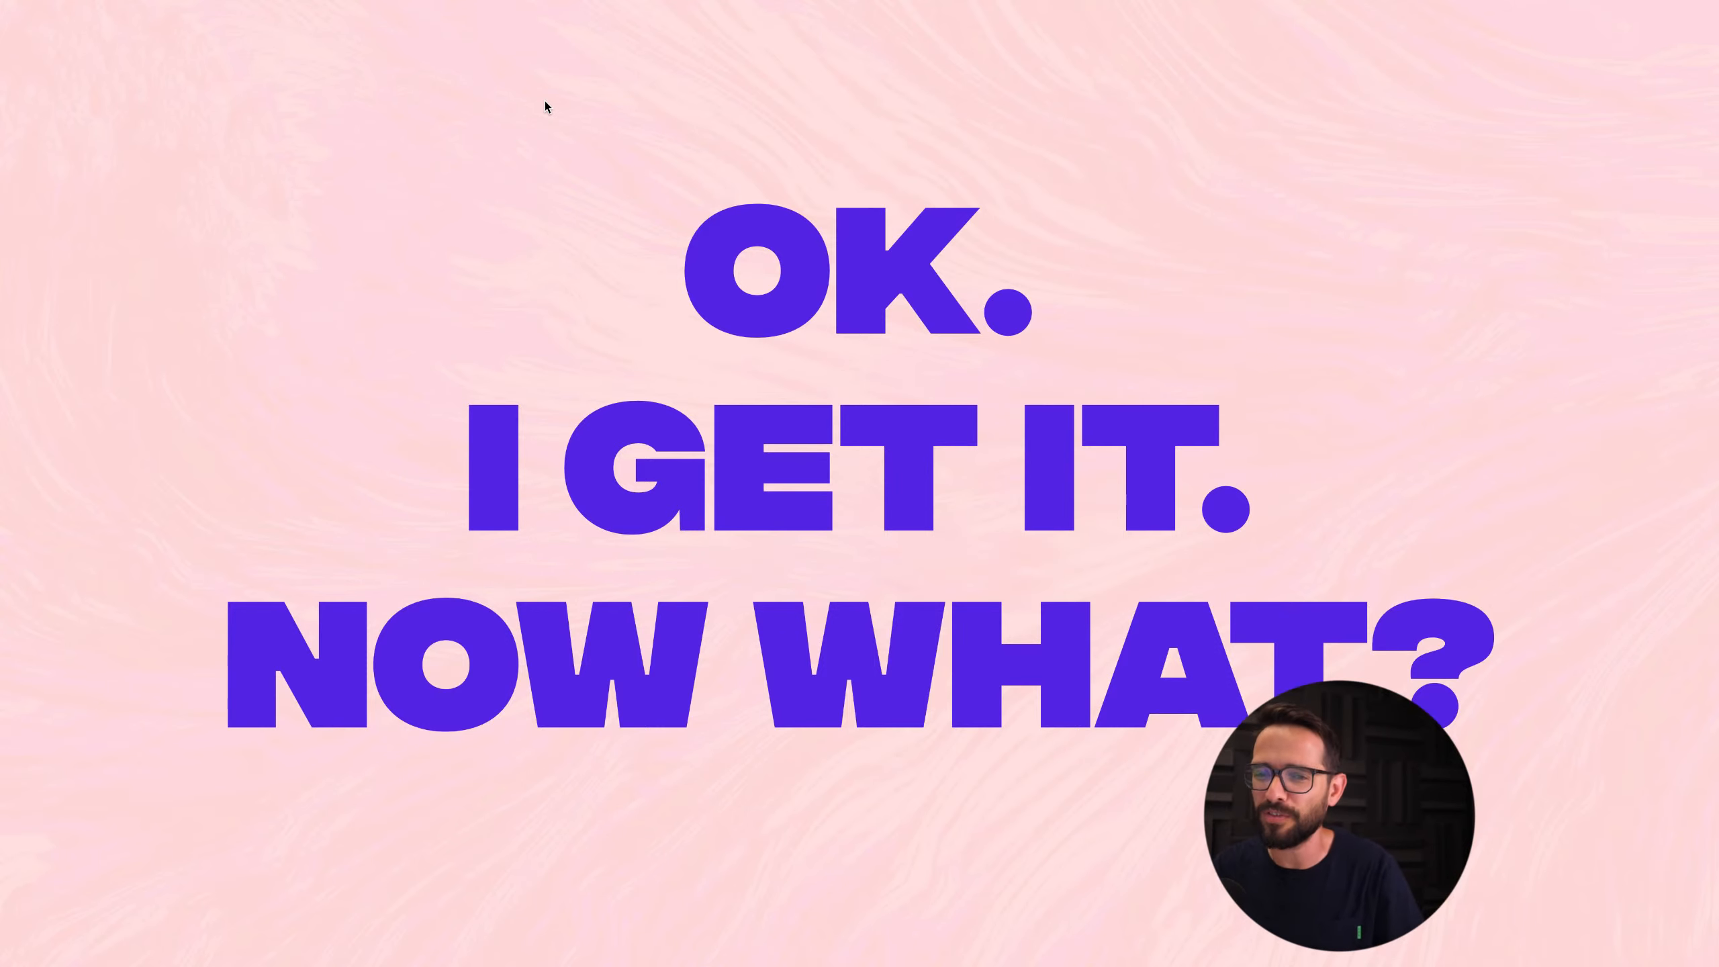
key(Right)
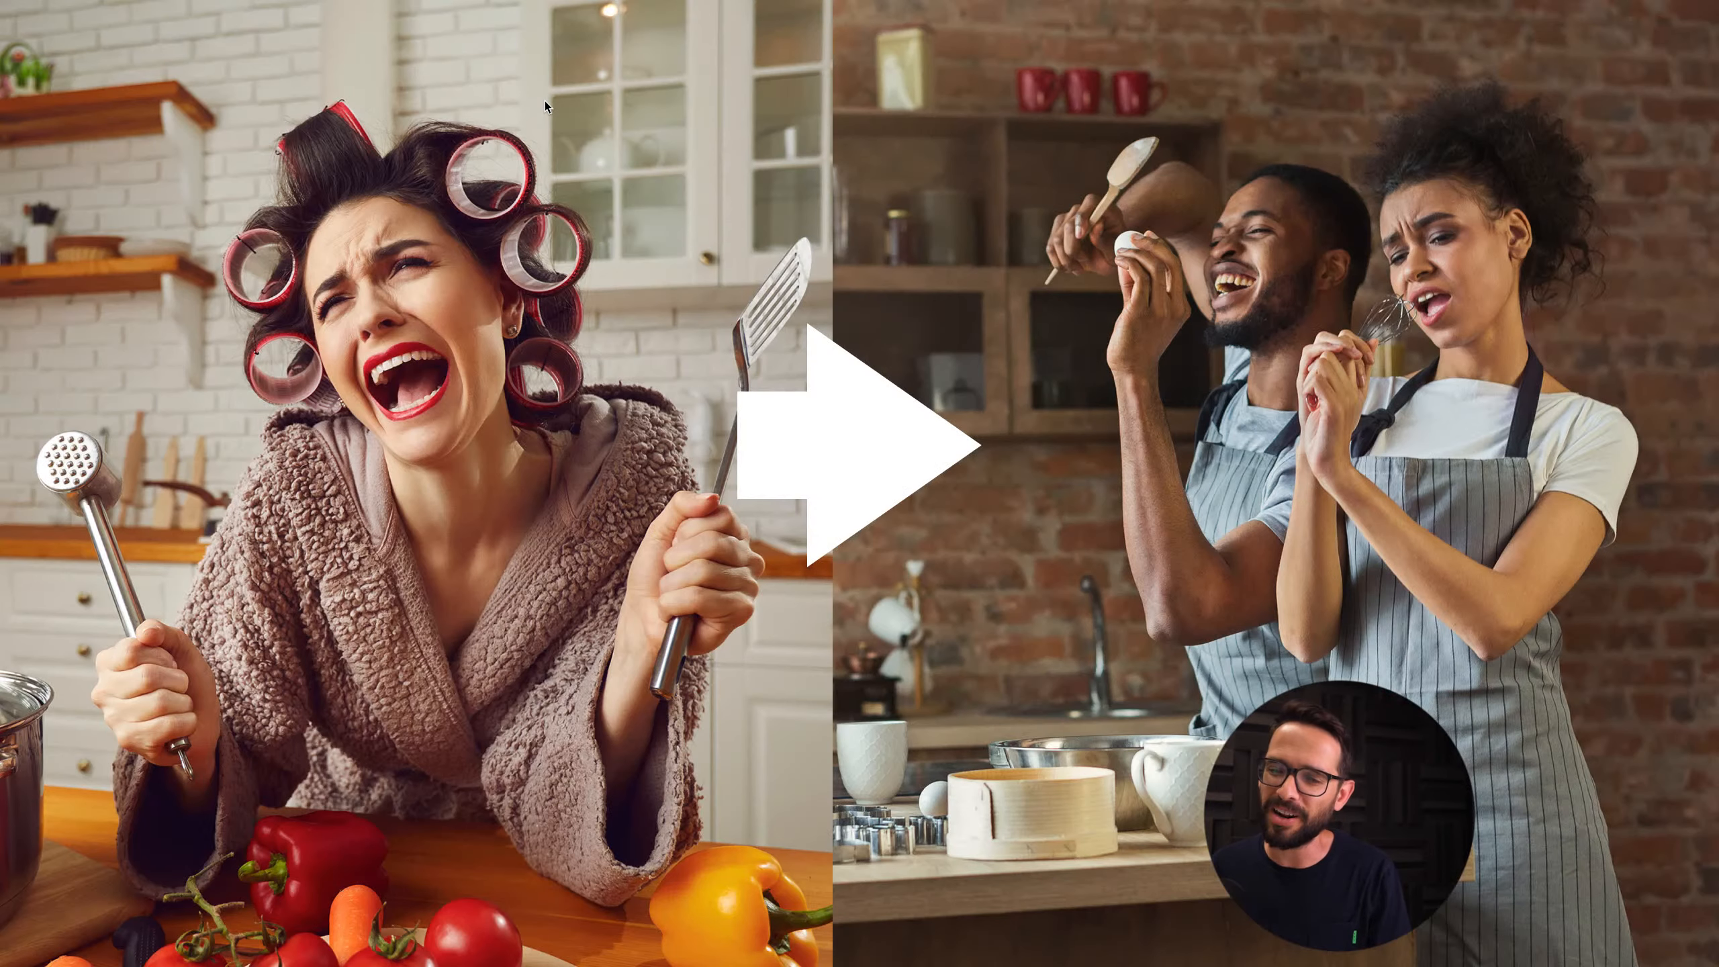